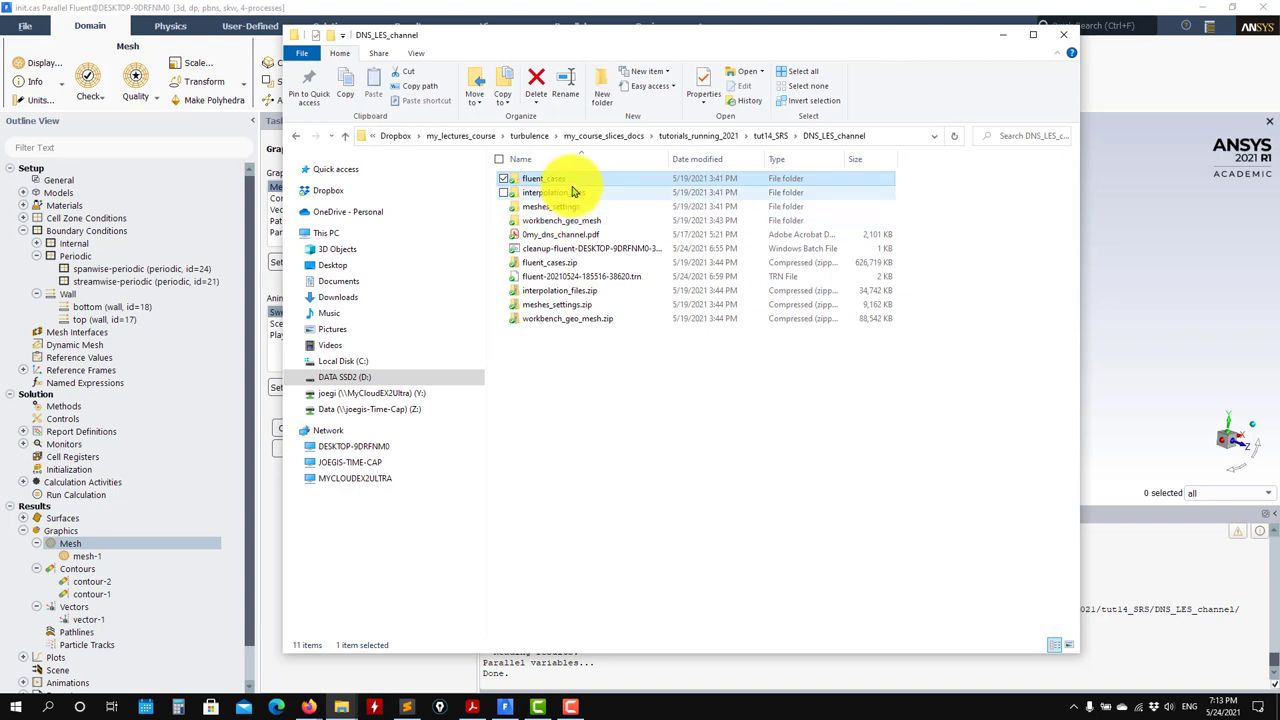
# Open fluent_cases and then its RANS folder to list the case and data files.
pyautogui.doubleClick(566, 184)
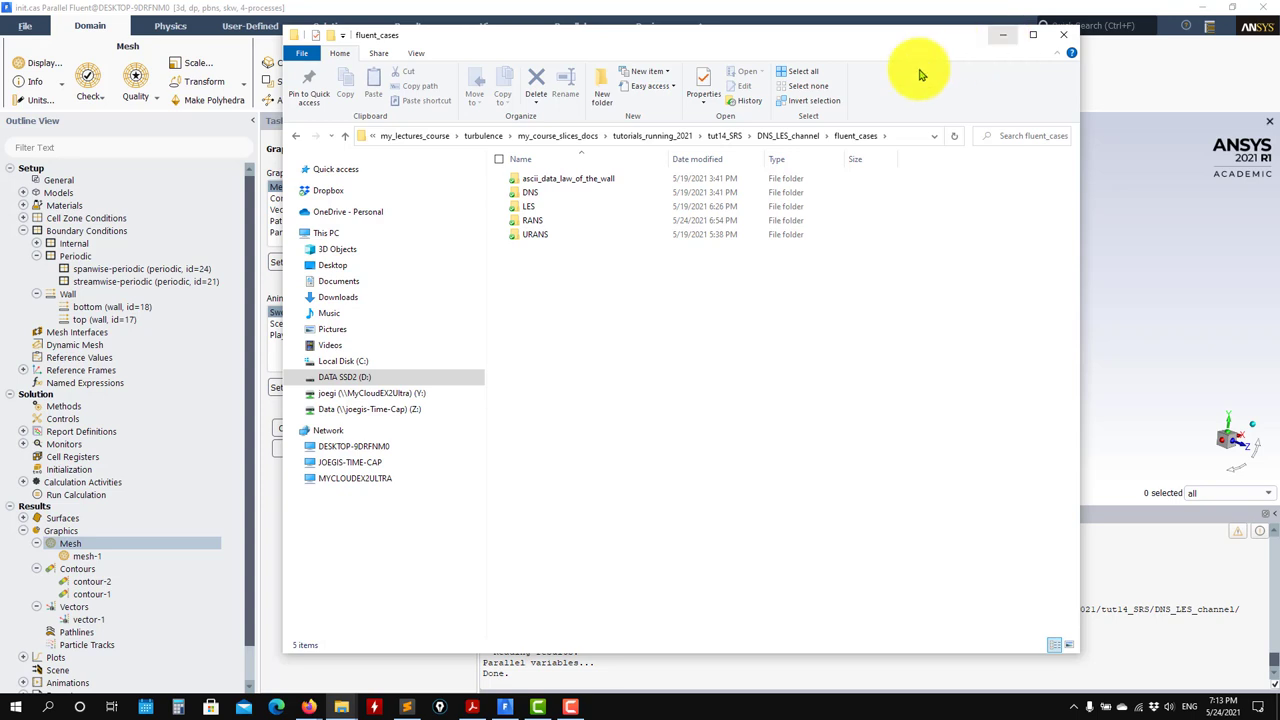
pyautogui.doubleClick(530, 220)
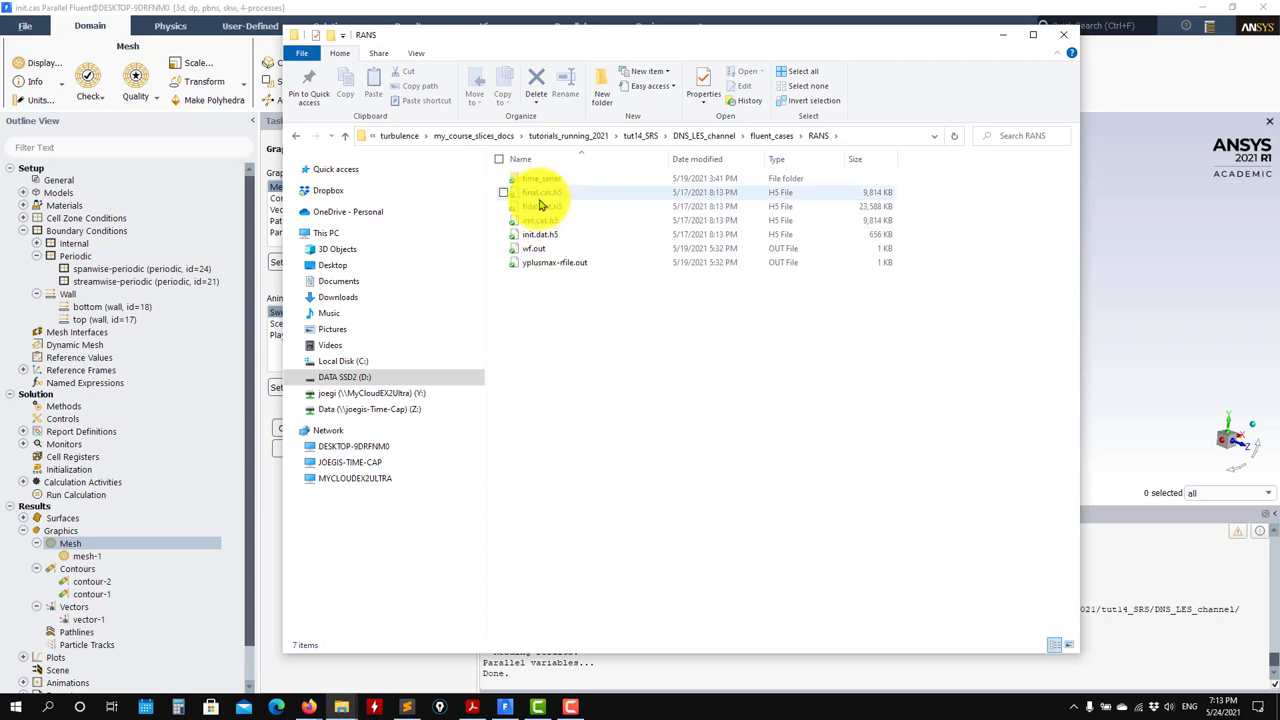
# Minimize the RANS Explorer window so ANSYS Fluent is in view.
pyautogui.click(1001, 33)
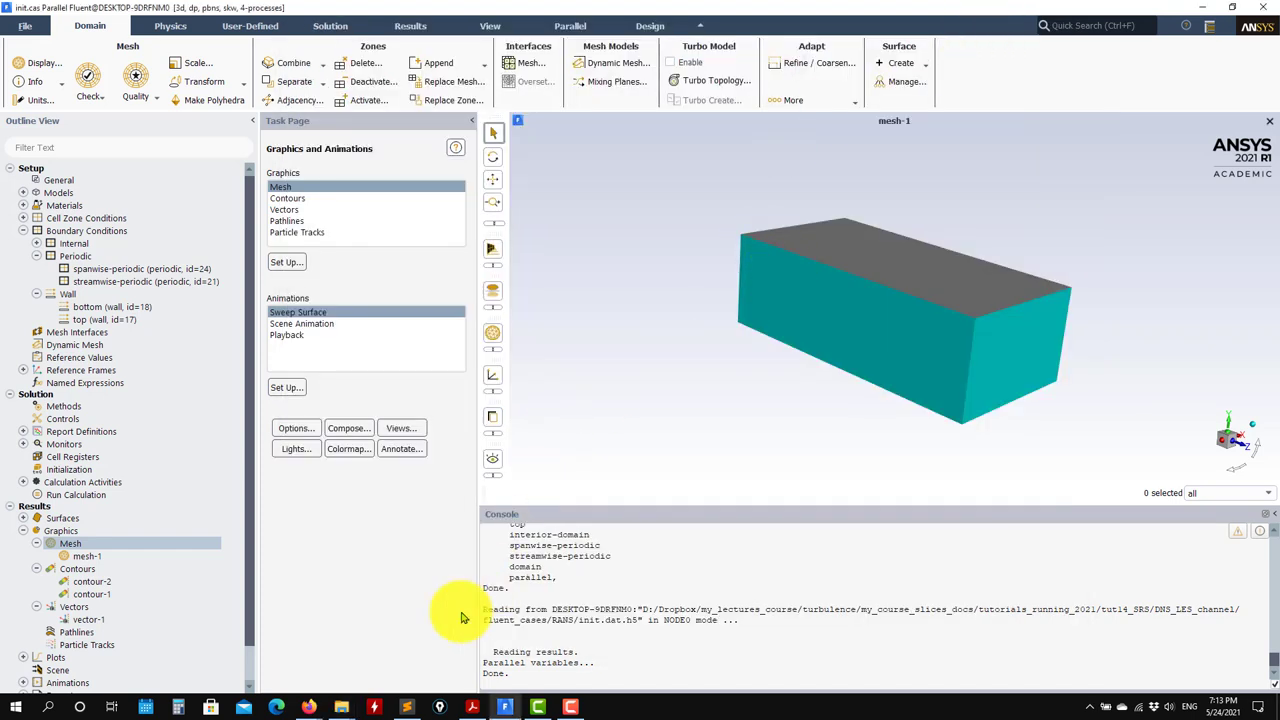
pyautogui.moveTo(357, 703)
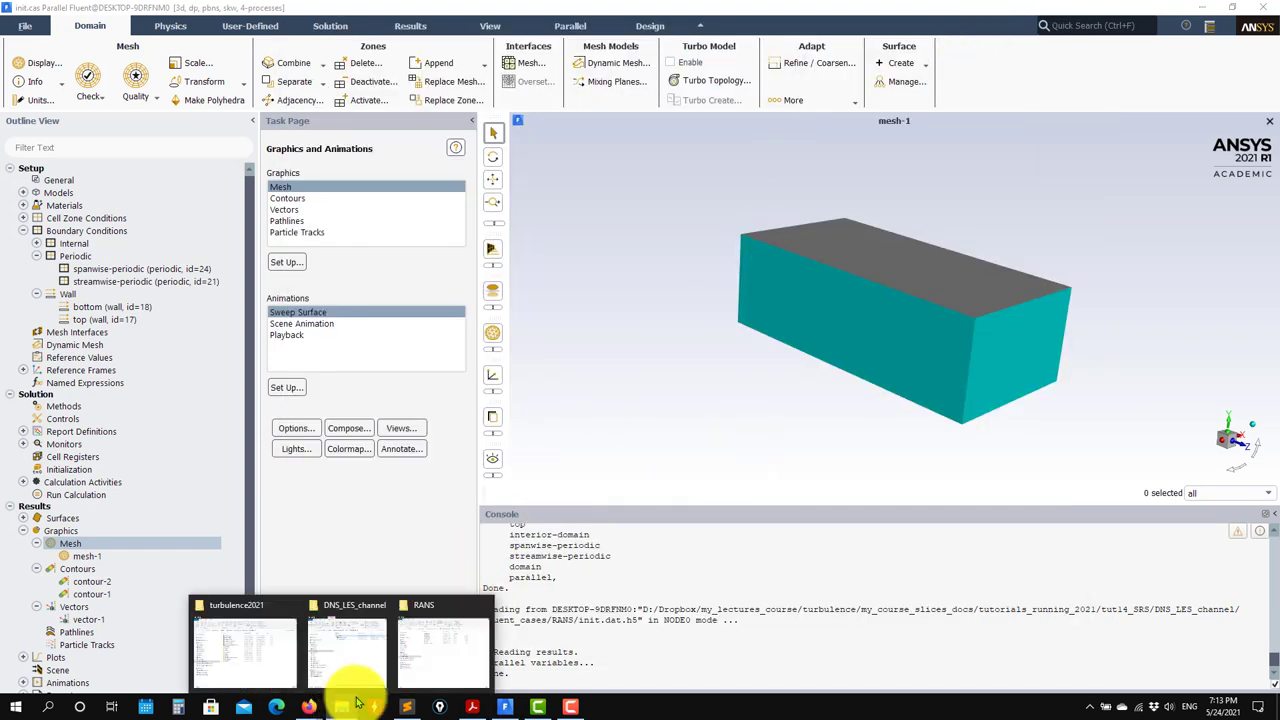
pyautogui.click(420, 675)
pyautogui.click(1001, 33)
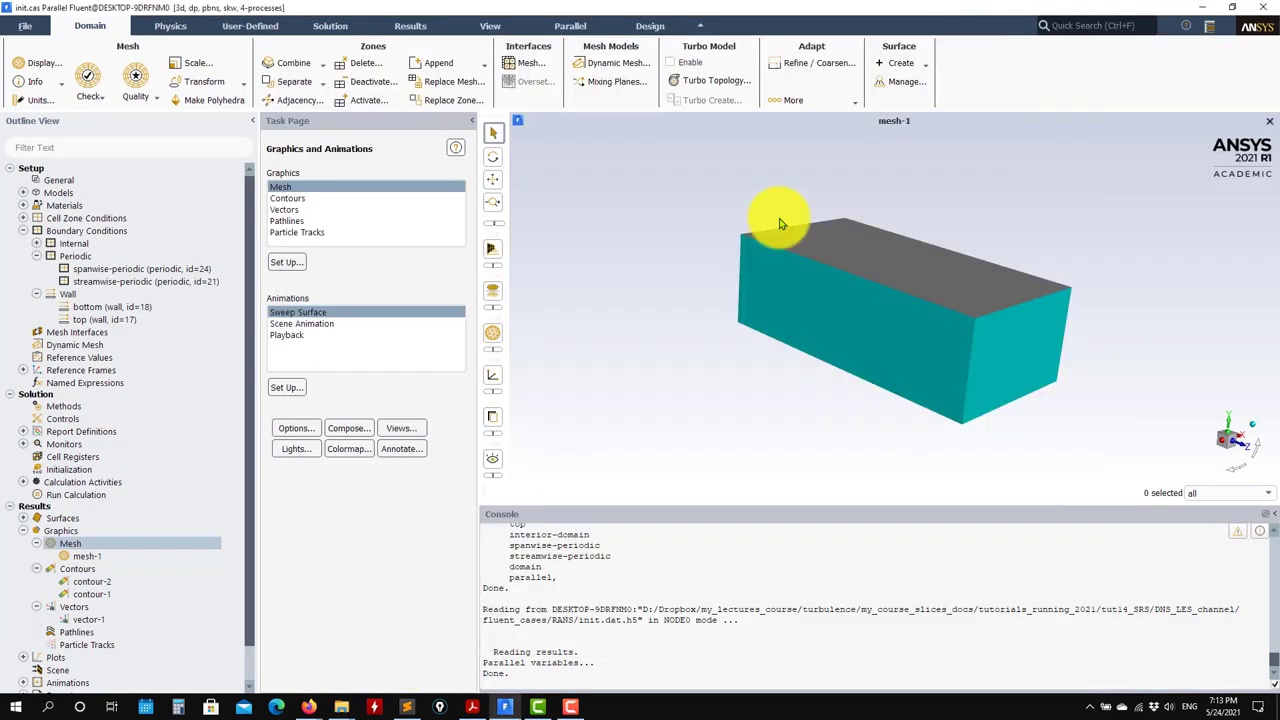
# Show General settings, confirm the Viscous model stays Standard k-omega, and expand Materials.
pyautogui.click(58, 180)
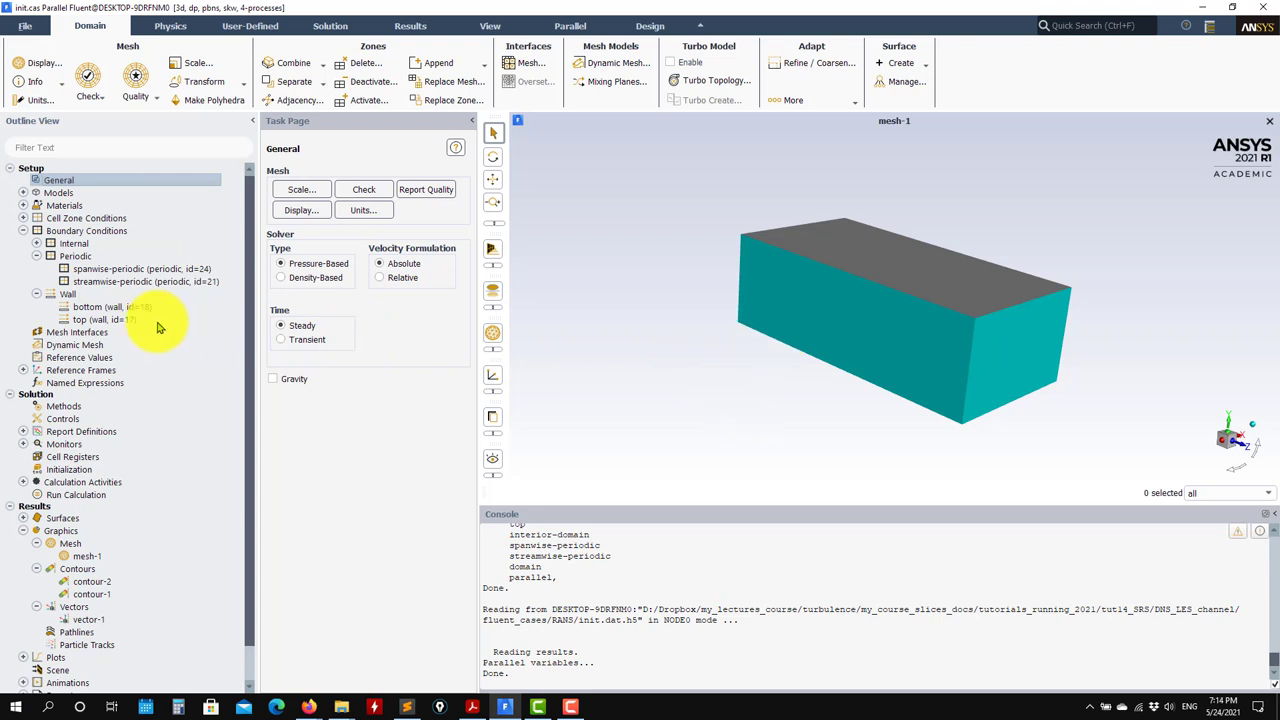
pyautogui.click(24, 193)
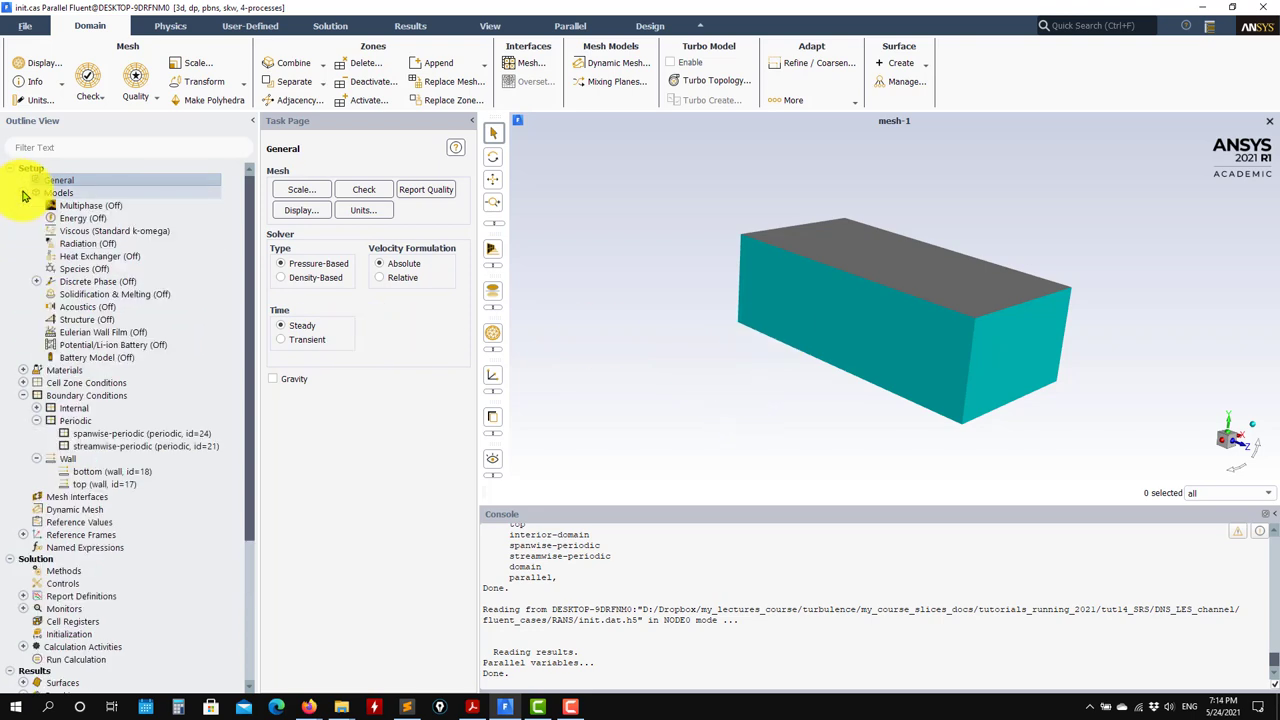
pyautogui.doubleClick(128, 236)
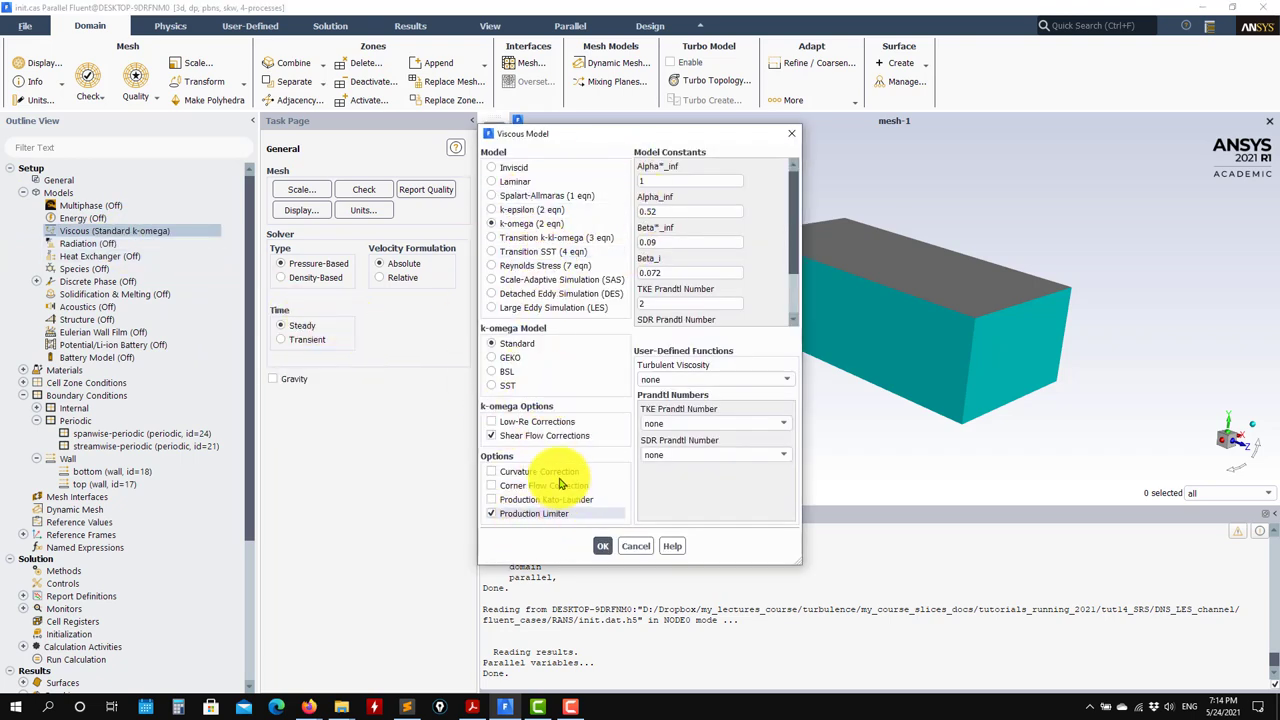
pyautogui.click(603, 546)
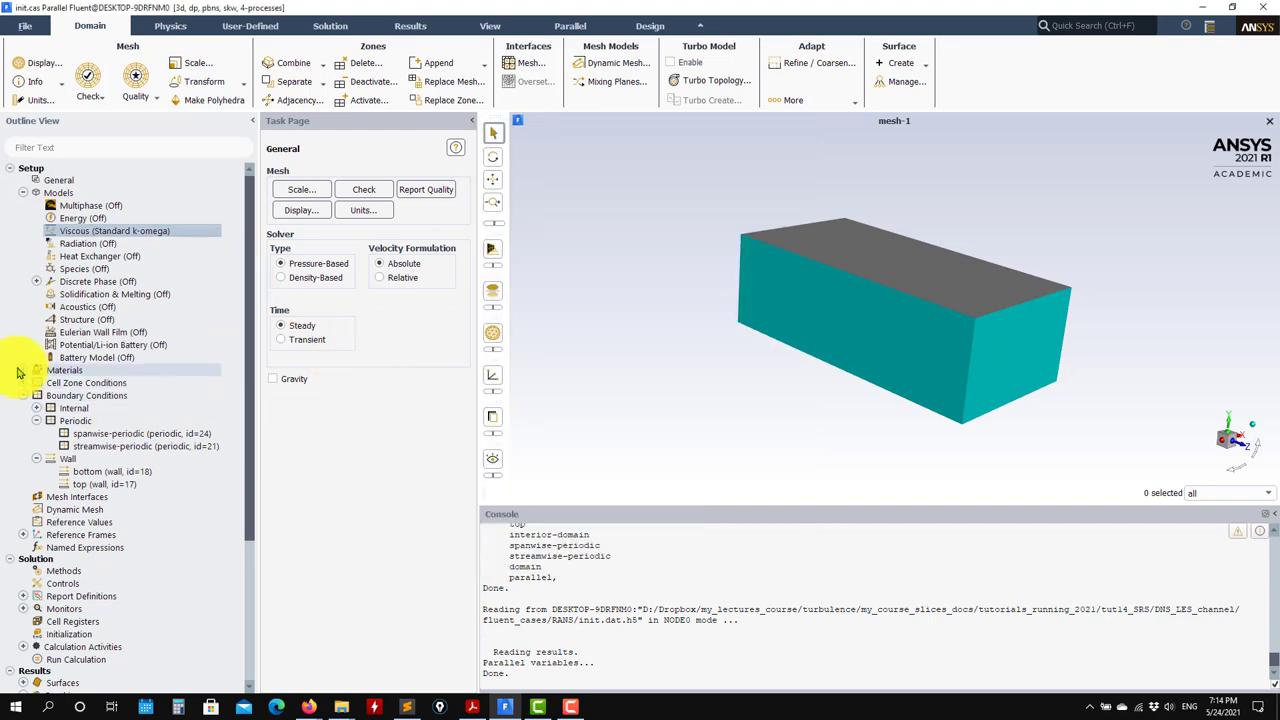
pyautogui.doubleClick(48, 374)
pyautogui.click(472, 707)
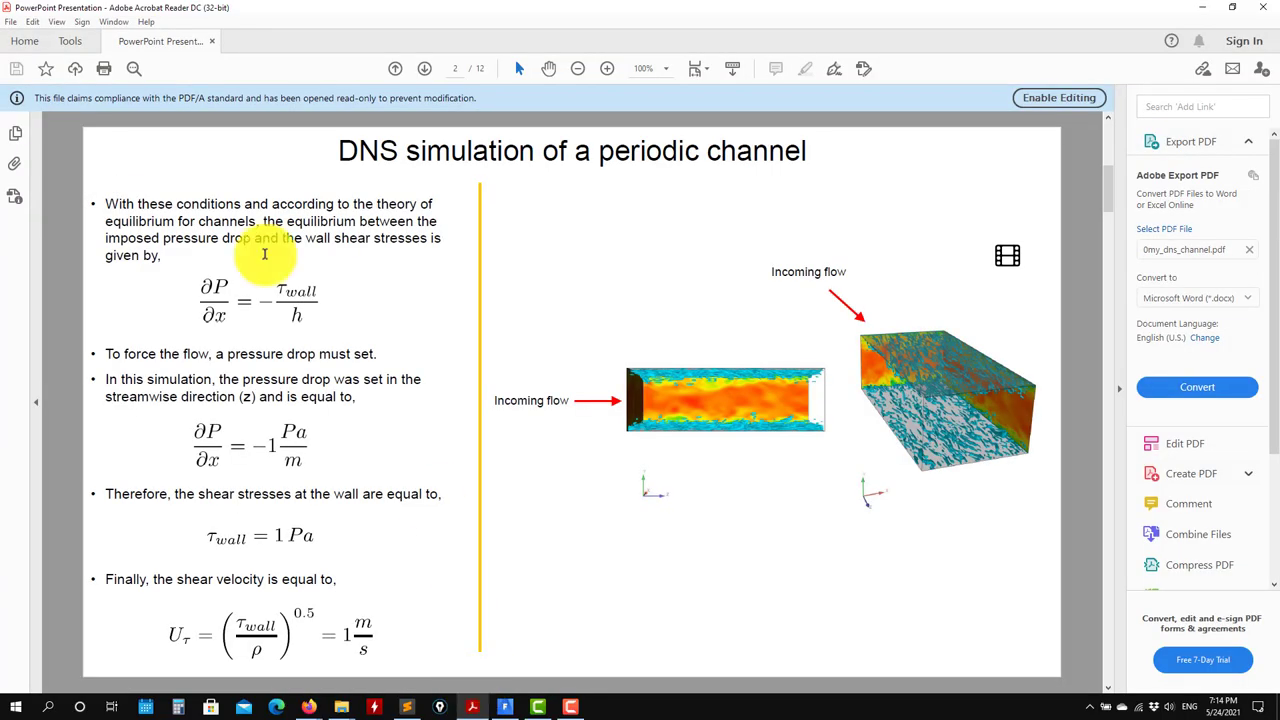
pyautogui.scroll(1, 331, 508)
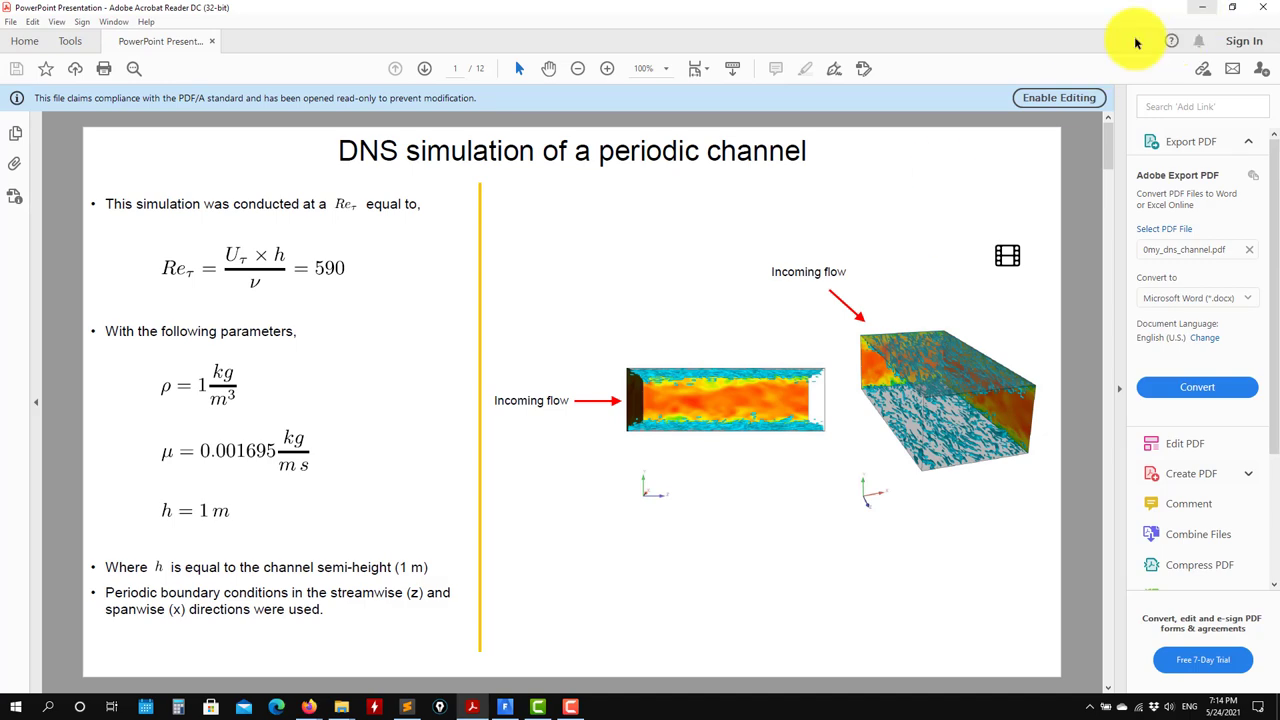
pyautogui.click(1202, 7)
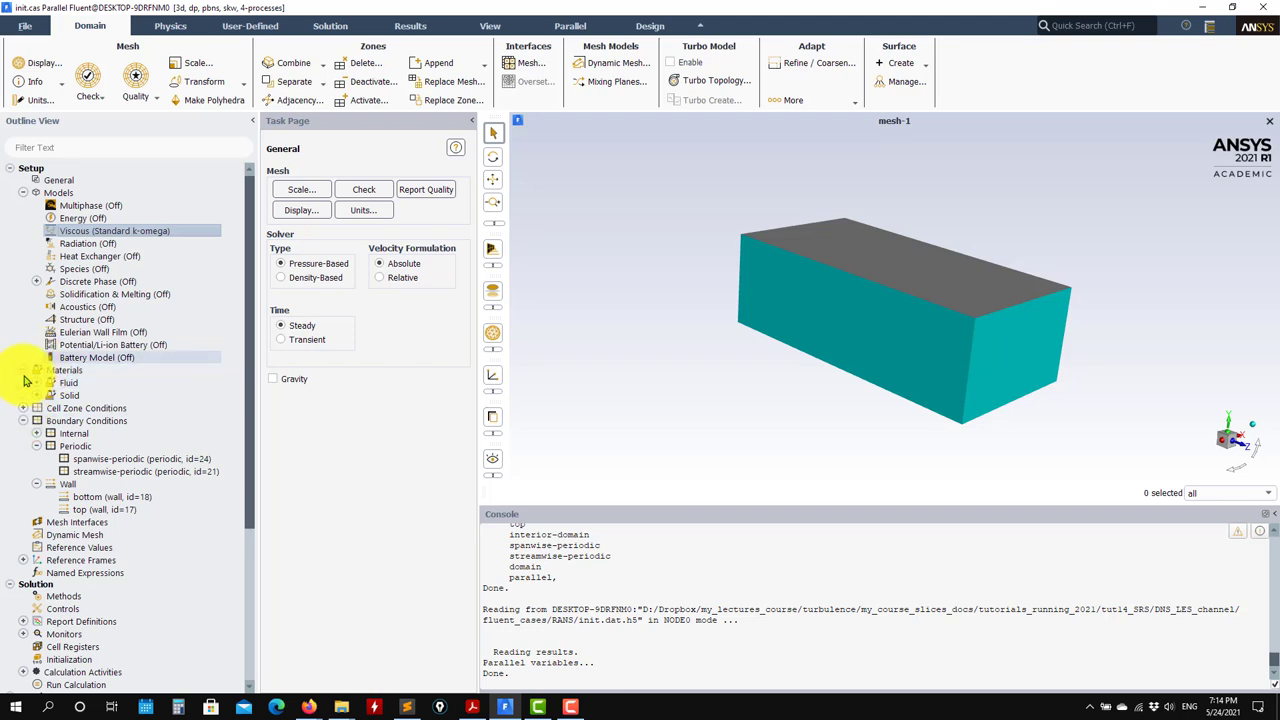
# Re-expand the Boundary Conditions branch and briefly open, then close, the spanwise-periodic dialog.
pyautogui.click(21, 421)
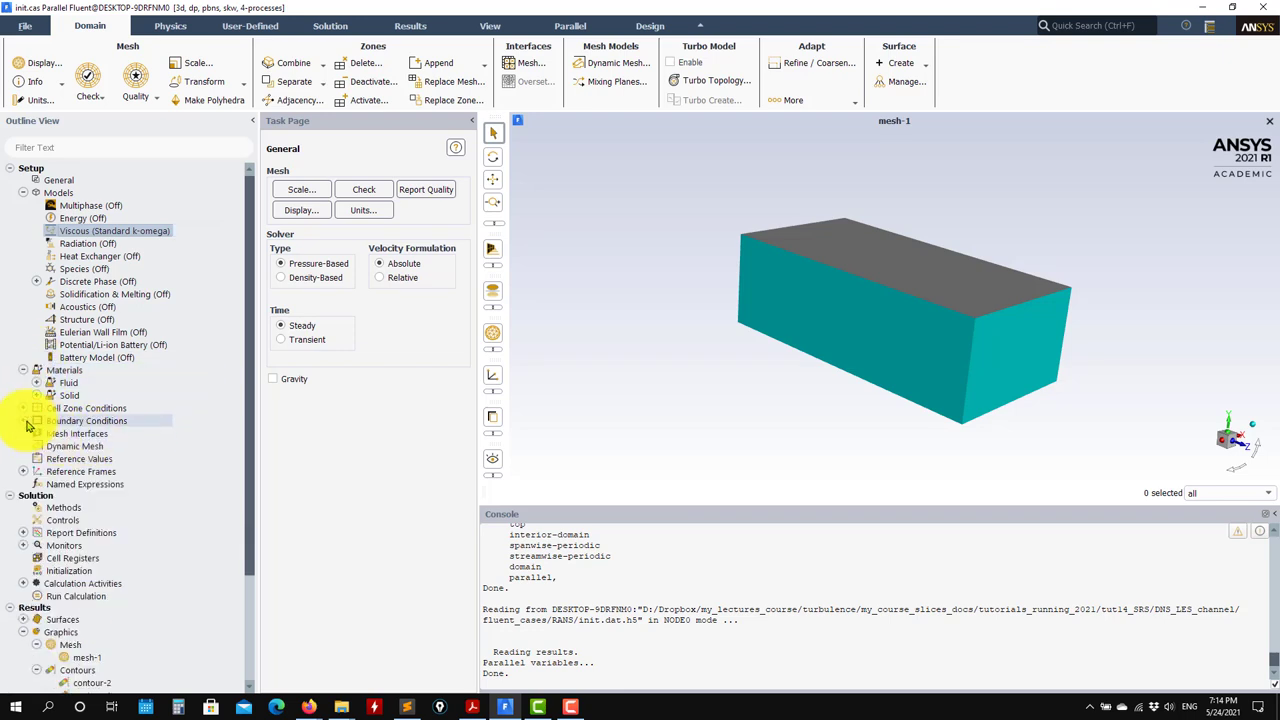
pyautogui.click(22, 421)
pyautogui.doubleClick(95, 460)
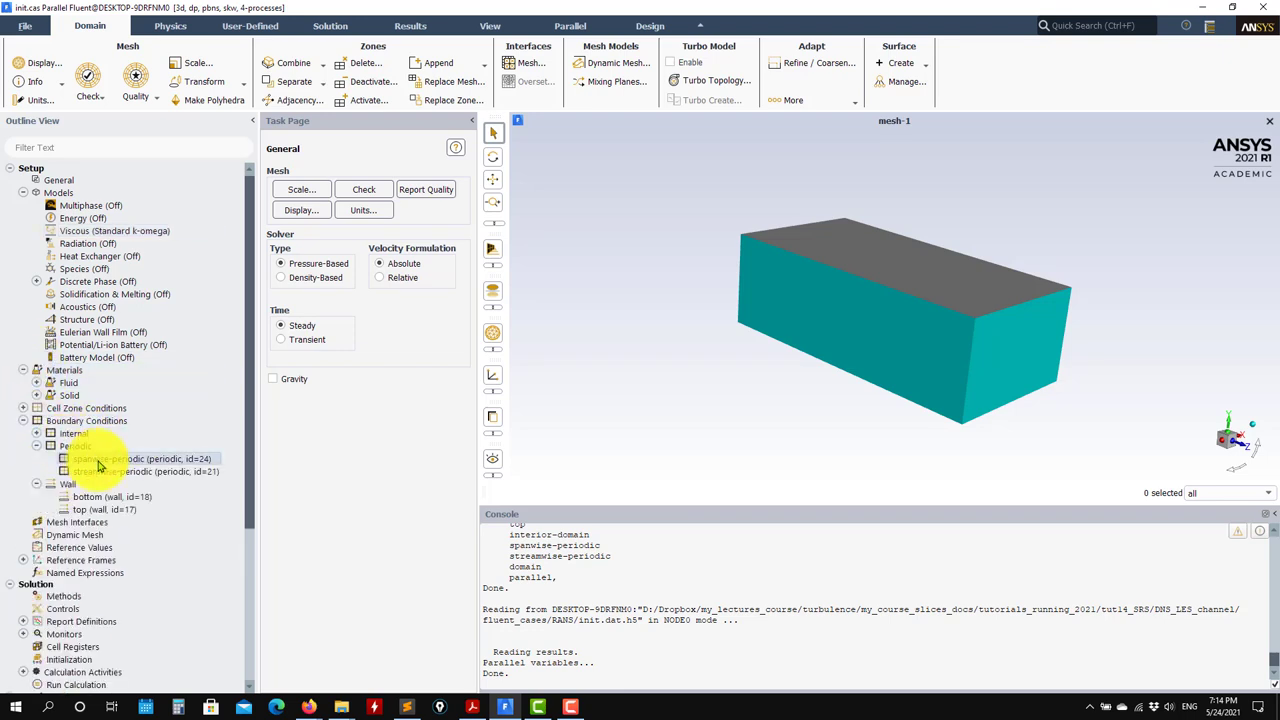
pyautogui.click(400, 437)
# Review spanwise-periodic Periodic Conditions (-1 Pa/m pressure gradient along Z) and cancel unchanged.
pyautogui.doubleClick(86, 421)
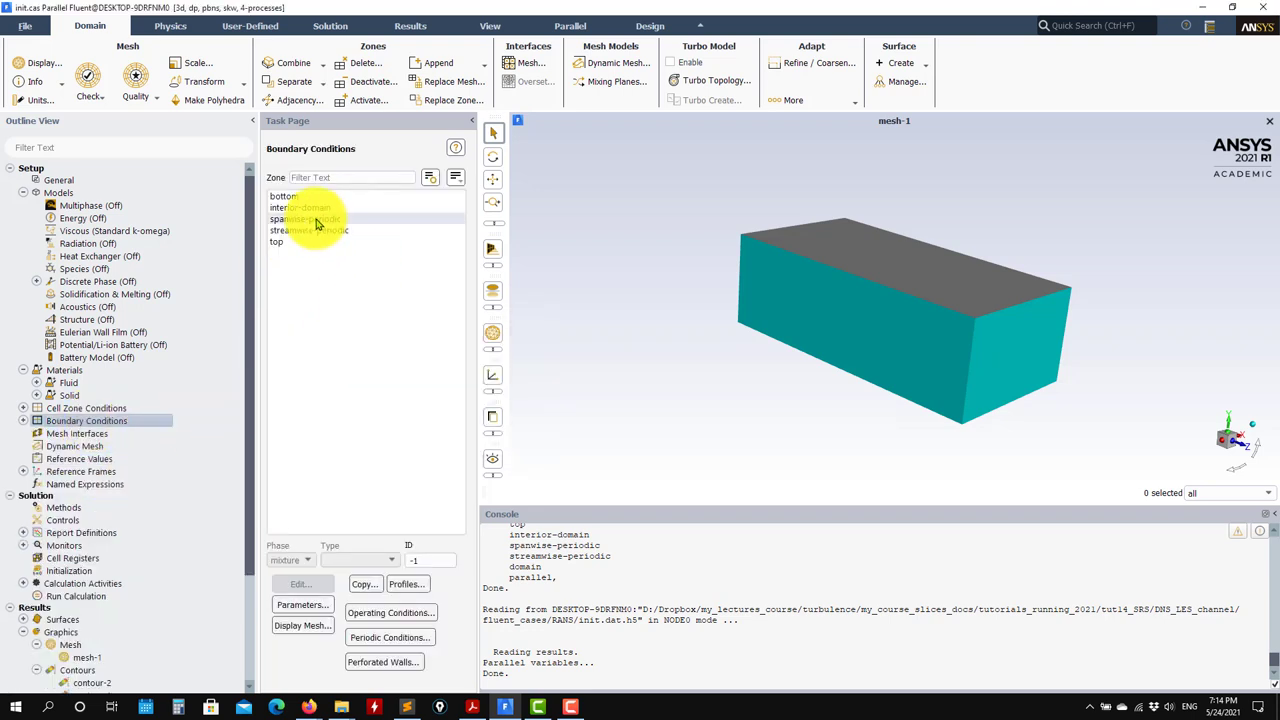
pyautogui.click(316, 218)
pyautogui.click(390, 637)
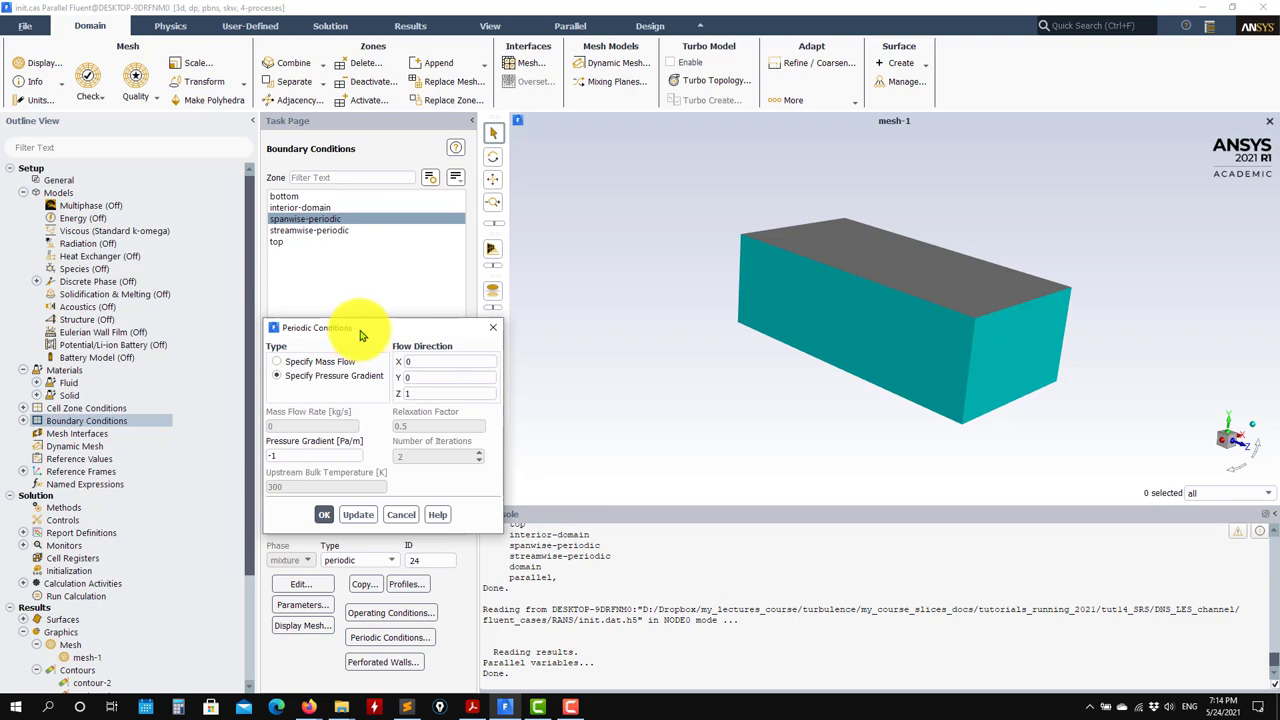
pyautogui.moveTo(362, 335); pyautogui.dragTo(406, 239)
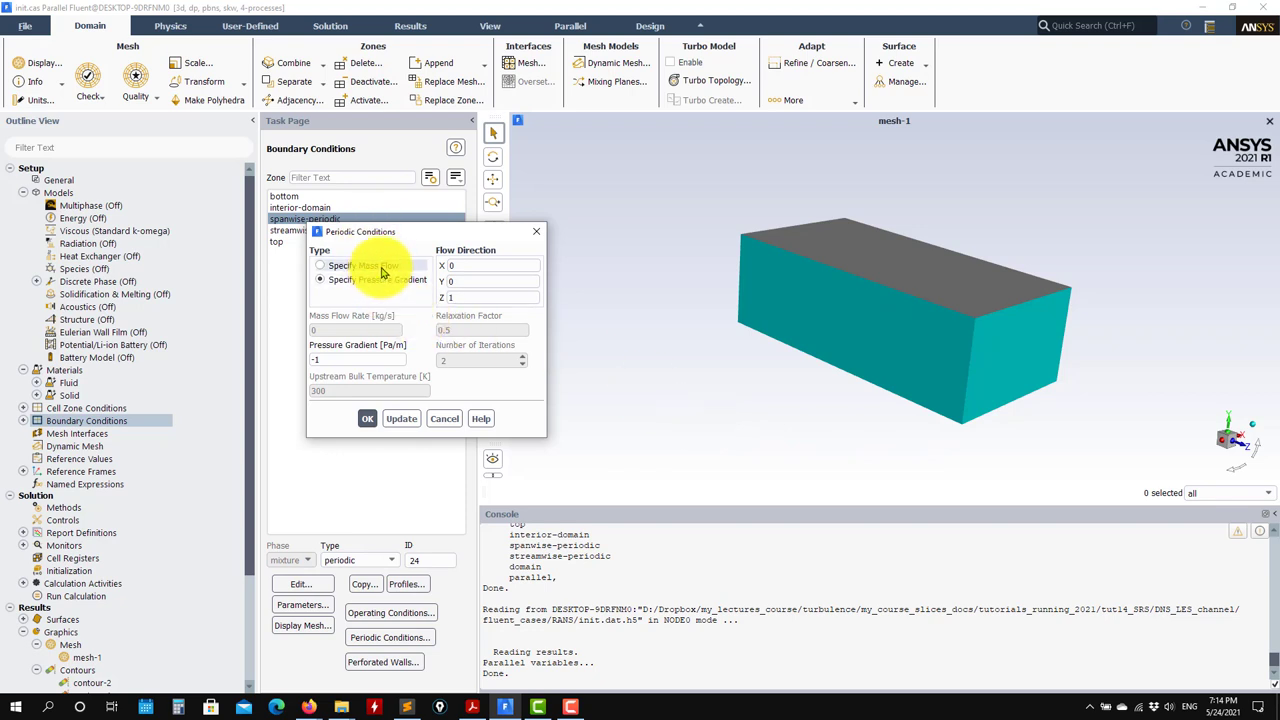
pyautogui.click(444, 418)
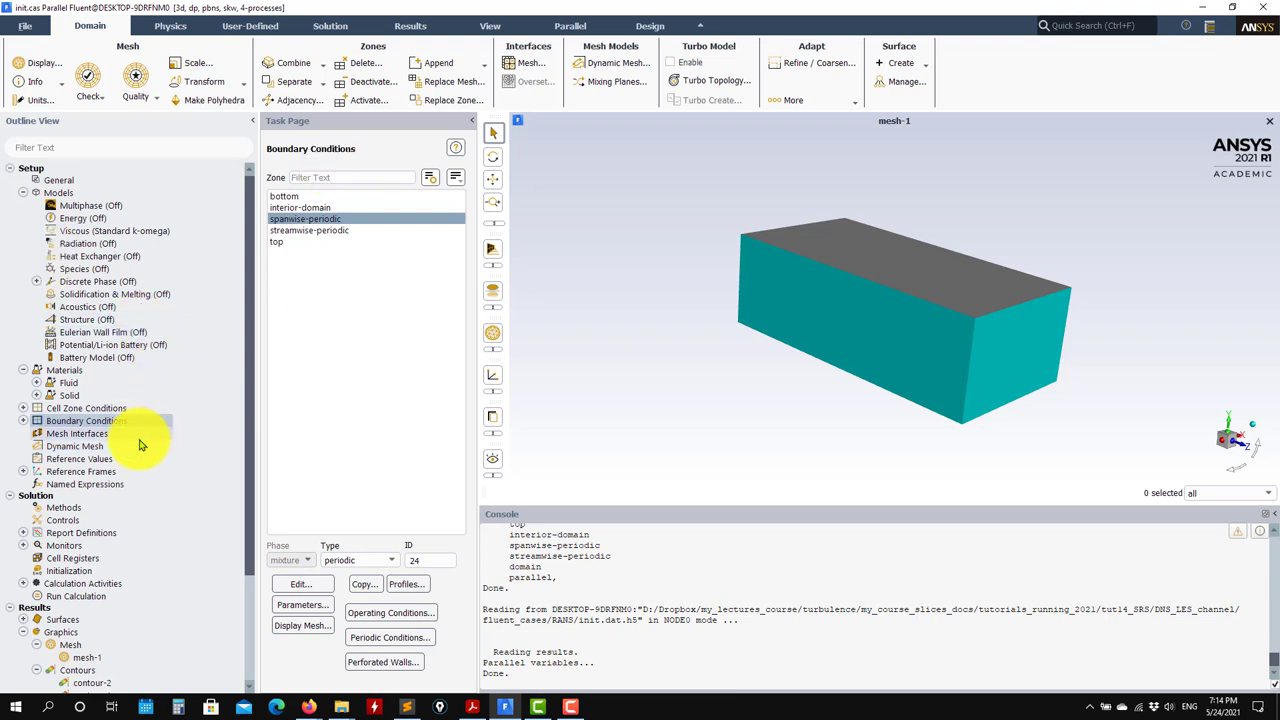
pyautogui.scroll(-3, 140, 440)
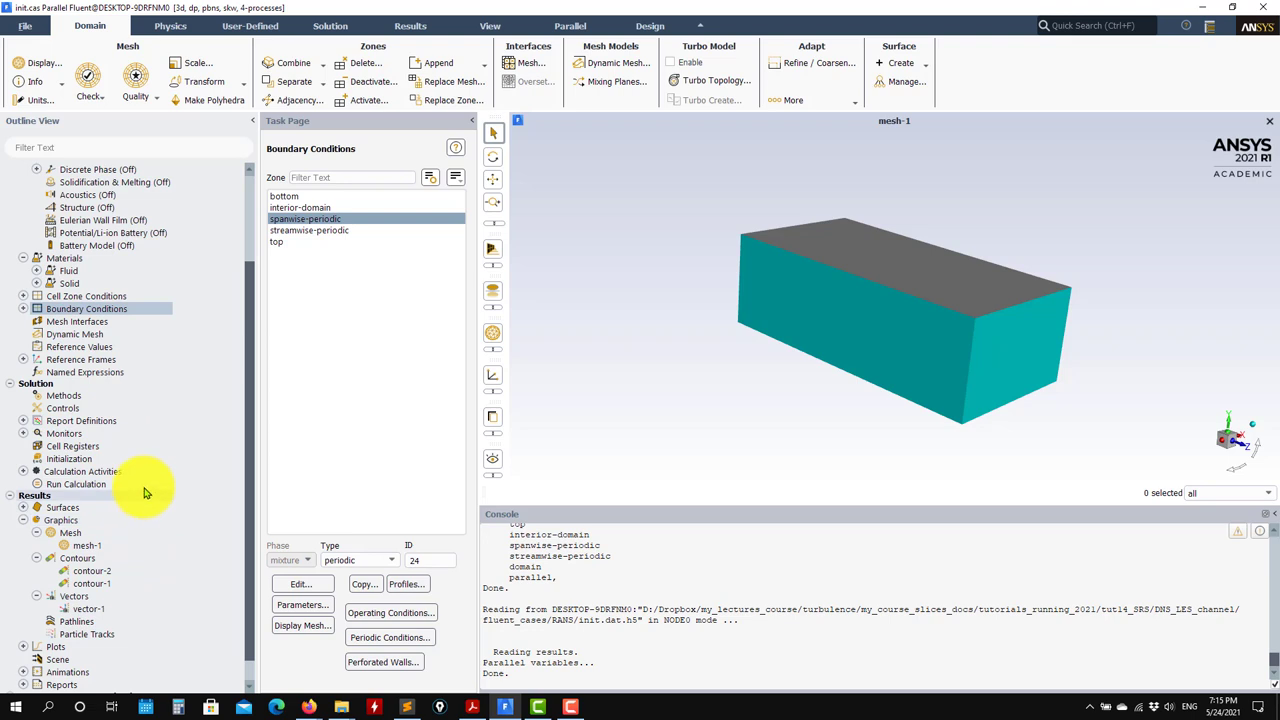
# Set the yplusmax report type to Facet Average, compute it, and open Solution Initialization.
pyautogui.scroll(-1, 128, 462)
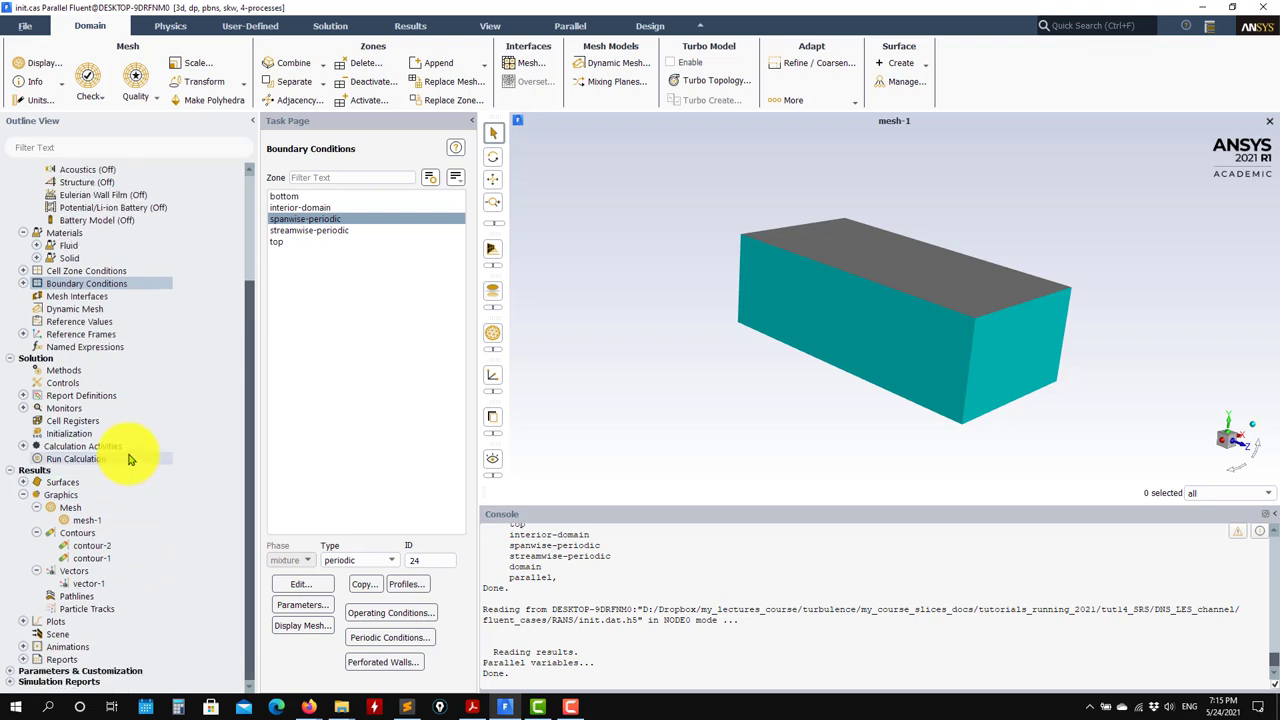
pyautogui.click(23, 396)
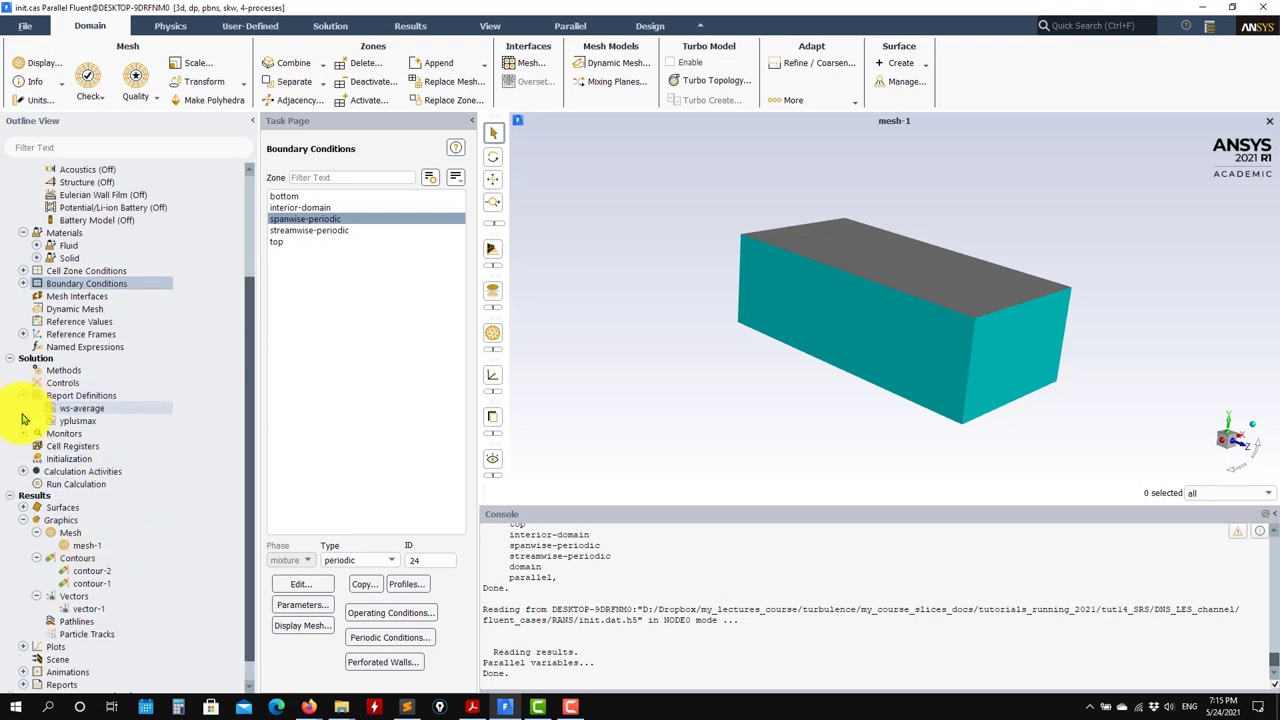
pyautogui.doubleClick(85, 422)
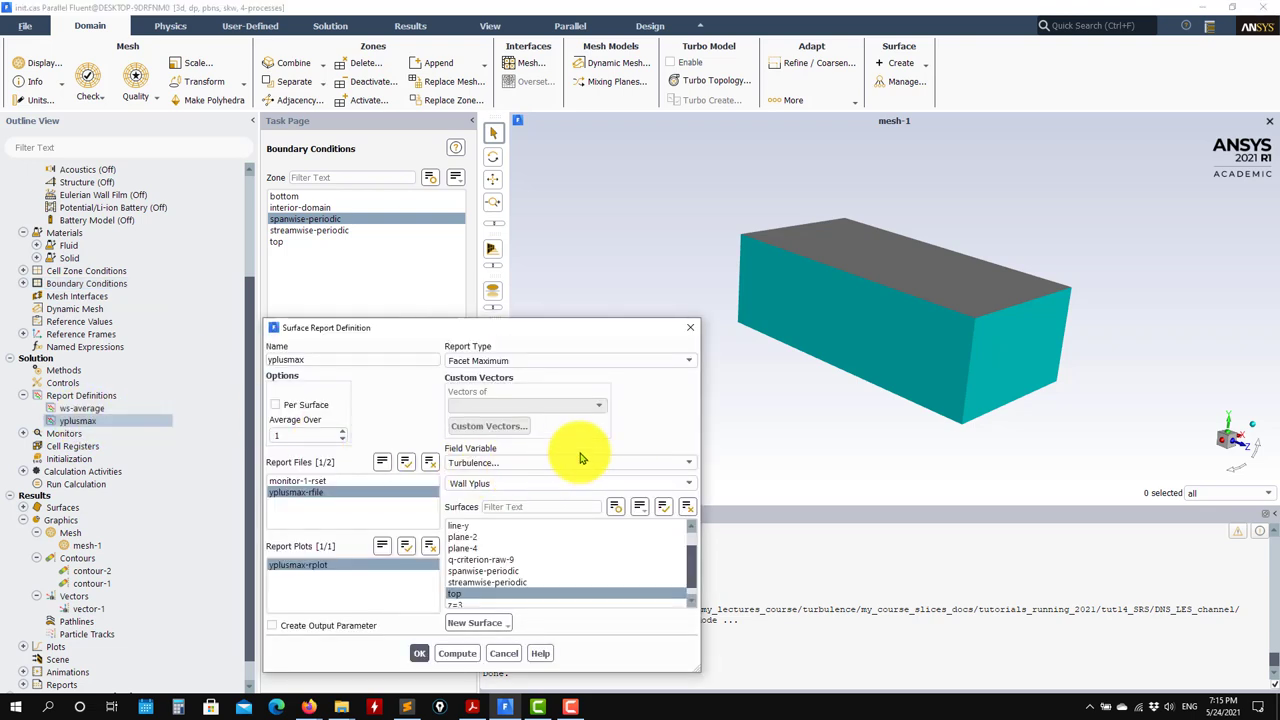
pyautogui.click(684, 362)
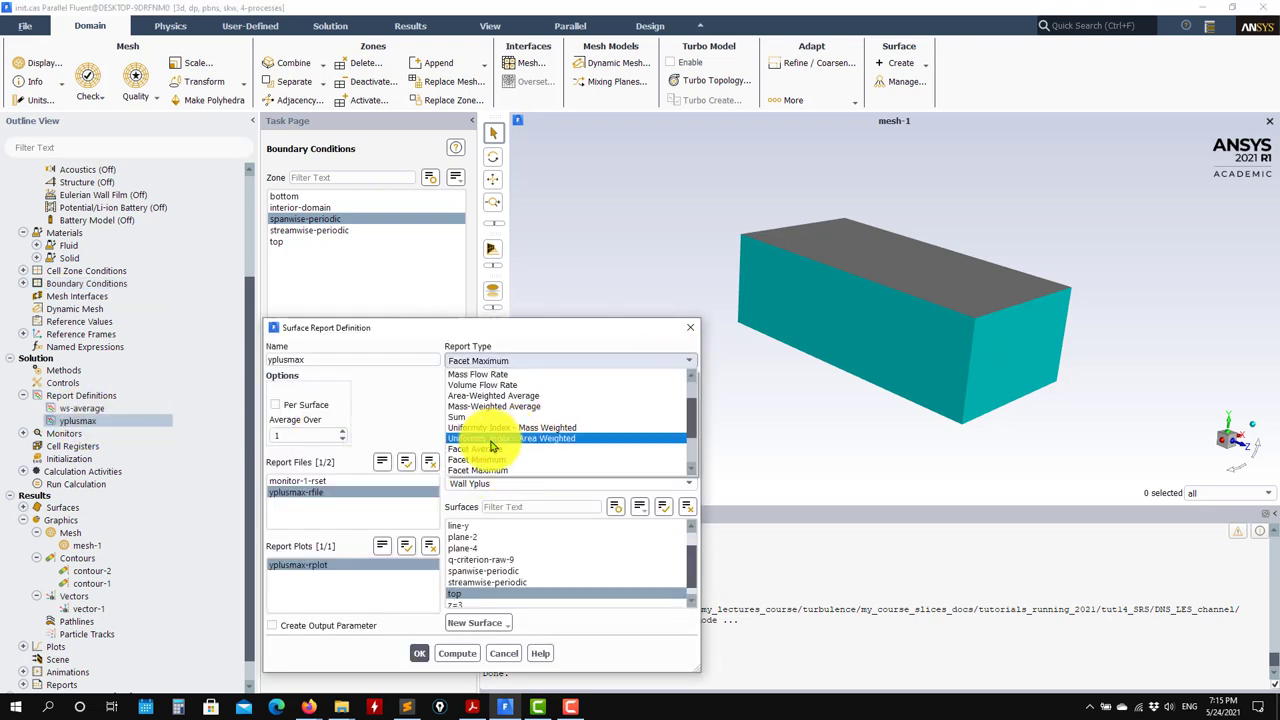
pyautogui.click(491, 363)
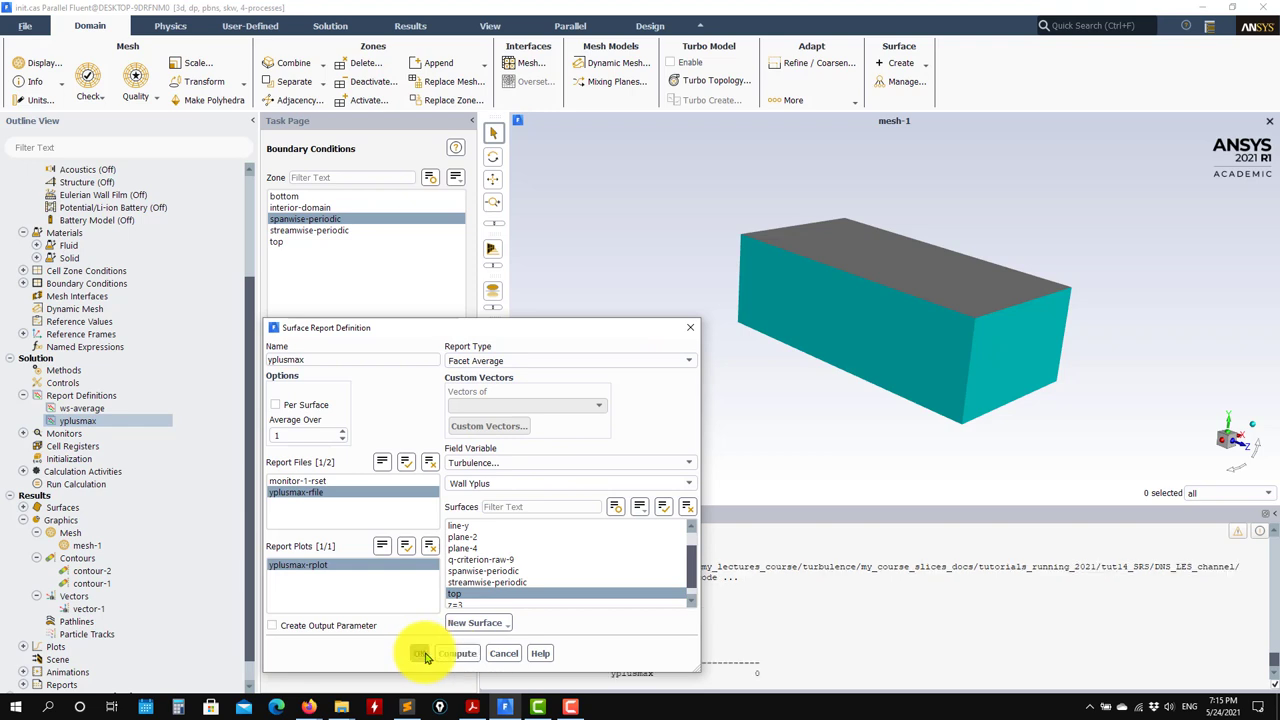
pyautogui.click(419, 653)
pyautogui.doubleClick(79, 460)
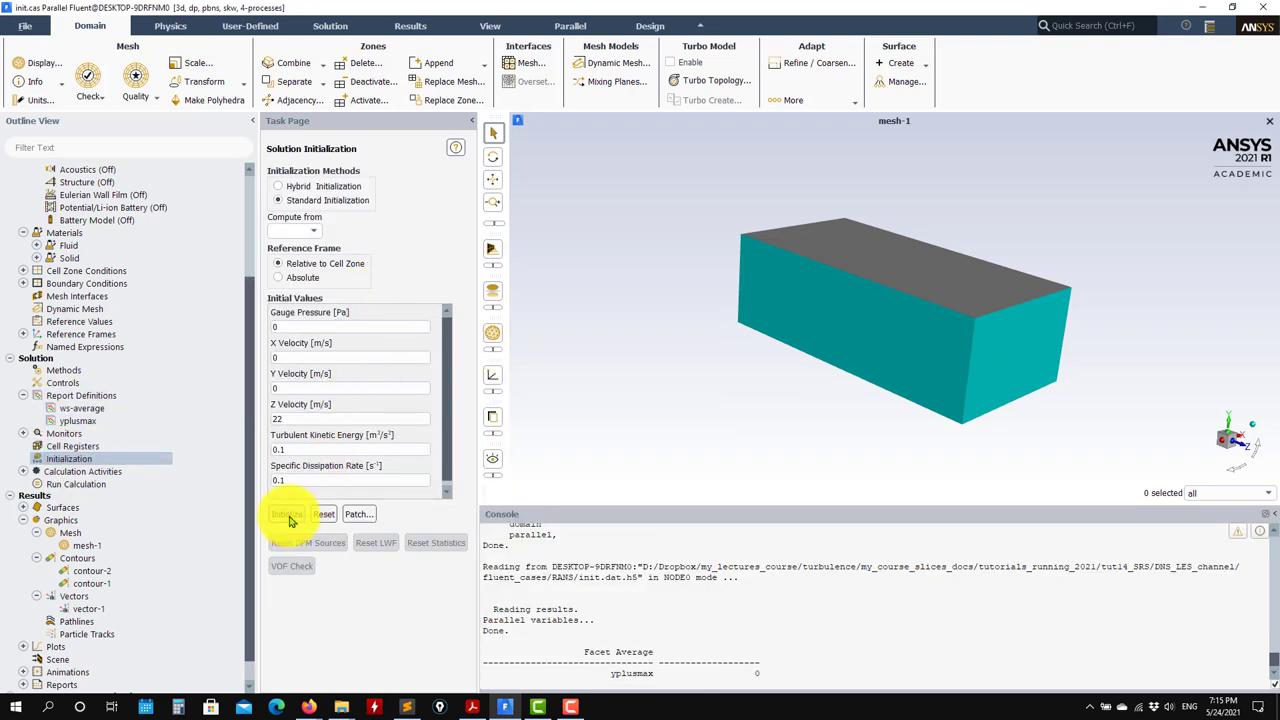
# Switch the pressure-velocity coupling scheme from SIMPLEC to Coupled in Solution Methods.
pyautogui.doubleClick(90, 485)
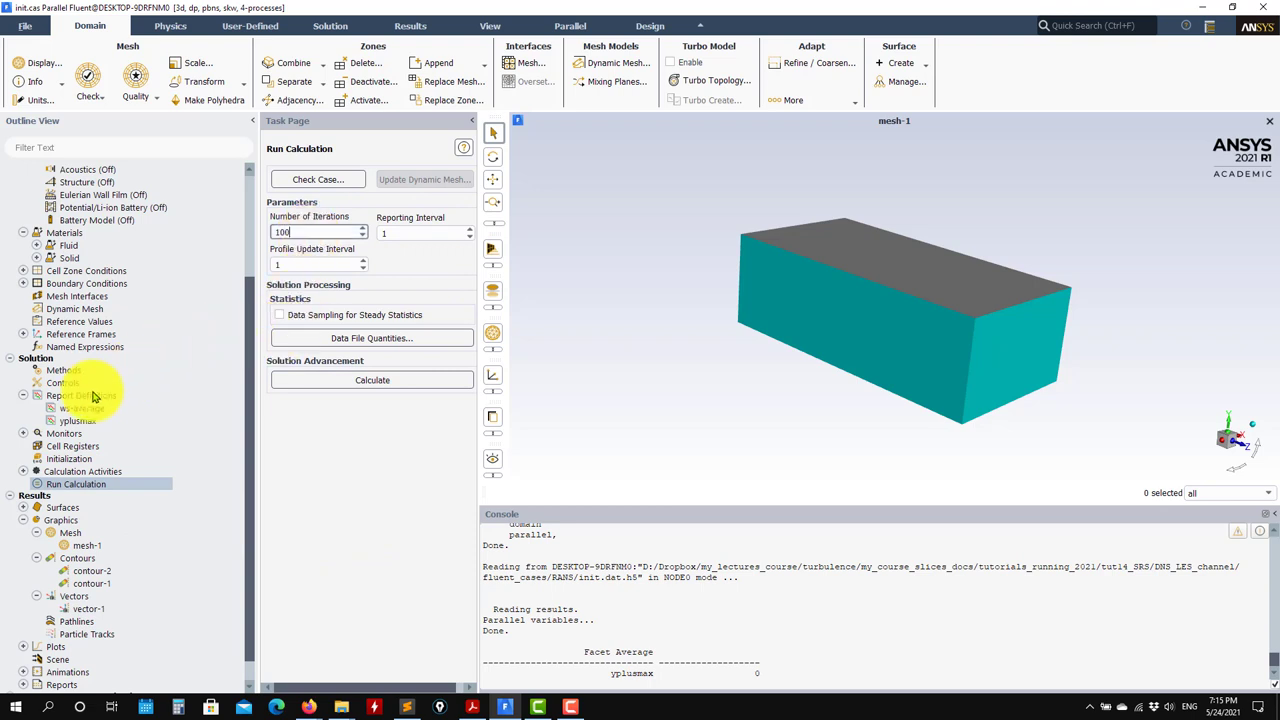
pyautogui.click(52, 362)
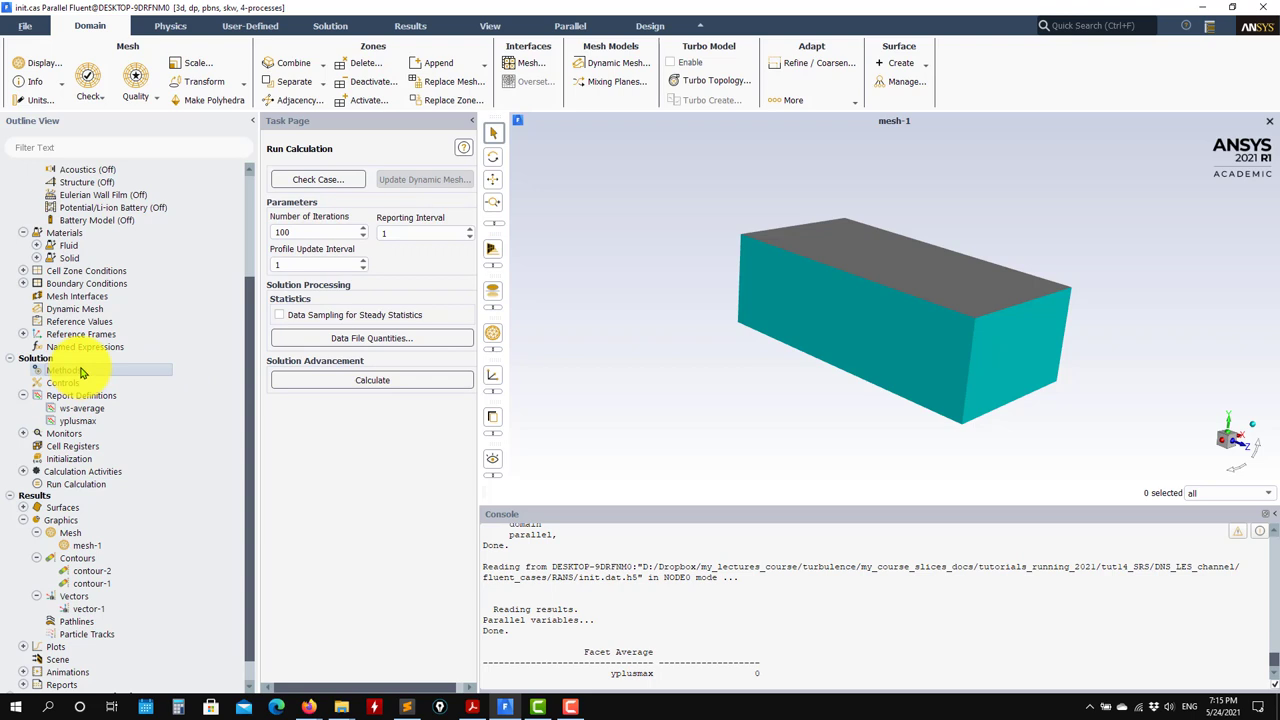
pyautogui.doubleClick(82, 370)
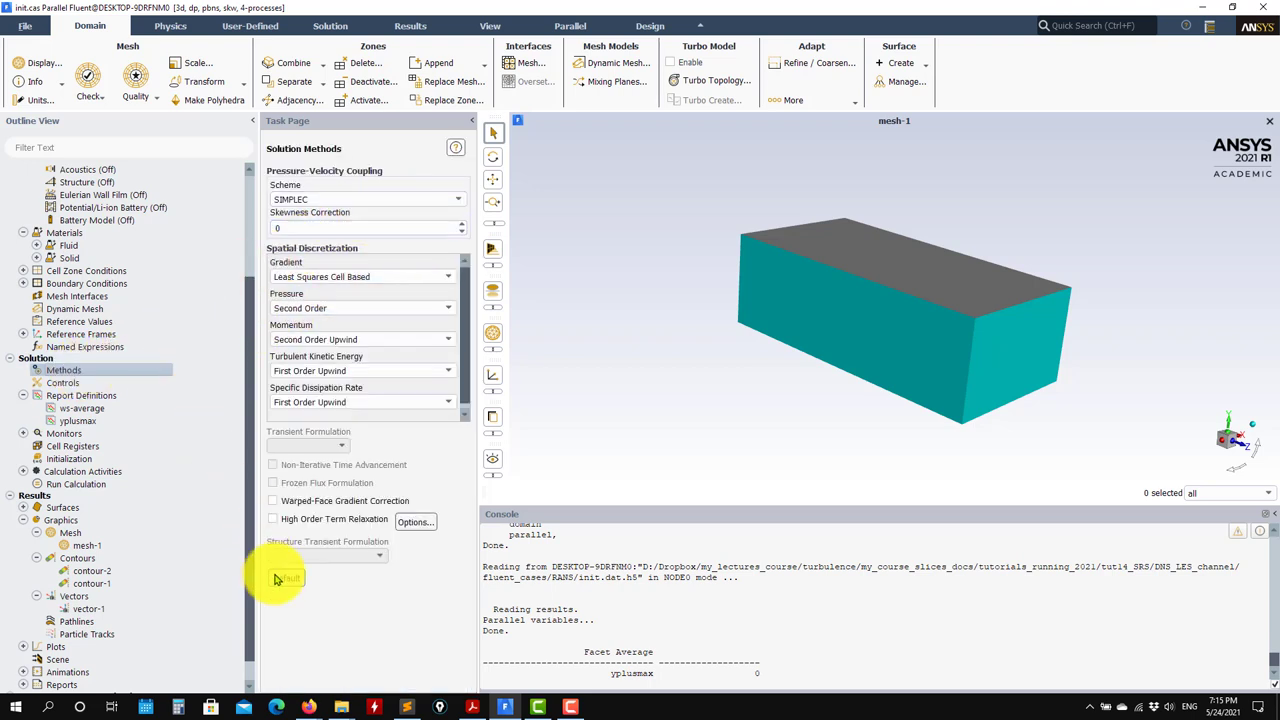
pyautogui.click(314, 199)
pyautogui.click(310, 214)
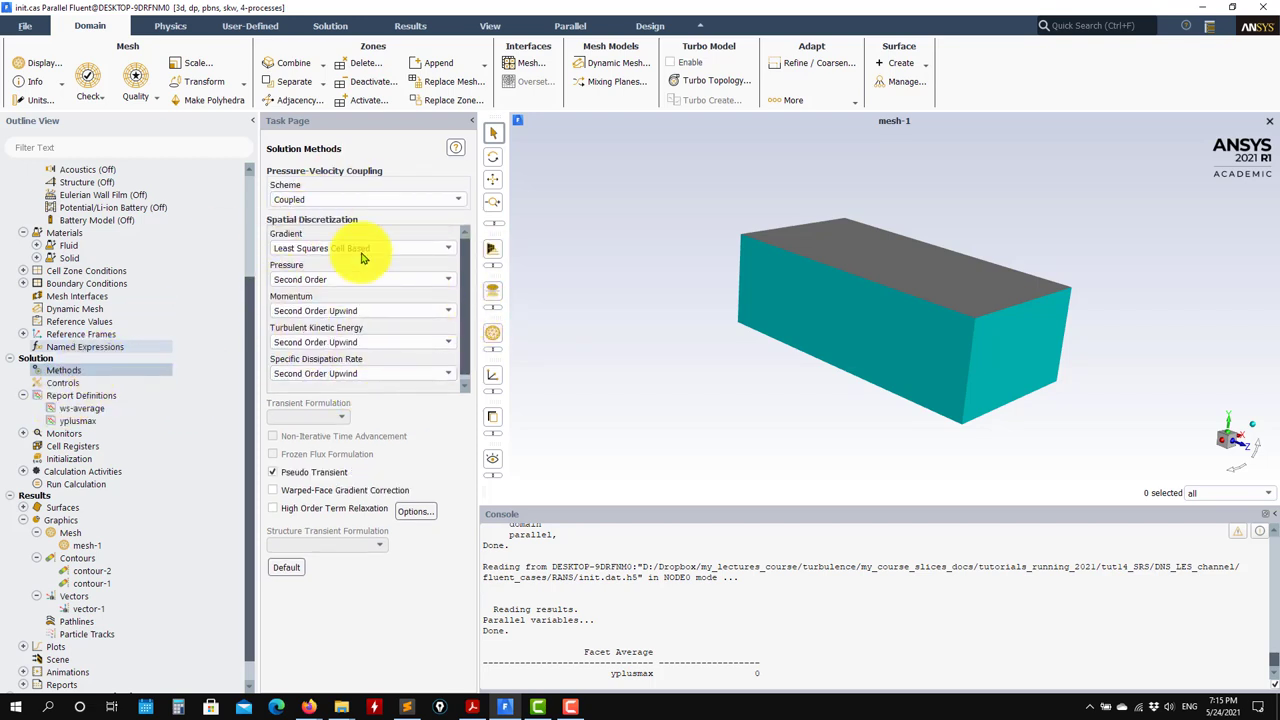
pyautogui.click(73, 383)
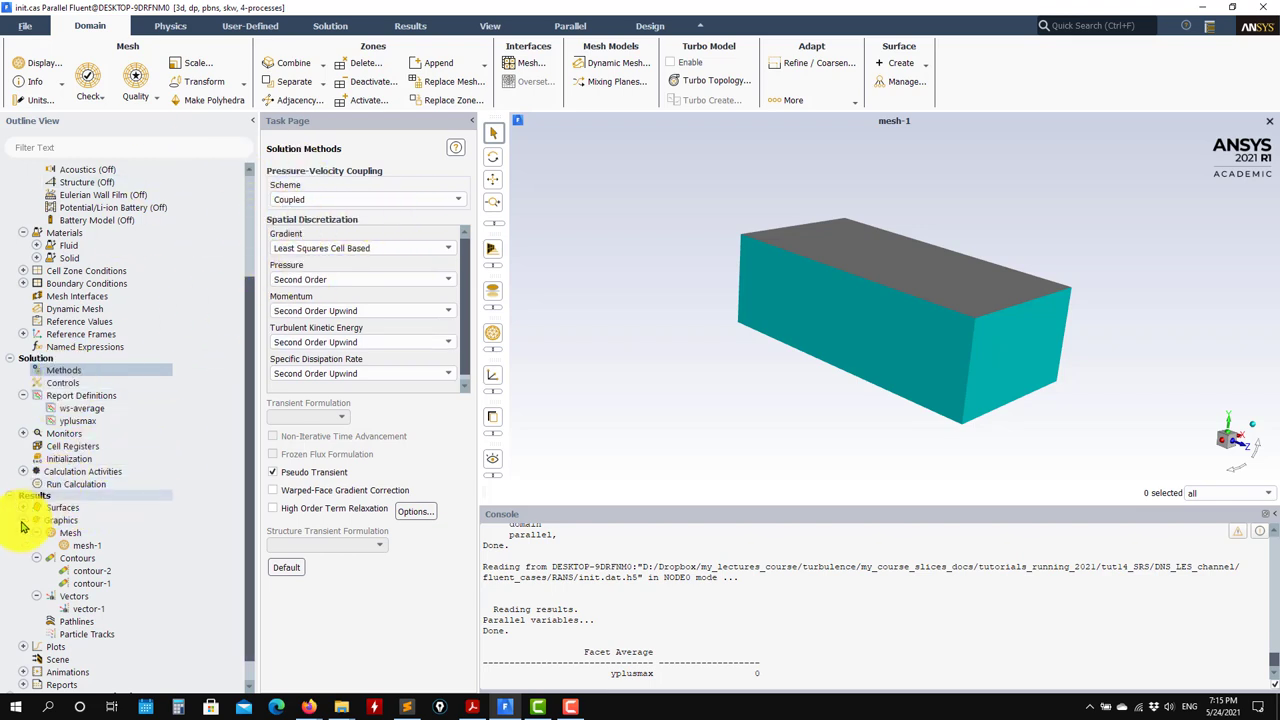
# Start the 100-iteration run, overwriting the existing report files, and bring up the RANS folder.
pyautogui.click(76, 484)
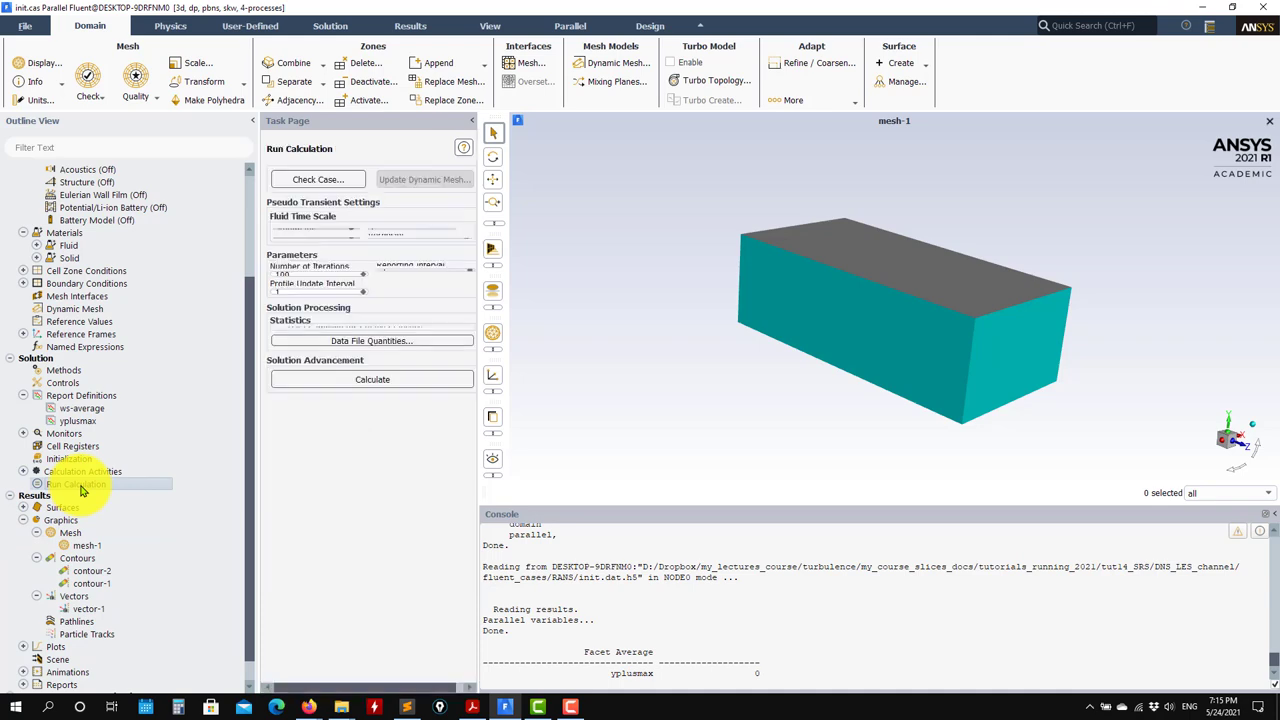
pyautogui.click(366, 486)
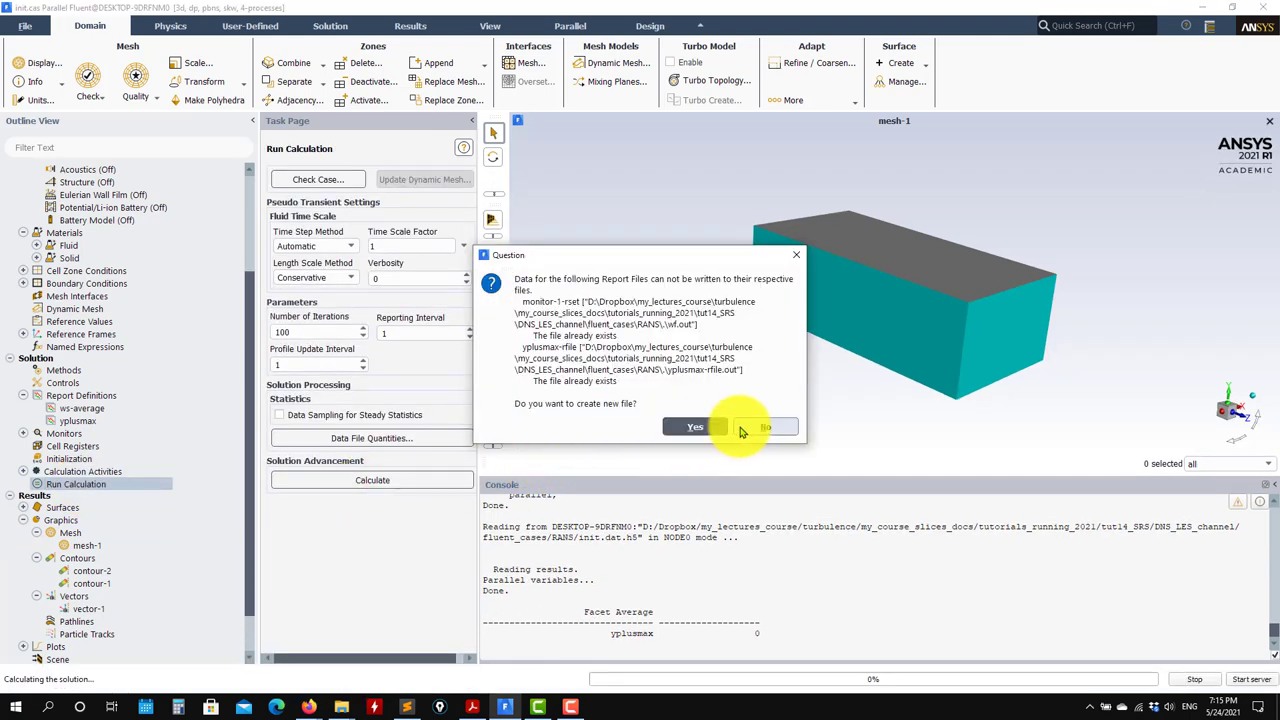
pyautogui.click(758, 428)
pyautogui.click(622, 372)
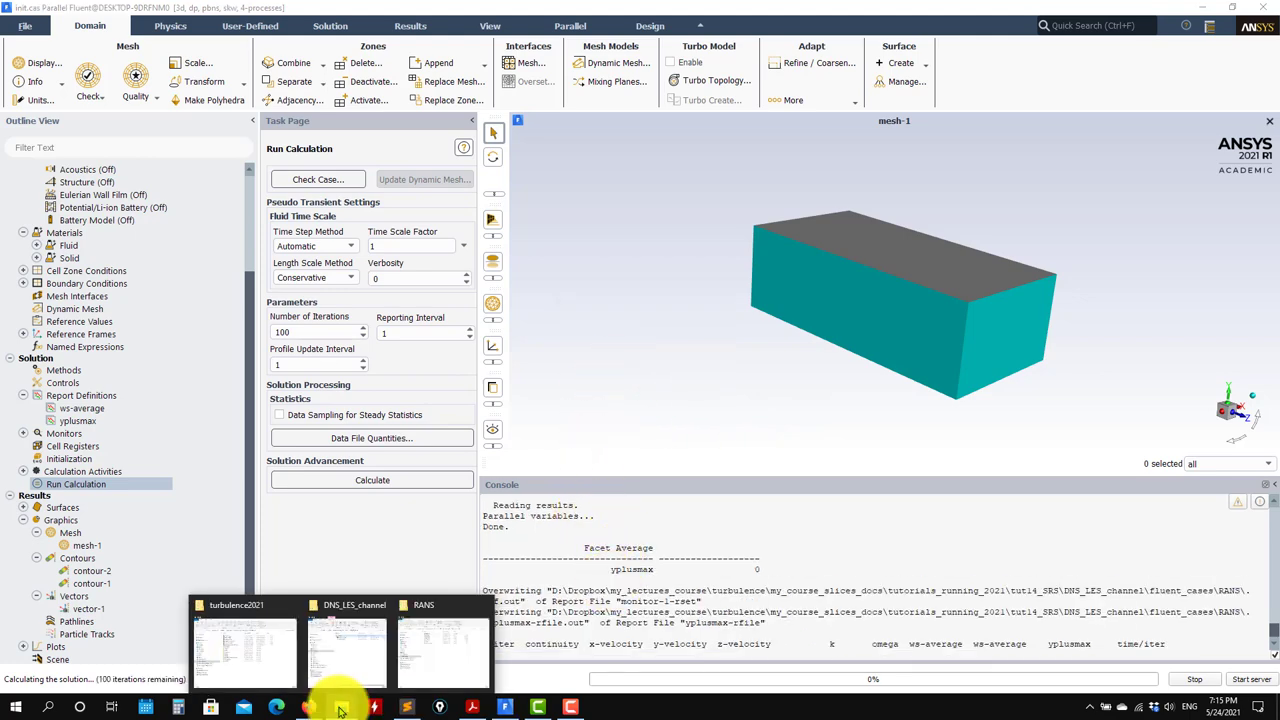
pyautogui.click(357, 688)
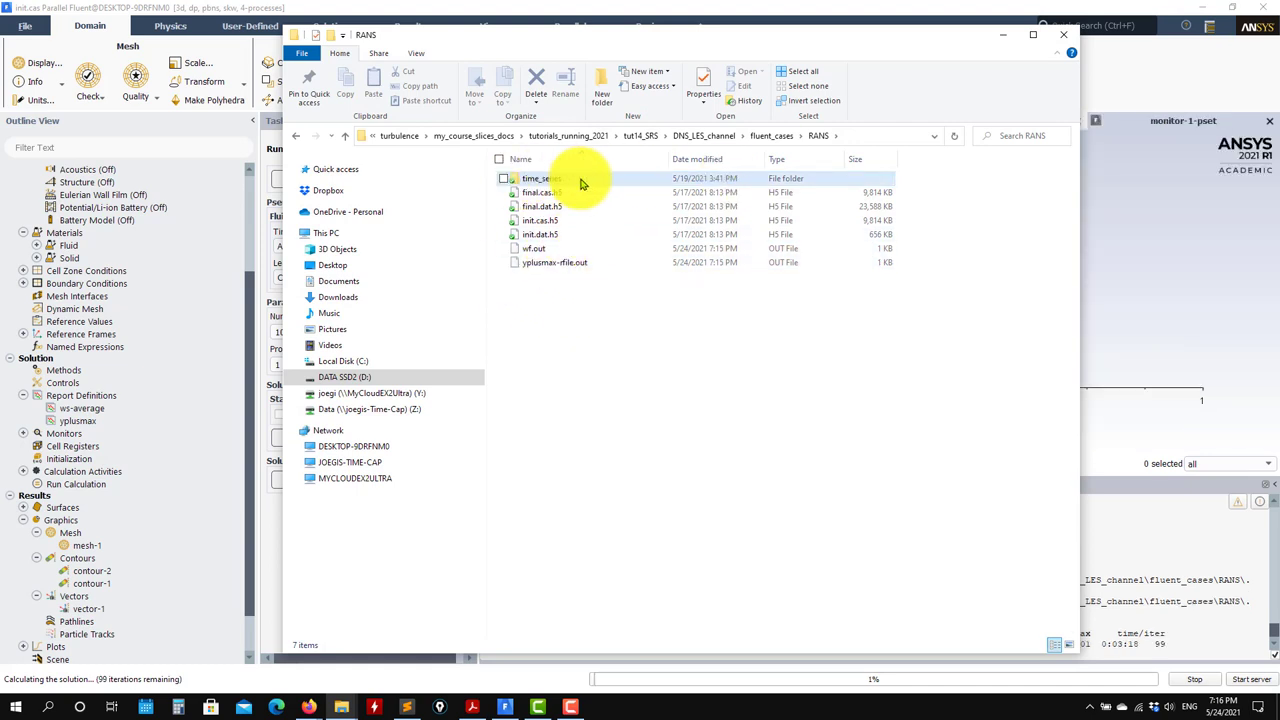
# Check the time_series folder, return to RANS, and minimize Explorer to reveal Fluent.
pyautogui.doubleClick(535, 182)
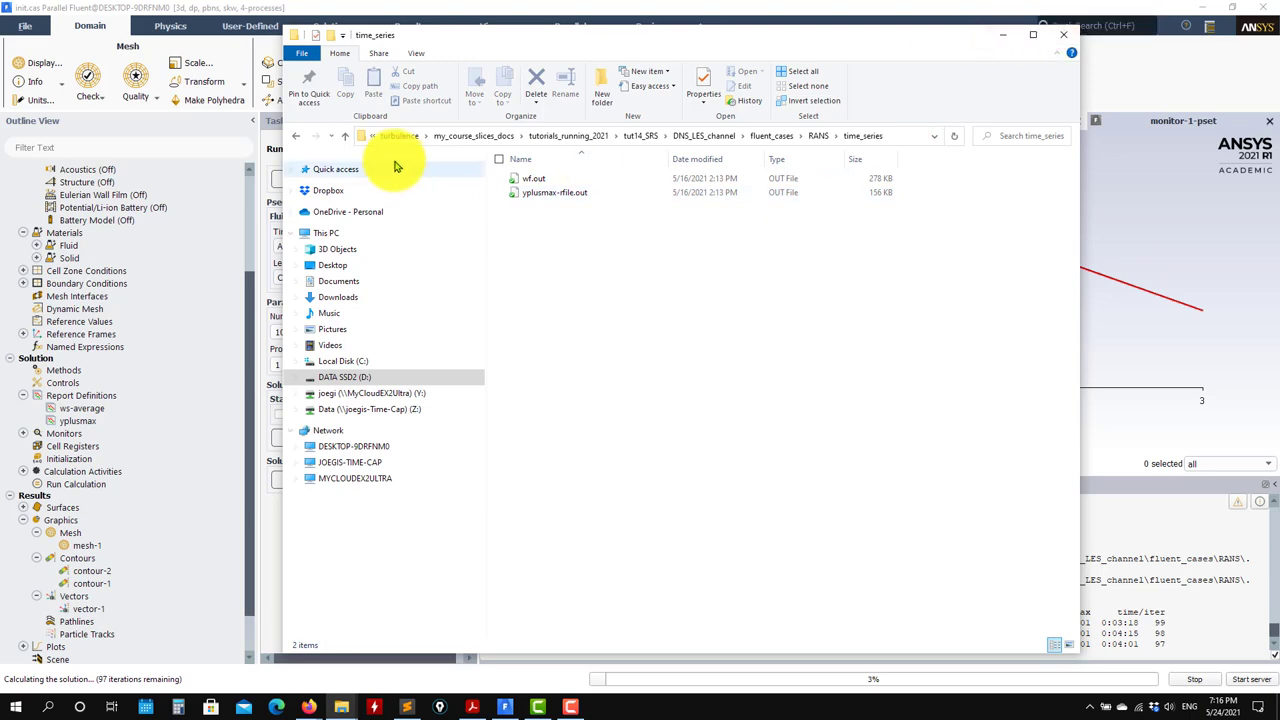
pyautogui.click(345, 136)
pyautogui.click(1008, 34)
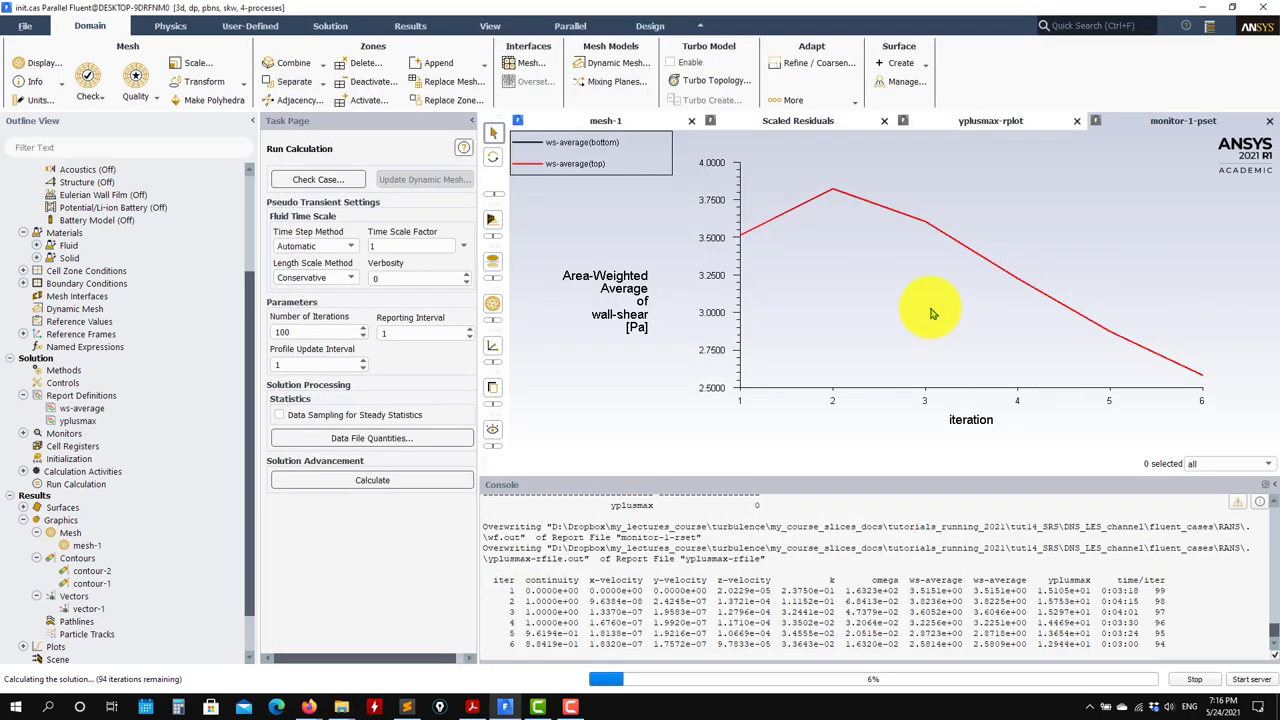
# Show the Scaled Residuals plot during the run, then bring up the DNS_LES_channel folder.
pyautogui.click(650, 125)
pyautogui.click(777, 124)
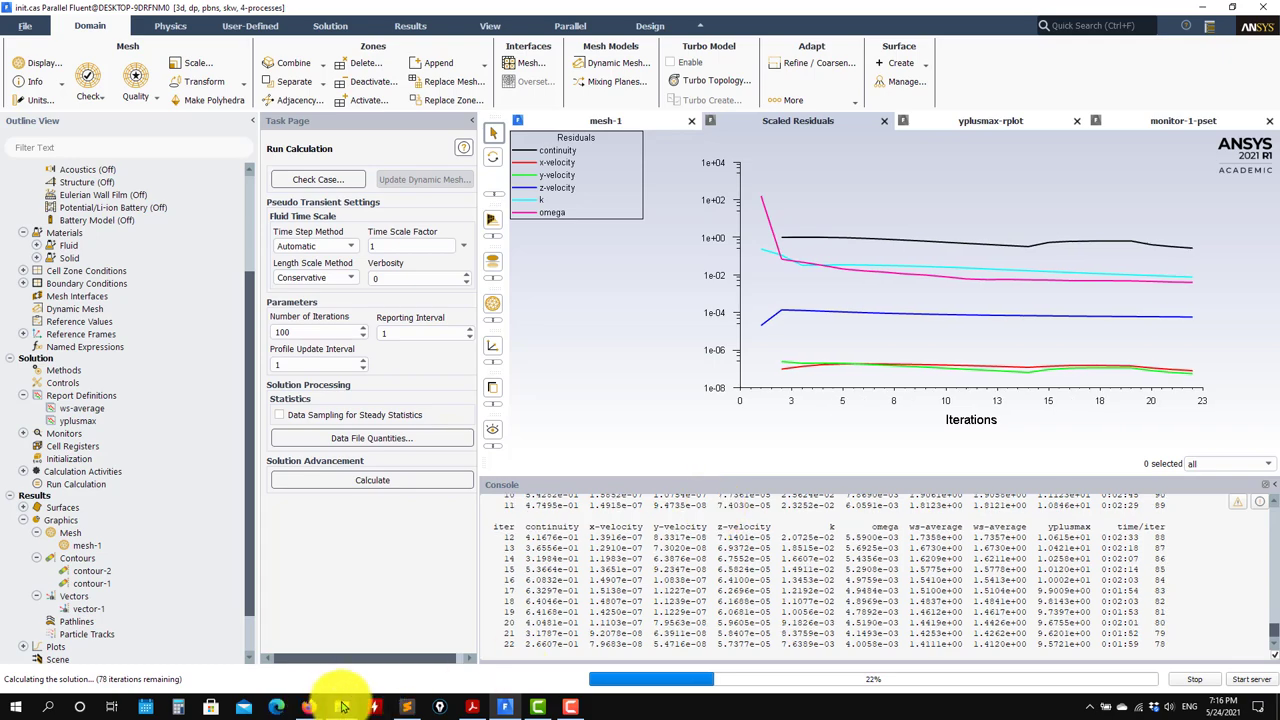
pyautogui.moveTo(341, 706)
pyautogui.click(351, 660)
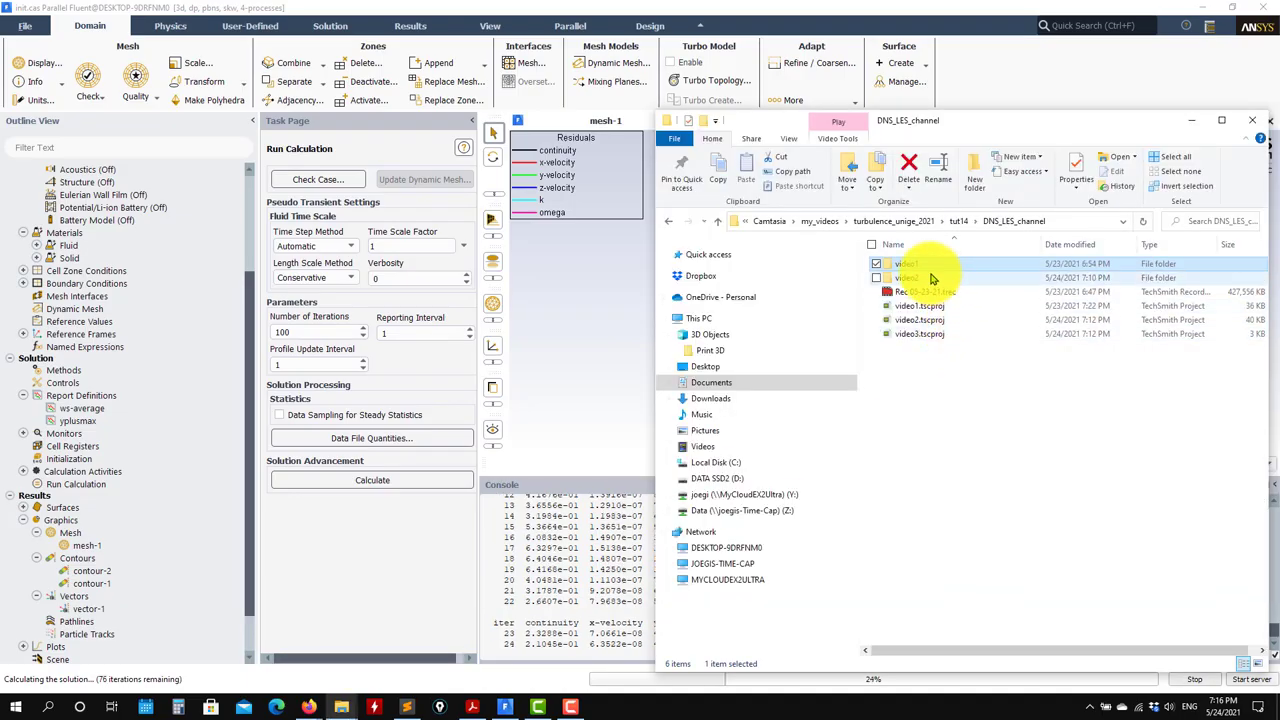
# Navigate from the RANS folder up to my_course_slices_docs in Explorer.
pyautogui.click(1196, 120)
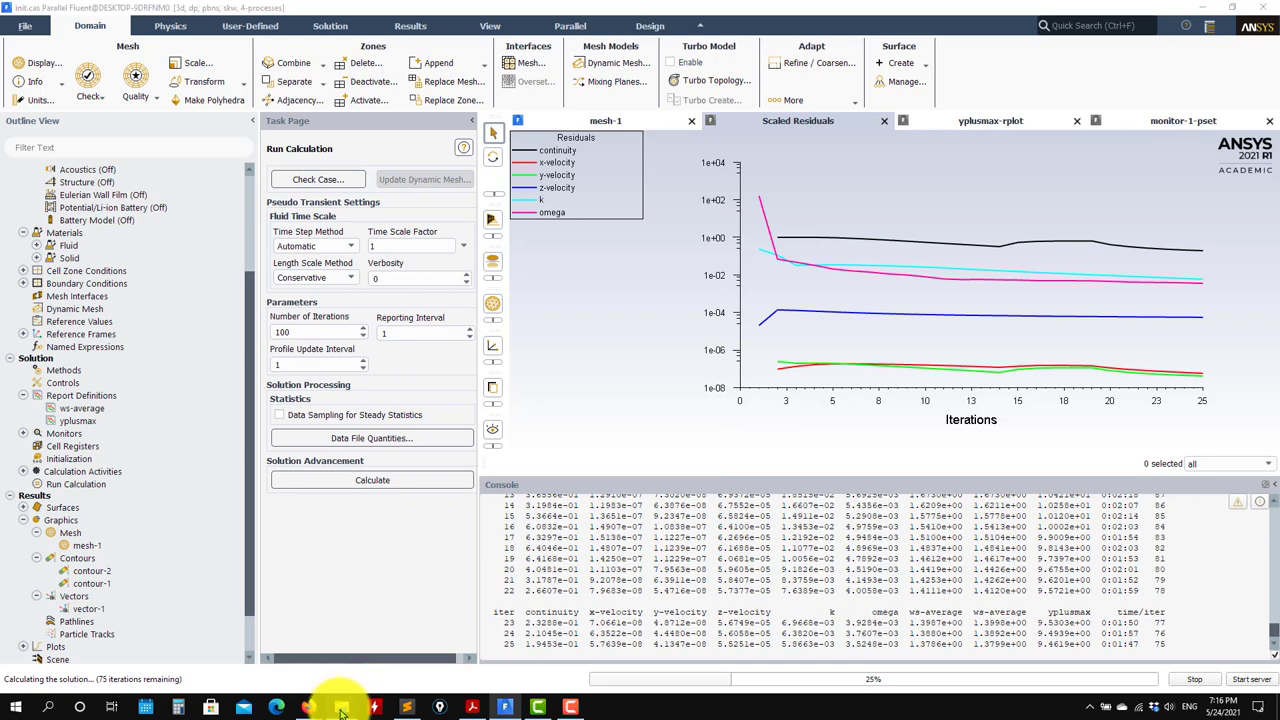
pyautogui.moveTo(341, 704)
pyautogui.click(420, 655)
pyautogui.click(345, 135)
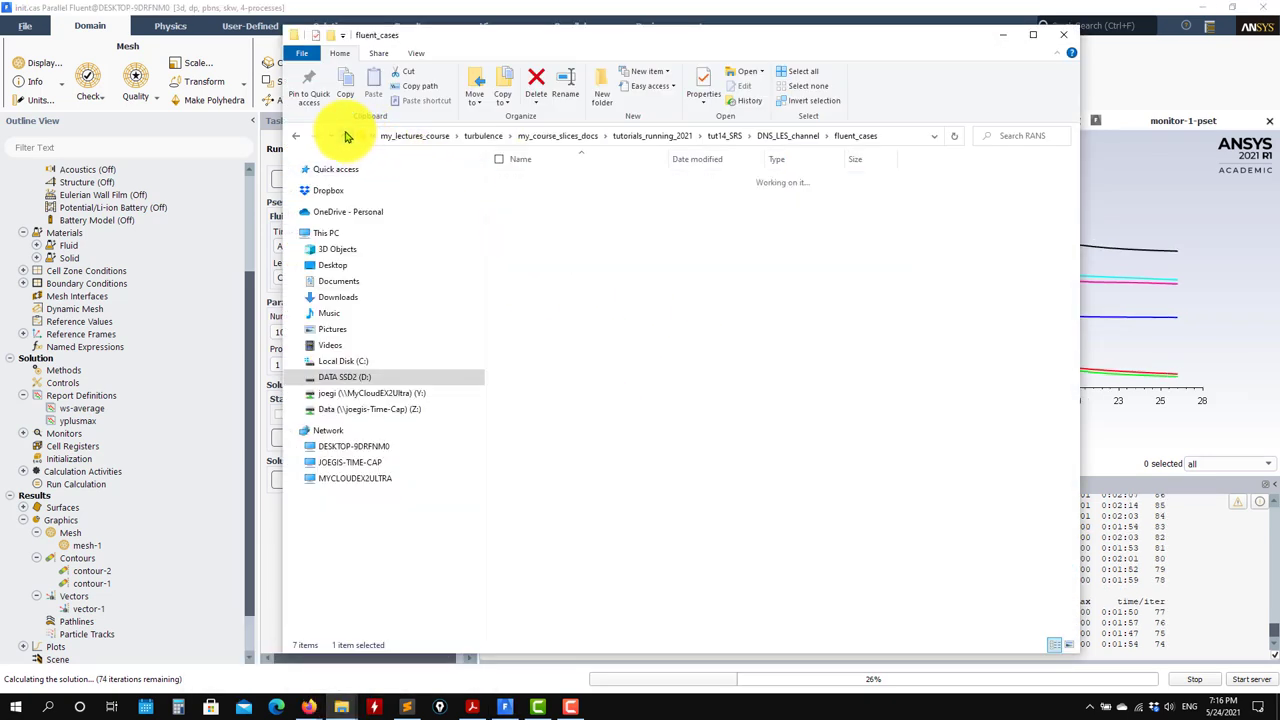
pyautogui.click(345, 135)
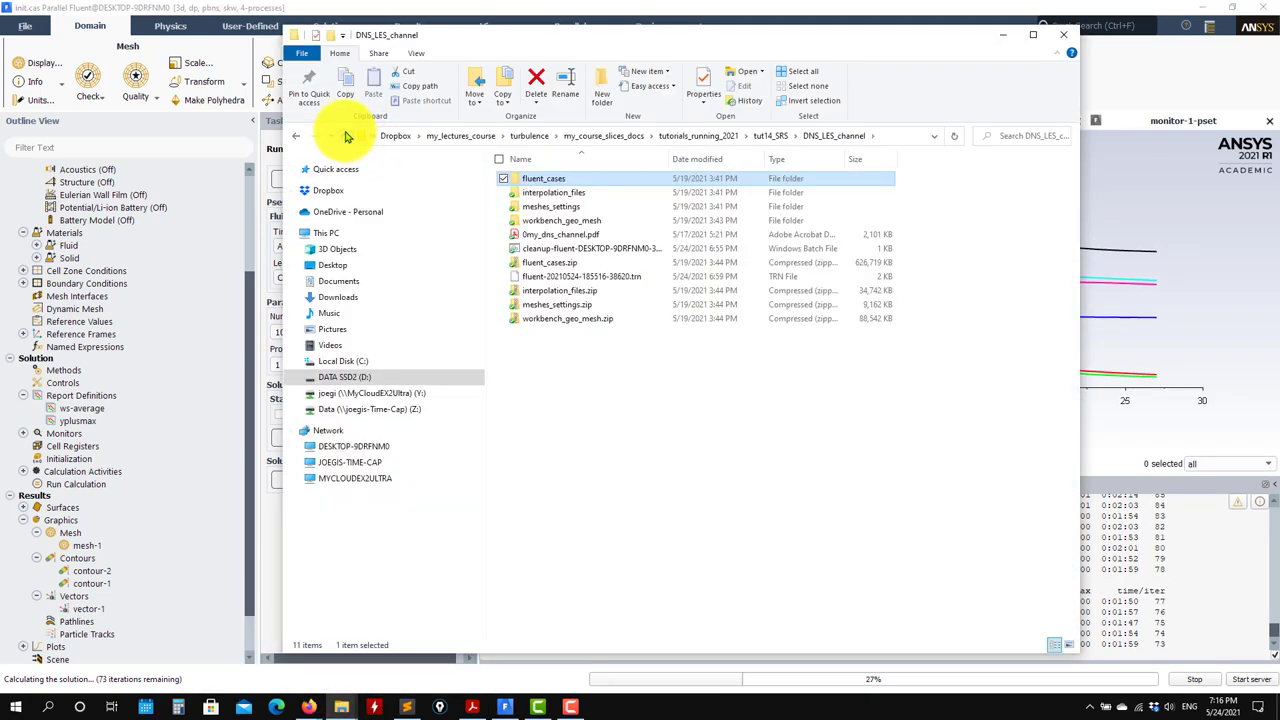
pyautogui.click(345, 135)
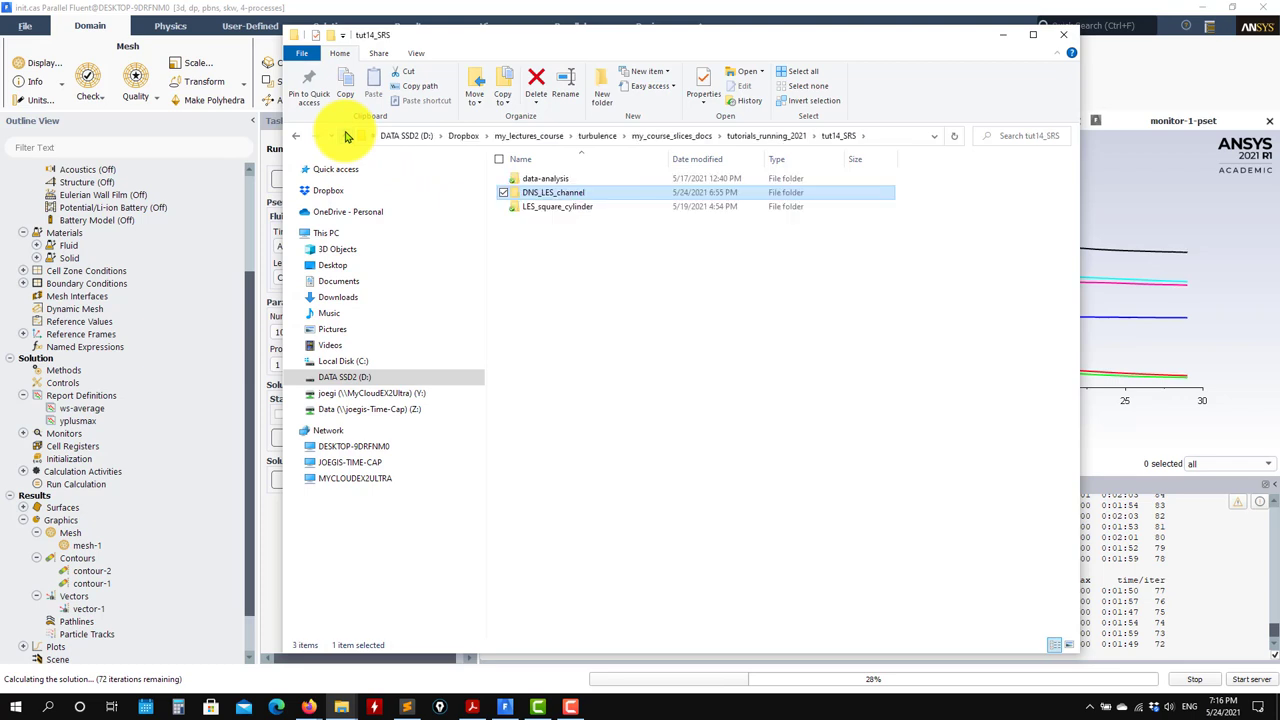
pyautogui.click(345, 135)
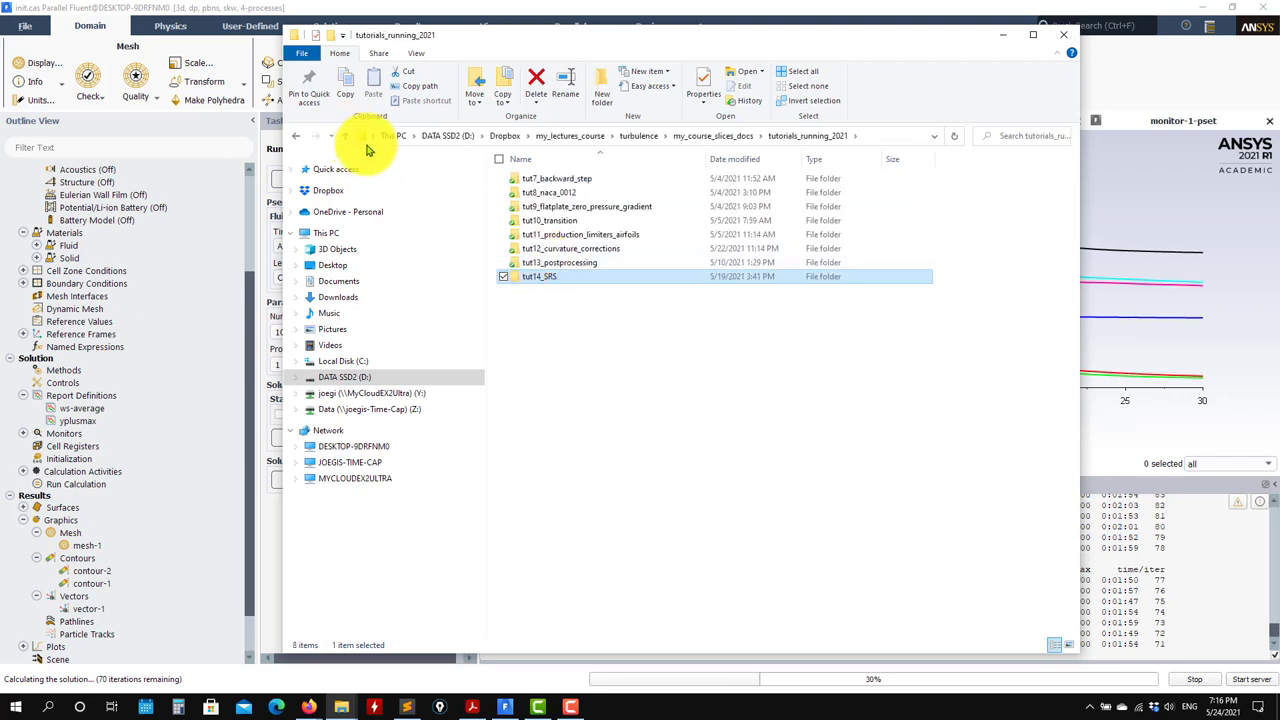
pyautogui.click(345, 135)
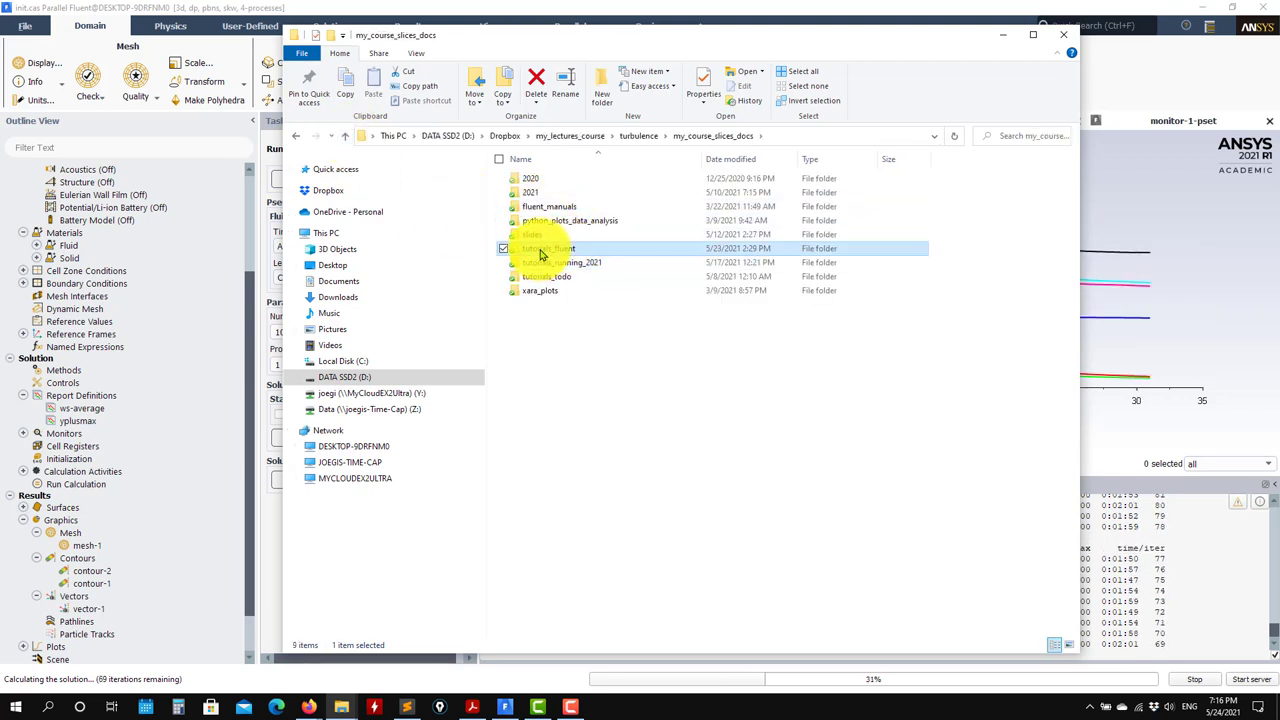
# Open SRS_steps.pptx from tutorials_fluent > tut14_SRS, then return to my_course_slices_docs.
pyautogui.doubleClick(540, 249)
pyautogui.doubleClick(545, 393)
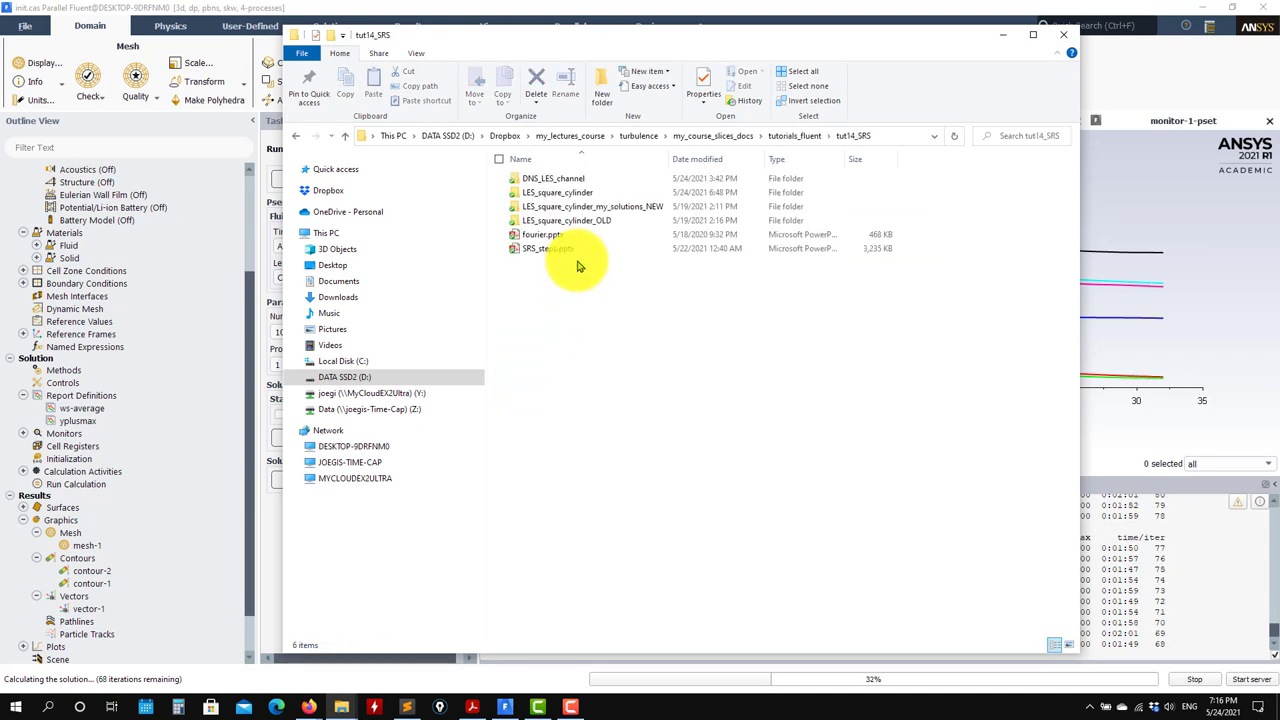
pyautogui.doubleClick(557, 253)
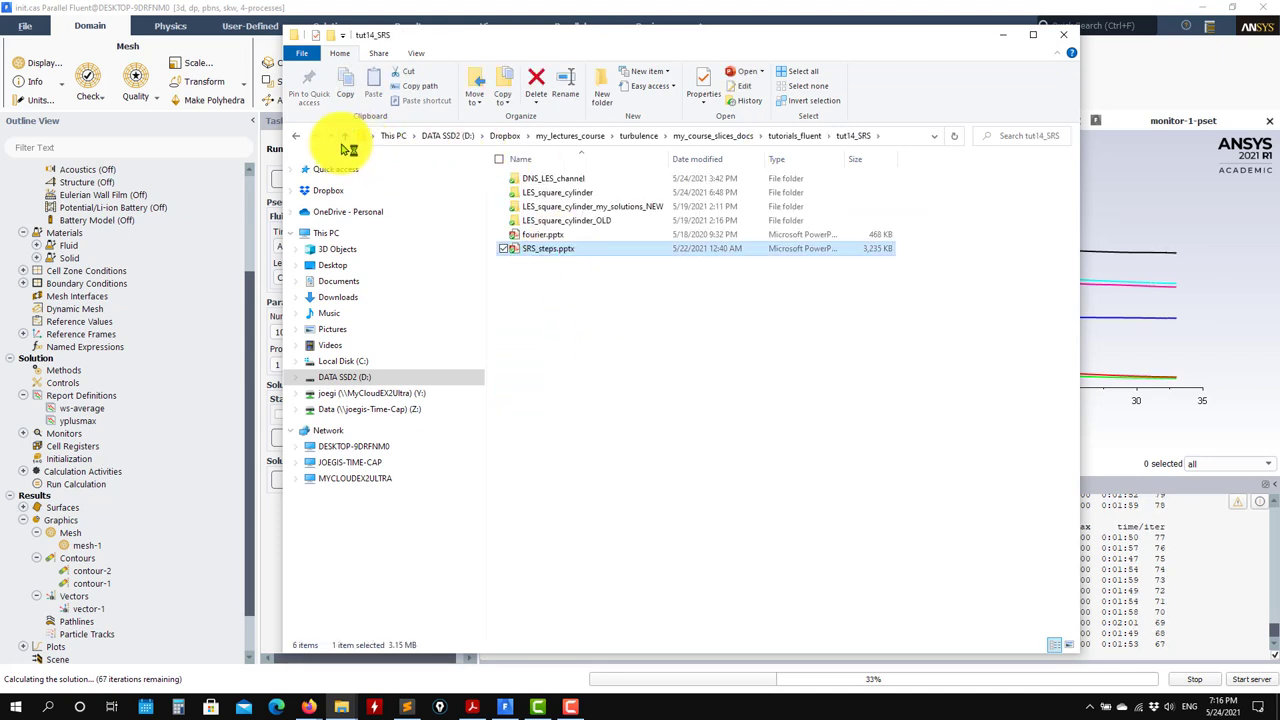
pyautogui.click(345, 137)
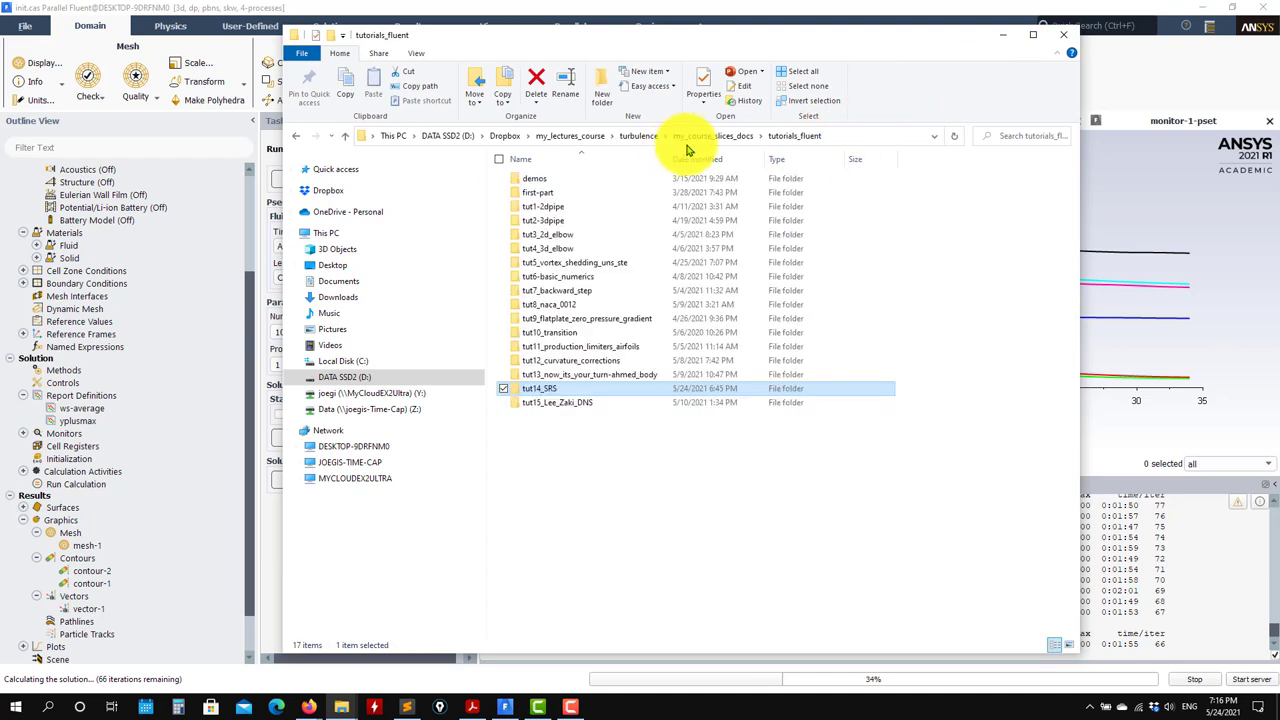
pyautogui.click(712, 137)
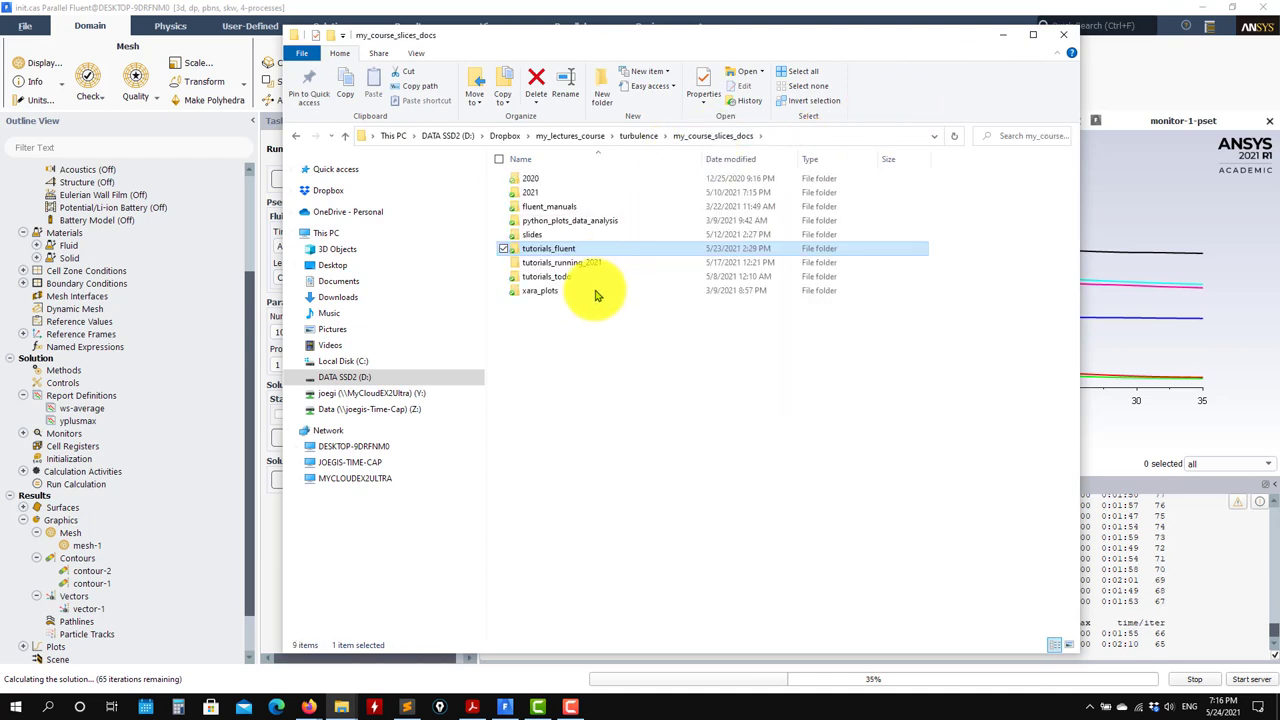
pyautogui.click(585, 266)
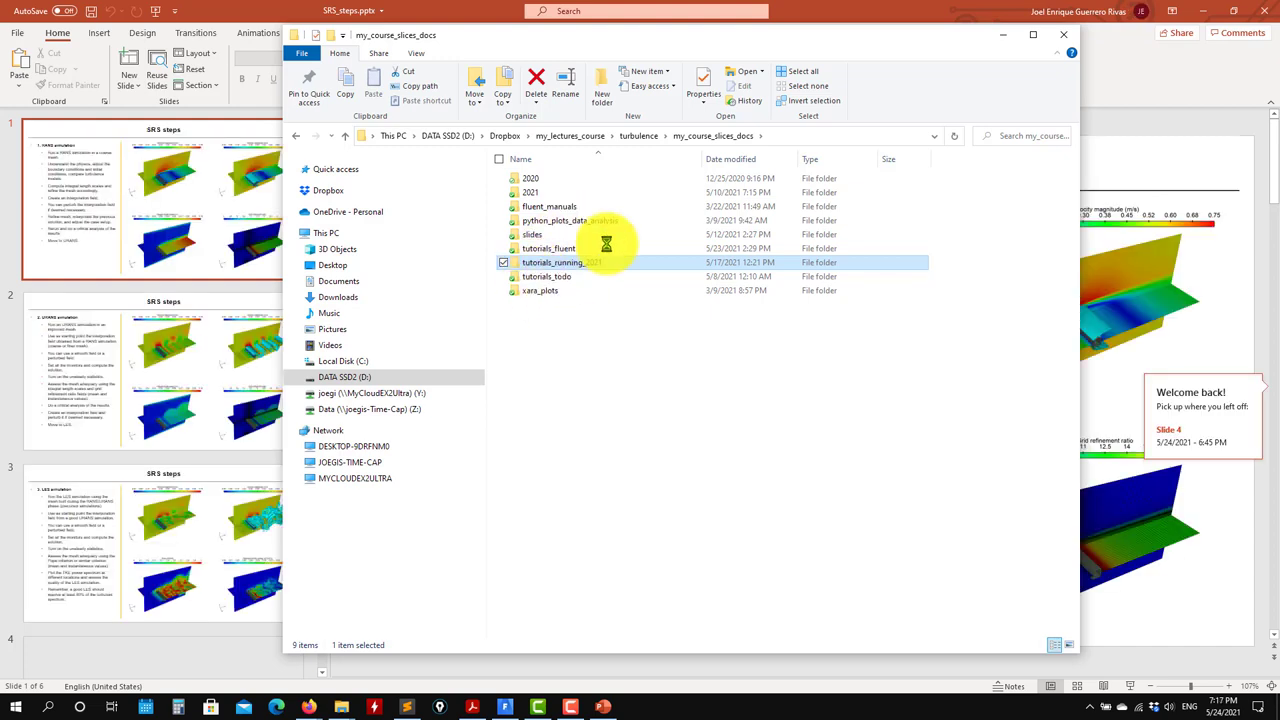
# Present SRS_steps slides from RANS through URANS to LES, then end the show and minimize PowerPoint.
pyautogui.click(894, 14)
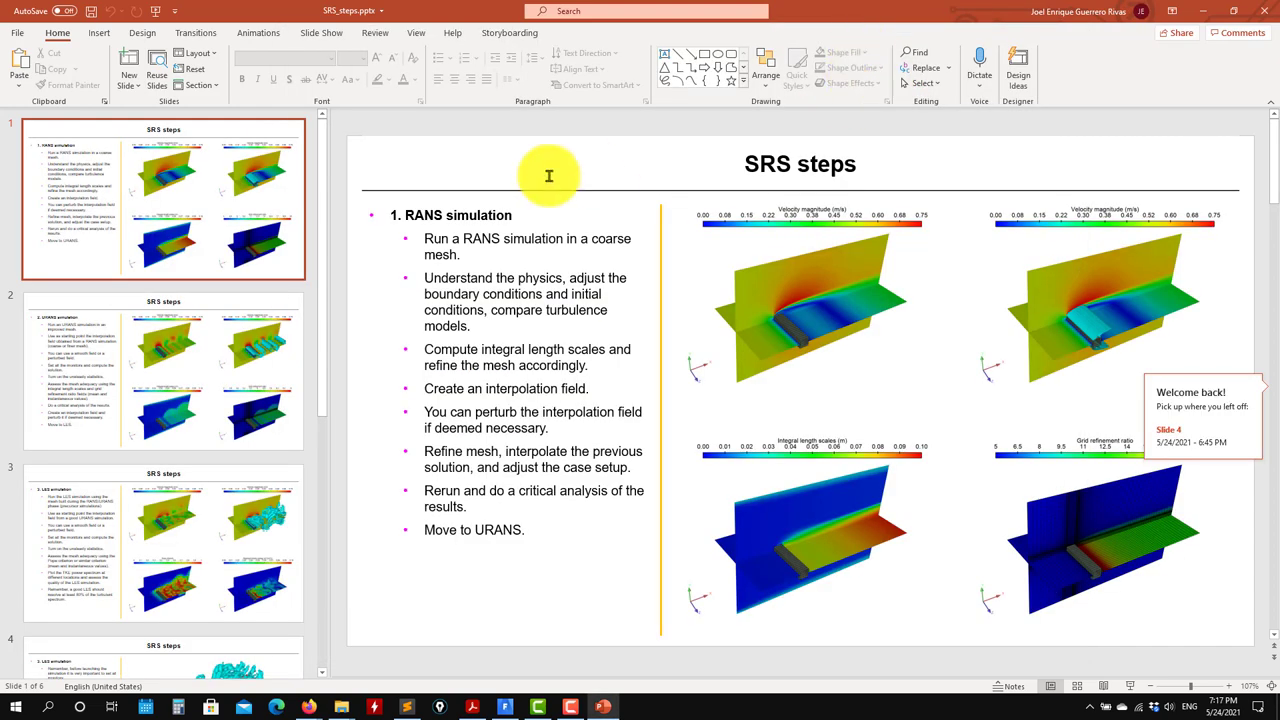
pyautogui.click(1122, 682)
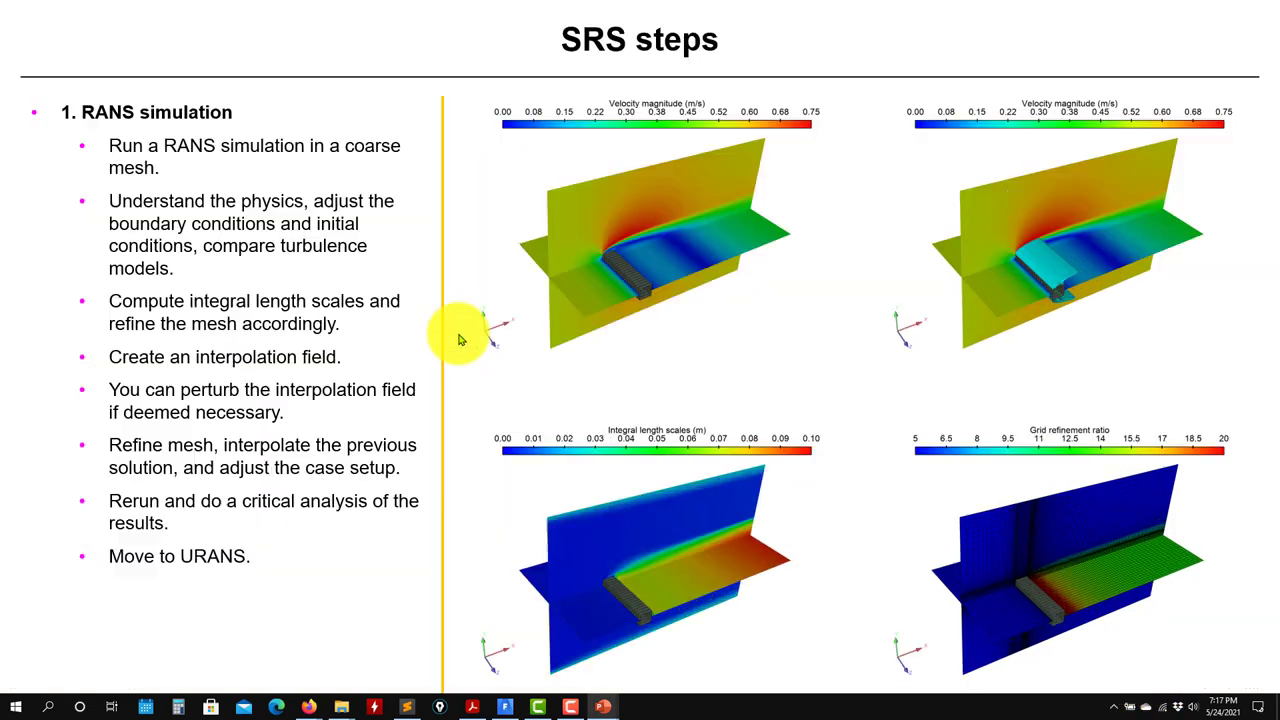
pyautogui.click(167, 655)
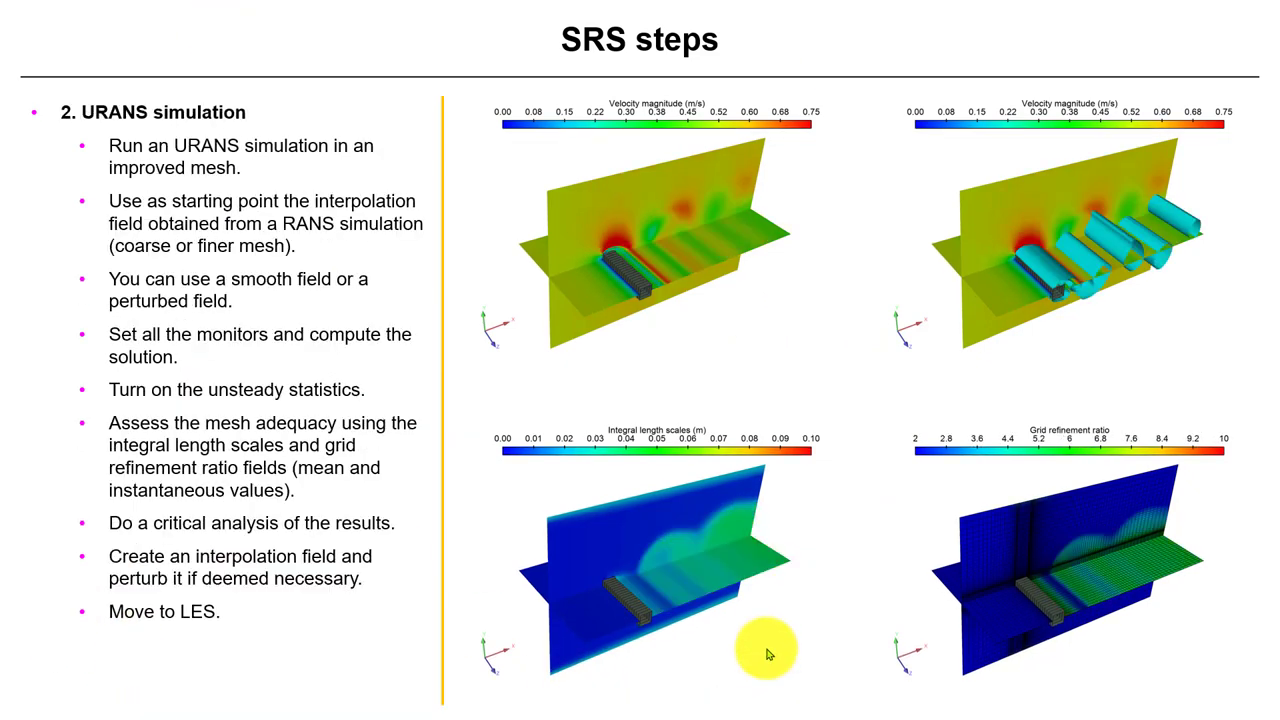
pyautogui.press('Left')
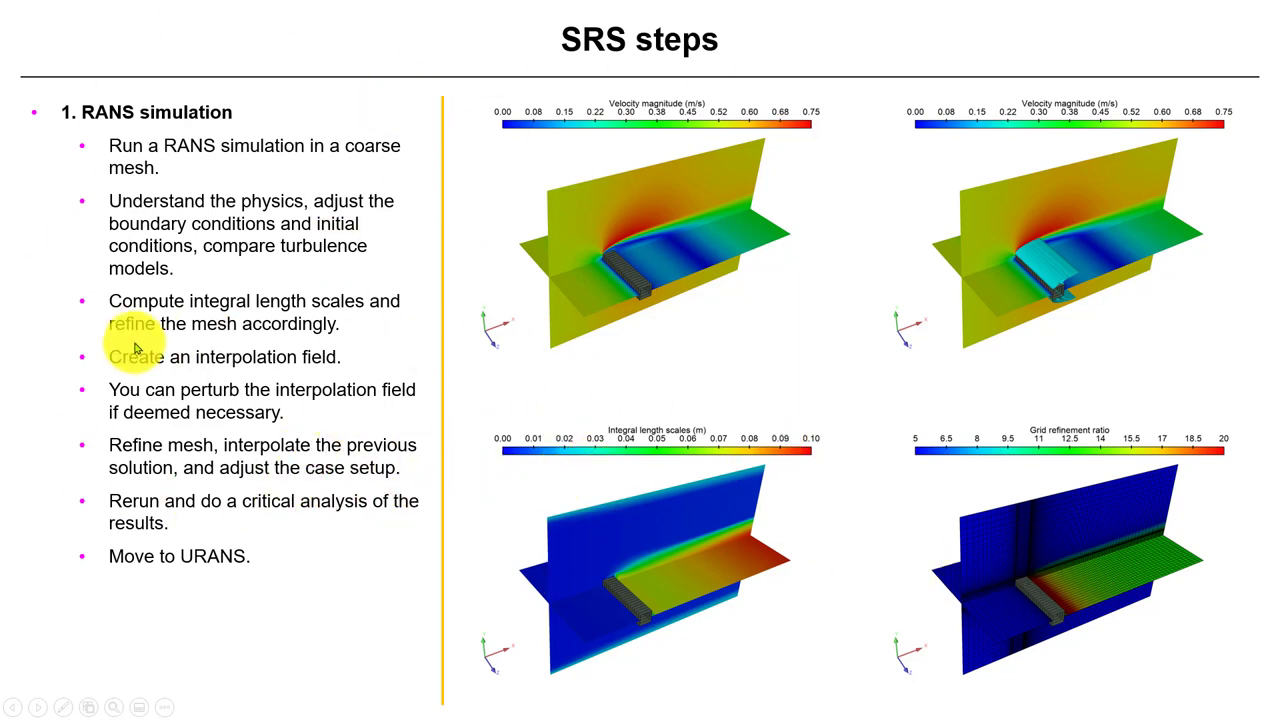
pyautogui.click(259, 295)
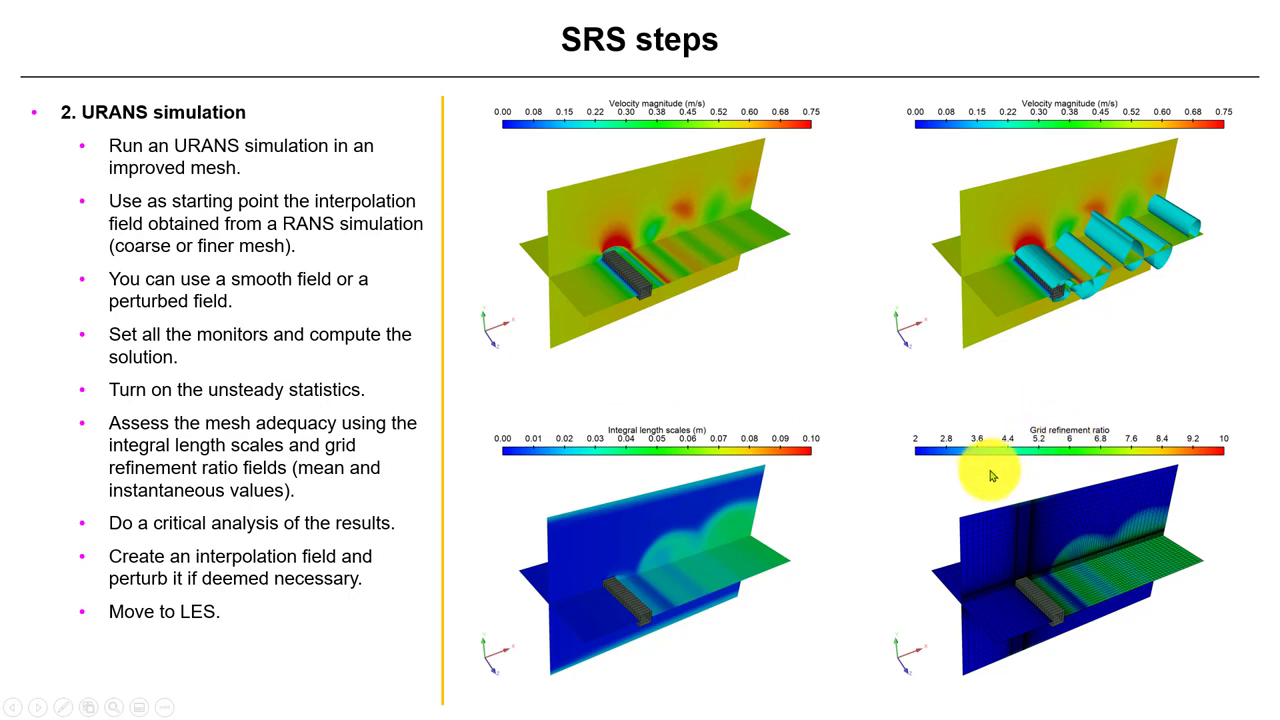
pyautogui.press('Right')
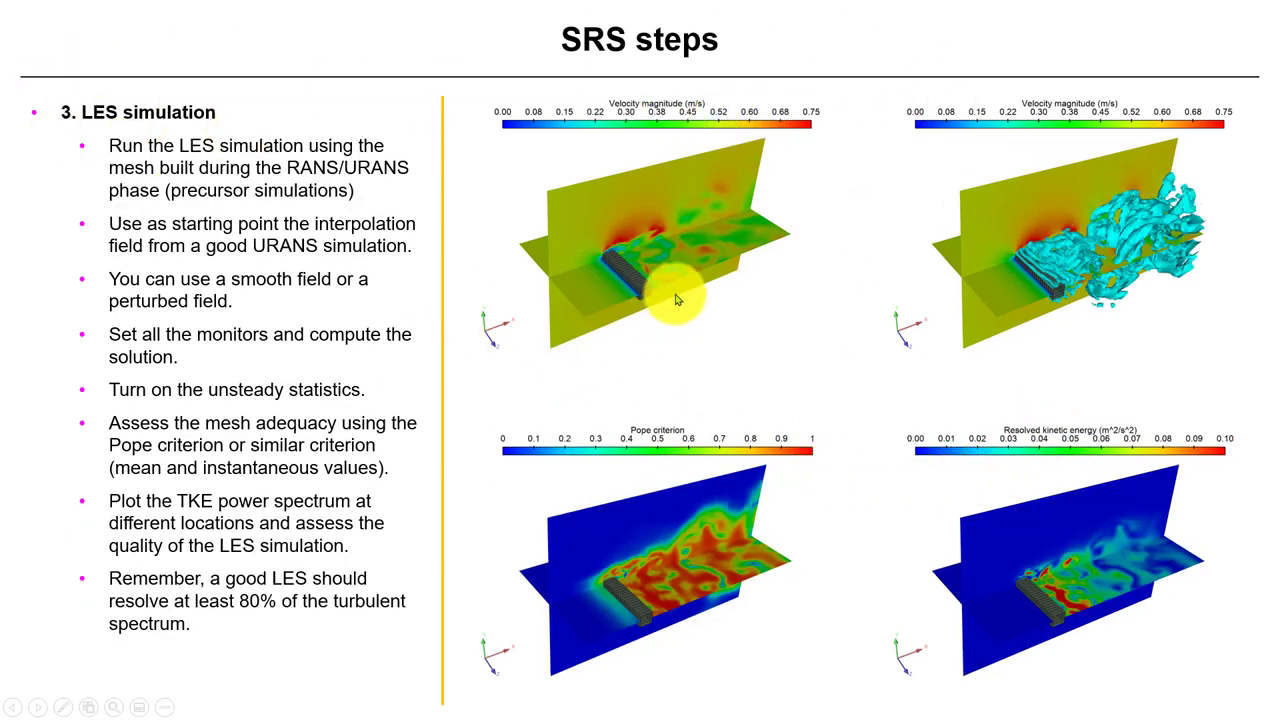
pyautogui.press('Escape')
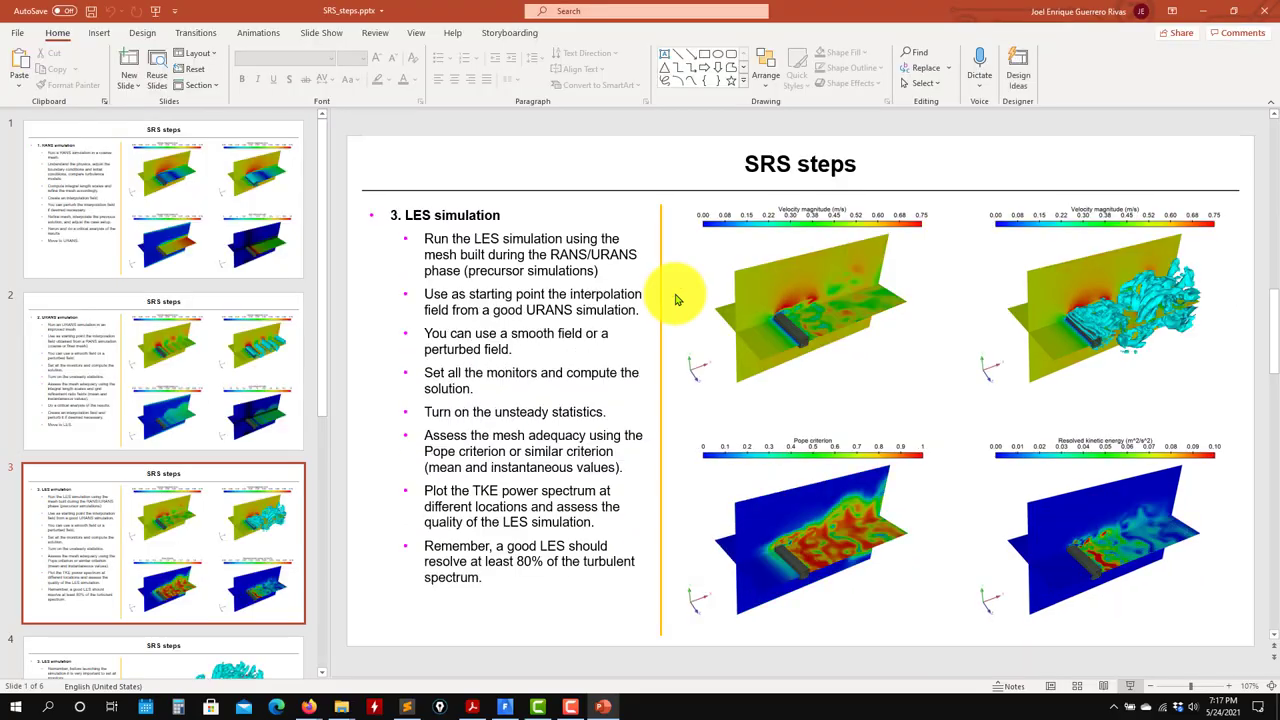
pyautogui.click(1203, 11)
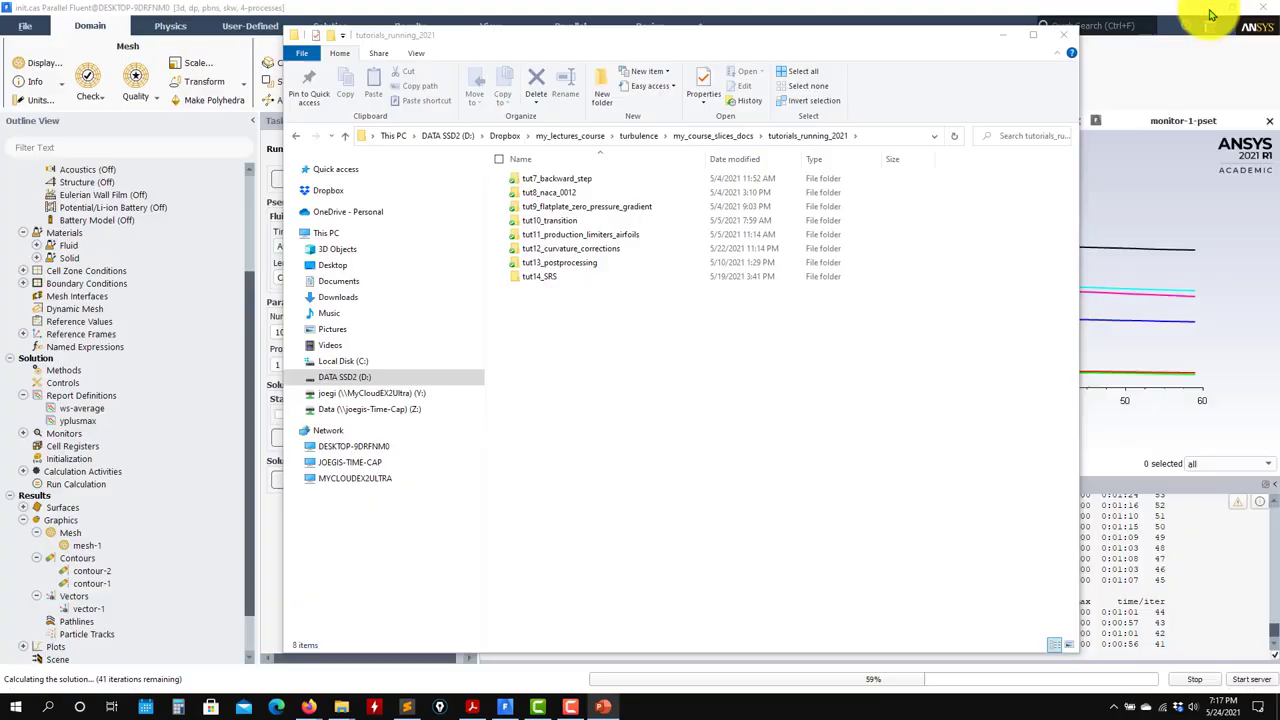
# Browse through tut14_SRS, DNS_LES_channel and fluent_cases into the RANS folder.
pyautogui.doubleClick(540, 277)
pyautogui.doubleClick(565, 194)
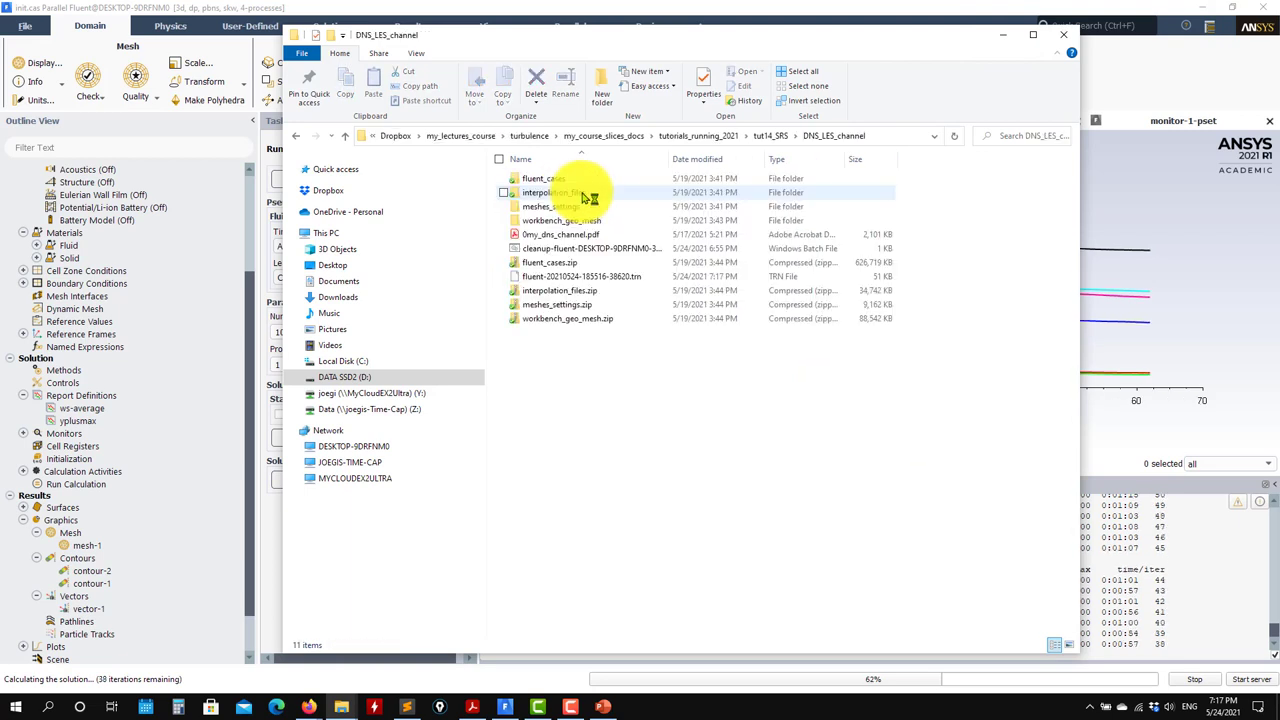
pyautogui.doubleClick(546, 185)
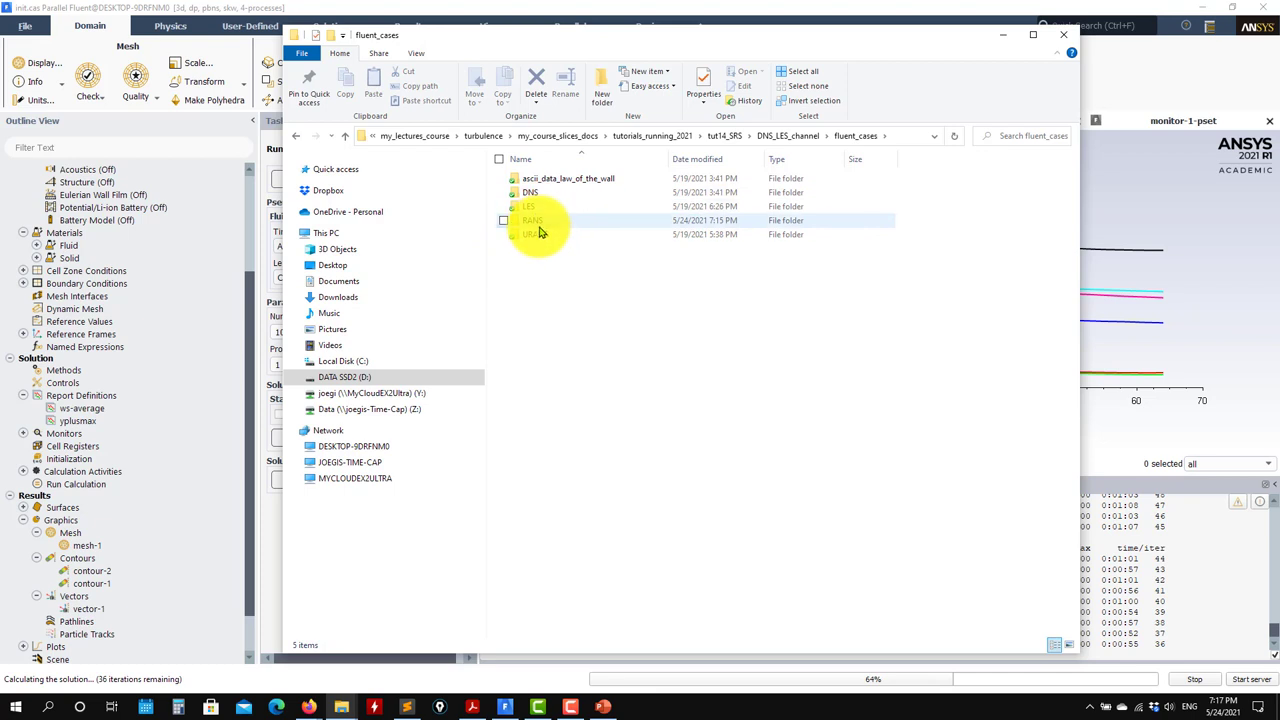
pyautogui.click(532, 221)
pyautogui.press('Return')
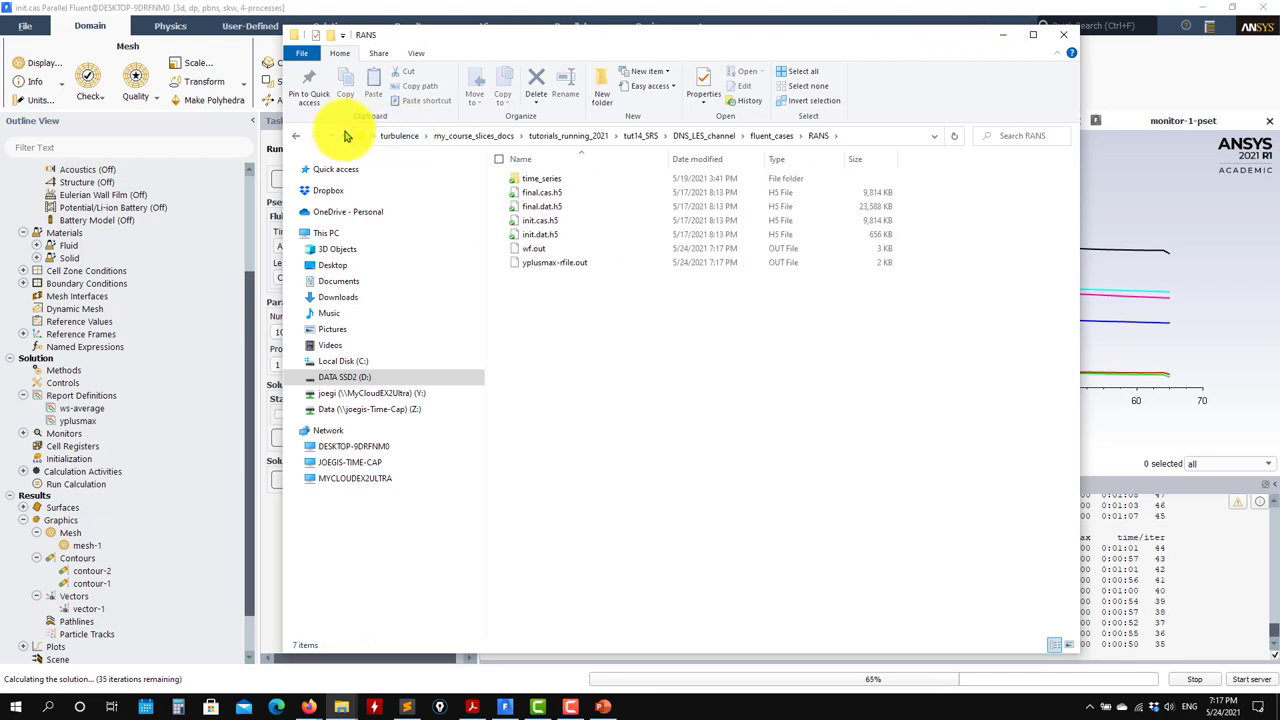
# Check the interpolation_files folder's .ip files, then minimize Explorer to reveal Fluent.
pyautogui.click(345, 136)
pyautogui.click(345, 136)
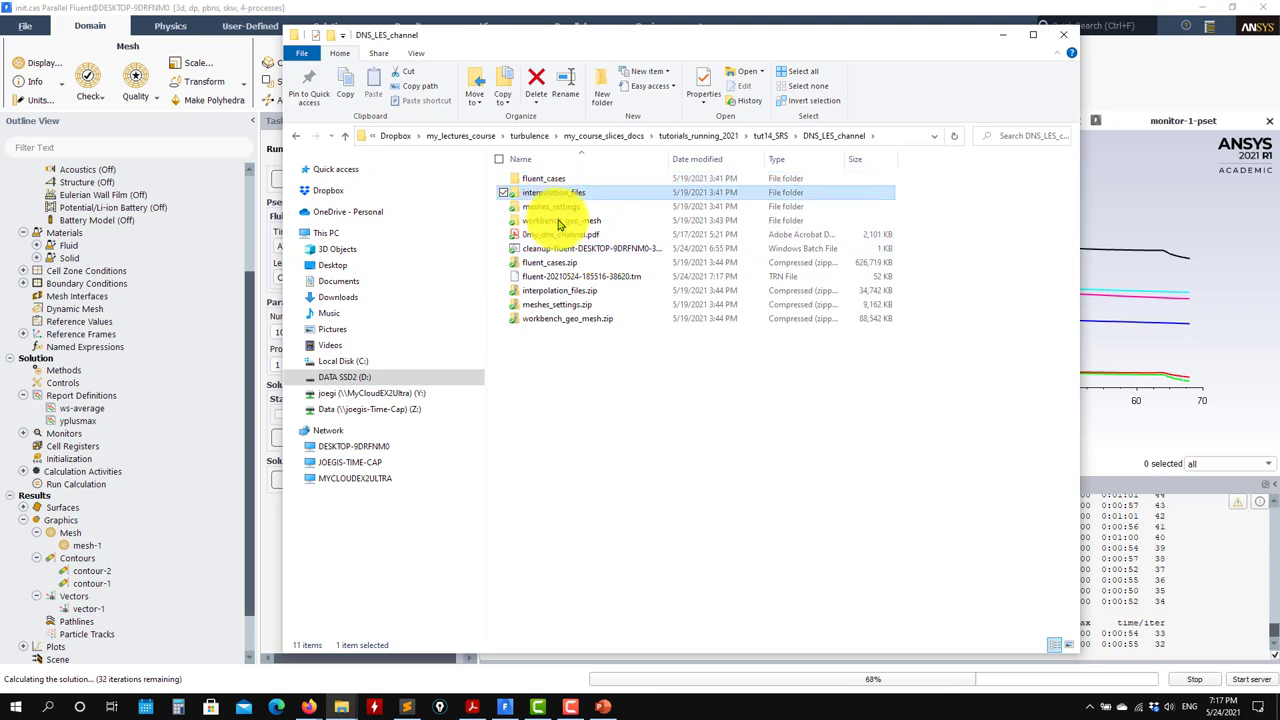
pyautogui.doubleClick(553, 193)
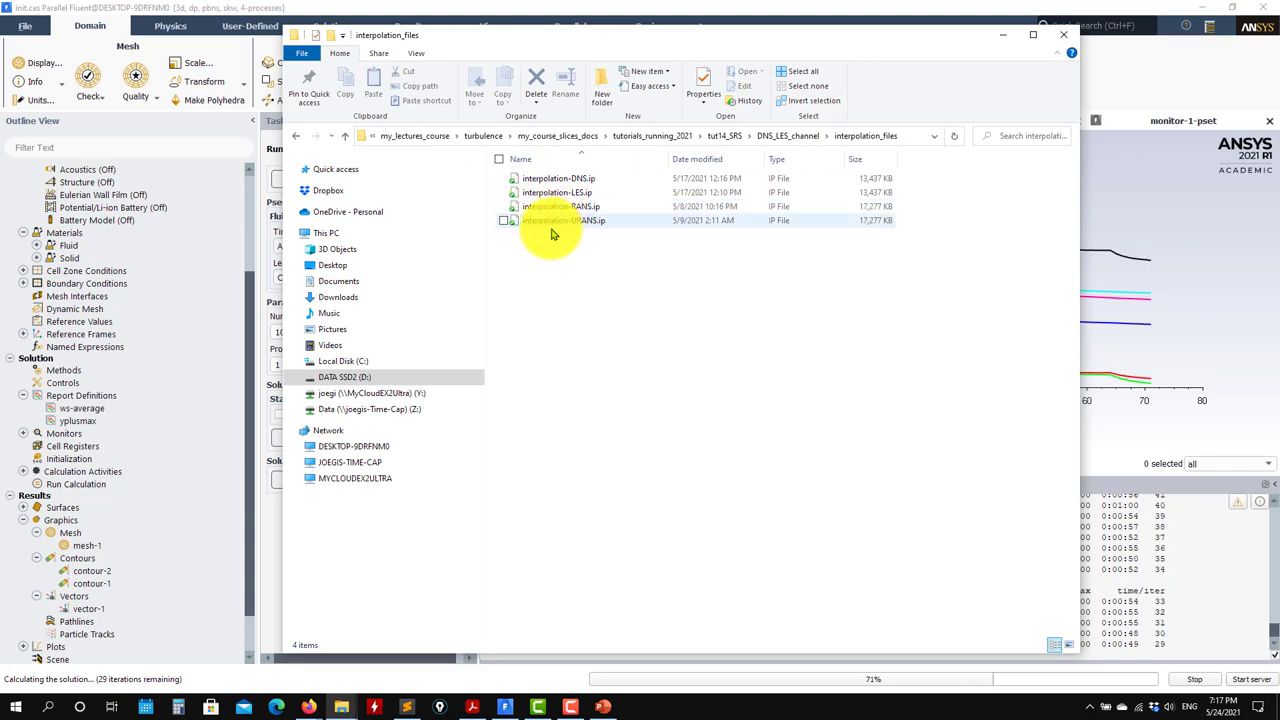
pyautogui.click(1004, 34)
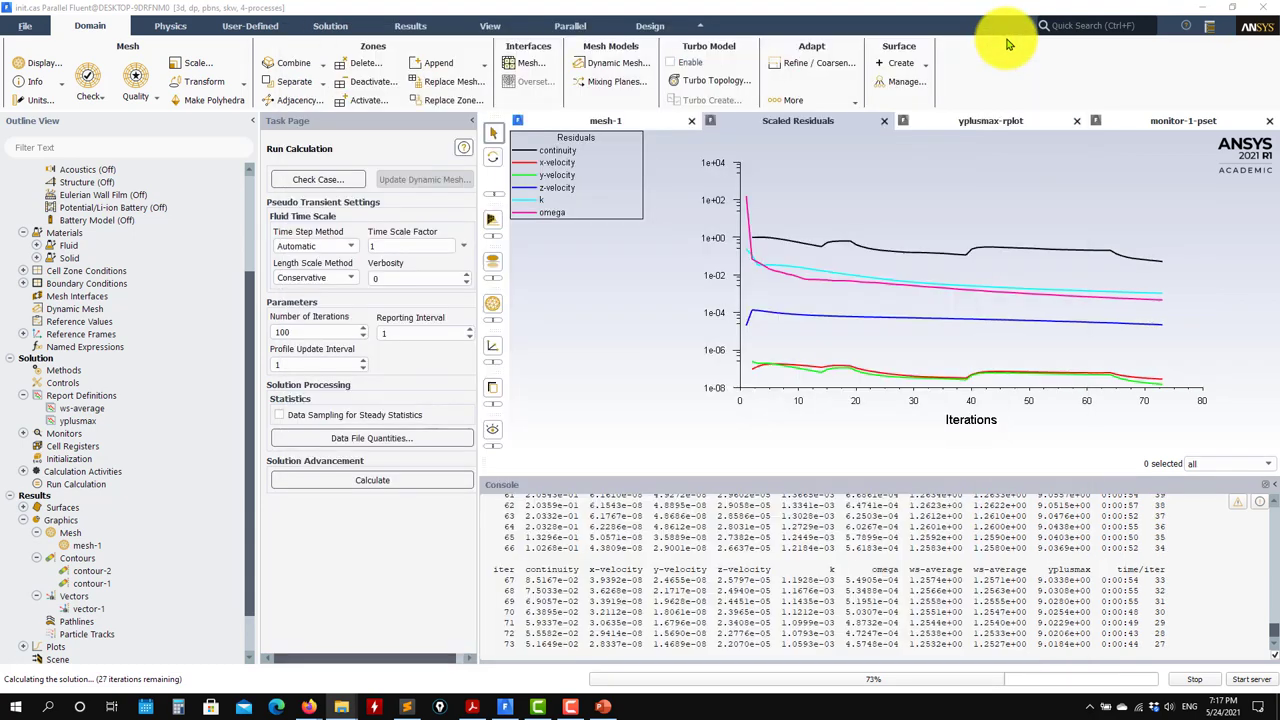
# Show the area-weighted wall-shear report plot instead of Scaled Residuals while iterations continue.
pyautogui.click(970, 122)
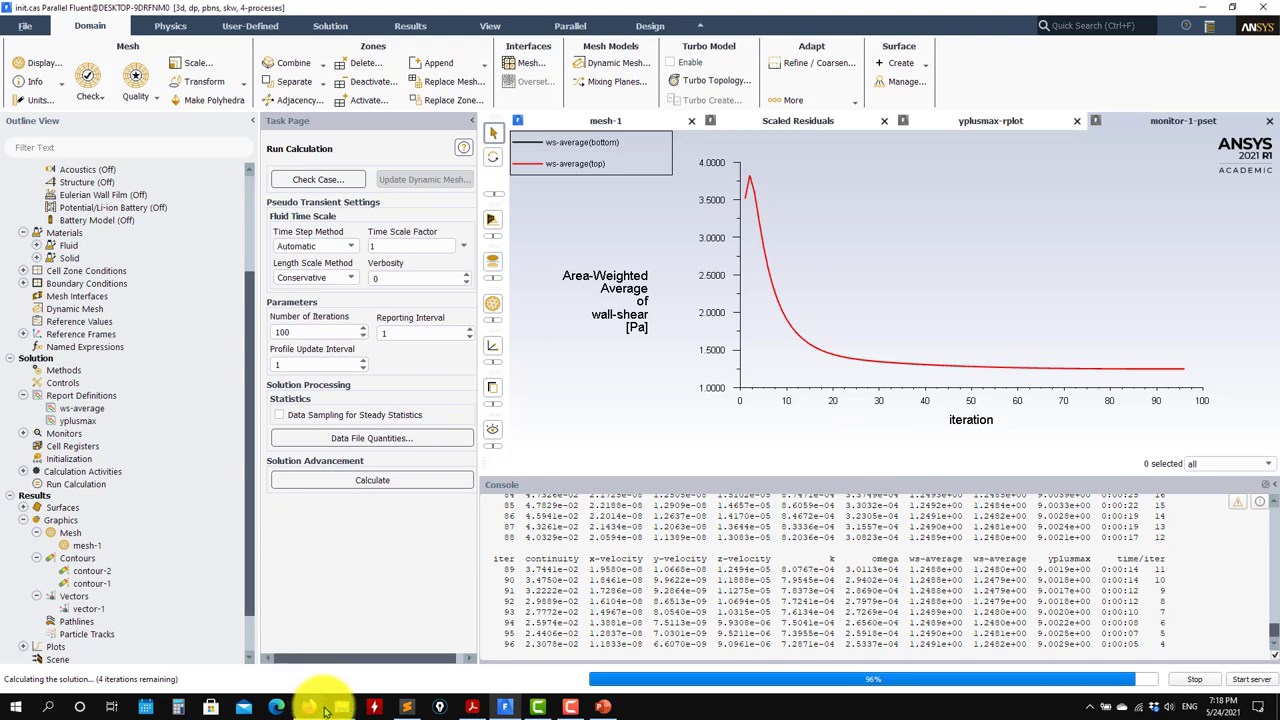
# Copy wf.out and yplusmax-rfile.out from fluent_cases\RANS\time_series.
pyautogui.moveTo(335, 703)
pyautogui.click(423, 655)
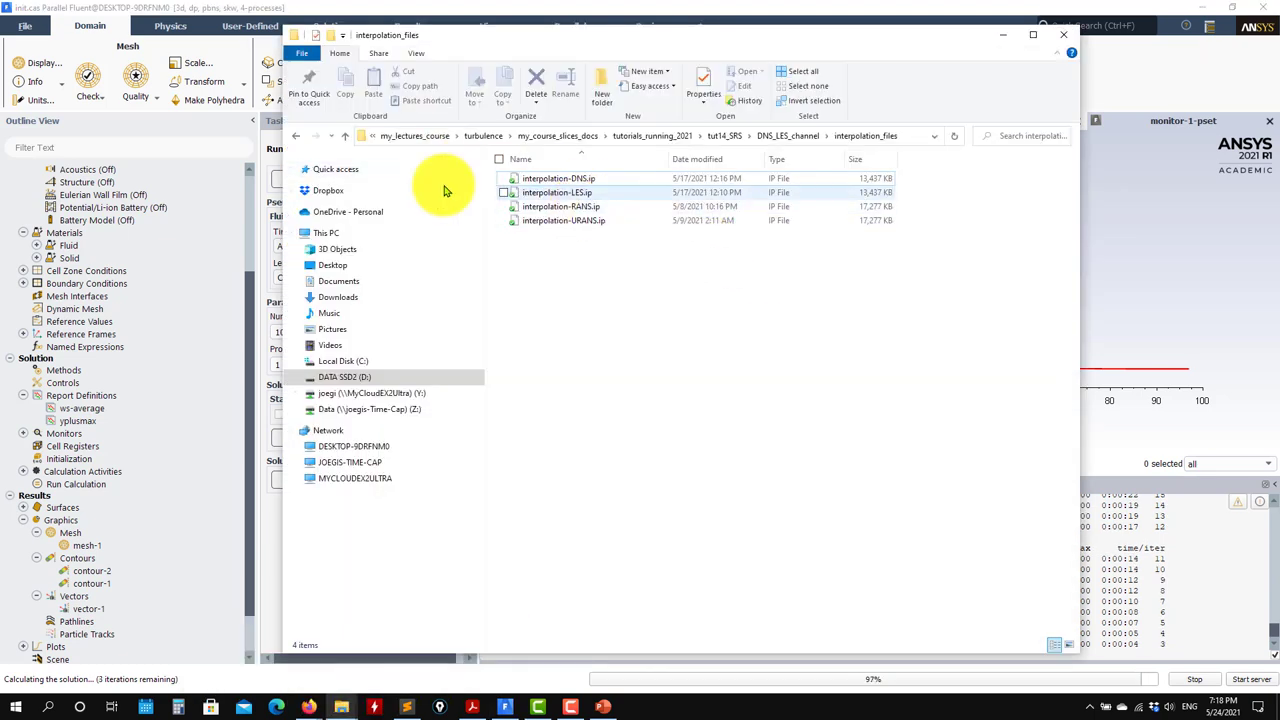
pyautogui.click(350, 140)
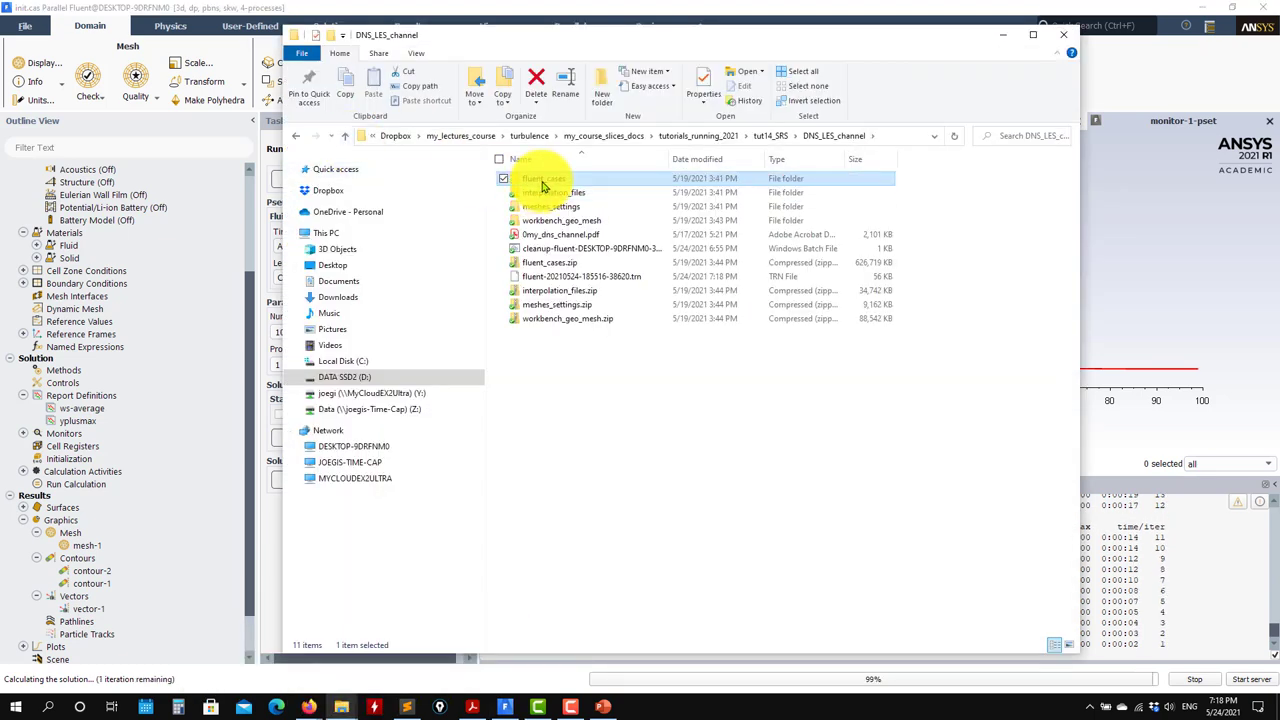
pyautogui.doubleClick(527, 192)
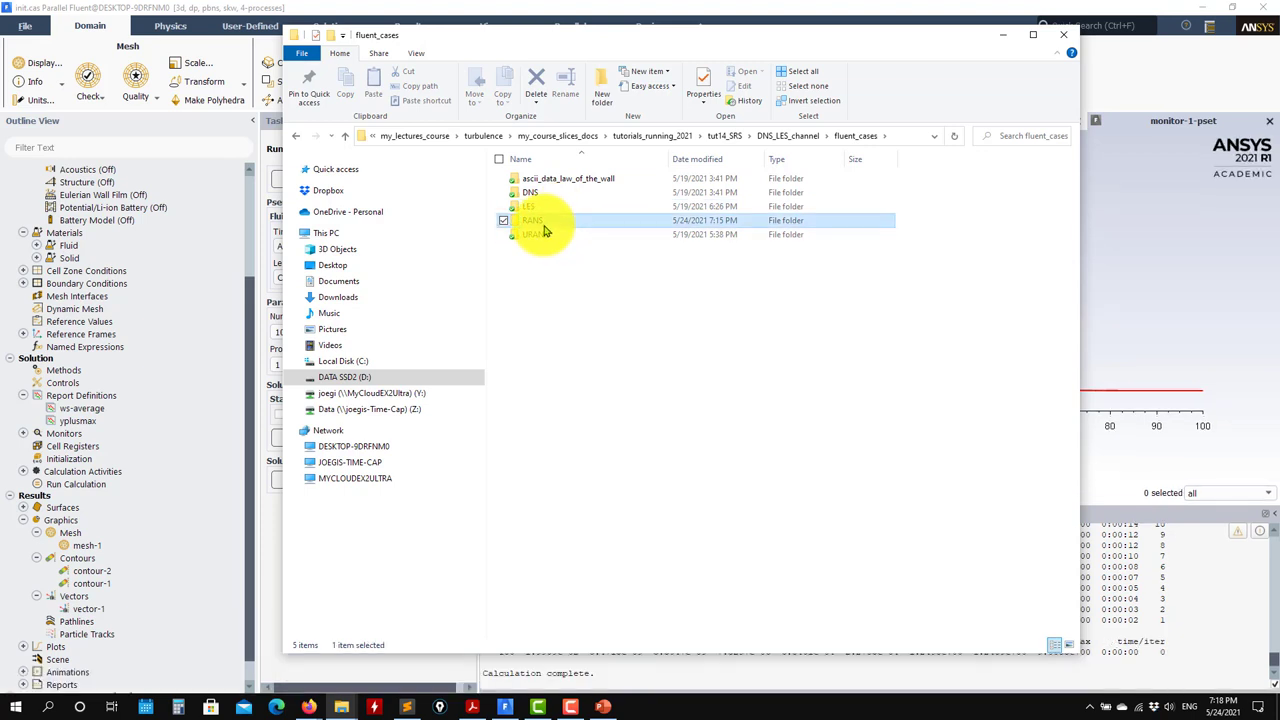
pyautogui.doubleClick(544, 222)
pyautogui.click(543, 180)
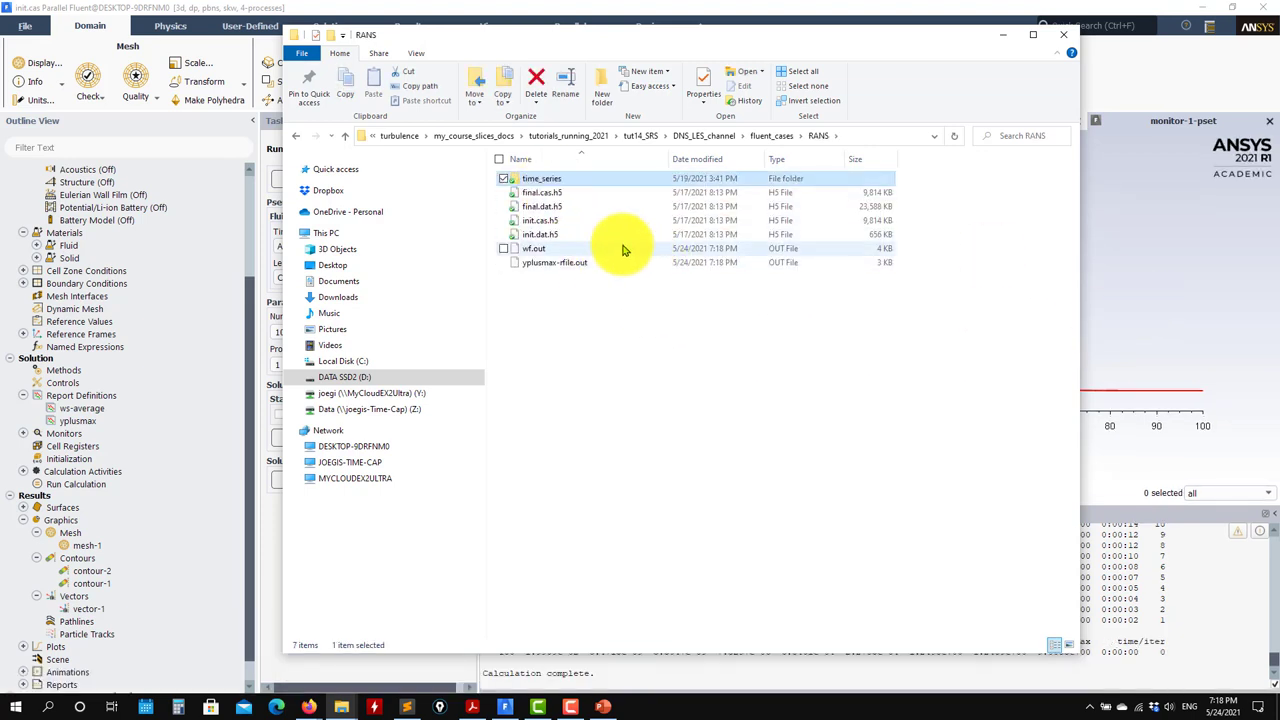
pyautogui.doubleClick(530, 181)
pyautogui.moveTo(675, 251); pyautogui.dragTo(530, 180)
pyautogui.rightClick(539, 186)
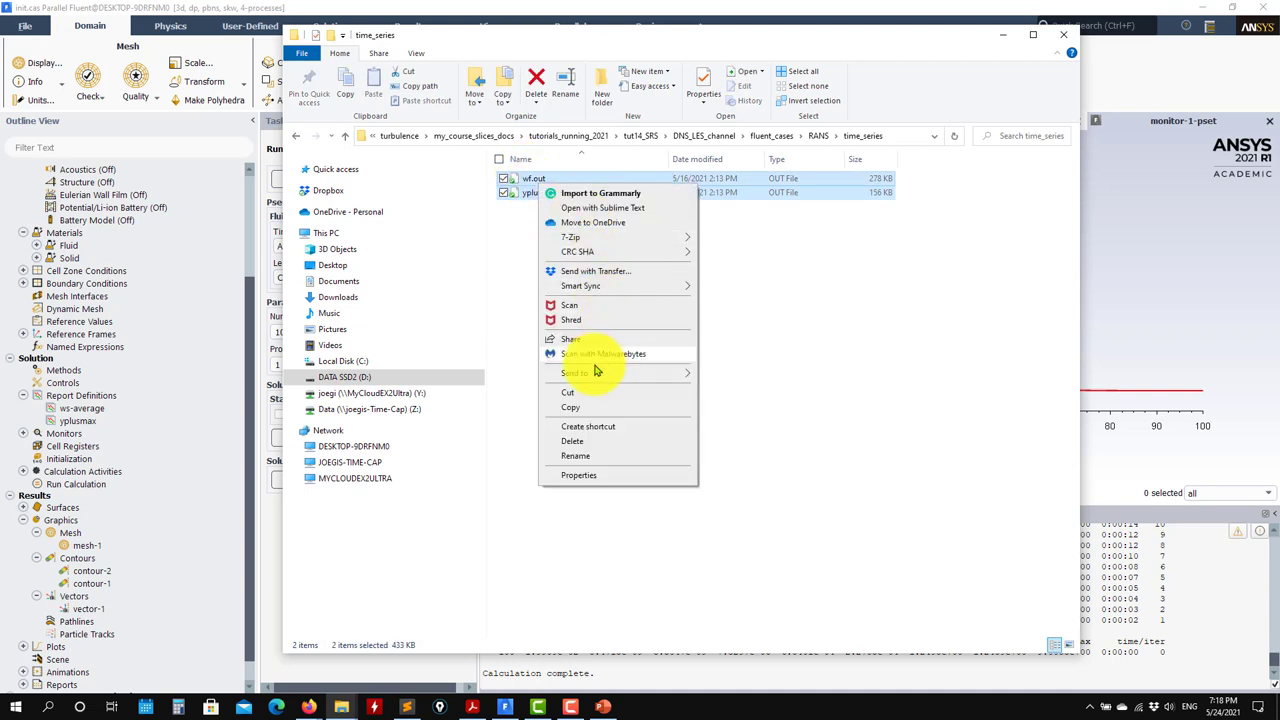
pyautogui.click(589, 409)
# Paste both files into the RANS folder, replacing the existing files with the same names.
pyautogui.click(345, 136)
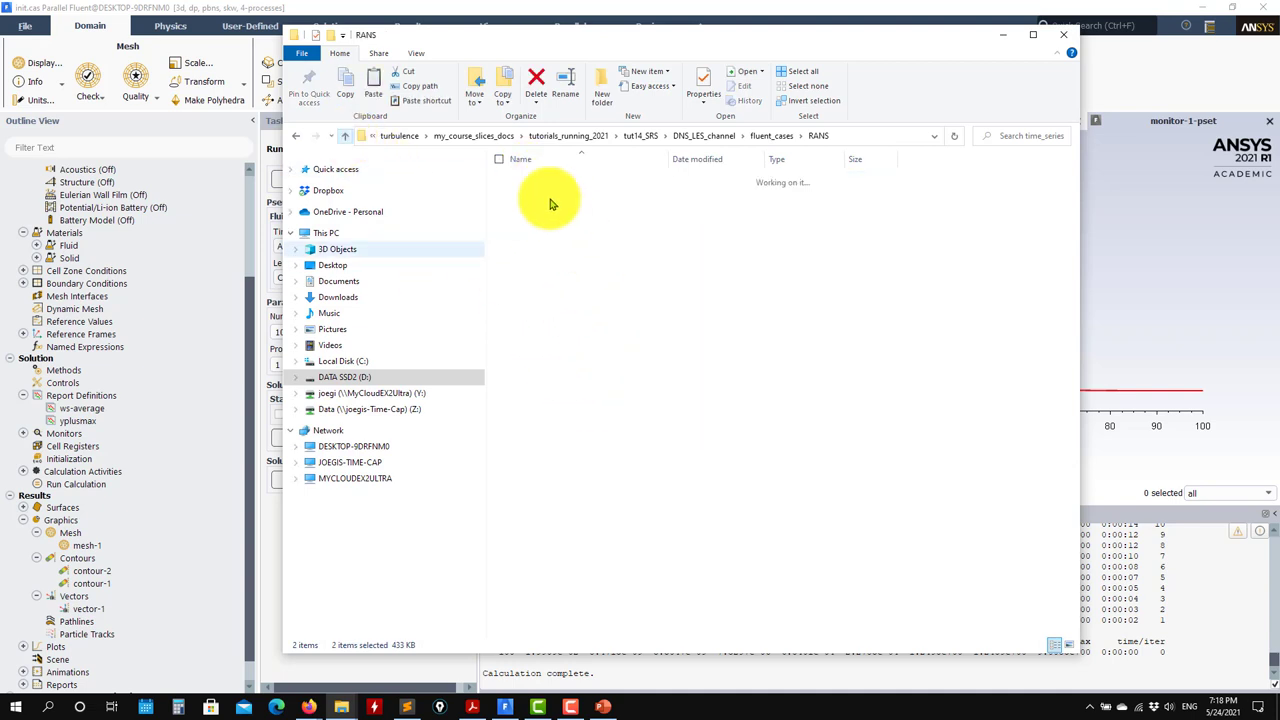
pyautogui.rightClick(552, 345)
pyautogui.click(616, 440)
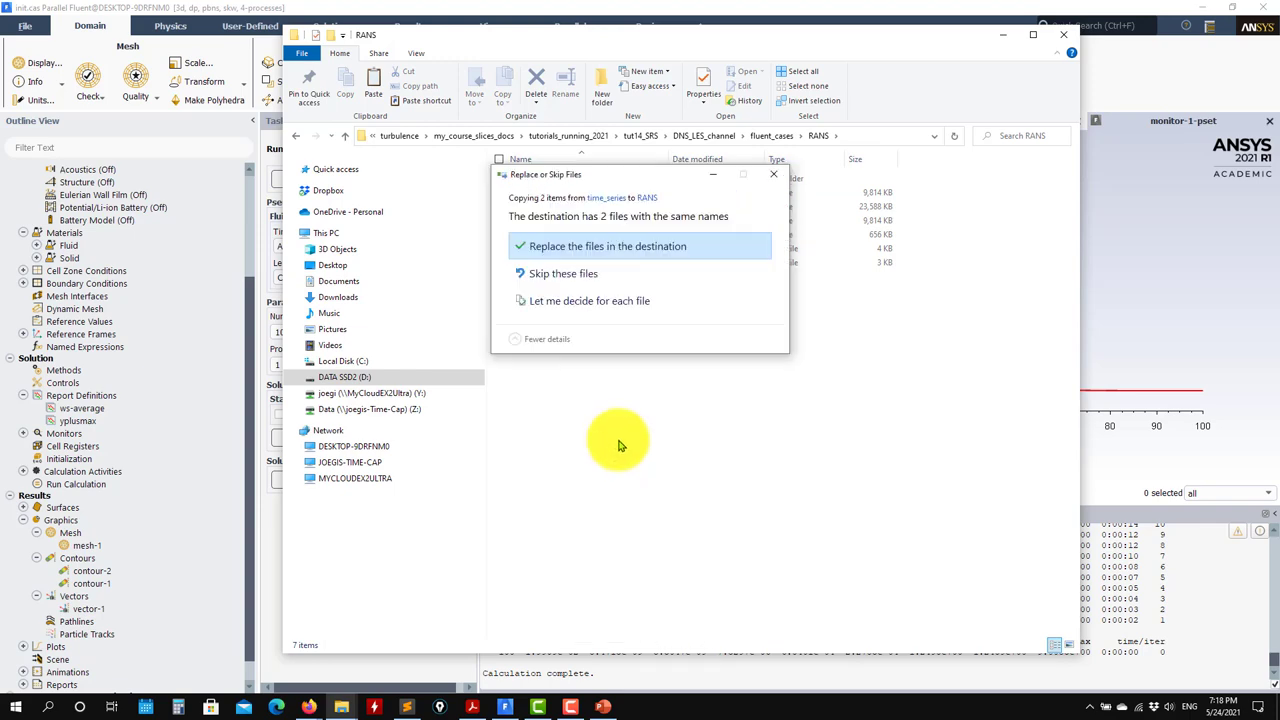
pyautogui.click(582, 250)
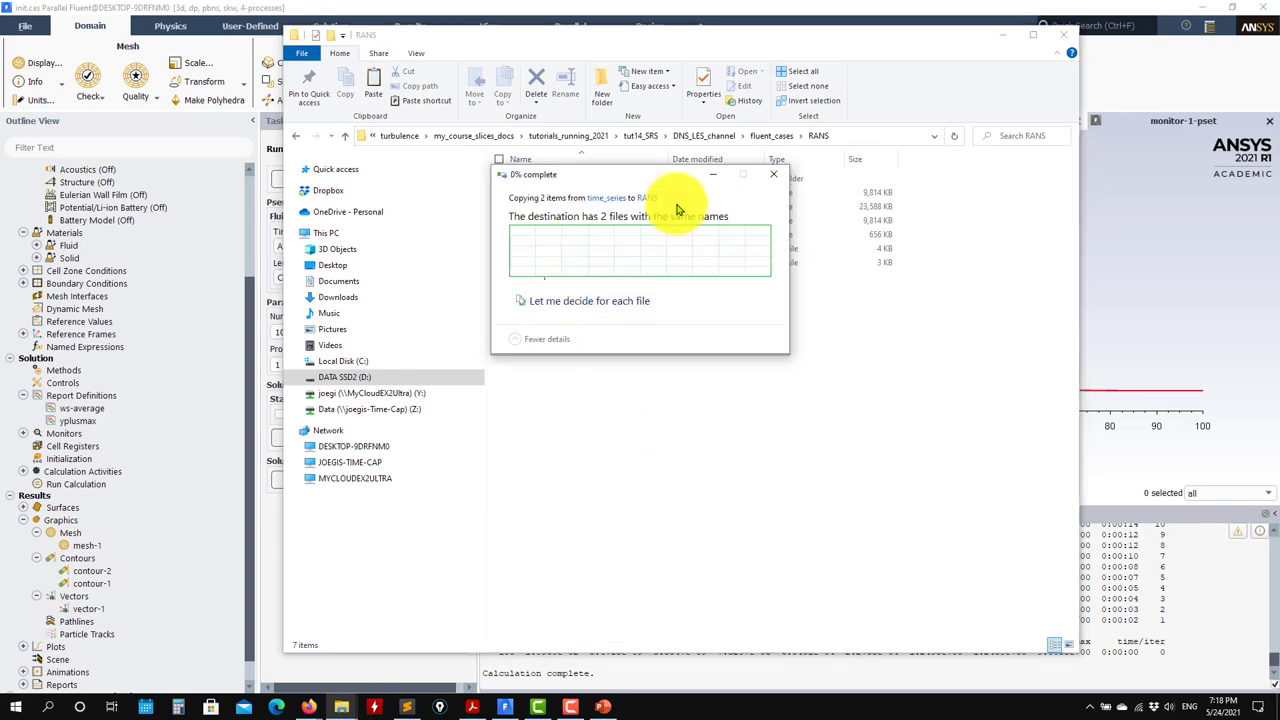
pyautogui.click(1004, 35)
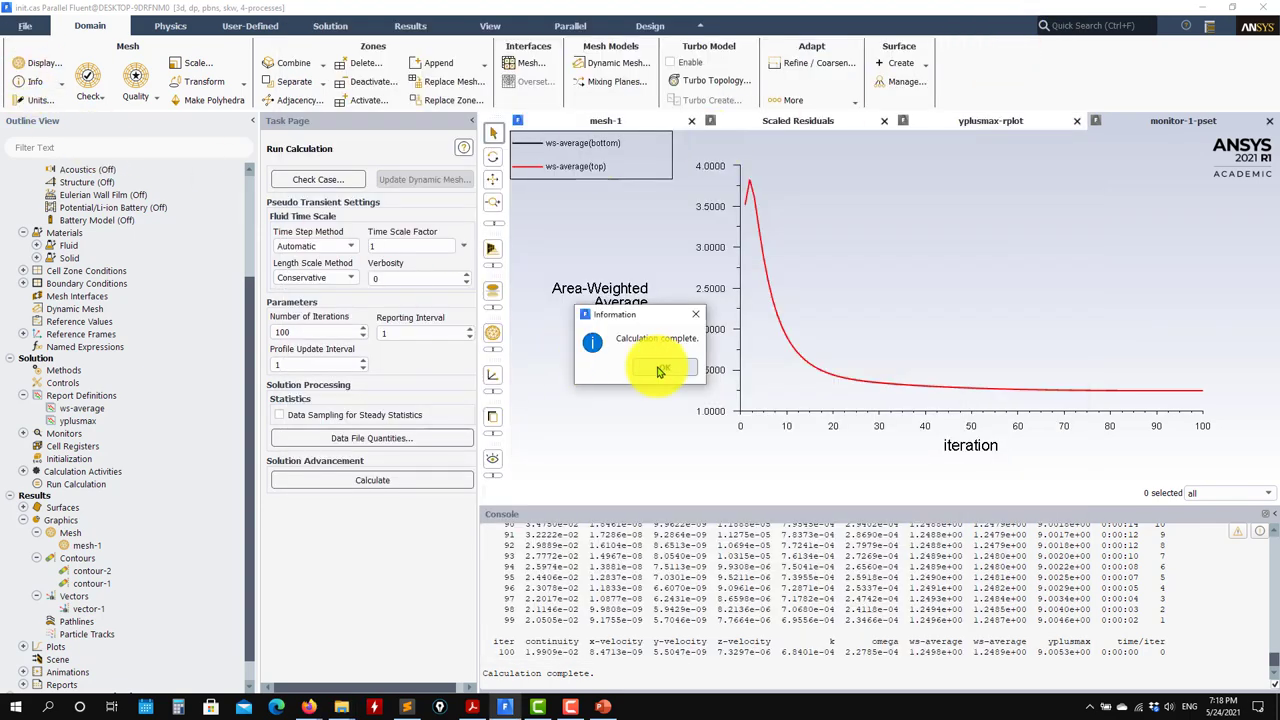
# Acknowledge the calculation-complete message and read case and data from final.cas.h5.
pyautogui.click(659, 371)
pyautogui.click(27, 35)
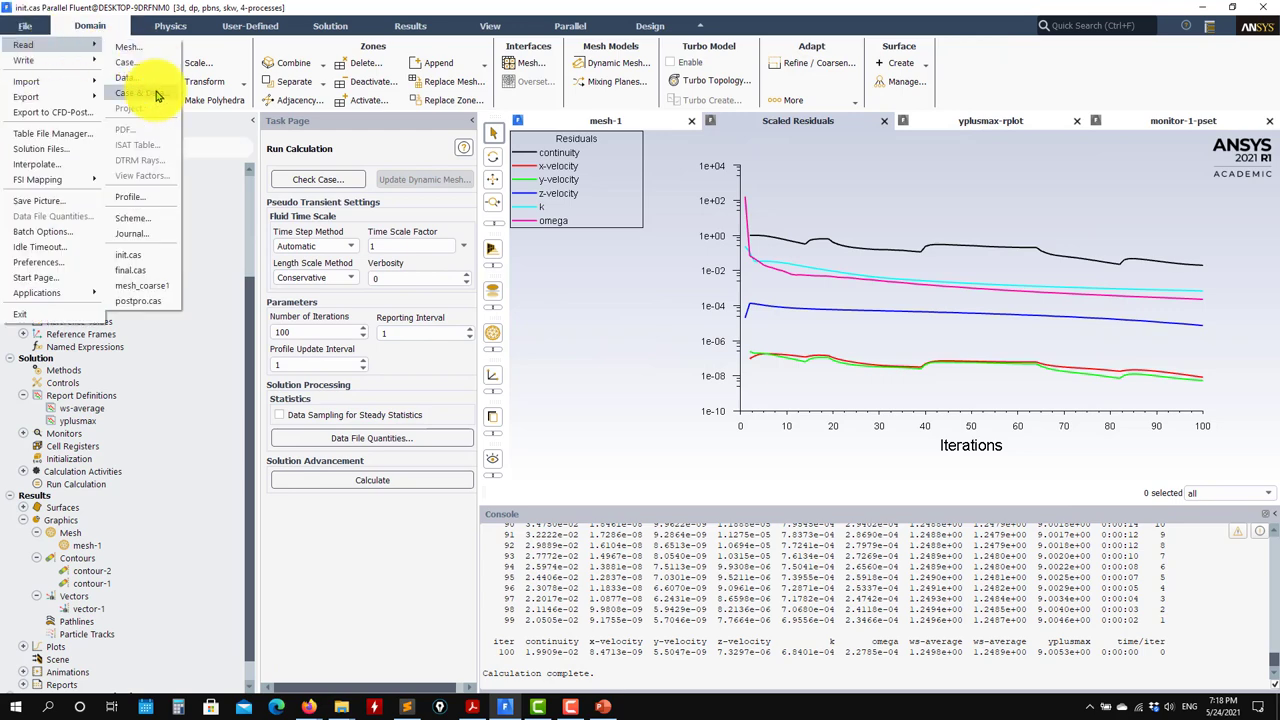
pyautogui.click(155, 86)
pyautogui.click(650, 366)
pyautogui.click(560, 180)
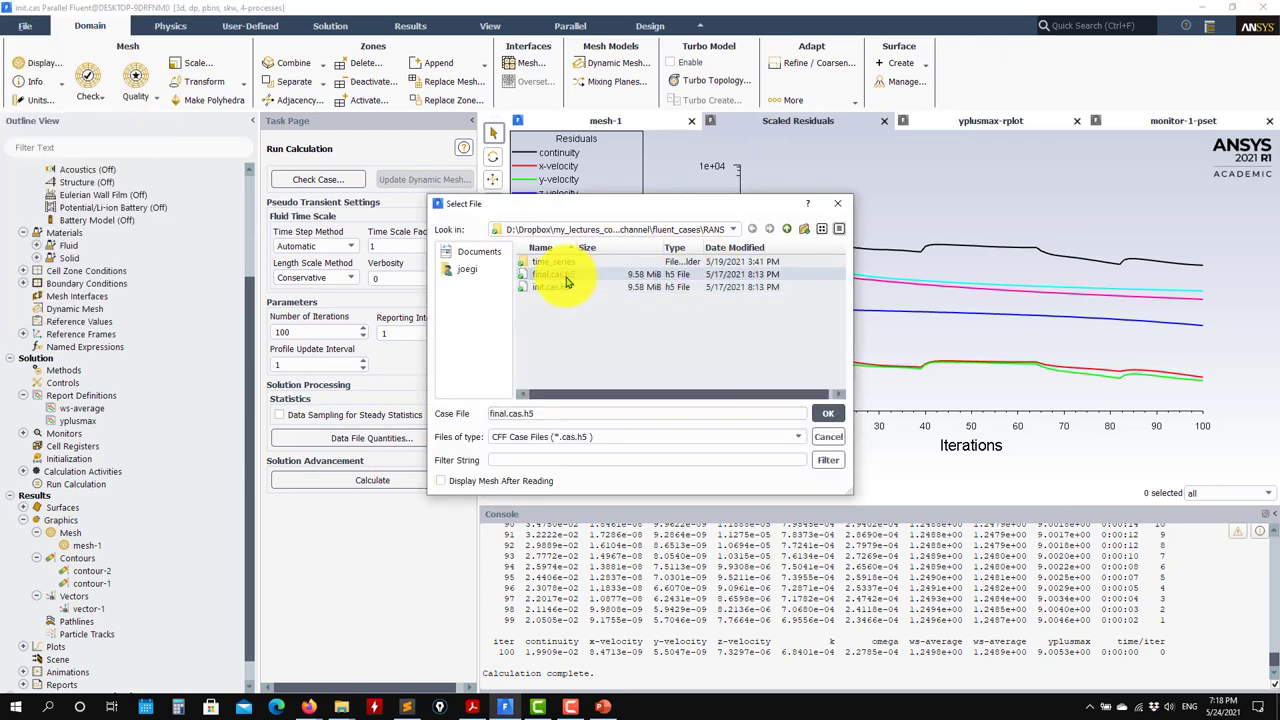
pyautogui.click(826, 331)
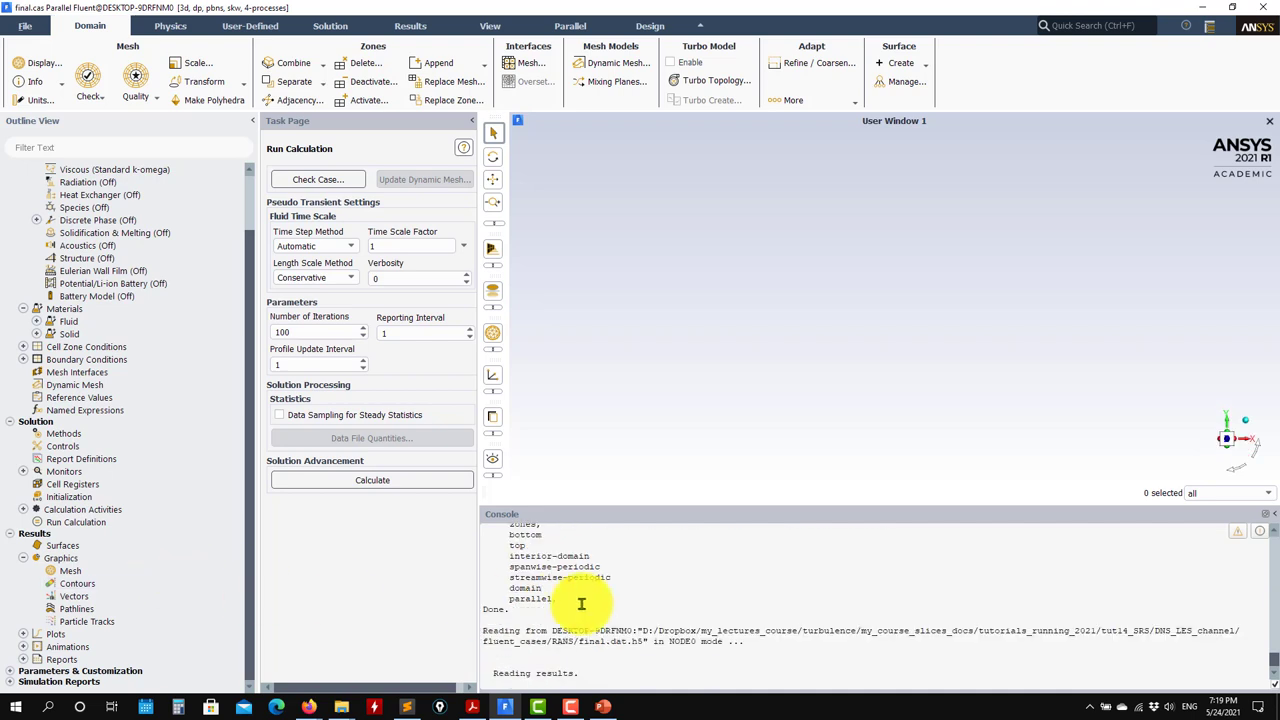
# Display contour-1 velocity magnitude contours and rotate the channel to an oblique view.
pyautogui.scroll(-3, 93, 610)
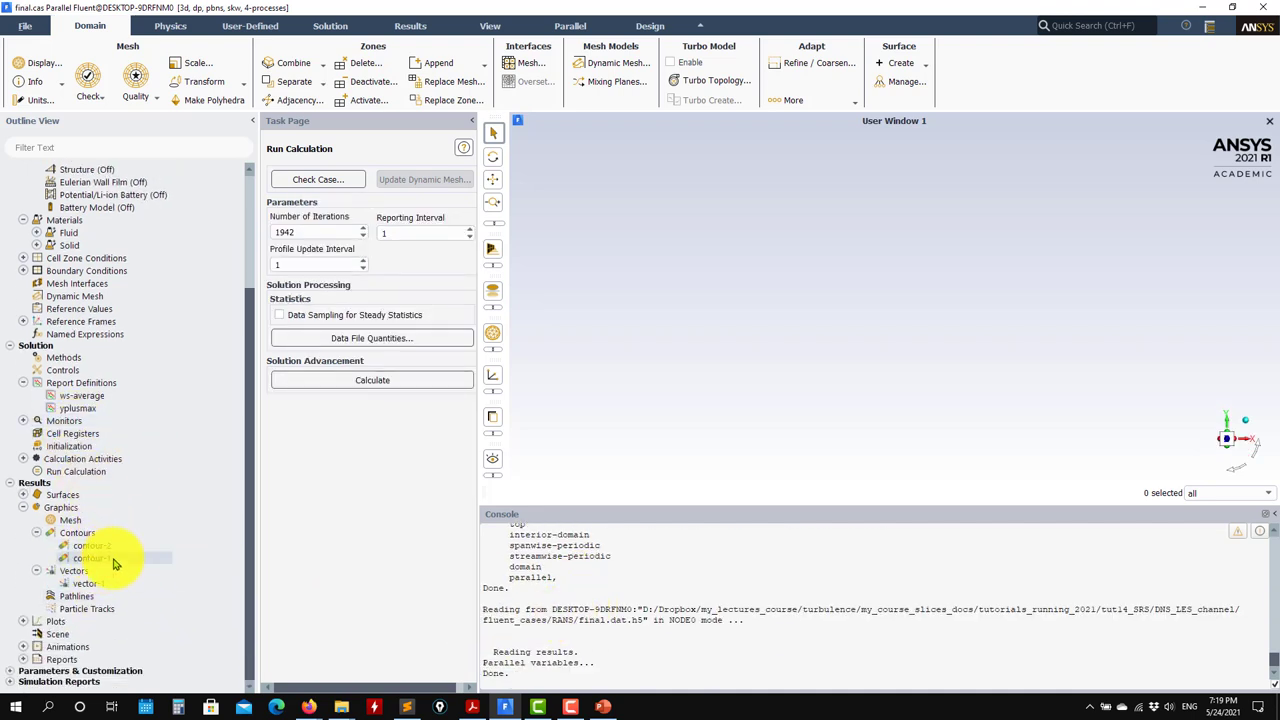
pyautogui.doubleClick(91, 558)
pyautogui.click(405, 640)
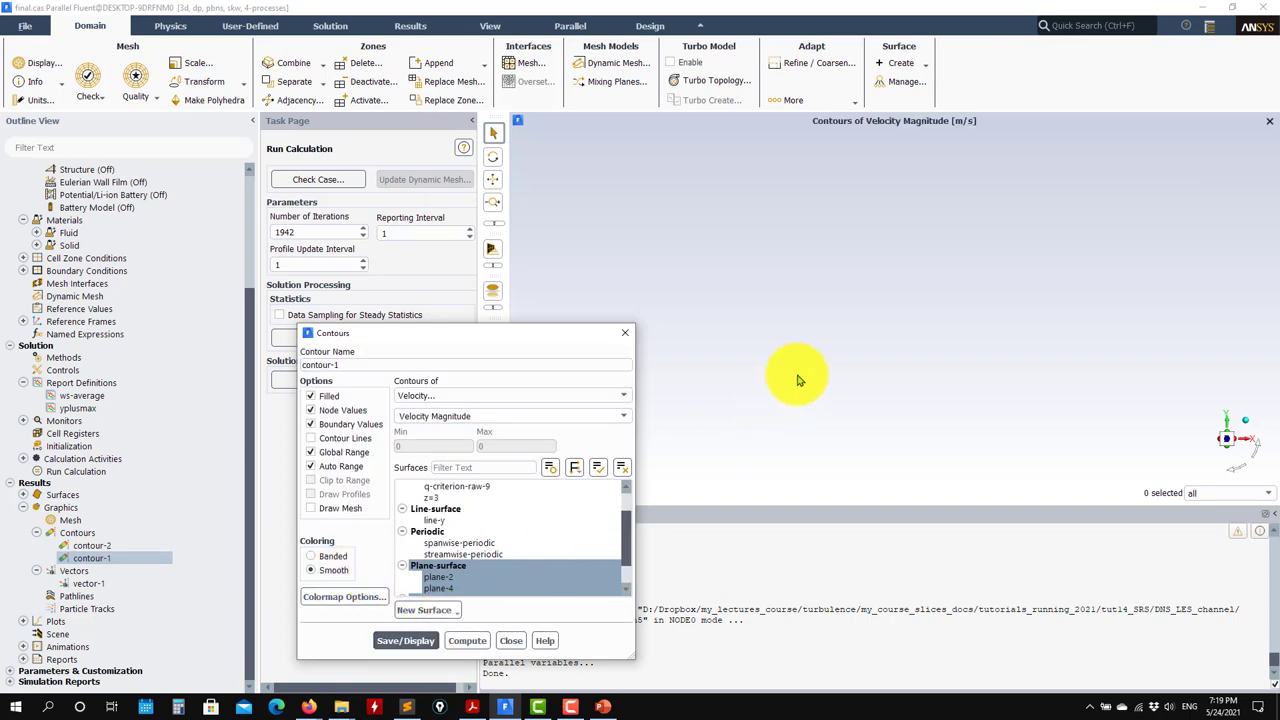
pyautogui.moveTo(848, 357); pyautogui.dragTo(697, 366)
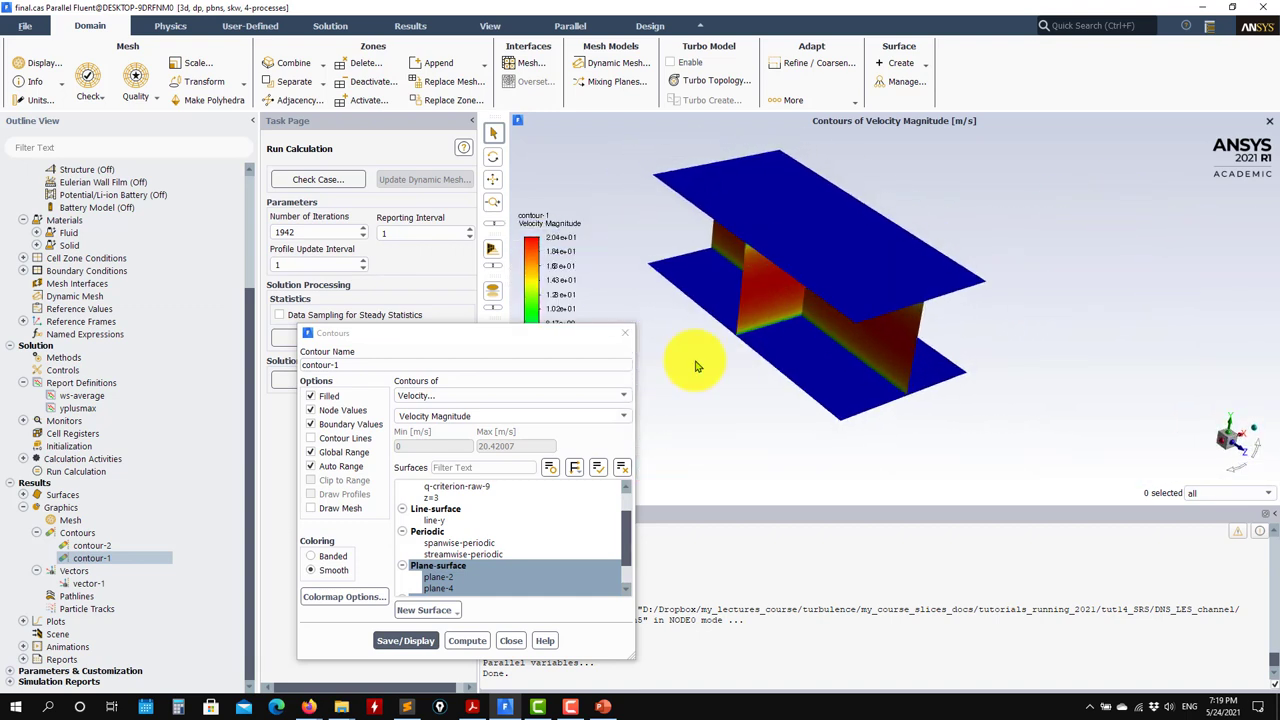
pyautogui.click(603, 707)
pyautogui.click(603, 707)
pyautogui.moveTo(810, 290); pyautogui.dragTo(870, 300)
pyautogui.click(347, 709)
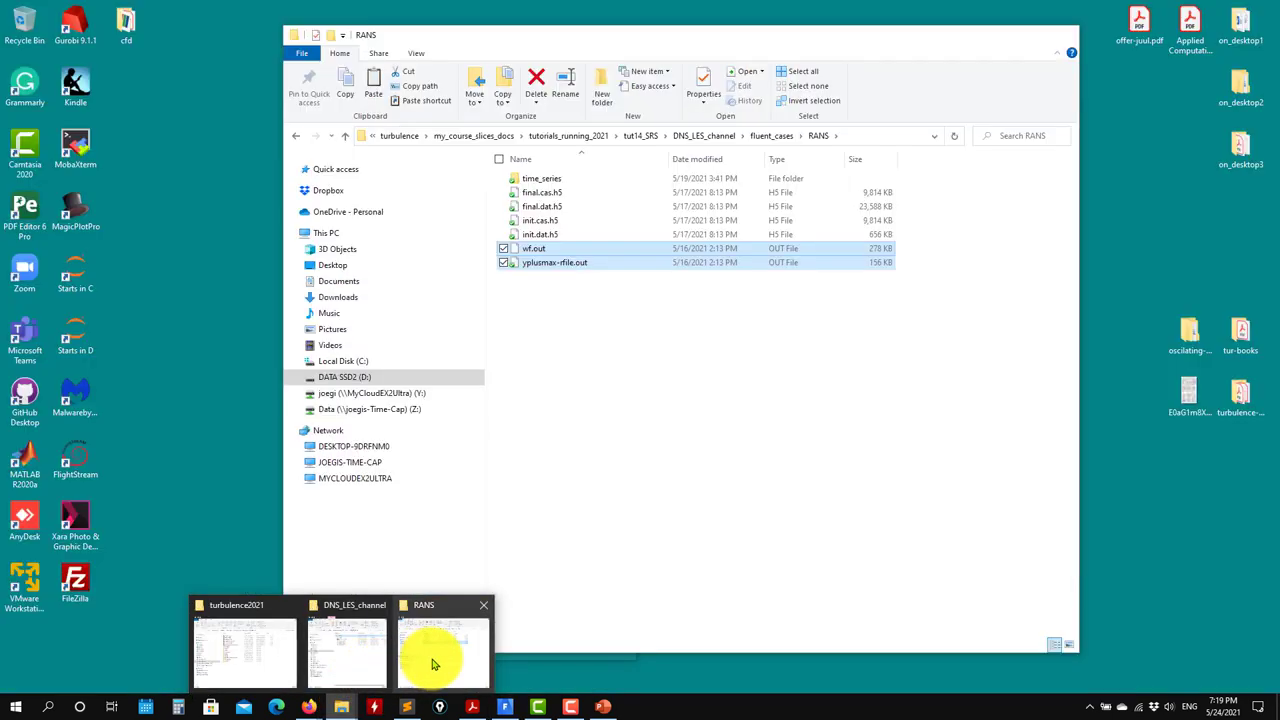
# Browse to tutorials_fluent\tut14_SRS\DNS_LES_channel and open 0my_dns_channel.pptx.
pyautogui.click(434, 664)
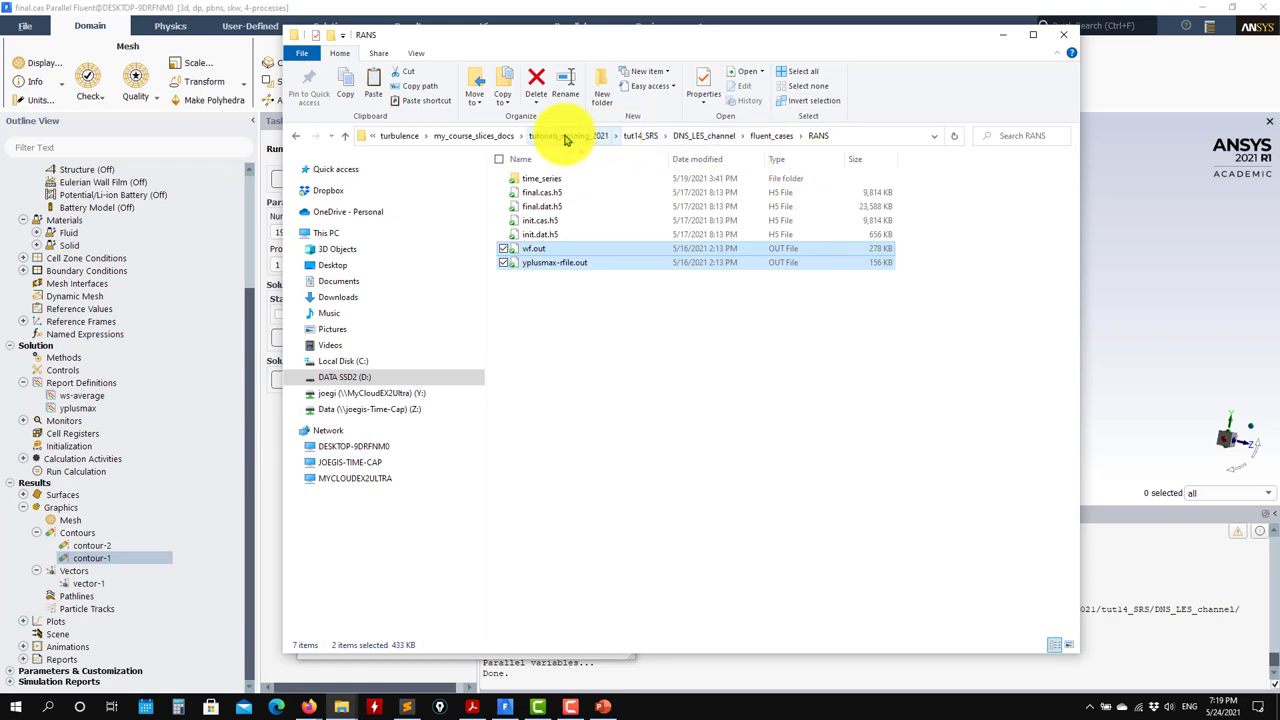
pyautogui.click(489, 137)
pyautogui.doubleClick(542, 249)
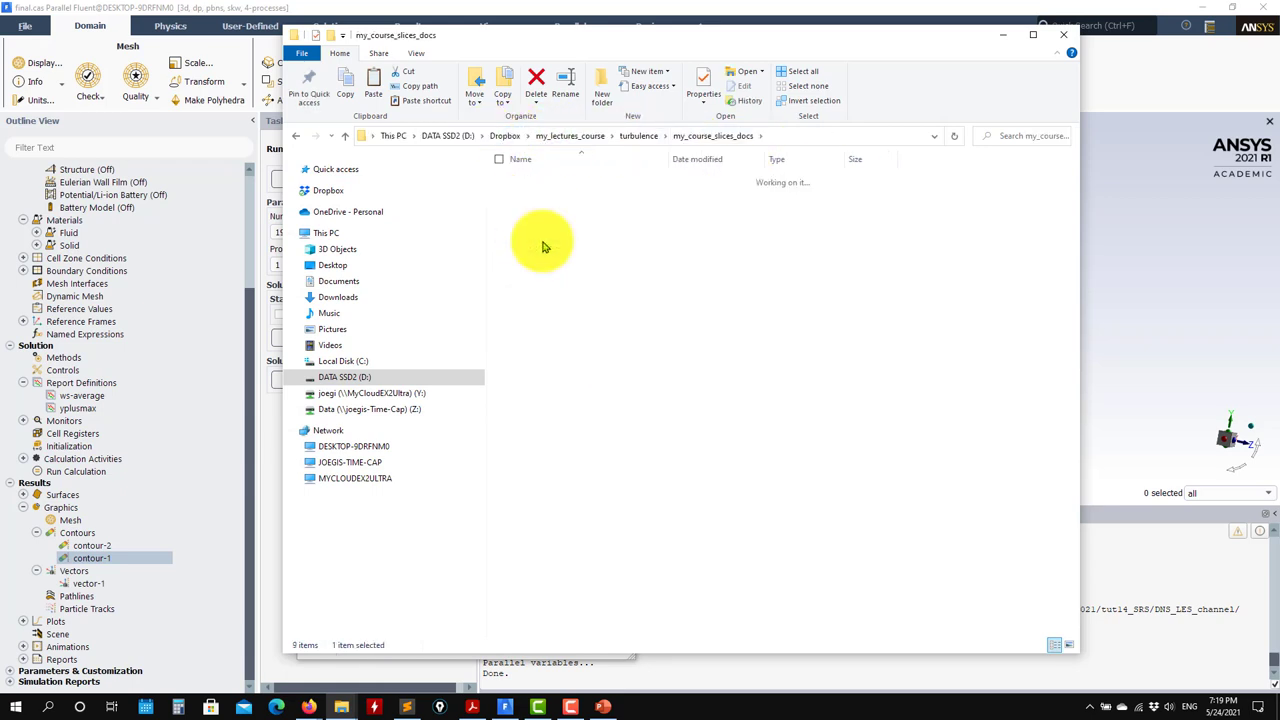
pyautogui.click(296, 136)
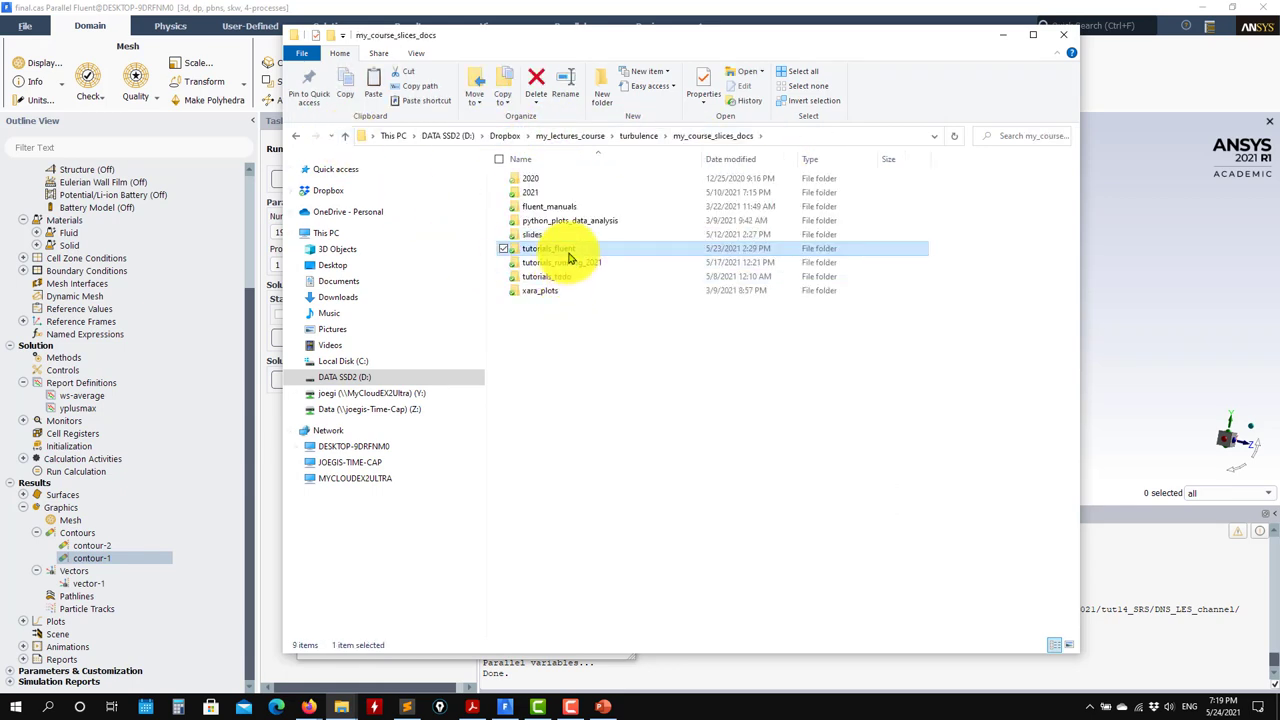
pyautogui.doubleClick(590, 263)
pyautogui.doubleClick(540, 389)
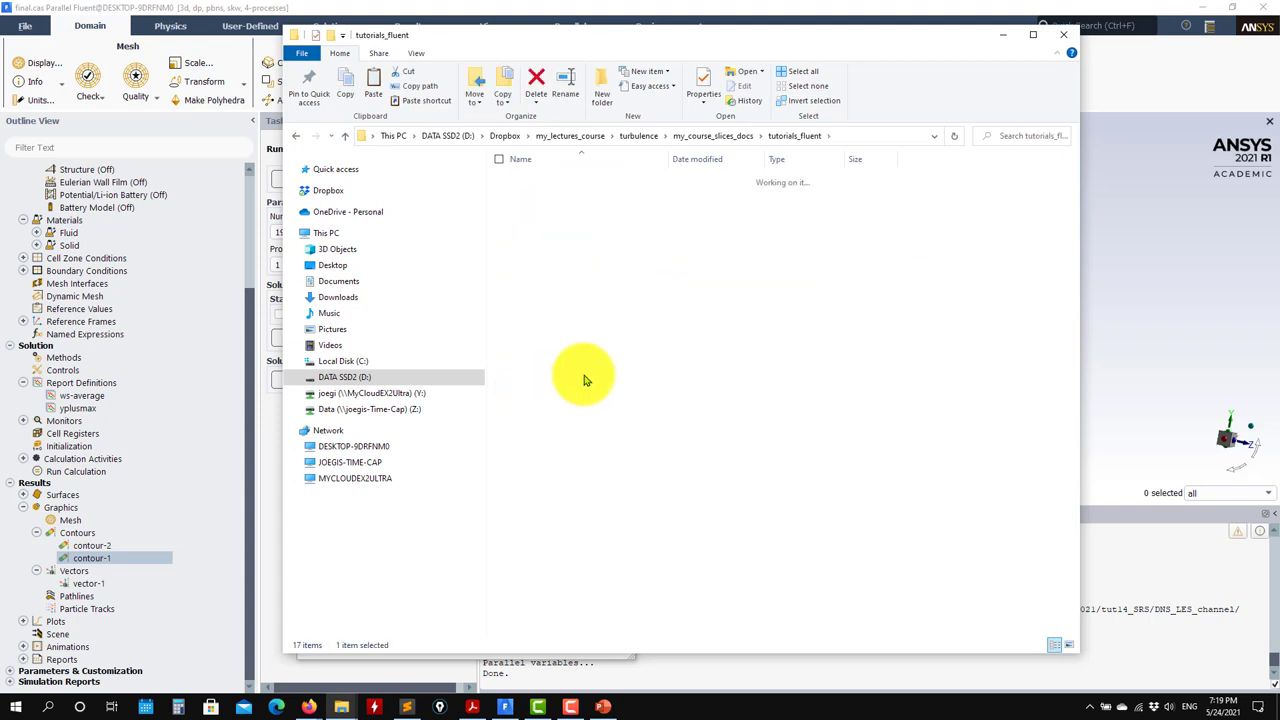
pyautogui.doubleClick(582, 178)
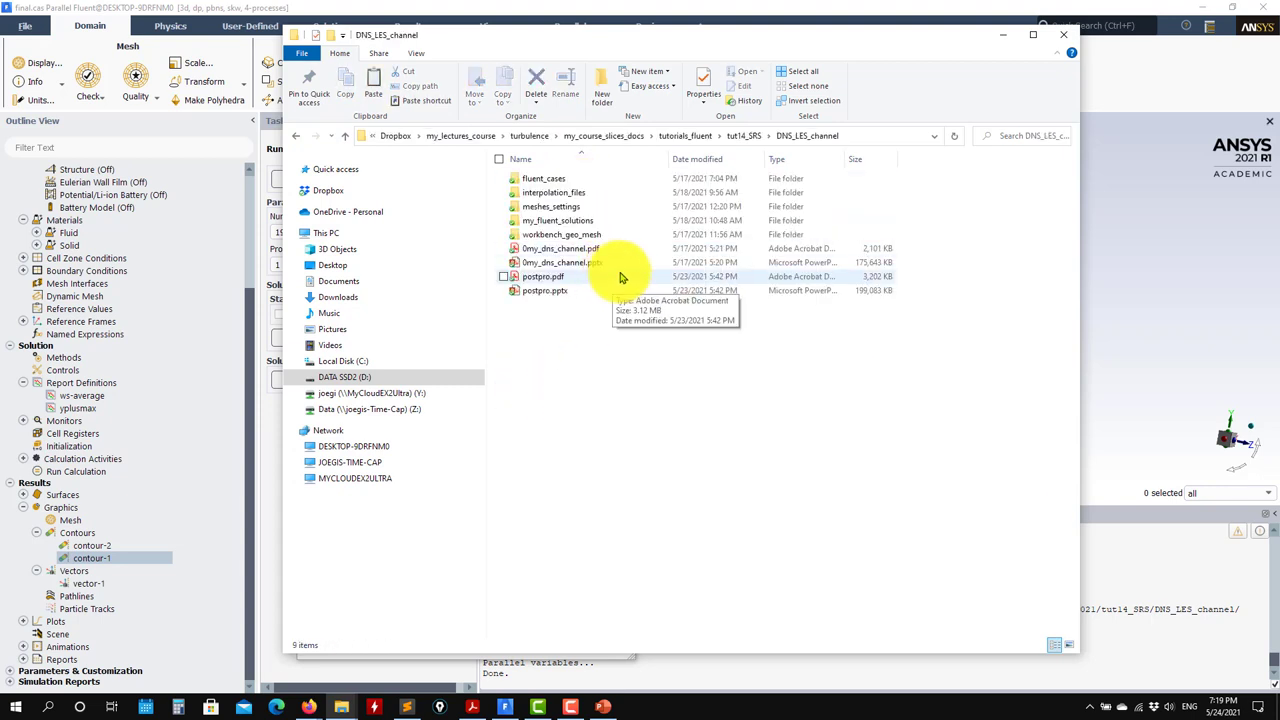
pyautogui.doubleClick(585, 264)
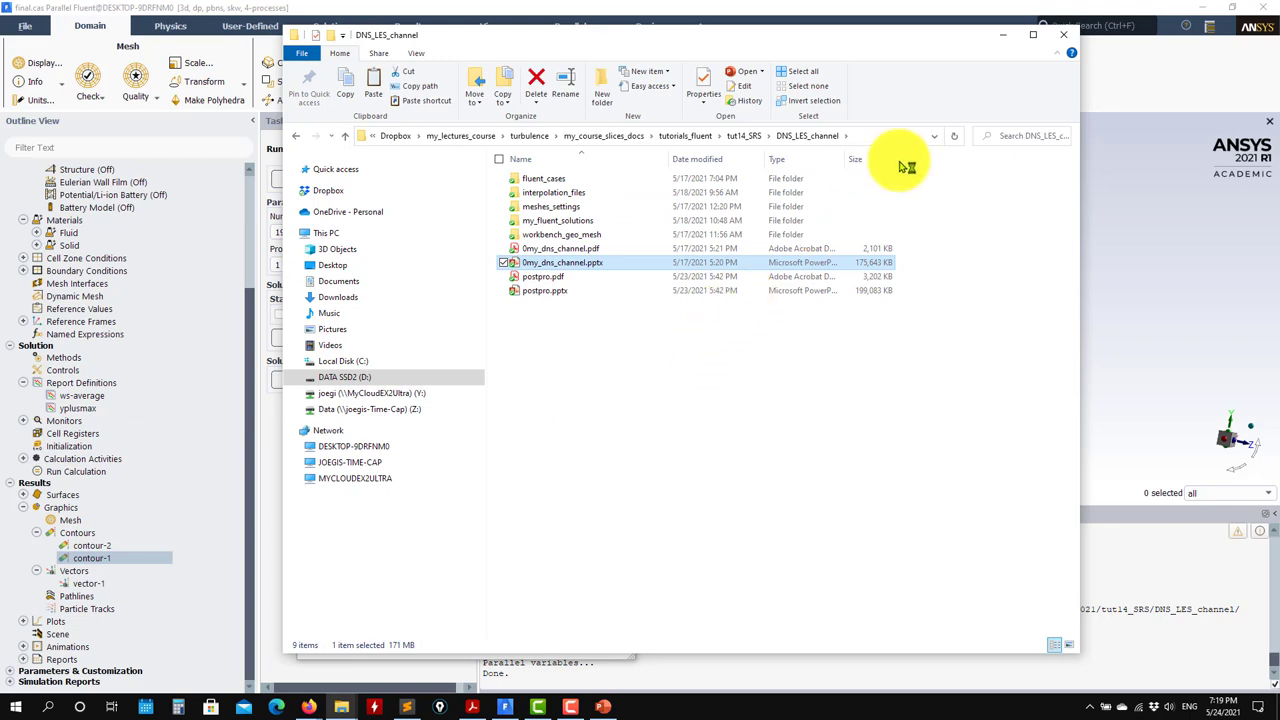
pyautogui.click(1004, 36)
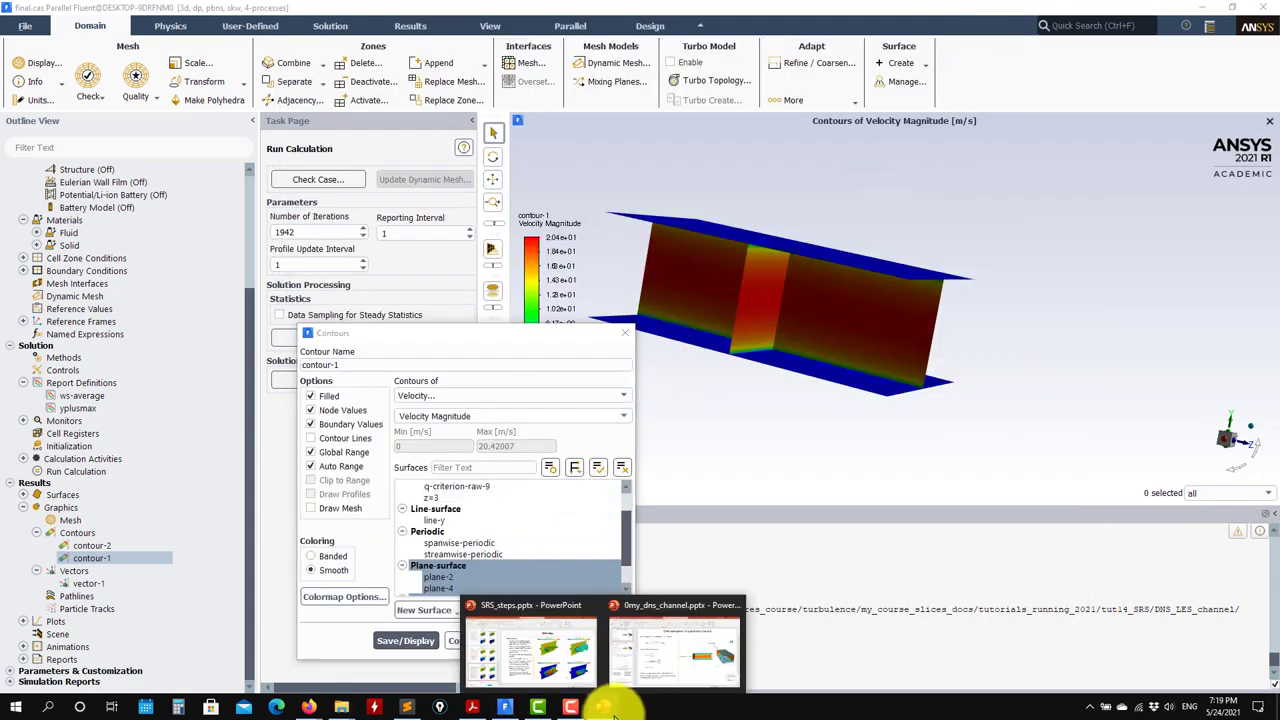
# Start the 0my_dns_channel slideshow and play the embedded channel-flow video.
pyautogui.click(686, 695)
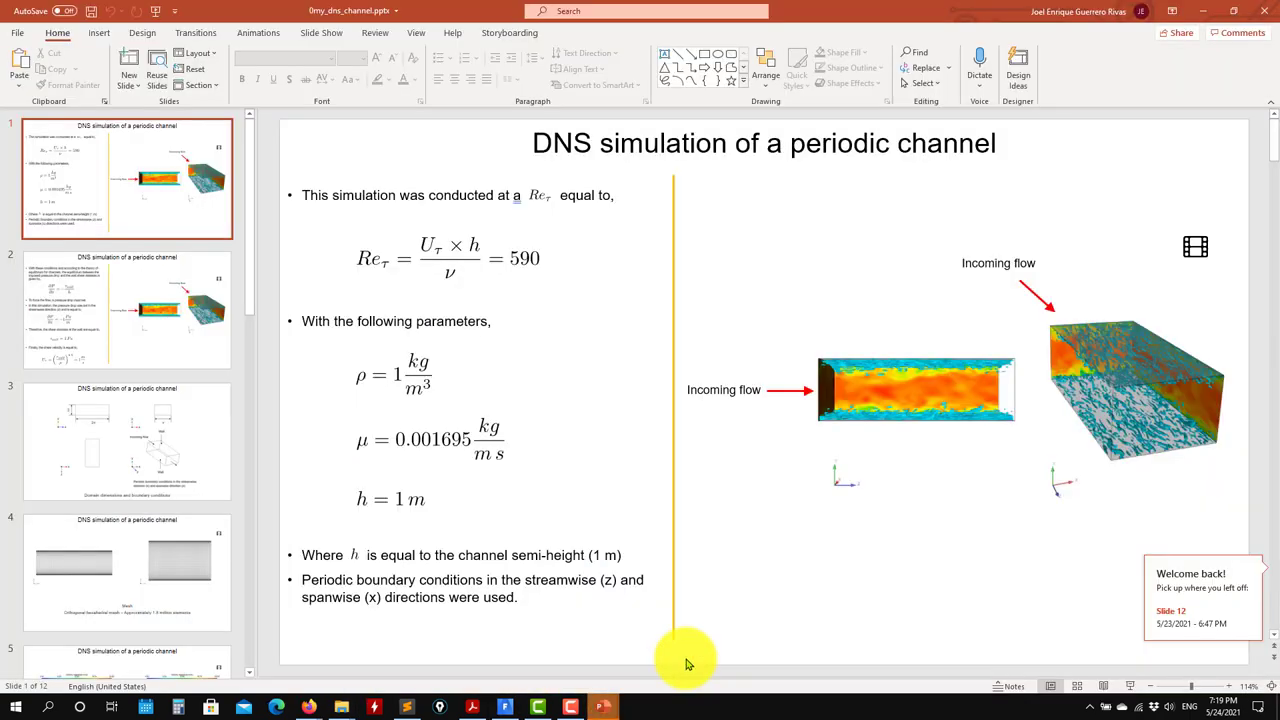
pyautogui.click(1128, 688)
pyautogui.click(722, 500)
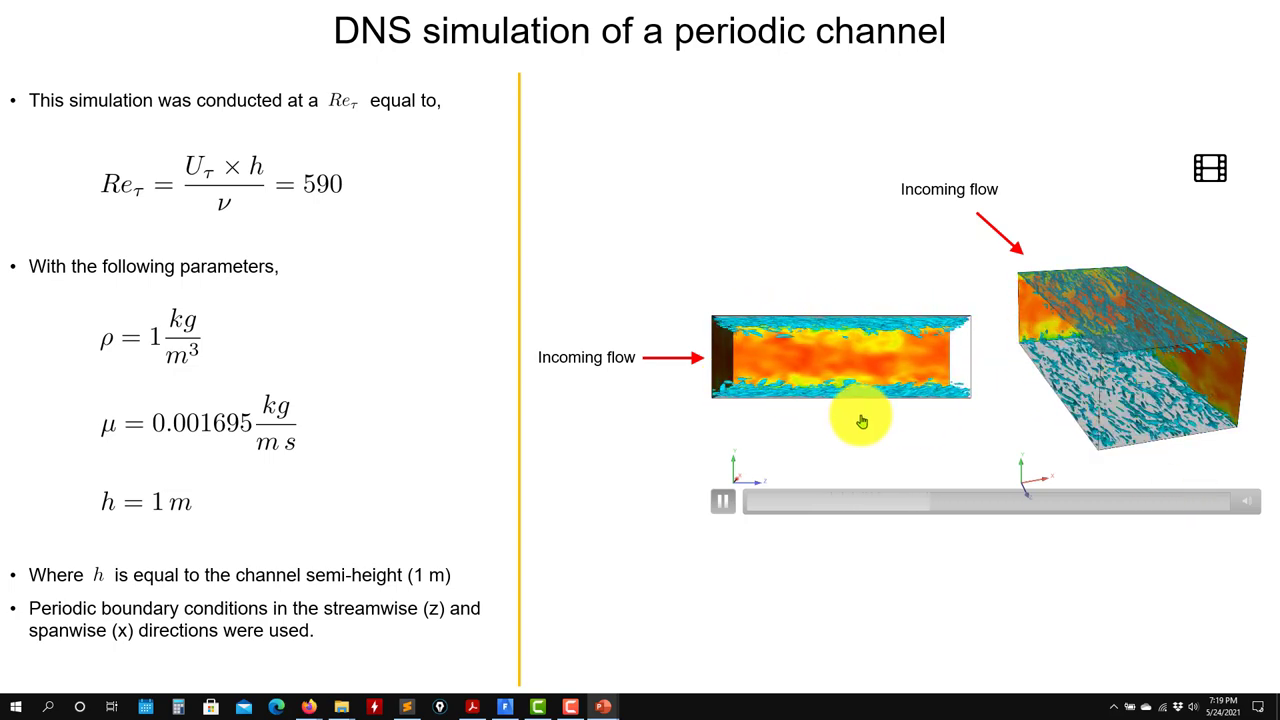
# Advance to the DNS, LES and RANS wall-shear history slides, then end the show.
pyautogui.press('Right')
pyautogui.click(820, 427)
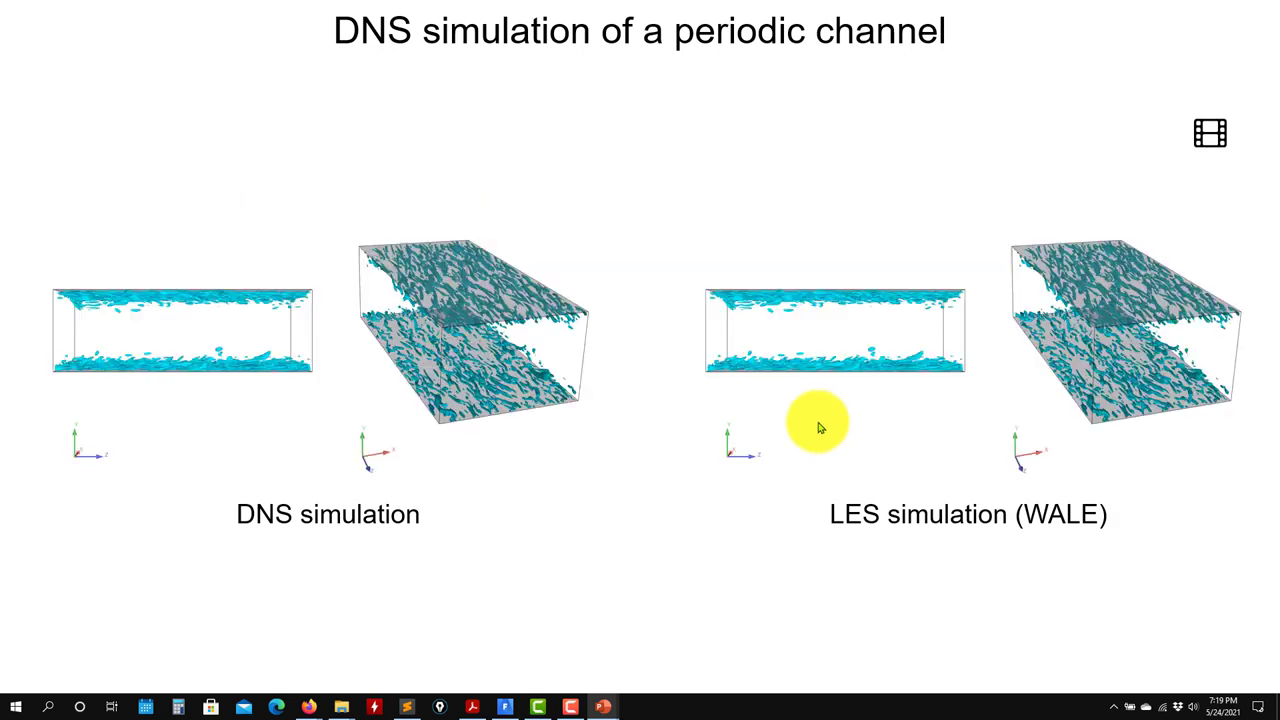
pyautogui.click(814, 424)
pyautogui.click(812, 423)
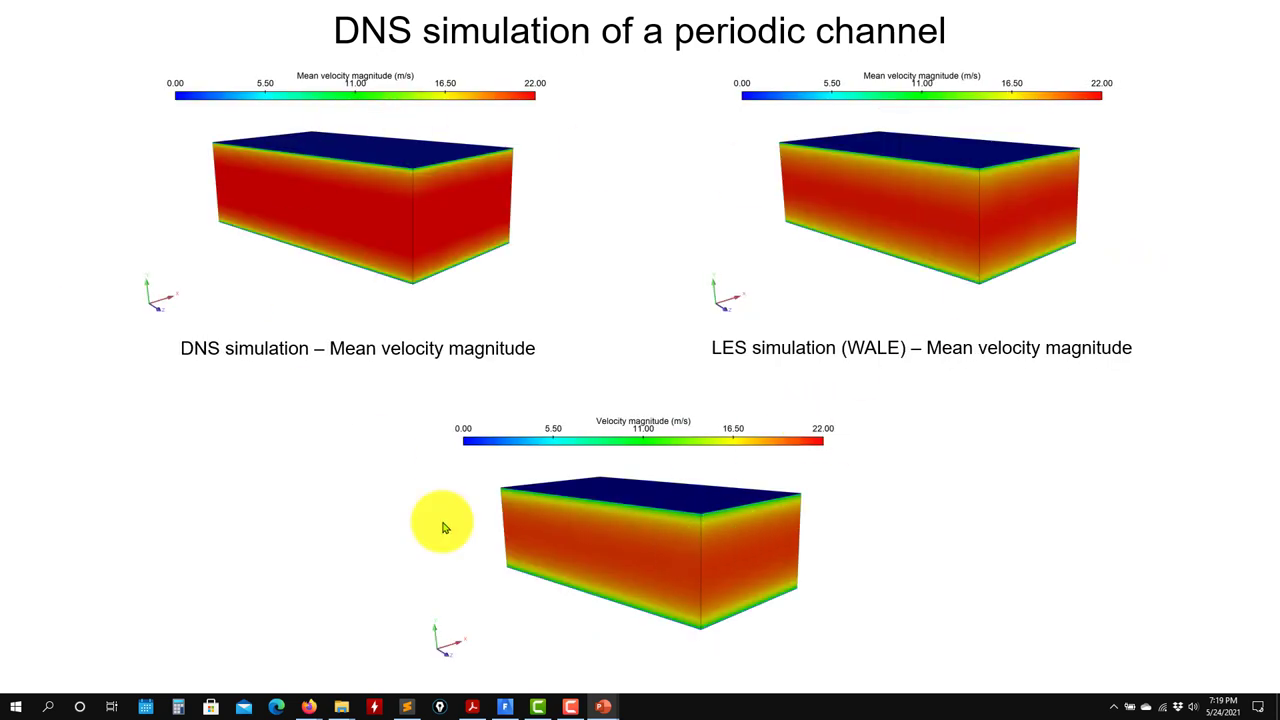
pyautogui.click(857, 466)
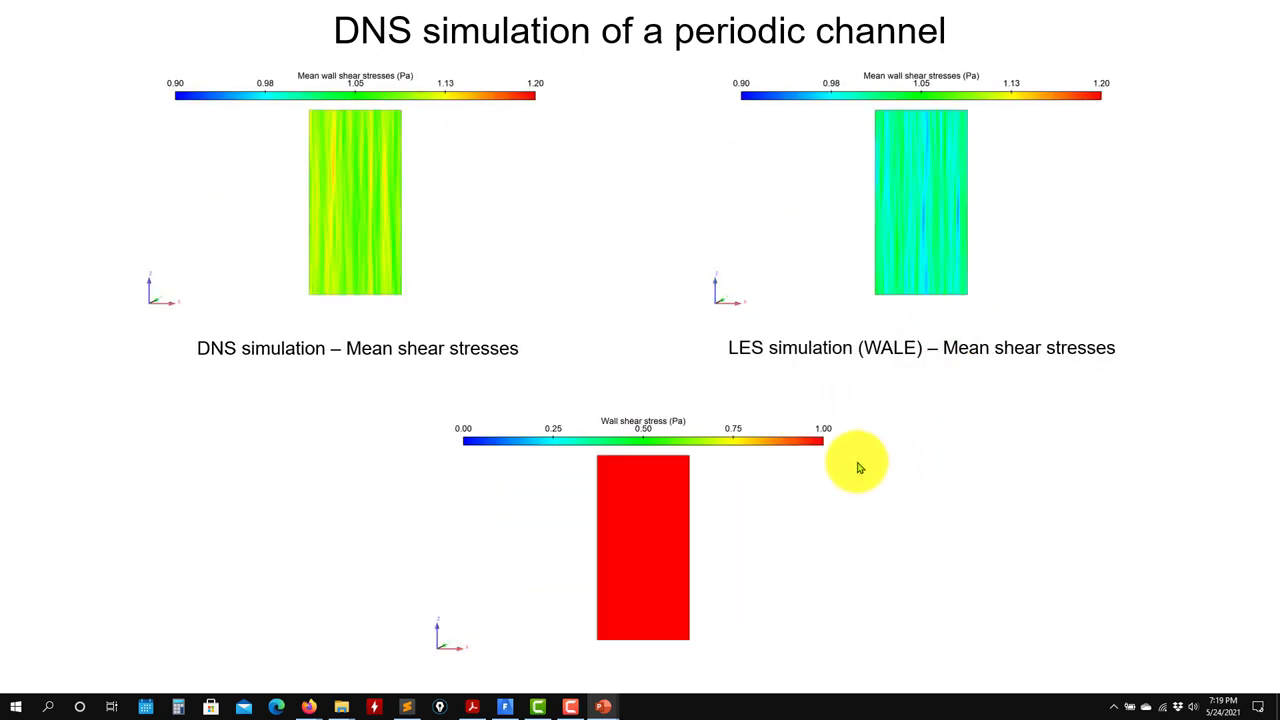
pyautogui.click(849, 457)
pyautogui.click(857, 457)
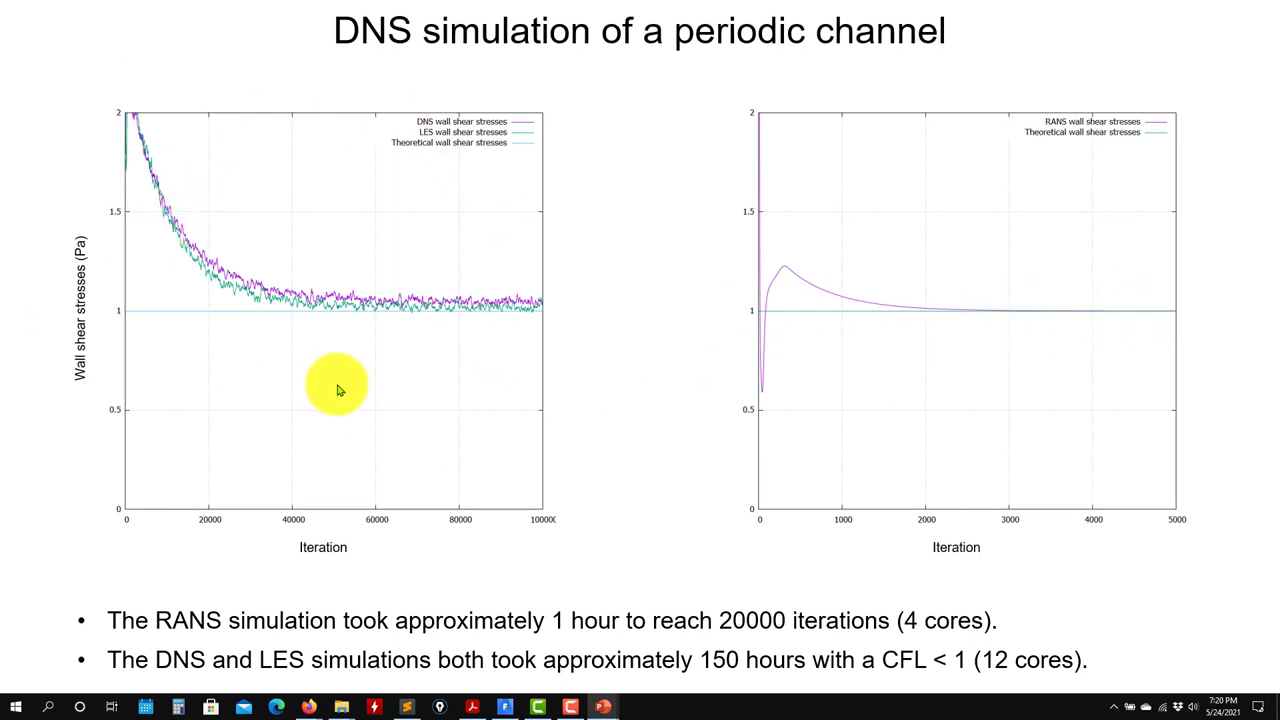
pyautogui.press('Escape')
# Close the contour settings and plot the scaled residual history.
pyautogui.click(1193, 8)
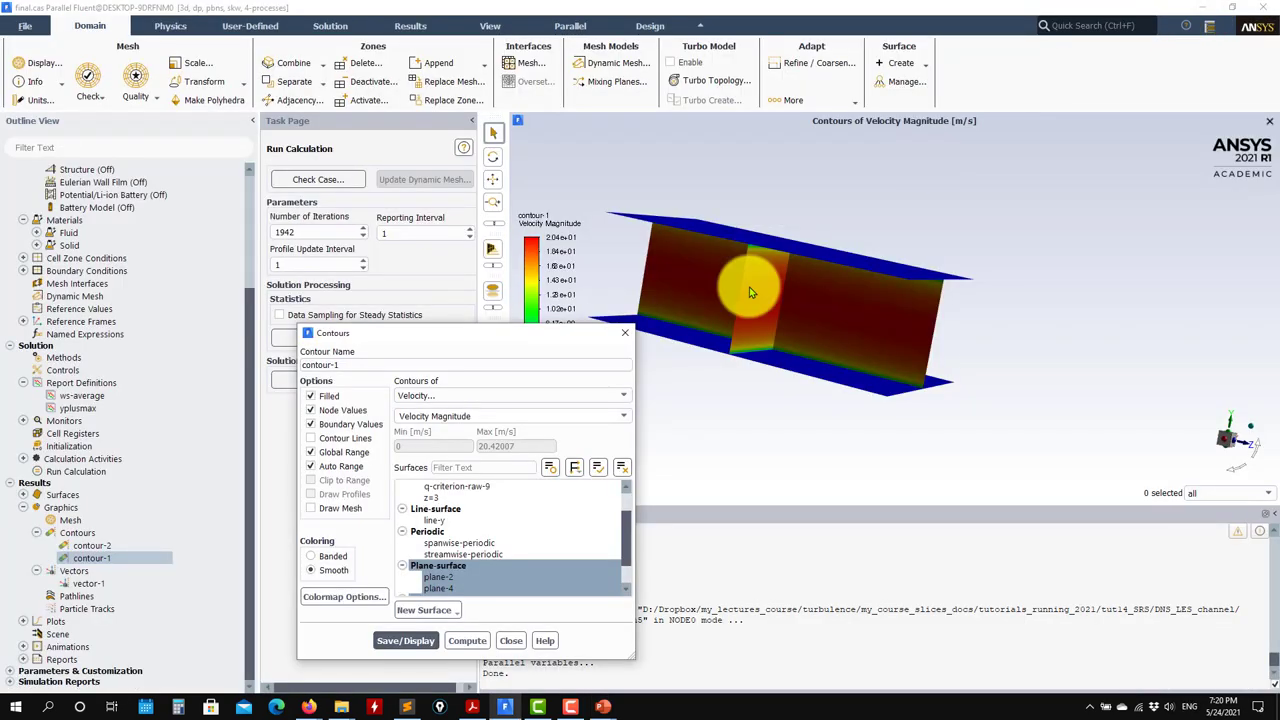
pyautogui.click(510, 640)
pyautogui.moveTo(908, 363); pyautogui.dragTo(858, 345)
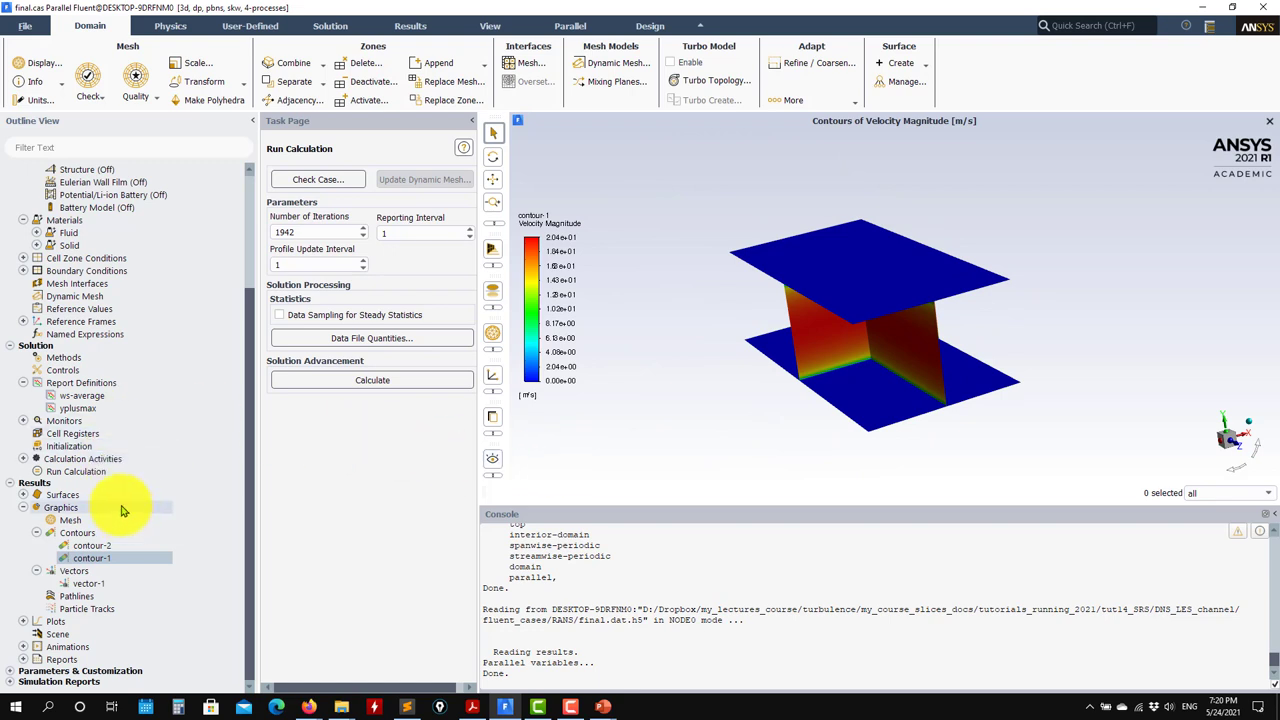
pyautogui.click(24, 420)
pyautogui.doubleClick(75, 433)
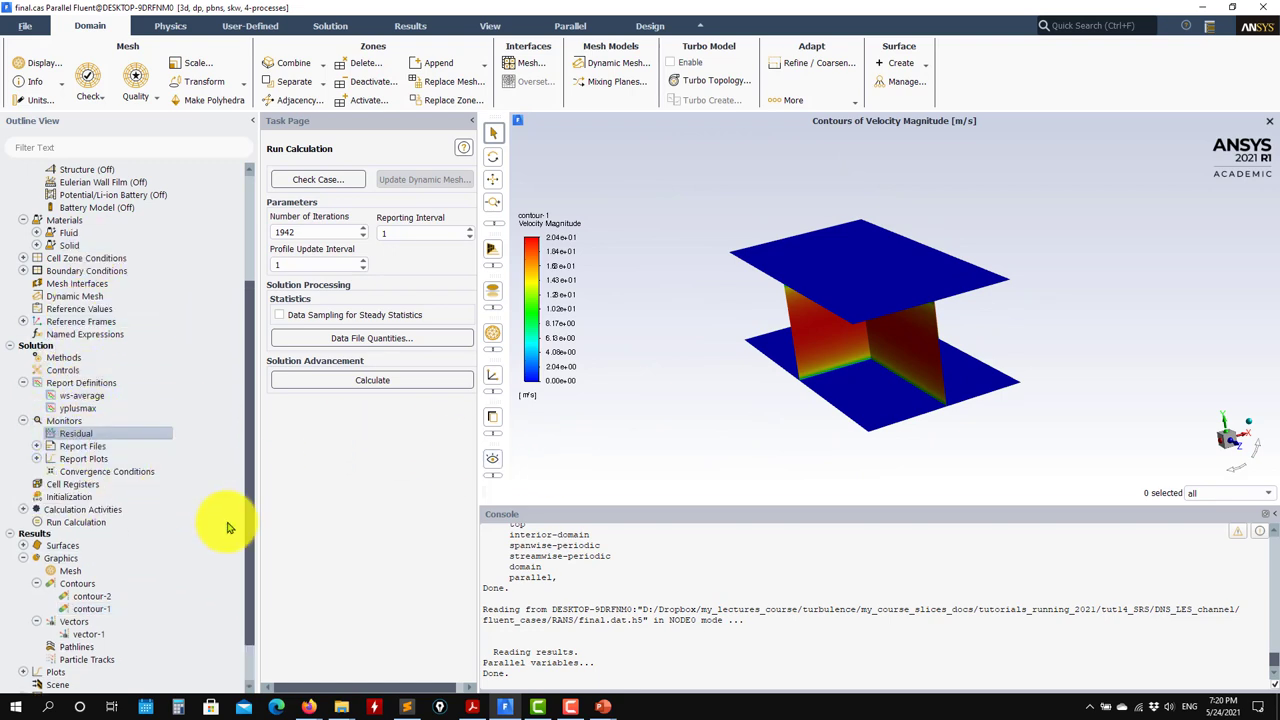
pyautogui.click(433, 574)
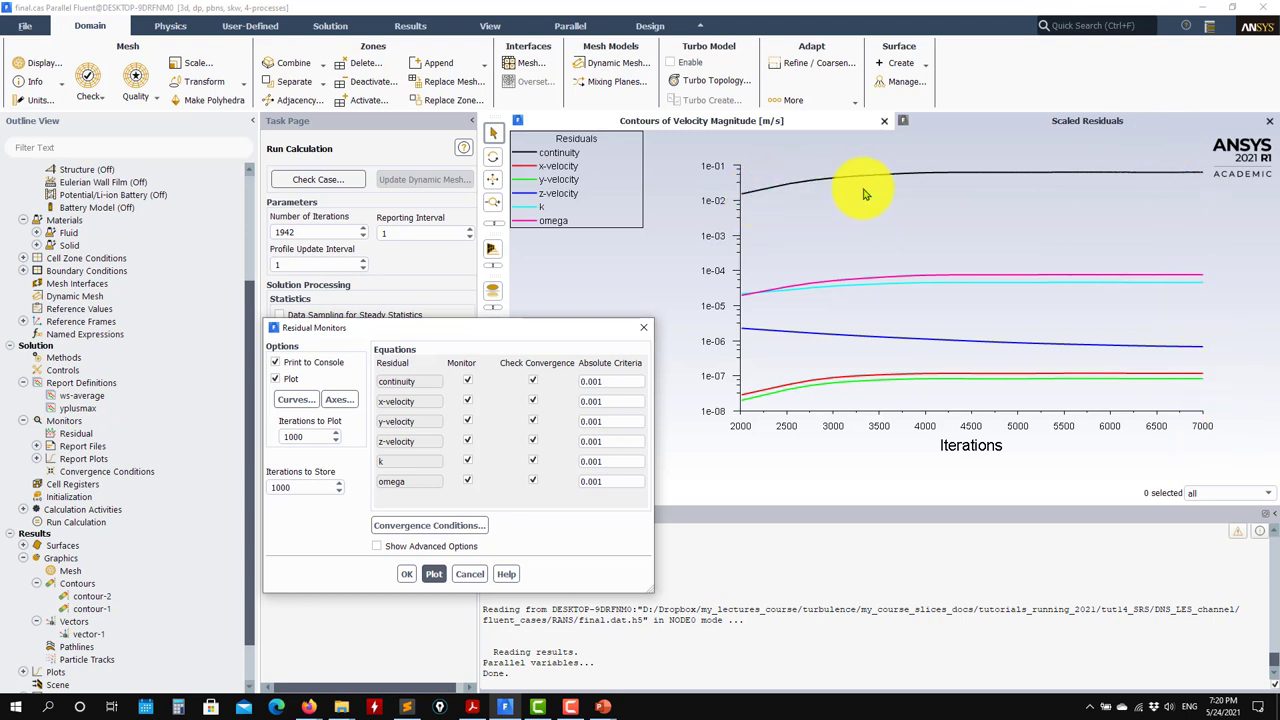
pyautogui.click(473, 577)
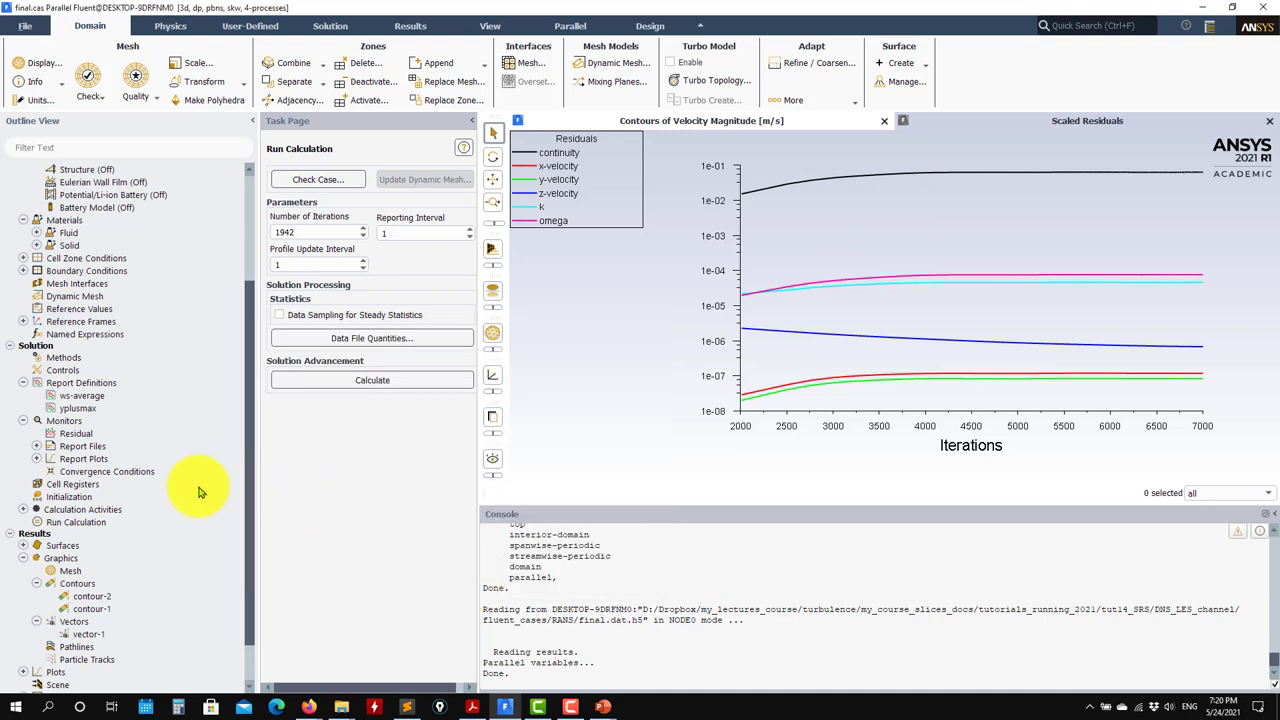
# Plot the yplusmax-rplot and monitor-1-pset wall-shear average histories in their own tabs.
pyautogui.click(37, 458)
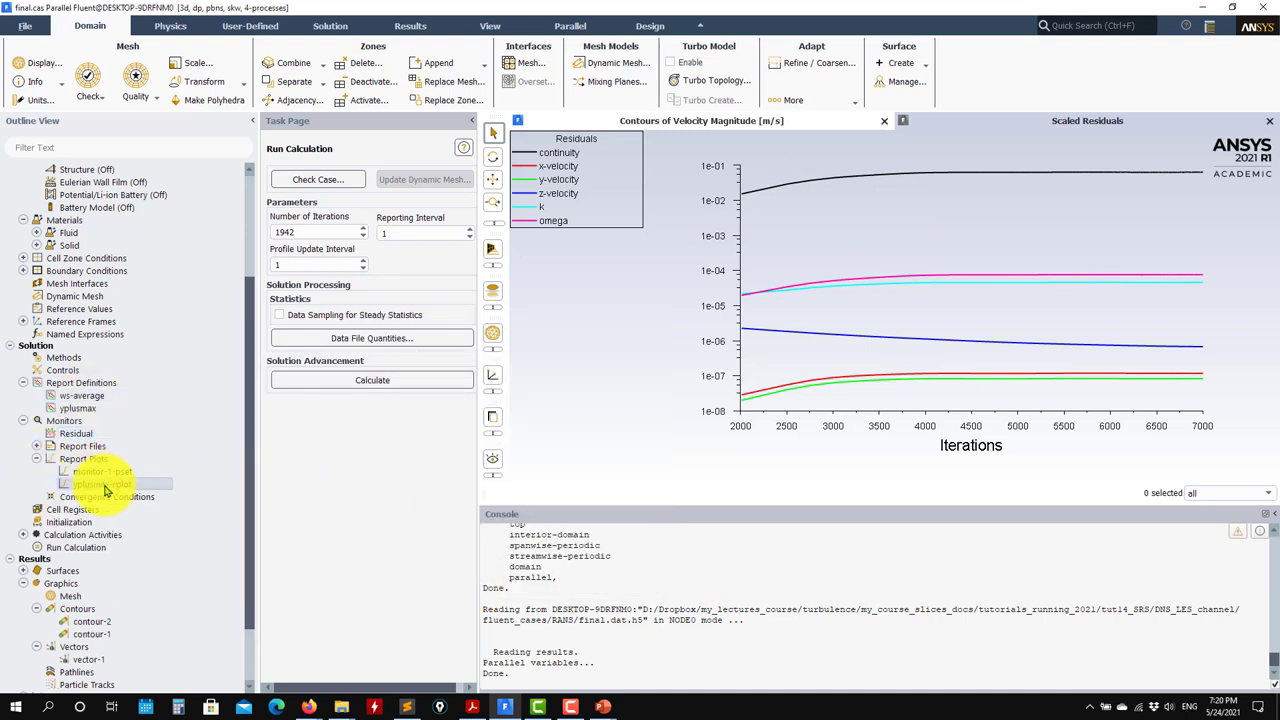
pyautogui.doubleClick(103, 485)
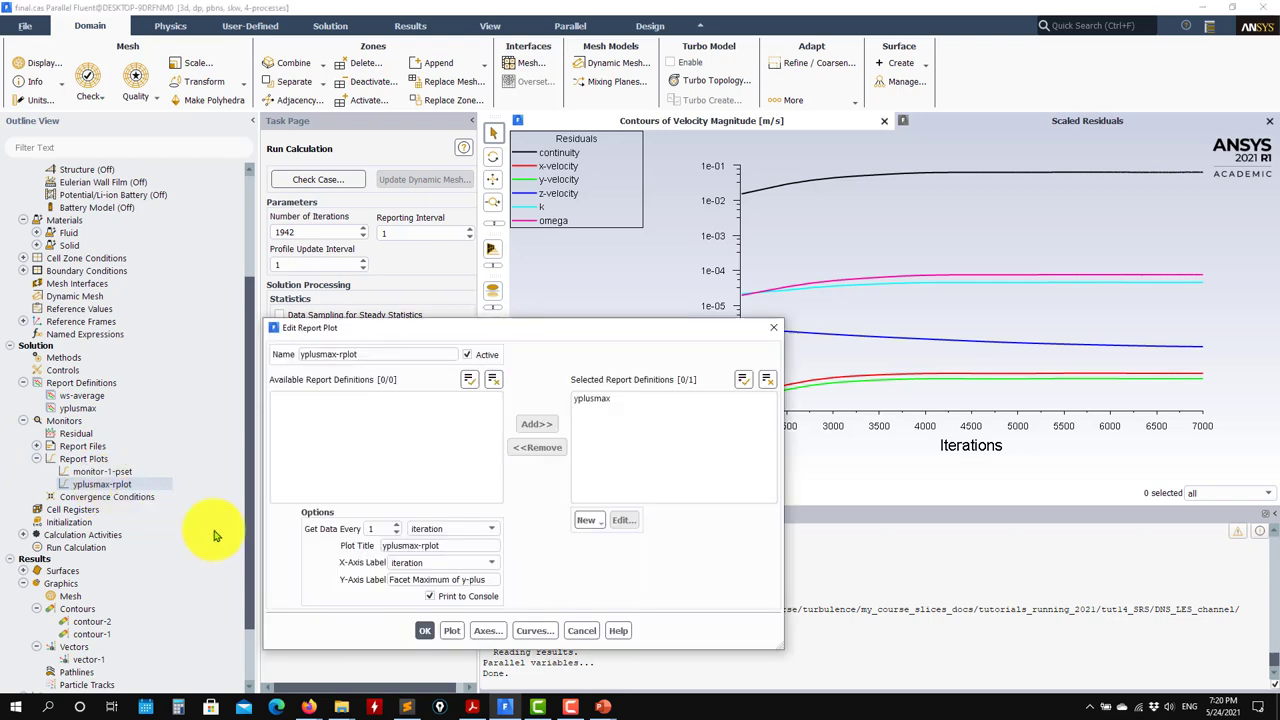
pyautogui.click(452, 630)
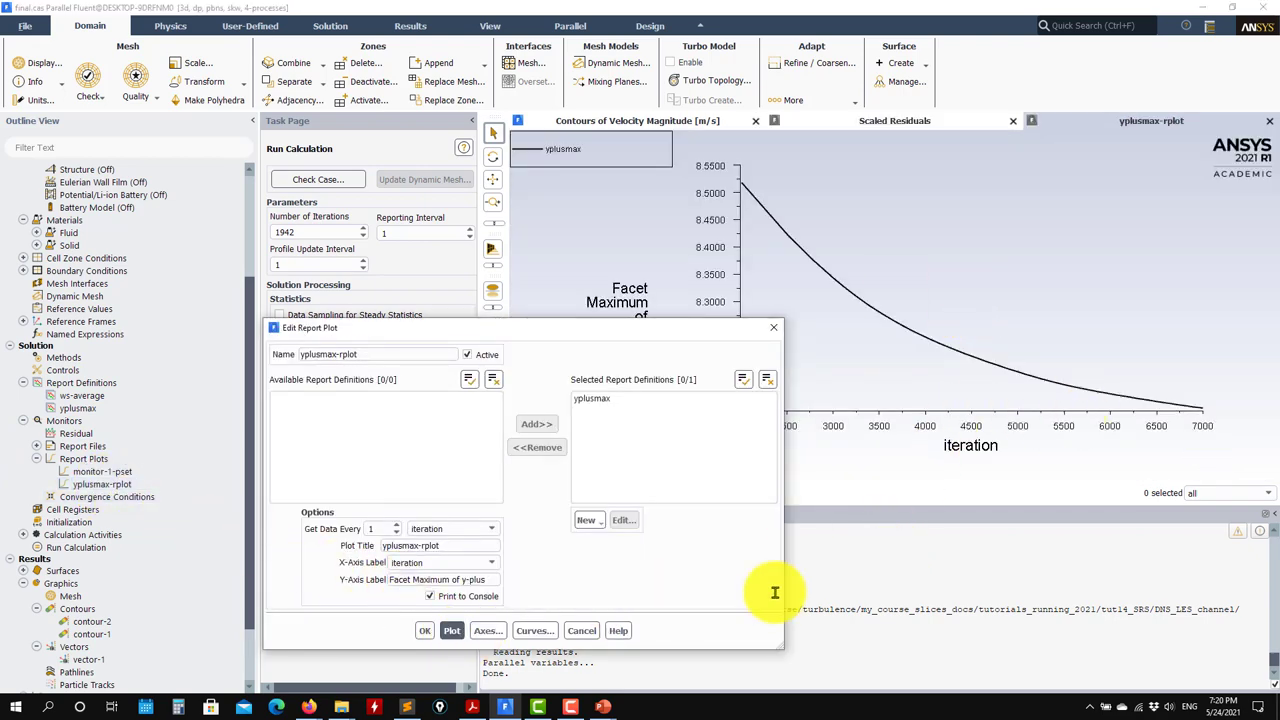
pyautogui.click(581, 630)
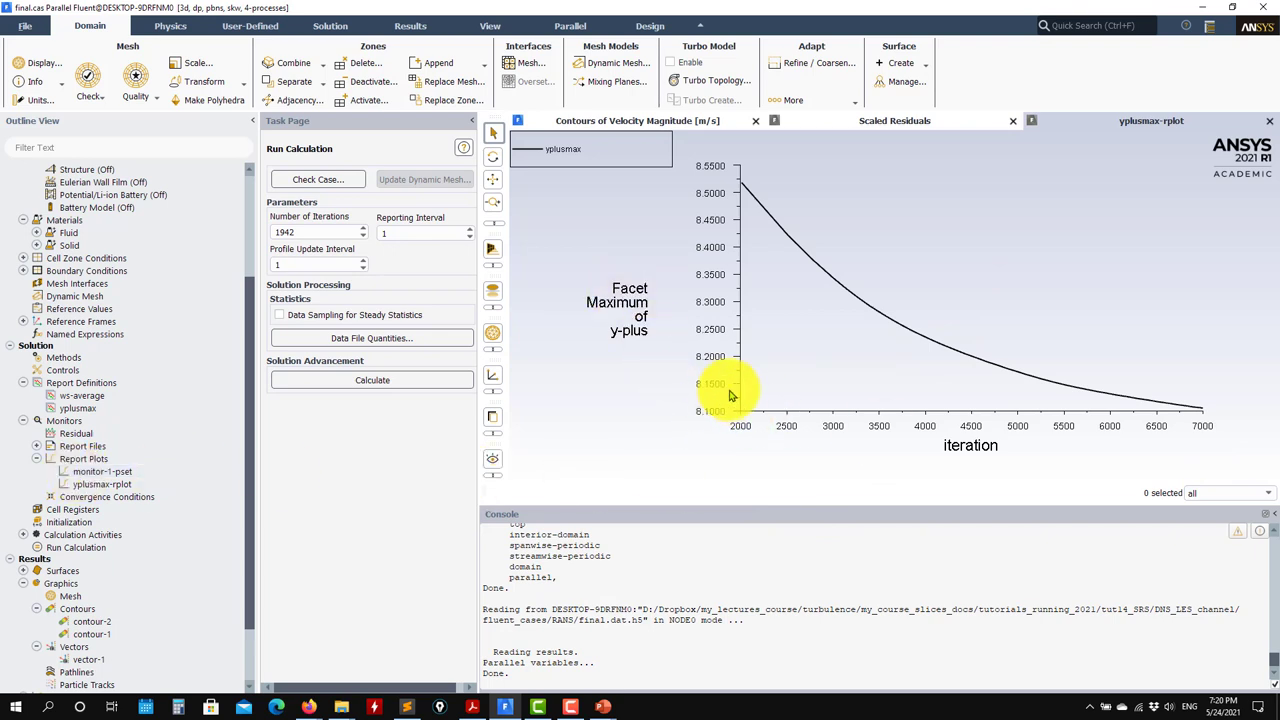
pyautogui.doubleClick(80, 471)
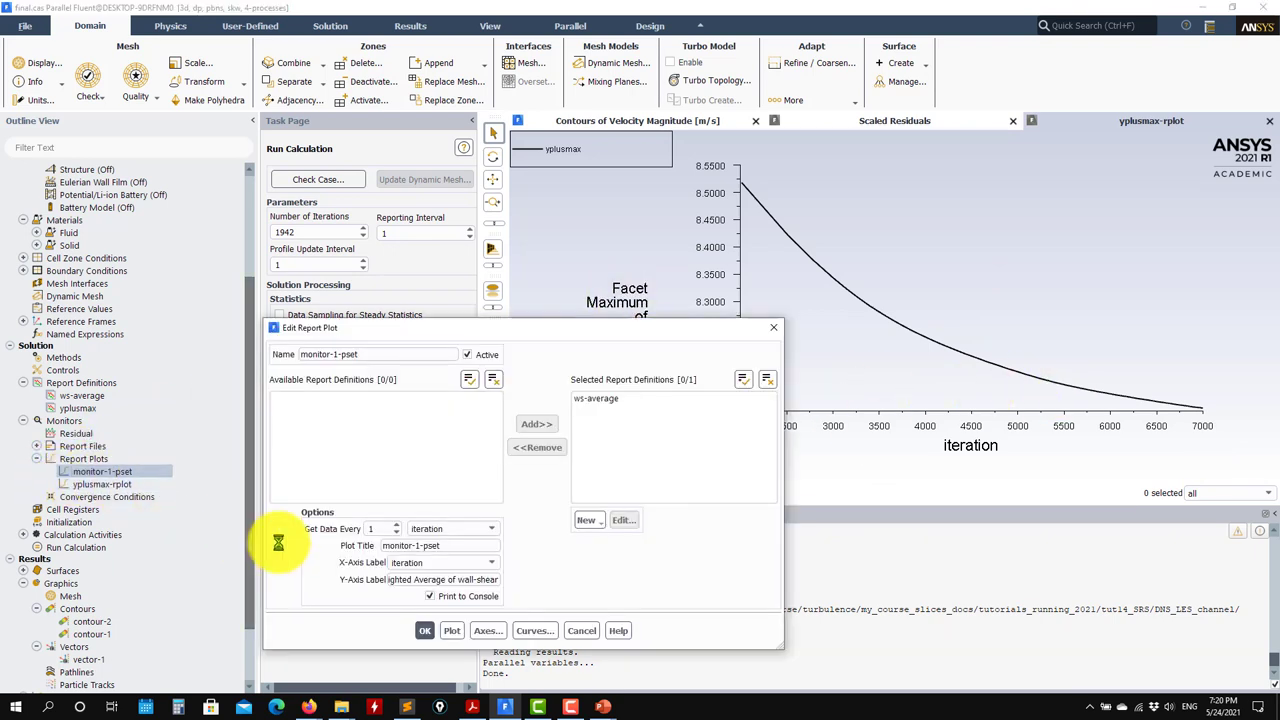
pyautogui.click(452, 631)
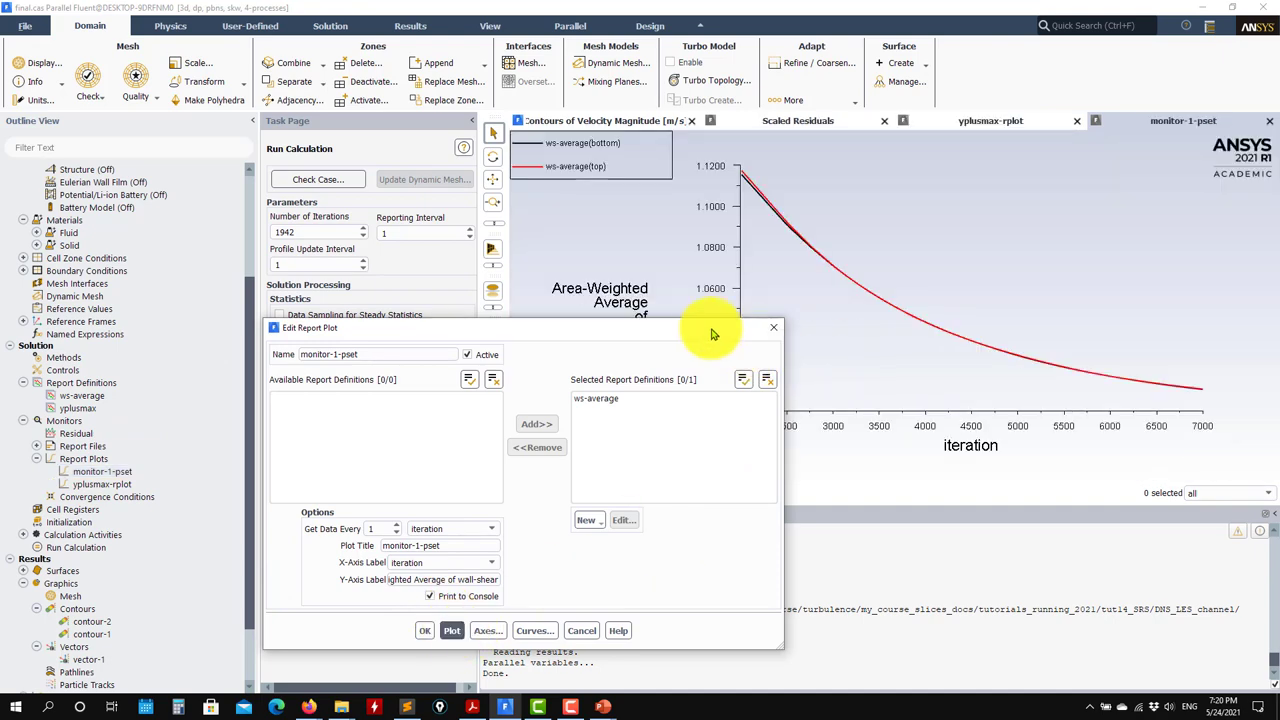
pyautogui.moveTo(713, 334); pyautogui.dragTo(502, 318)
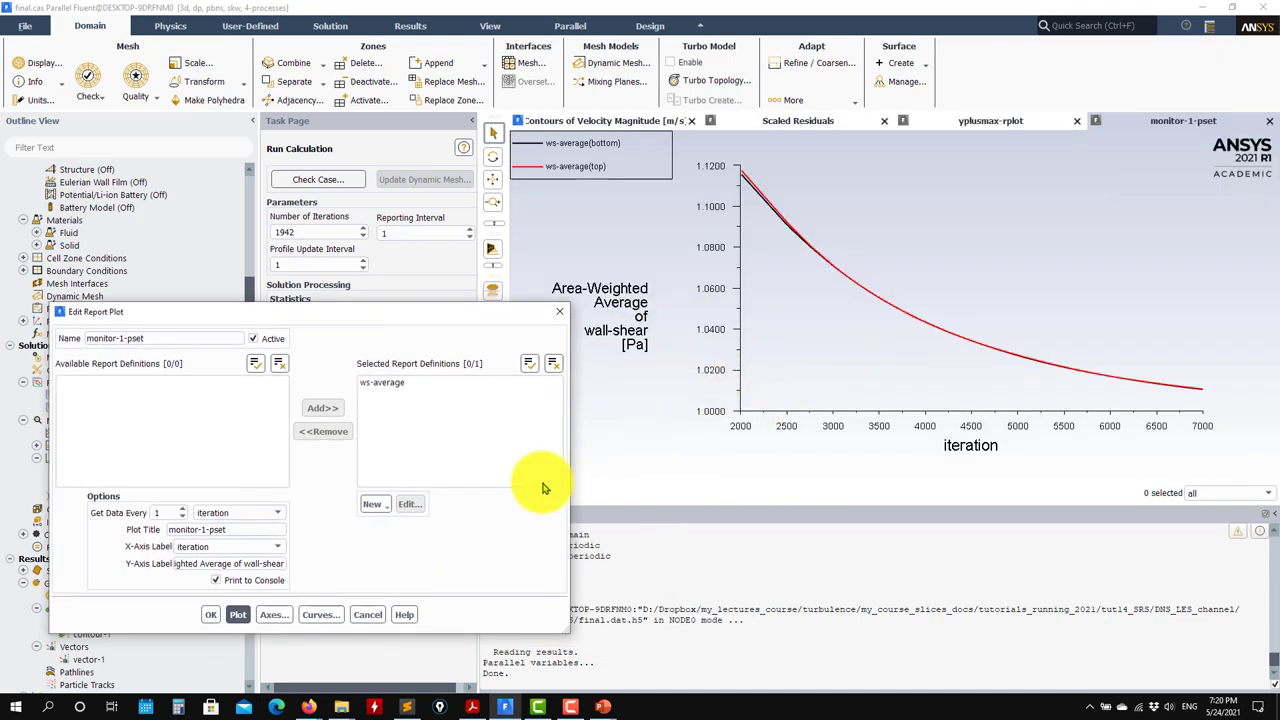
pyautogui.click(558, 312)
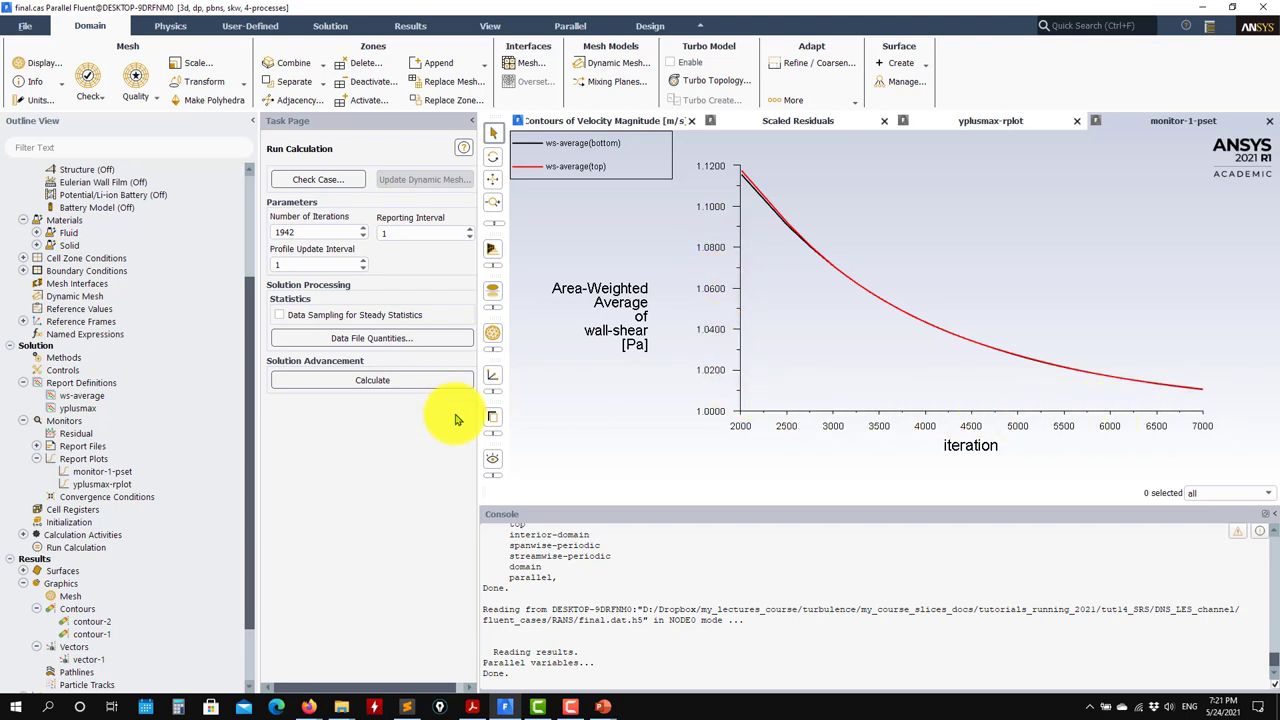
# Redisplay contour-1 velocity magnitude (0 to about 20.4 m/s) and rotate the channel view.
pyautogui.click(28, 28)
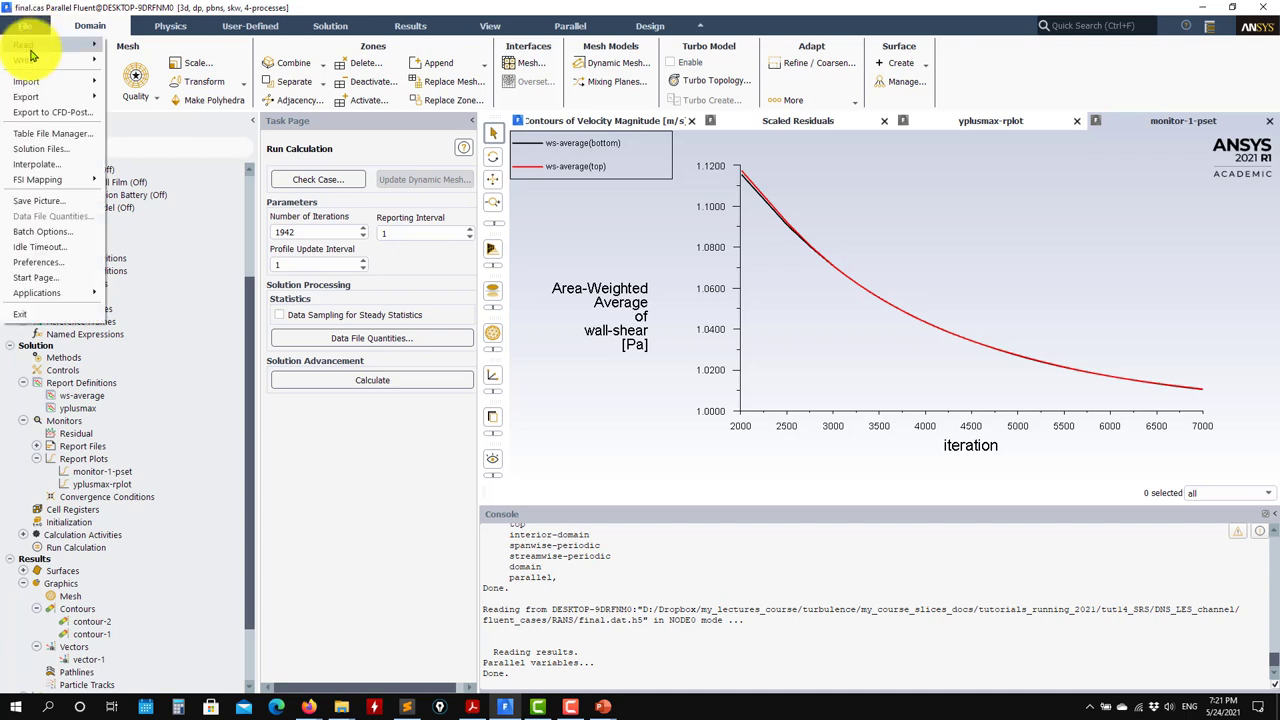
pyautogui.click(97, 625)
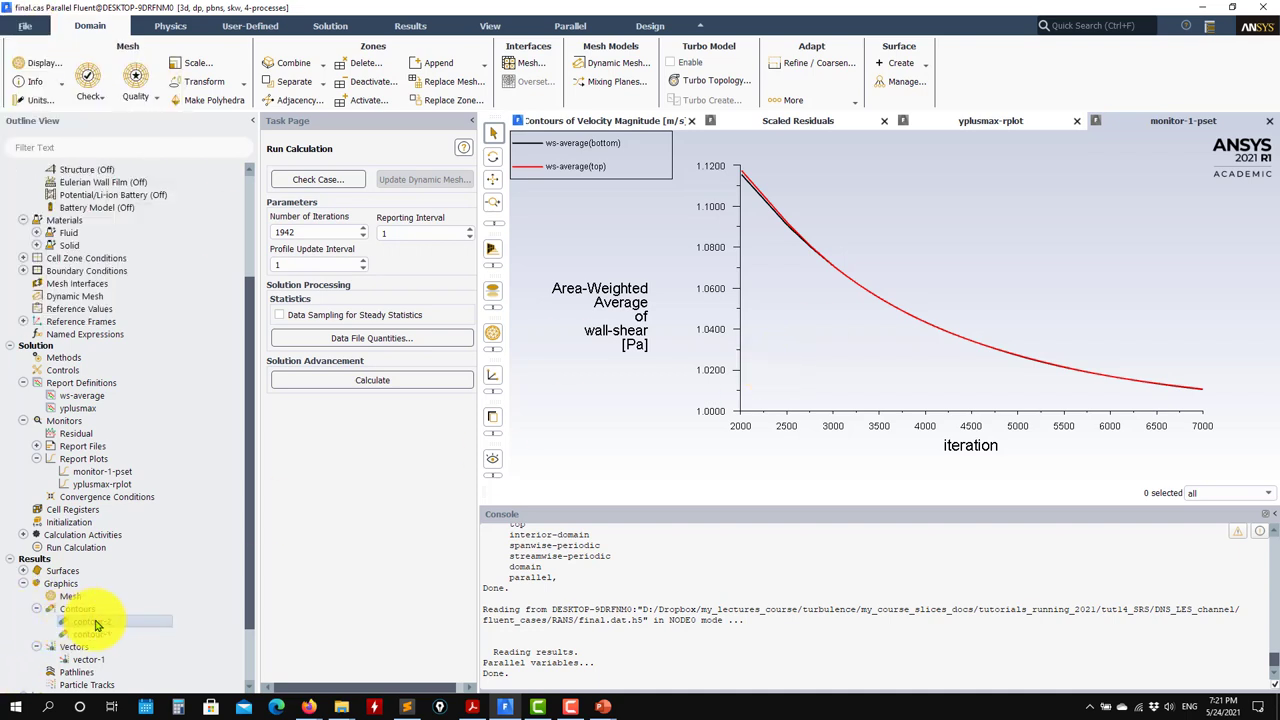
pyautogui.doubleClick(96, 634)
pyautogui.click(405, 640)
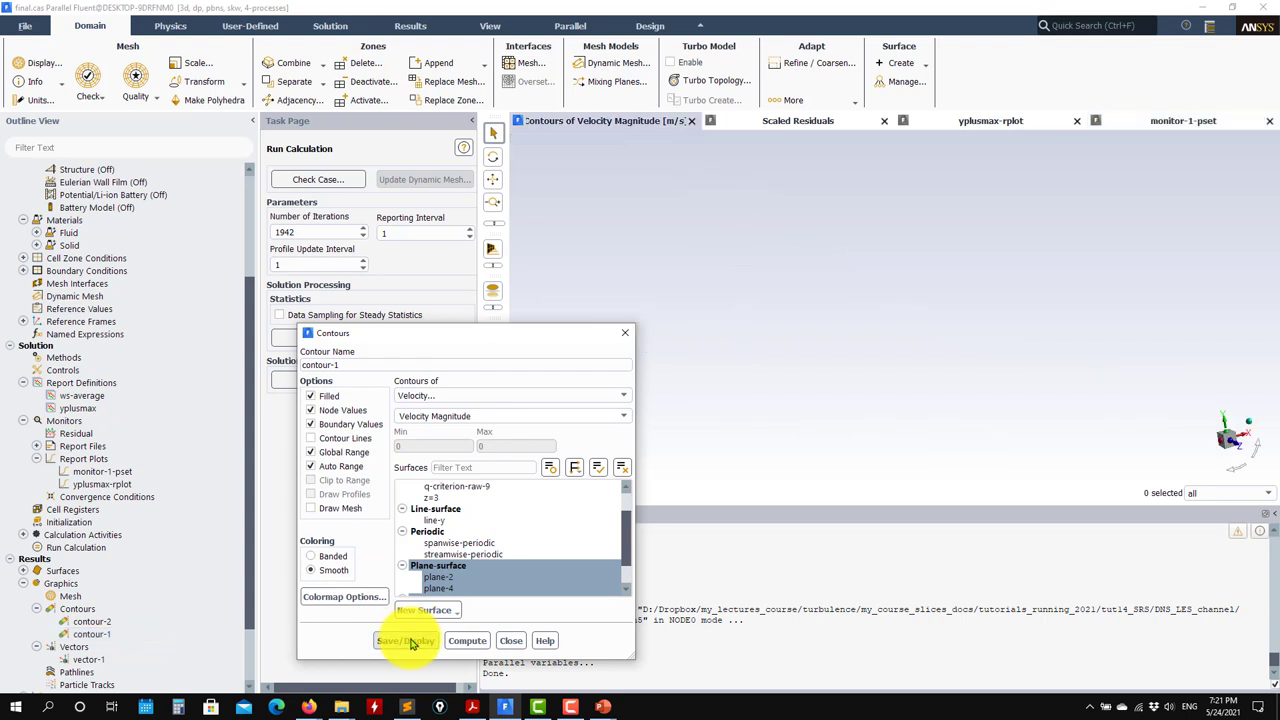
pyautogui.moveTo(899, 385); pyautogui.dragTo(856, 395)
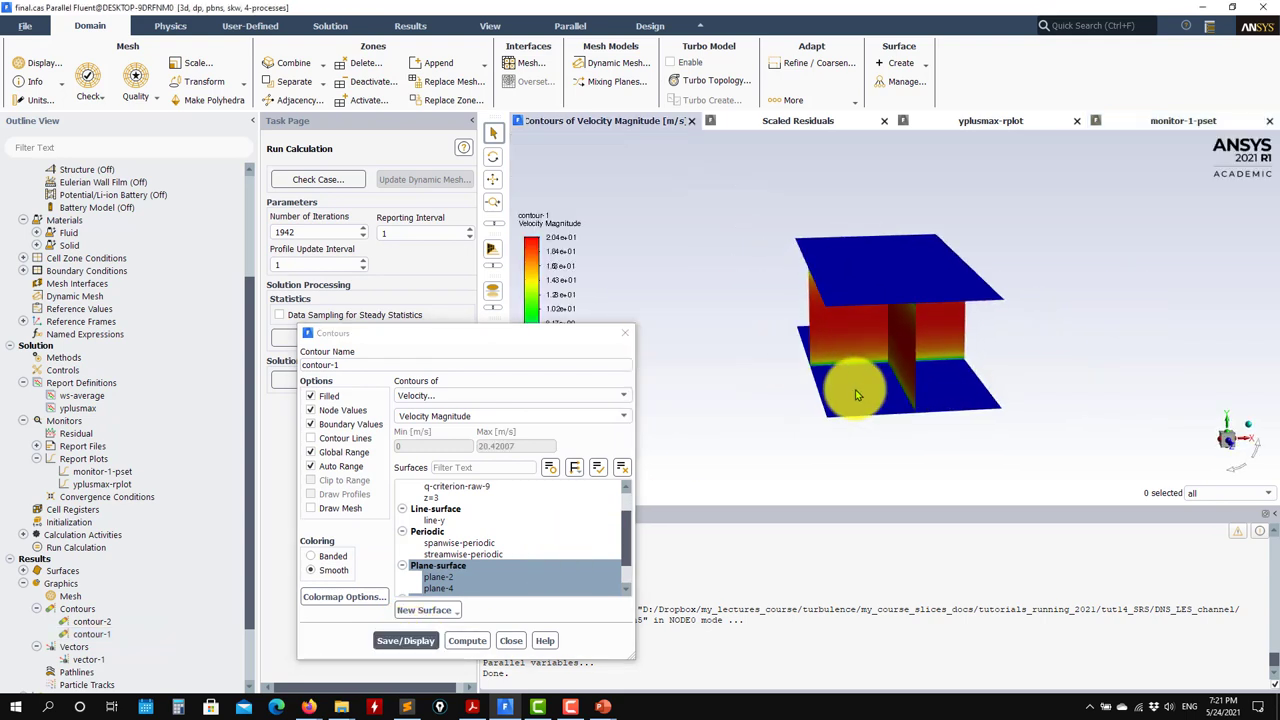
pyautogui.click(515, 642)
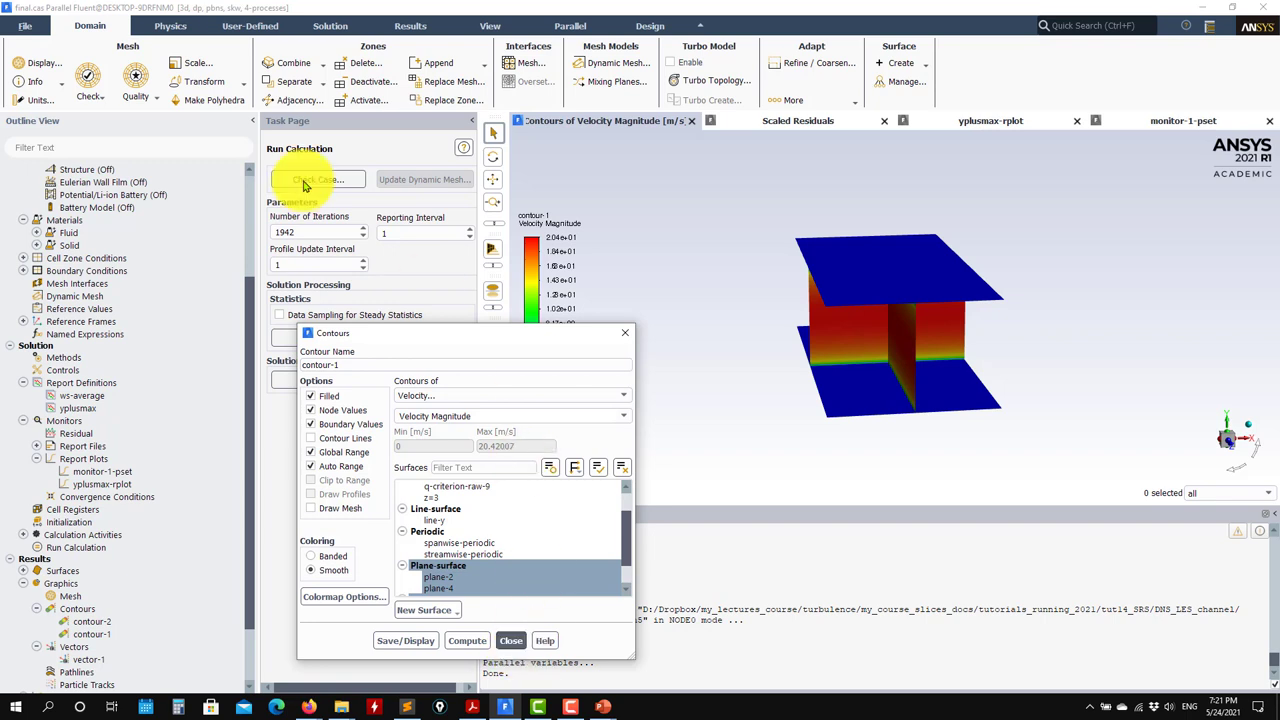
pyautogui.click(511, 640)
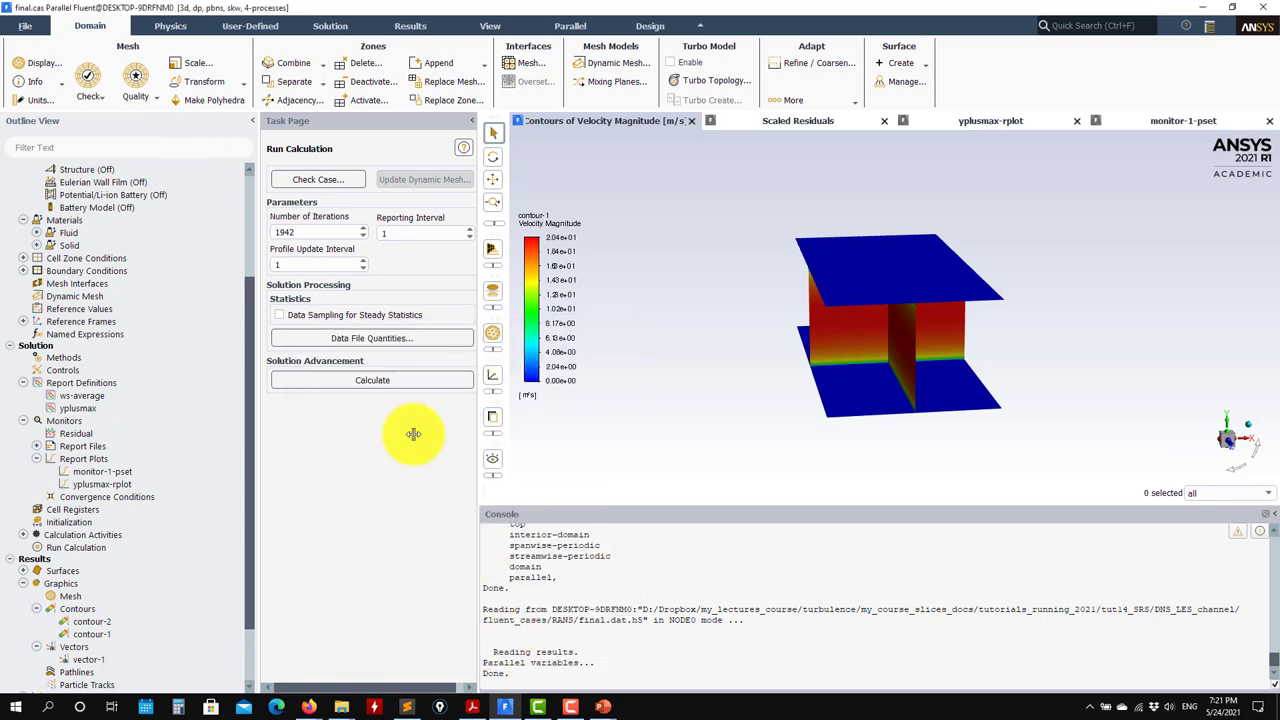
# Write all six fields for the domain zone to interpolation file inter1.ip.
pyautogui.click(27, 28)
pyautogui.click(30, 165)
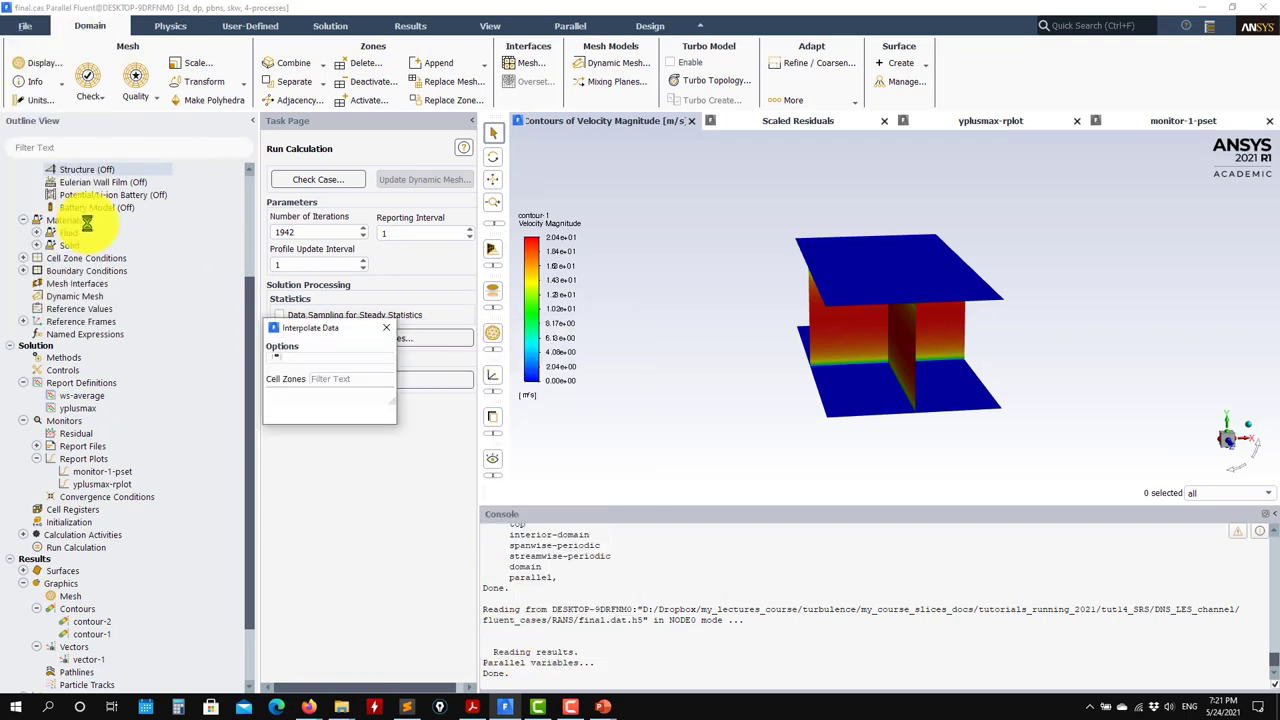
pyautogui.click(300, 375)
pyautogui.moveTo(548, 376); pyautogui.dragTo(580, 523)
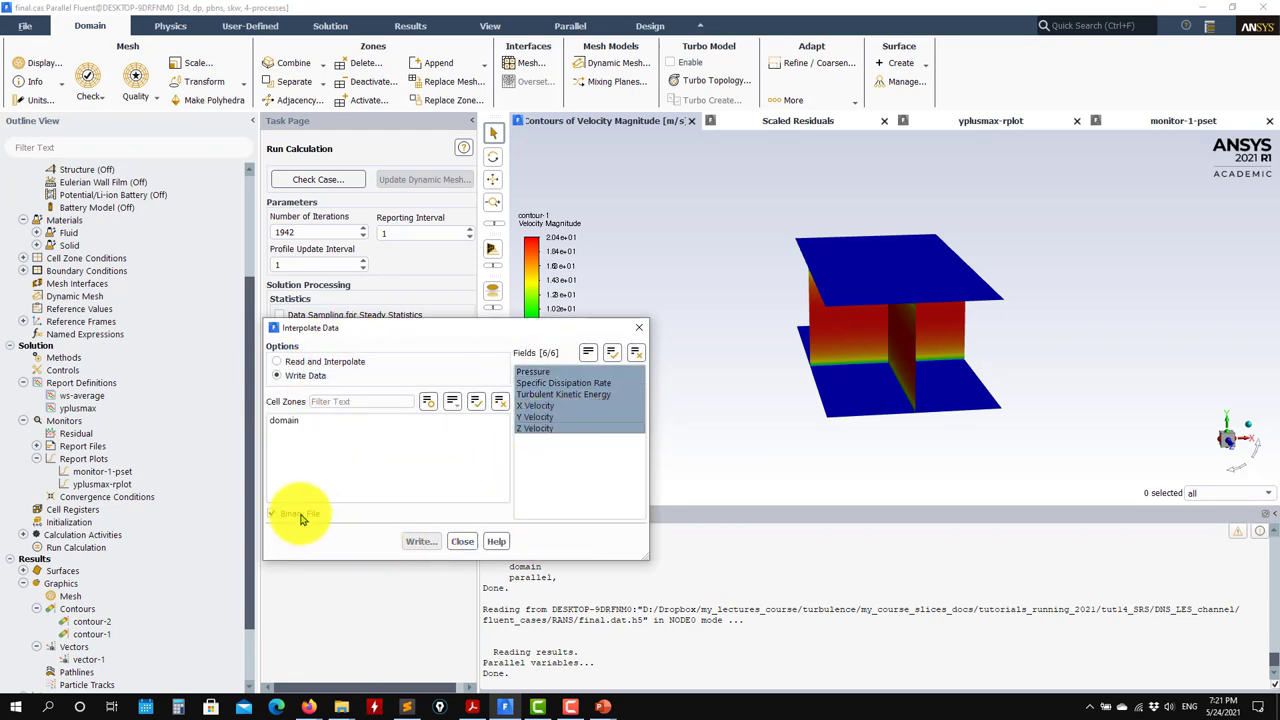
pyautogui.click(283, 420)
pyautogui.click(418, 541)
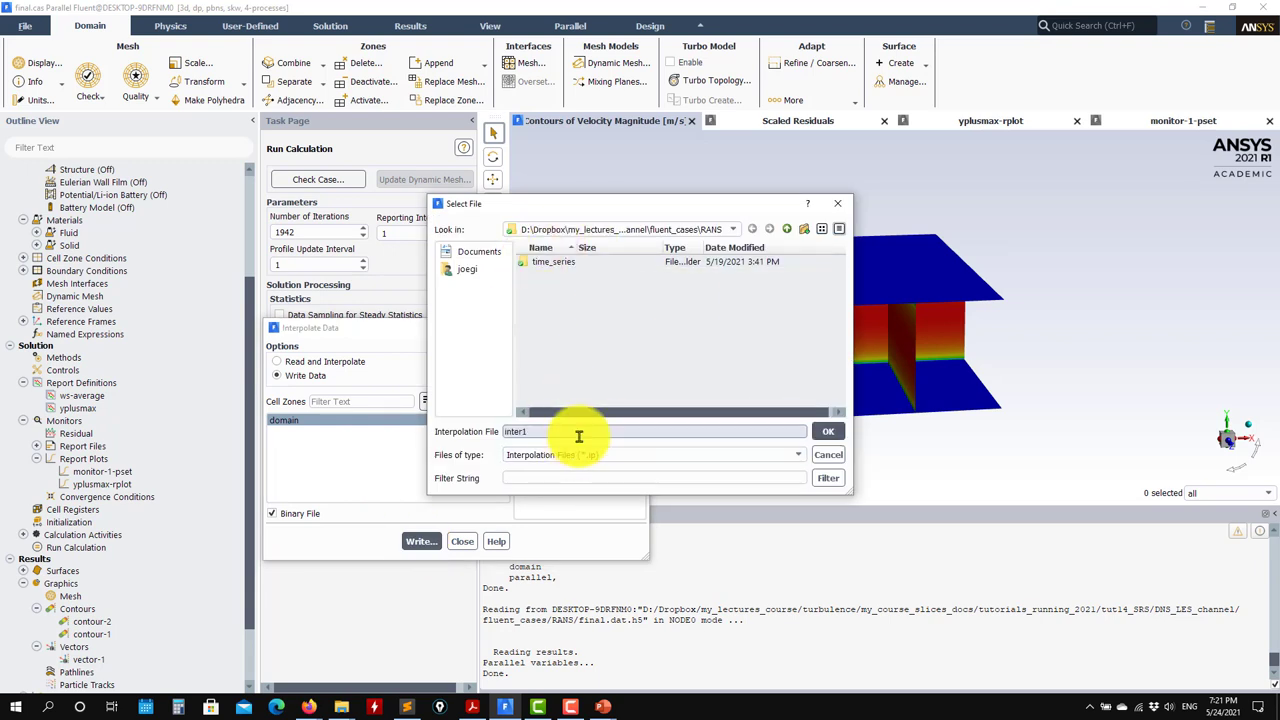
pyautogui.write('inter1')
pyautogui.press('Return')
pyautogui.click(461, 542)
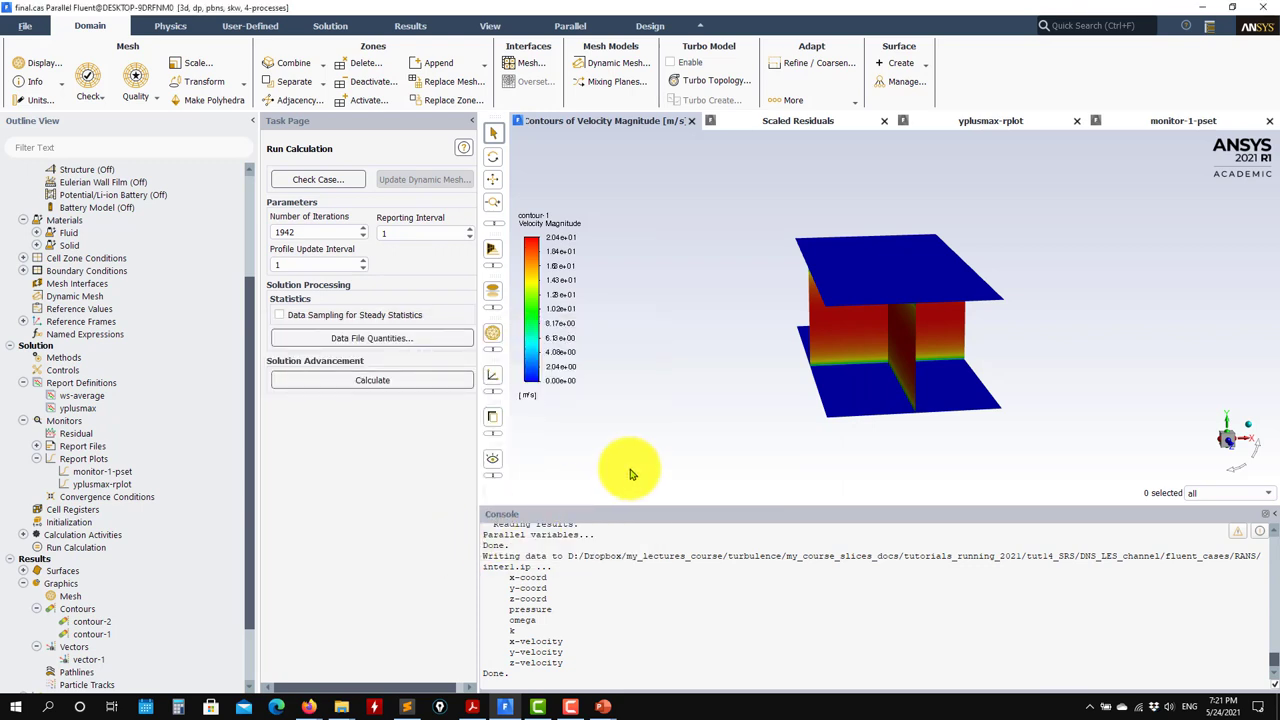
pyautogui.scroll(-2, 127, 563)
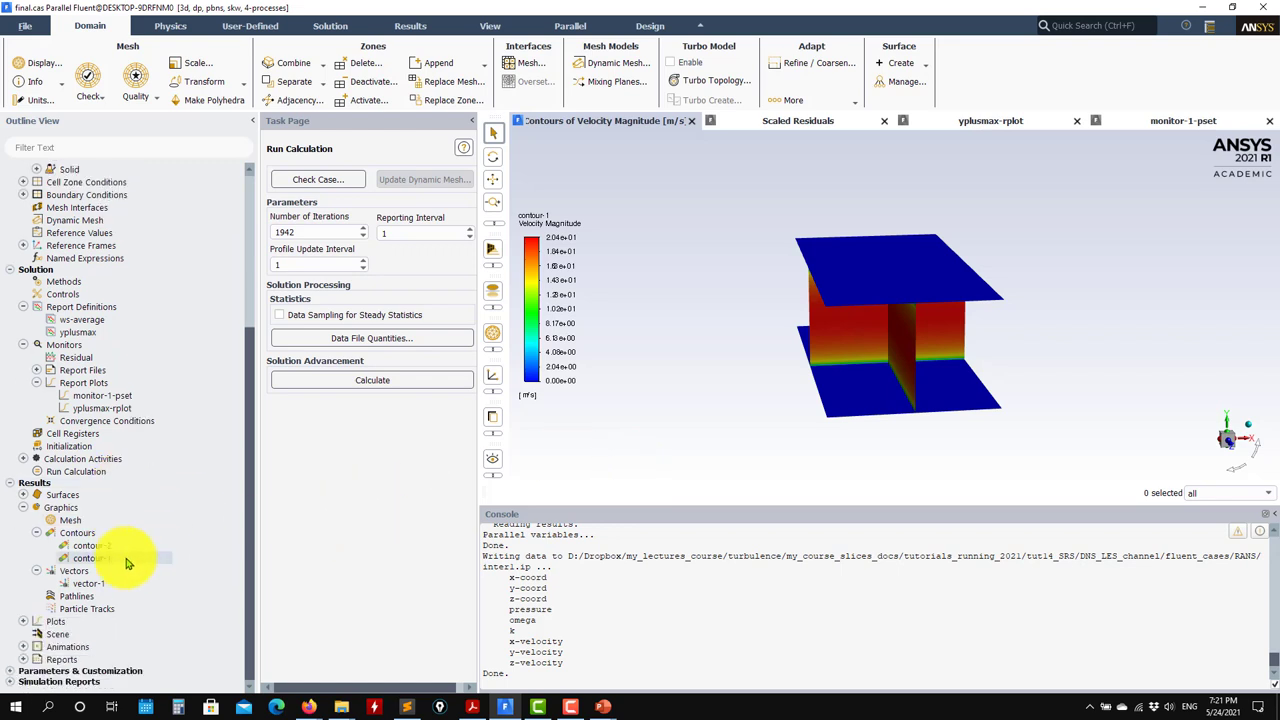
# Rotate the channel contours and back the console out to its top-level prompt.
pyautogui.moveTo(834, 394); pyautogui.dragTo(892, 365)
pyautogui.moveTo(768, 370); pyautogui.dragTo(608, 394)
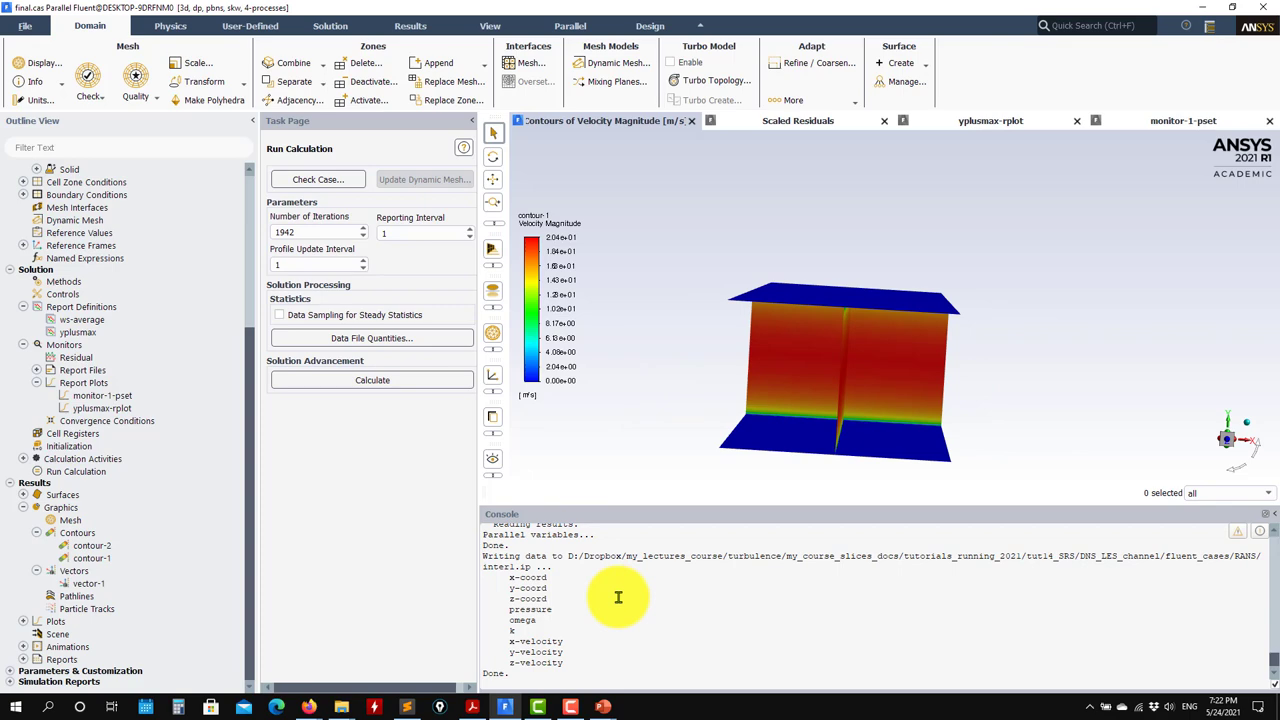
pyautogui.write('/define/boundary-conditions/modify-zones')
pyautogui.press('Return')
pyautogui.write('q')
pyautogui.press('Return')
pyautogui.write('q')
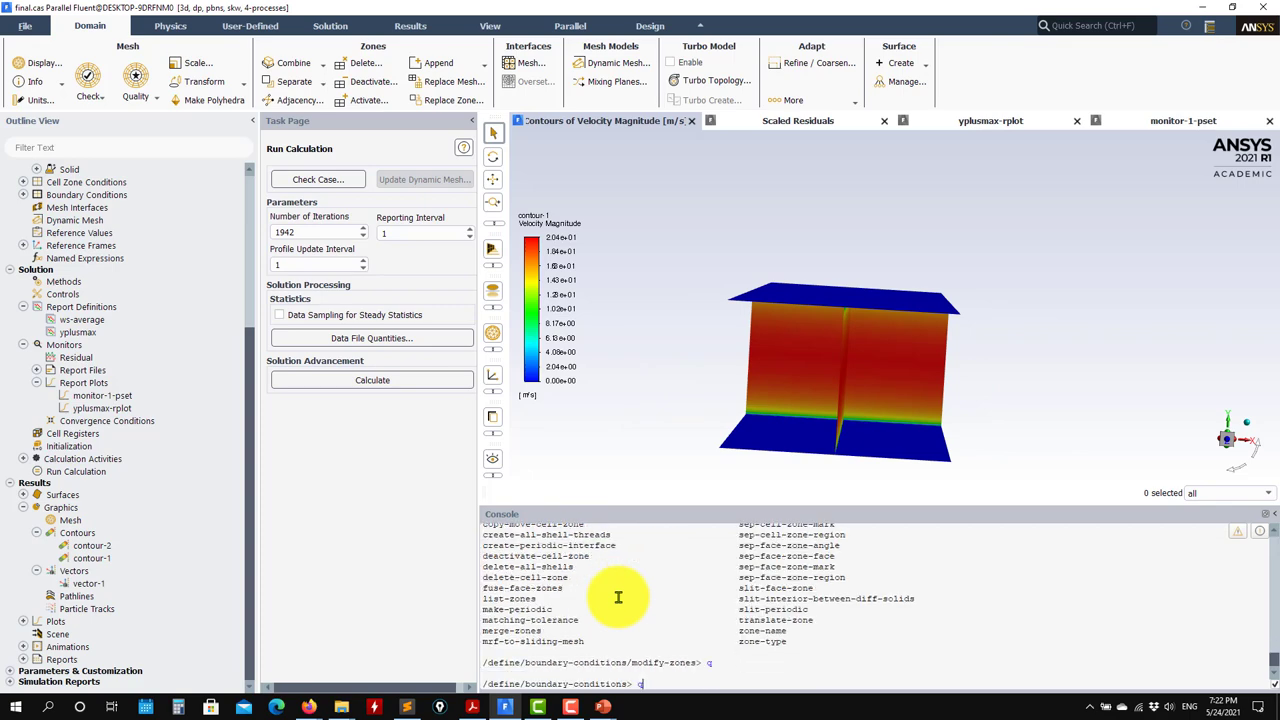
pyautogui.press('Return')
pyautogui.write('q')
pyautogui.press('Return')
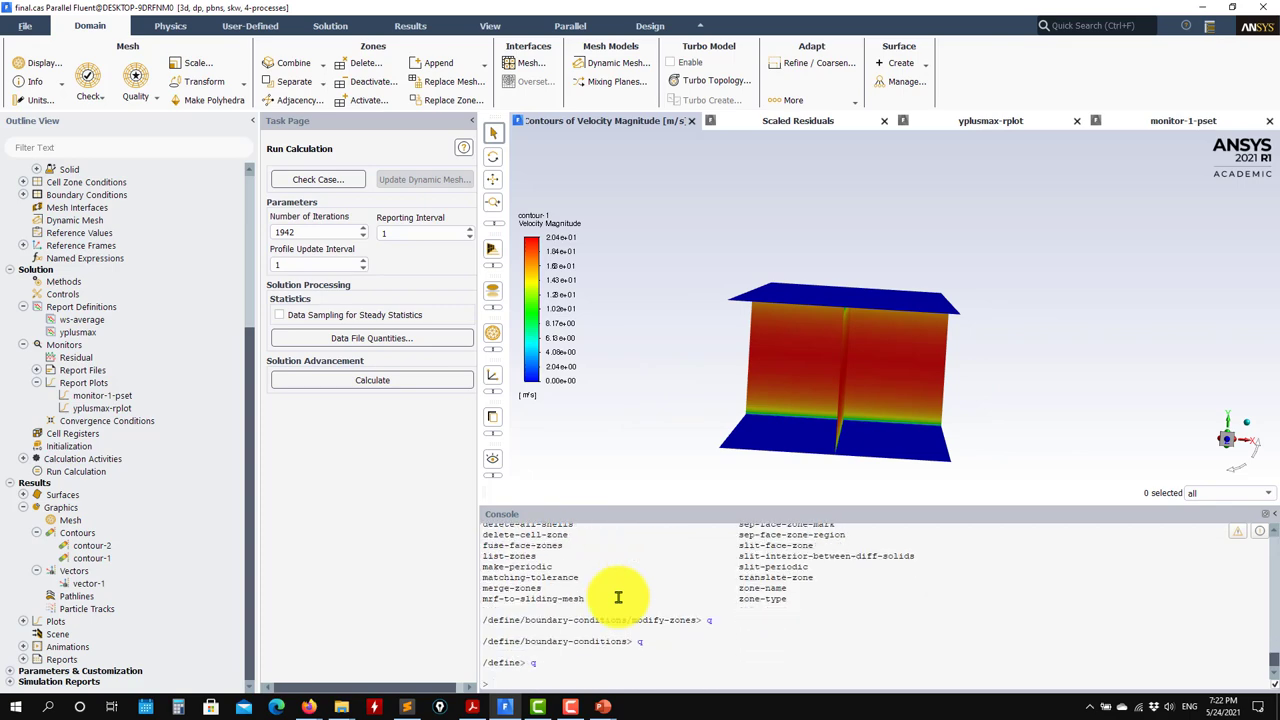
pyautogui.press('Return')
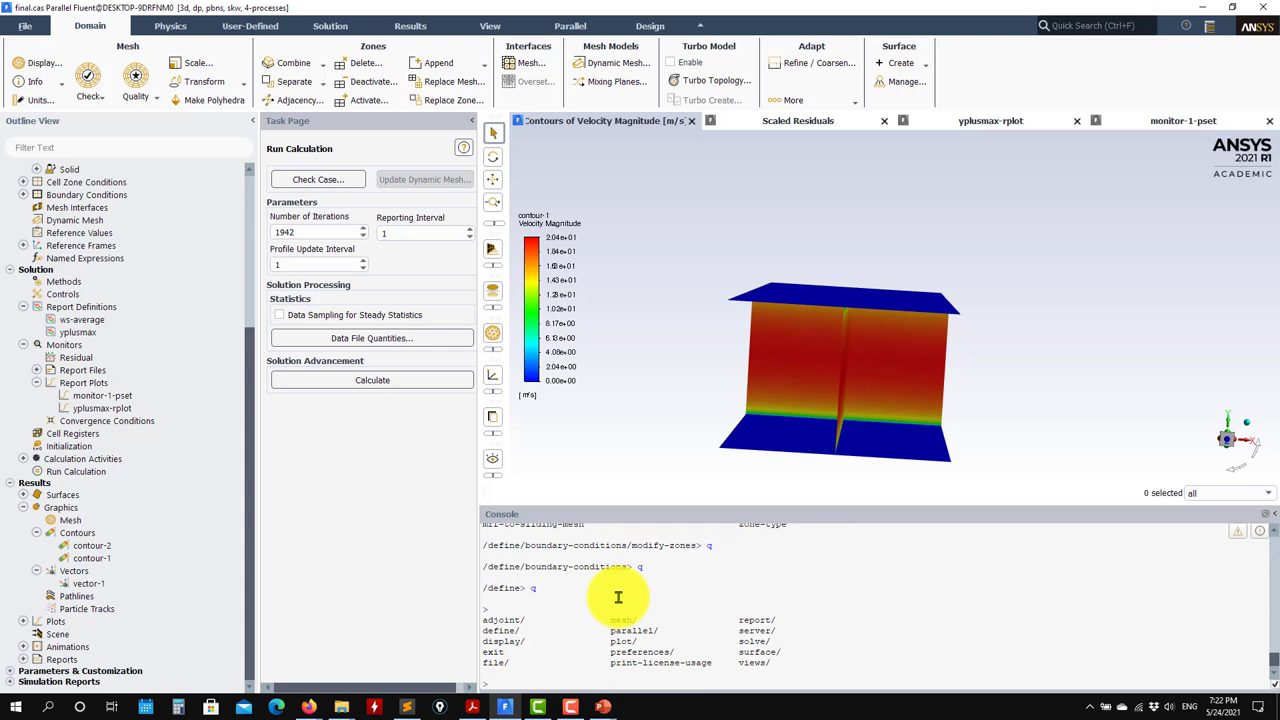
# Enter the /solve/initialize menu and run init-turb-vel-fluctuations.
pyautogui.write('solve')
pyautogui.press('Return')
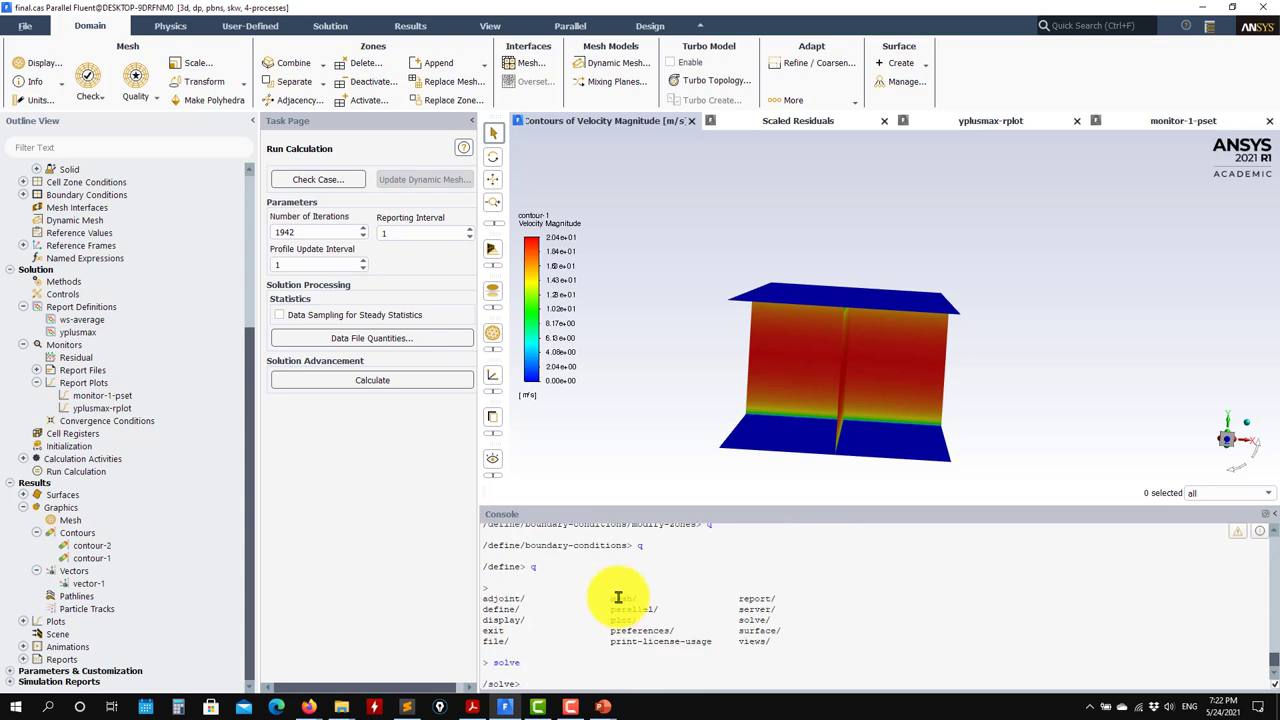
pyautogui.write('init')
pyautogui.press('Return')
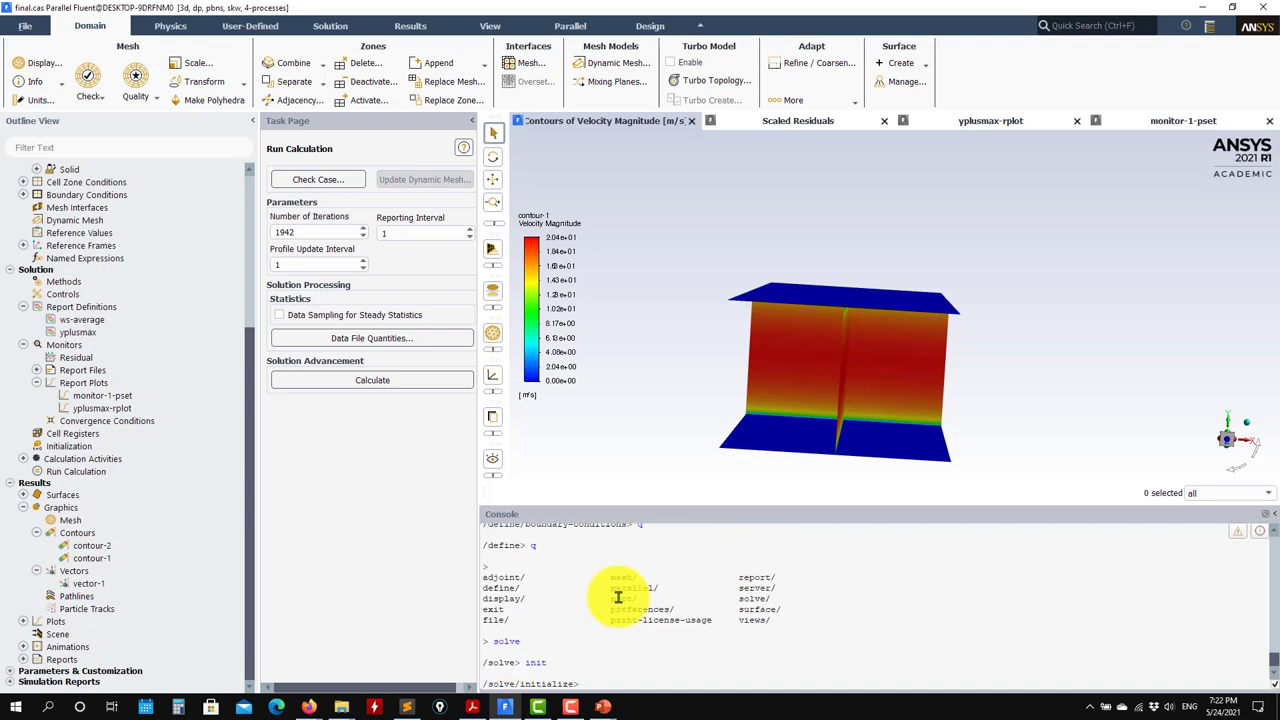
pyautogui.press('Return')
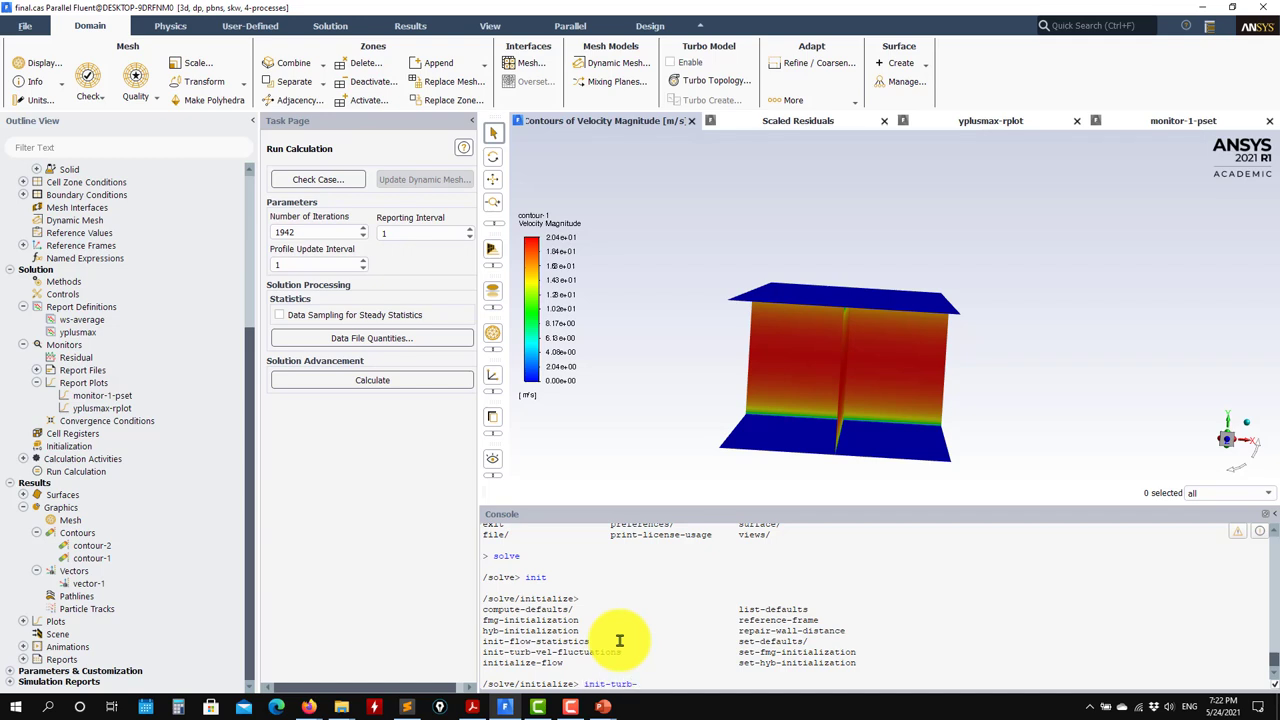
pyautogui.press('Return')
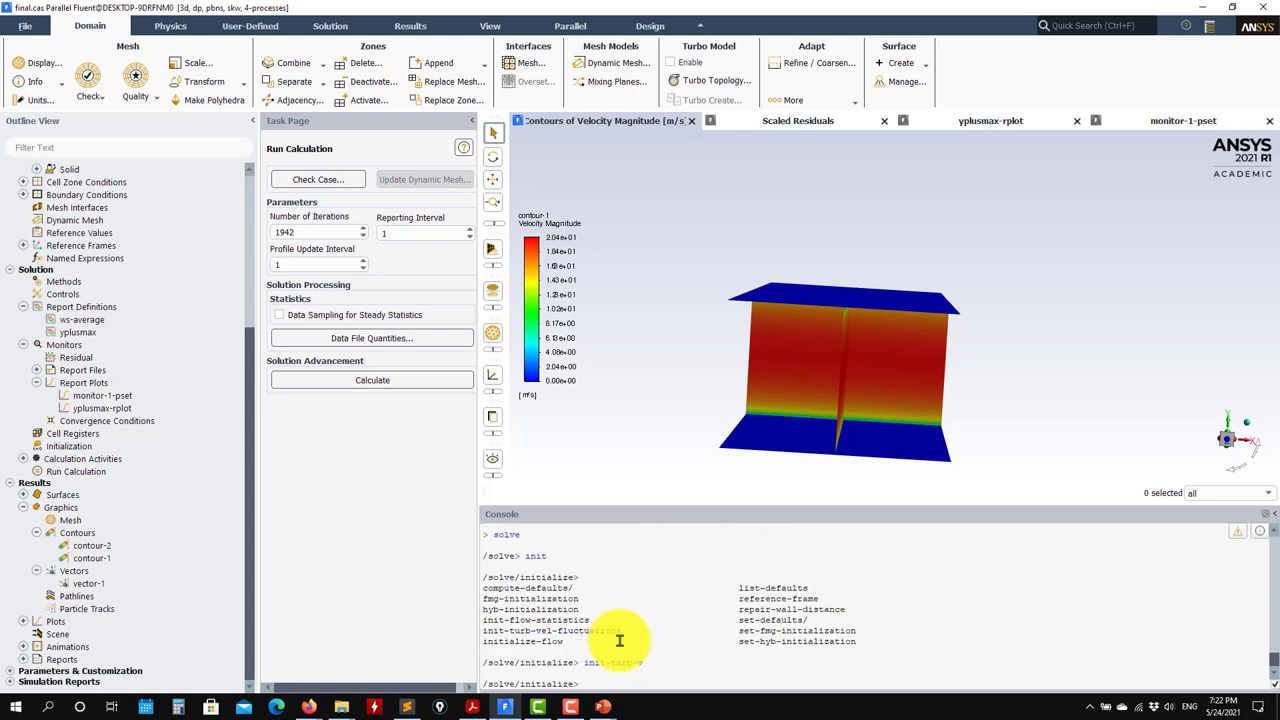
# Redraw contour-1 showing instantaneous velocity fluctuations on plane-2 and plane-4, inspecting it in 3-D.
pyautogui.doubleClick(105, 560)
pyautogui.click(405, 640)
pyautogui.moveTo(844, 404); pyautogui.dragTo(1105, 413)
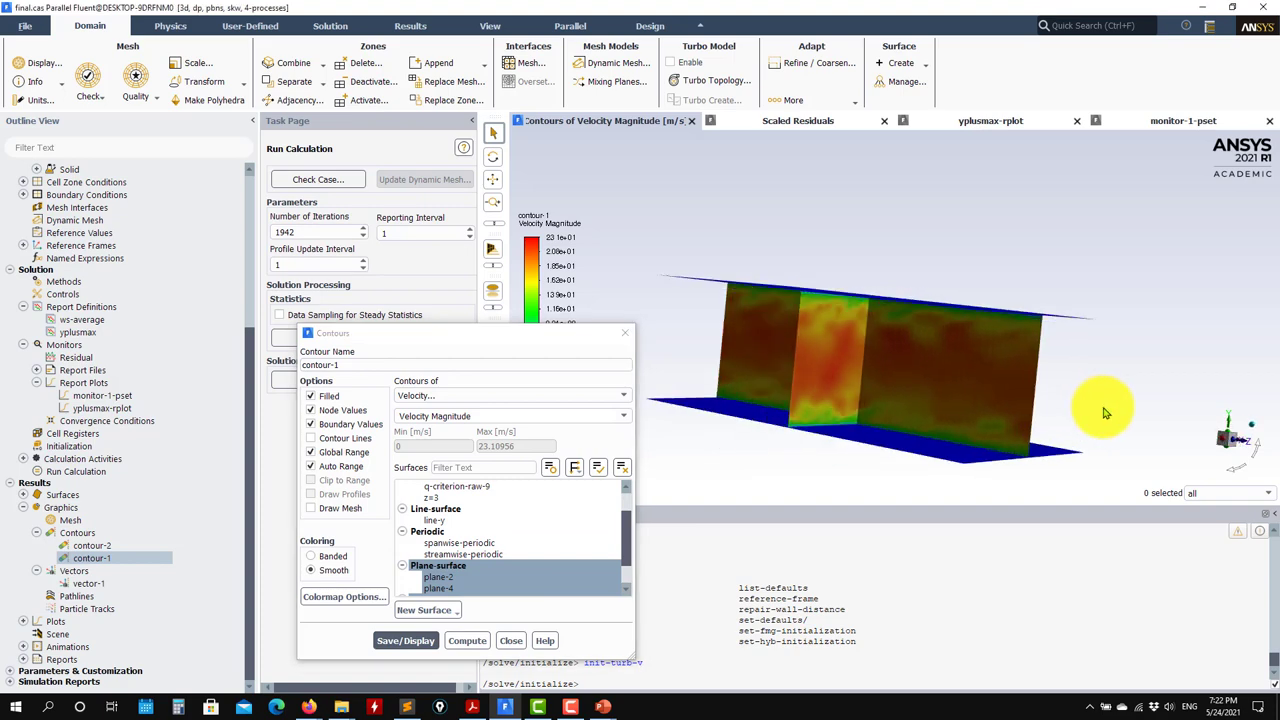
pyautogui.scroll(10, 990, 352)
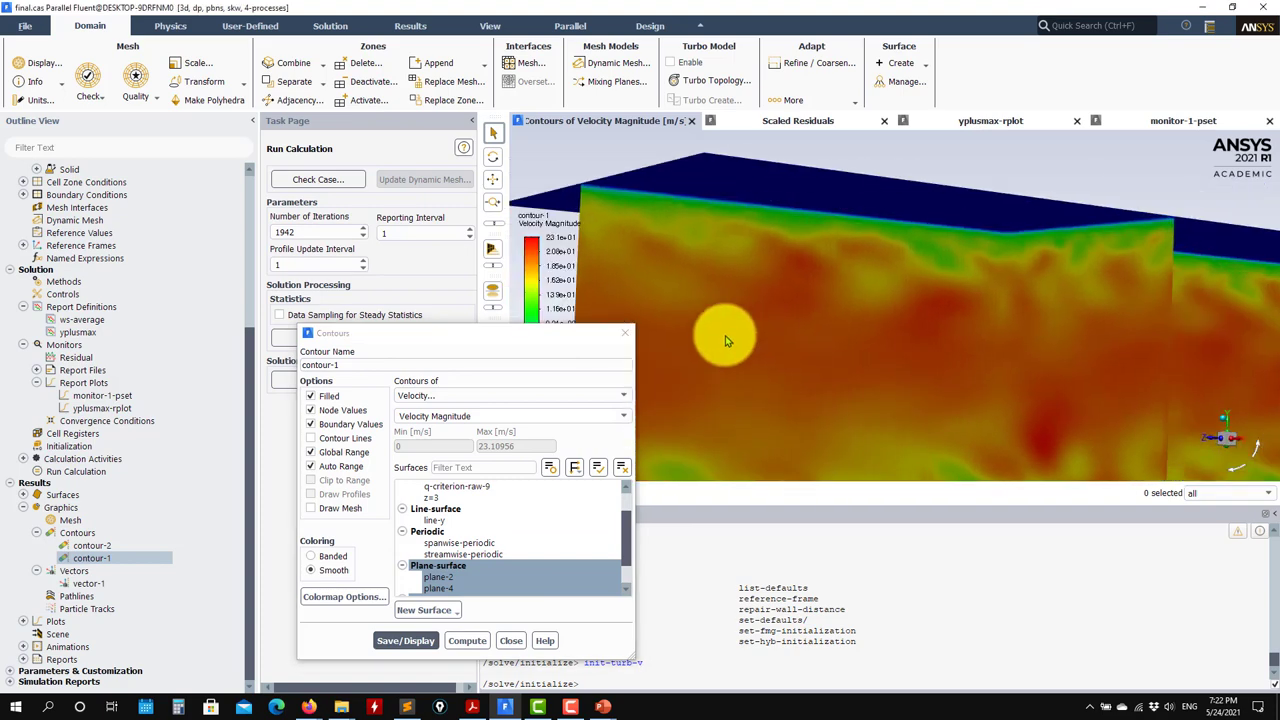
pyautogui.scroll(-5, 894, 366)
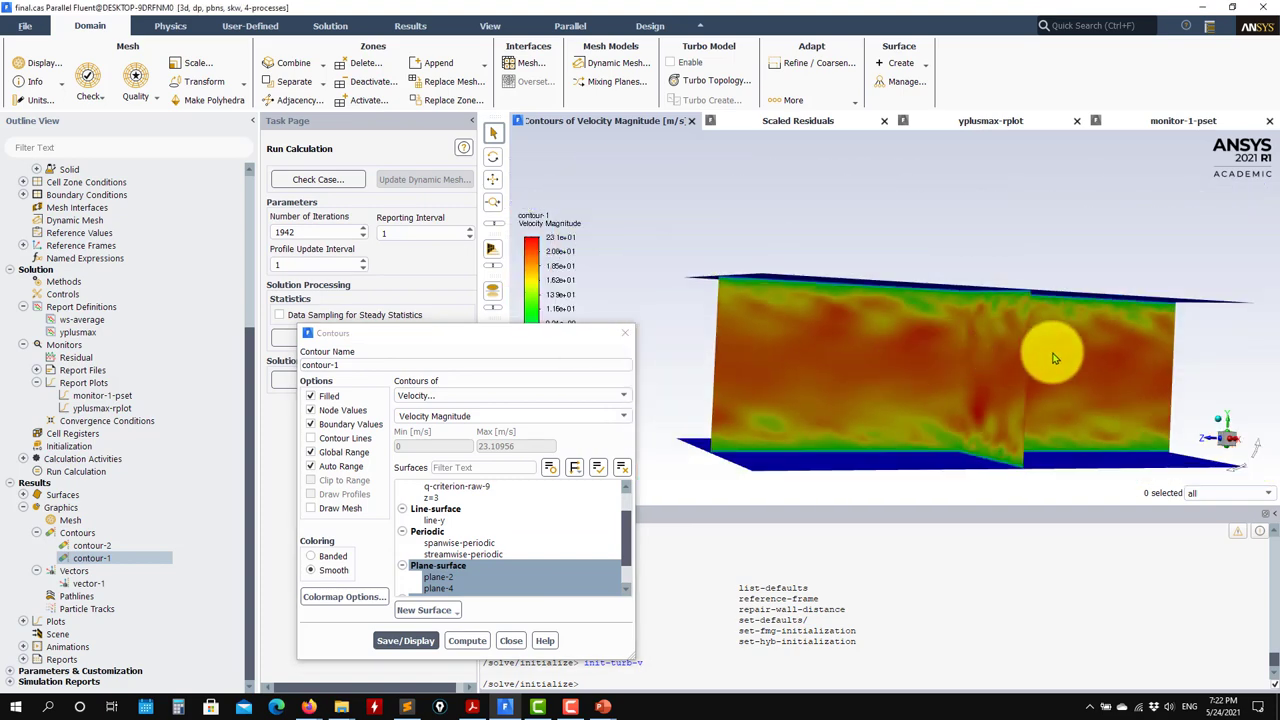
pyautogui.moveTo(1053, 358); pyautogui.dragTo(953, 345)
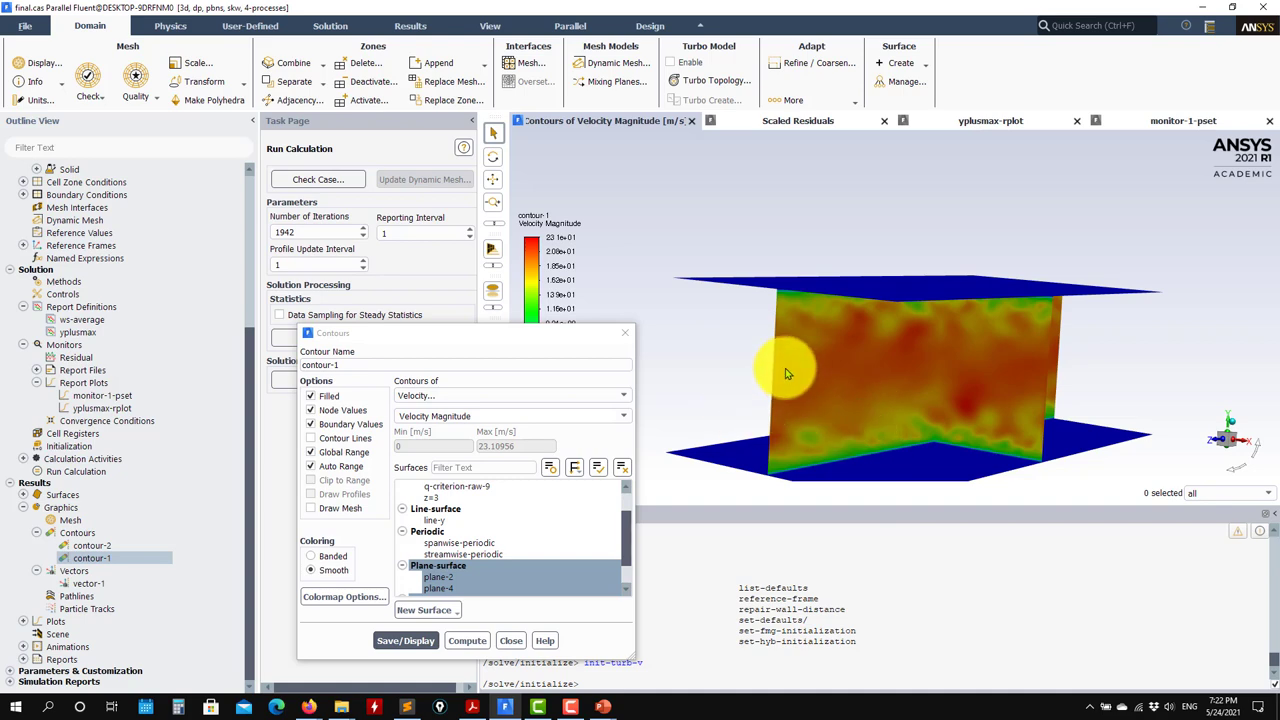
pyautogui.moveTo(786, 367); pyautogui.dragTo(838, 388)
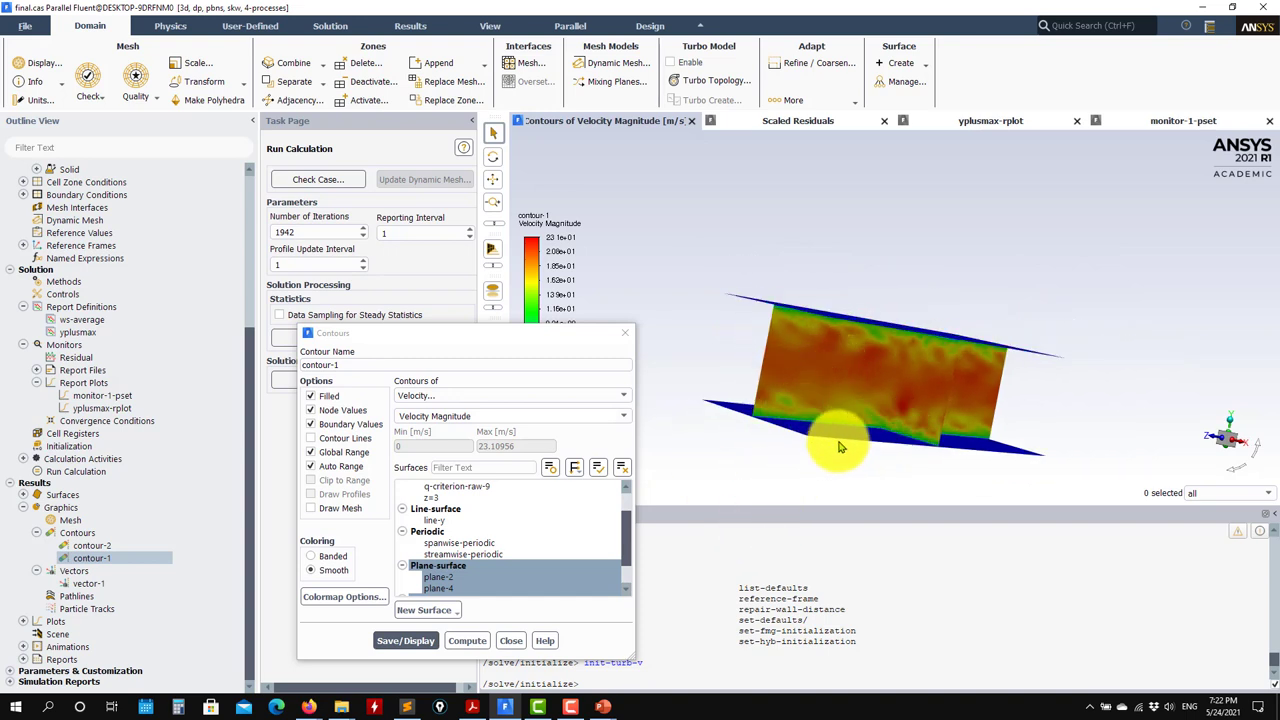
pyautogui.click(512, 641)
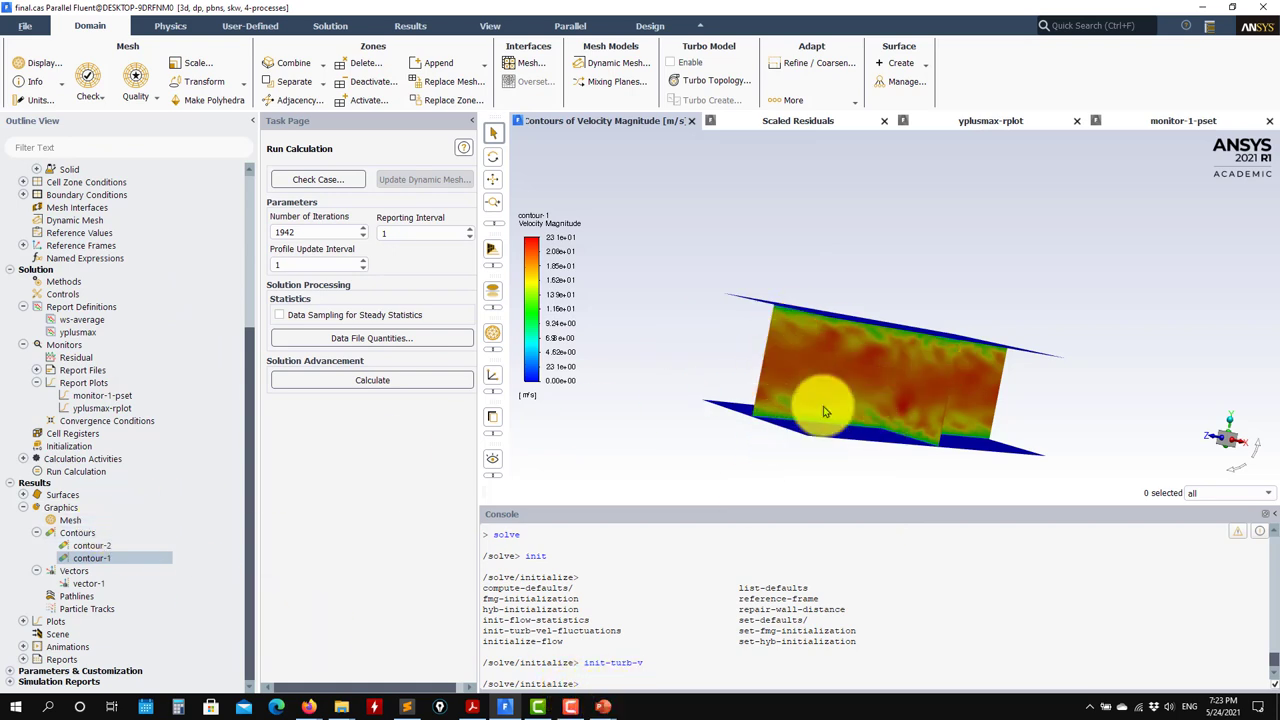
pyautogui.moveTo(825, 411); pyautogui.dragTo(110, 575)
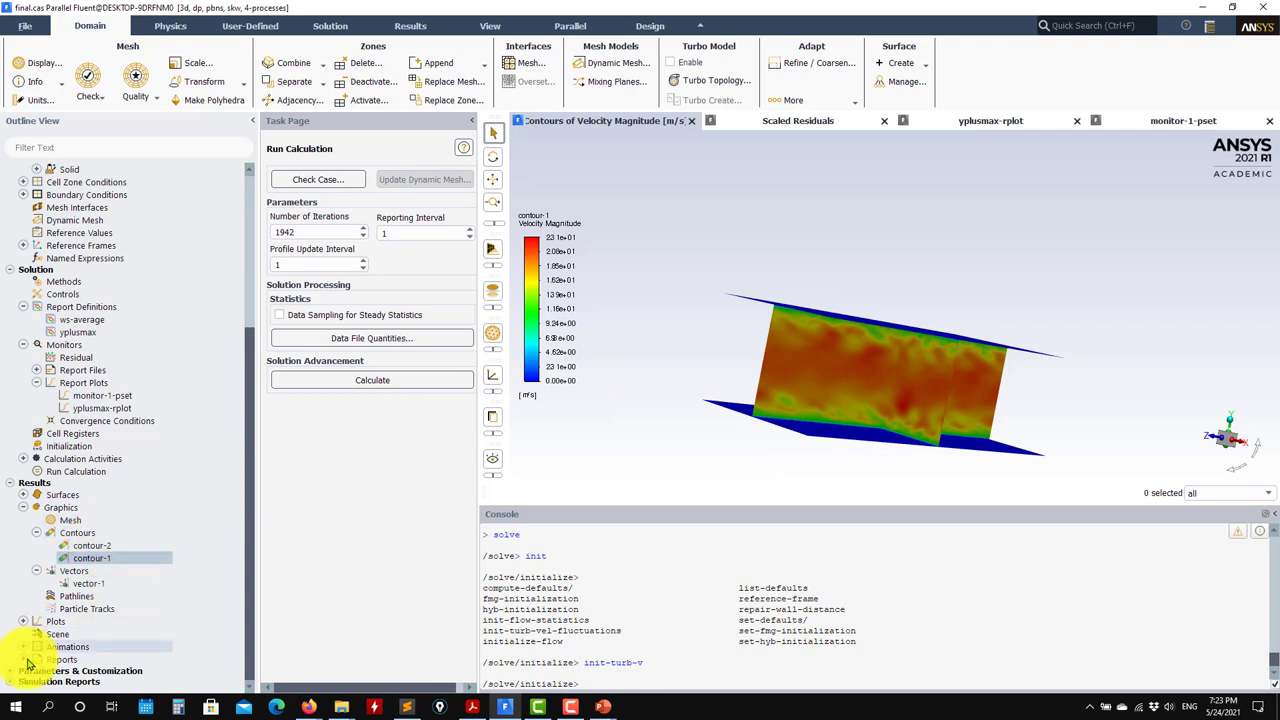
pyautogui.doubleClick(88, 630)
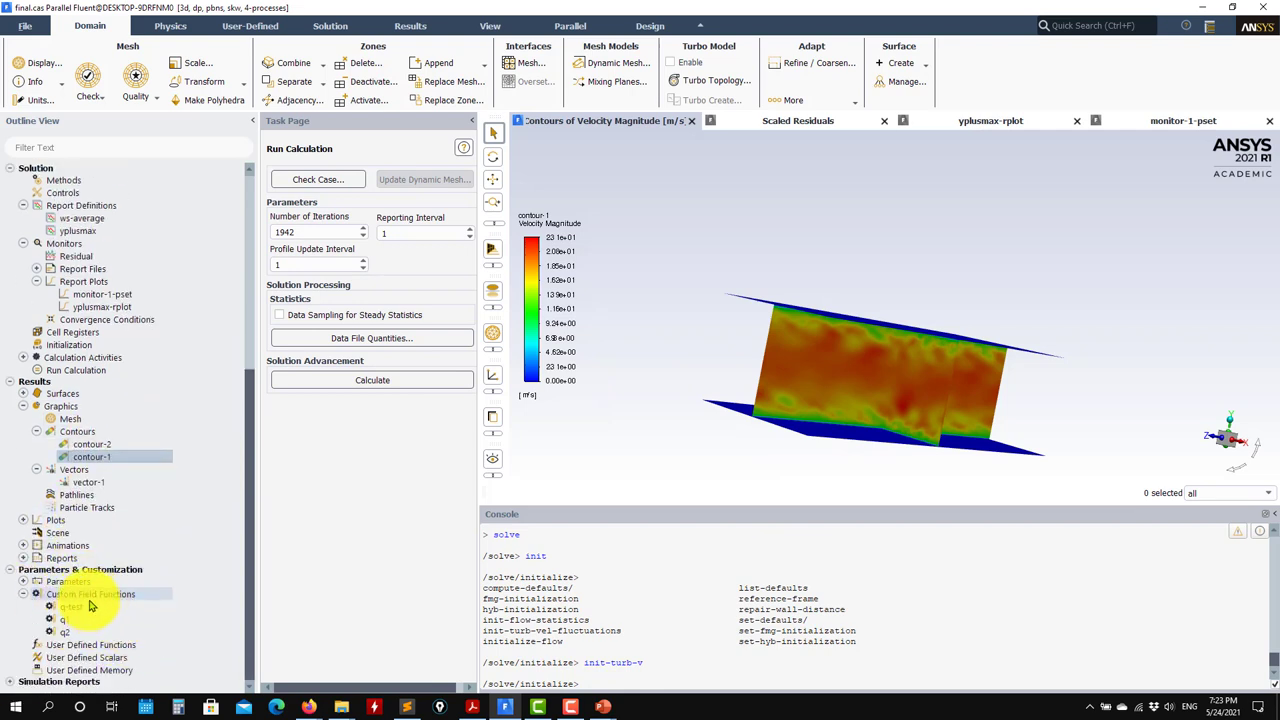
# Discard the unsaved case and read final.cas.h5 from the fluent_cases\URANS folder.
pyautogui.click(25, 28)
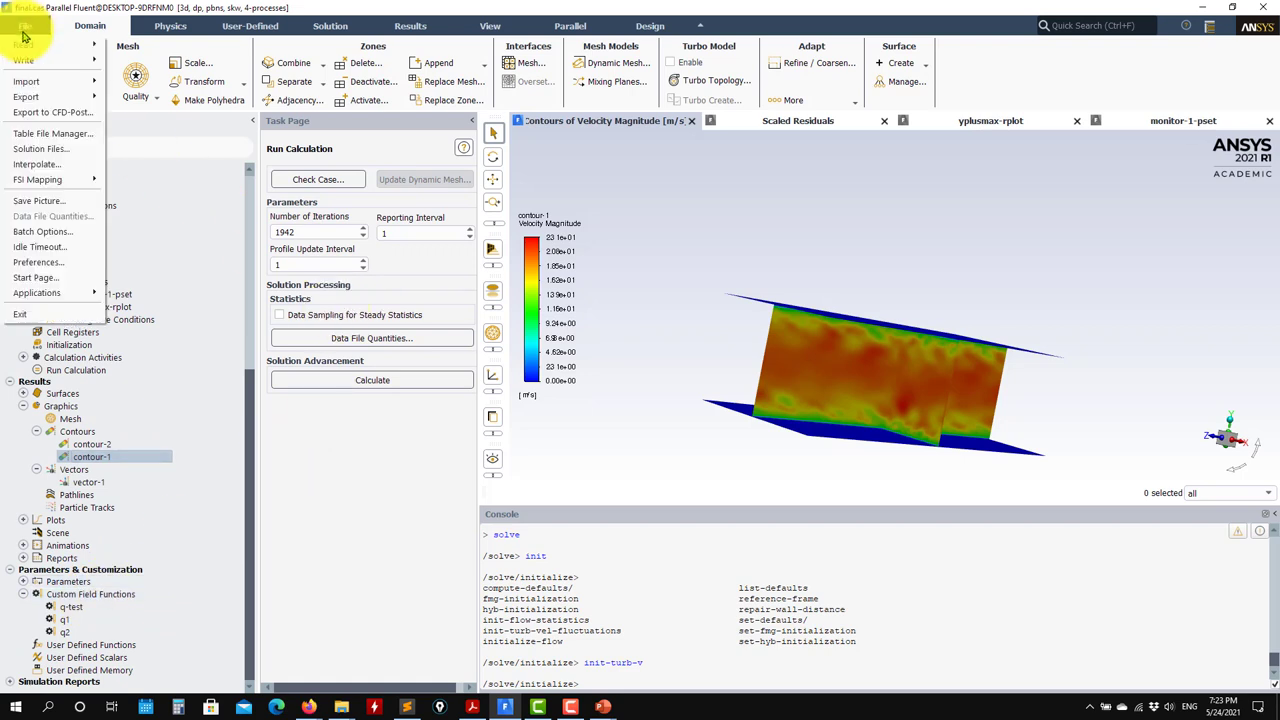
pyautogui.moveTo(25, 47)
pyautogui.click(135, 62)
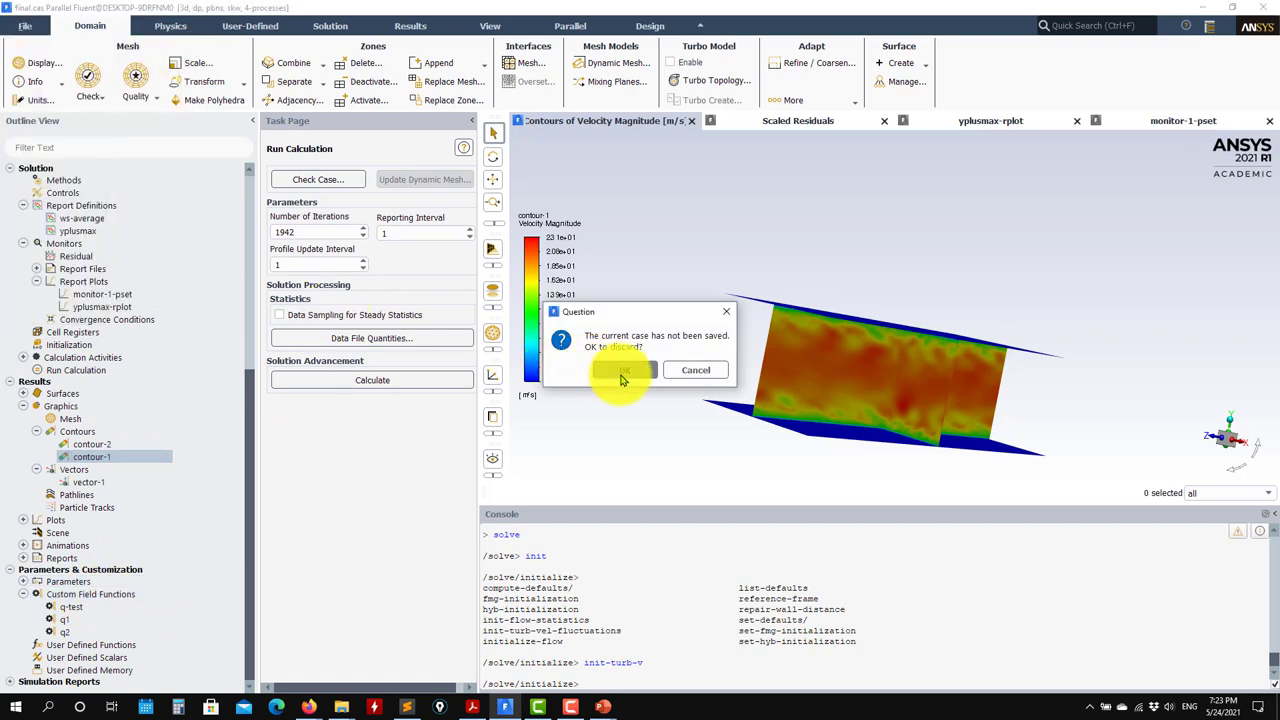
pyautogui.click(620, 369)
pyautogui.click(786, 229)
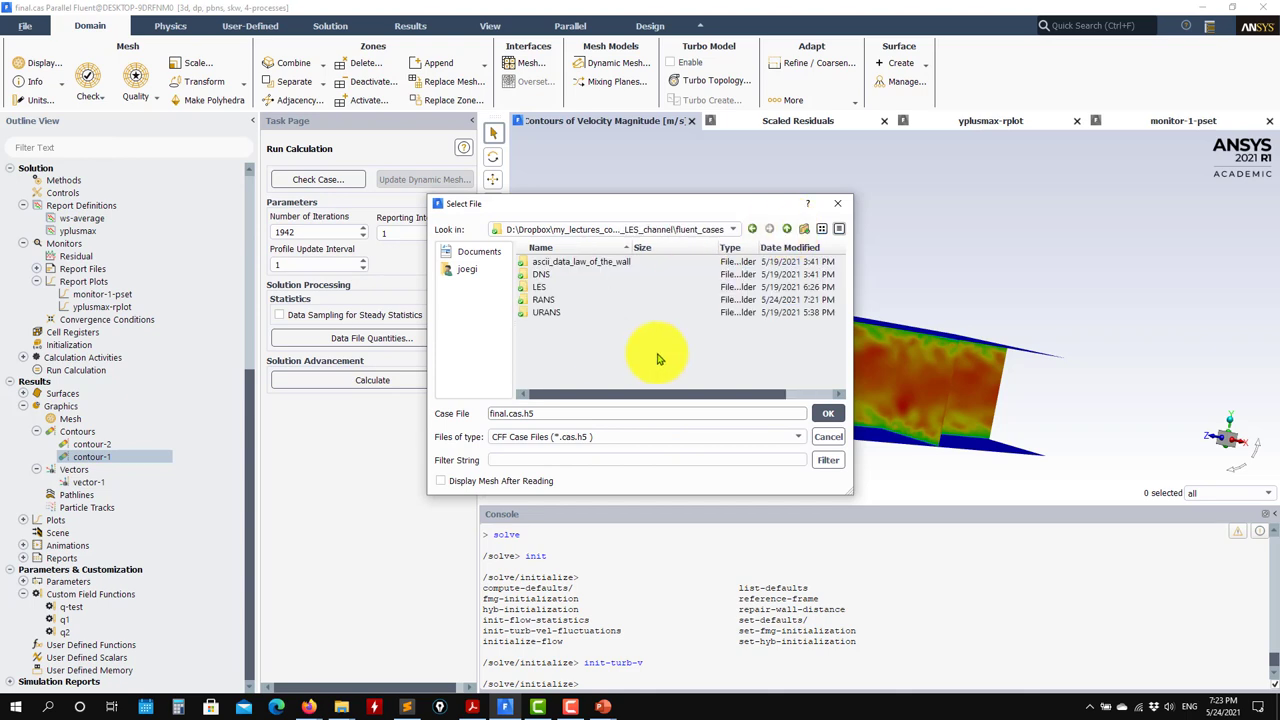
pyautogui.doubleClick(545, 313)
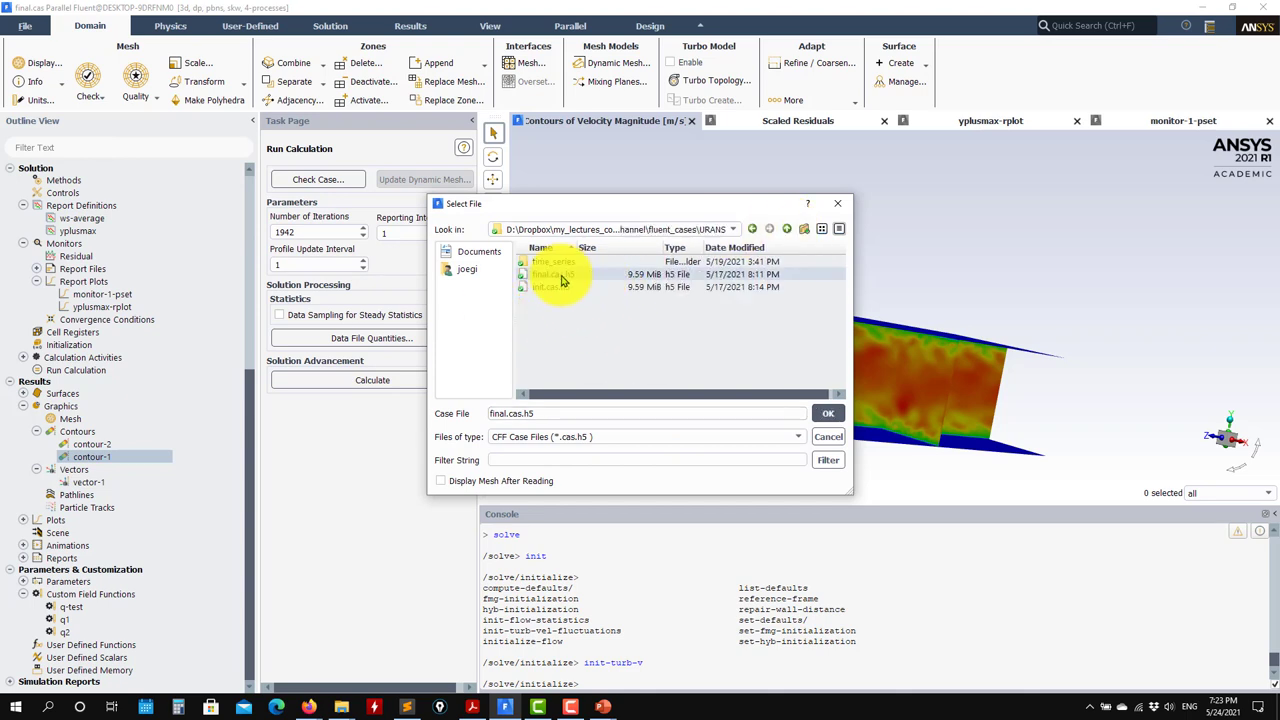
pyautogui.click(826, 413)
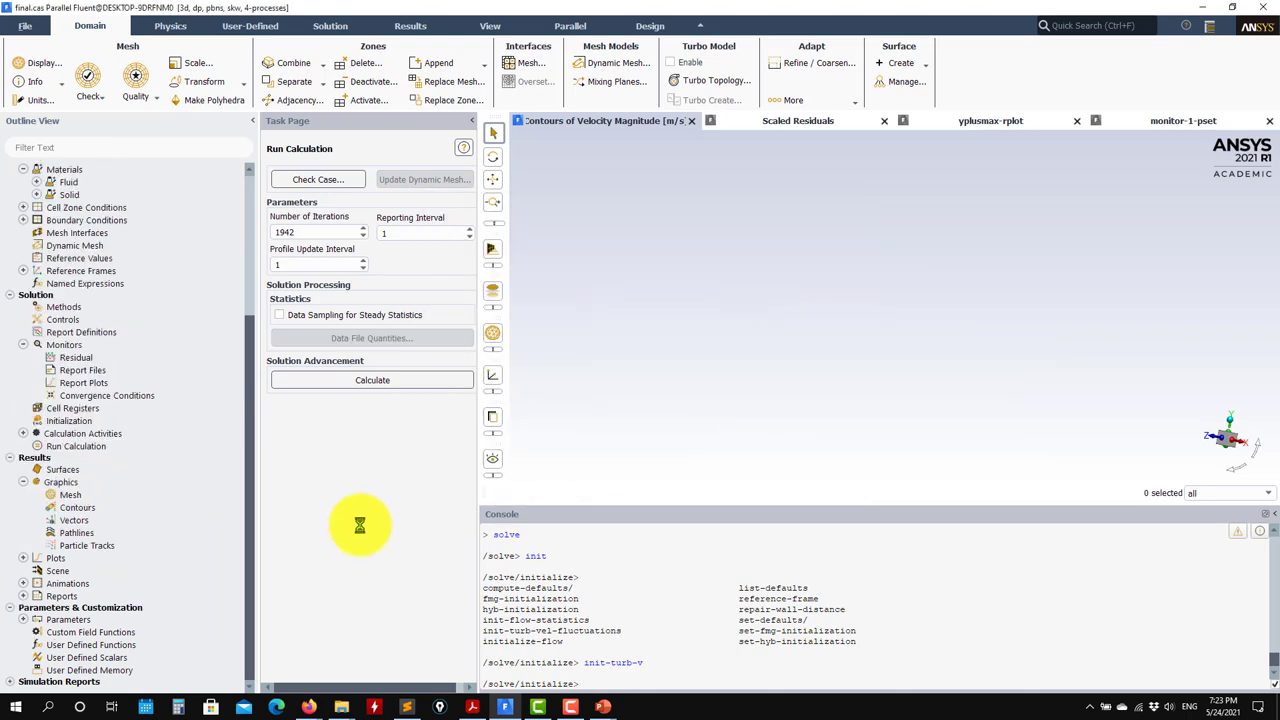
# Copy wf.out and yplusmax-rfile.out from URANS\time_series into the URANS folder, then go back to Fluent.
pyautogui.moveTo(343, 697)
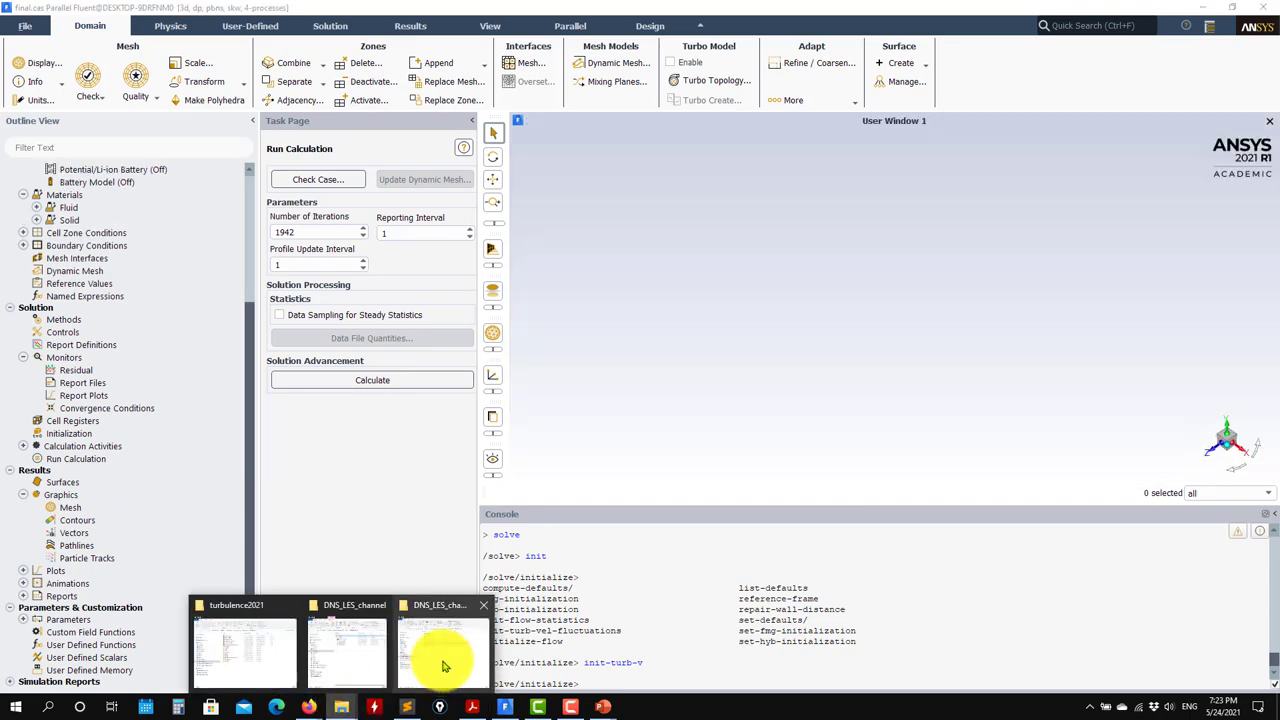
pyautogui.click(434, 503)
pyautogui.doubleClick(535, 178)
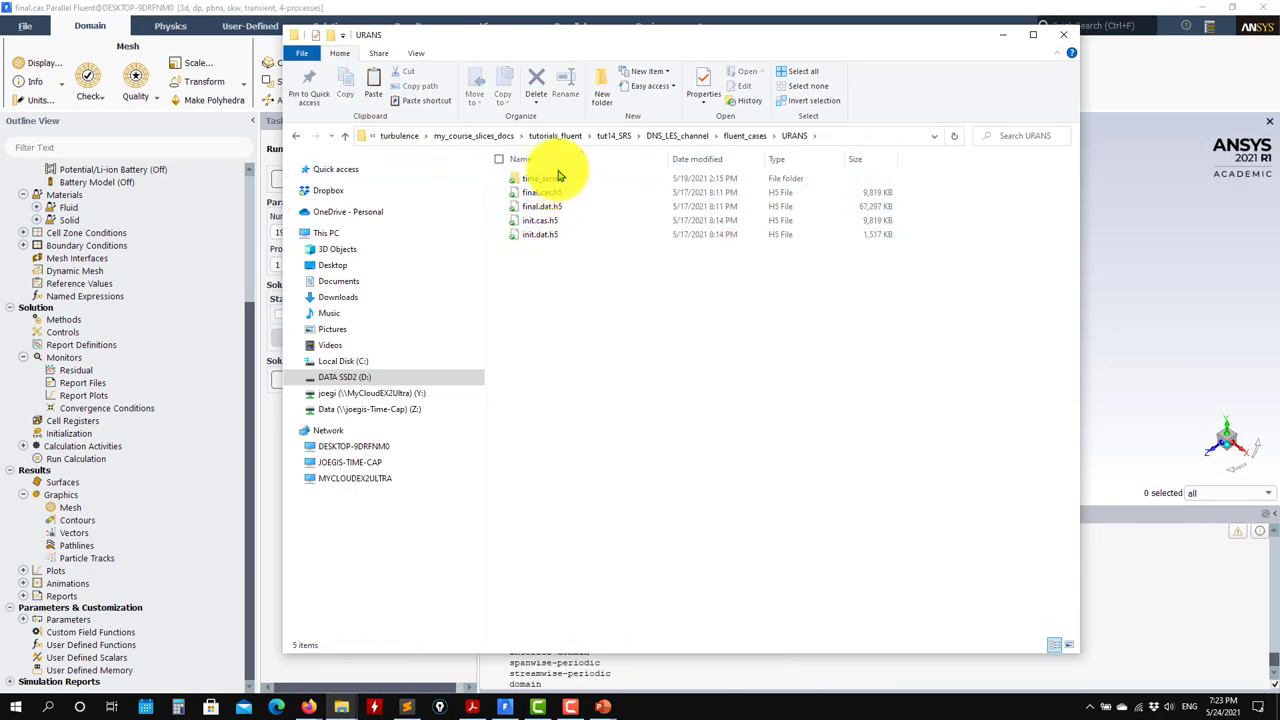
pyautogui.doubleClick(555, 178)
pyautogui.moveTo(690, 275); pyautogui.dragTo(510, 168)
pyautogui.rightClick(540, 181)
pyautogui.click(572, 401)
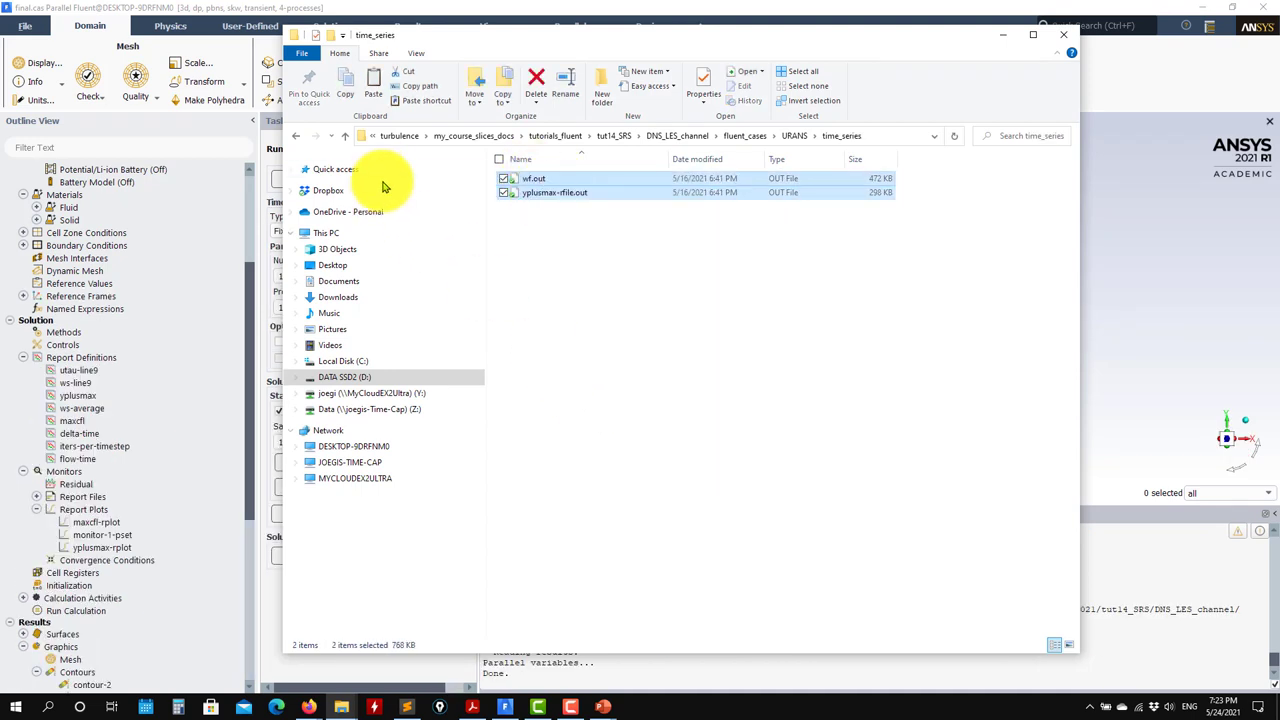
pyautogui.click(345, 135)
pyautogui.click(558, 325)
pyautogui.rightClick(557, 322)
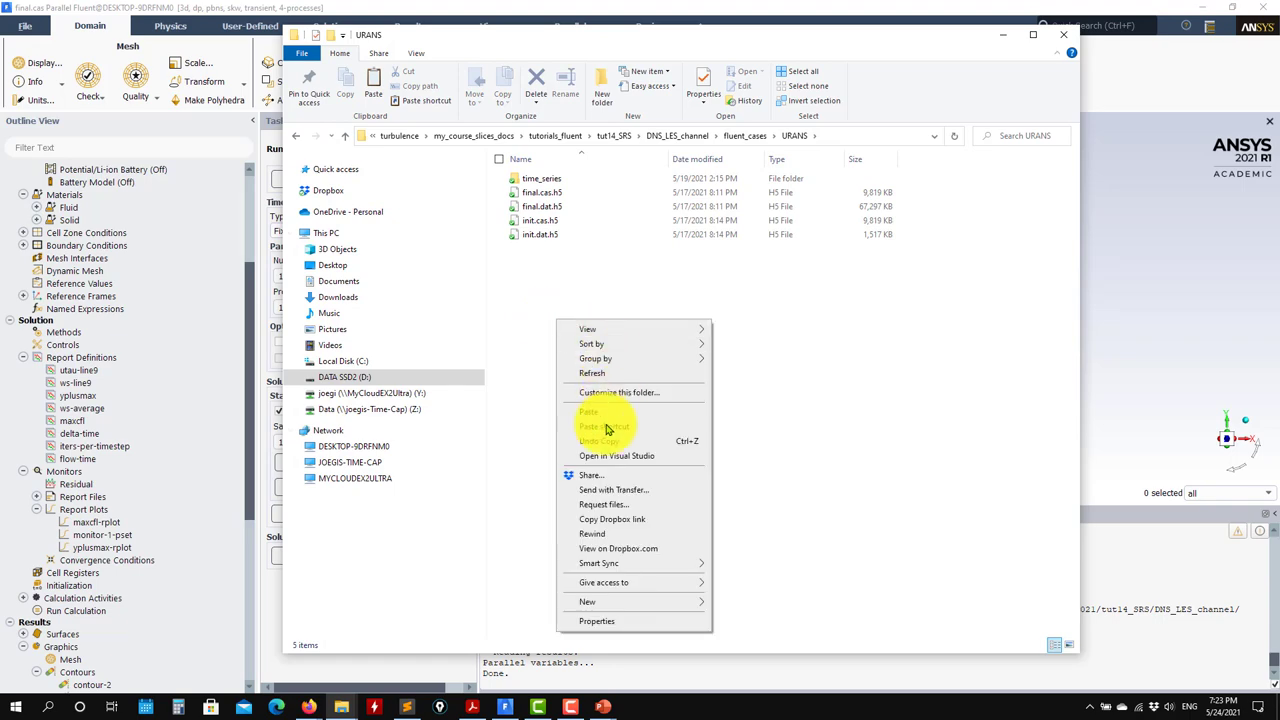
pyautogui.click(608, 408)
pyautogui.click(790, 5)
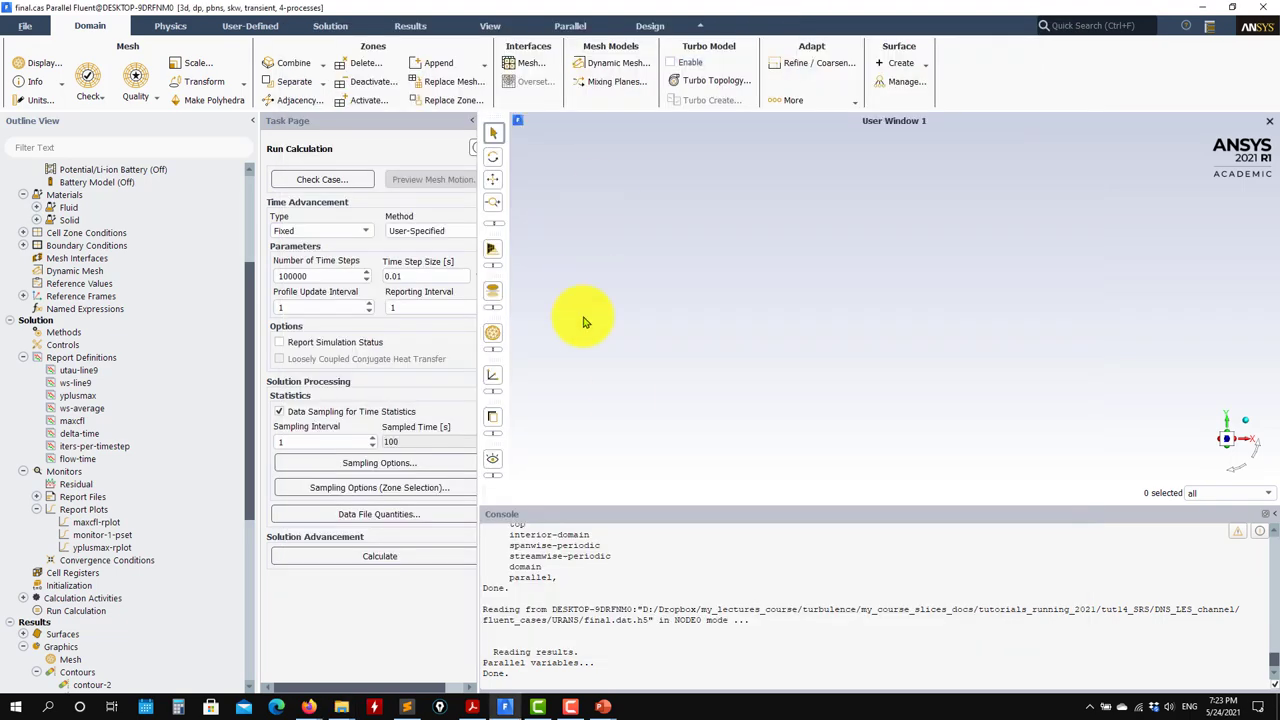
# Display contour-1 as unsteady-statistics mean velocity magnitude on plane-2 and plane-4, rotating the planes into view.
pyautogui.scroll(-3, 120, 520)
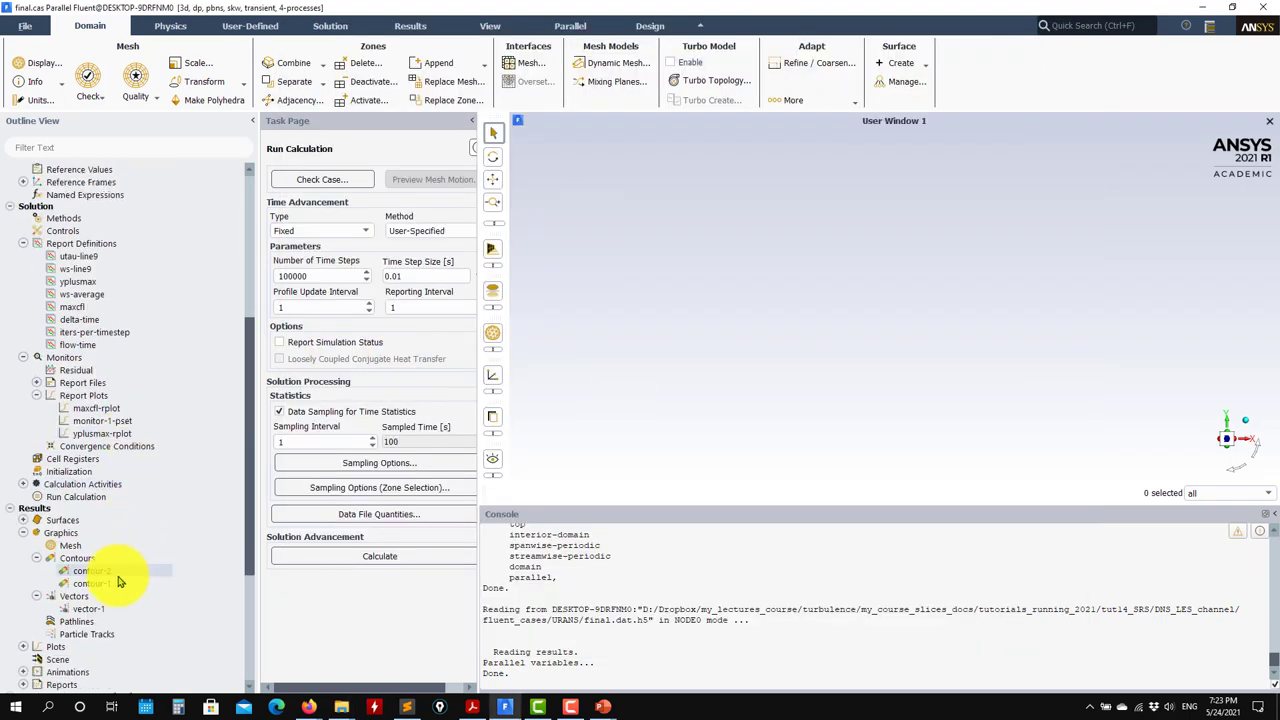
pyautogui.doubleClick(100, 585)
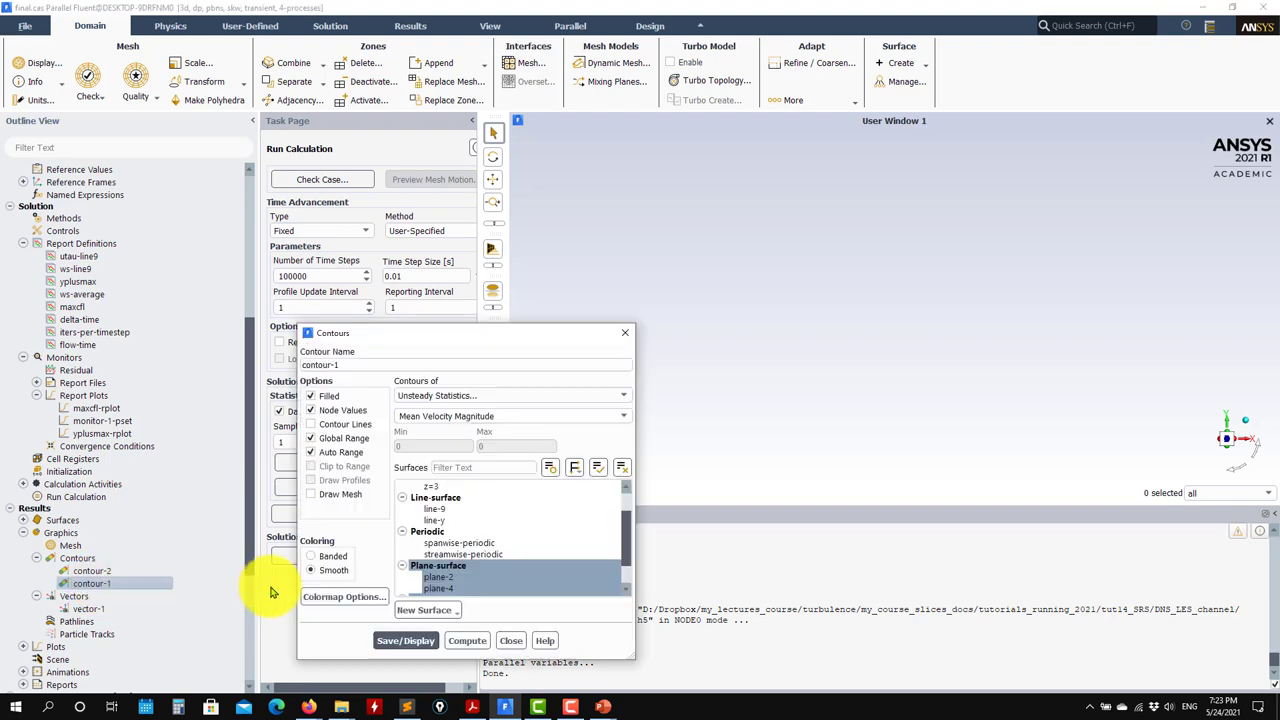
pyautogui.click(405, 640)
pyautogui.moveTo(803, 361); pyautogui.dragTo(606, 360)
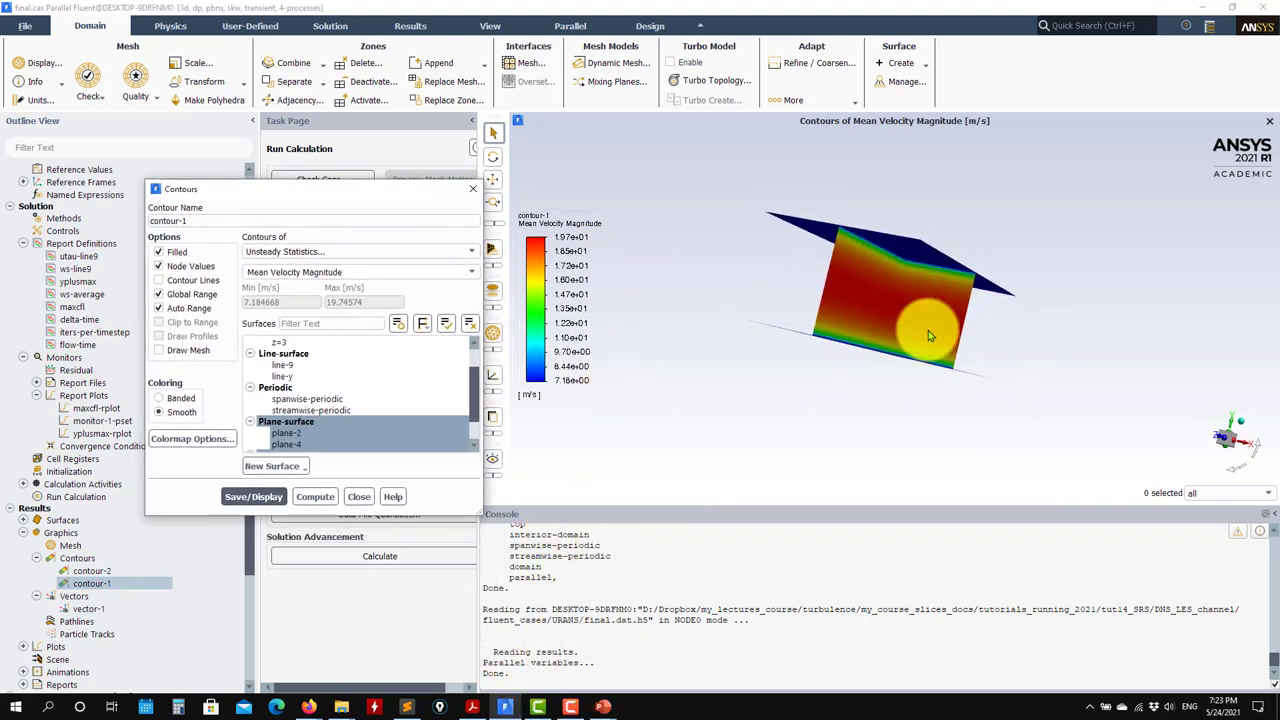
pyautogui.moveTo(928, 335); pyautogui.dragTo(471, 420)
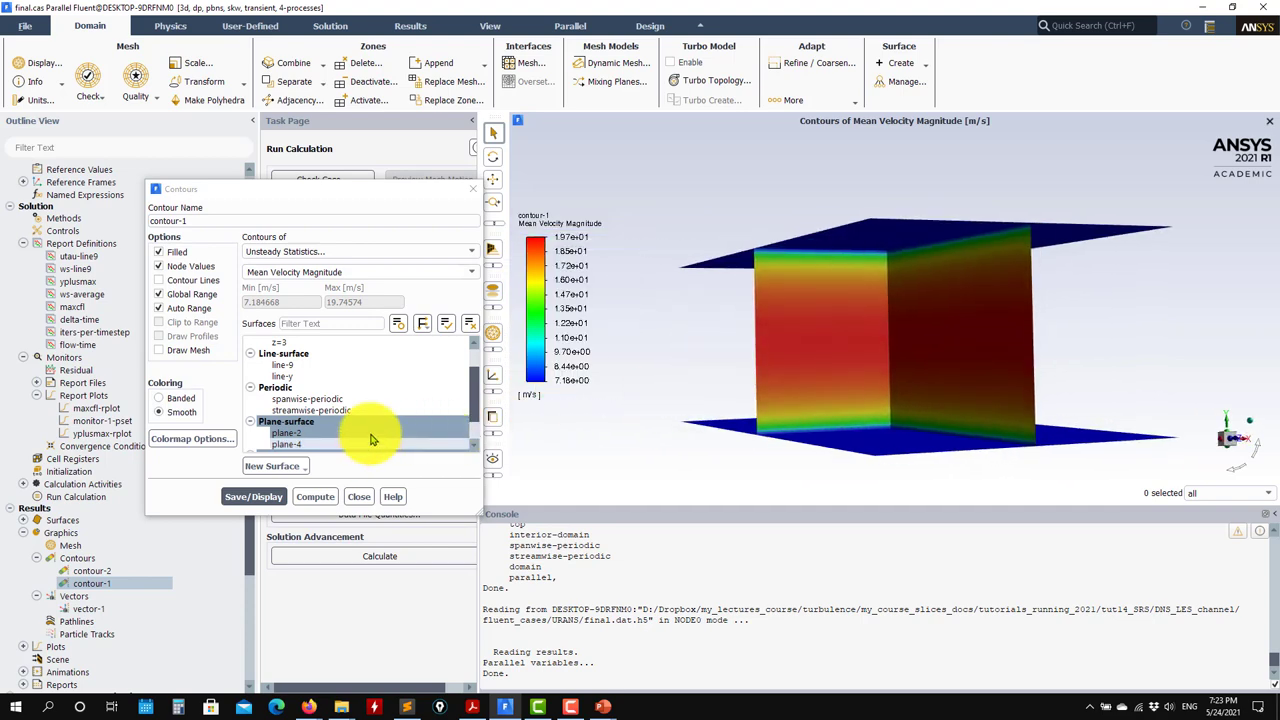
pyautogui.click(357, 496)
pyautogui.scroll(8, 70, 371)
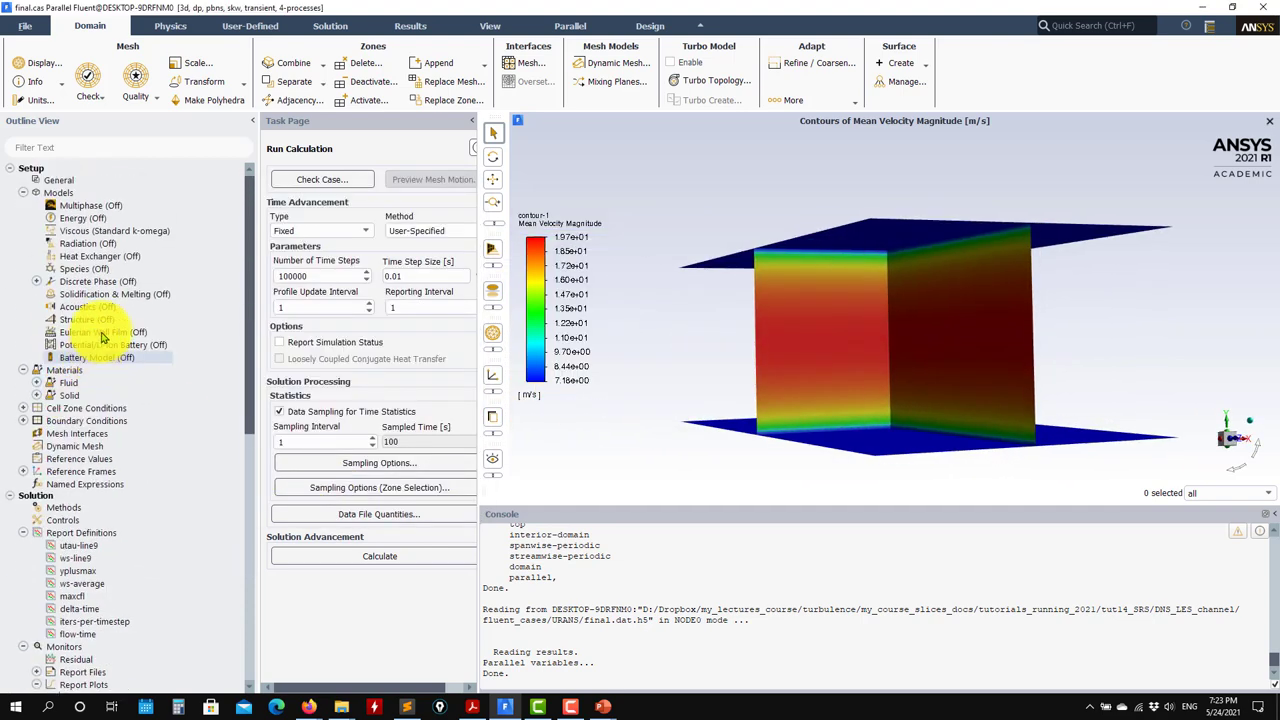
# Check the transient General settings and switch on Non-Iterative Time Advancement for the PISO solution methods.
pyautogui.click(58, 180)
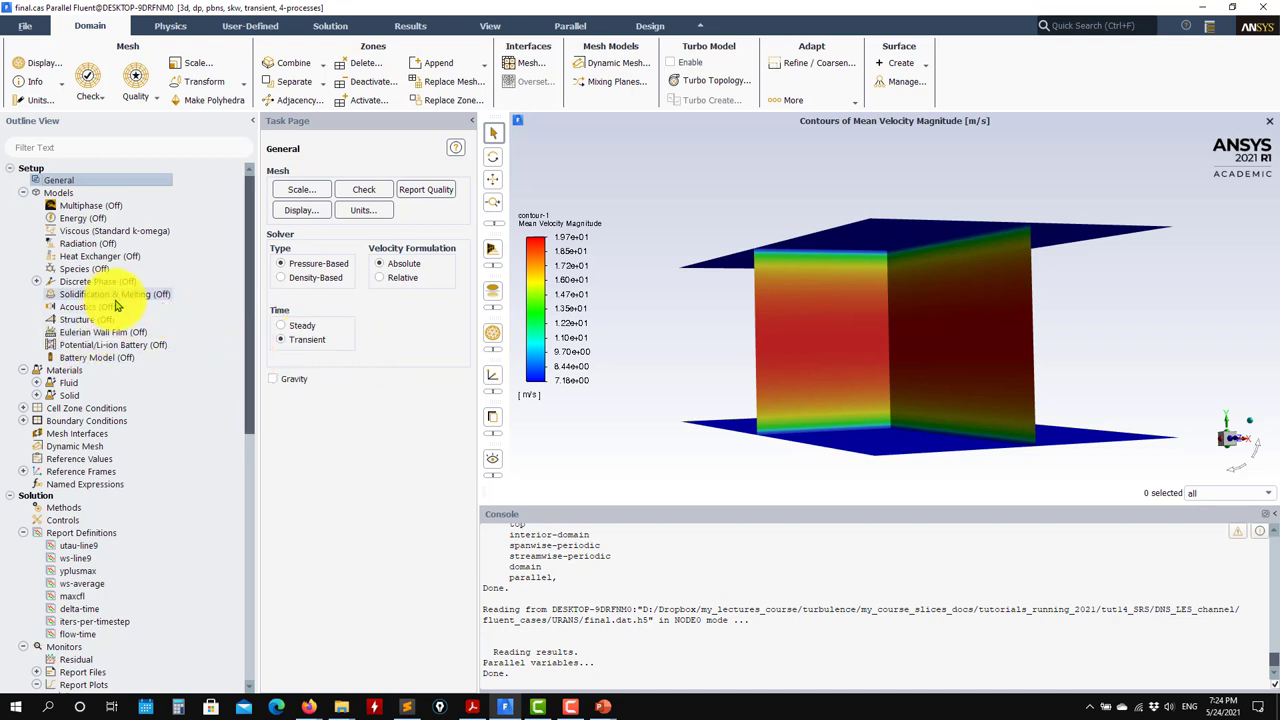
pyautogui.scroll(-4, 110, 314)
pyautogui.scroll(-4, 124, 350)
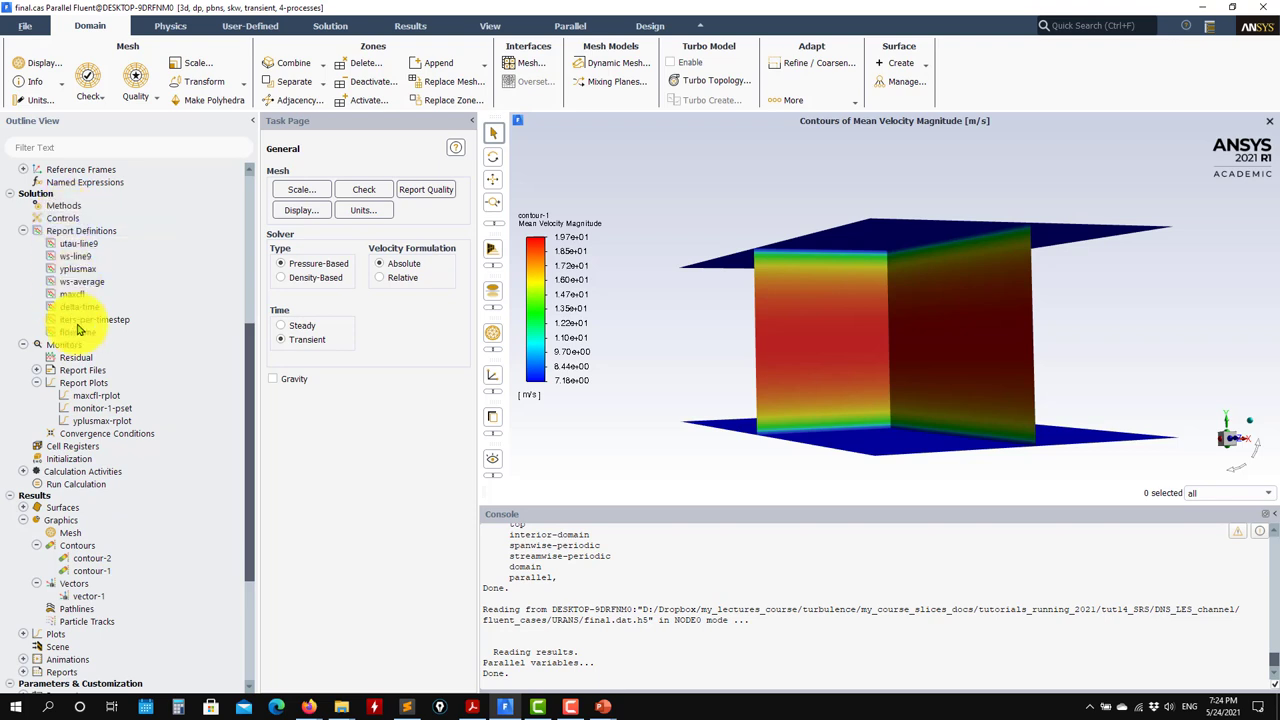
pyautogui.click(63, 205)
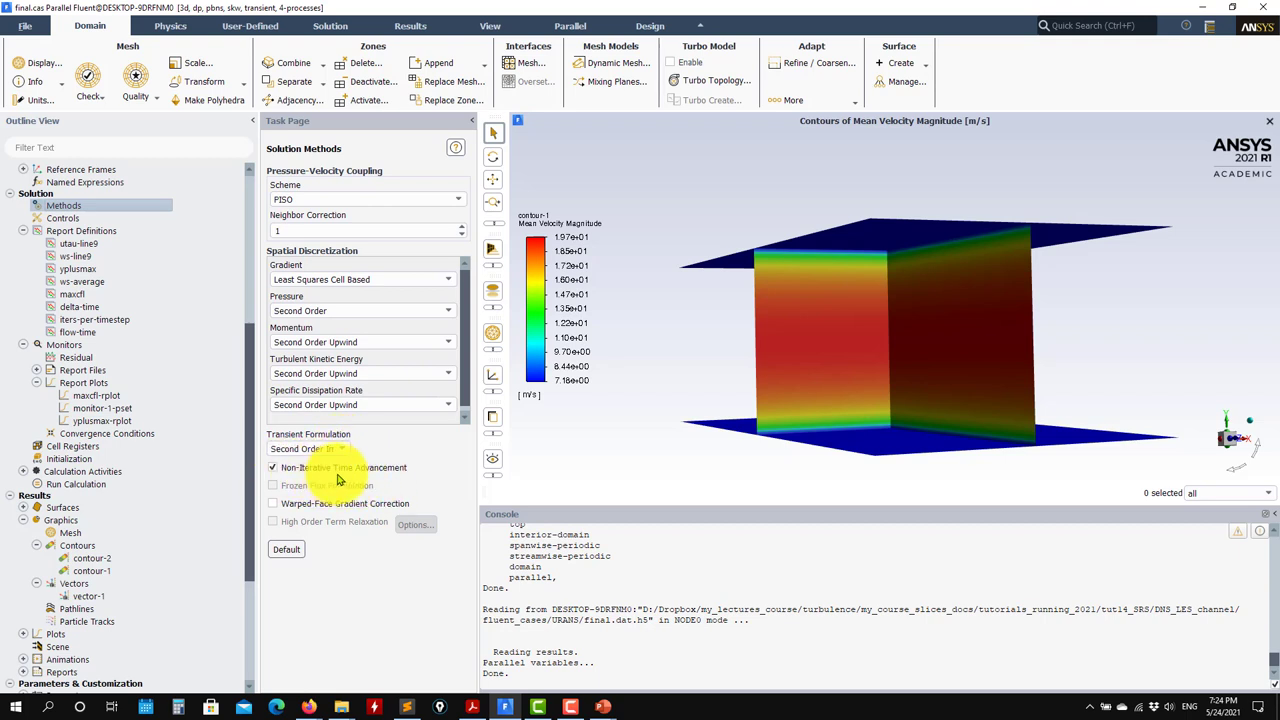
pyautogui.click(305, 469)
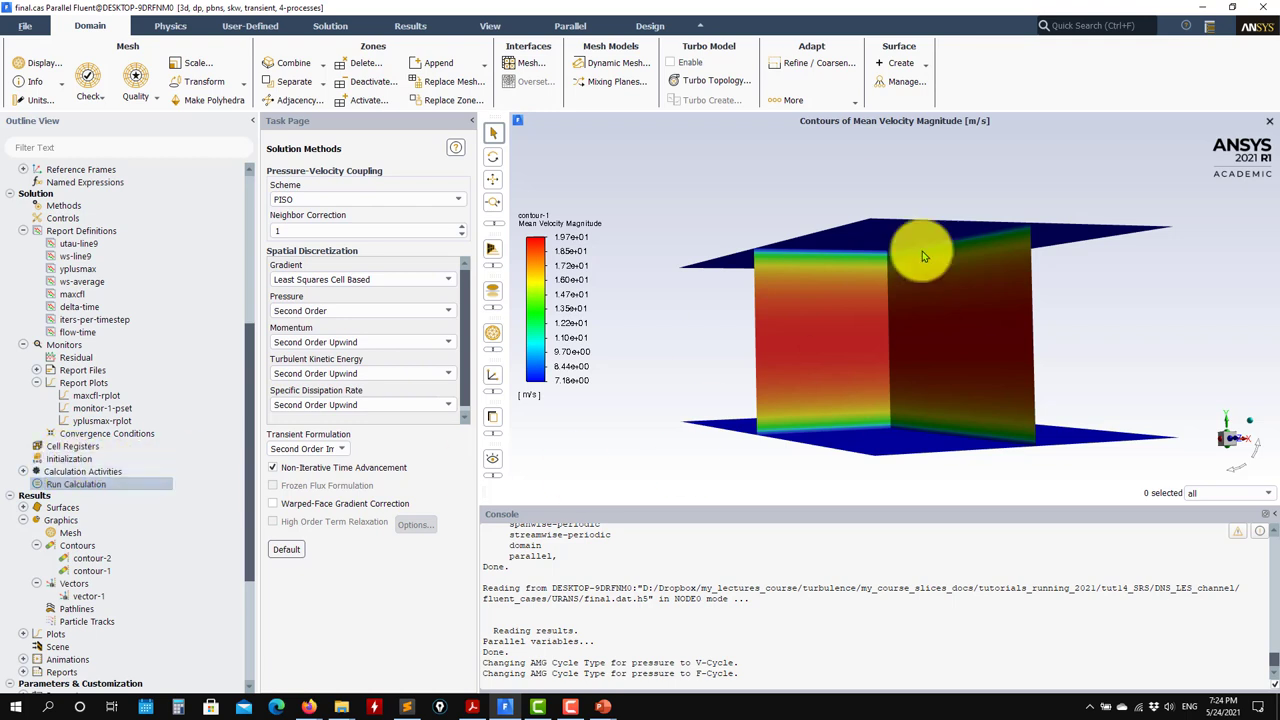
# Interpolate data into the case from interpolation_files\interpolation-LES.ip.
pyautogui.click(28, 30)
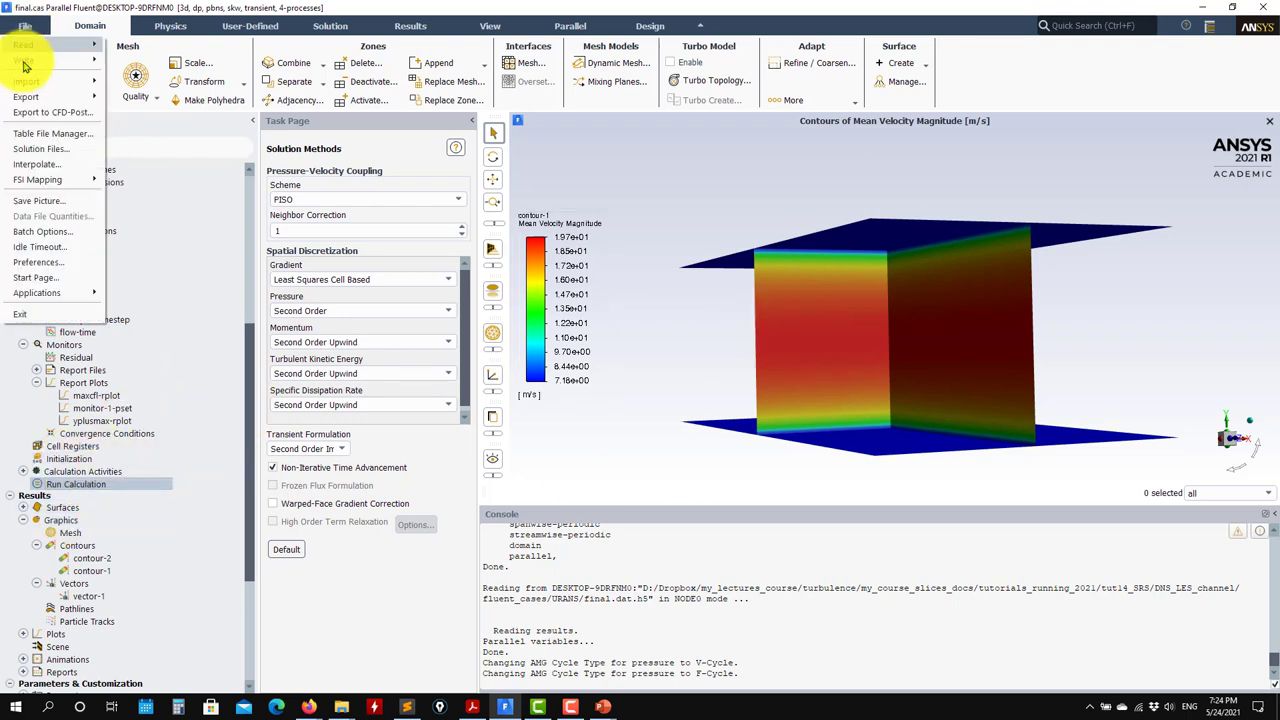
pyautogui.click(50, 165)
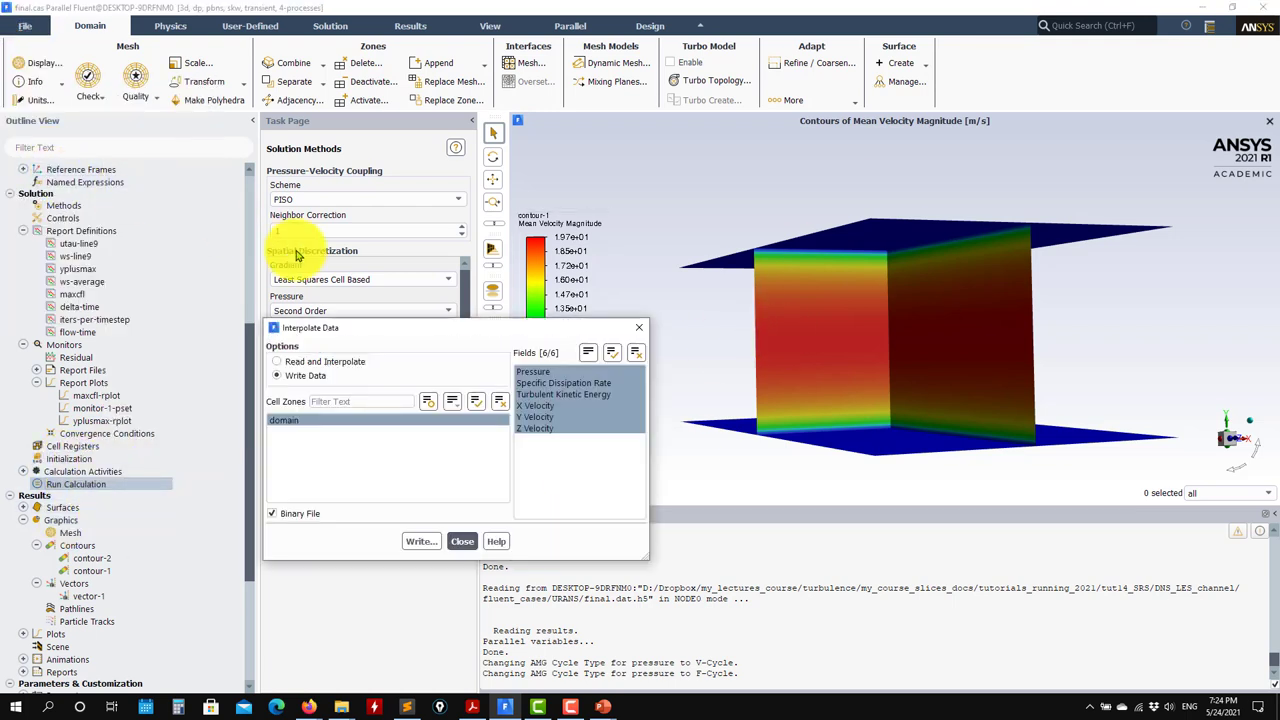
pyautogui.click(302, 363)
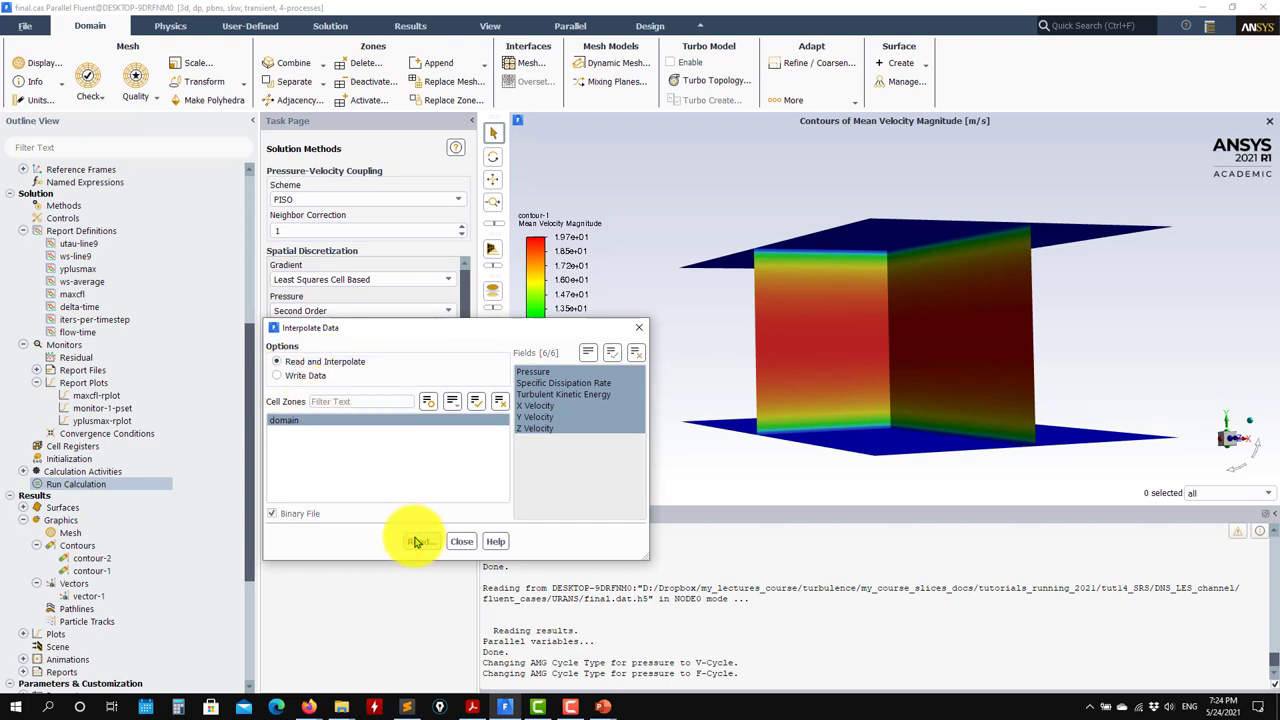
pyautogui.click(420, 541)
pyautogui.click(788, 230)
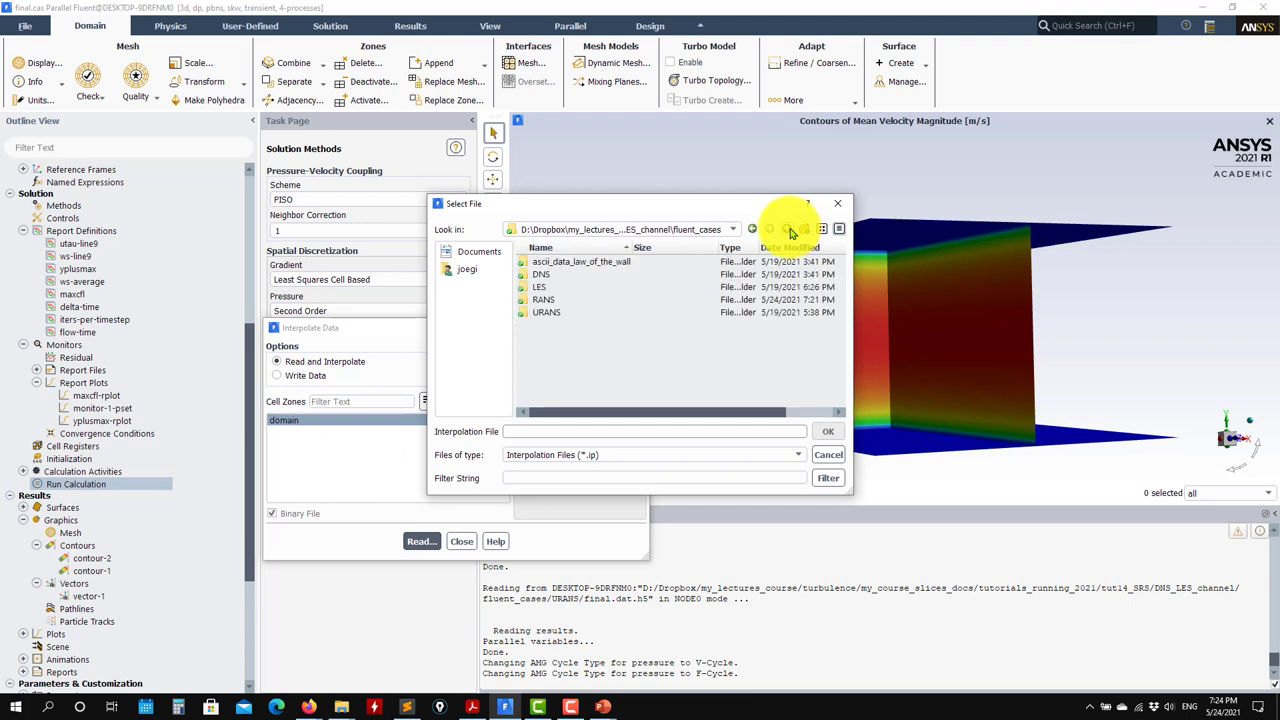
pyautogui.click(786, 230)
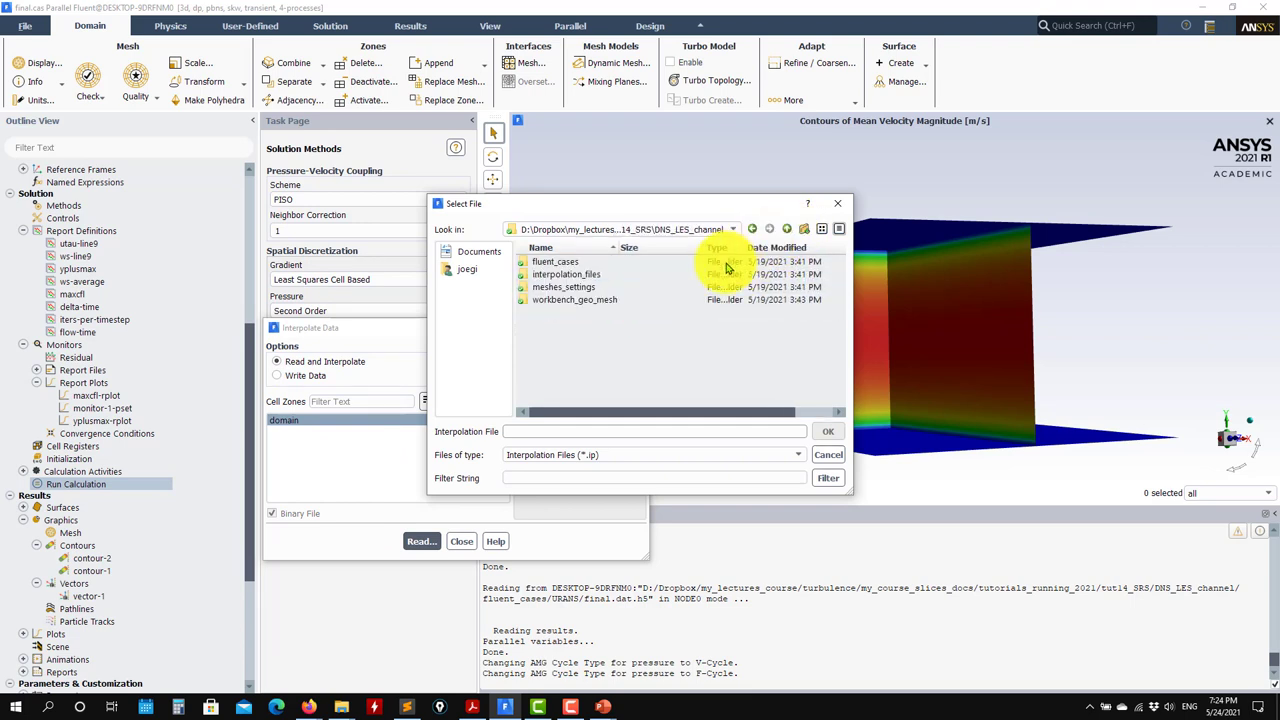
pyautogui.doubleClick(582, 285)
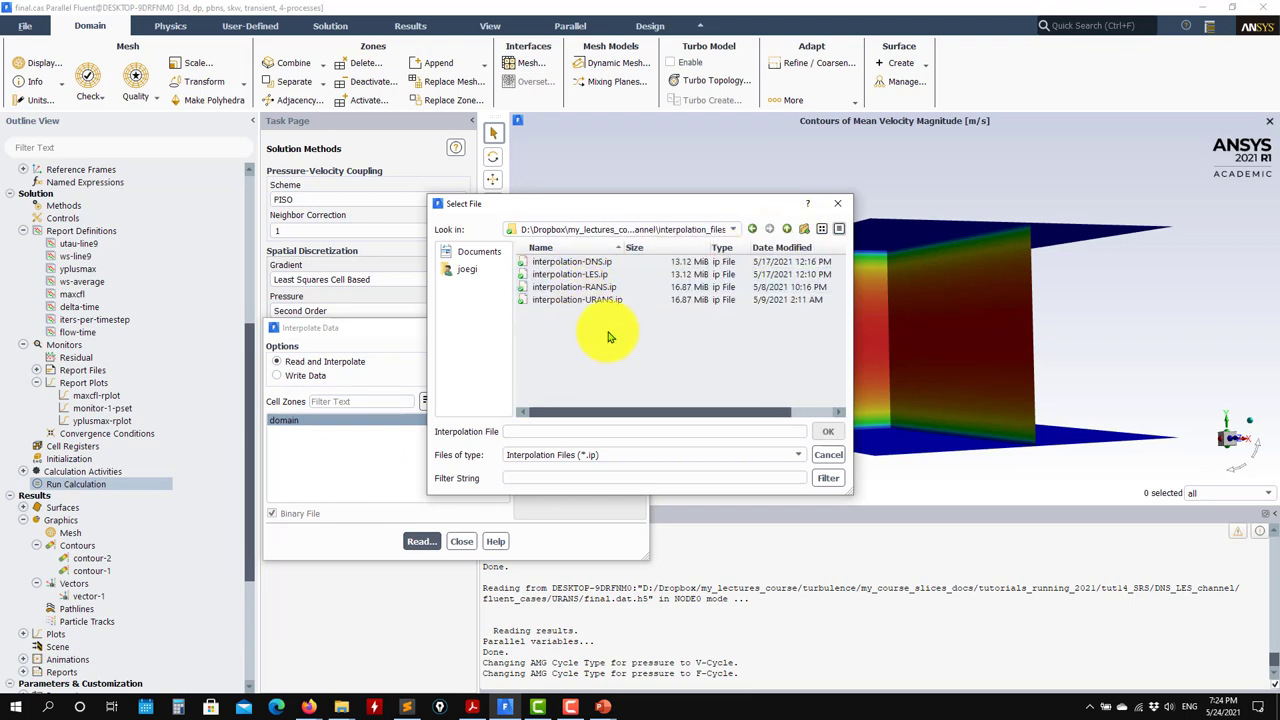
pyautogui.click(565, 274)
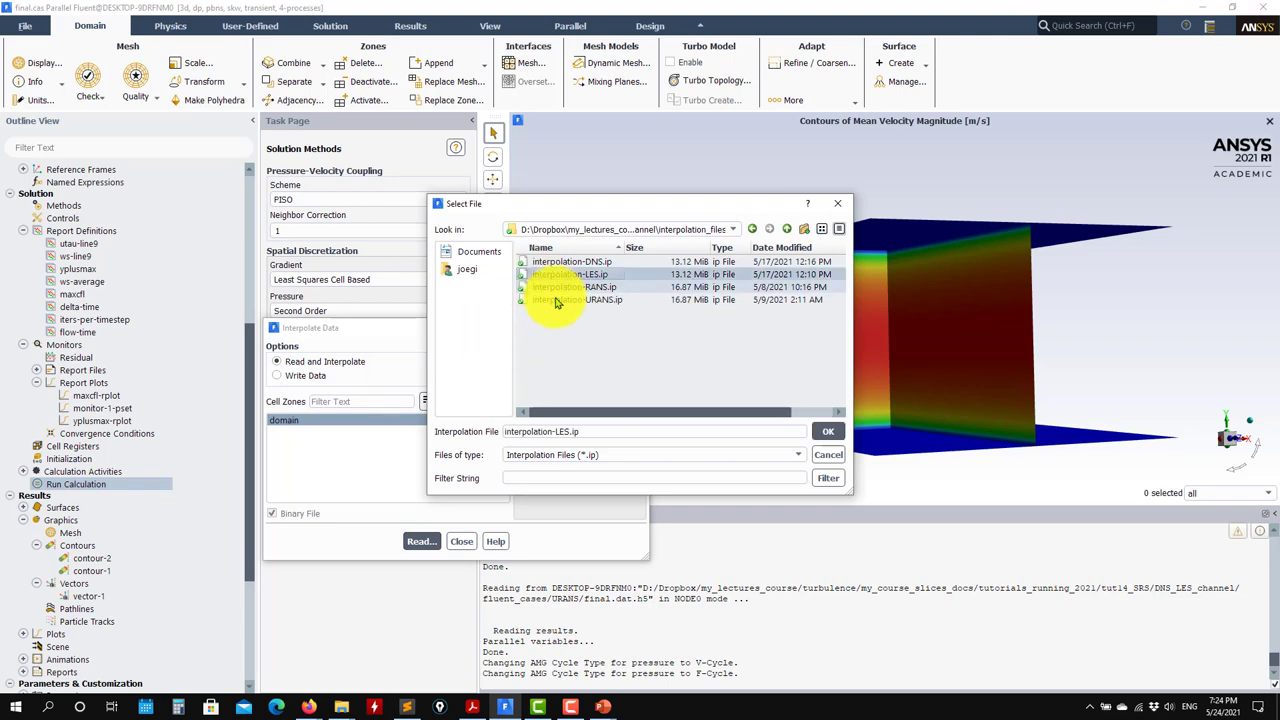
pyautogui.click(828, 431)
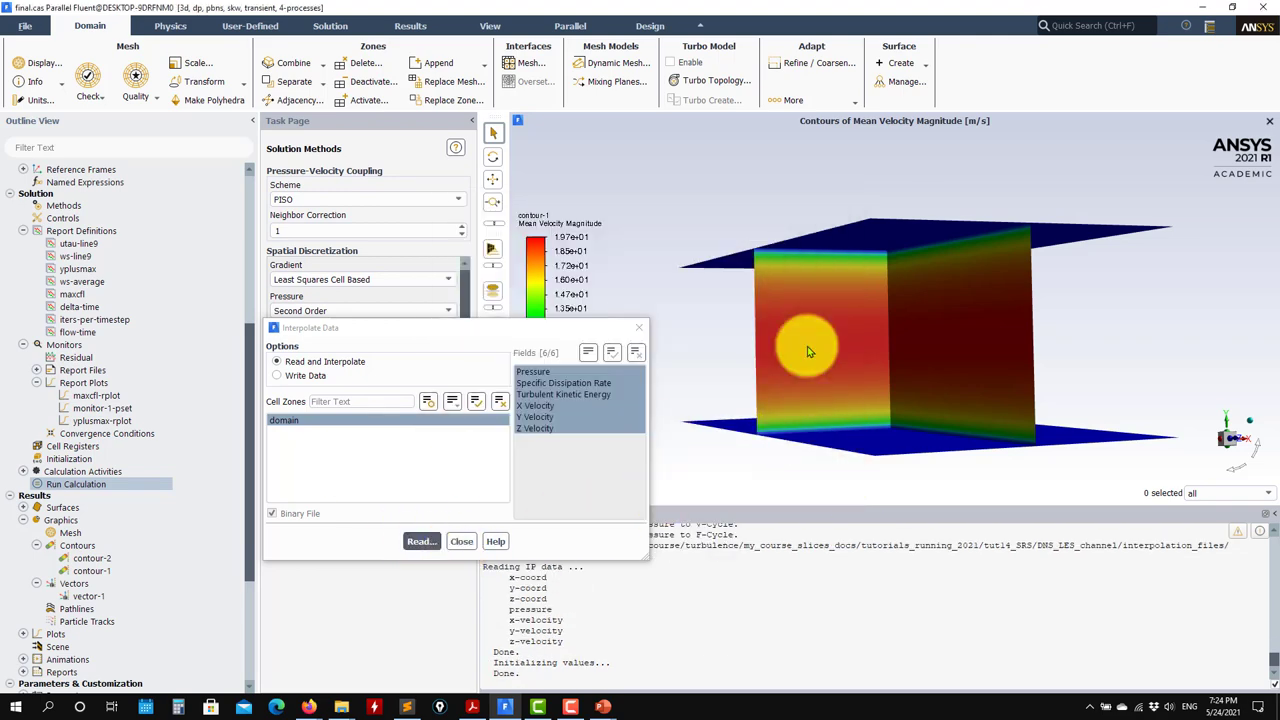
pyautogui.click(463, 541)
# Redraw contour-1's mean velocity magnitude contours with the LES-initialized fields.
pyautogui.doubleClick(160, 569)
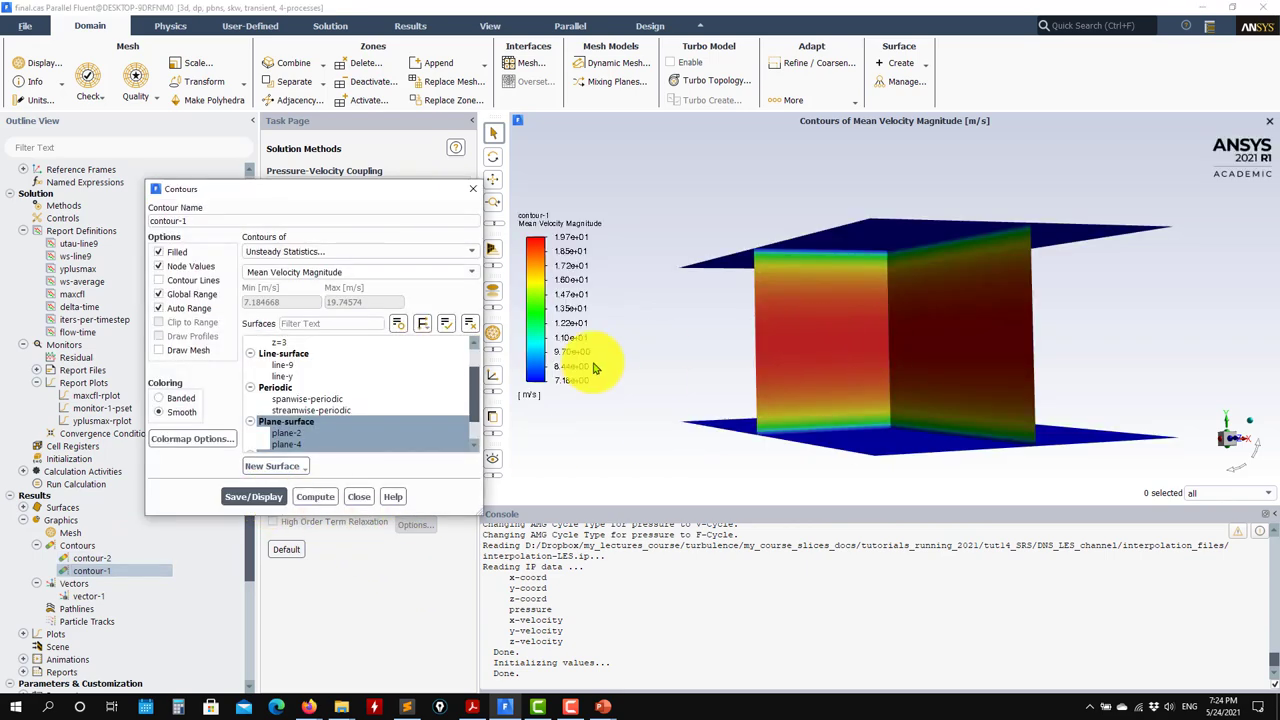
pyautogui.click(250, 497)
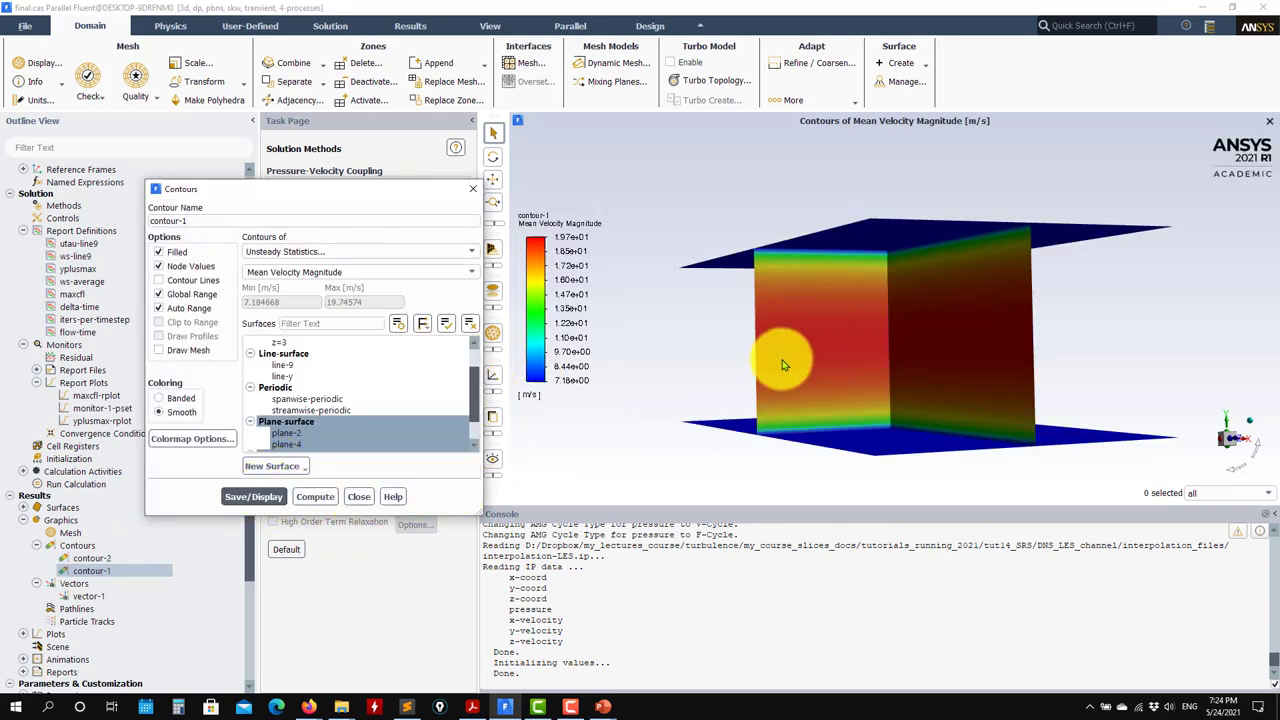
pyautogui.click(360, 497)
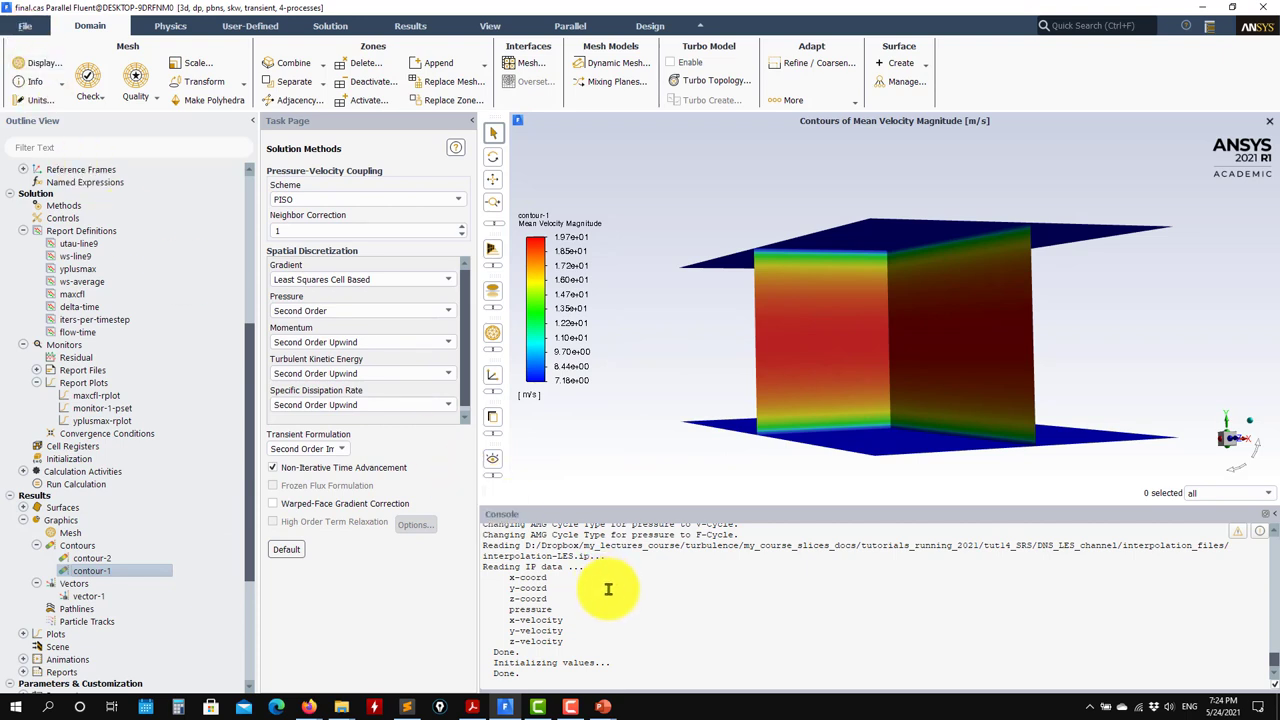
# Interpolate data into the case from interpolation-DNS.ip.
pyautogui.click(22, 25)
pyautogui.moveTo(28, 44)
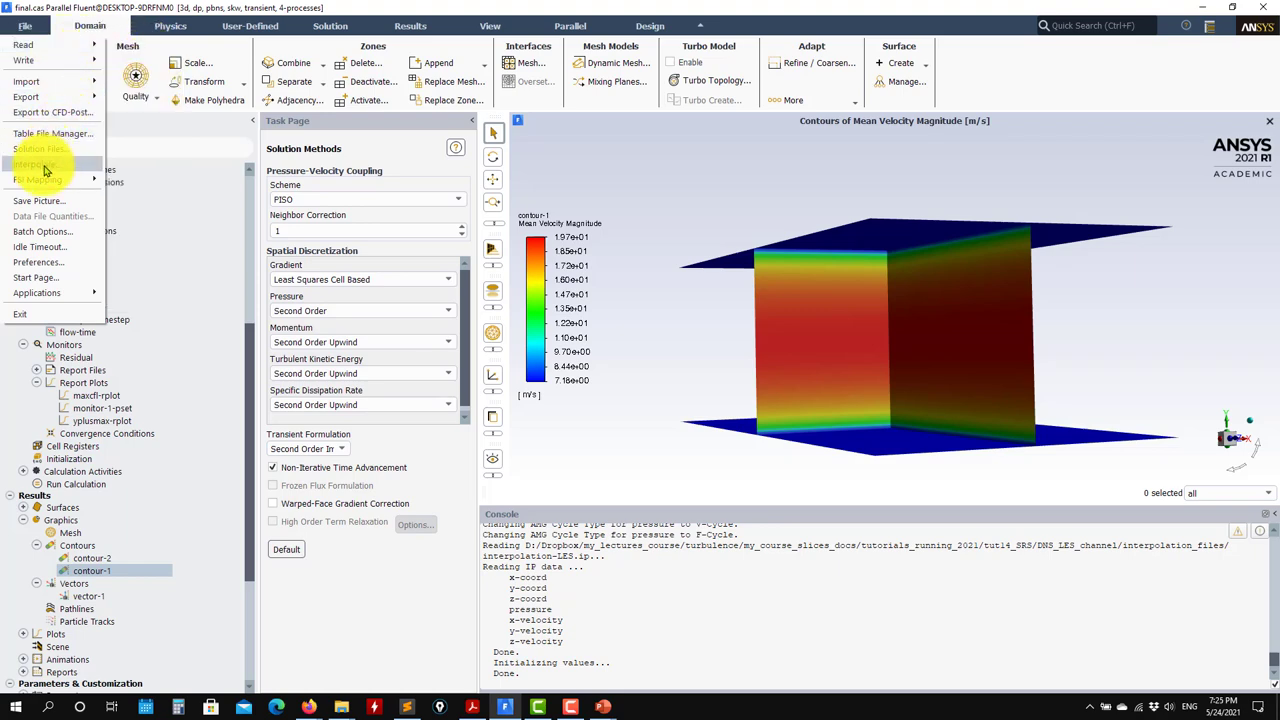
pyautogui.click(44, 168)
pyautogui.click(421, 540)
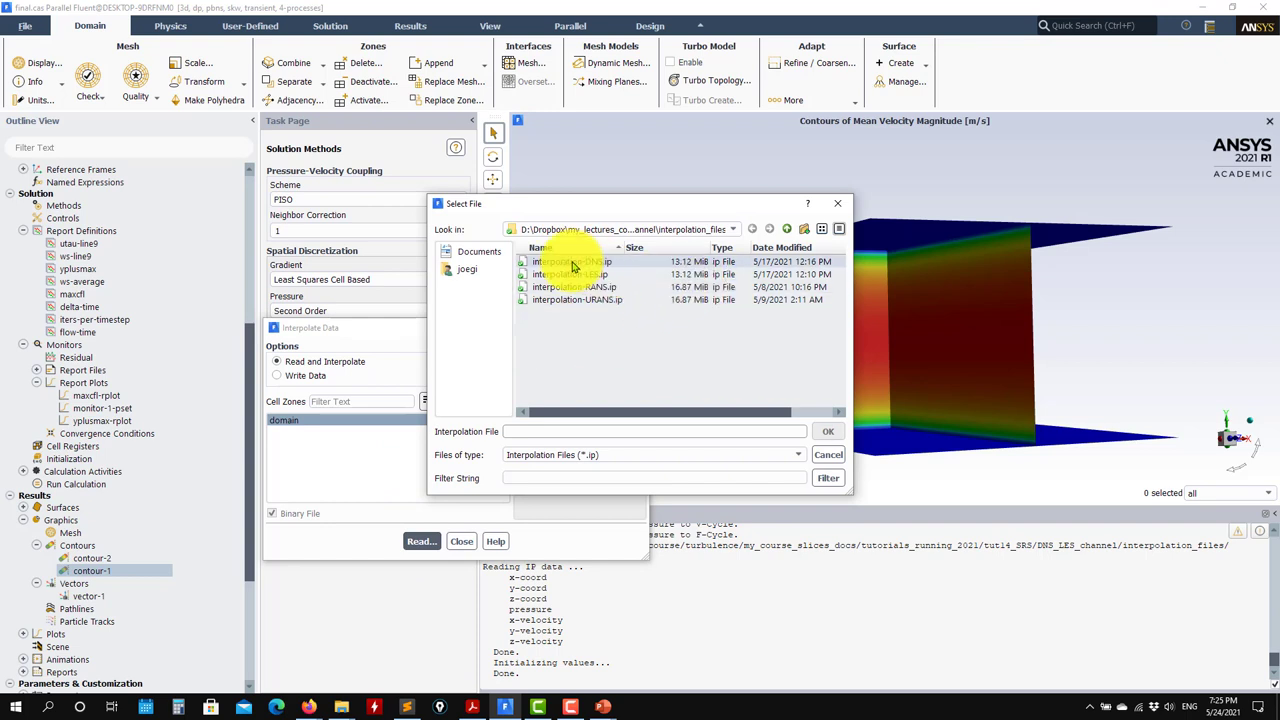
pyautogui.click(573, 262)
pyautogui.click(827, 431)
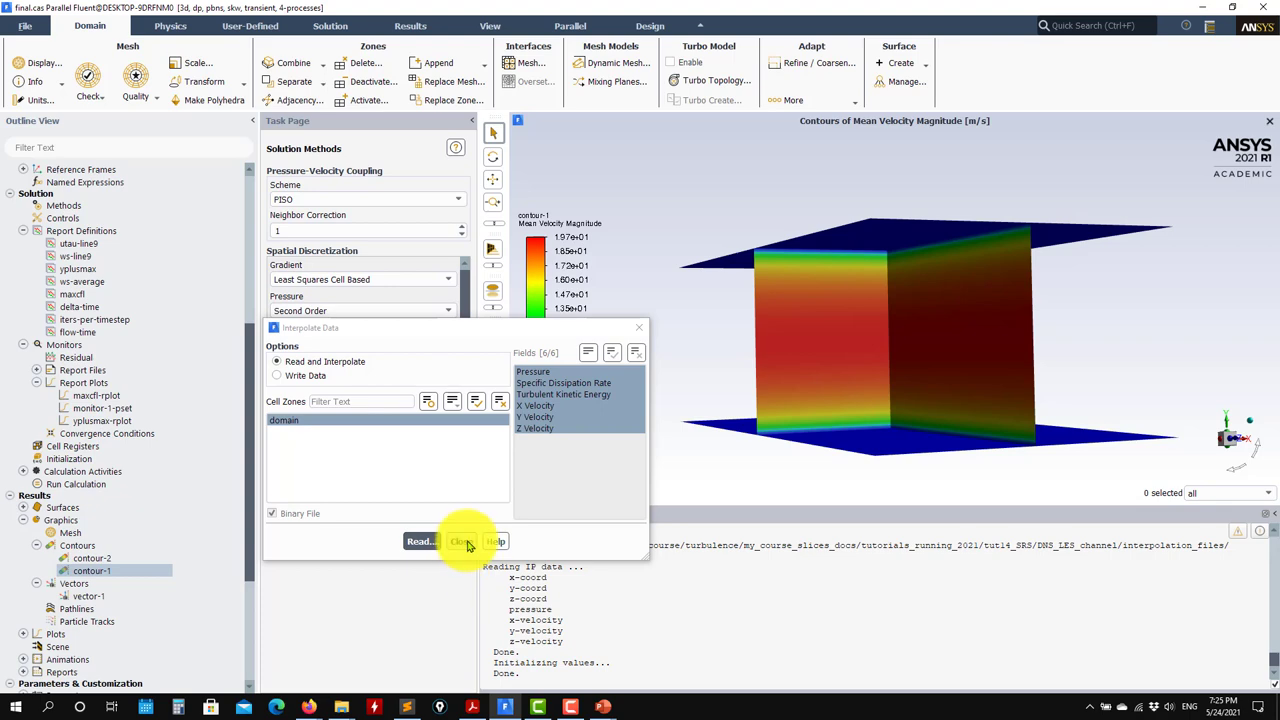
pyautogui.click(462, 541)
# Redraw contour-1's mean velocity magnitude (about 7.18–19.7 m/s) and tilt the planes to an isometric view.
pyautogui.doubleClick(90, 570)
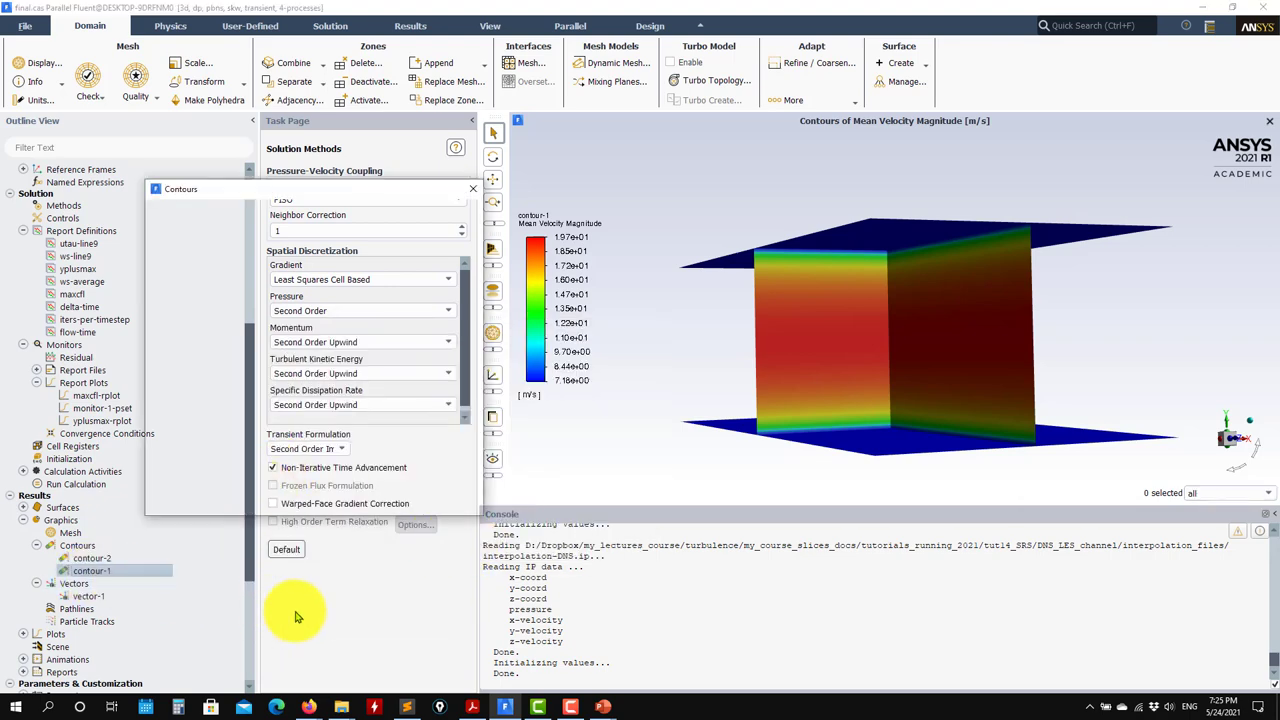
pyautogui.click(254, 496)
pyautogui.moveTo(1106, 326); pyautogui.dragTo(1066, 300)
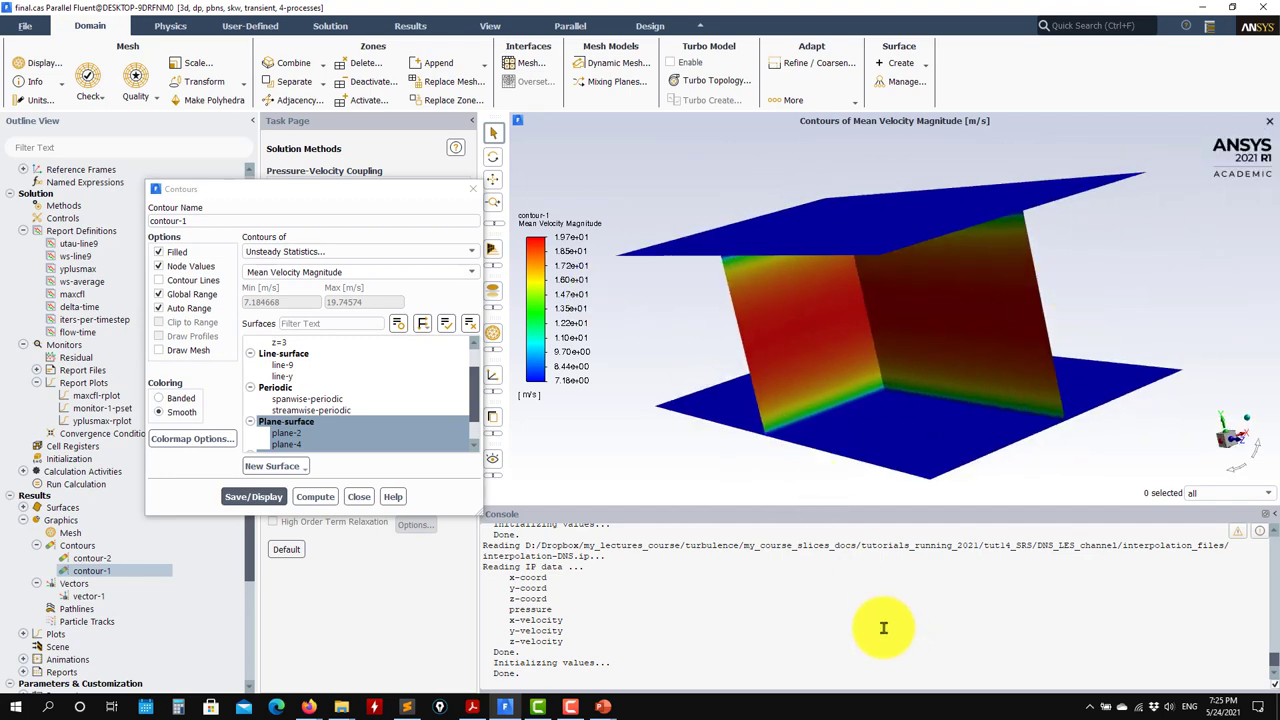
pyautogui.click(358, 497)
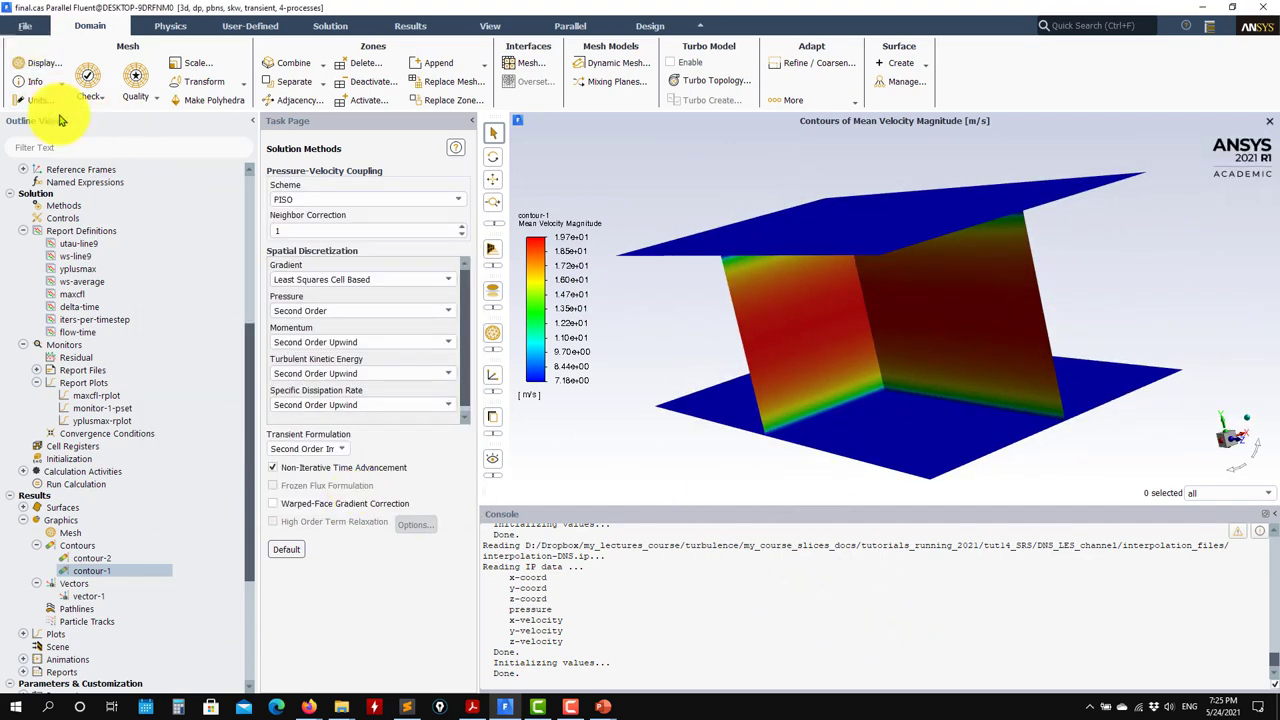
pyautogui.moveTo(809, 366); pyautogui.dragTo(730, 405)
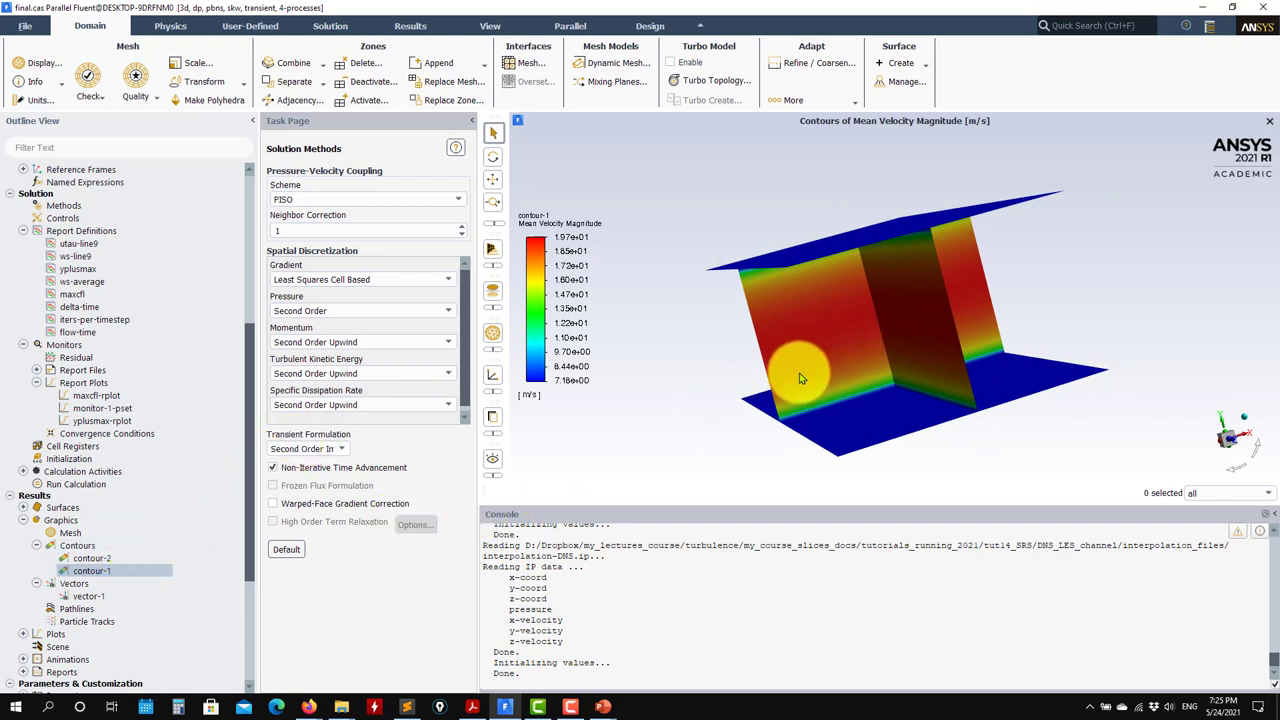
# Review the Run Calculation settings: 100000 steps of 0.01 s with time-statistics sampling on.
pyautogui.click(79, 485)
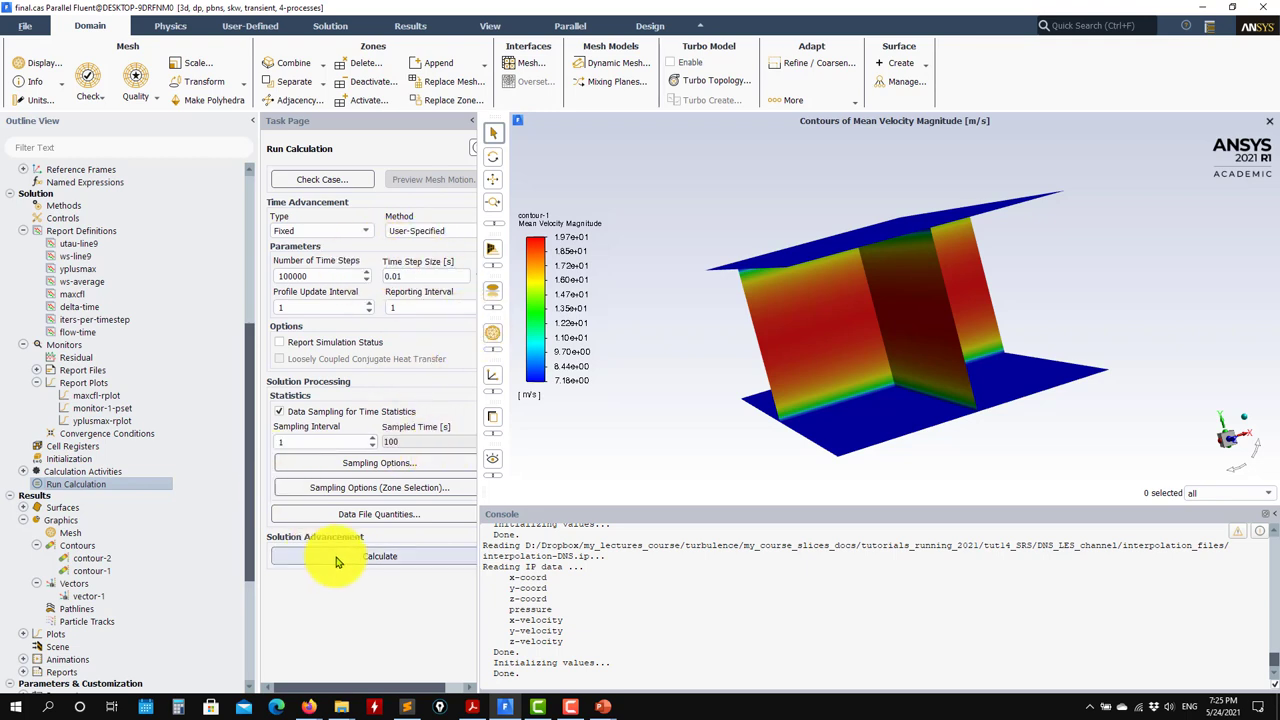
pyautogui.click(377, 560)
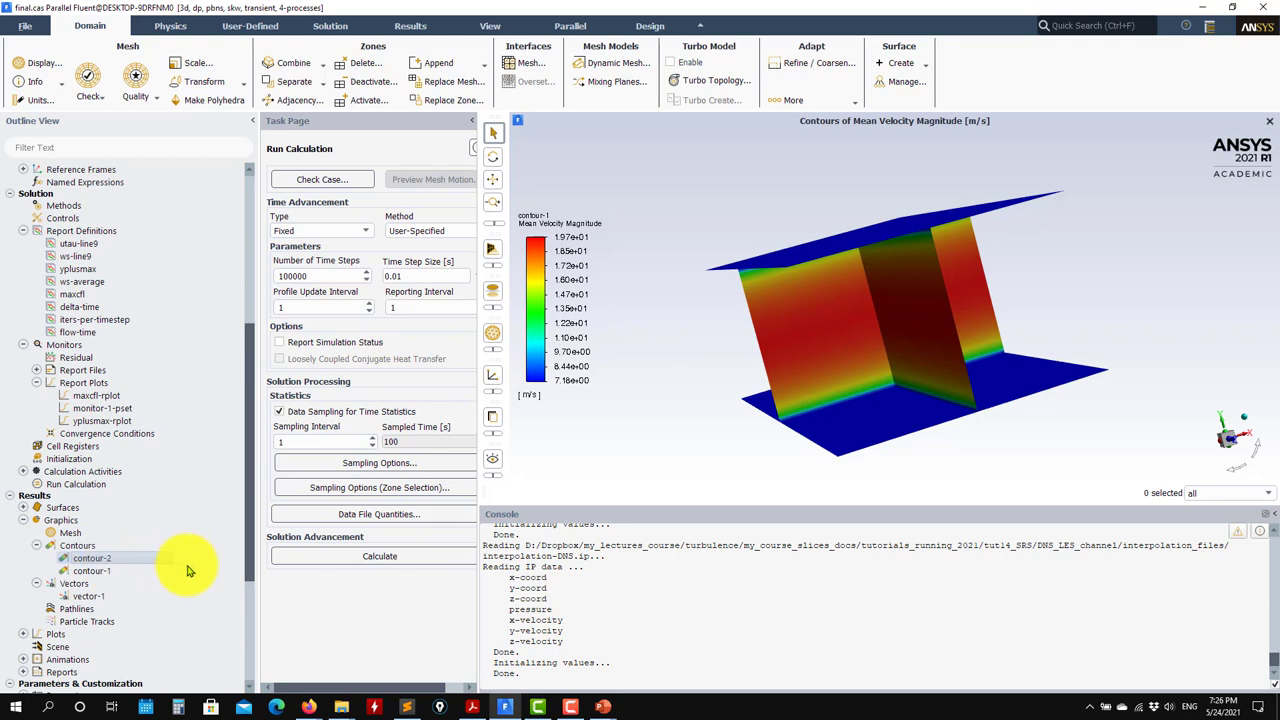
# Preview contour-2's wall shear stress on the top and bottom walls, uniform at 1.00 Pa.
pyautogui.doubleClick(103, 560)
pyautogui.scroll(-3, 362, 390)
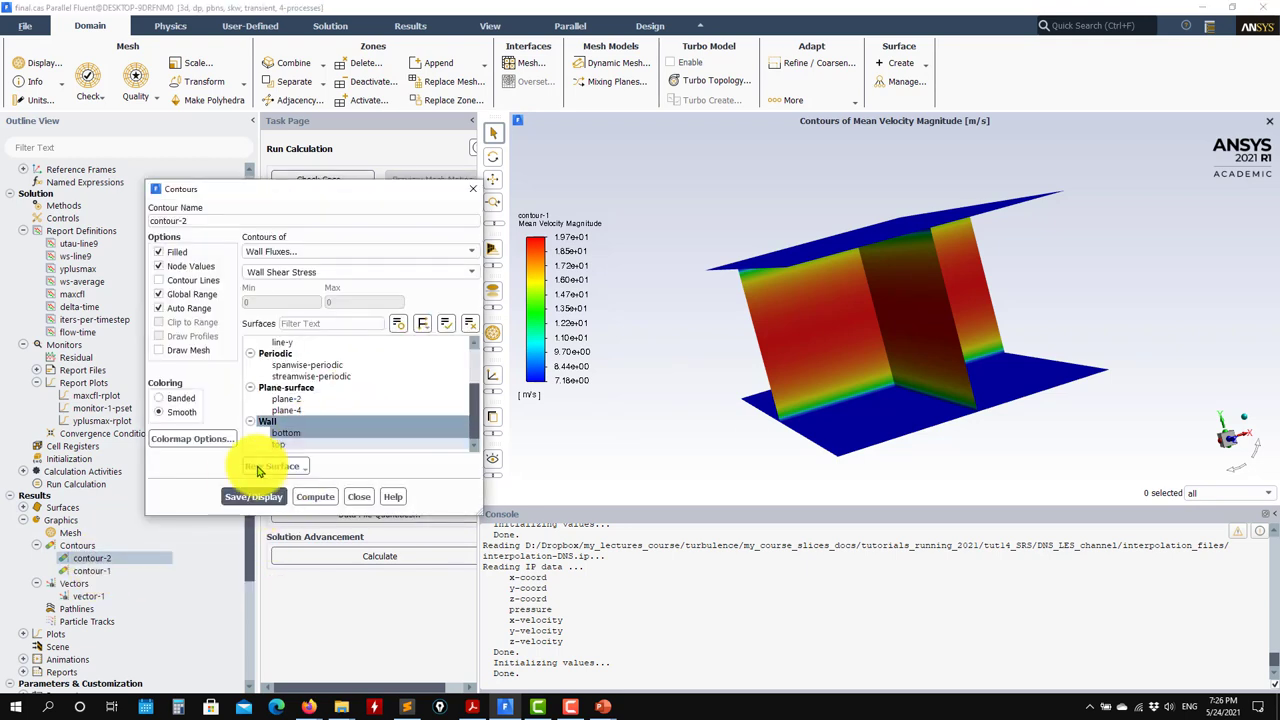
pyautogui.click(250, 495)
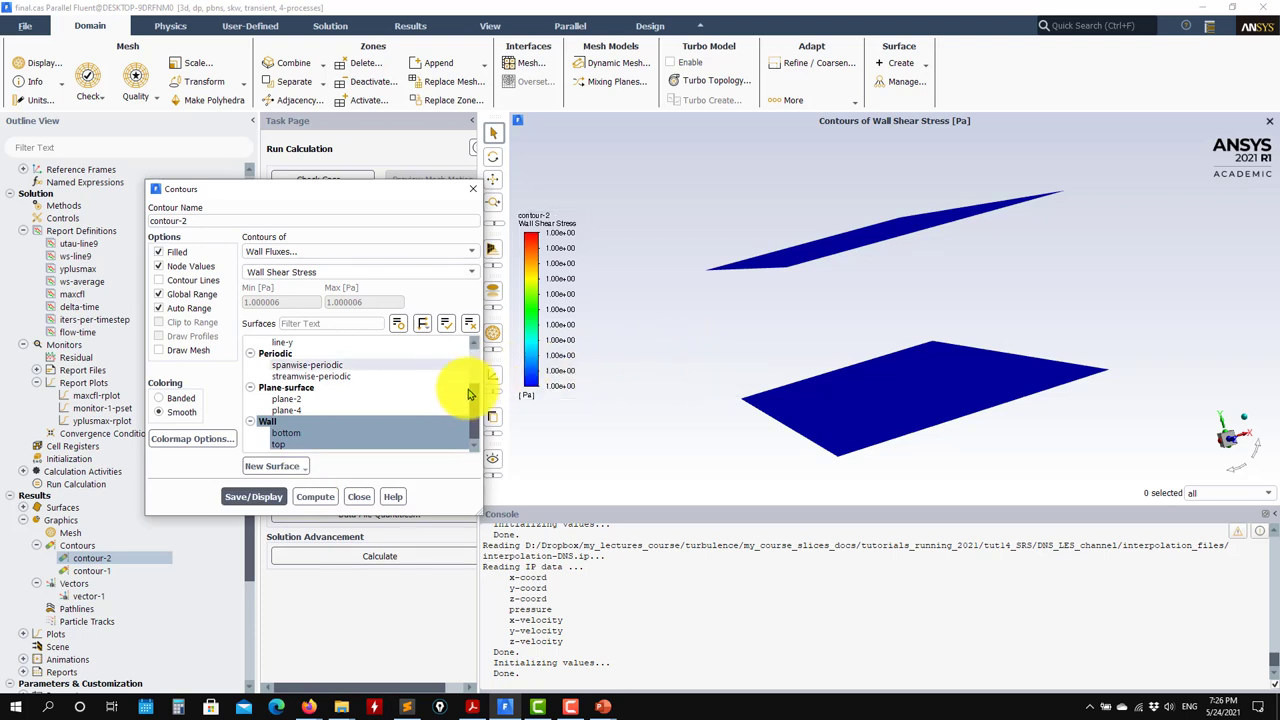
pyautogui.scroll(5, 474, 360)
pyautogui.scroll(-3, 477, 360)
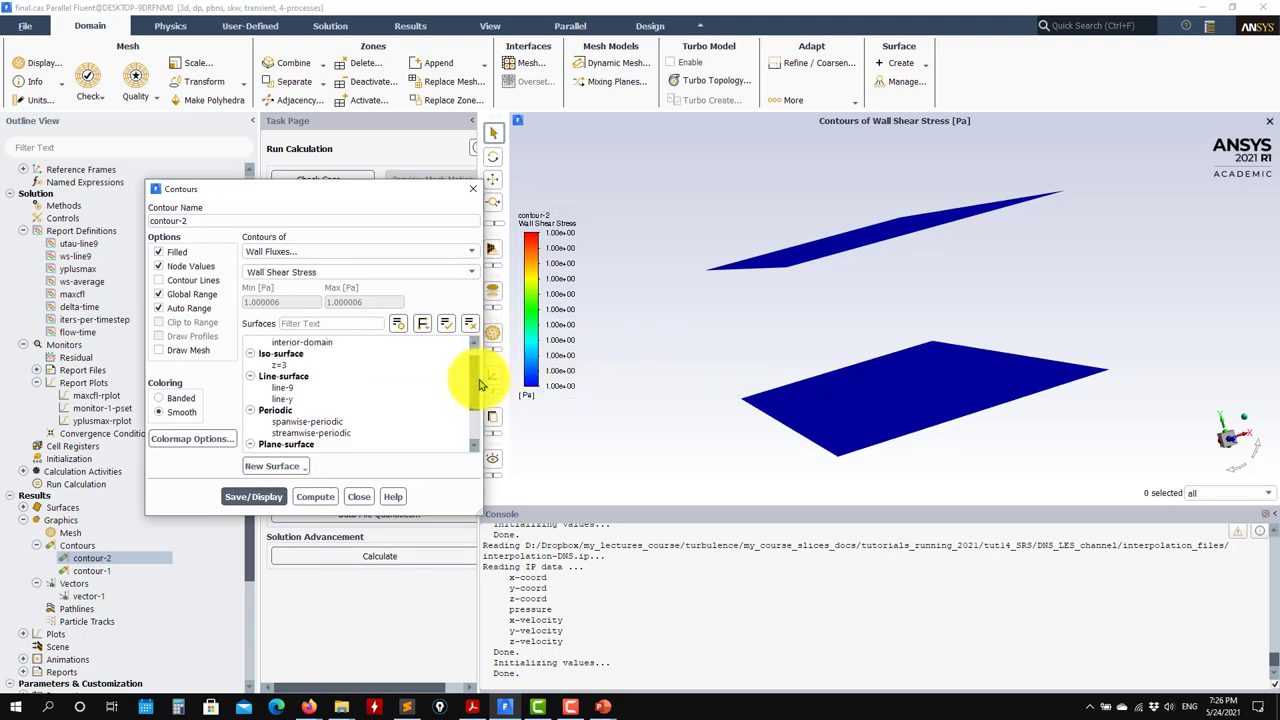
pyautogui.scroll(2, 480, 420)
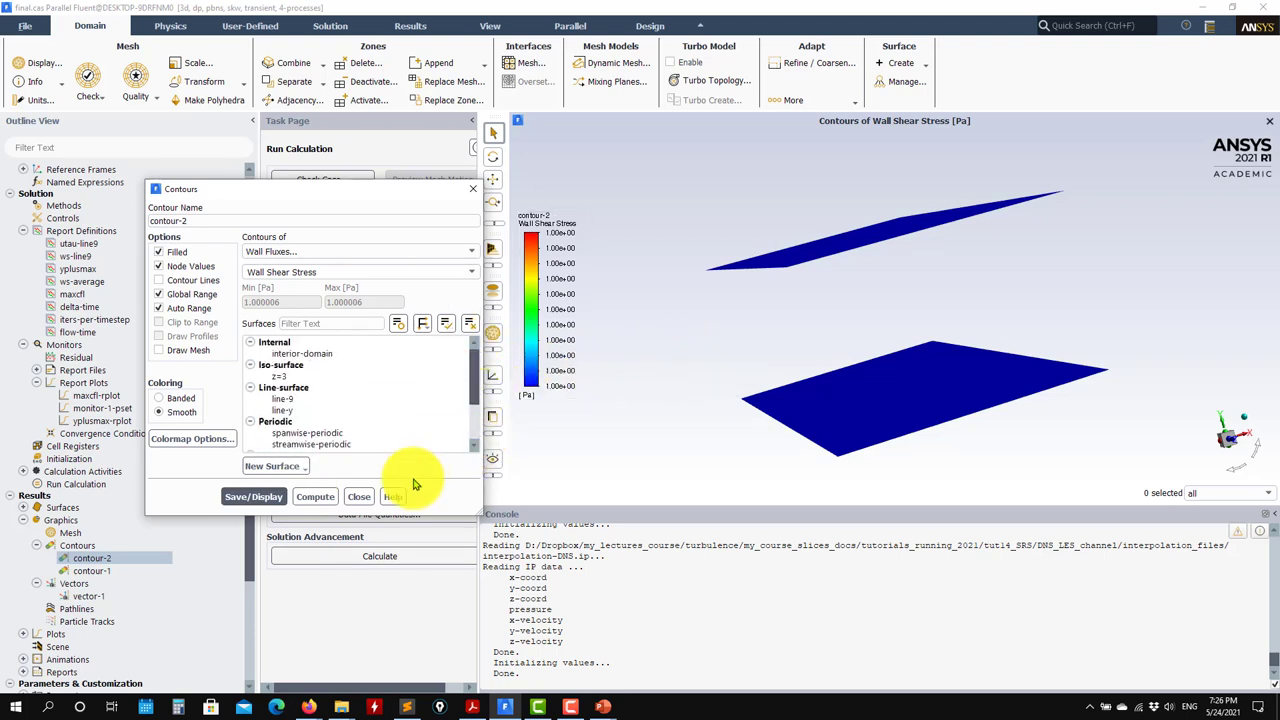
pyautogui.click(358, 496)
# Expand the Surfaces list and redisplay contour-1's mean velocity magnitude, 7.18–19.7 m/s.
pyautogui.click(24, 508)
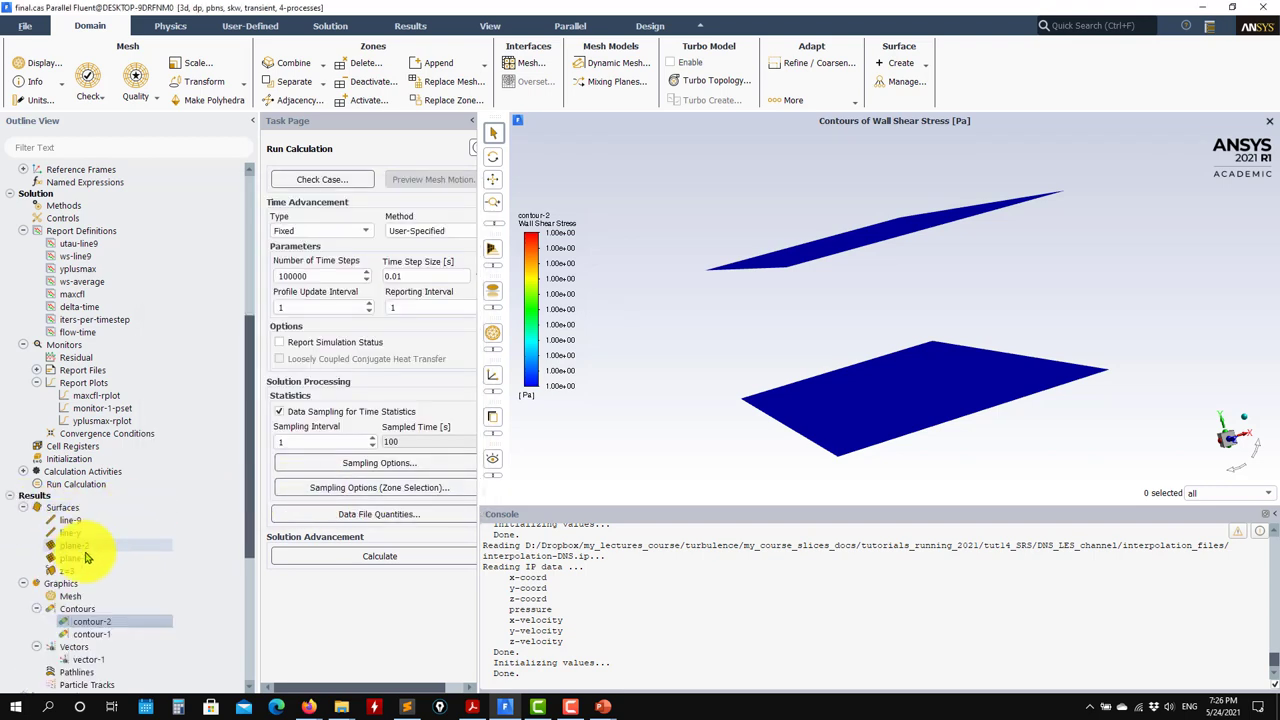
pyautogui.scroll(-2, 673, 394)
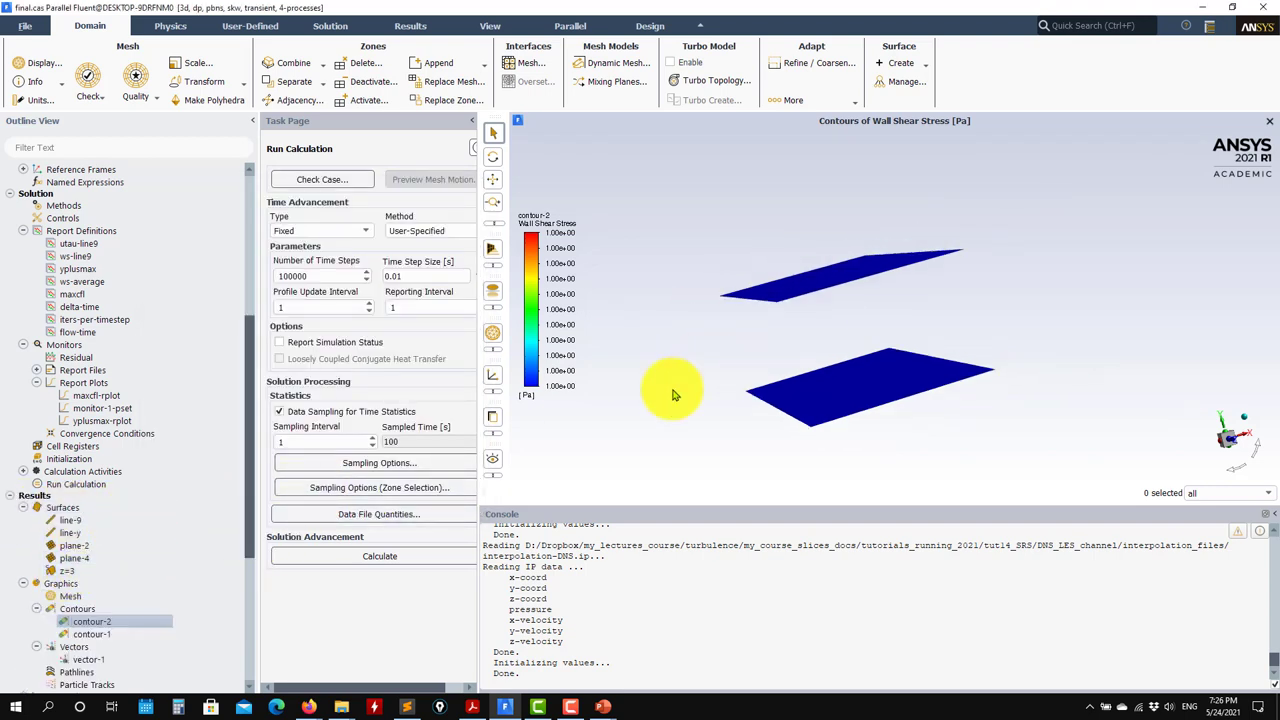
pyautogui.scroll(-3, 85, 553)
pyautogui.doubleClick(88, 527)
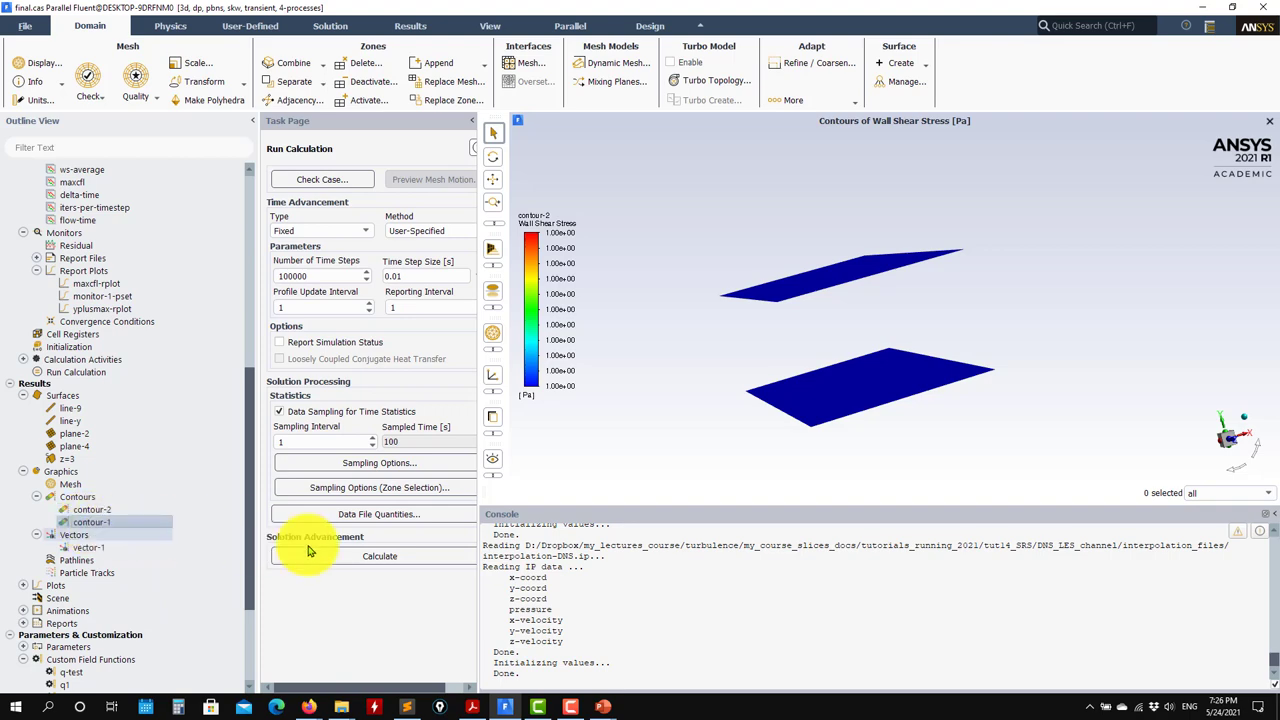
pyautogui.click(253, 496)
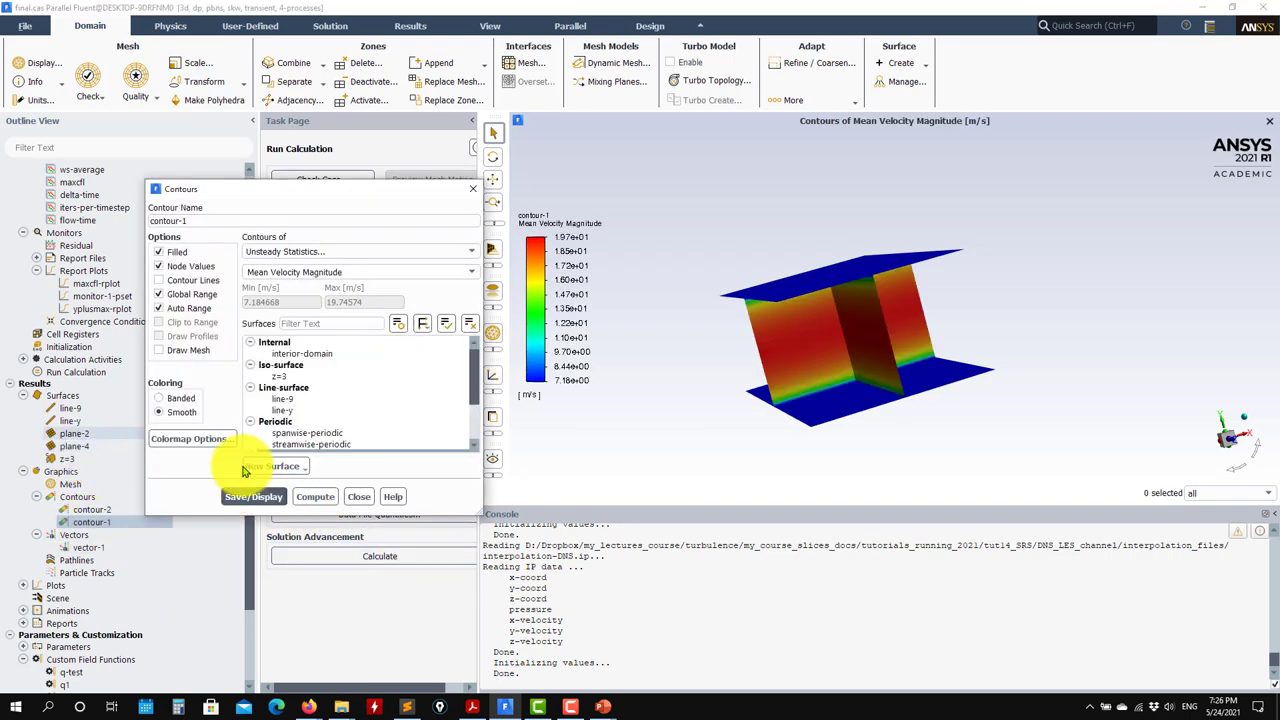
pyautogui.click(360, 497)
pyautogui.scroll(2, 126, 397)
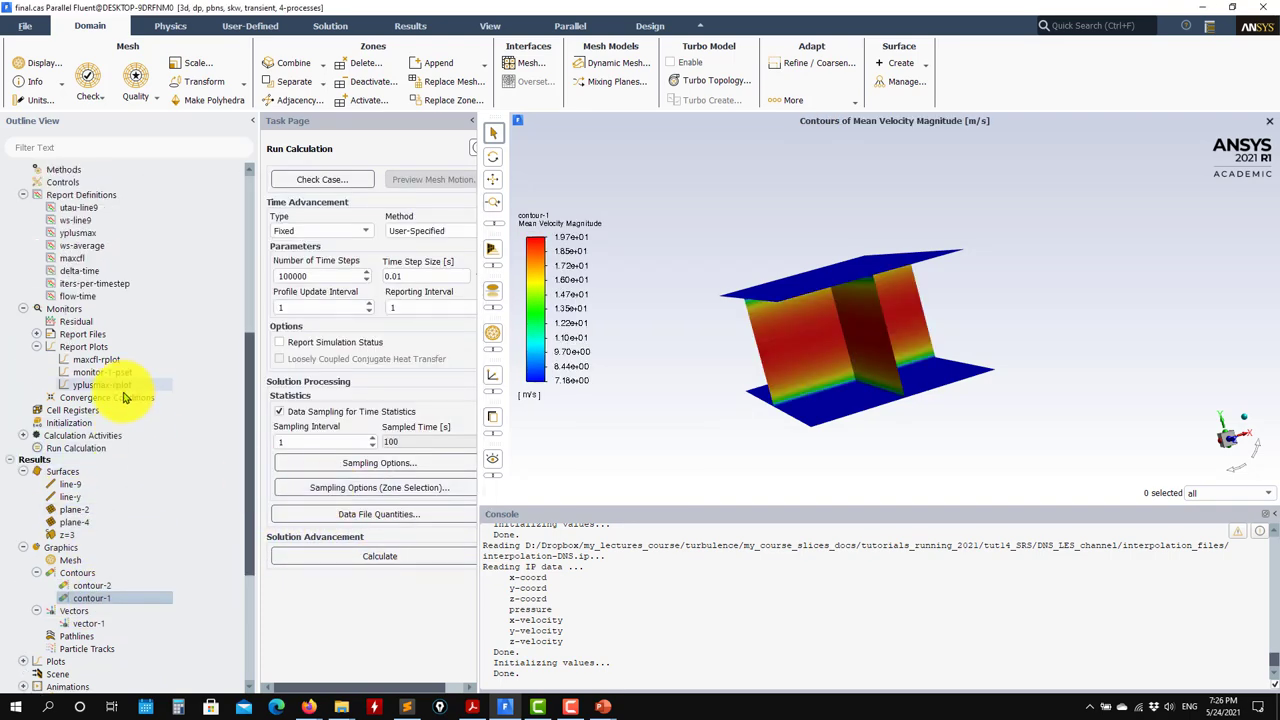
pyautogui.scroll(-6, 113, 405)
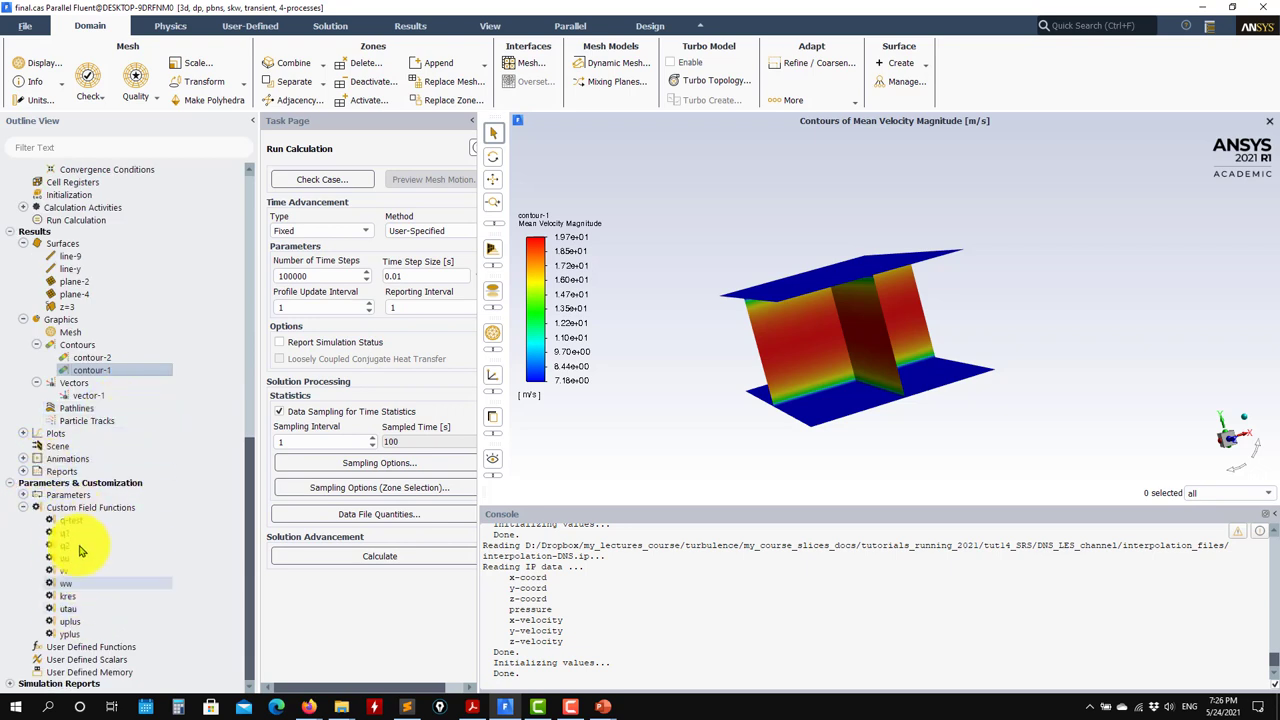
# Inspect the custom field function definitions uu, vv, ww, kres, uplus and yplus.
pyautogui.rightClick(97, 512)
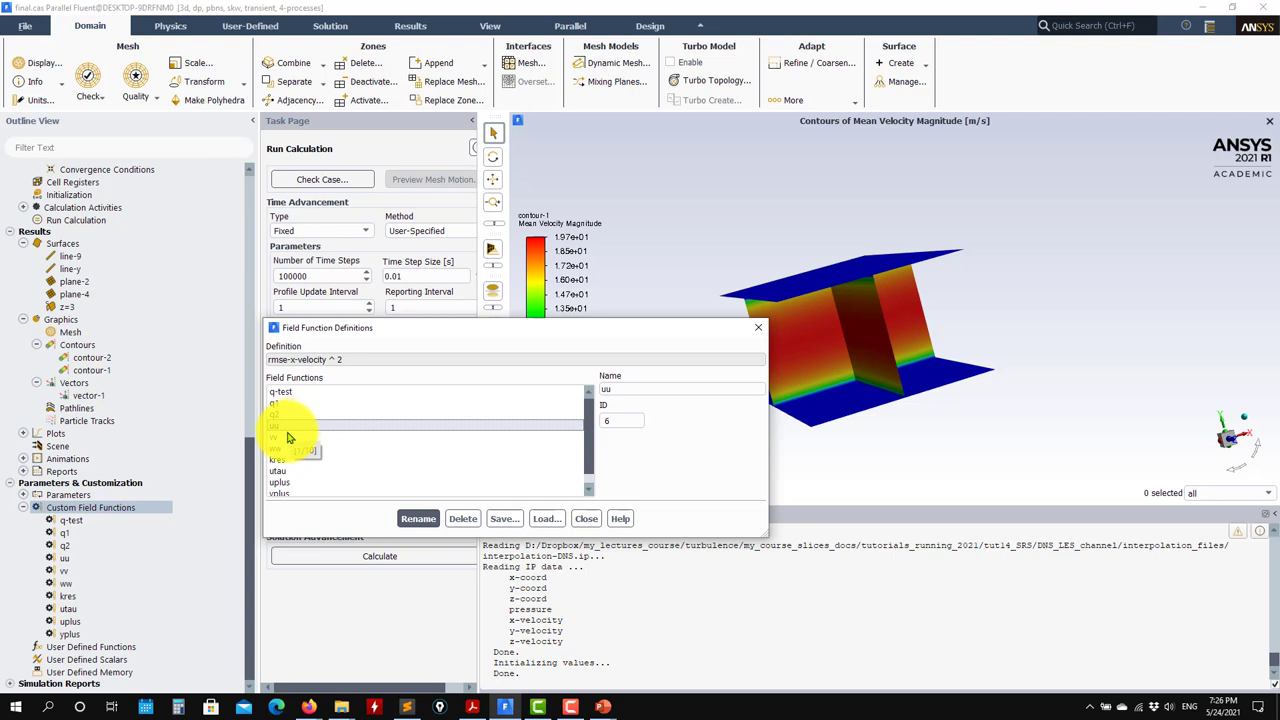
pyautogui.click(283, 431)
pyautogui.click(283, 437)
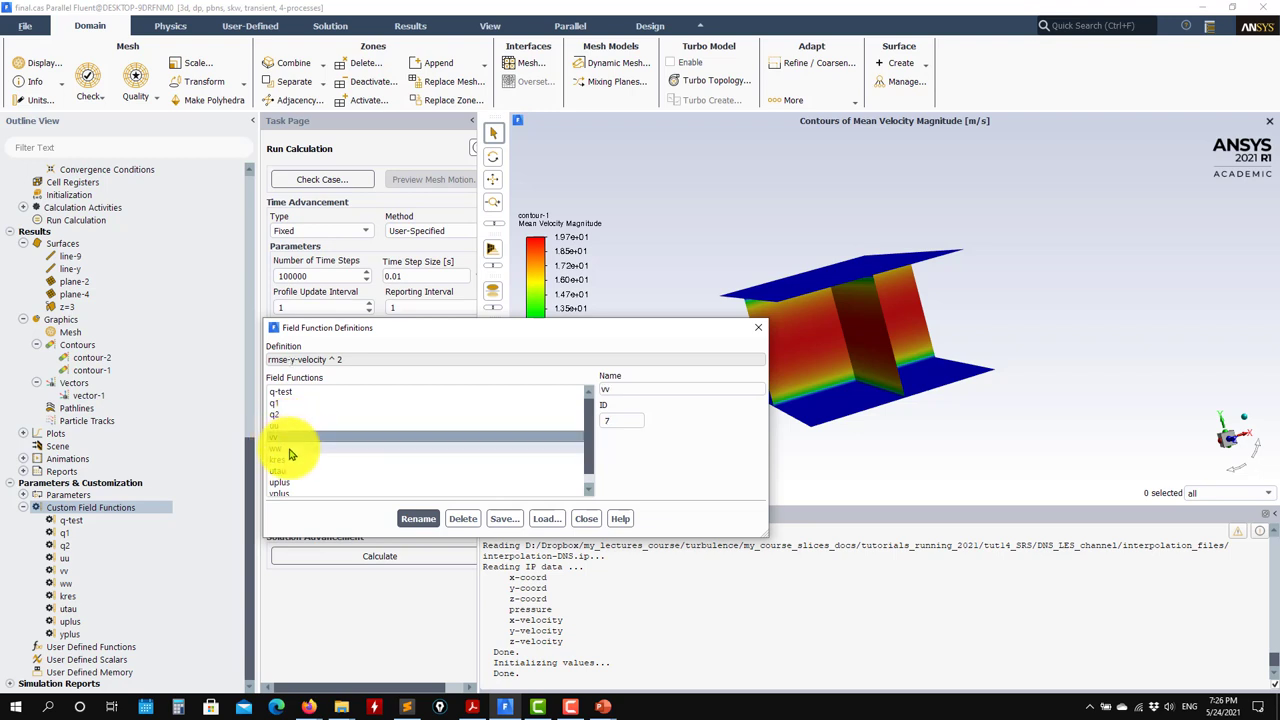
pyautogui.scroll(-1, 286, 440)
pyautogui.click(286, 440)
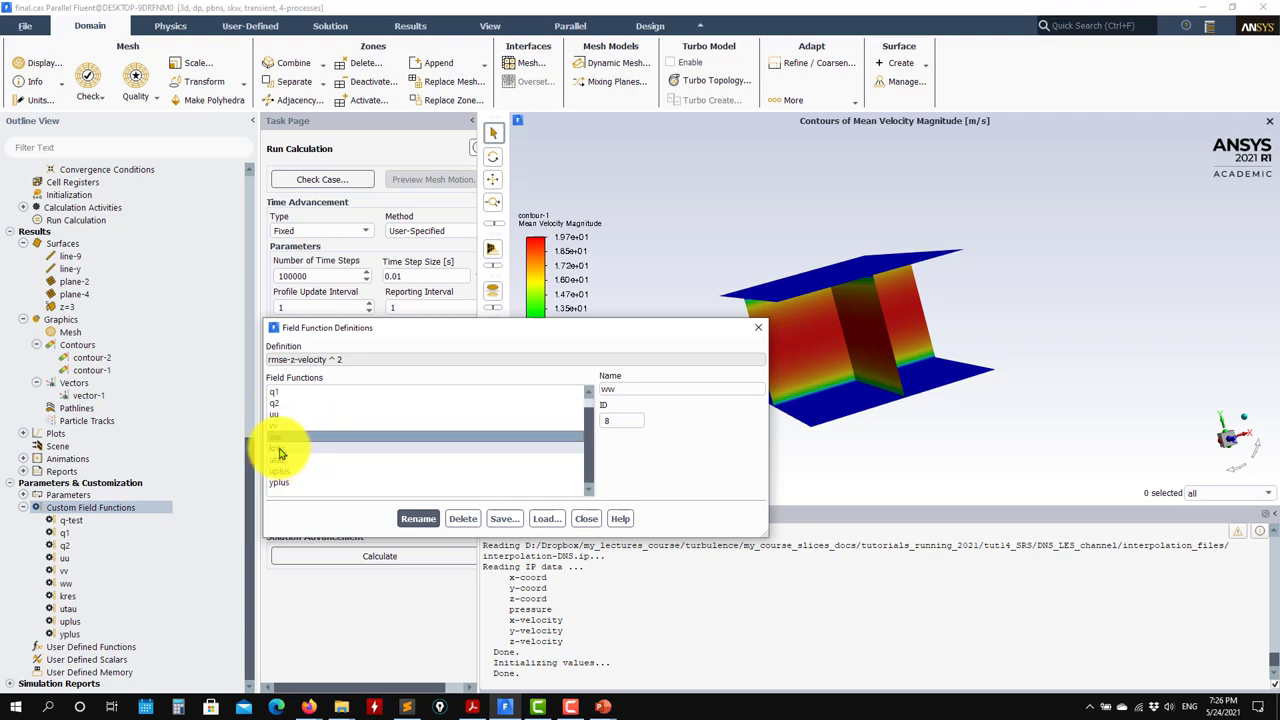
pyautogui.click(285, 448)
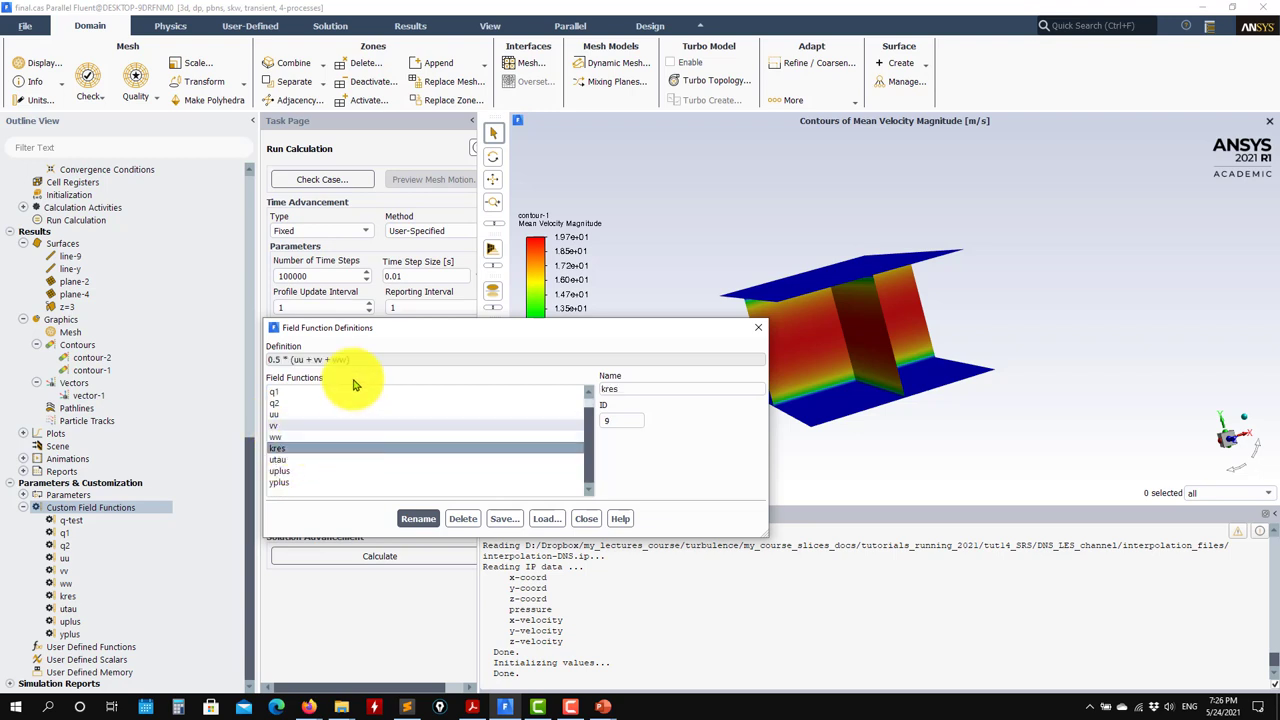
pyautogui.click(286, 471)
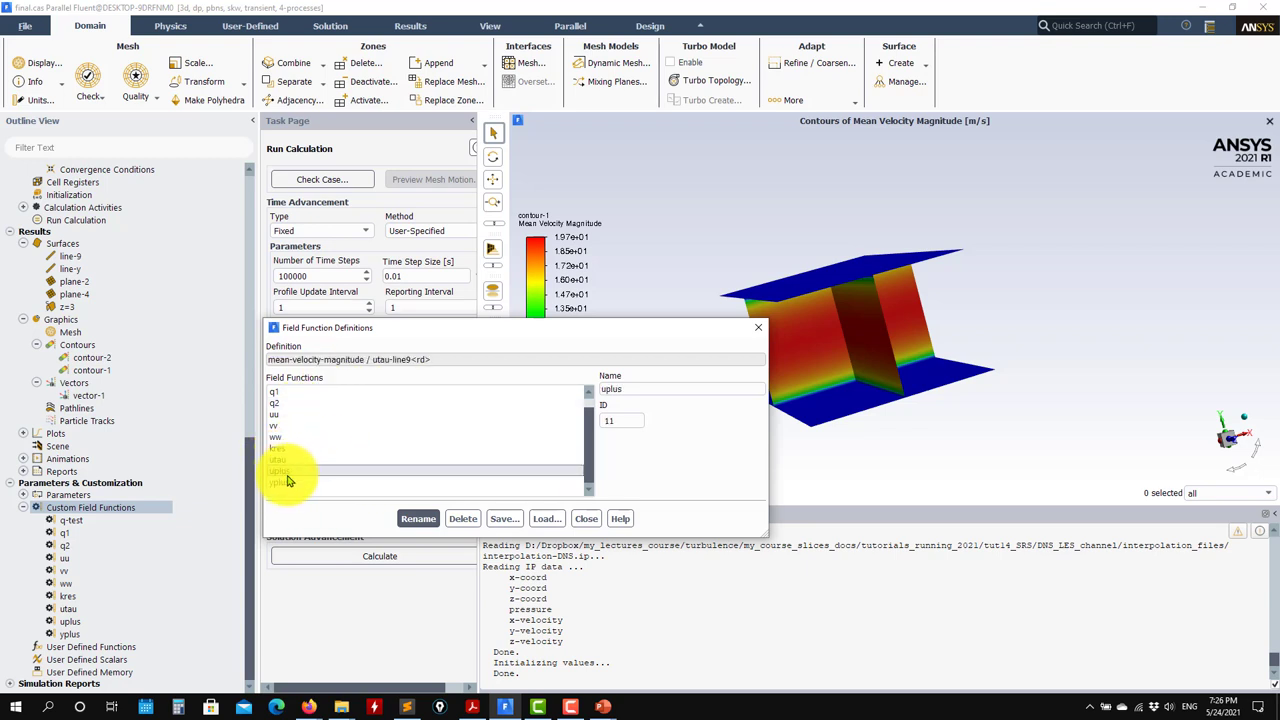
pyautogui.click(286, 482)
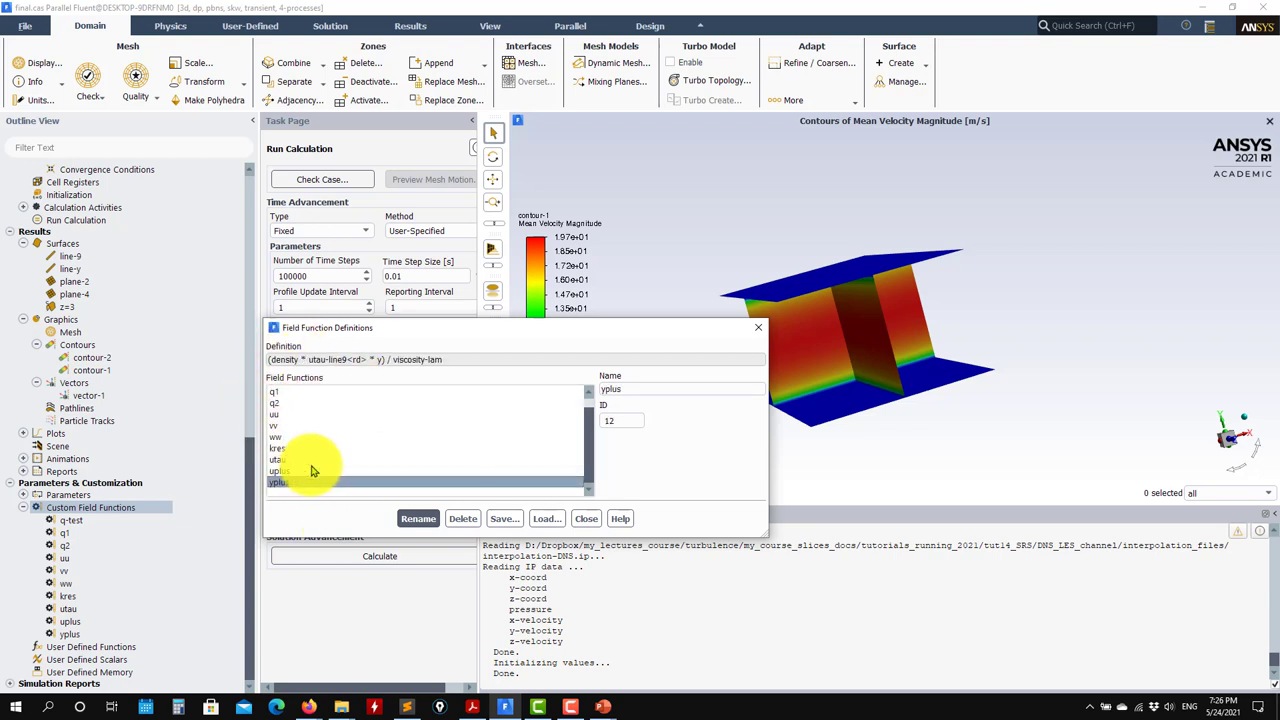
# Tilt the channel's mean velocity contour view and close the field function definitions.
pyautogui.moveTo(875, 366); pyautogui.dragTo(873, 275)
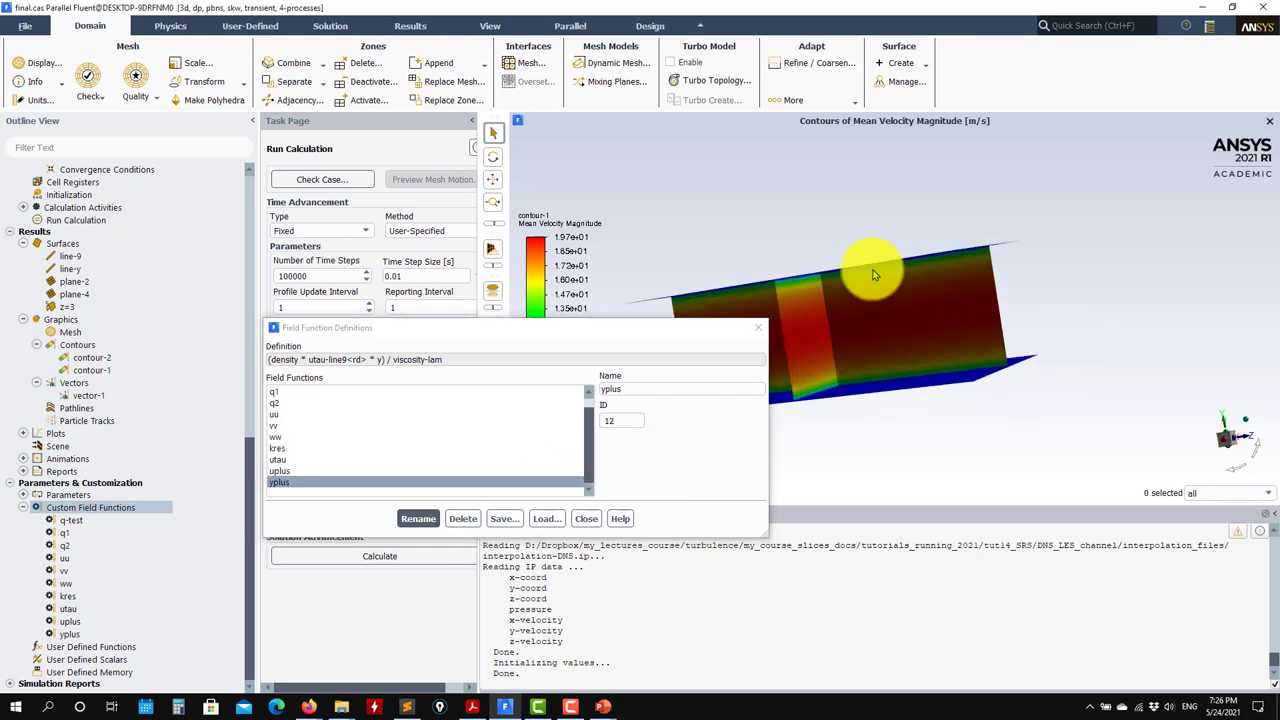
pyautogui.click(586, 518)
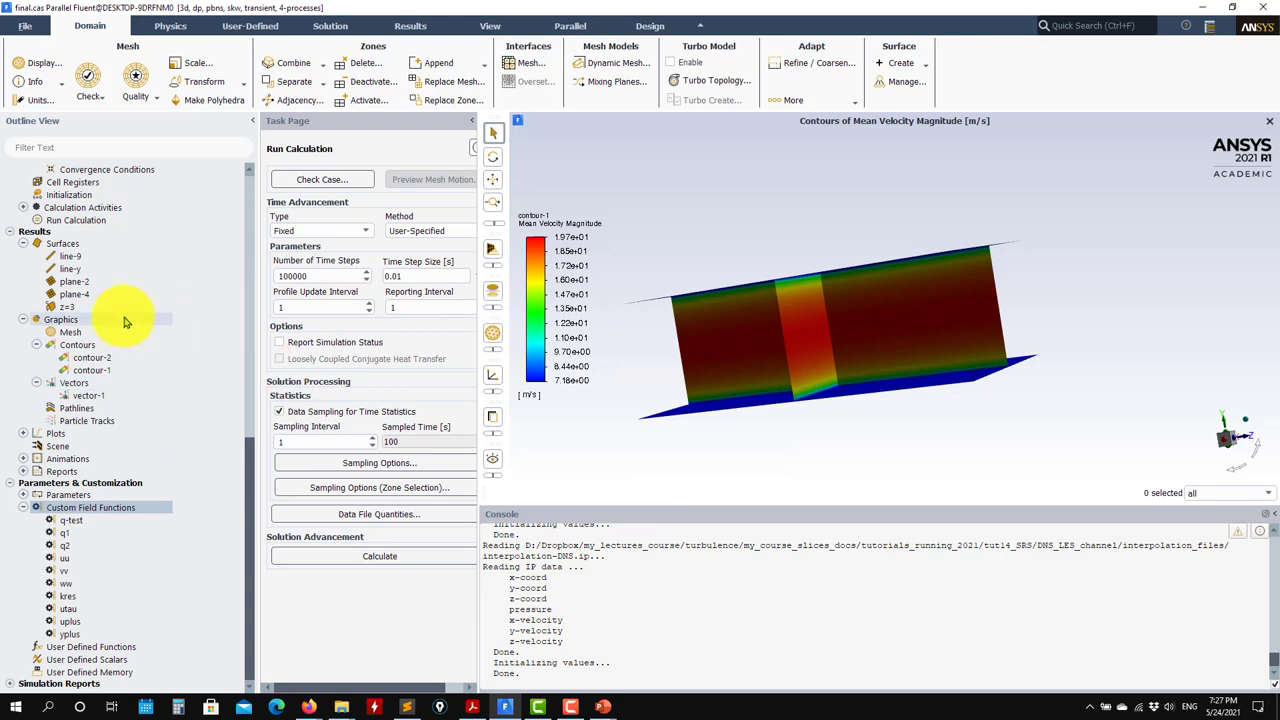
pyautogui.scroll(4, 138, 370)
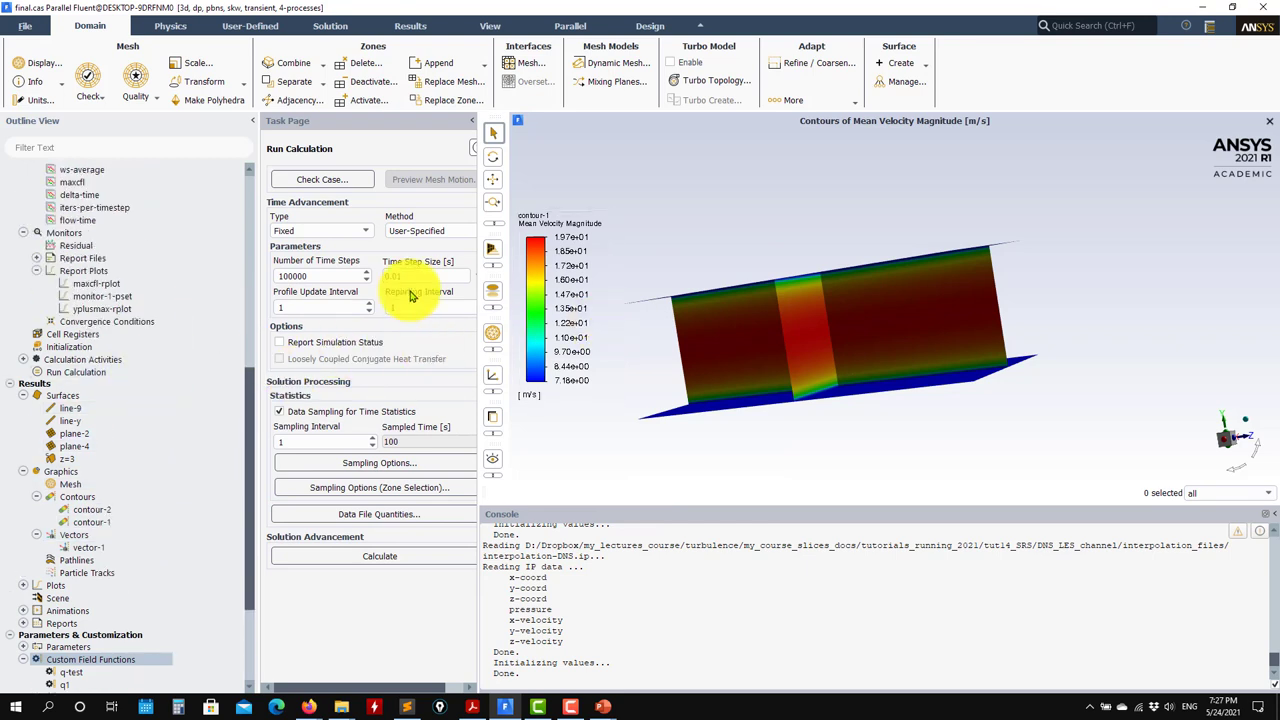
pyautogui.scroll(4, 138, 296)
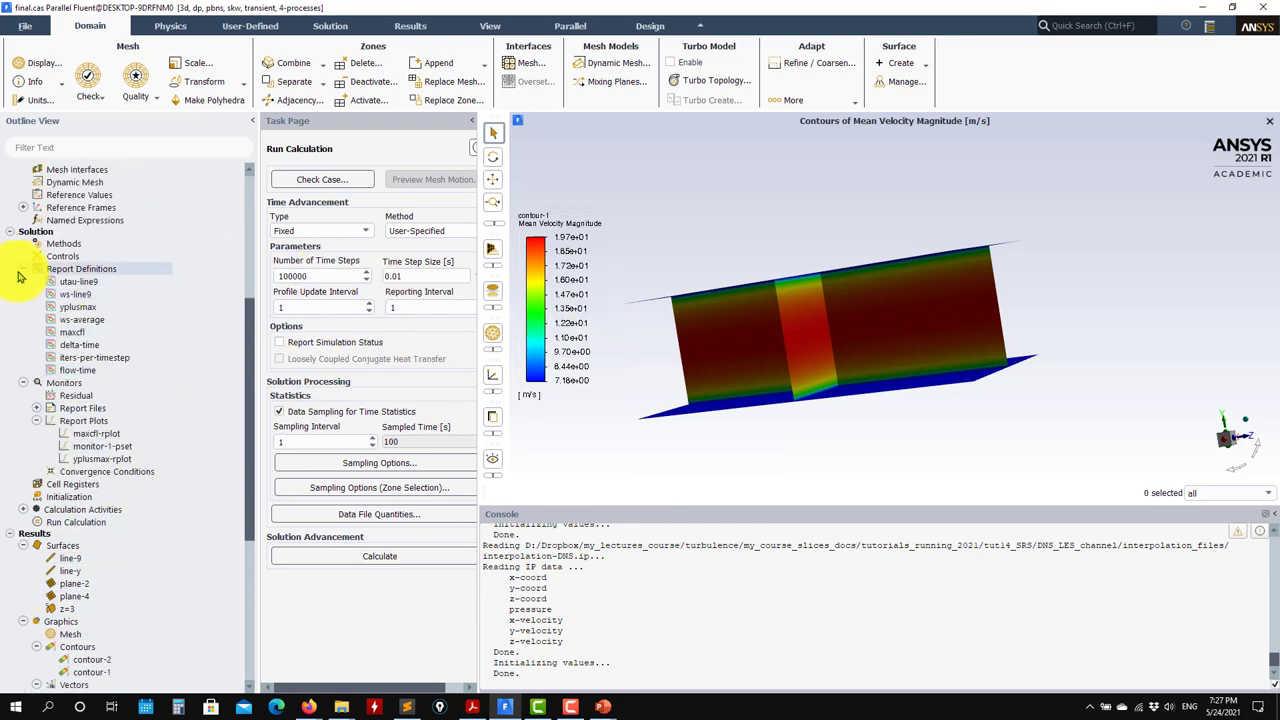
# Collapse Report Definitions and plot the scaled residuals.
pyautogui.click(21, 271)
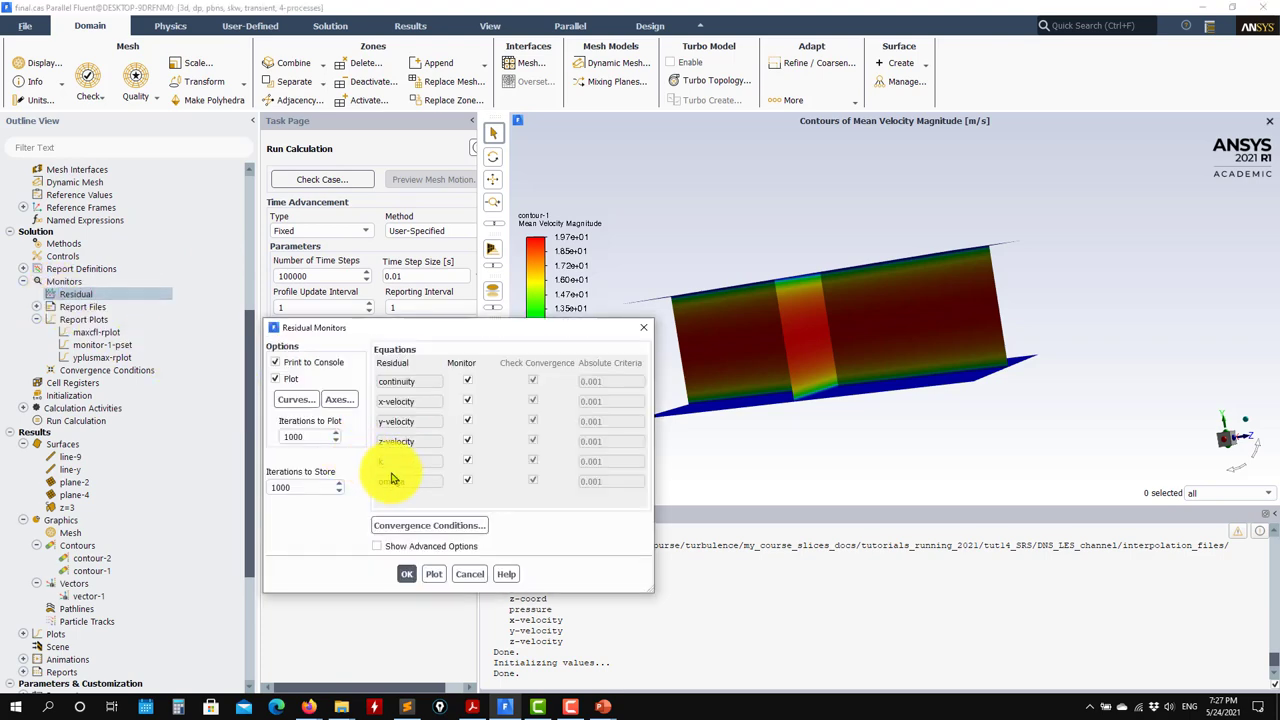
pyautogui.click(433, 573)
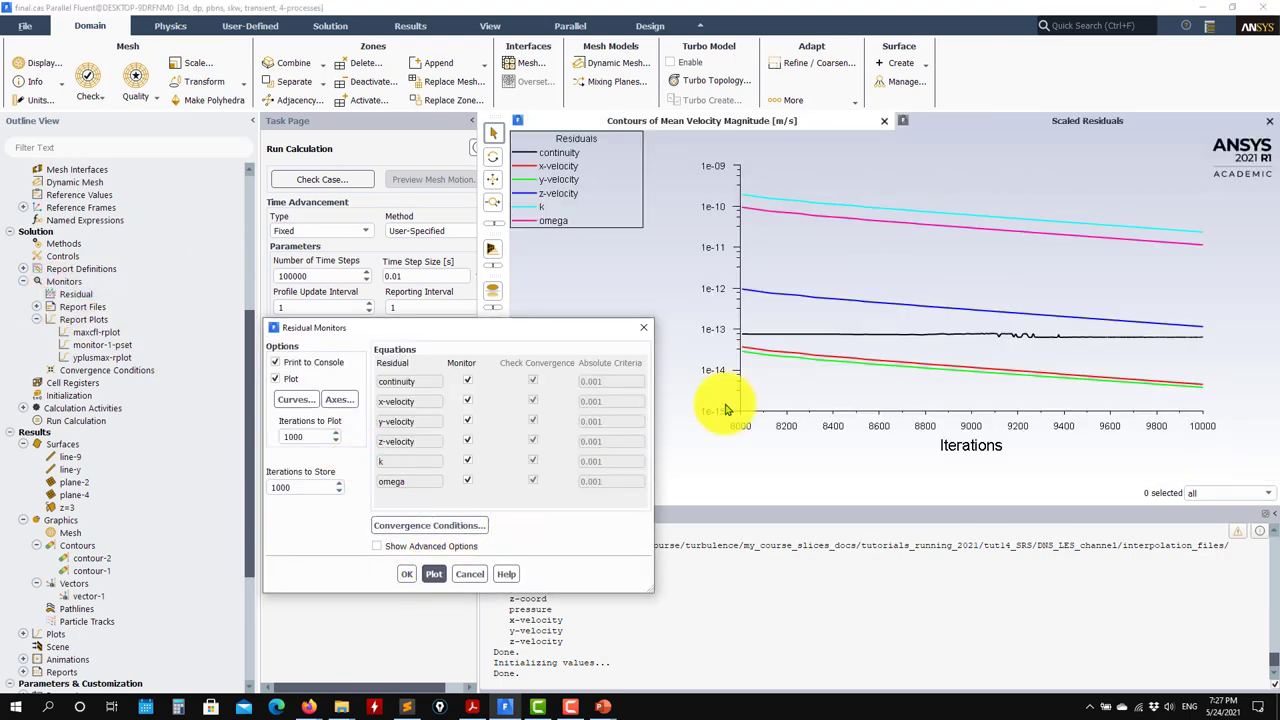
pyautogui.click(469, 573)
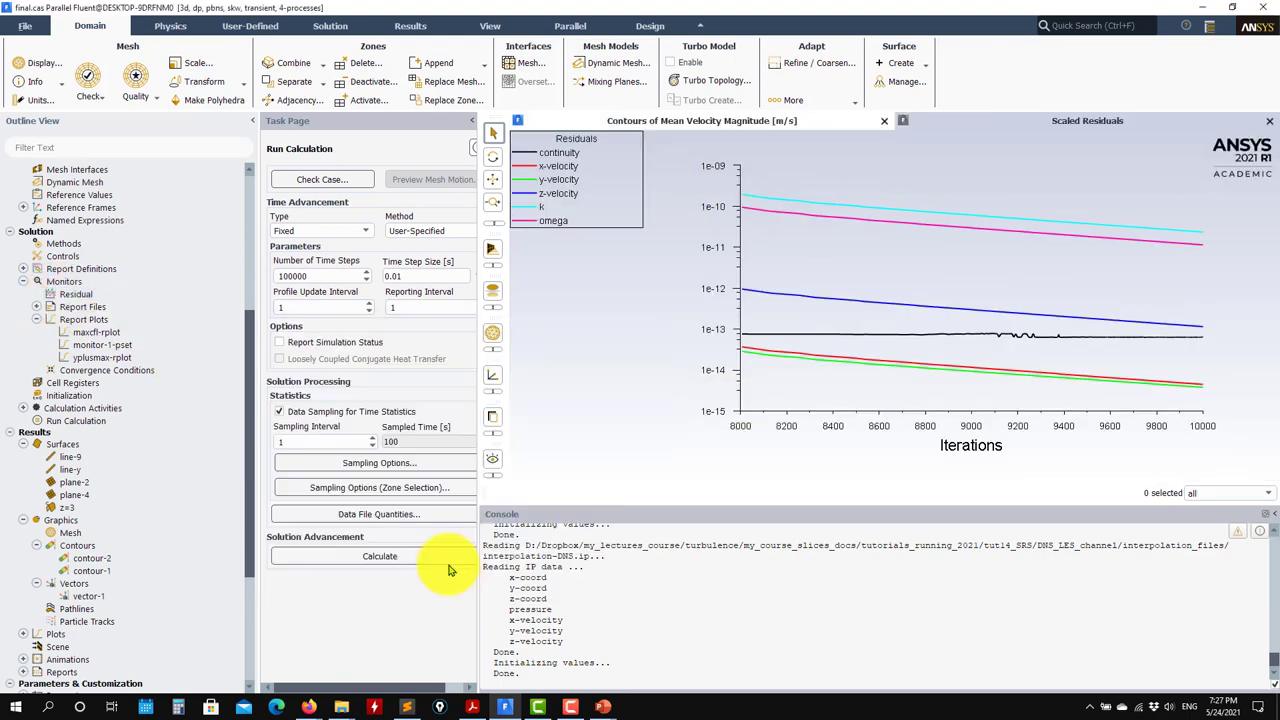
# Try plotting the yplusmax-rplot y-plus history, dismiss the no-data message, and close the editor.
pyautogui.doubleClick(100, 358)
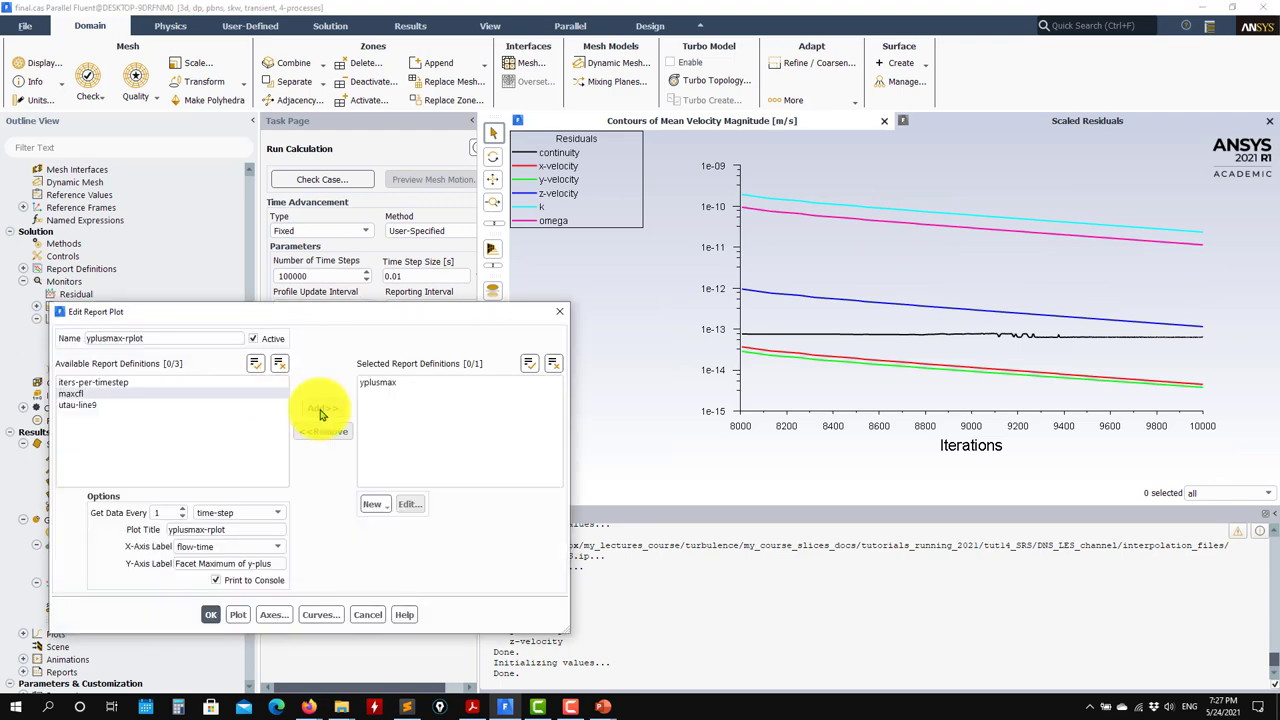
pyautogui.click(237, 614)
pyautogui.click(737, 368)
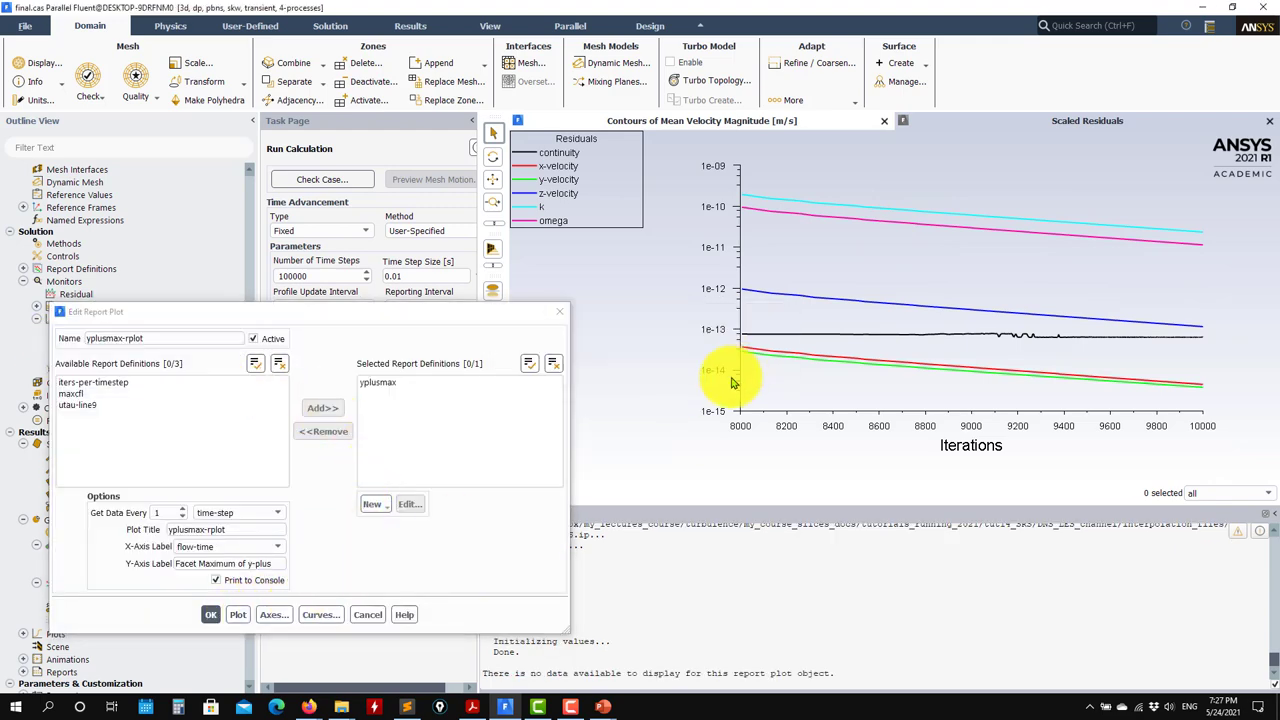
pyautogui.moveTo(341, 708)
pyautogui.click(443, 645)
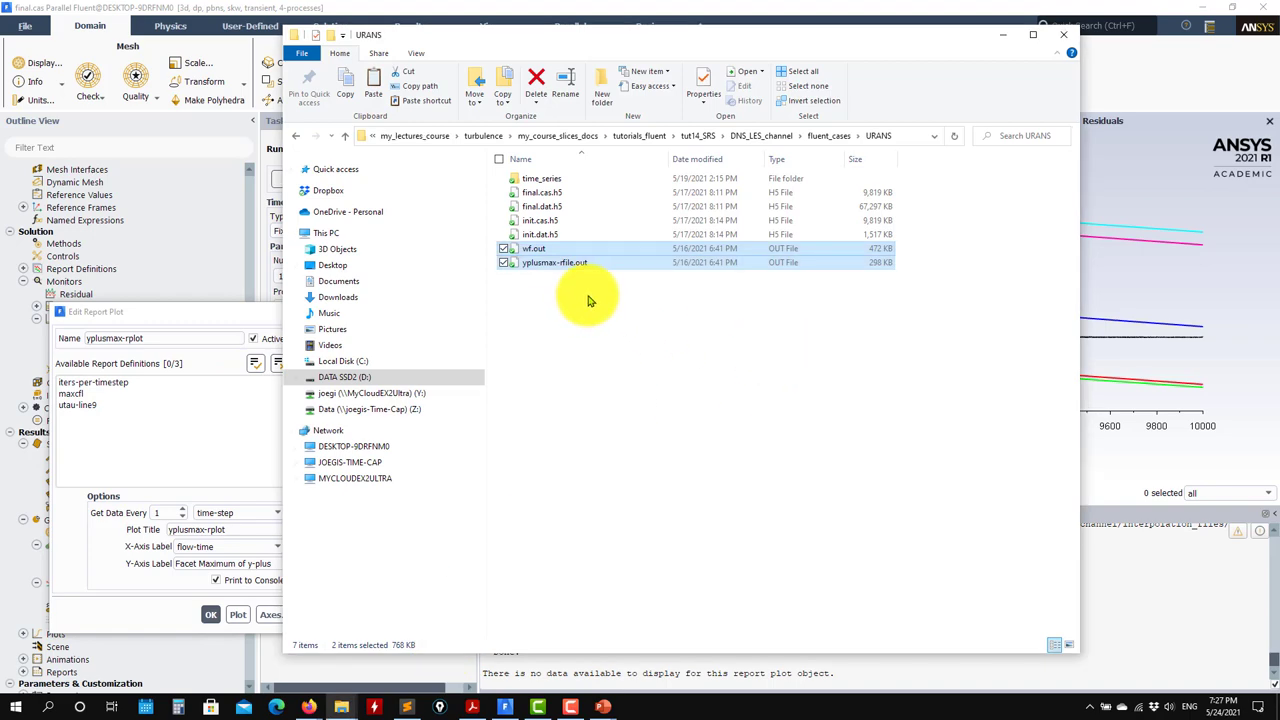
pyautogui.click(590, 300)
pyautogui.click(160, 592)
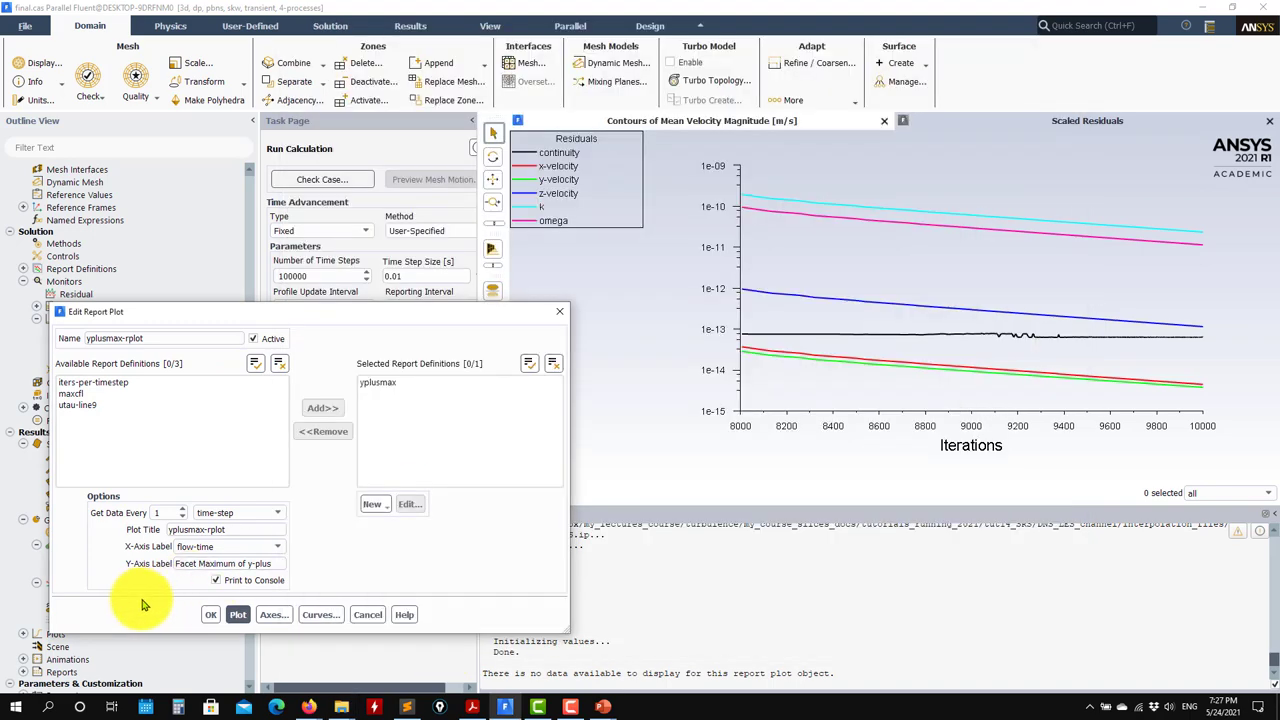
pyautogui.click(357, 611)
pyautogui.scroll(1, 698, 605)
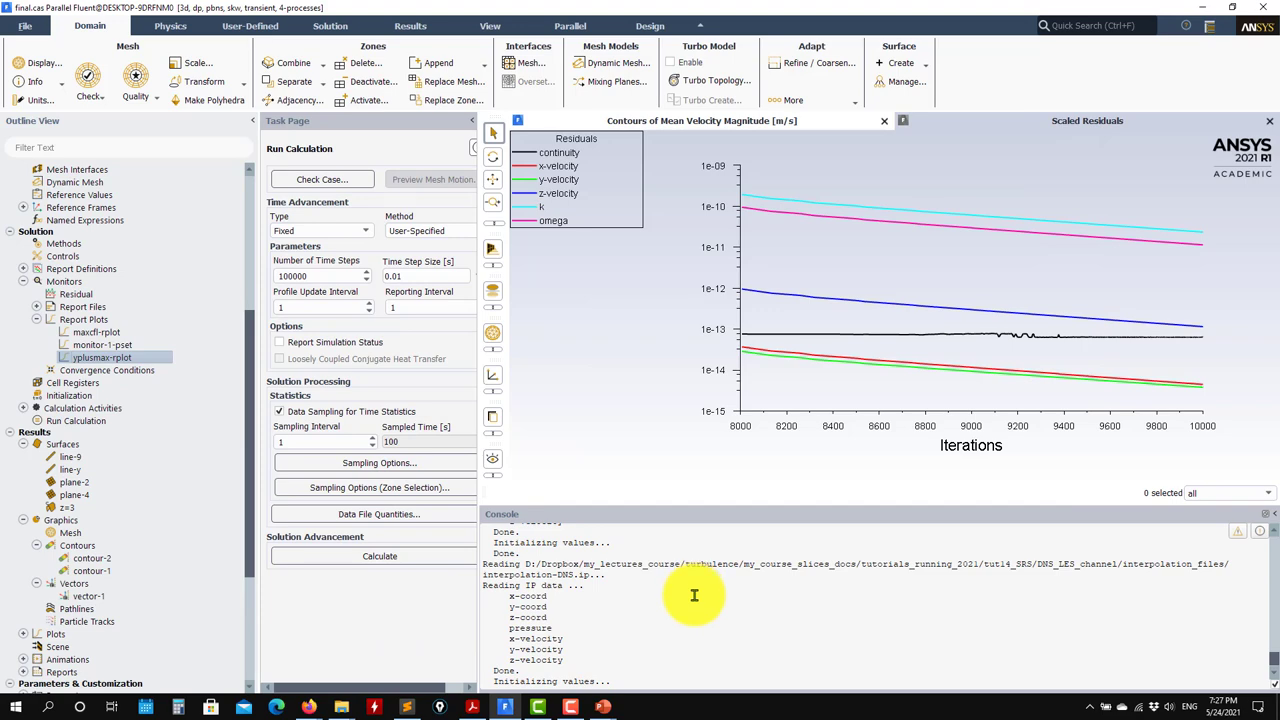
# Discard the current data and re-read the final.cas.h5 case.
pyautogui.click(24, 25)
pyautogui.moveTo(60, 44)
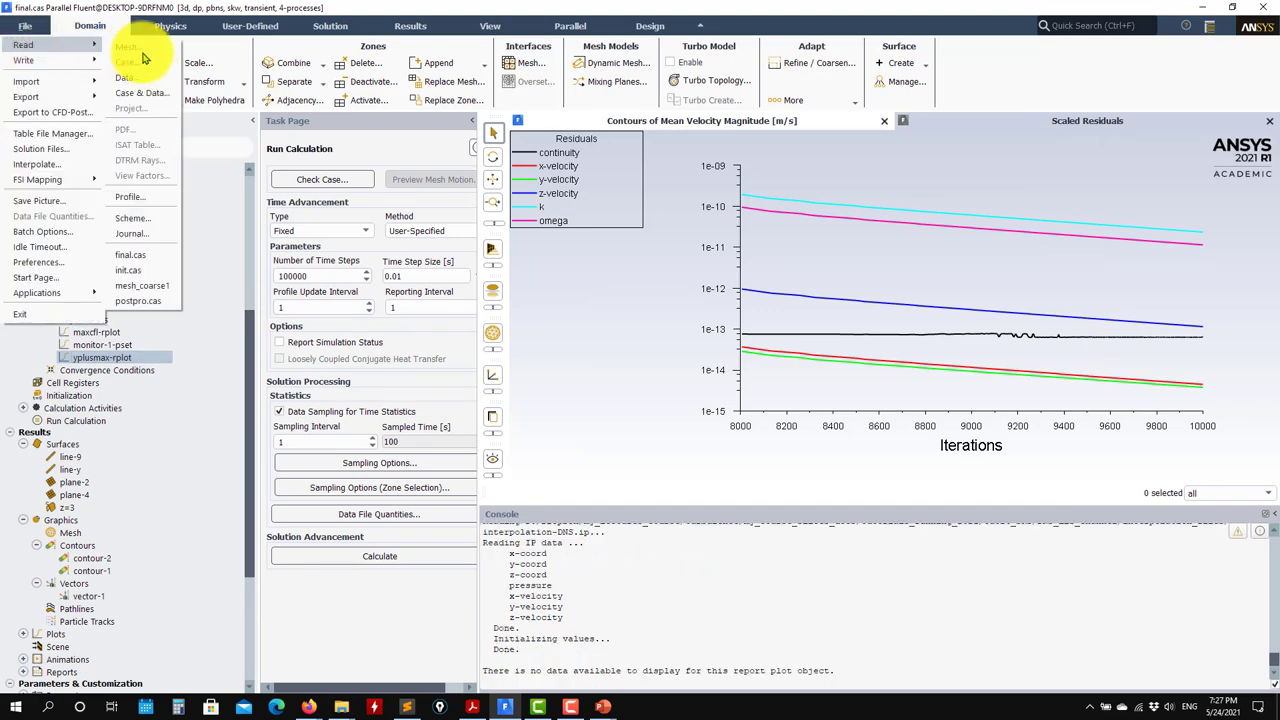
pyautogui.click(143, 61)
pyautogui.click(645, 371)
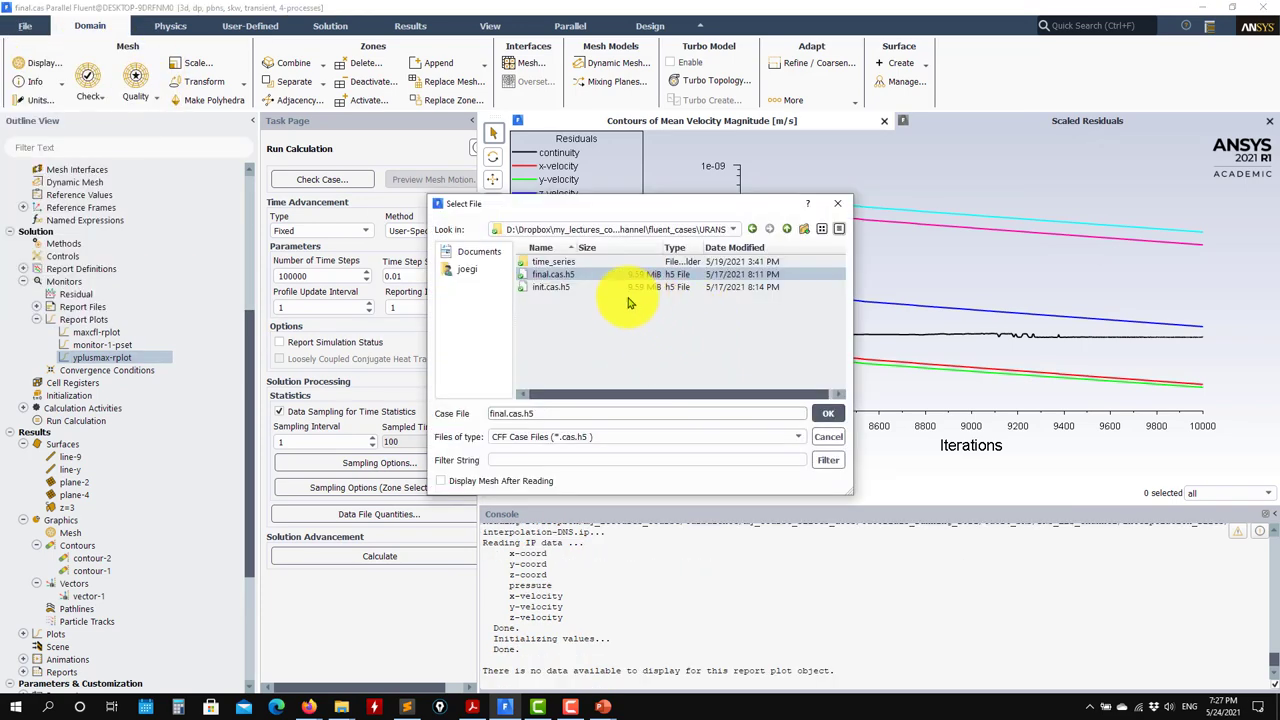
pyautogui.click(828, 413)
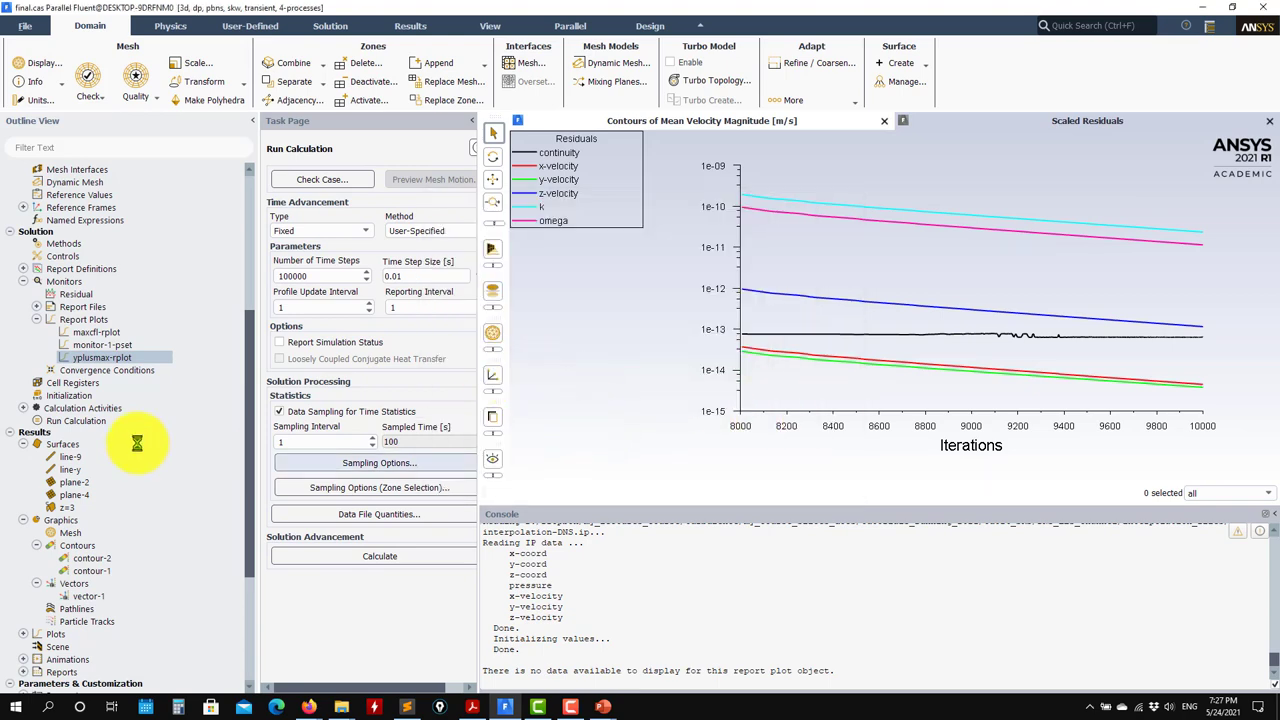
# Open wf.out from the URANS folder in Sublime Text, then close it and return to Fluent.
pyautogui.moveTo(342, 706)
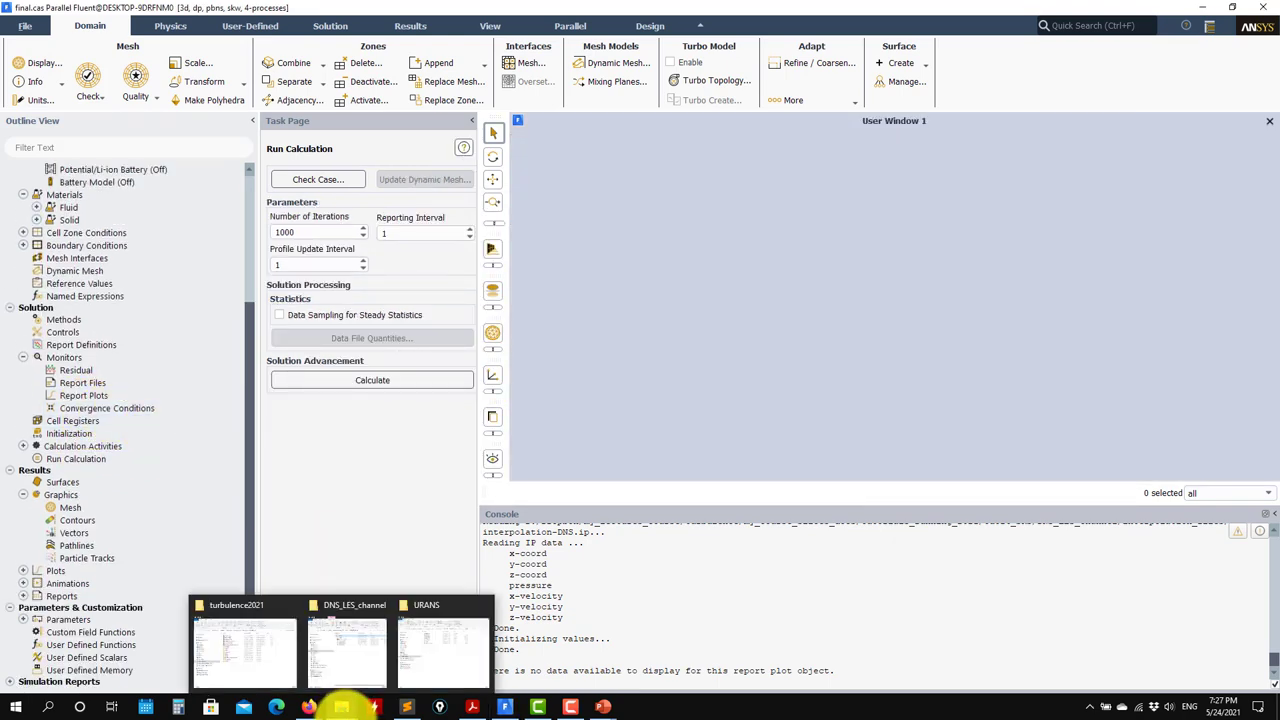
pyautogui.click(418, 660)
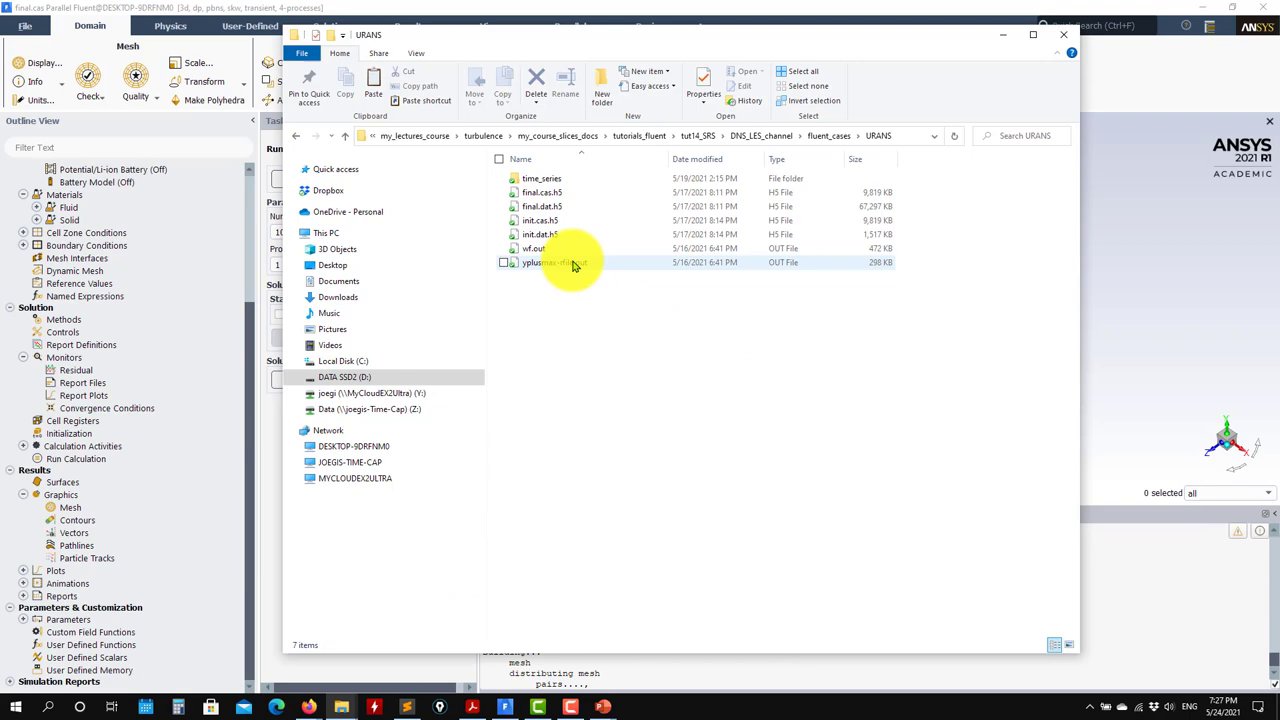
pyautogui.click(542, 254)
pyautogui.rightClick(542, 258)
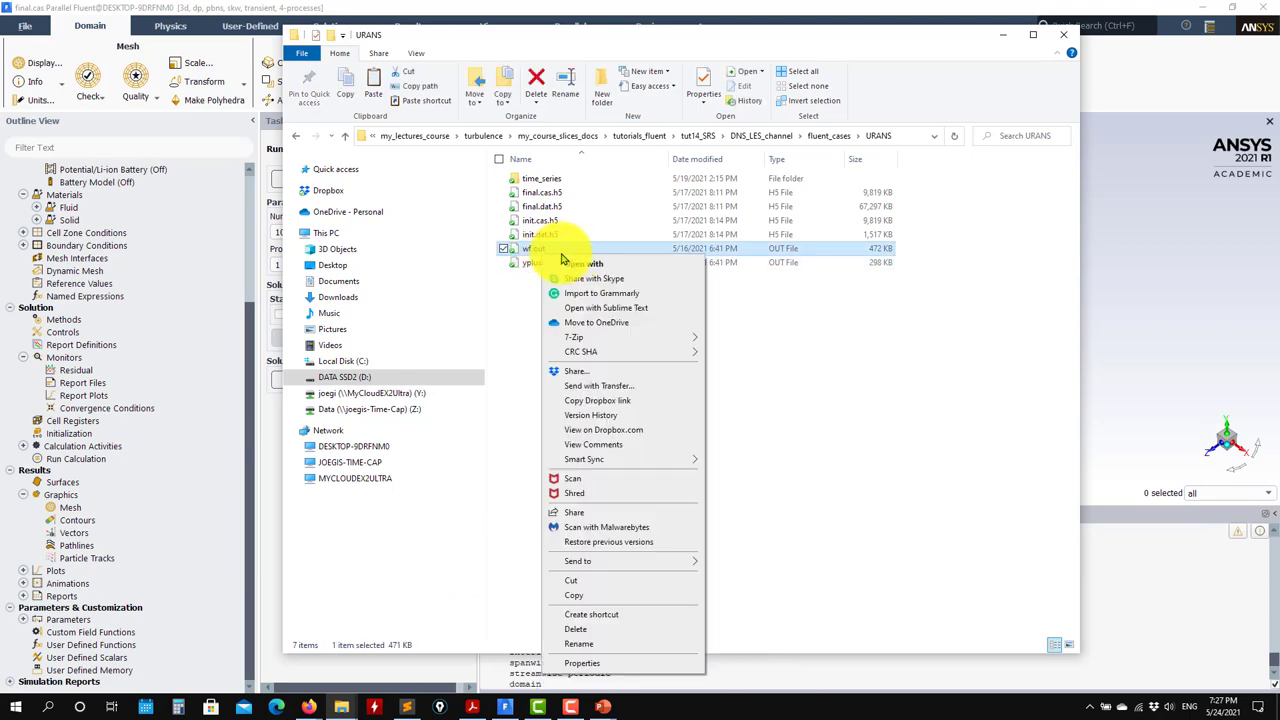
pyautogui.click(620, 262)
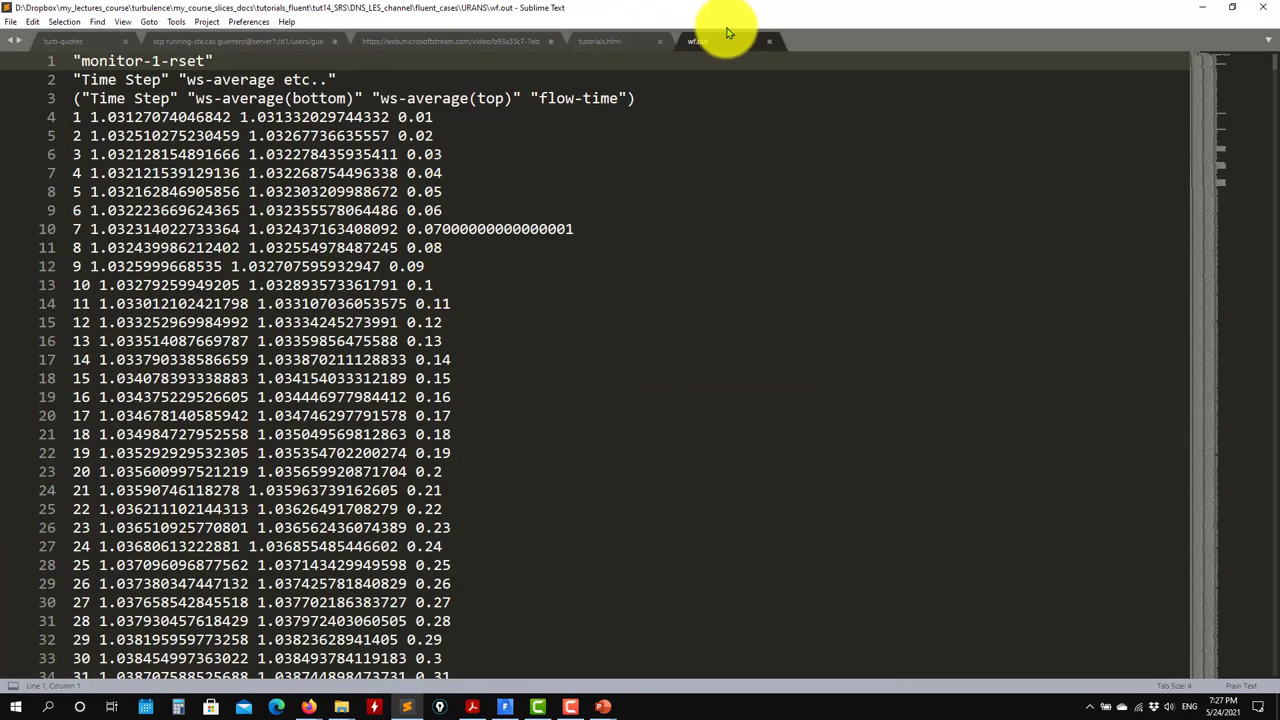
pyautogui.click(769, 41)
pyautogui.click(1205, 12)
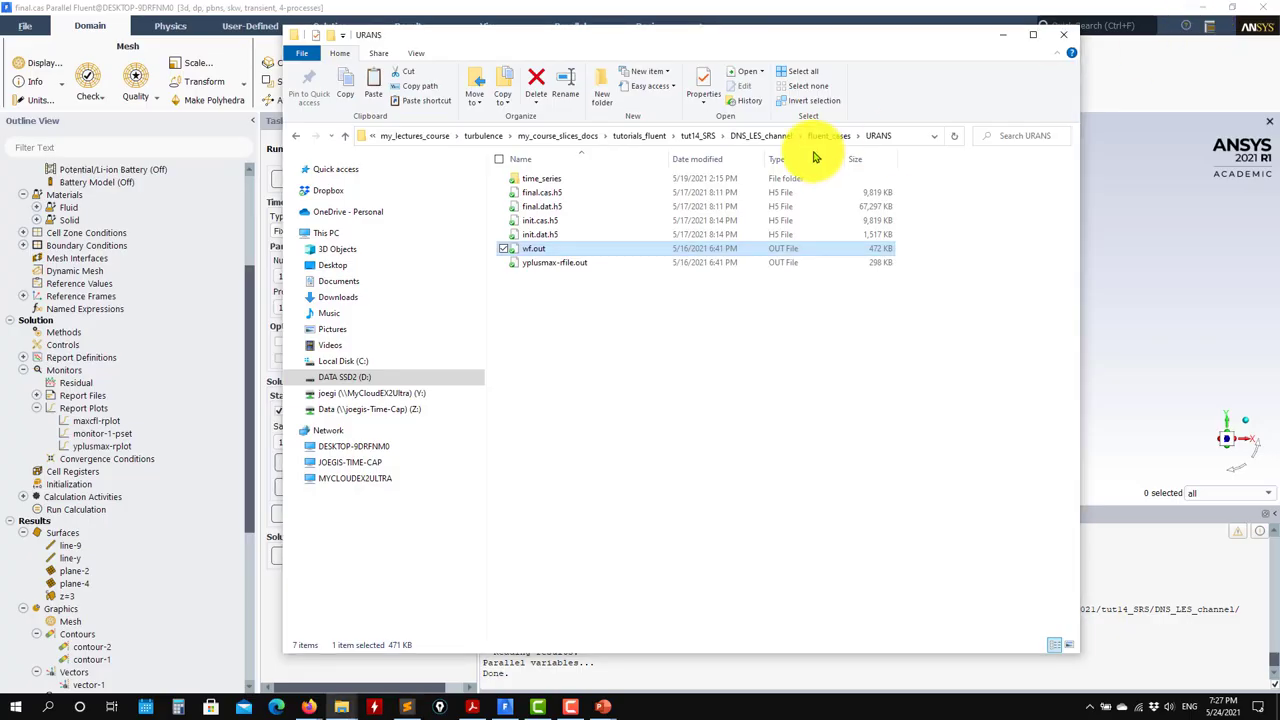
pyautogui.click(995, 28)
pyautogui.scroll(-5, 87, 561)
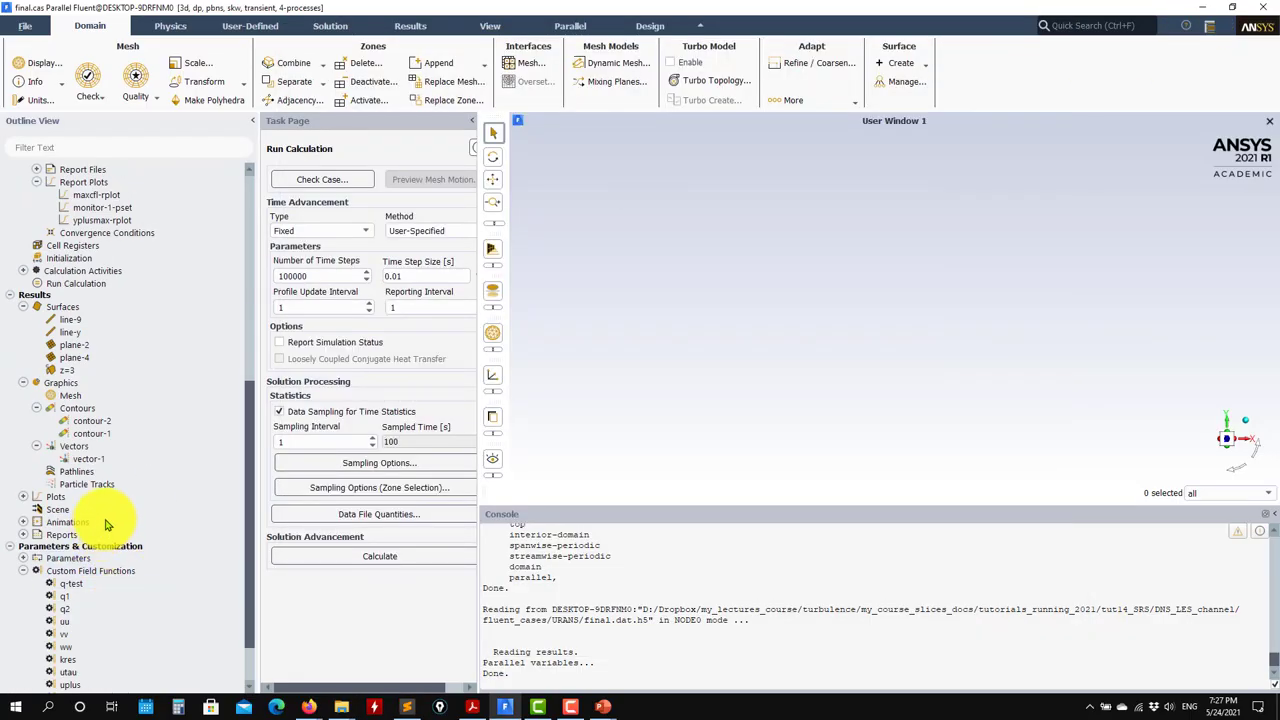
# Redisplay contour-1 mean velocity magnitude (about 7.18–19.7 m/s) and collapse Custom Field Functions.
pyautogui.doubleClick(128, 437)
pyautogui.click(254, 497)
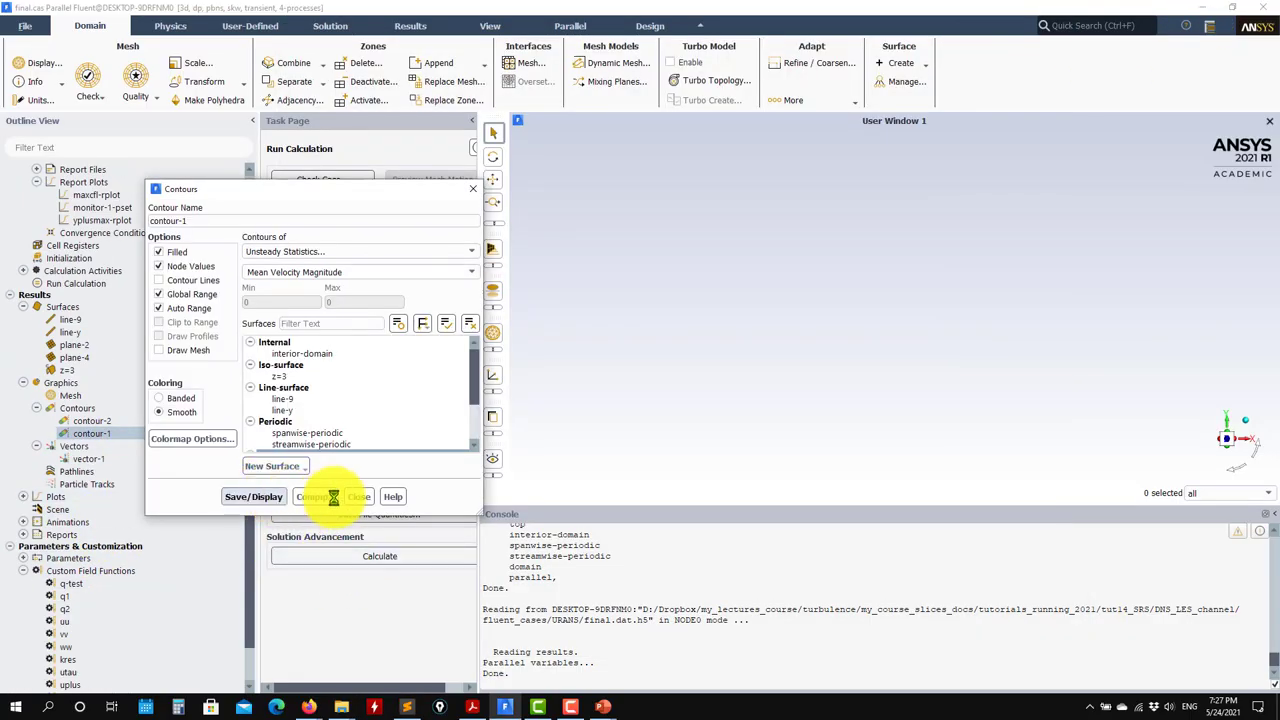
pyautogui.click(362, 497)
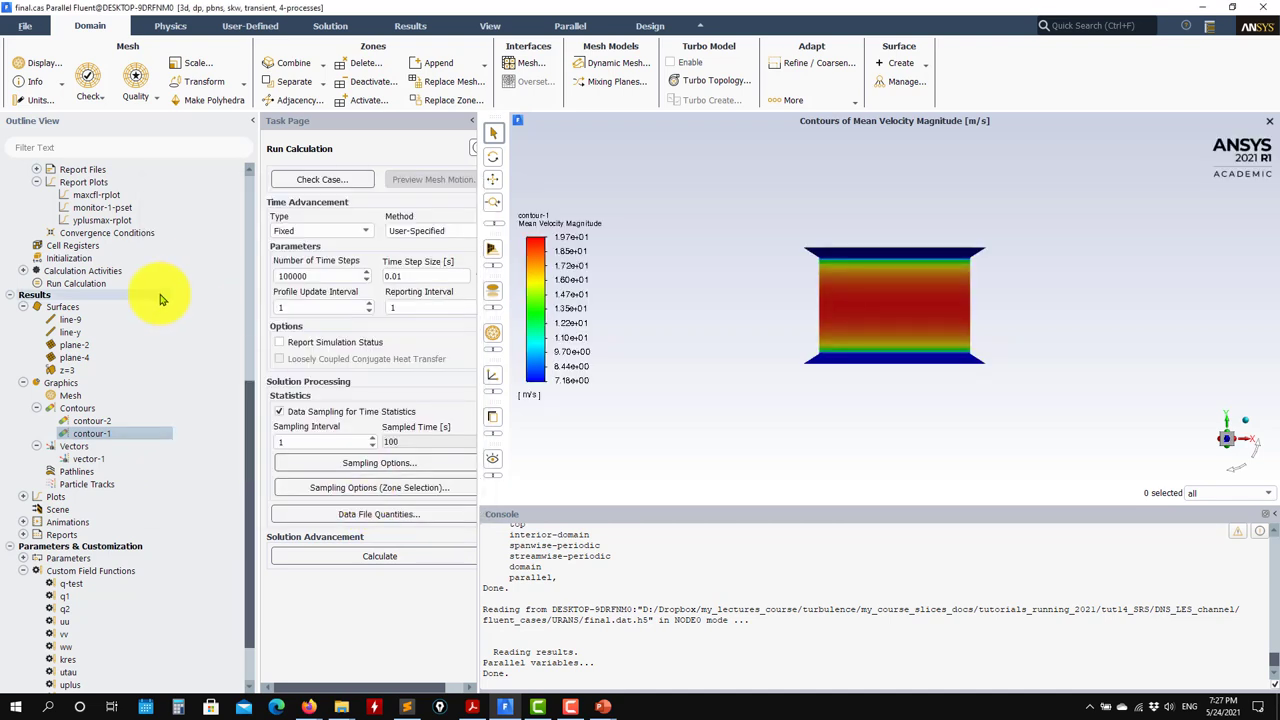
pyautogui.scroll(2, 104, 360)
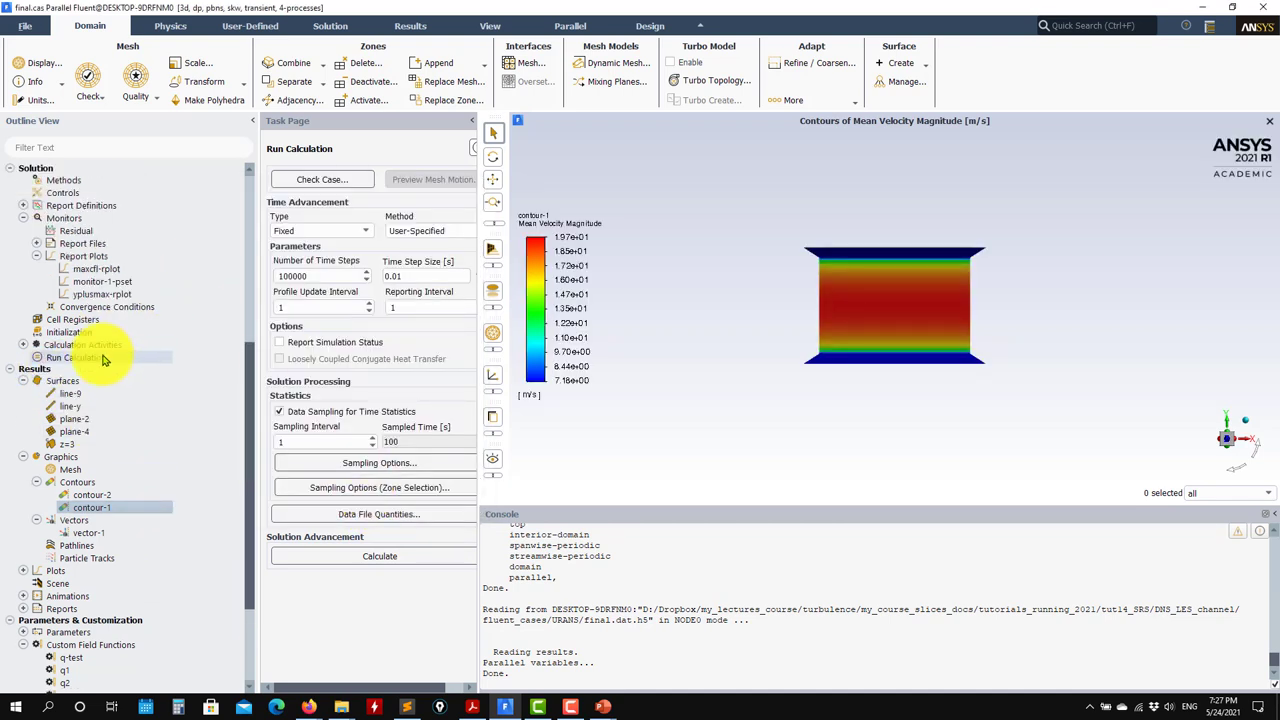
pyautogui.scroll(-3, 82, 360)
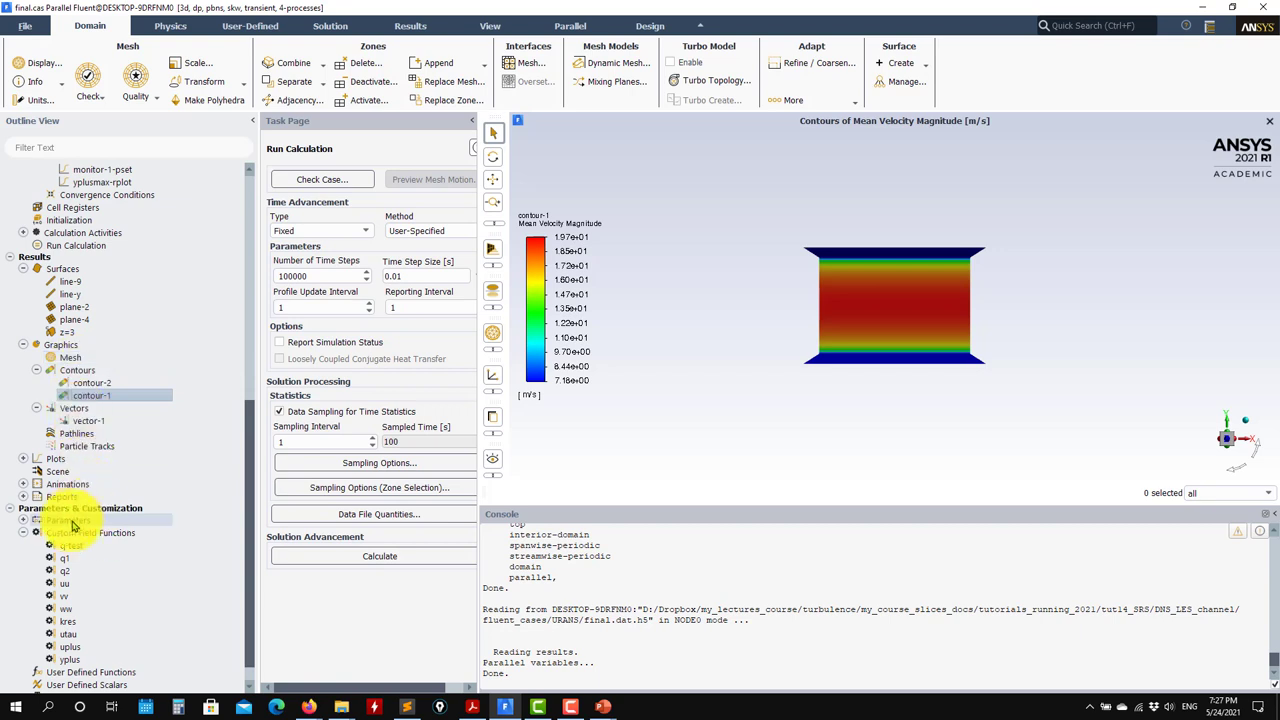
pyautogui.scroll(-1, 18, 520)
pyautogui.click(22, 508)
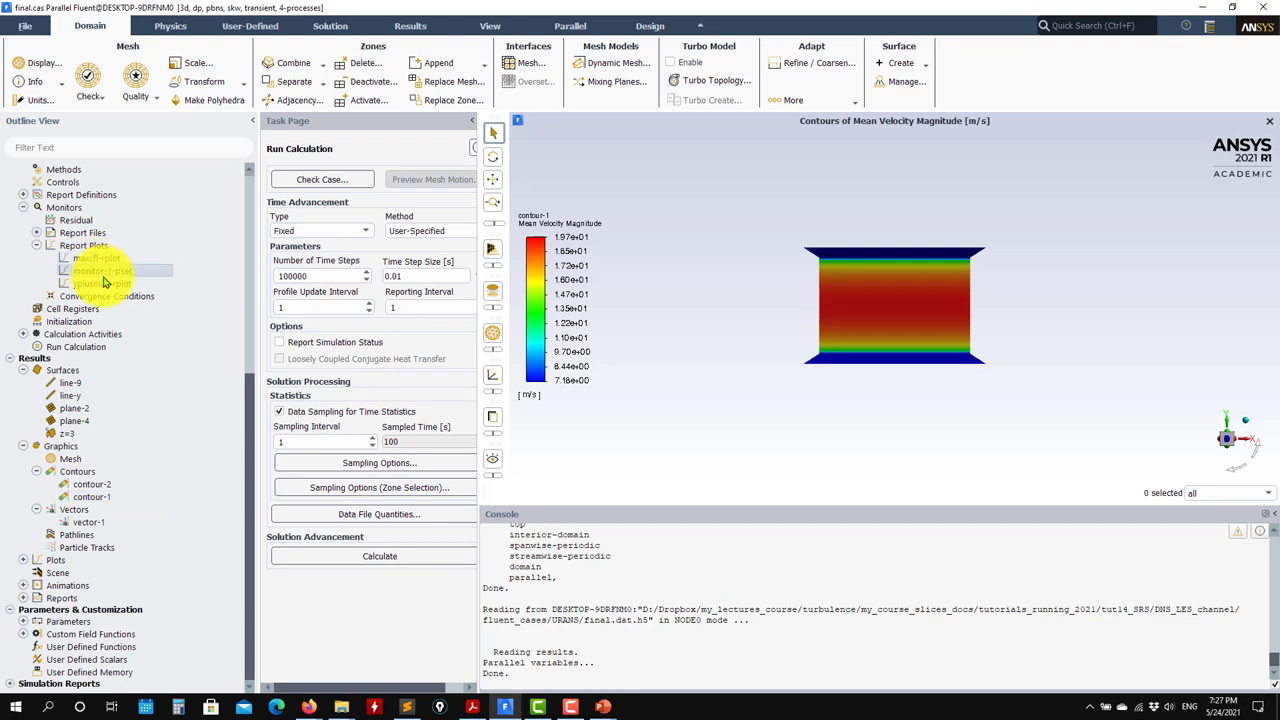
# Plot the scaled residuals of the reloaded URANS run over iterations 8000–10000.
pyautogui.doubleClick(103, 272)
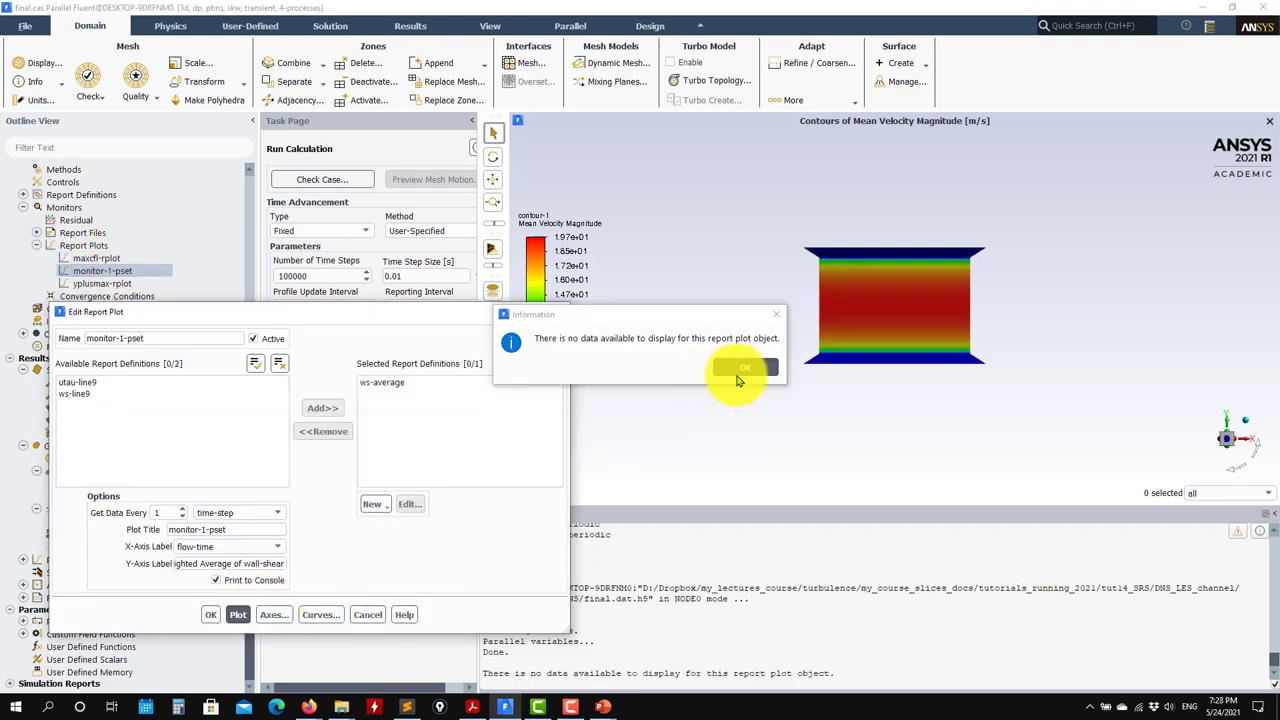
pyautogui.click(741, 378)
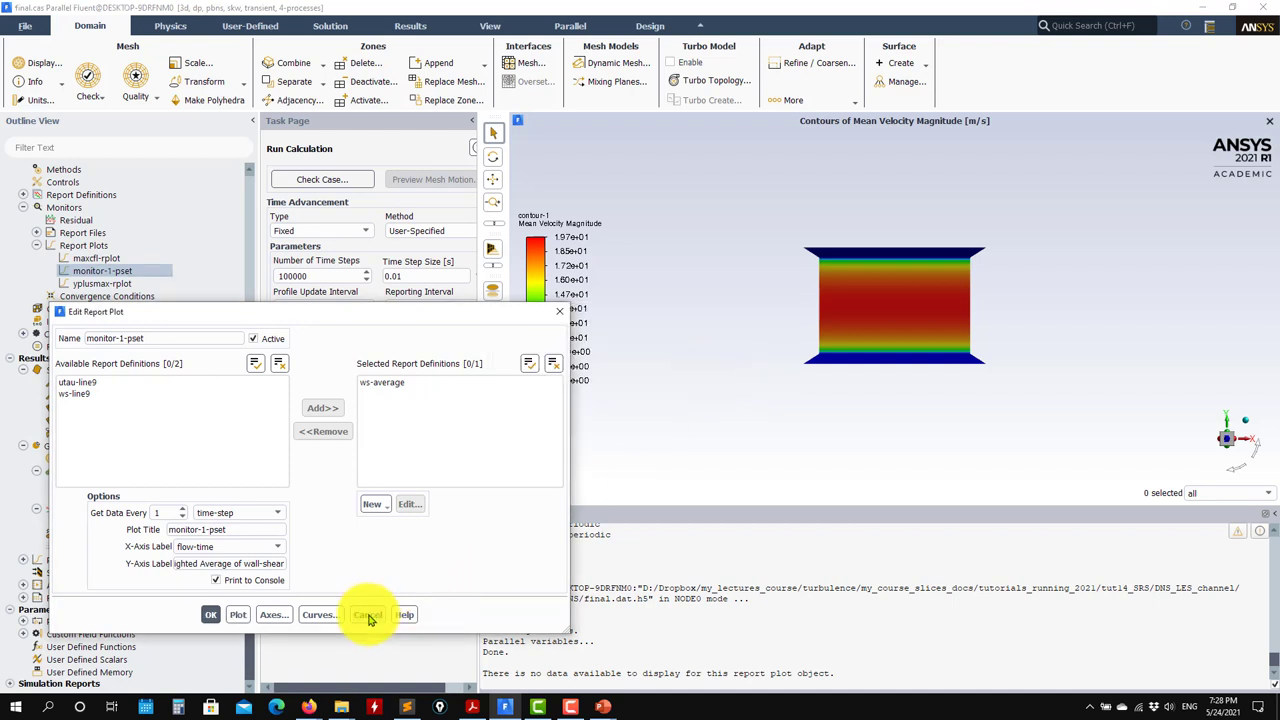
pyautogui.click(367, 614)
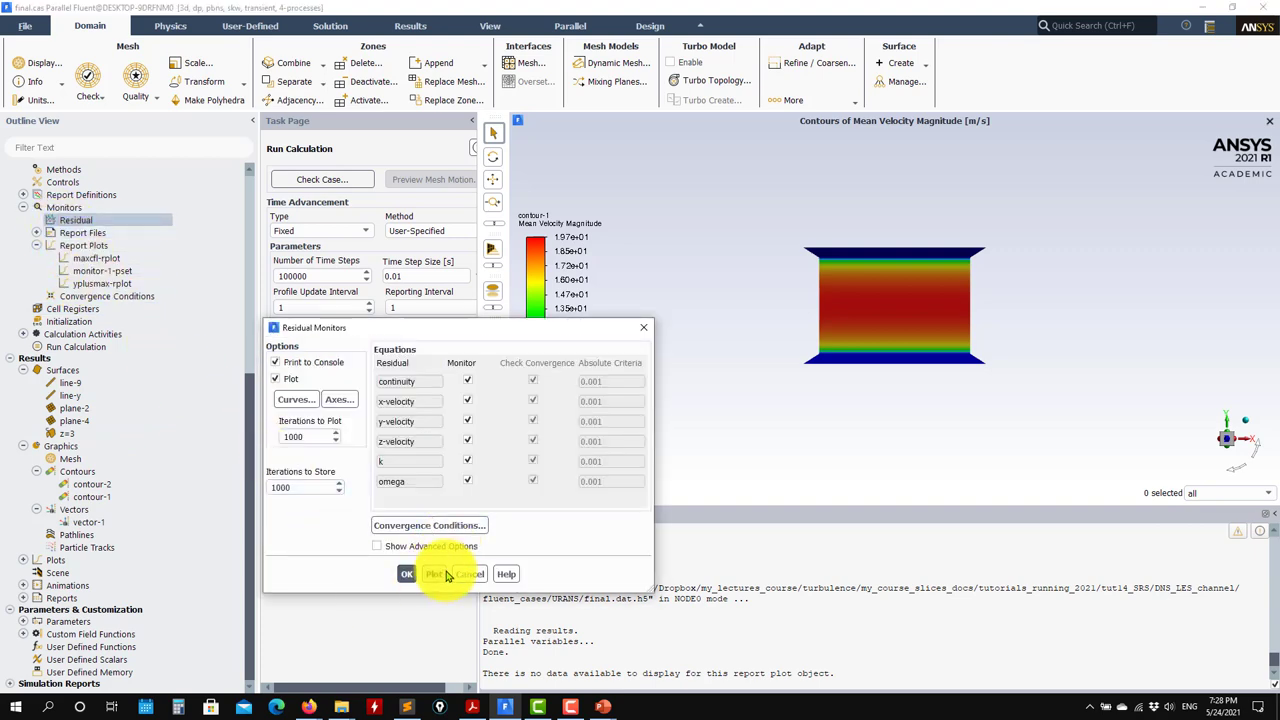
pyautogui.click(440, 574)
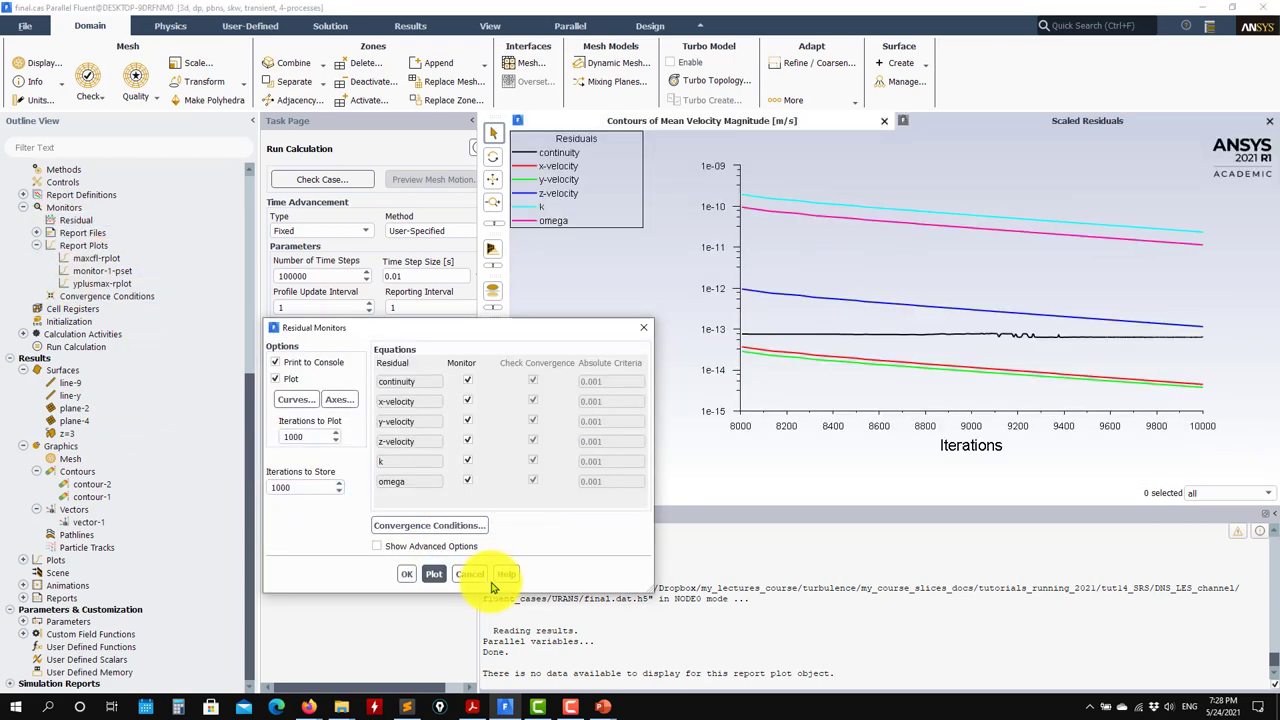
pyautogui.click(470, 574)
# Review the yplusmax-rplot report plot settings without changing anything.
pyautogui.doubleClick(84, 245)
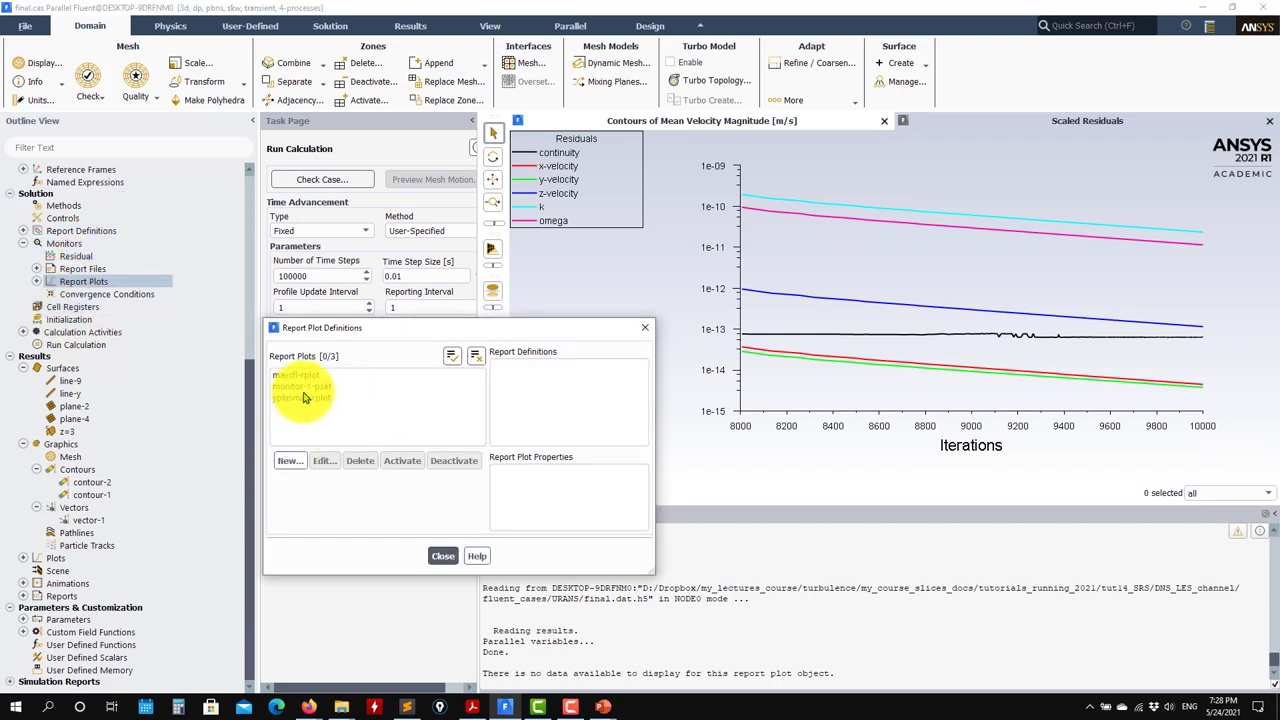
pyautogui.click(316, 399)
pyautogui.click(323, 461)
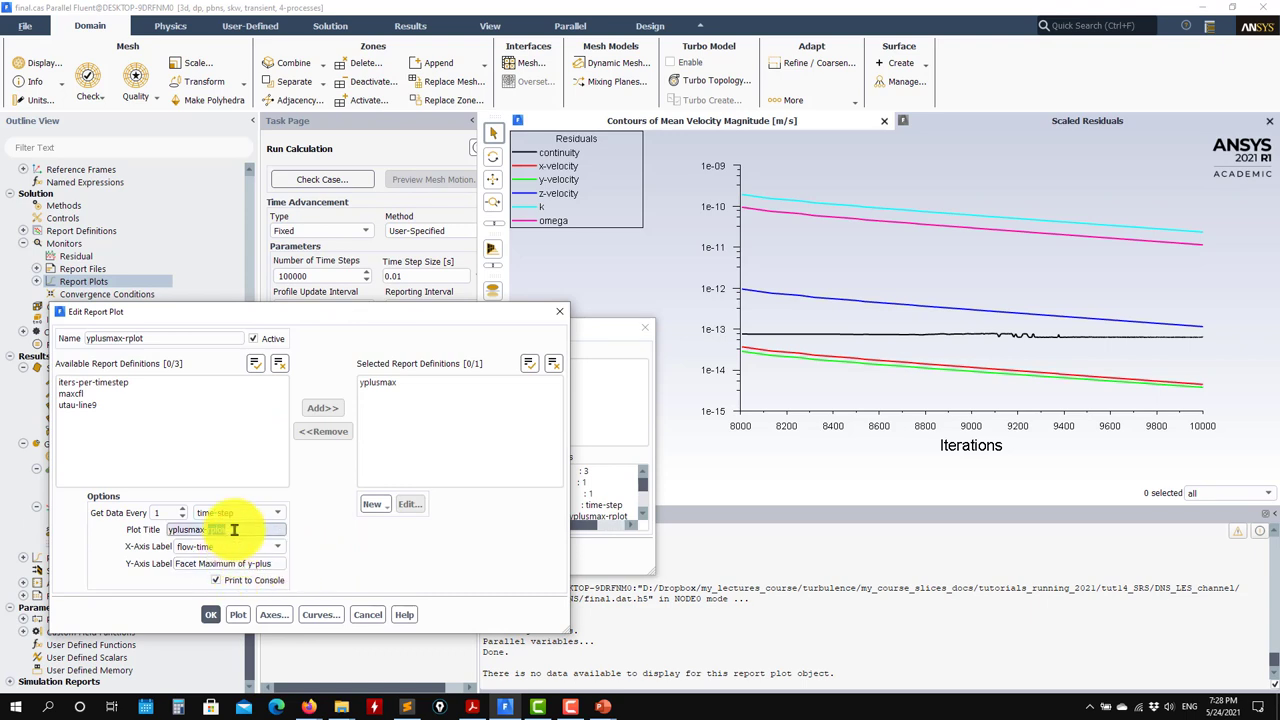
pyautogui.click(362, 614)
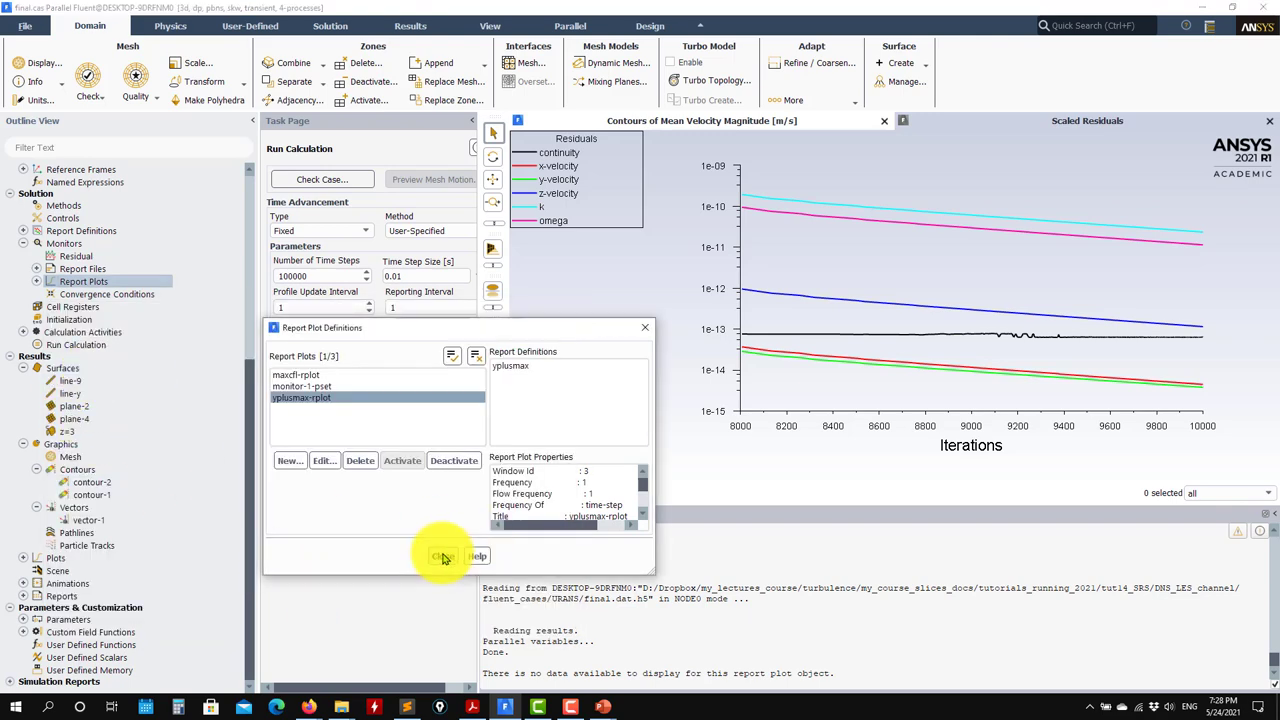
pyautogui.click(440, 556)
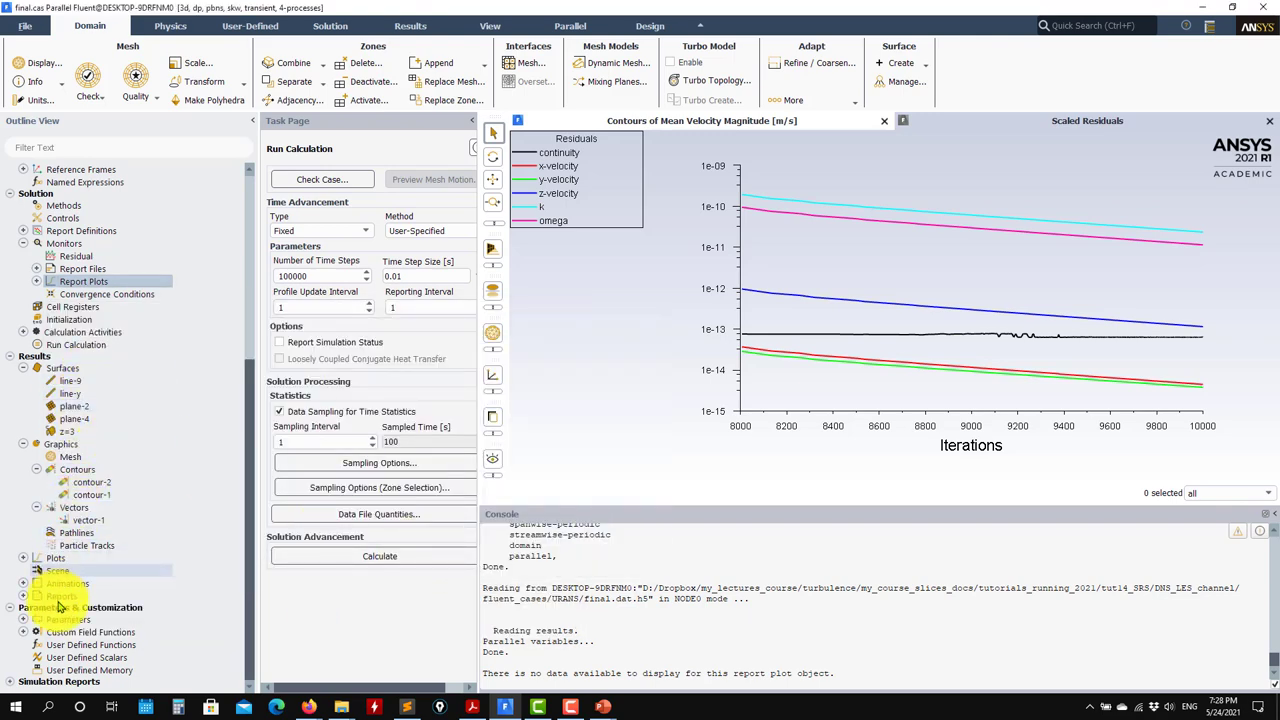
pyautogui.click(24, 584)
pyautogui.scroll(-1, 24, 575)
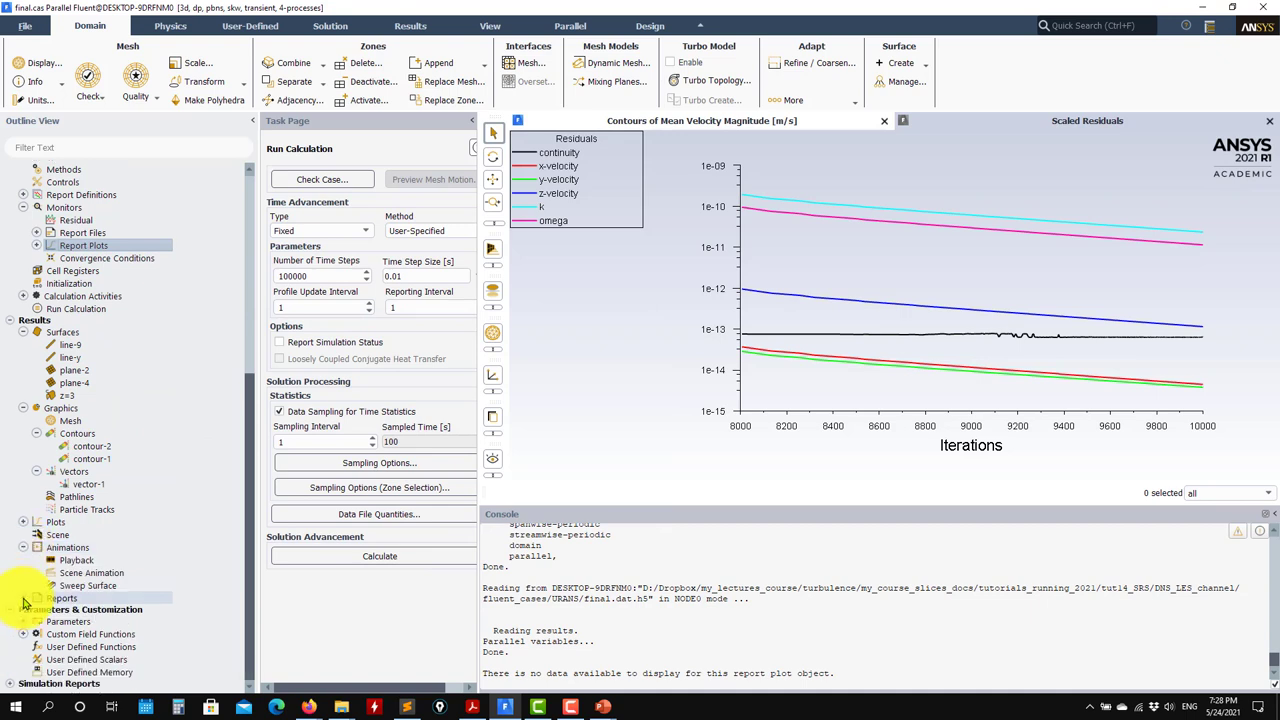
# Load wf.out as the FFT input signal file.
pyautogui.click(25, 523)
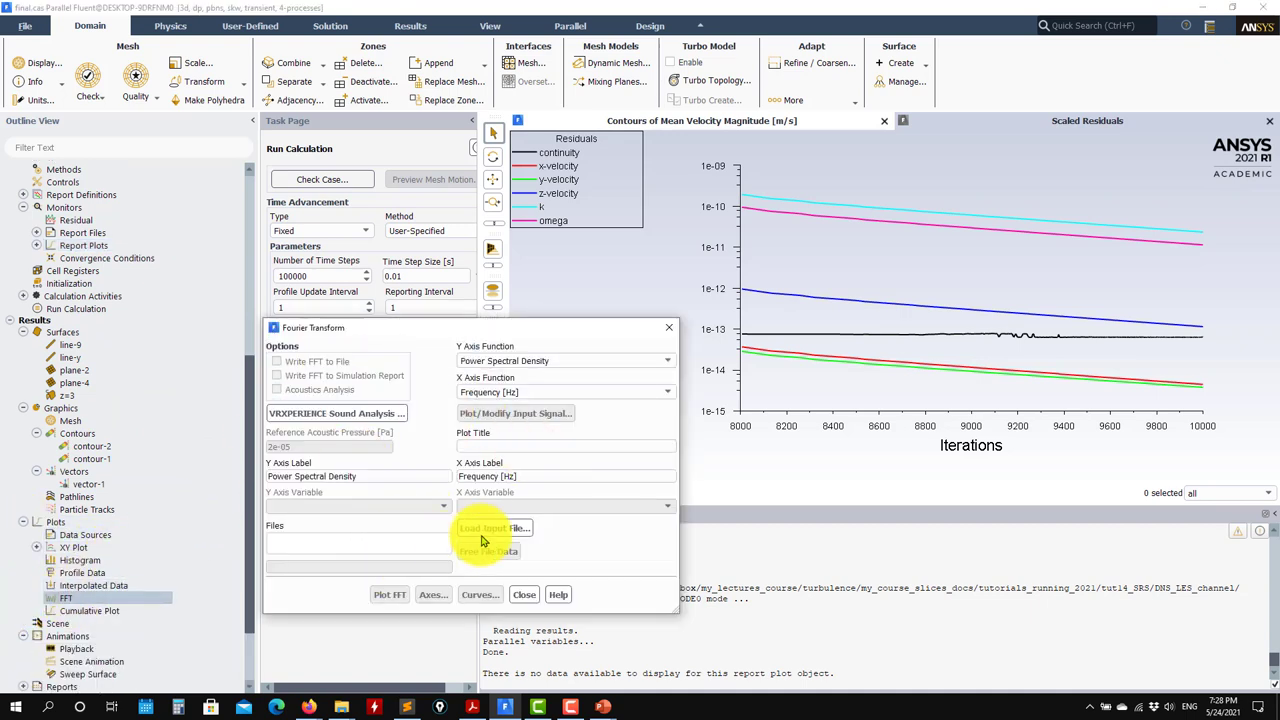
pyautogui.click(490, 530)
pyautogui.click(537, 299)
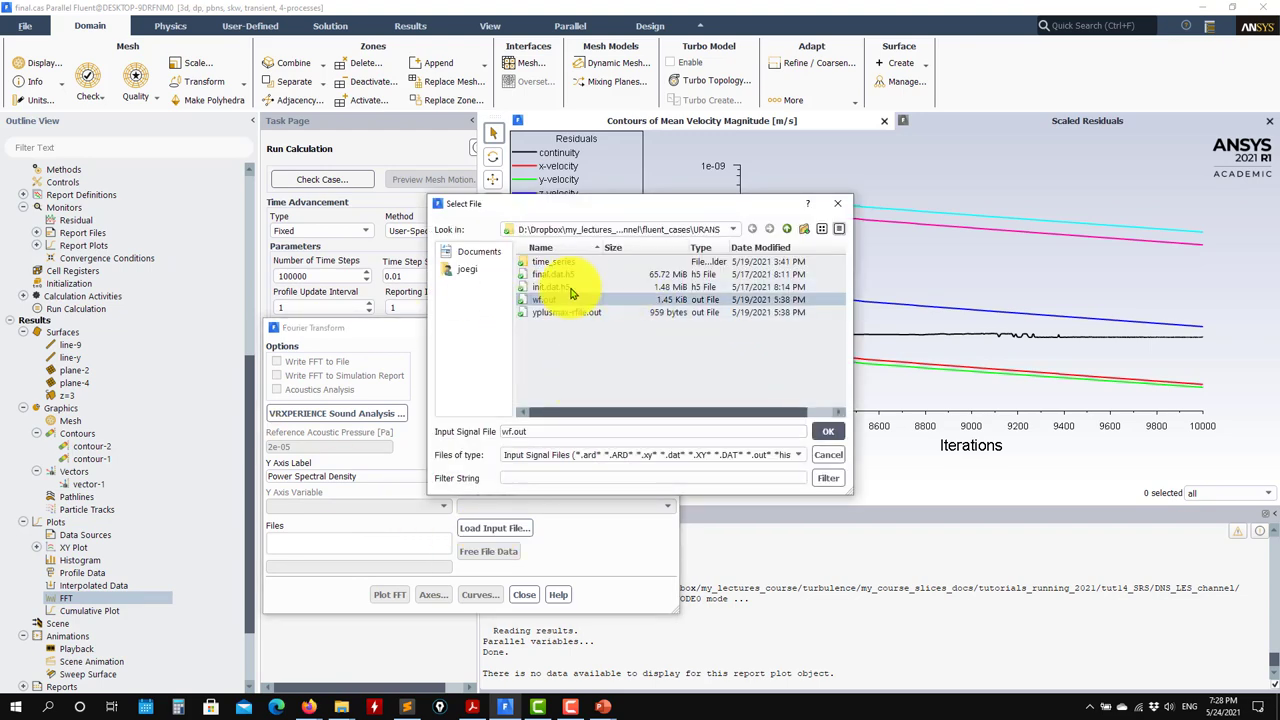
pyautogui.click(829, 432)
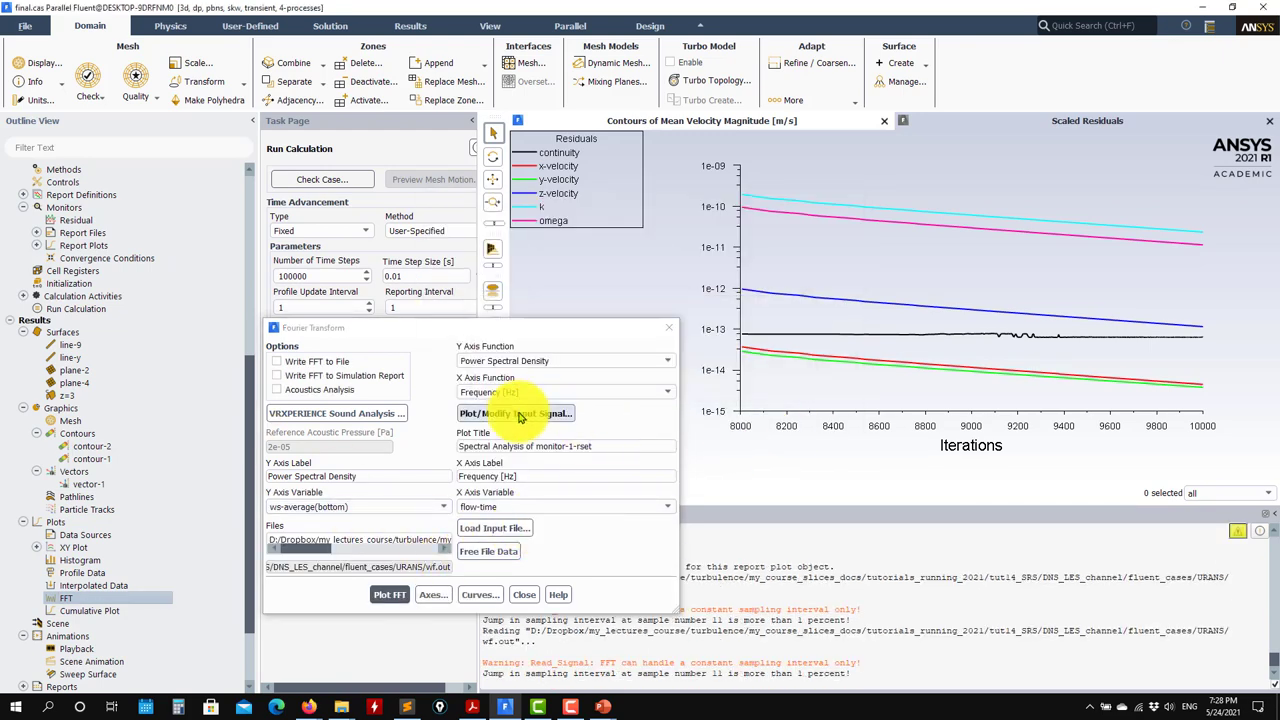
# Plot ws-average(bottom) against flow-time 100.00–100.19, check its axes, and close the FFT dialogs.
pyautogui.click(522, 414)
pyautogui.click(356, 636)
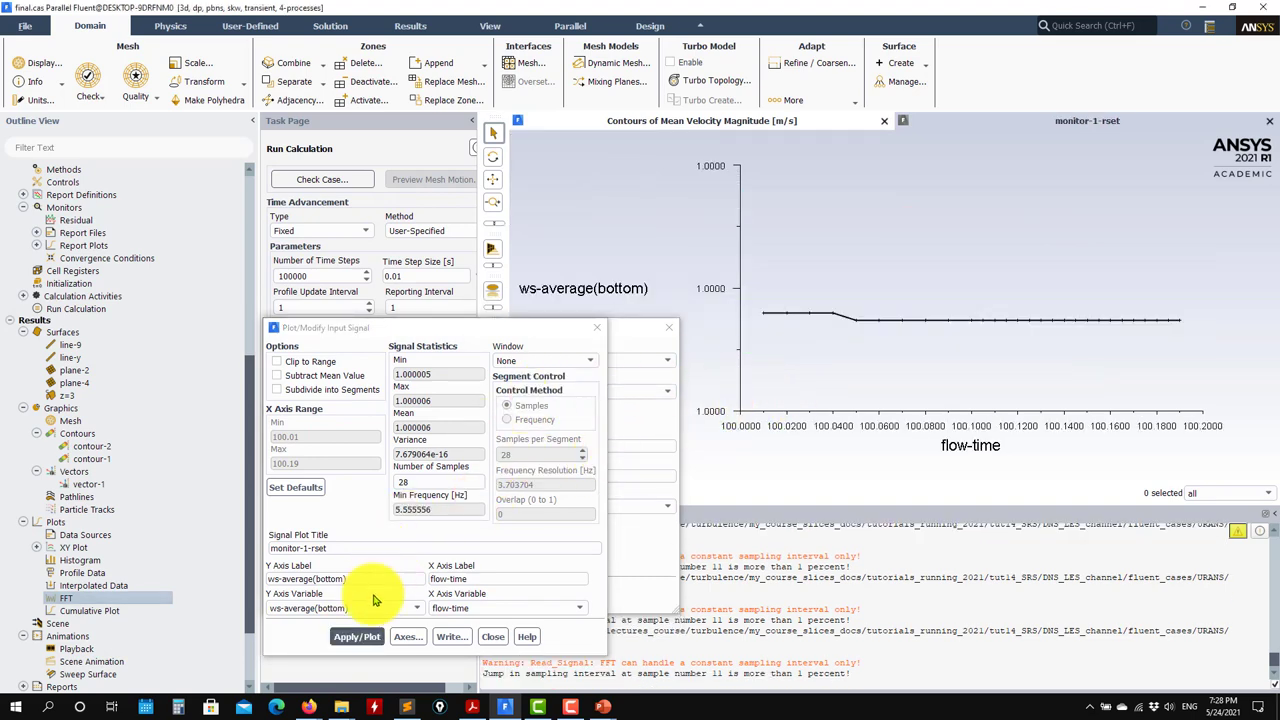
pyautogui.click(418, 640)
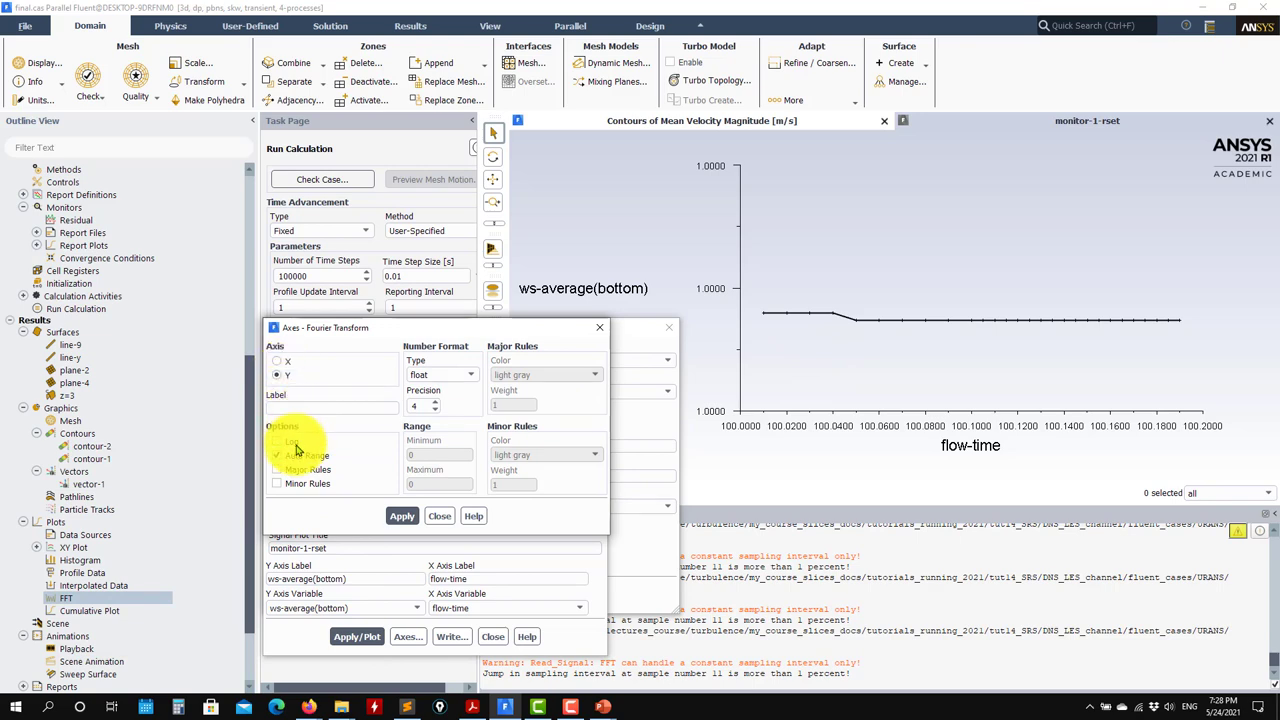
pyautogui.click(437, 517)
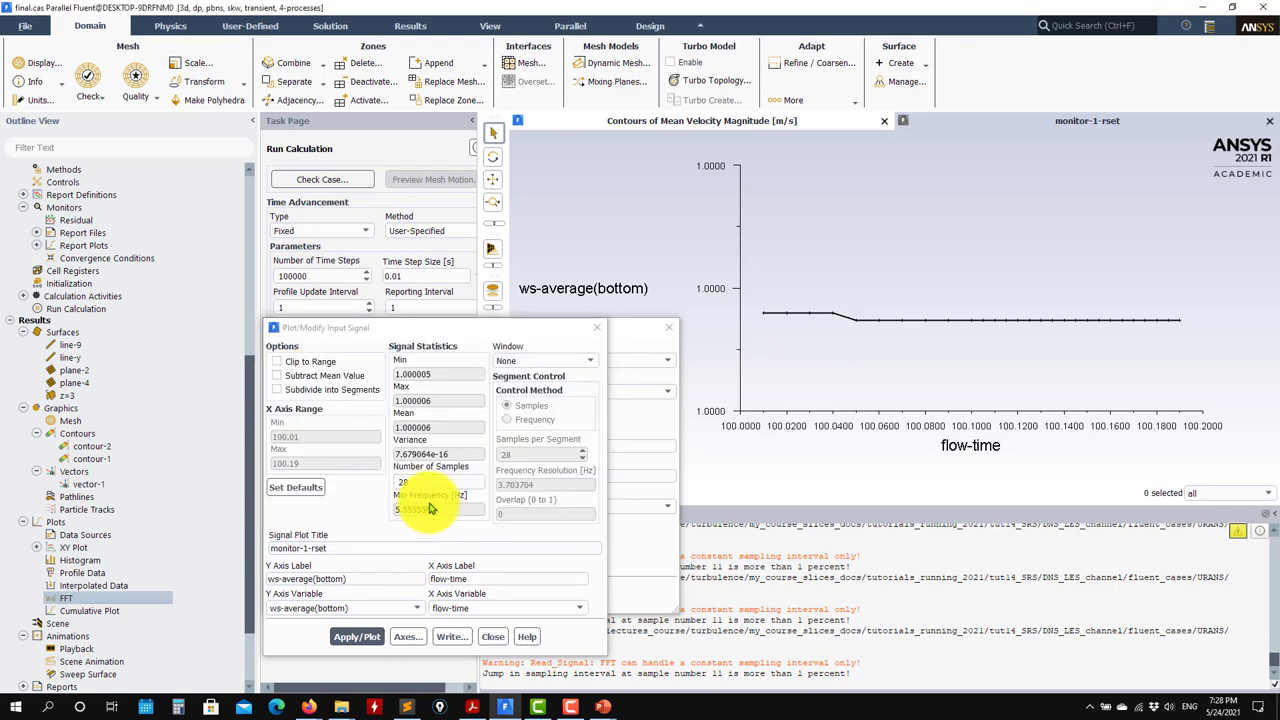
pyautogui.moveTo(495, 335); pyautogui.dragTo(356, 208)
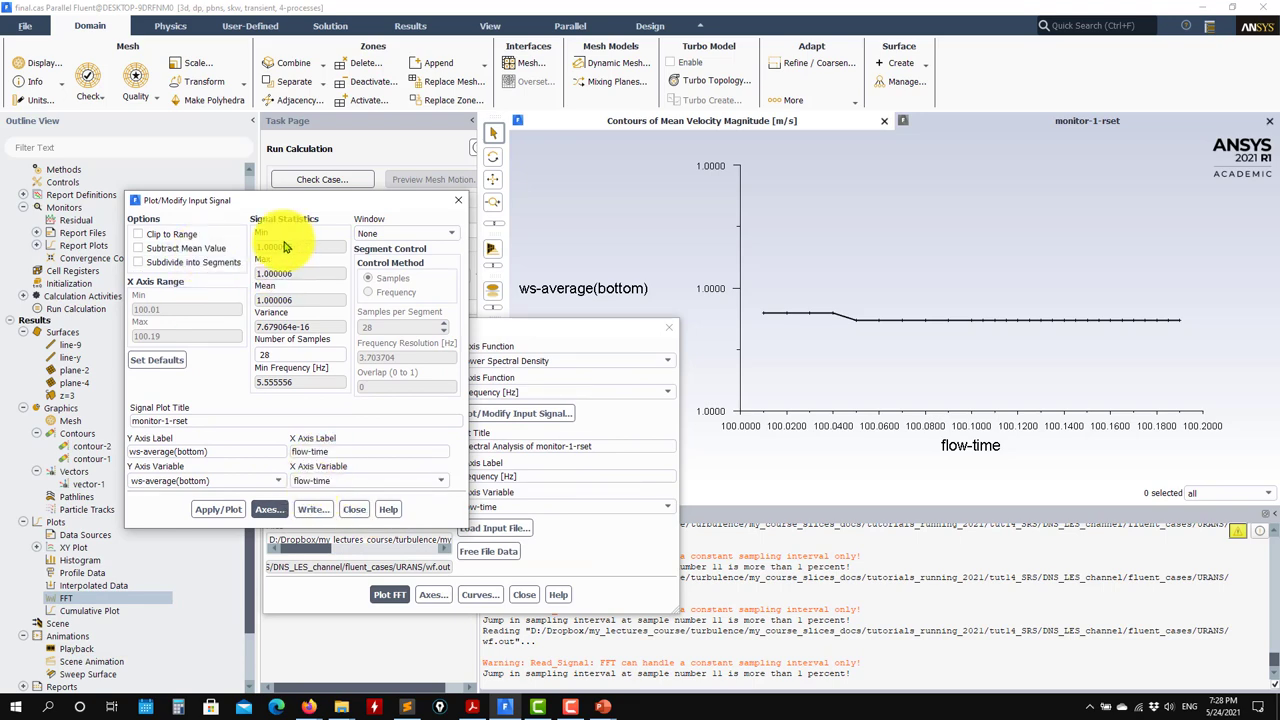
pyautogui.click(355, 510)
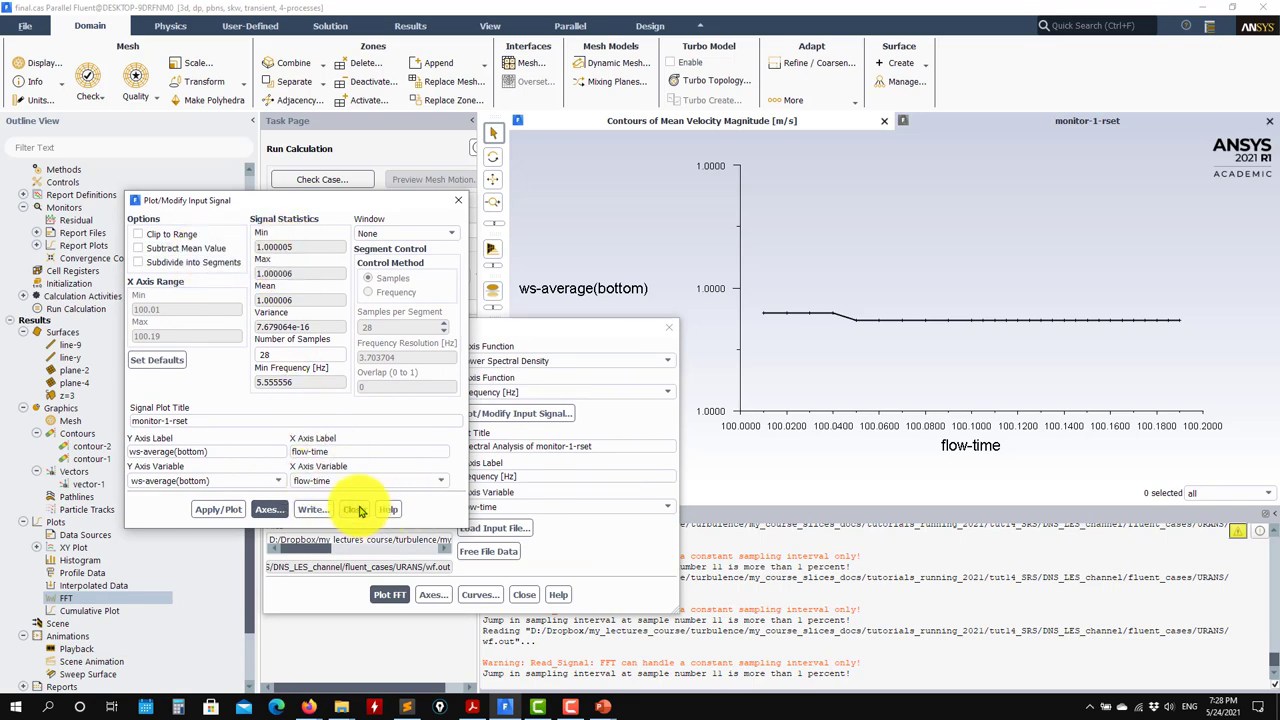
pyautogui.click(524, 594)
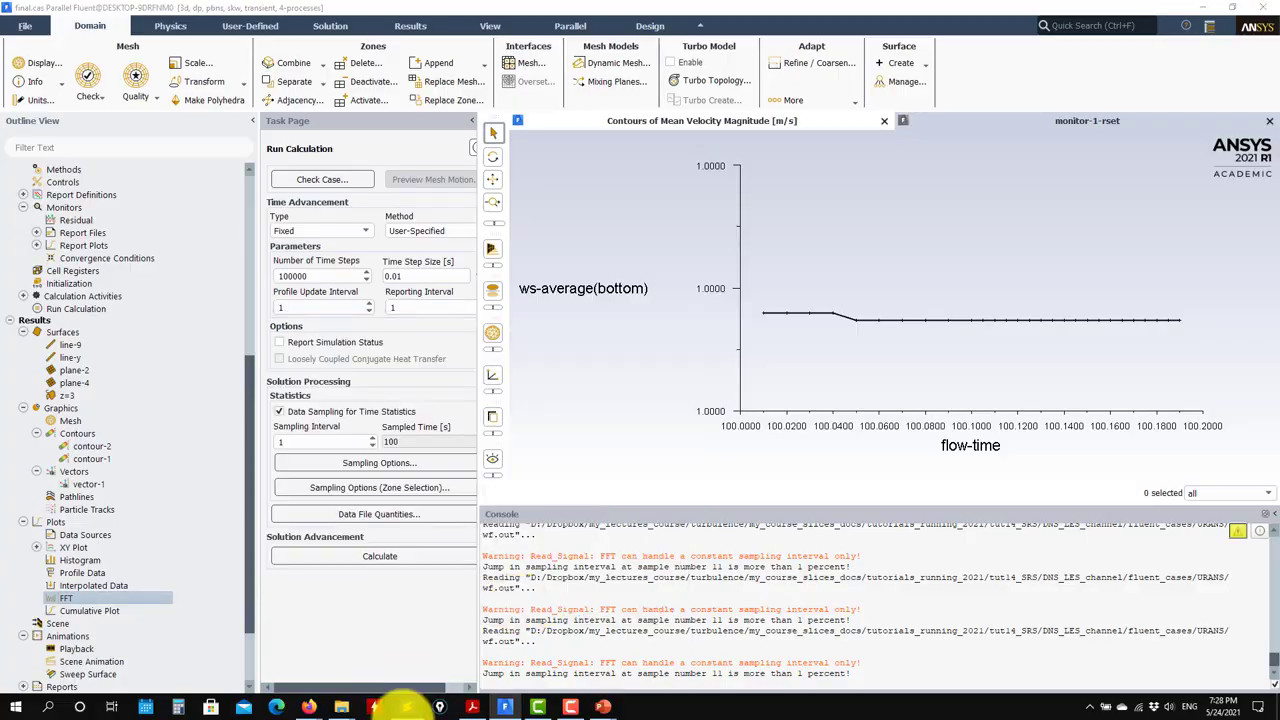
pyautogui.click(406, 706)
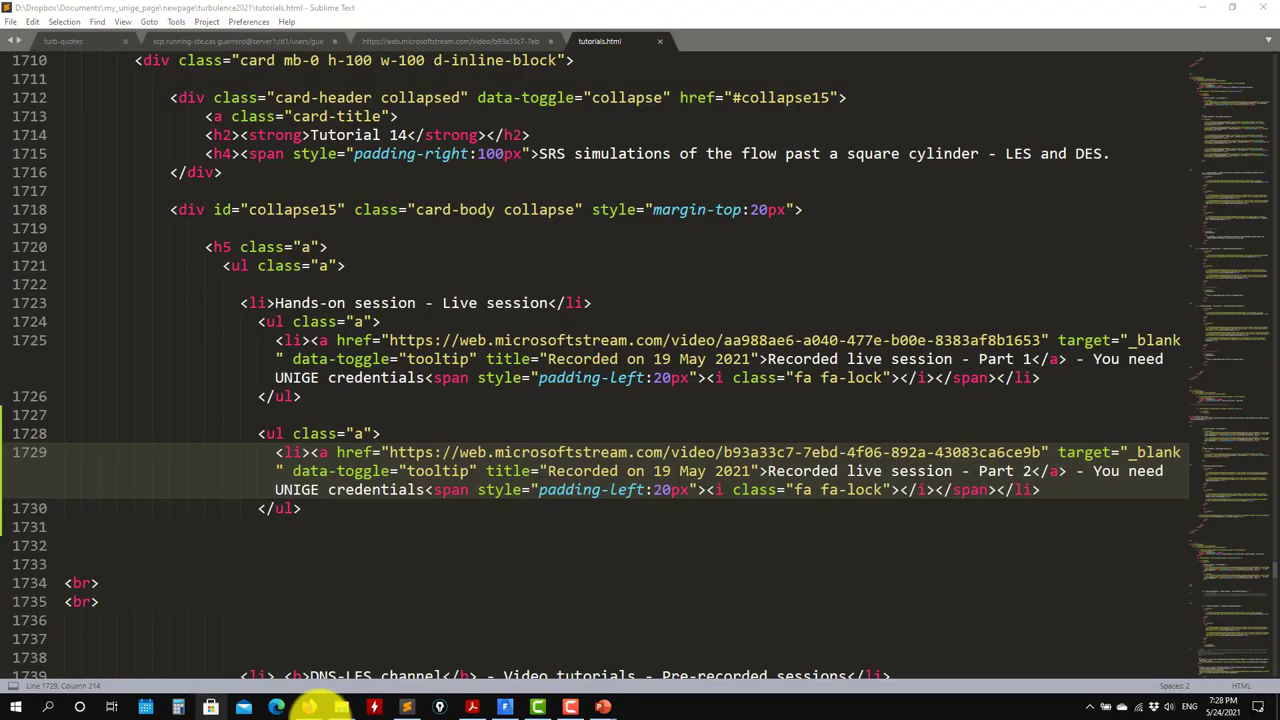
pyautogui.click(1201, 7)
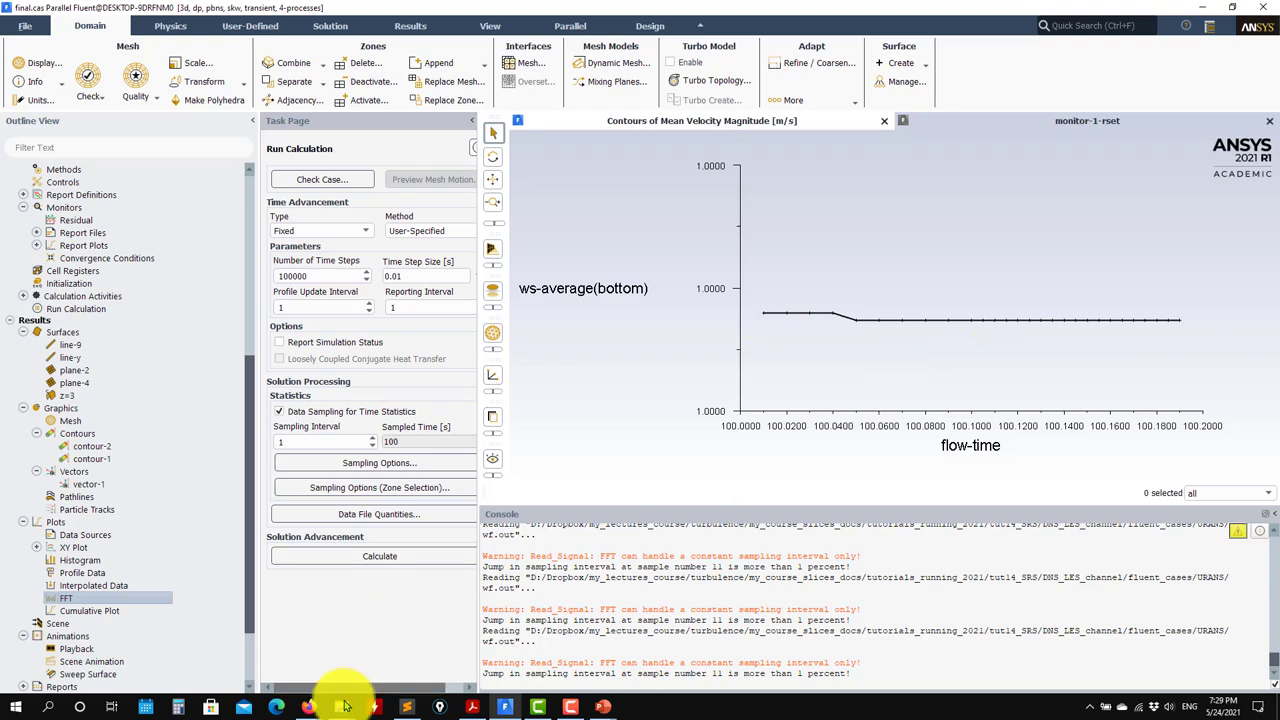
# Open the time_series folder inside the URANS folder in File Explorer.
pyautogui.moveTo(345, 710)
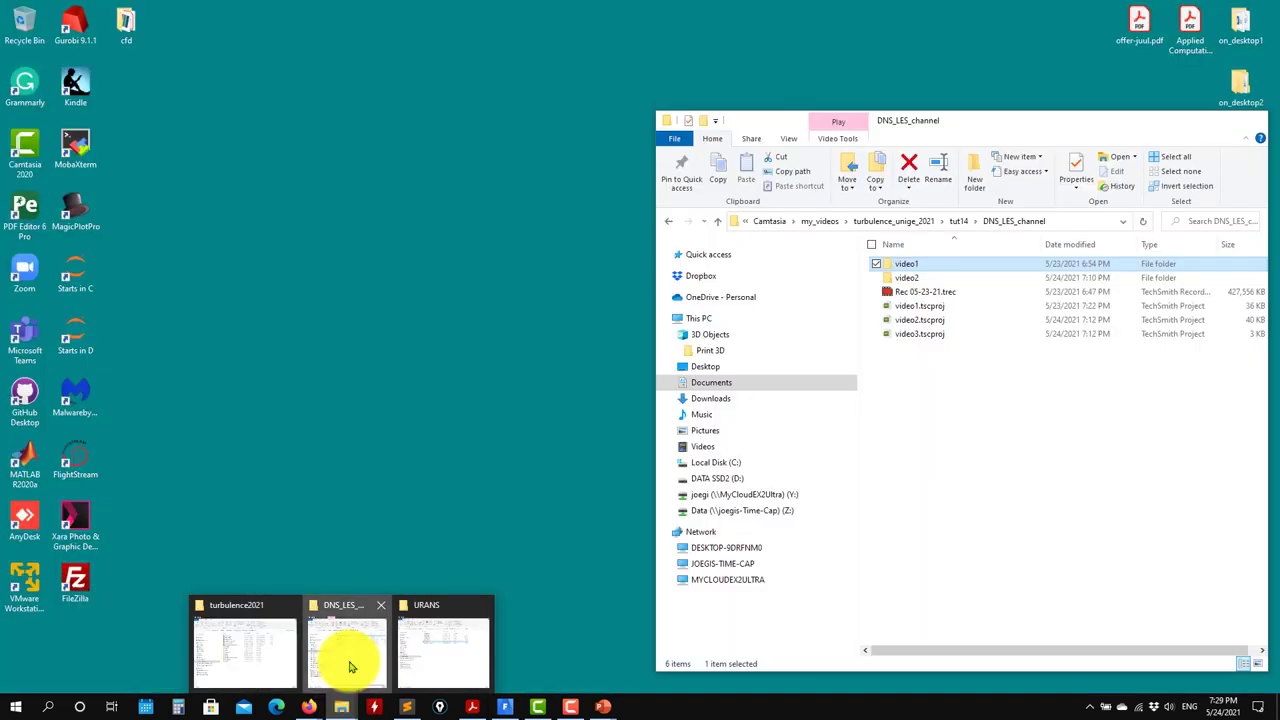
pyautogui.click(349, 663)
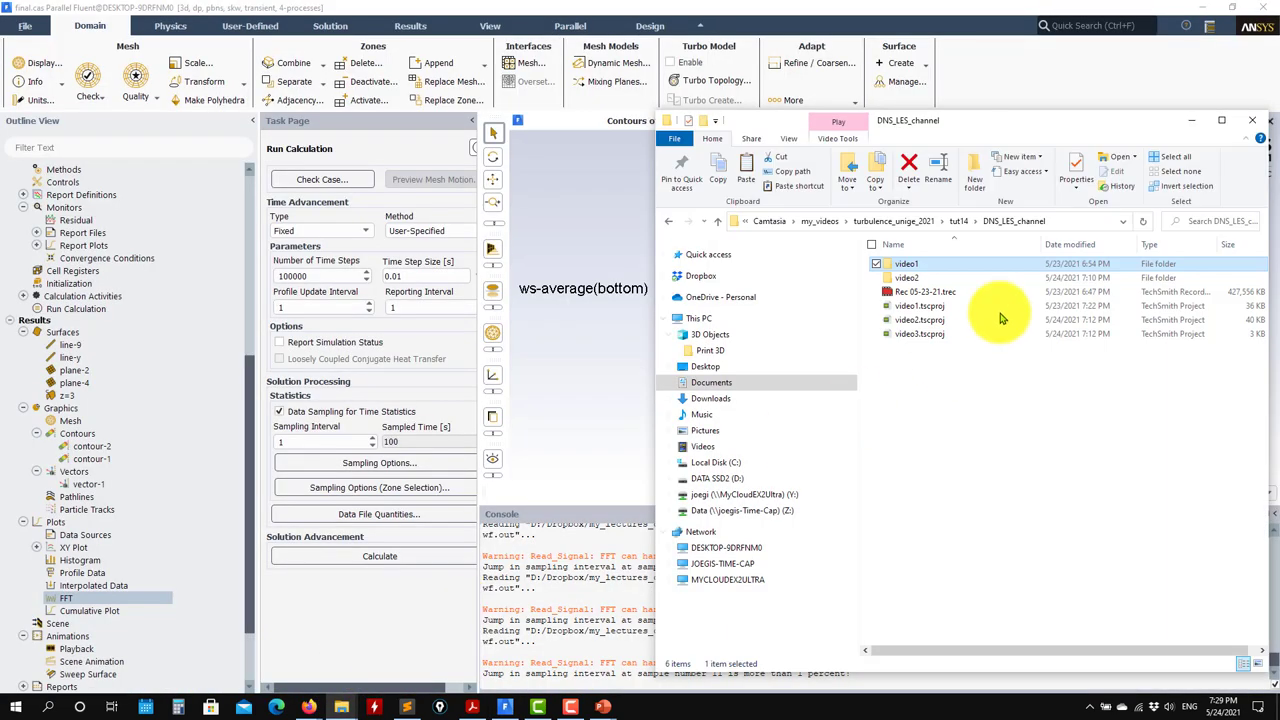
pyautogui.click(1191, 120)
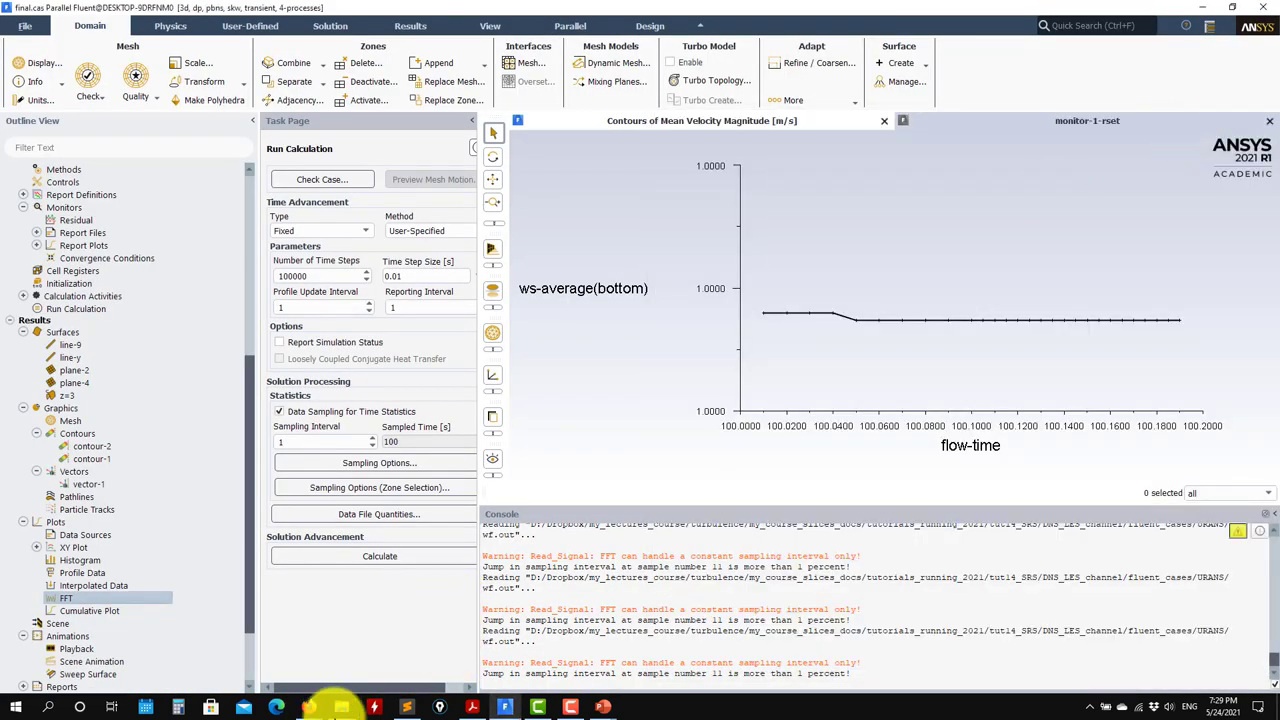
pyautogui.moveTo(345, 710)
pyautogui.click(443, 663)
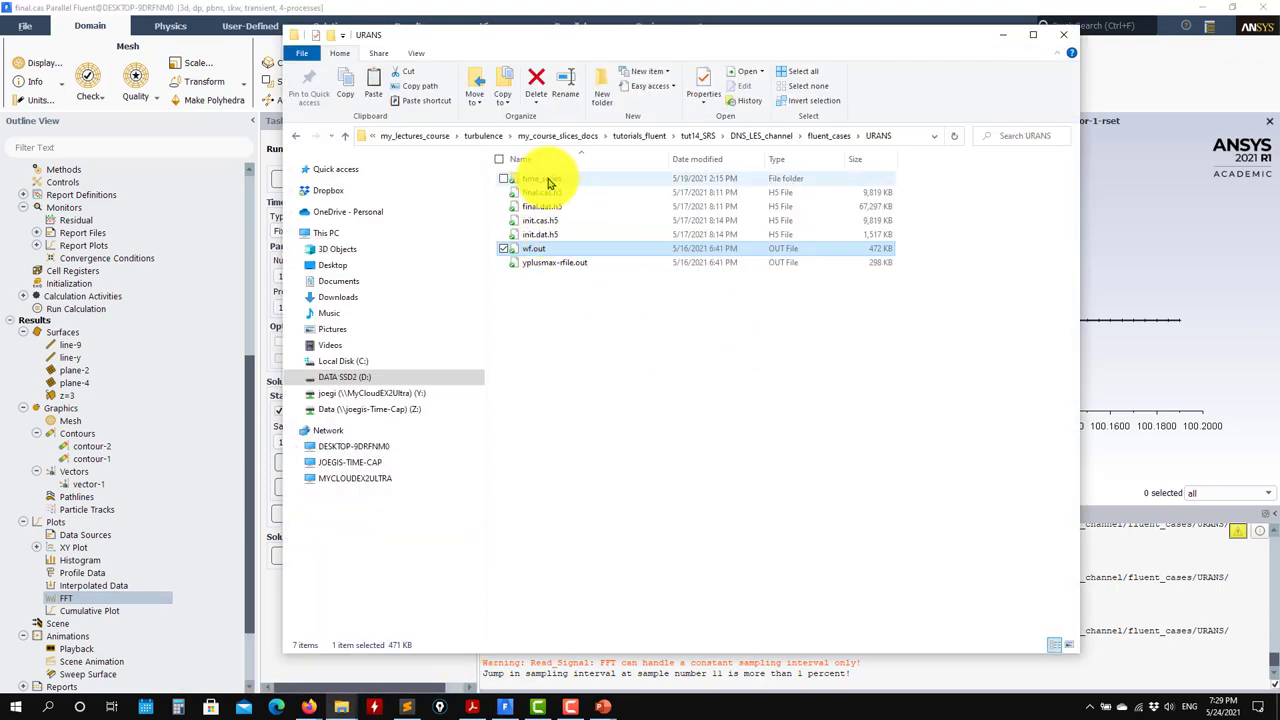
pyautogui.click(548, 180)
pyautogui.doubleClick(560, 186)
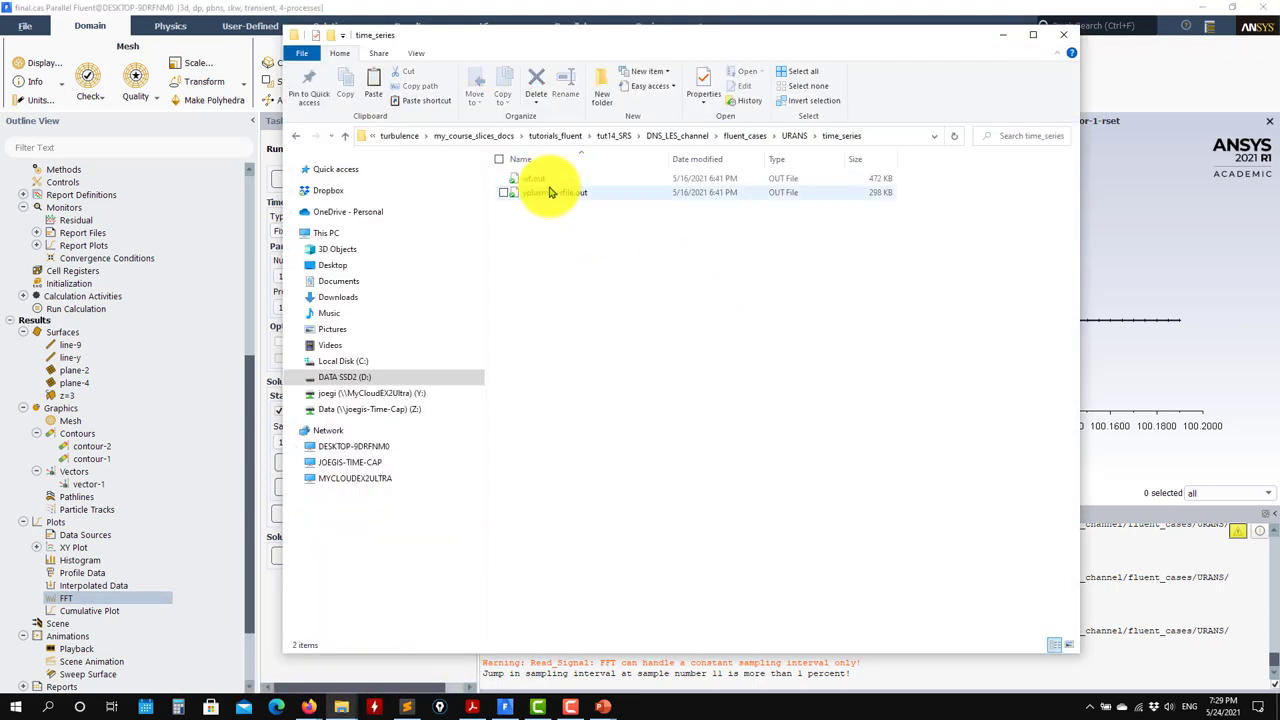
# Inspect wf.out in Sublime Text, then select both wf.out and yplusmax-rfile.out.
pyautogui.rightClick(535, 180)
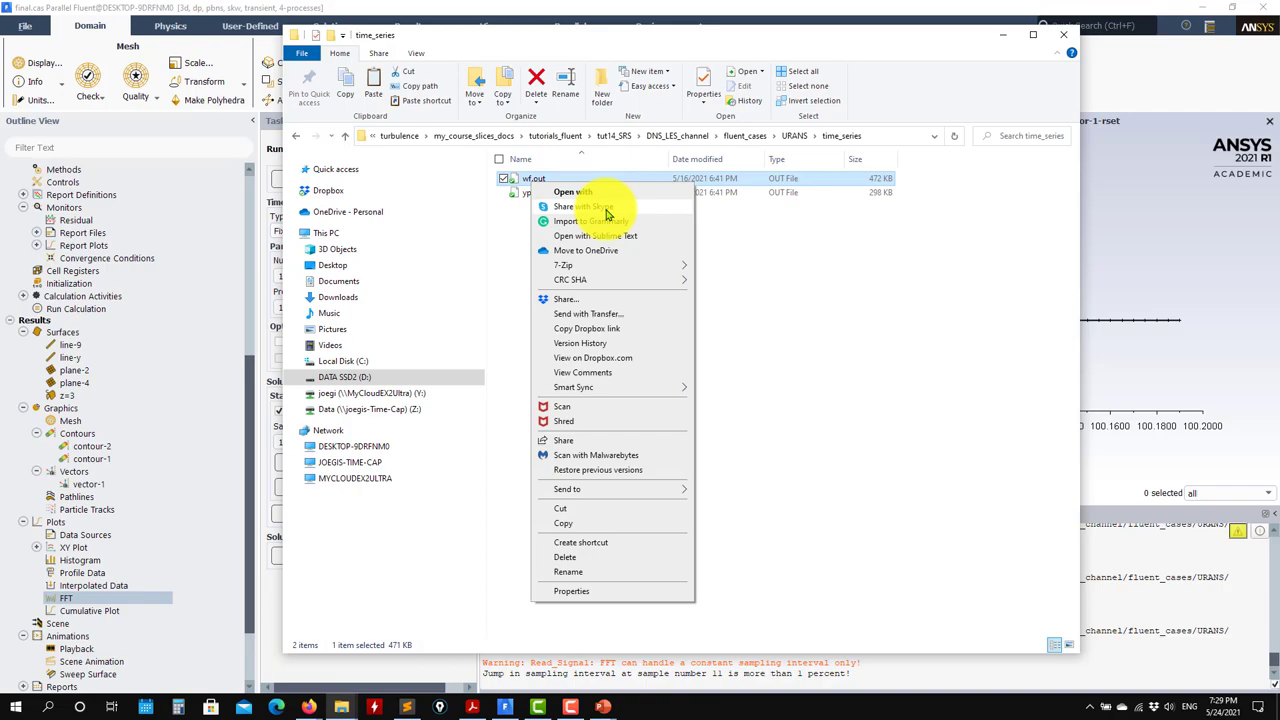
pyautogui.click(612, 236)
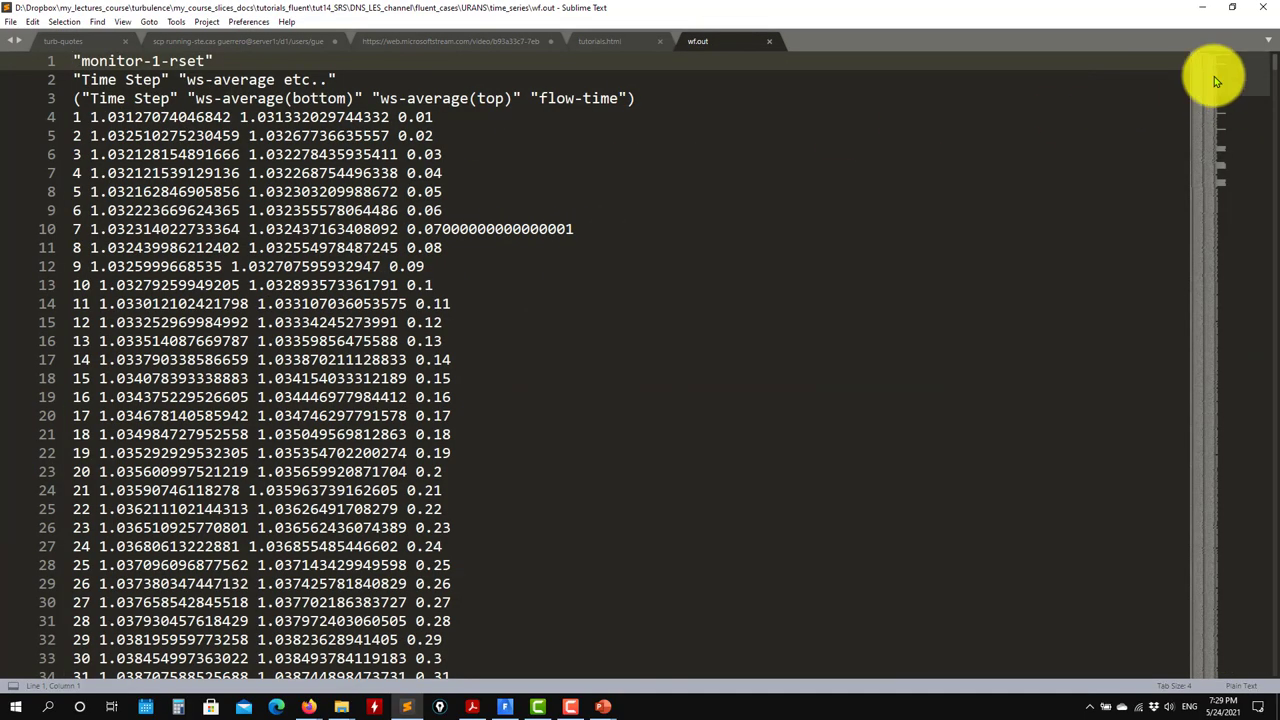
pyautogui.moveTo(1214, 76)
pyautogui.mouseDown()
pyautogui.moveTo(1260, 523)
pyautogui.moveTo(1177, 566)
pyautogui.moveTo(1155, 705)
pyautogui.moveTo(1238, 70)
pyautogui.mouseUp()
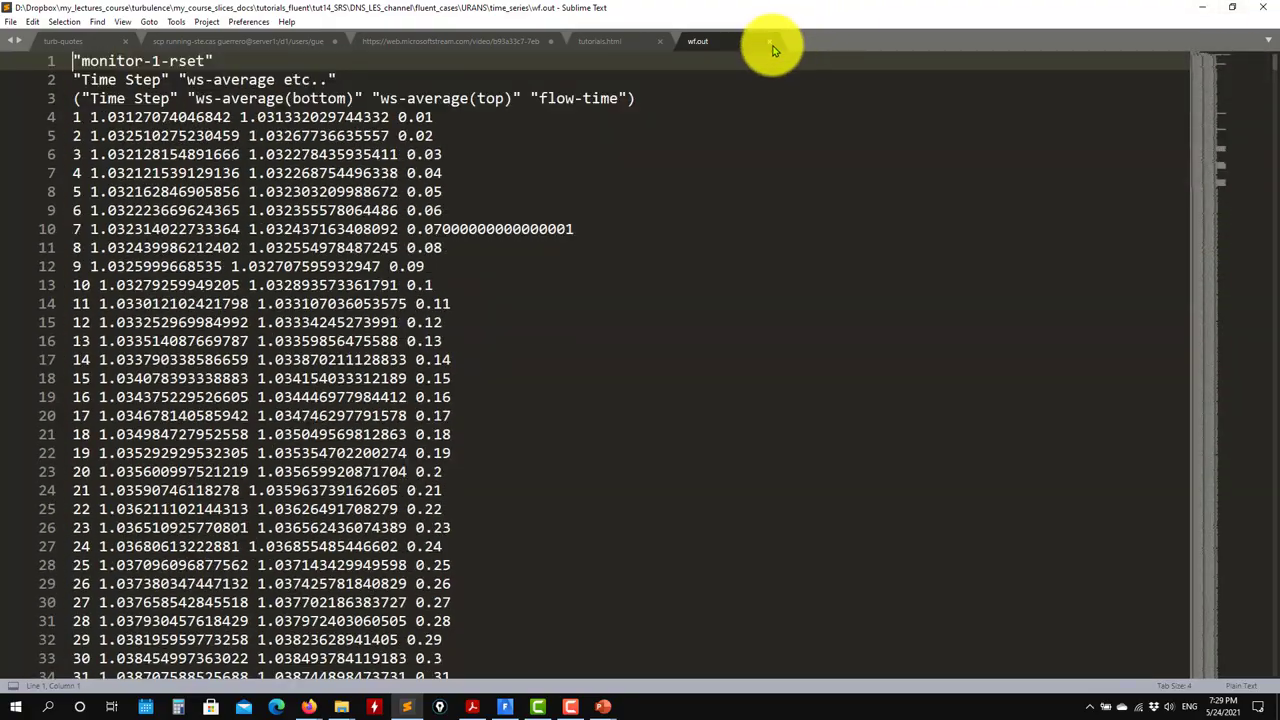
pyautogui.click(769, 41)
pyautogui.click(1201, 7)
pyautogui.moveTo(609, 229); pyautogui.dragTo(519, 185)
pyautogui.rightClick(519, 185)
# Copy wf.out and yplusmax-rfile.out up into URANS, replacing the existing files.
pyautogui.click(558, 403)
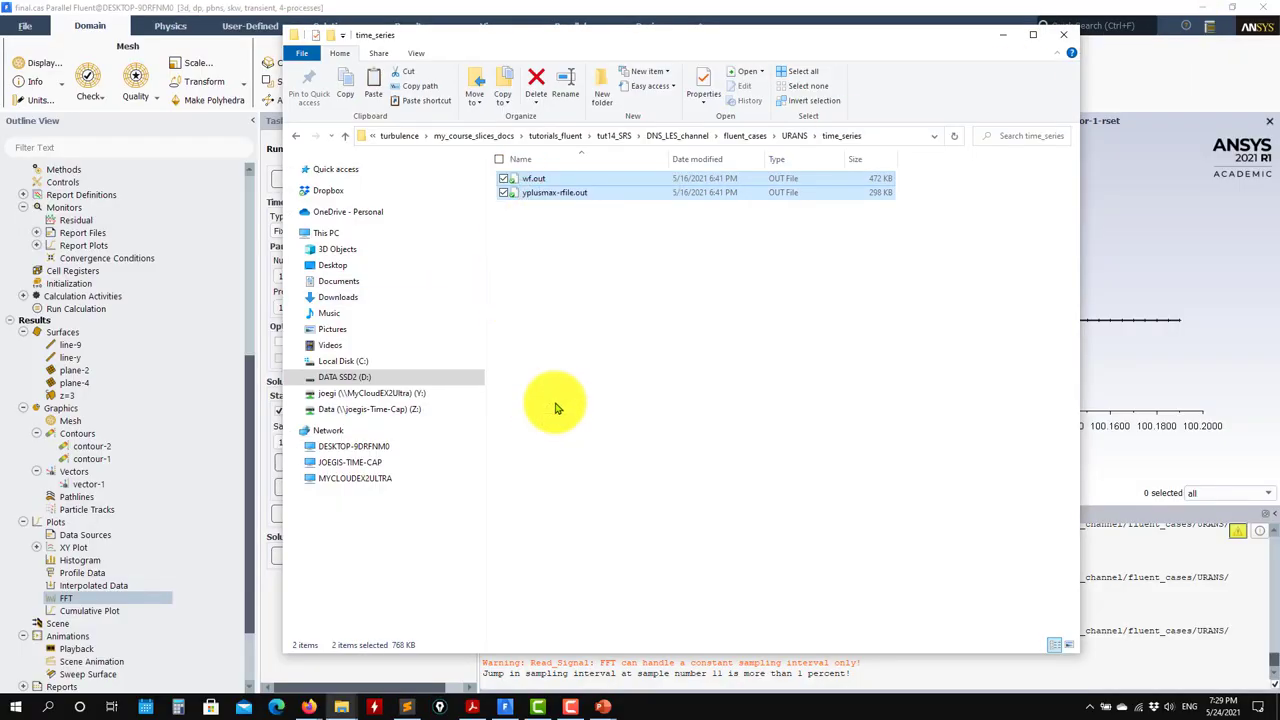
pyautogui.click(345, 135)
pyautogui.rightClick(598, 342)
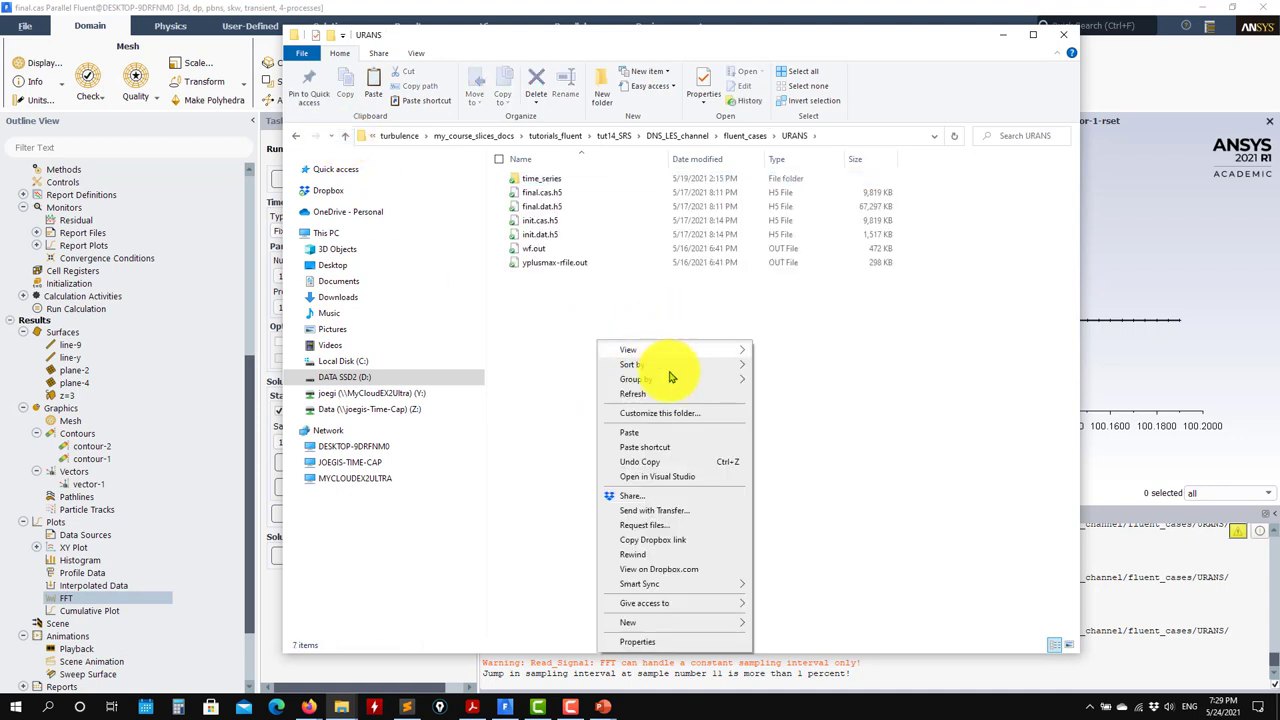
pyautogui.click(643, 434)
pyautogui.click(600, 247)
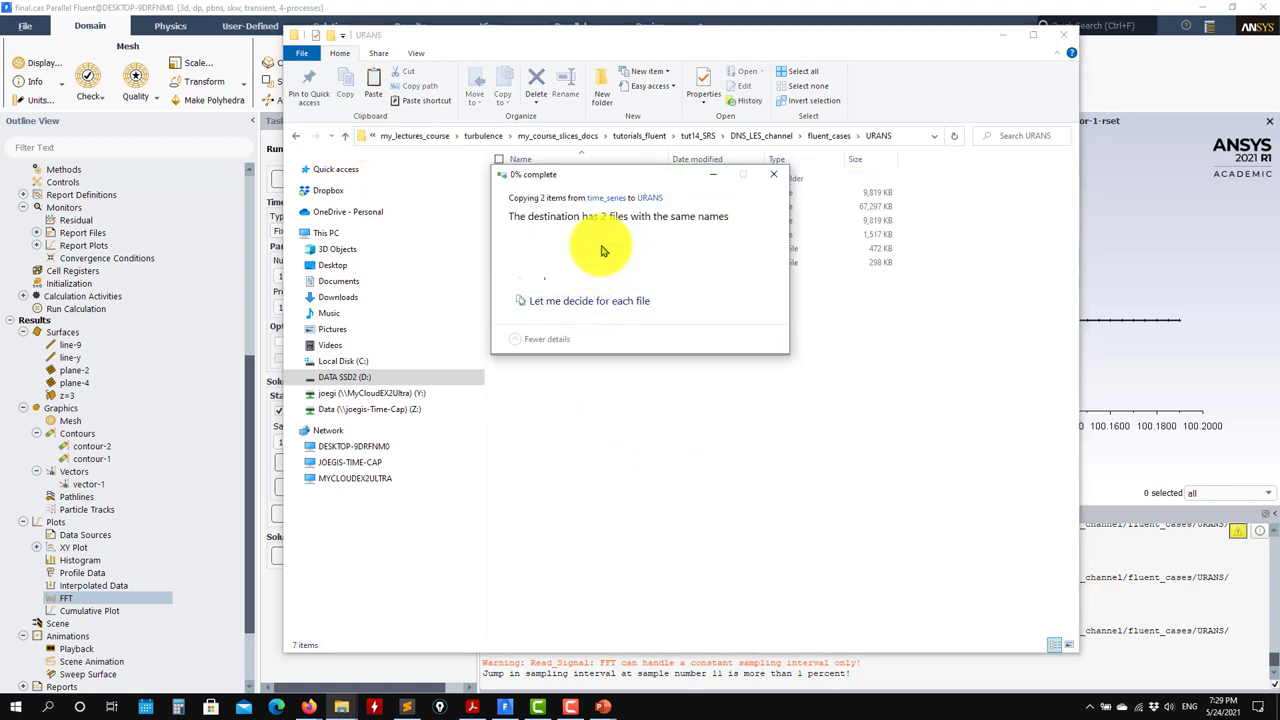
pyautogui.click(1008, 31)
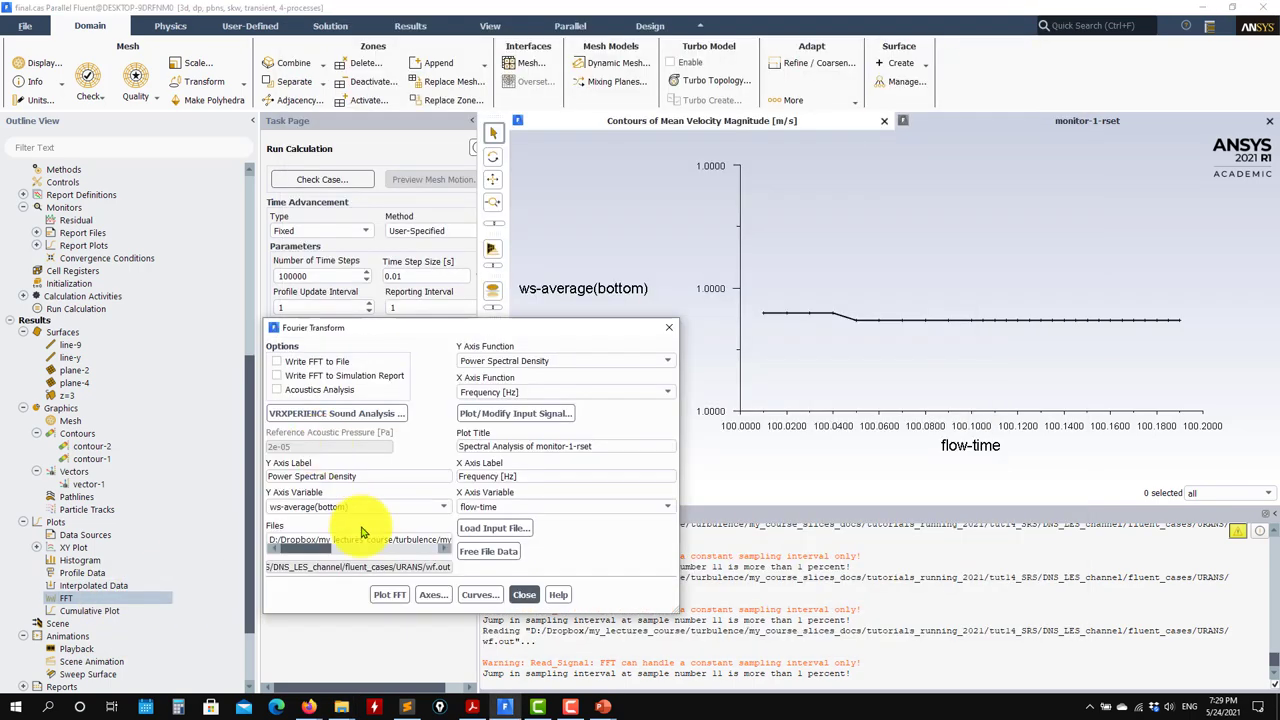
# Reload the refreshed wf.out and replot ws-average(bottom) against flow-time 100.01–100.19.
pyautogui.click(478, 528)
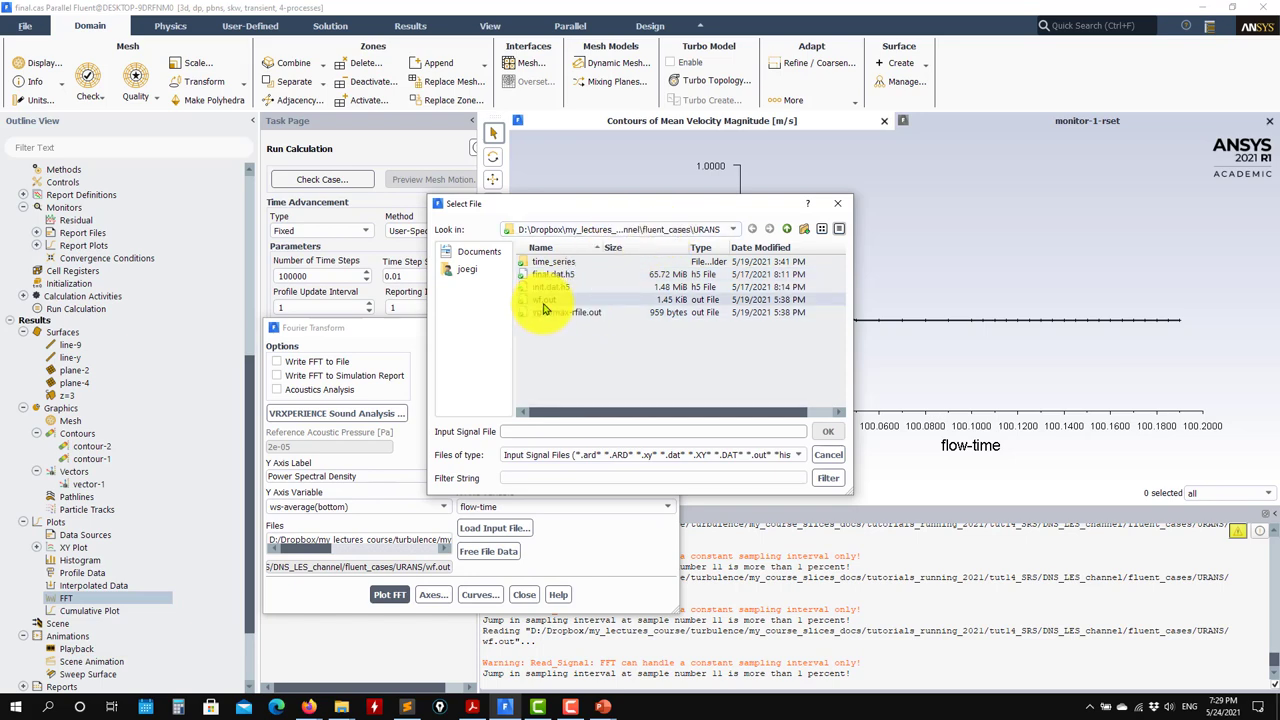
pyautogui.click(826, 431)
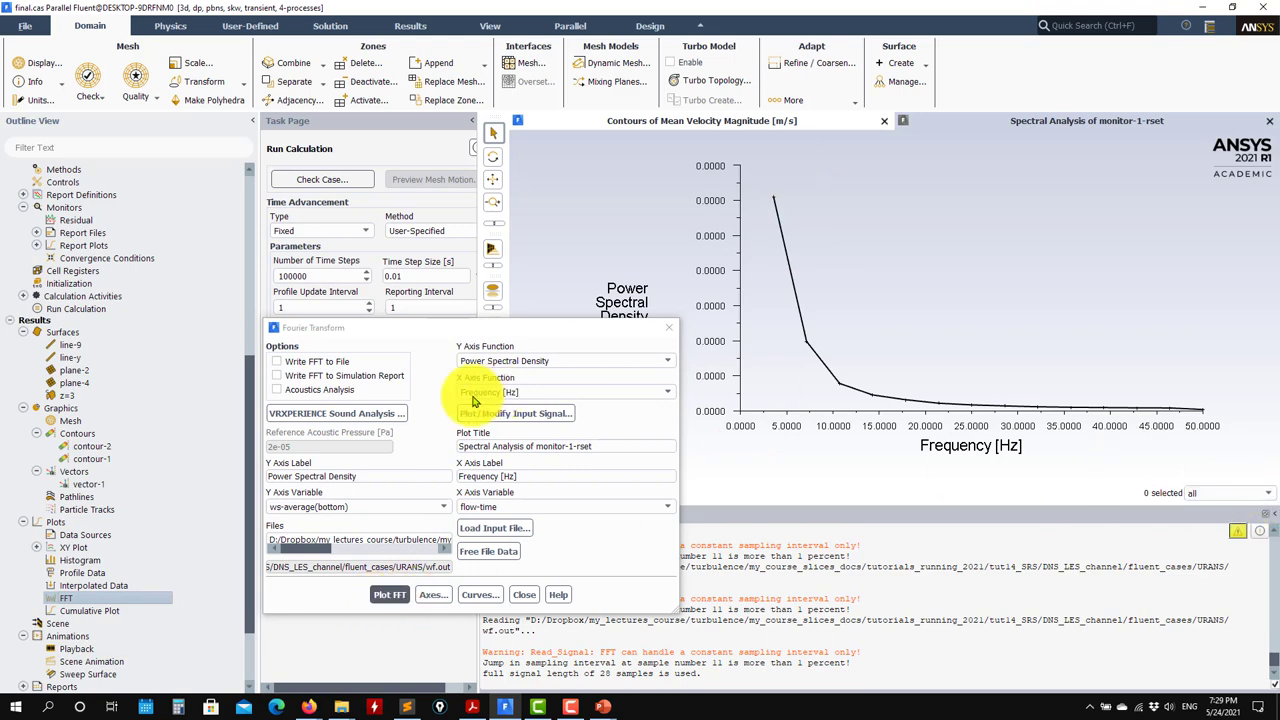
pyautogui.click(478, 414)
pyautogui.click(218, 509)
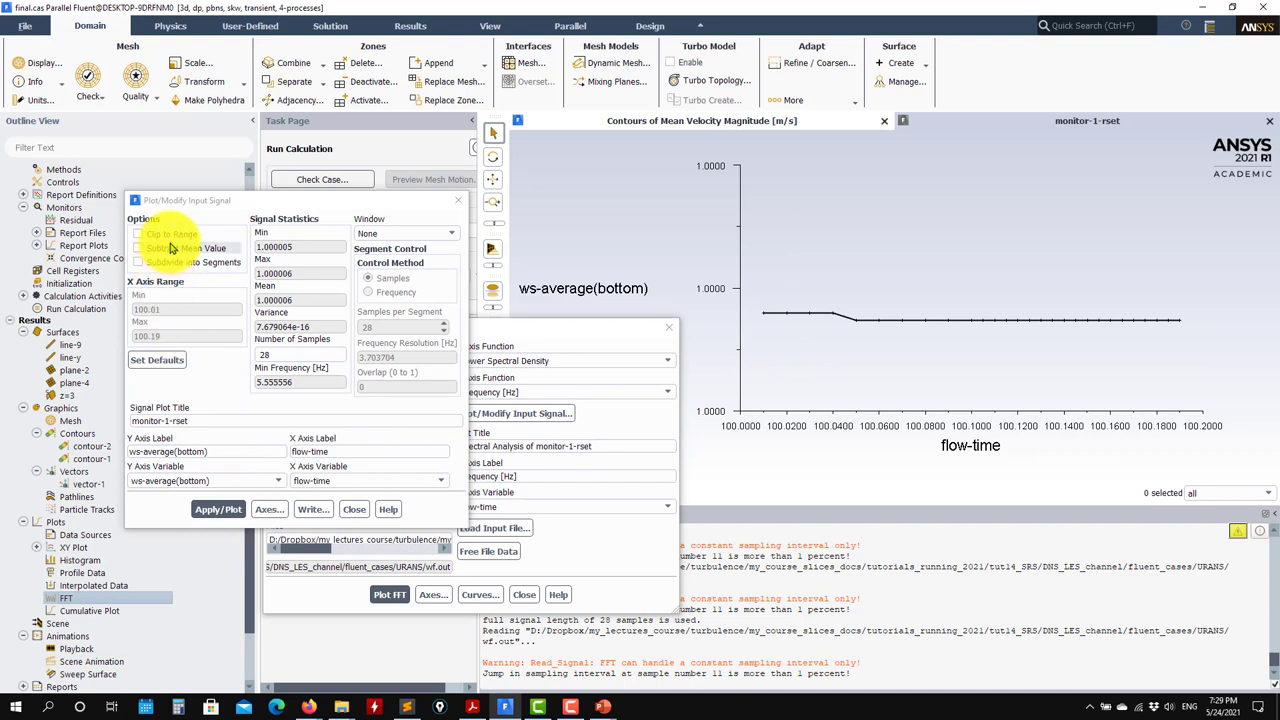
# Try clipping the input signal to an x range with minimum 1, dismissing the out-of-range errors.
pyautogui.click(266, 510)
pyautogui.click(279, 375)
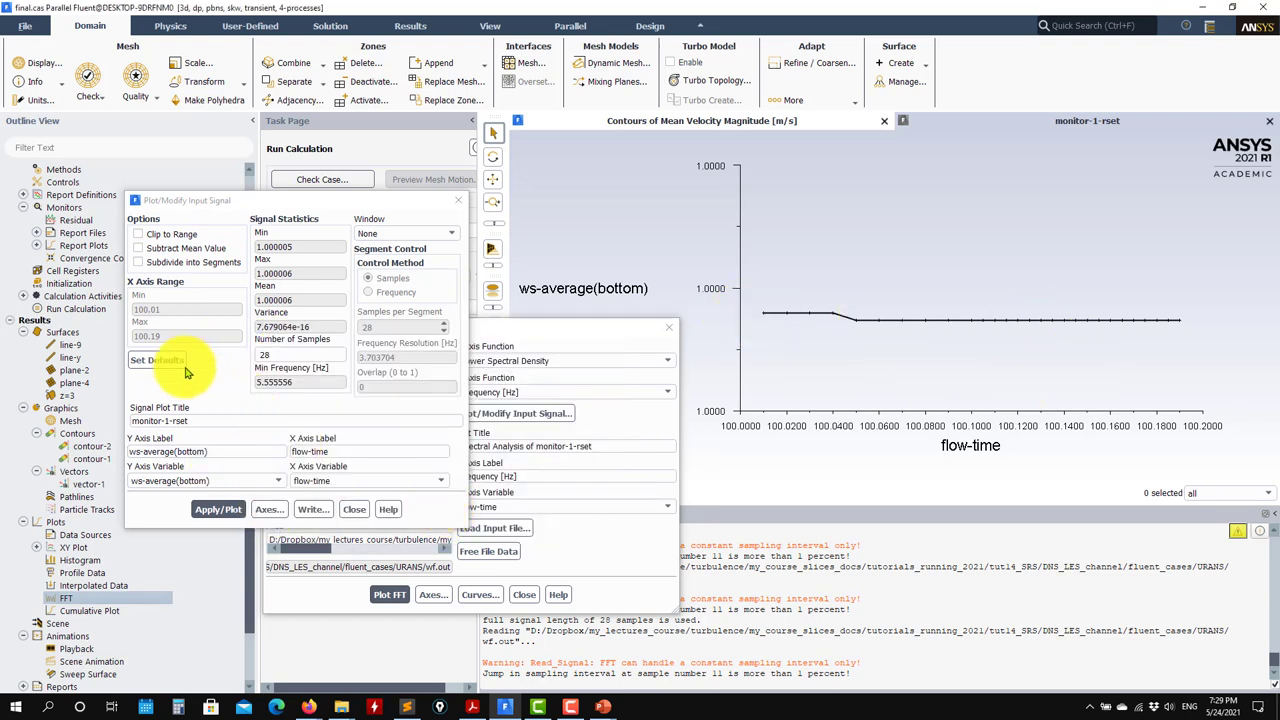
pyautogui.click(138, 234)
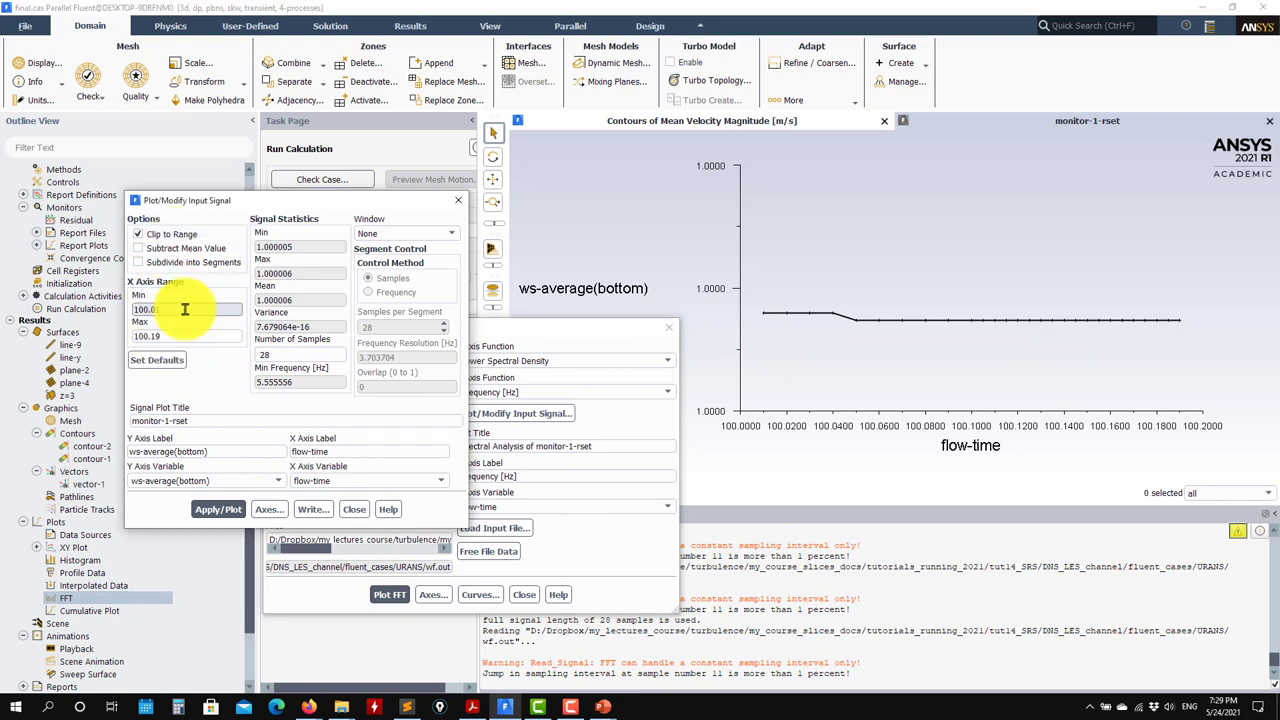
pyautogui.doubleClick(183, 309)
pyautogui.write('1')
pyautogui.click(219, 510)
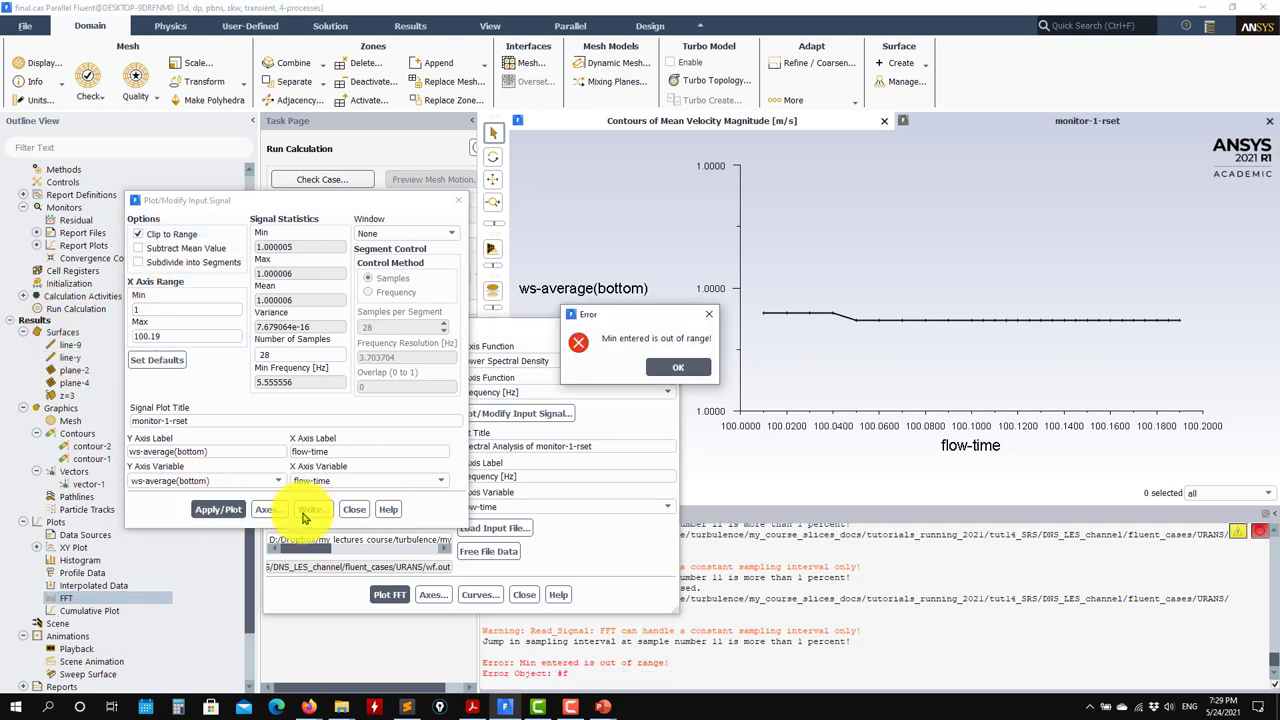
pyautogui.click(664, 371)
pyautogui.click(219, 510)
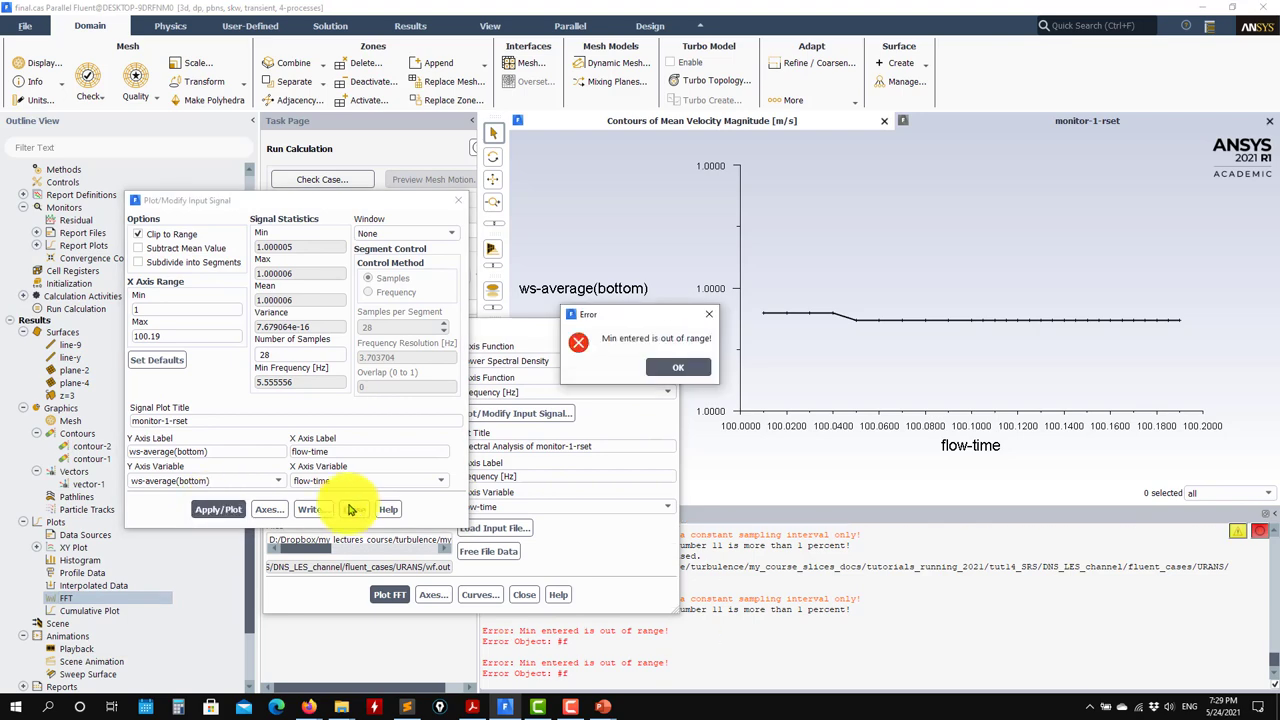
pyautogui.click(672, 369)
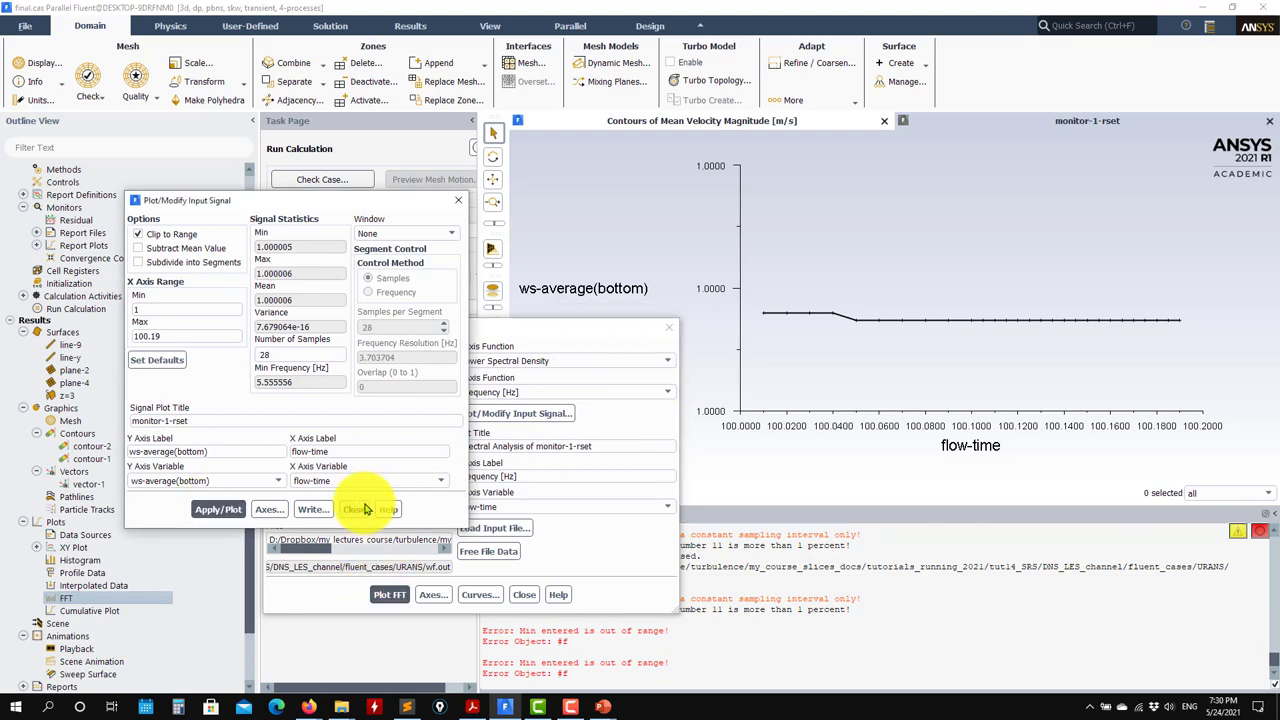
# Plot the power spectral density of wf.out against frequency, 0–50 Hz.
pyautogui.click(354, 509)
pyautogui.click(390, 594)
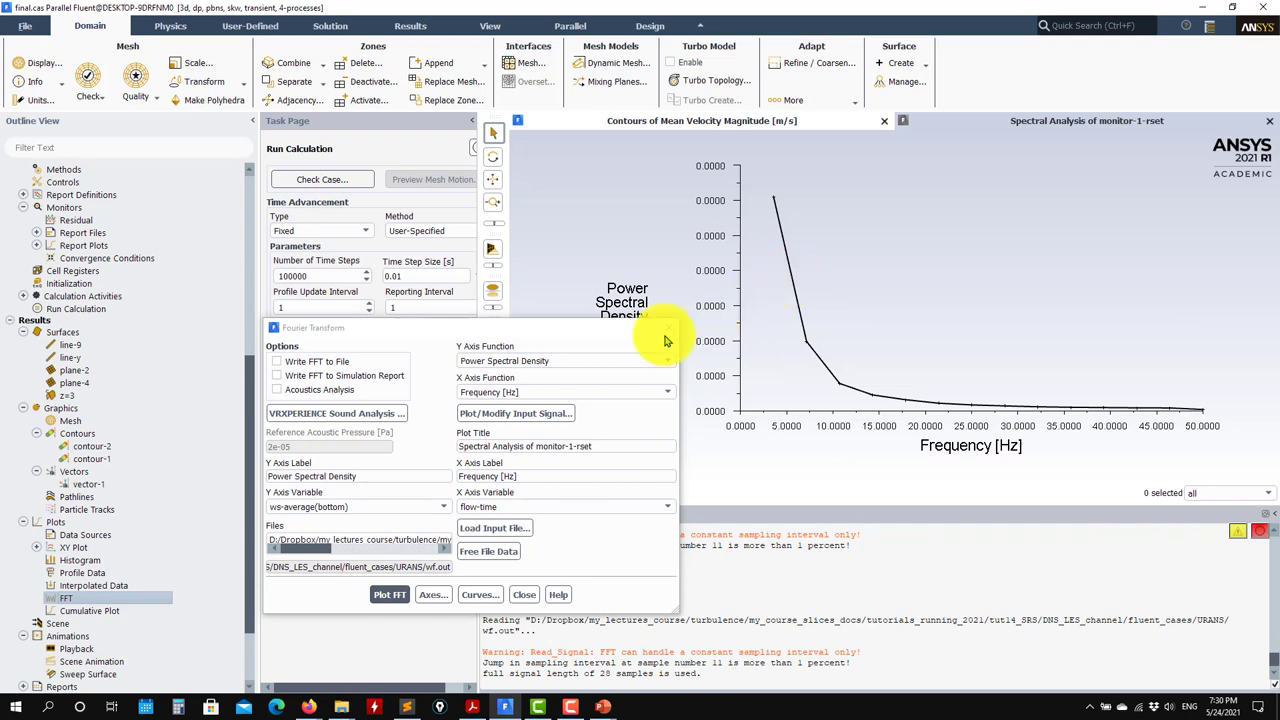
pyautogui.click(536, 598)
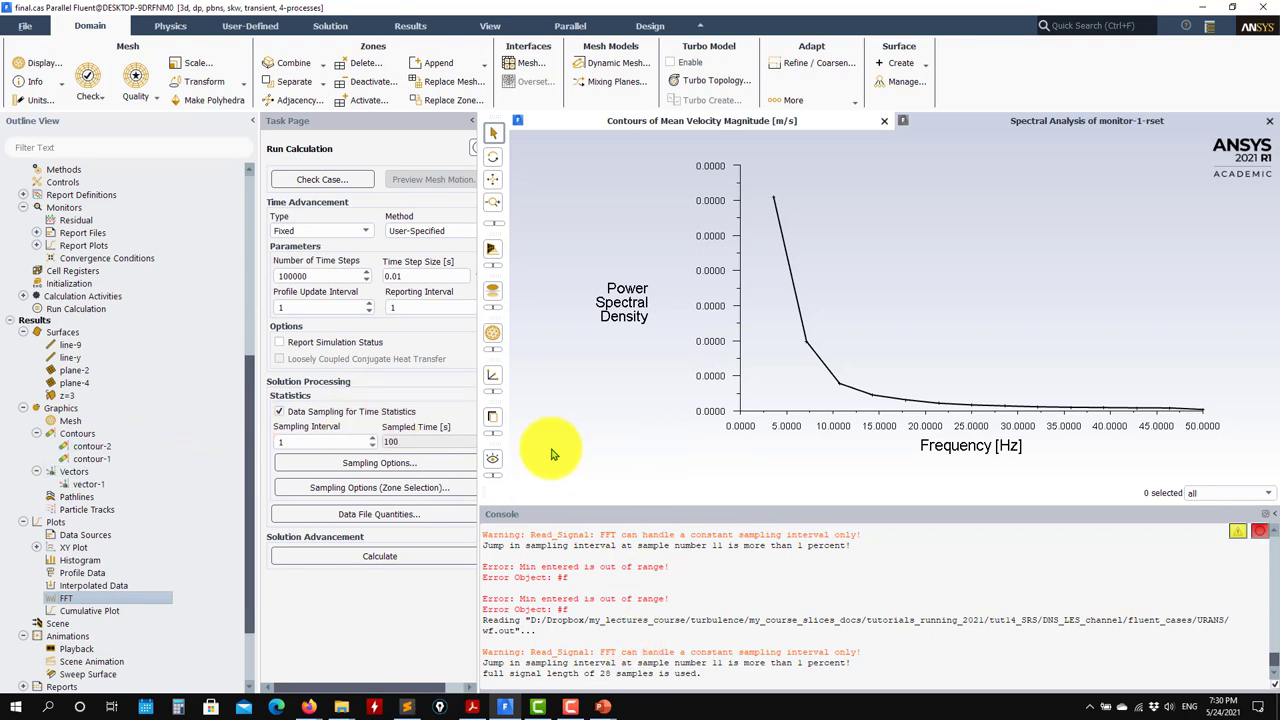
# Display the contour-1 mean velocity magnitude contours and orbit the channel view.
pyautogui.doubleClick(88, 459)
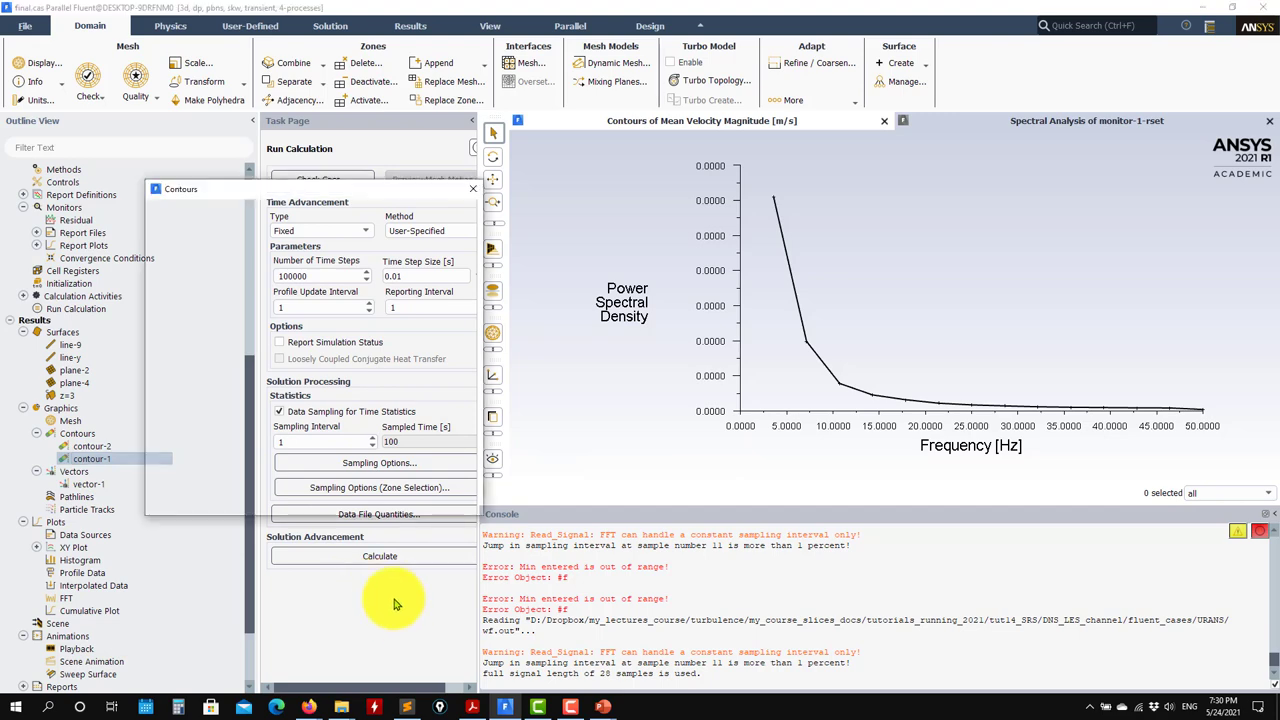
pyautogui.click(253, 497)
pyautogui.moveTo(886, 294)
pyautogui.mouseDown()
pyautogui.moveTo(1103, 371)
pyautogui.moveTo(1034, 286)
pyautogui.moveTo(766, 320)
pyautogui.mouseUp()
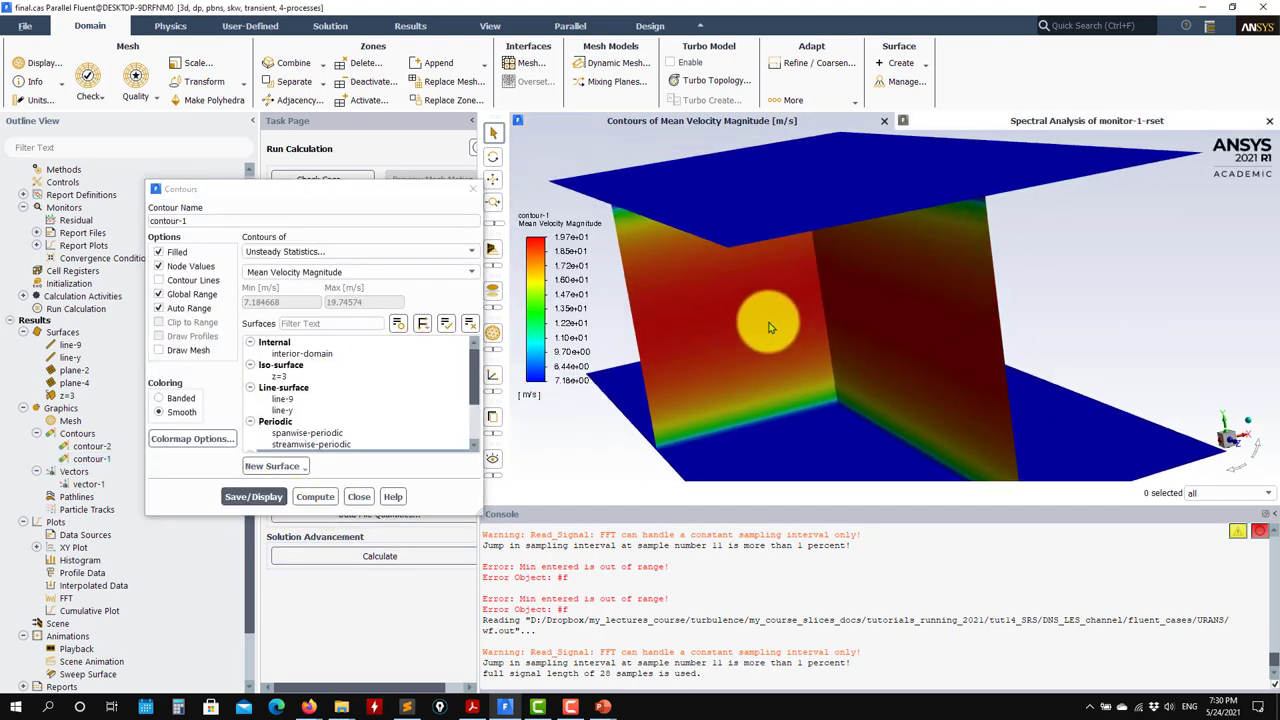
# Run init-tur in the console to initialize turbulent velocity fluctuations.
pyautogui.click(633, 687)
pyautogui.press('Return')
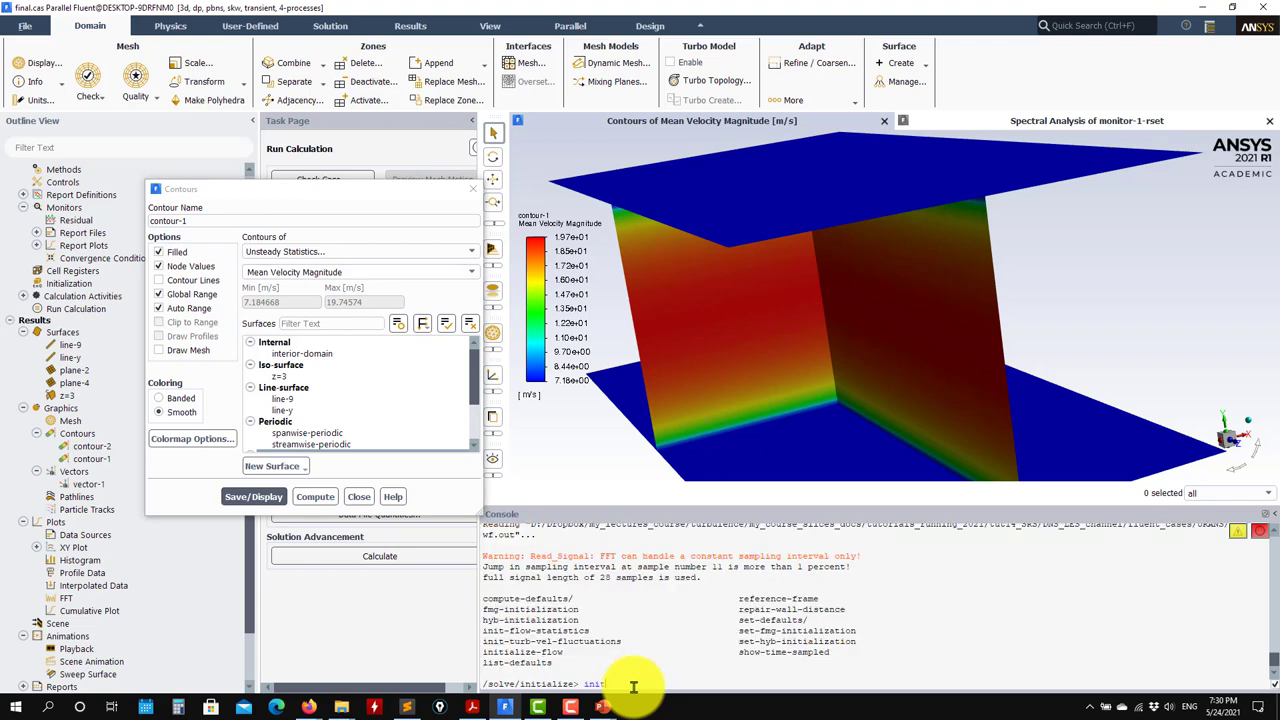
pyautogui.write('init-tur')
pyautogui.press('Return')
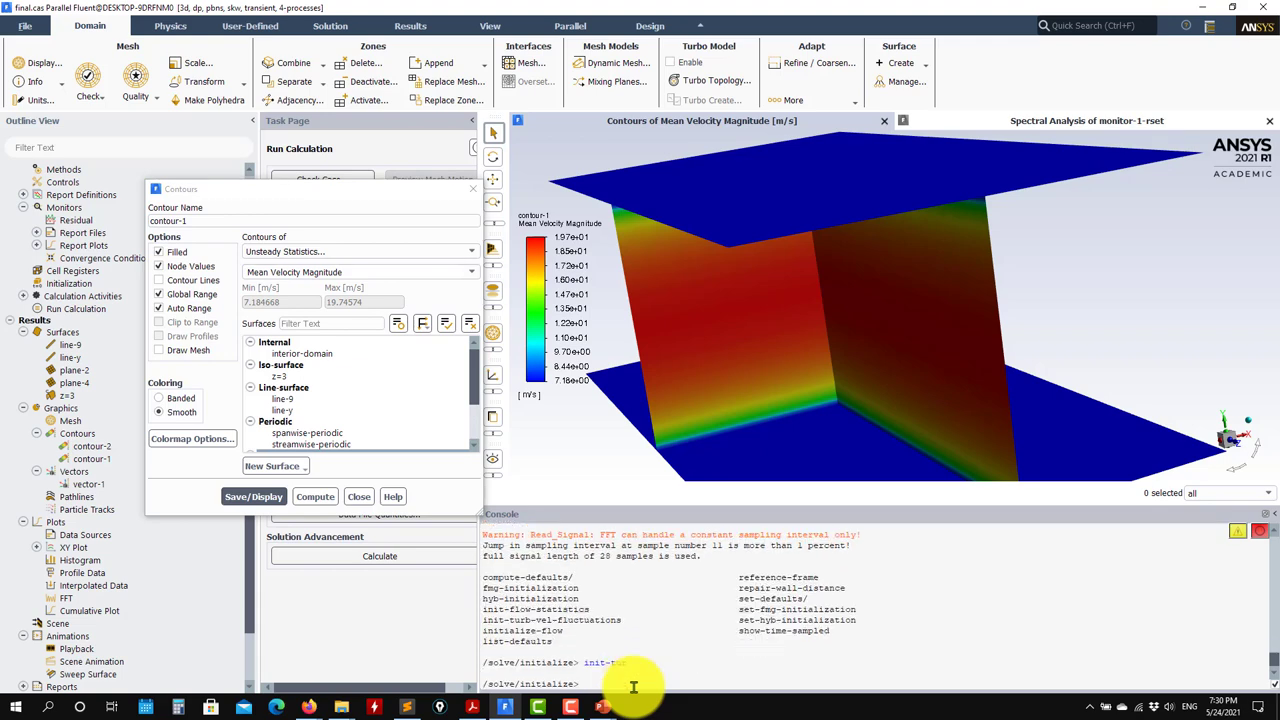
# Reorient the channel to a lower frontal angle while checking the contour-1 and contour-2 settings.
pyautogui.click(360, 498)
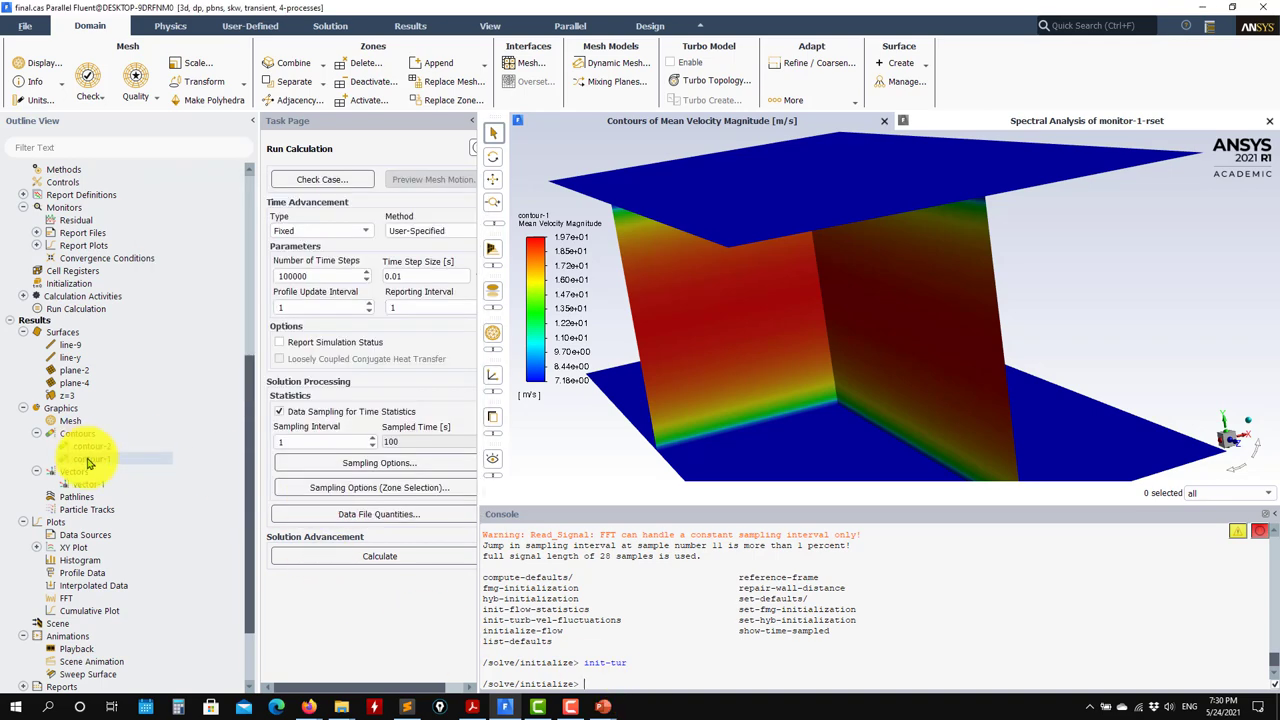
pyautogui.doubleClick(148, 464)
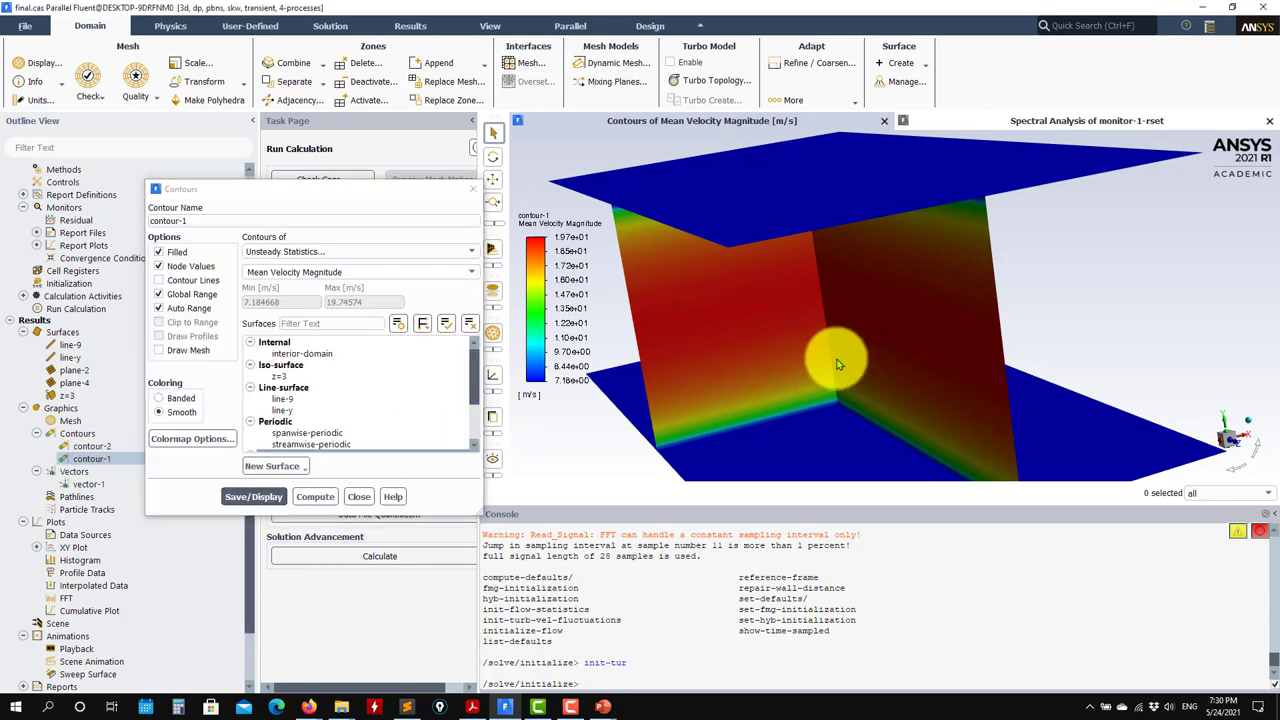
pyautogui.moveTo(838, 364); pyautogui.dragTo(730, 480)
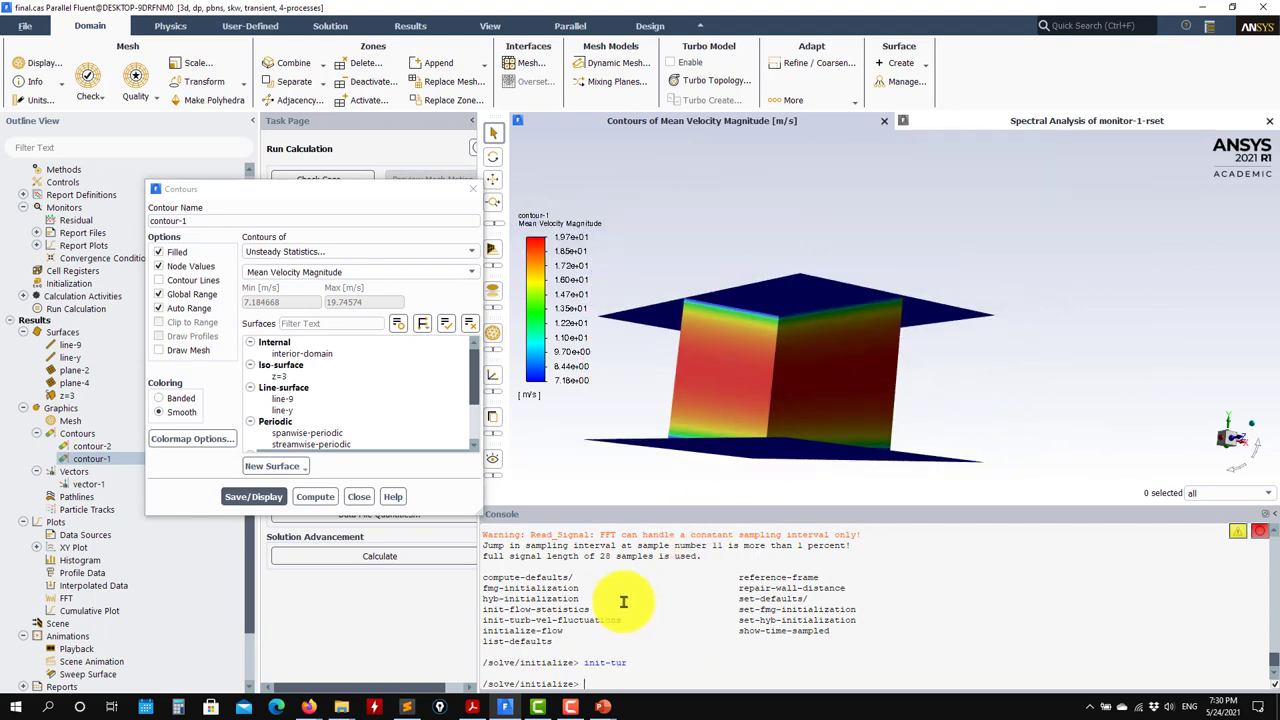
pyautogui.click(358, 496)
pyautogui.doubleClick(88, 448)
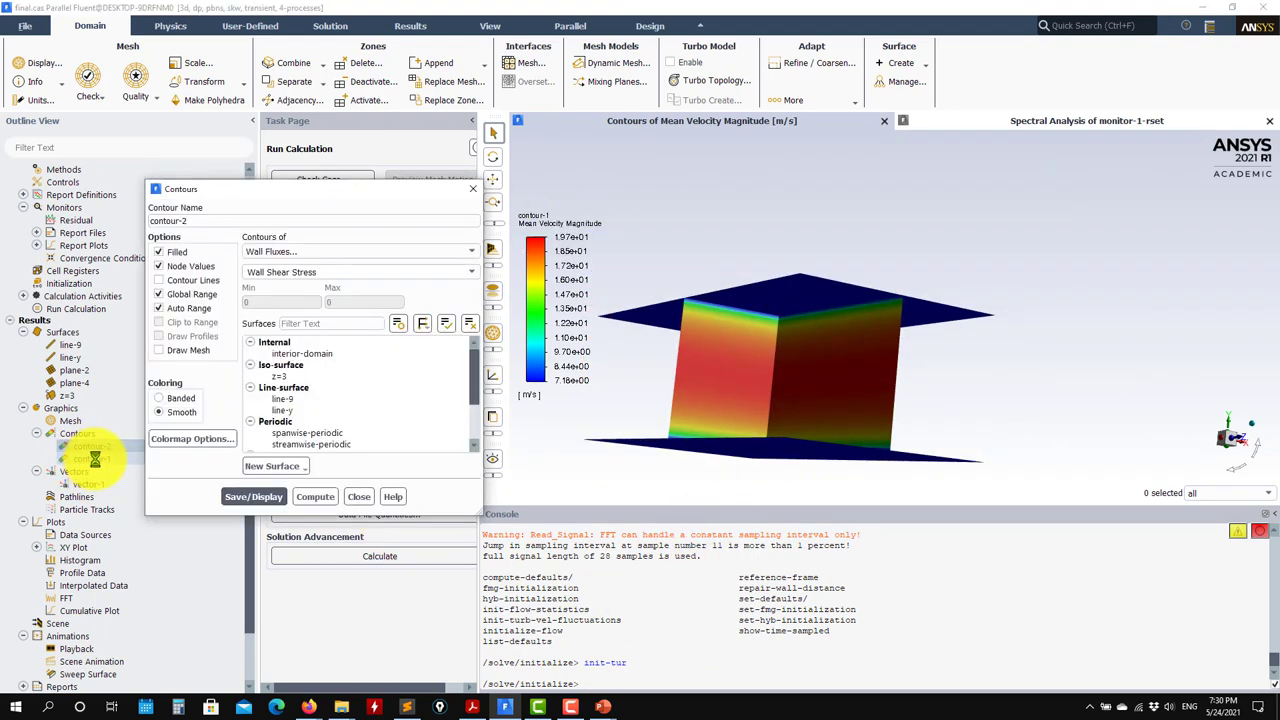
pyautogui.click(358, 496)
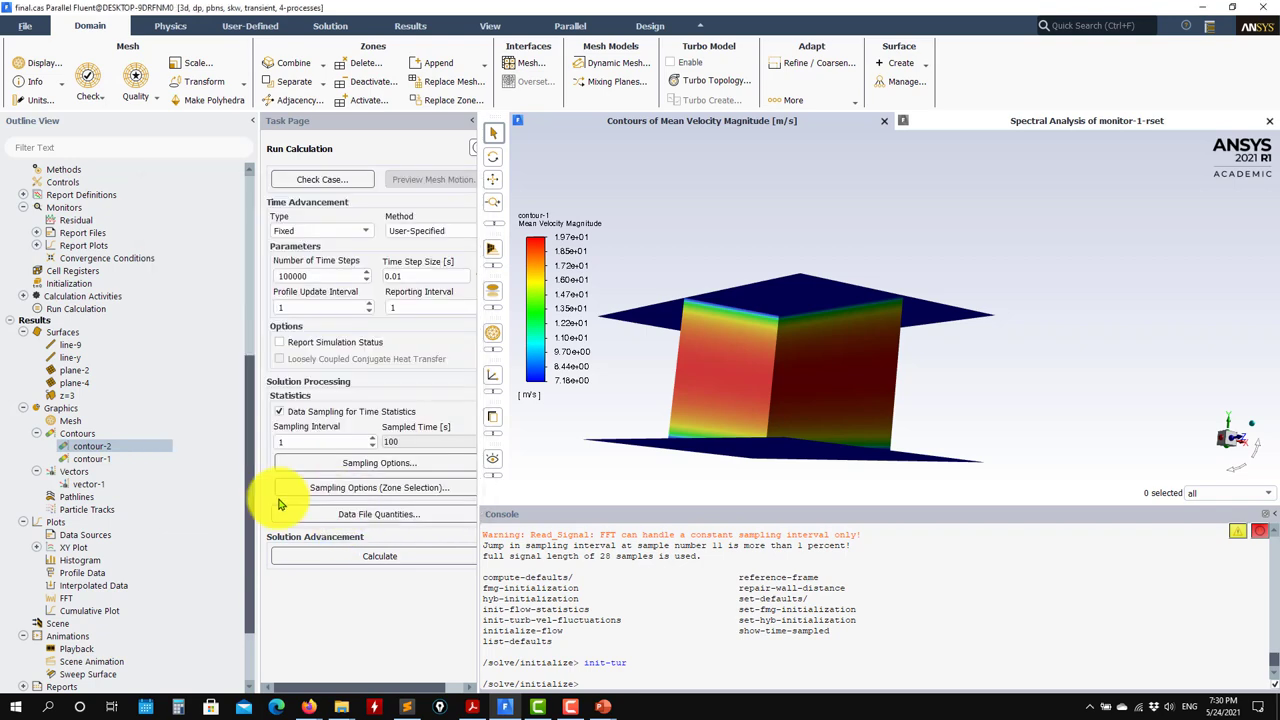
pyautogui.doubleClick(91, 458)
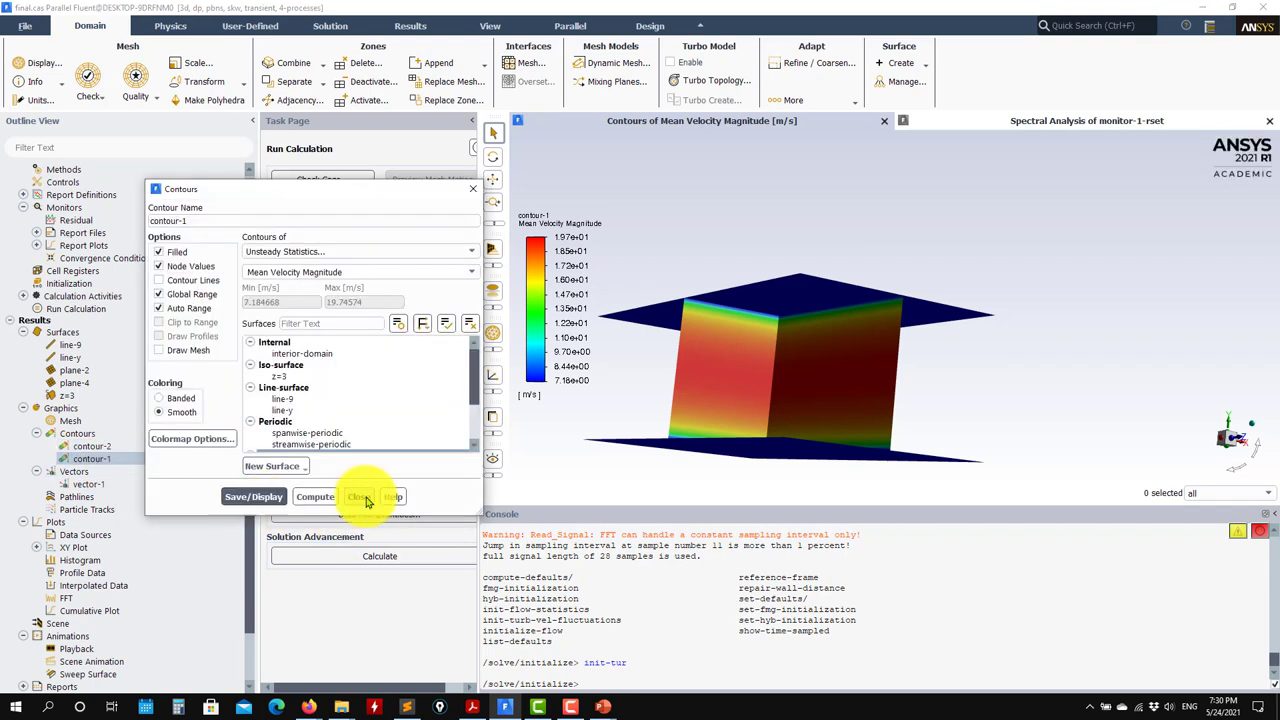
pyautogui.click(364, 493)
pyautogui.scroll(6, 127, 416)
pyautogui.scroll(3, 127, 416)
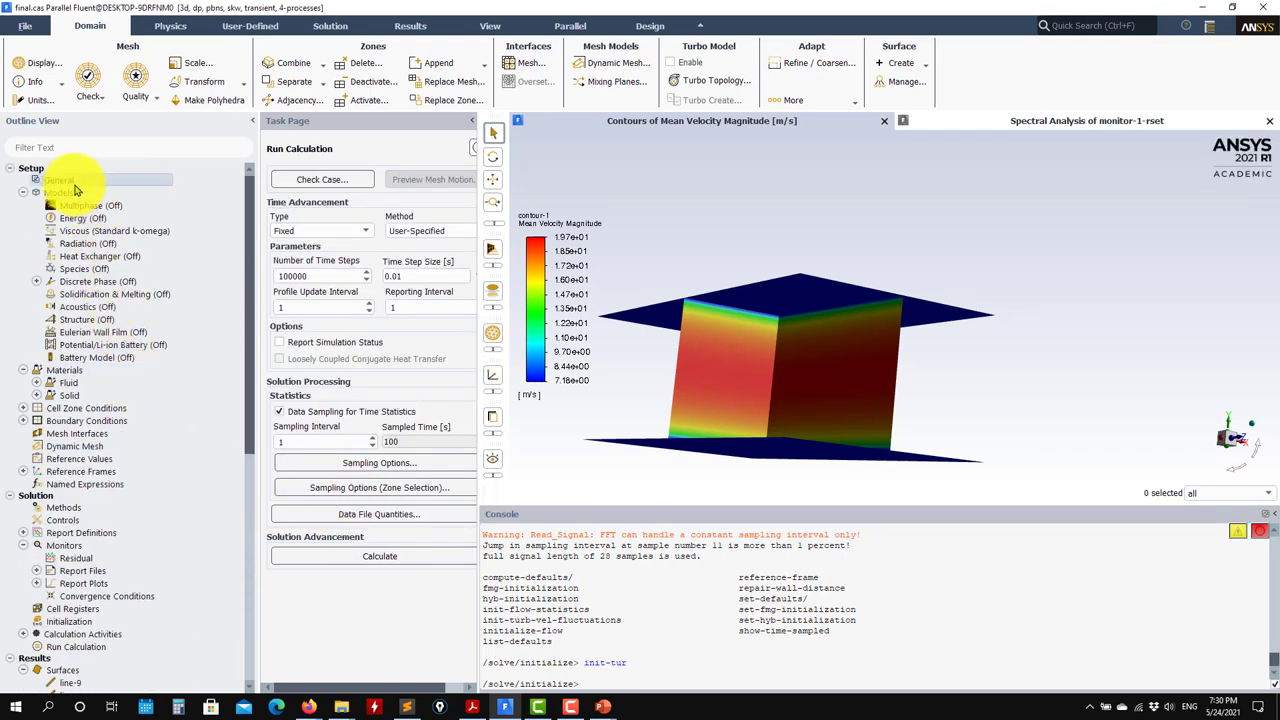
# Switch the solver time to steady and run init-tur to initialize turbulent fluctuations.
pyautogui.click(74, 183)
pyautogui.click(292, 327)
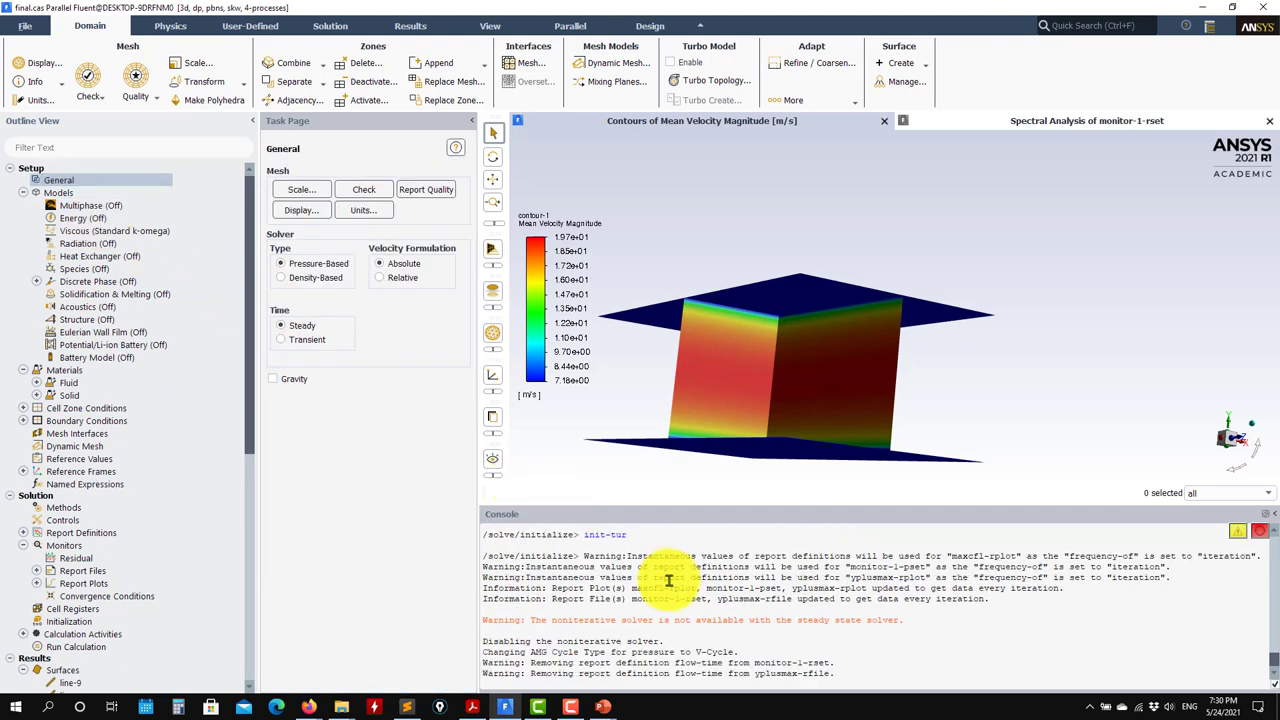
pyautogui.press('Return')
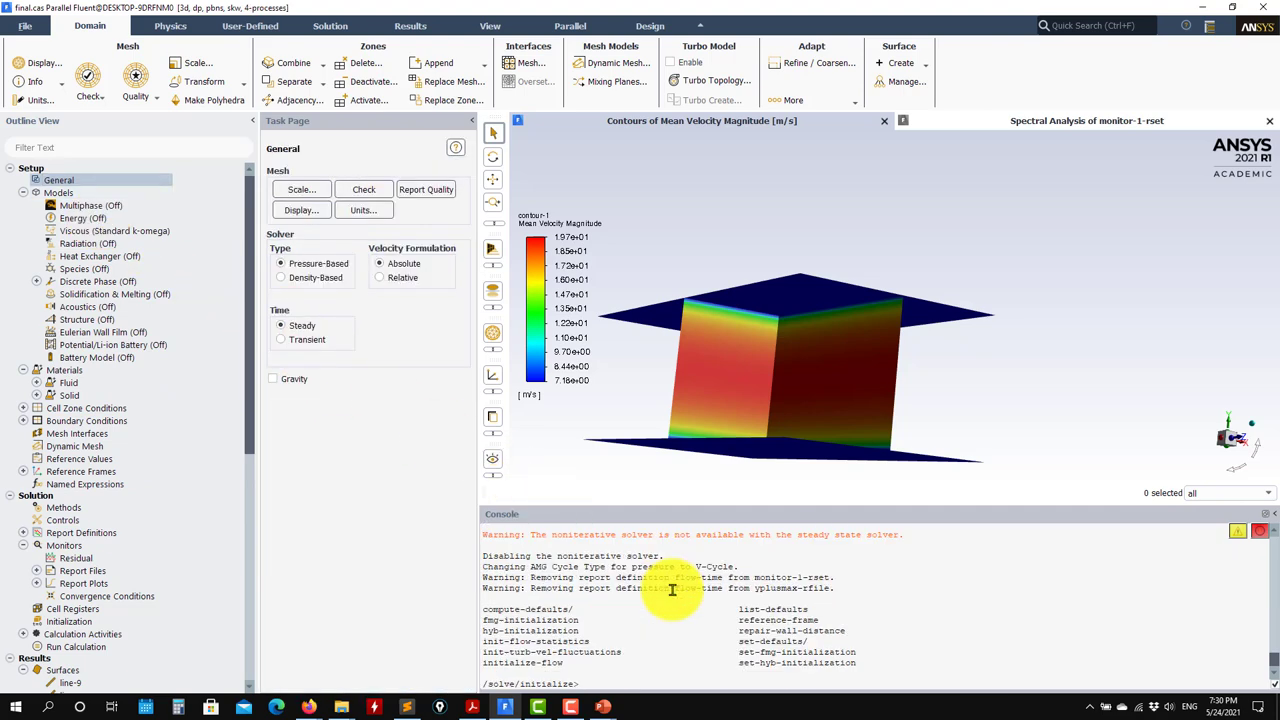
pyautogui.write('init-tur')
pyautogui.press('Return')
pyautogui.scroll(-5, 140, 500)
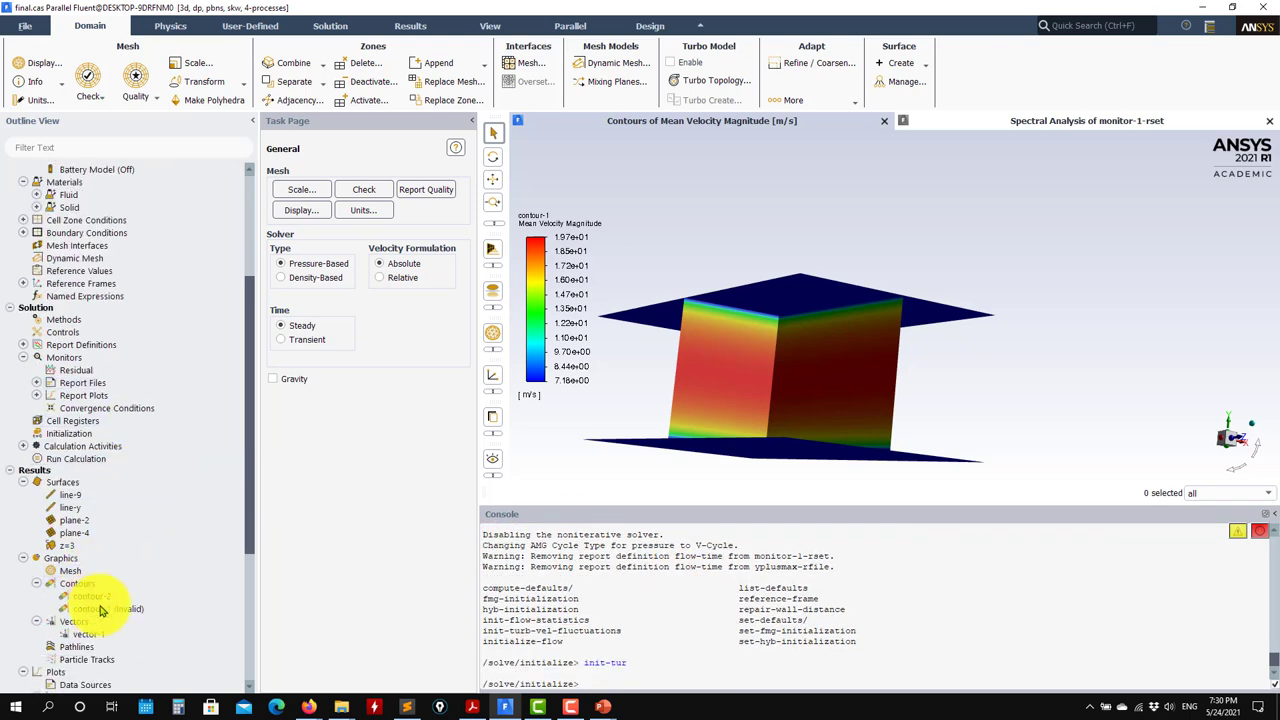
# Set contour-1 to Velocity Magnitude and display the instantaneous contours, 0–26.4 m/s.
pyautogui.doubleClick(101, 608)
pyautogui.click(253, 496)
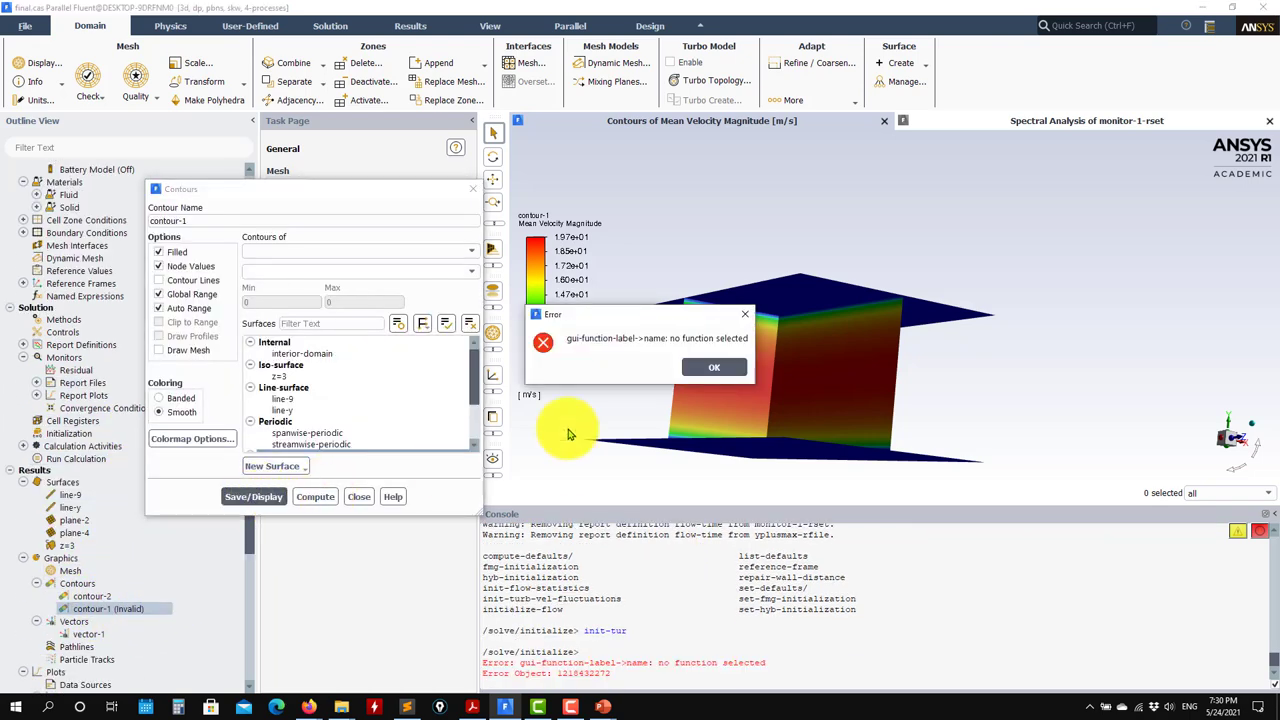
pyautogui.click(705, 366)
pyautogui.click(460, 251)
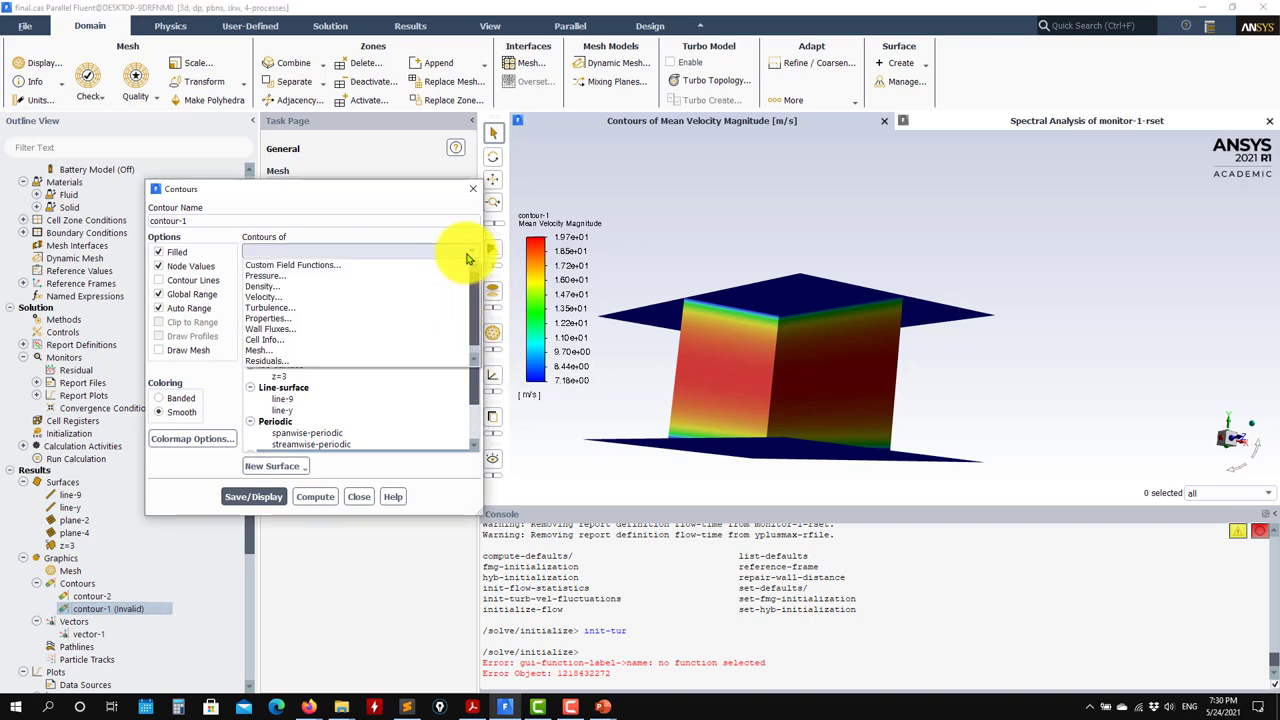
pyautogui.click(288, 282)
pyautogui.click(457, 272)
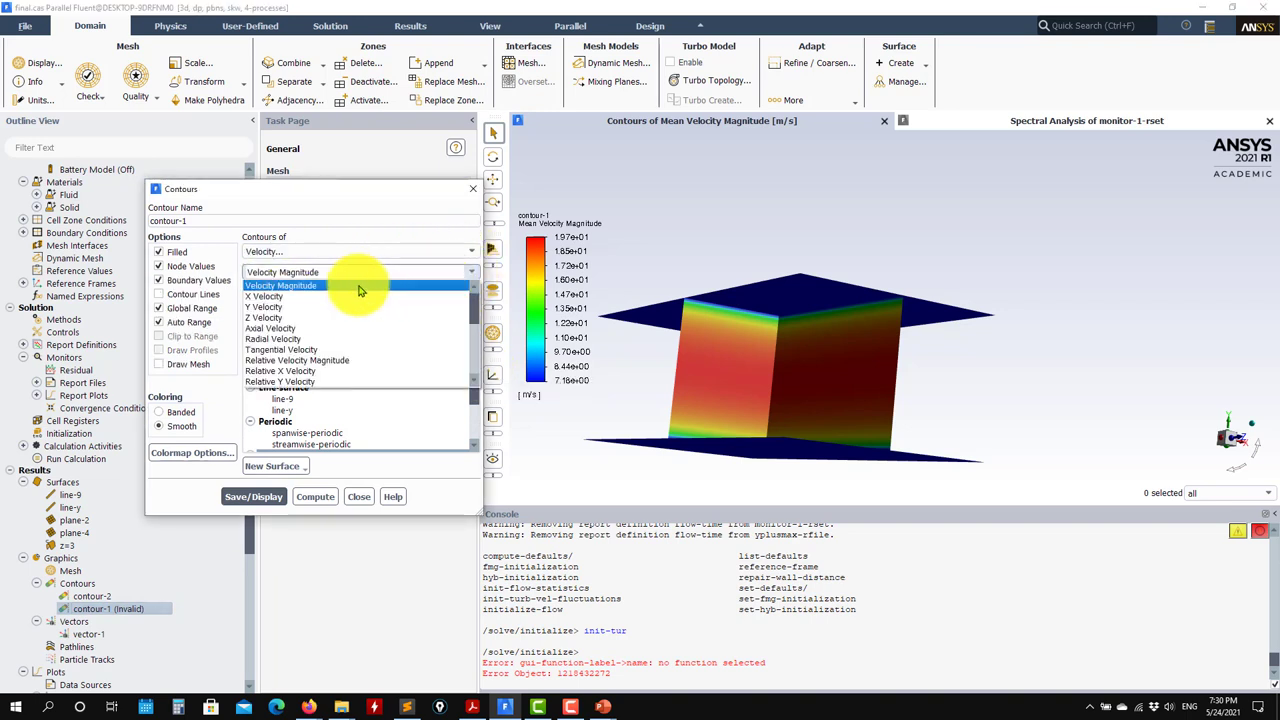
pyautogui.click(254, 496)
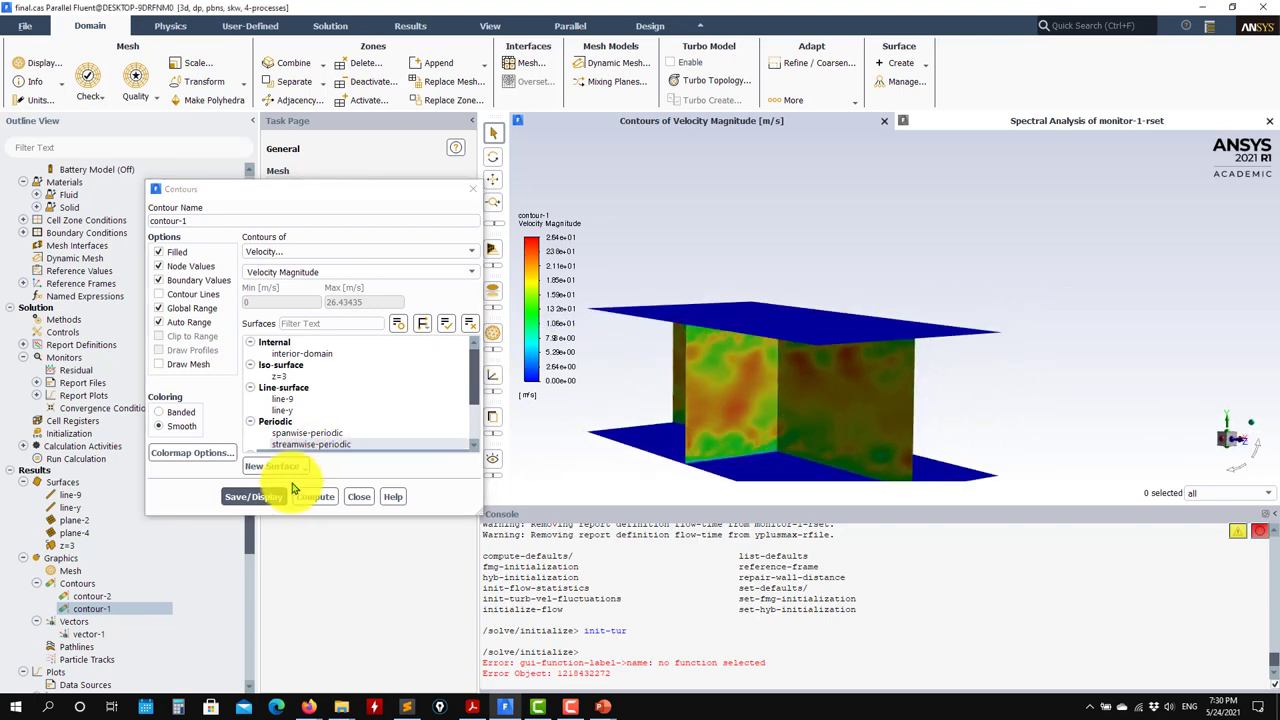
pyautogui.click(355, 498)
pyautogui.click(28, 30)
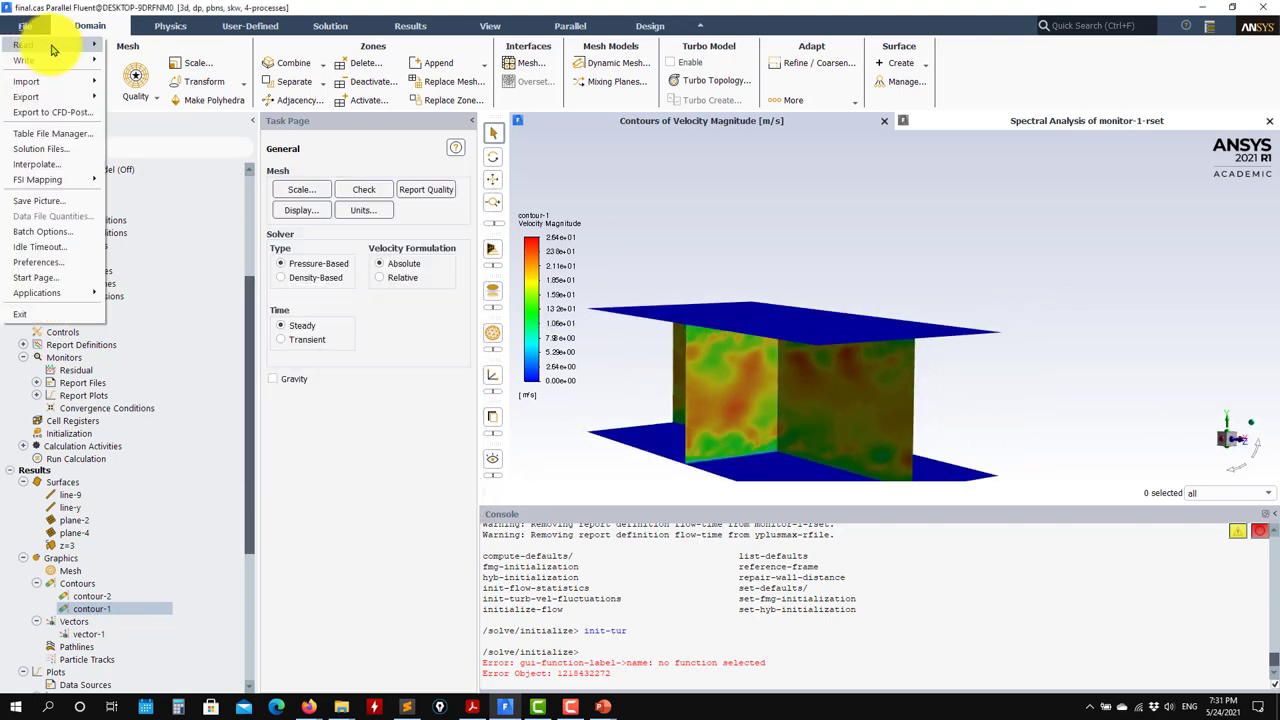
# Discard the unsaved changes and load final.cas.h5 from the URANS folder.
pyautogui.moveTo(36, 44)
pyautogui.click(142, 84)
pyautogui.click(626, 371)
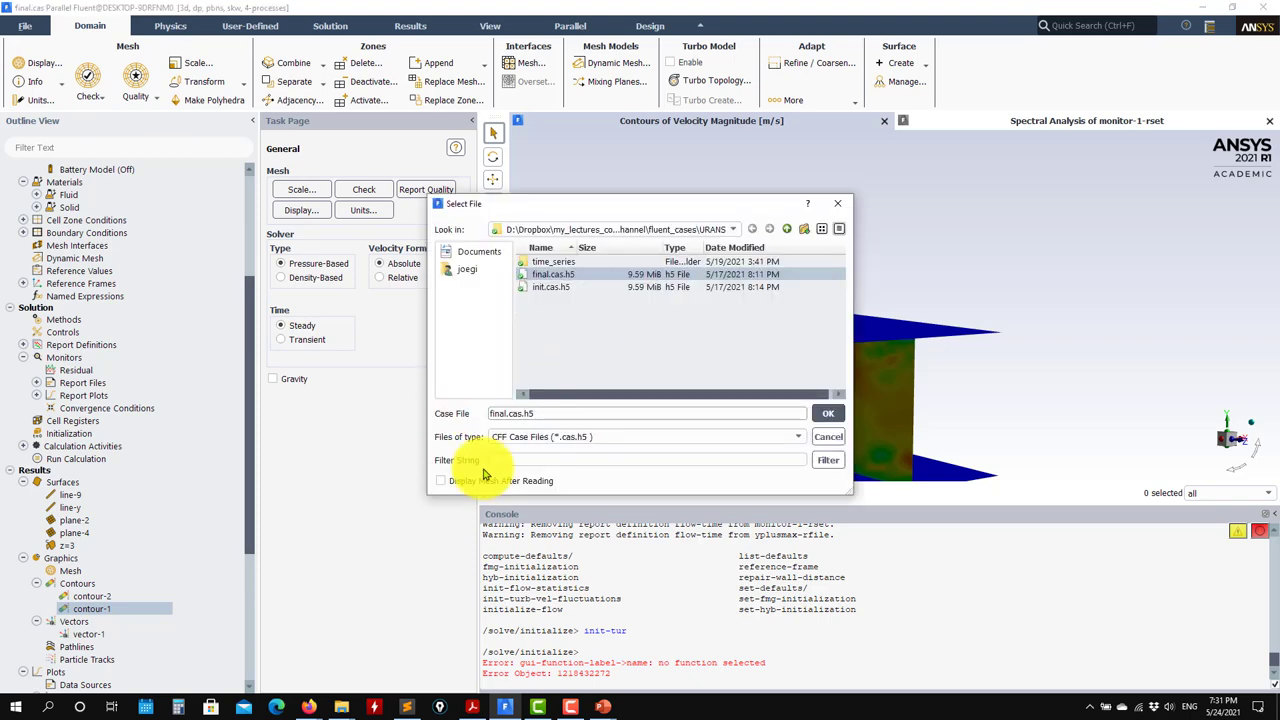
pyautogui.click(822, 413)
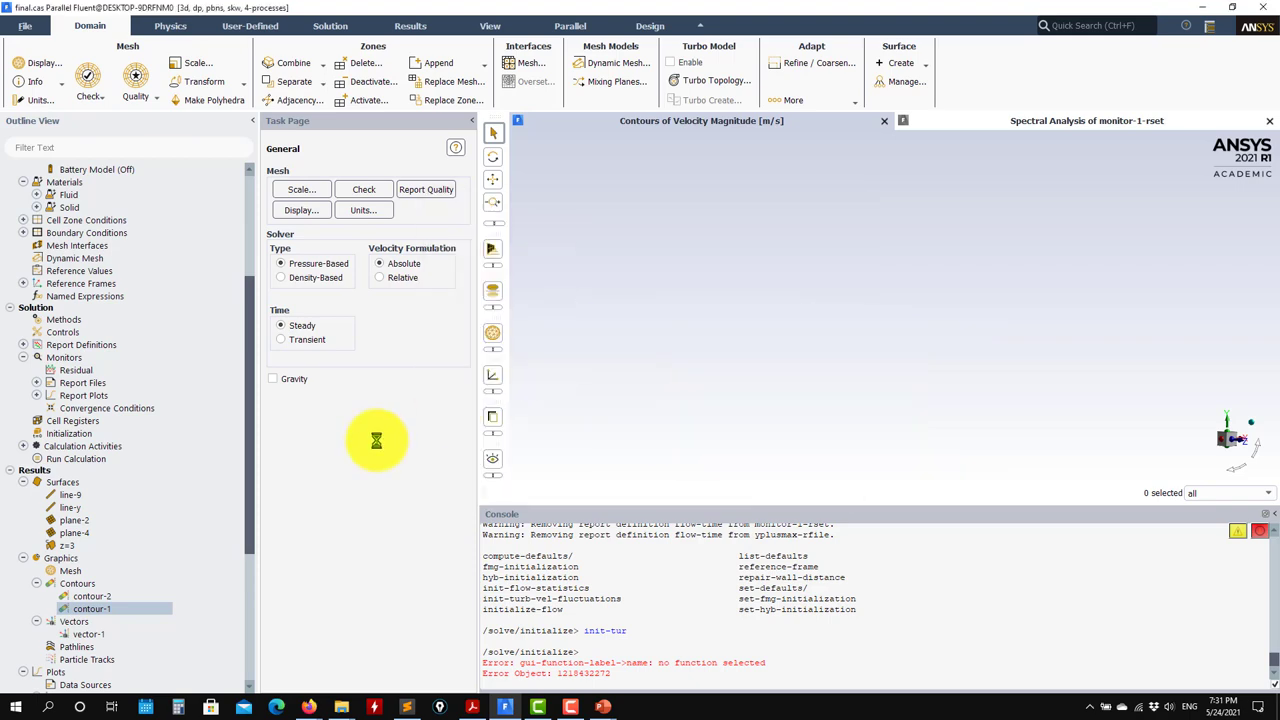
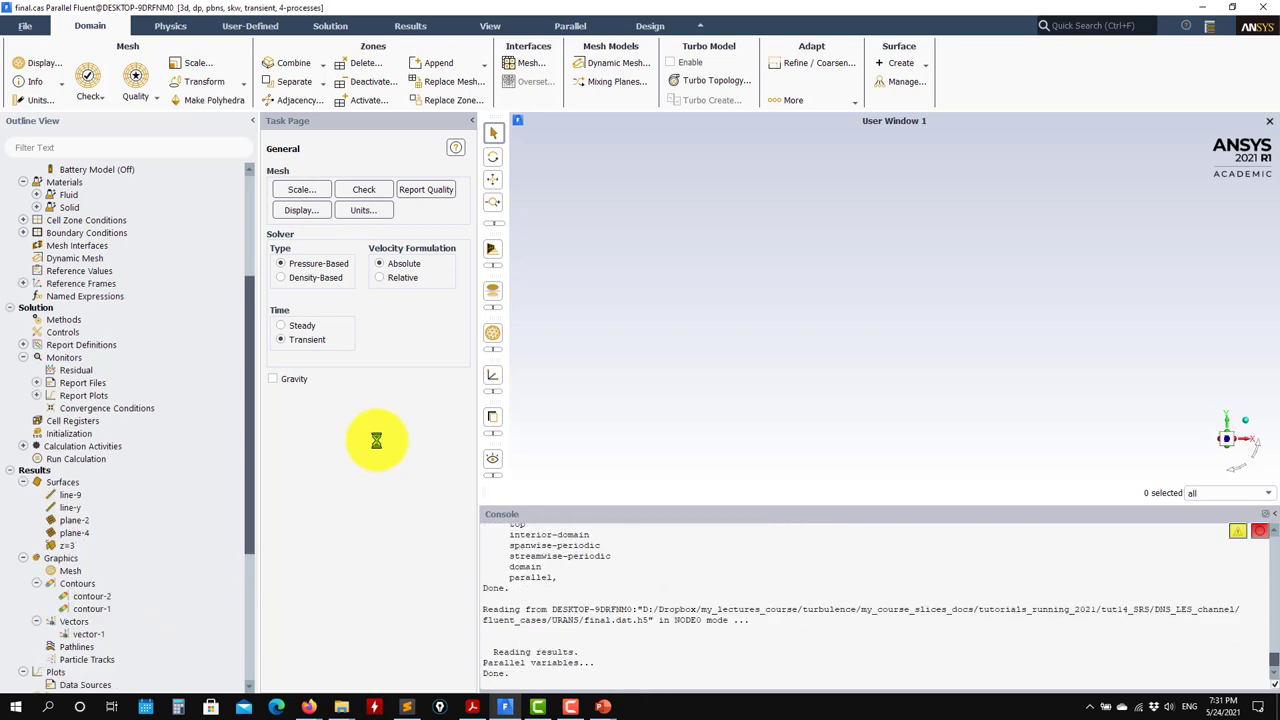
# Check contour-2's settings, then display contour-1's Mean Velocity Magnitude contours.
pyautogui.click(106, 597)
pyautogui.doubleClick(106, 597)
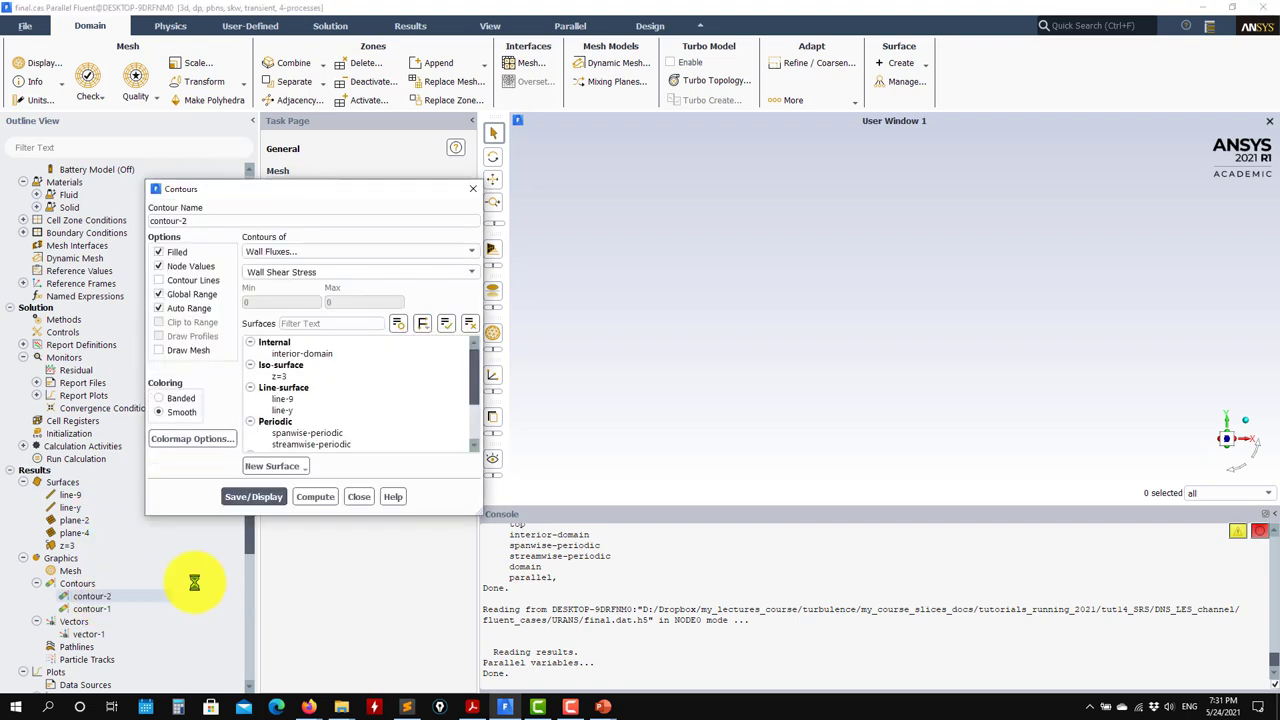
pyautogui.click(357, 499)
pyautogui.click(140, 609)
pyautogui.doubleClick(150, 610)
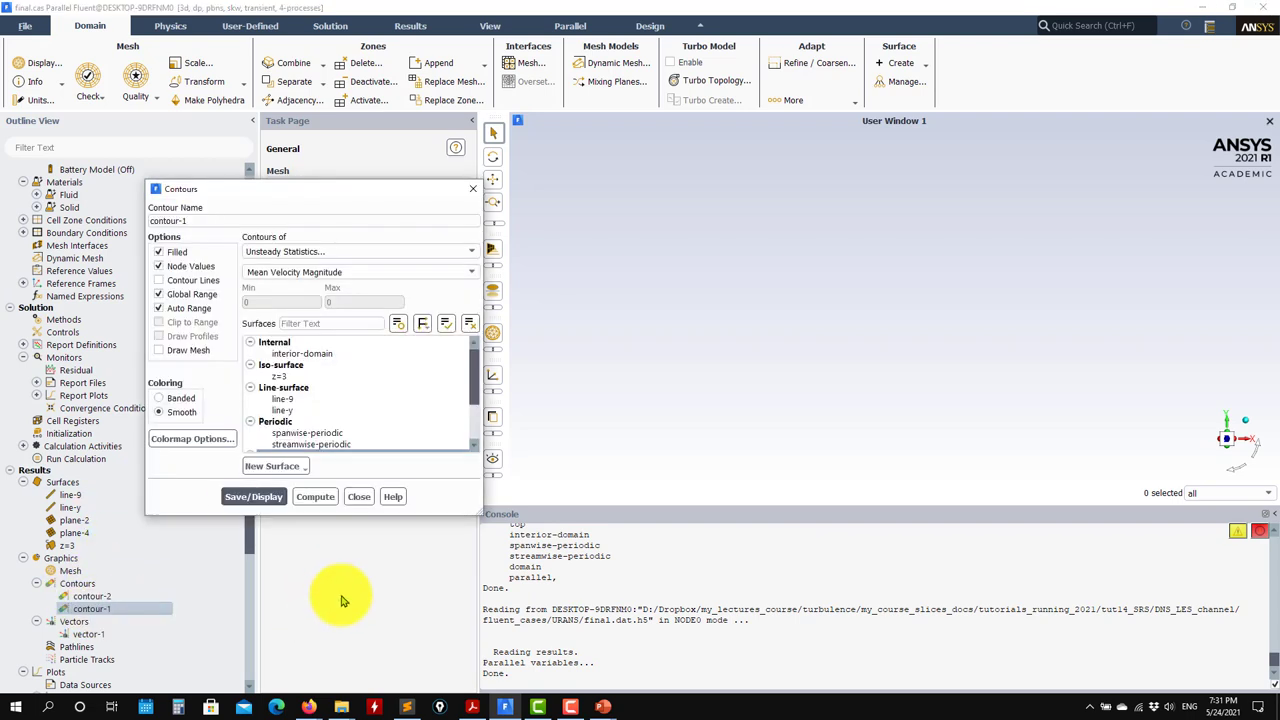
pyautogui.click(235, 496)
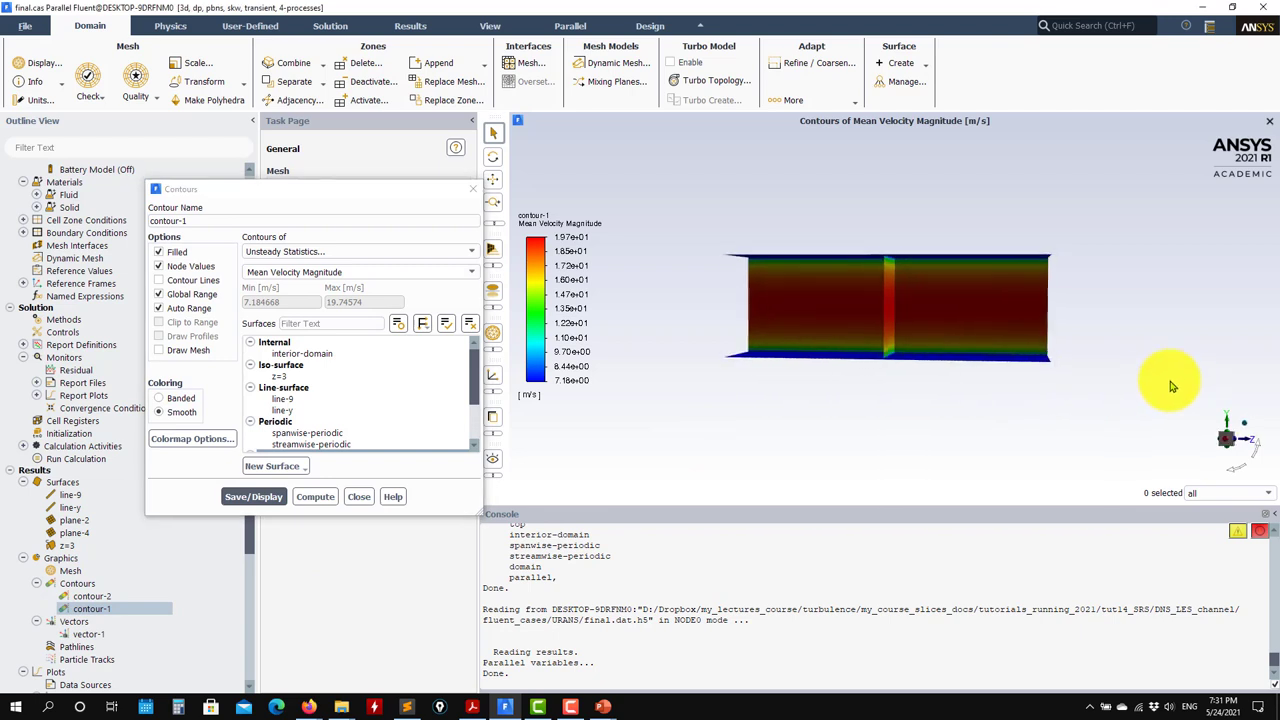
pyautogui.click(358, 497)
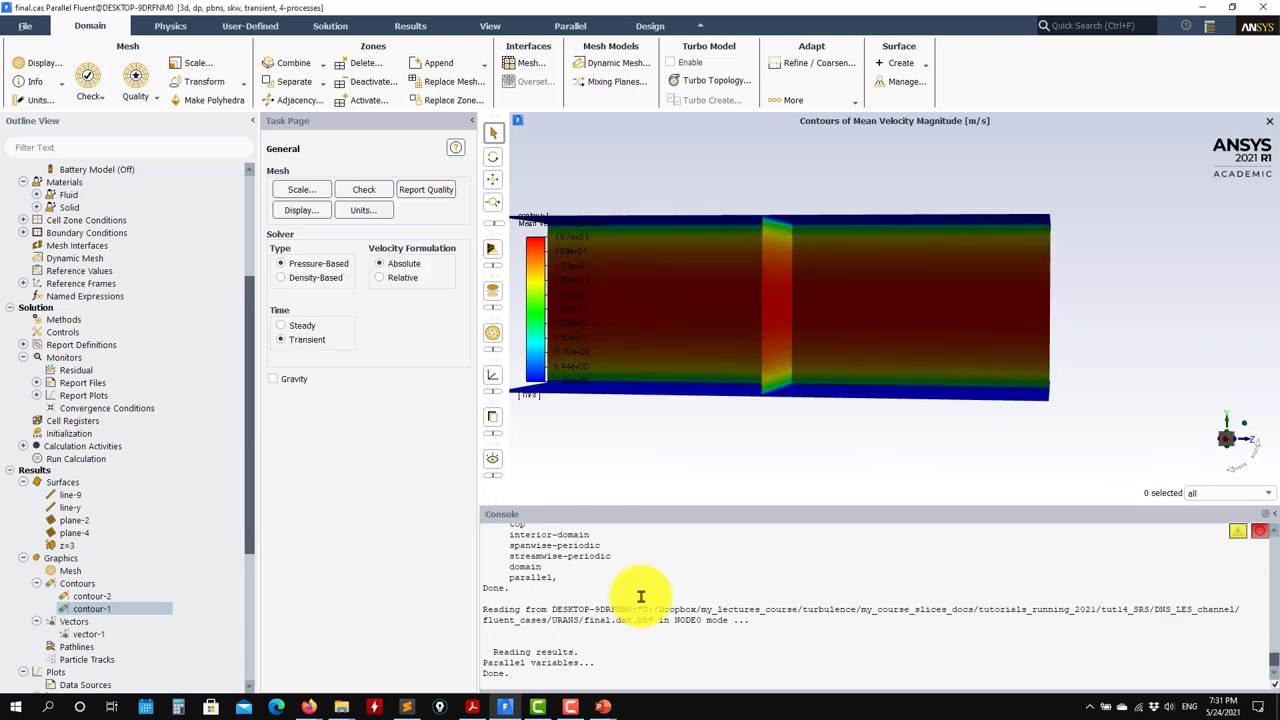
# Initialise turbulent velocity fluctuations with /solve/initialize/init-turb-vel-fluctuations.
pyautogui.press('Return')
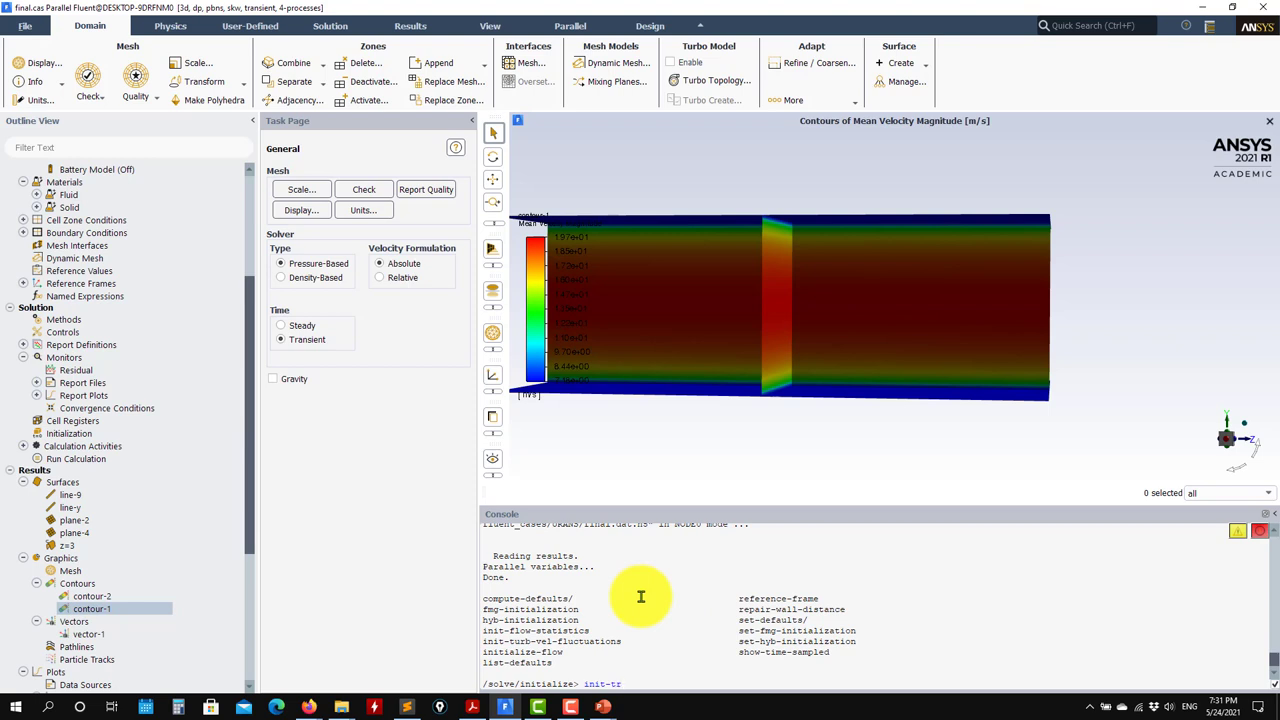
pyautogui.write('init-tur')
pyautogui.press('Return')
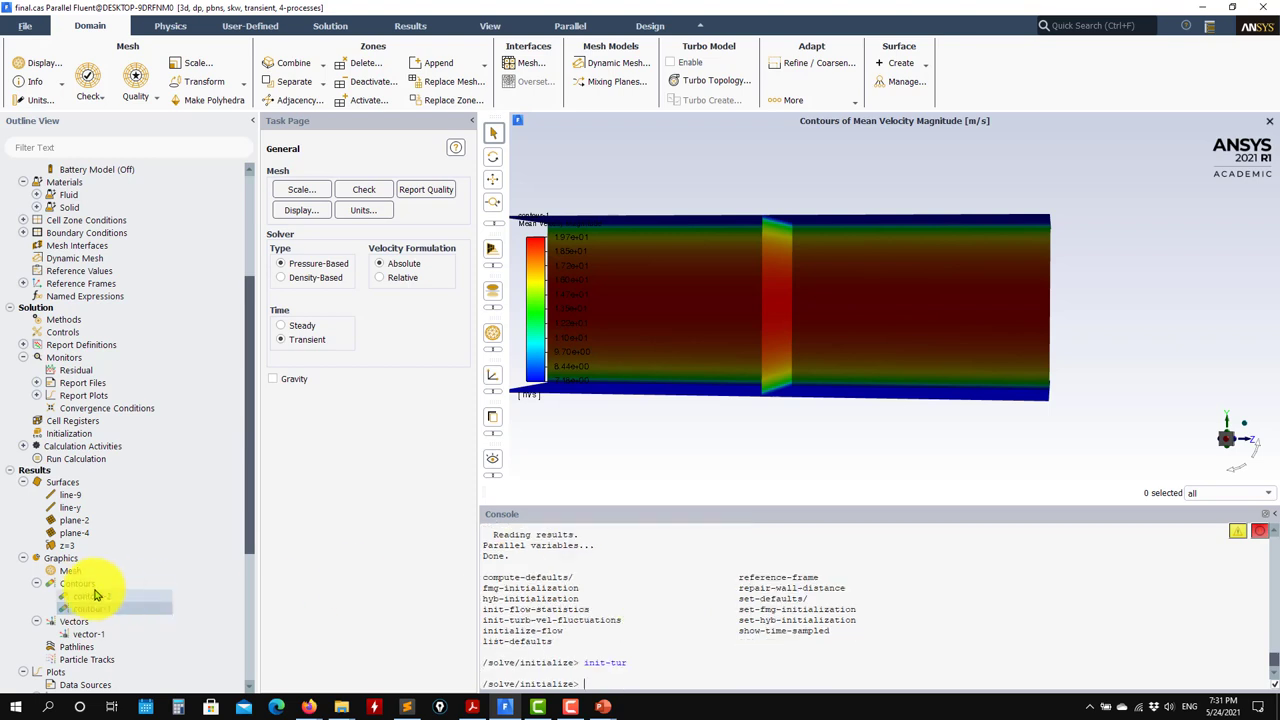
# Switch contour-1 to instantaneous Velocity Magnitude (0–22.67 m/s), display it and rotate the channel in 3D.
pyautogui.doubleClick(100, 610)
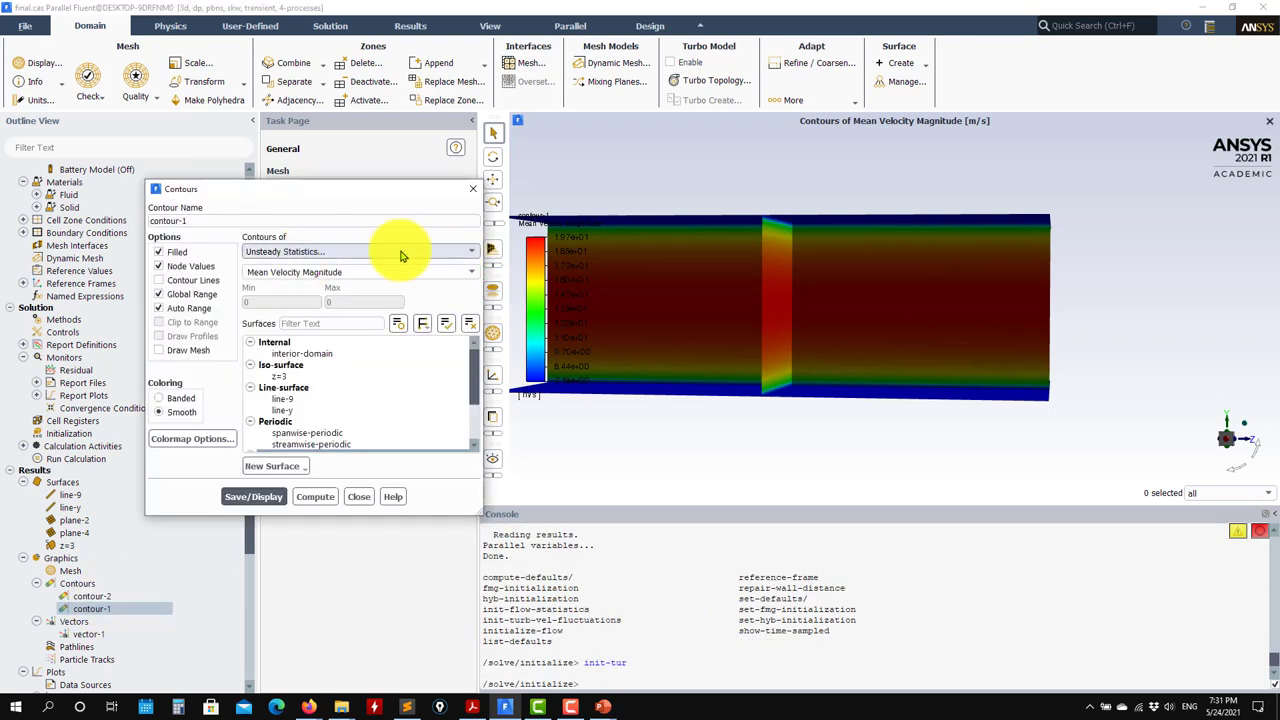
pyautogui.click(343, 253)
pyautogui.click(266, 297)
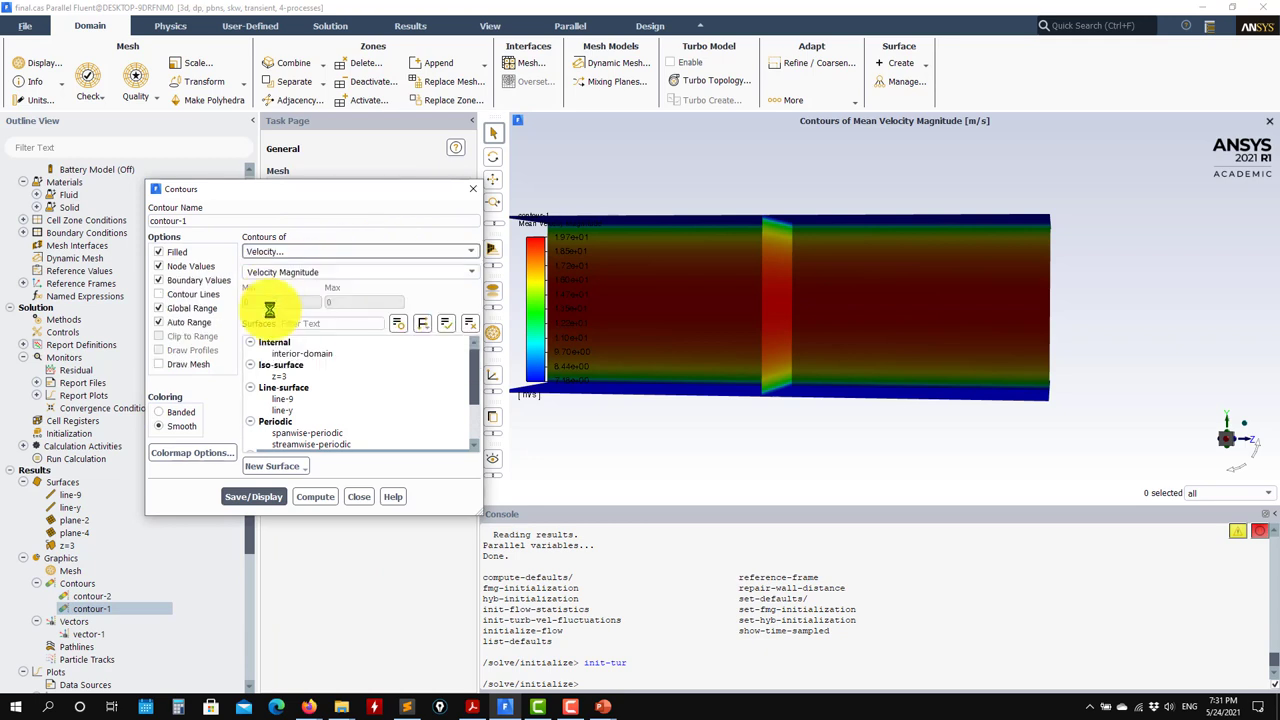
pyautogui.click(273, 497)
pyautogui.moveTo(1023, 314); pyautogui.dragTo(909, 320)
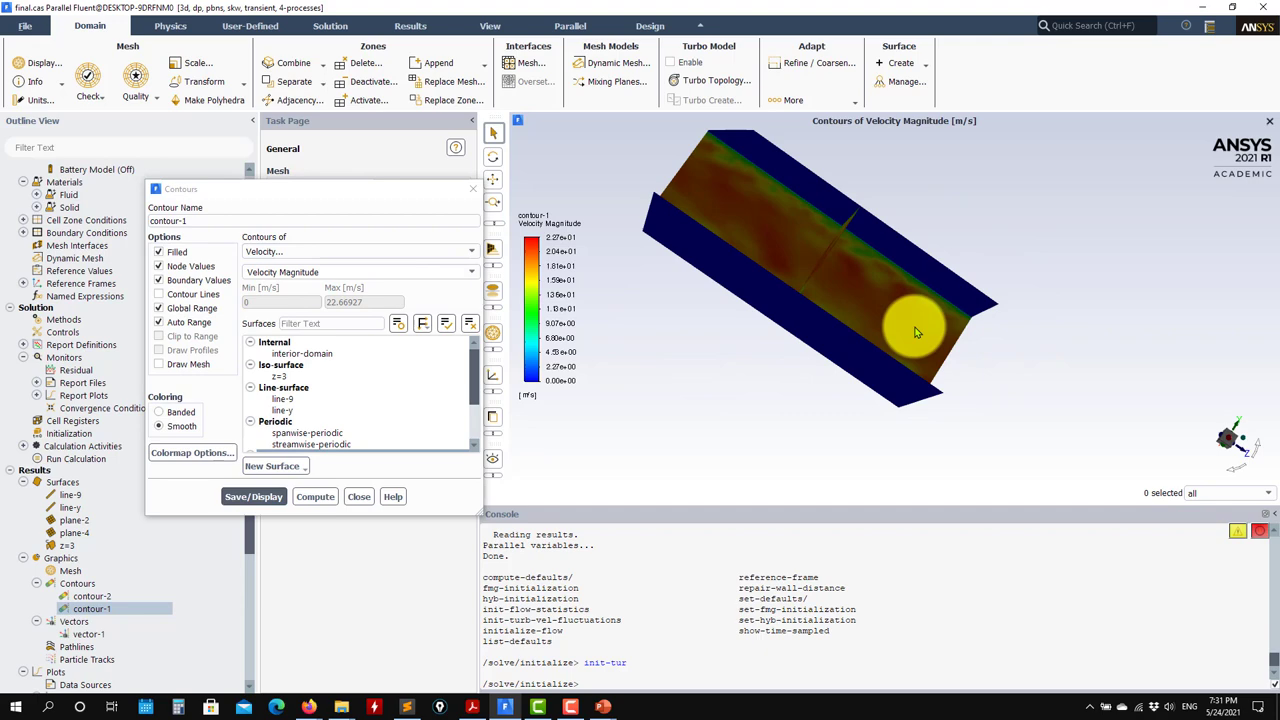
pyautogui.click(357, 497)
pyautogui.click(25, 25)
pyautogui.moveTo(30, 60)
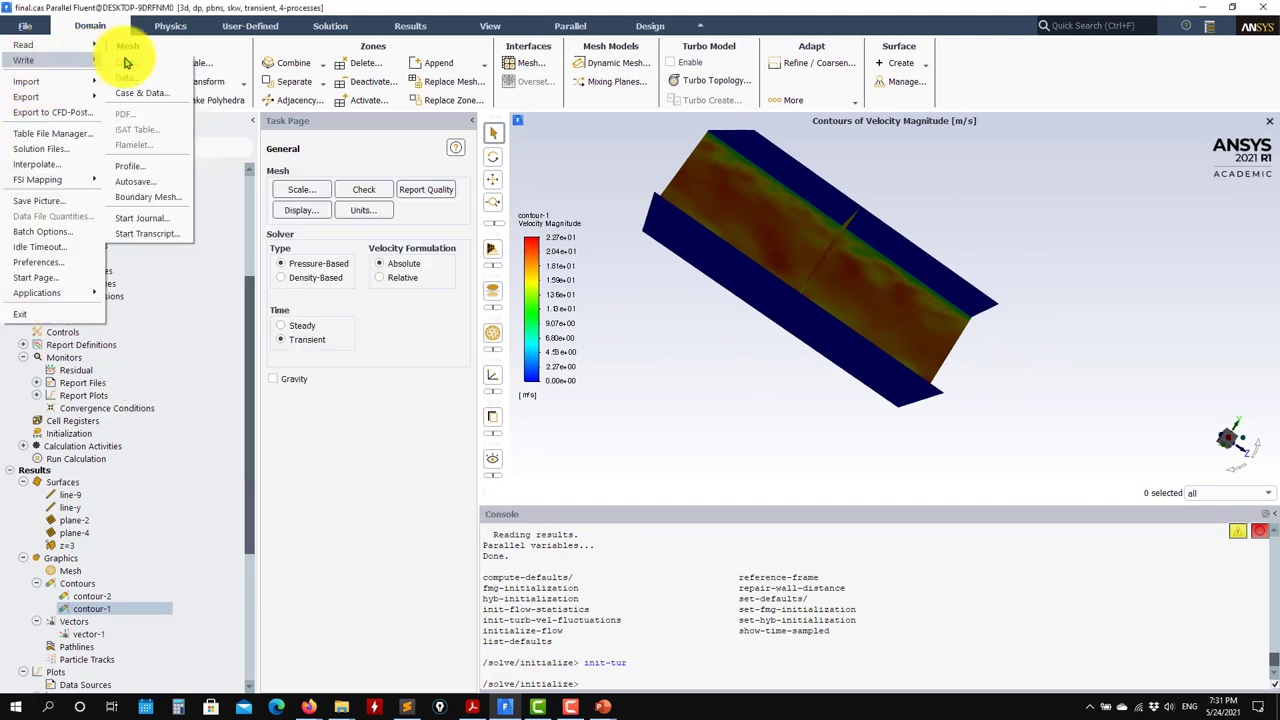
# Write the pressure, k, omega and velocity fields to interpolation file initfluc.ip.
pyautogui.click(35, 164)
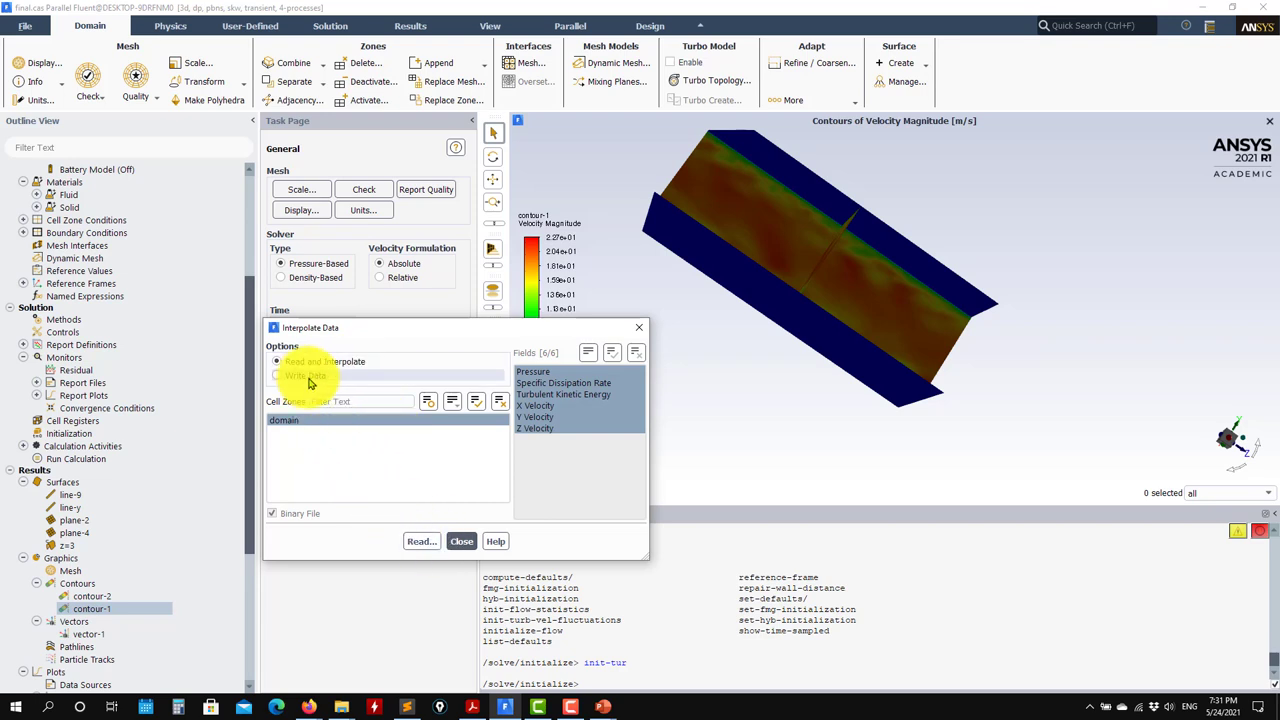
pyautogui.click(277, 375)
pyautogui.click(420, 541)
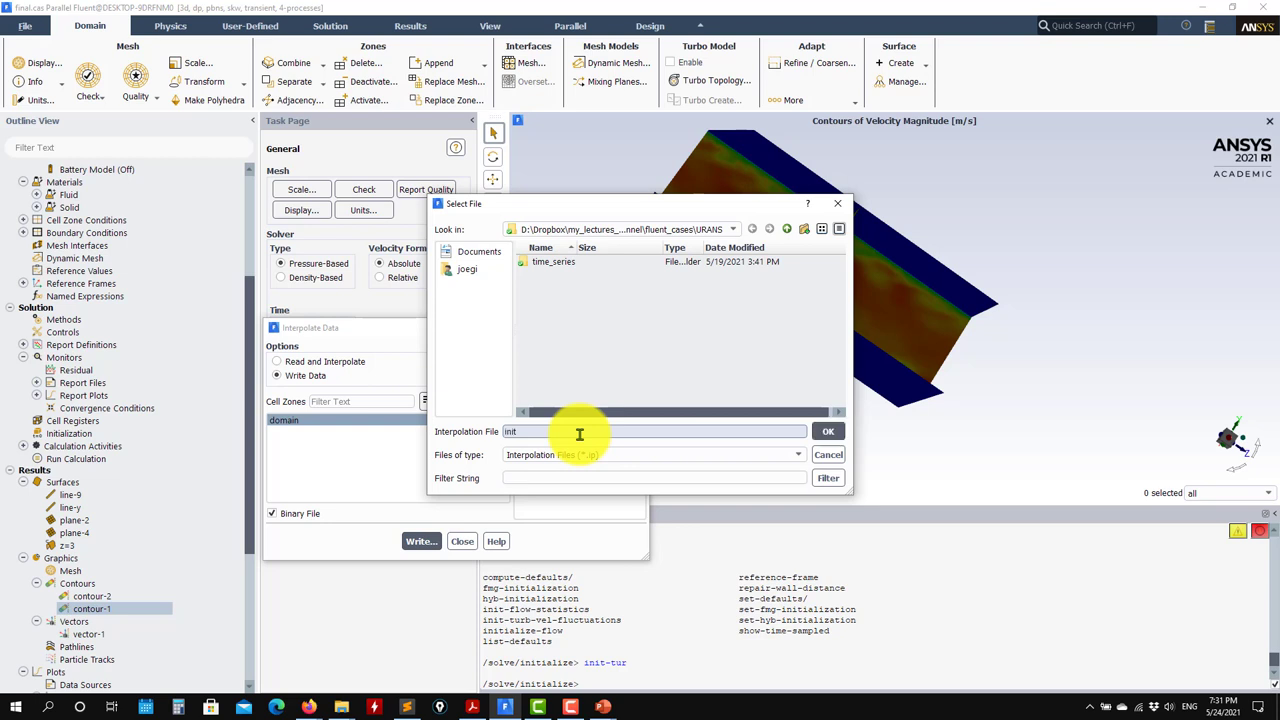
pyautogui.write('initfluc')
pyautogui.press('Return')
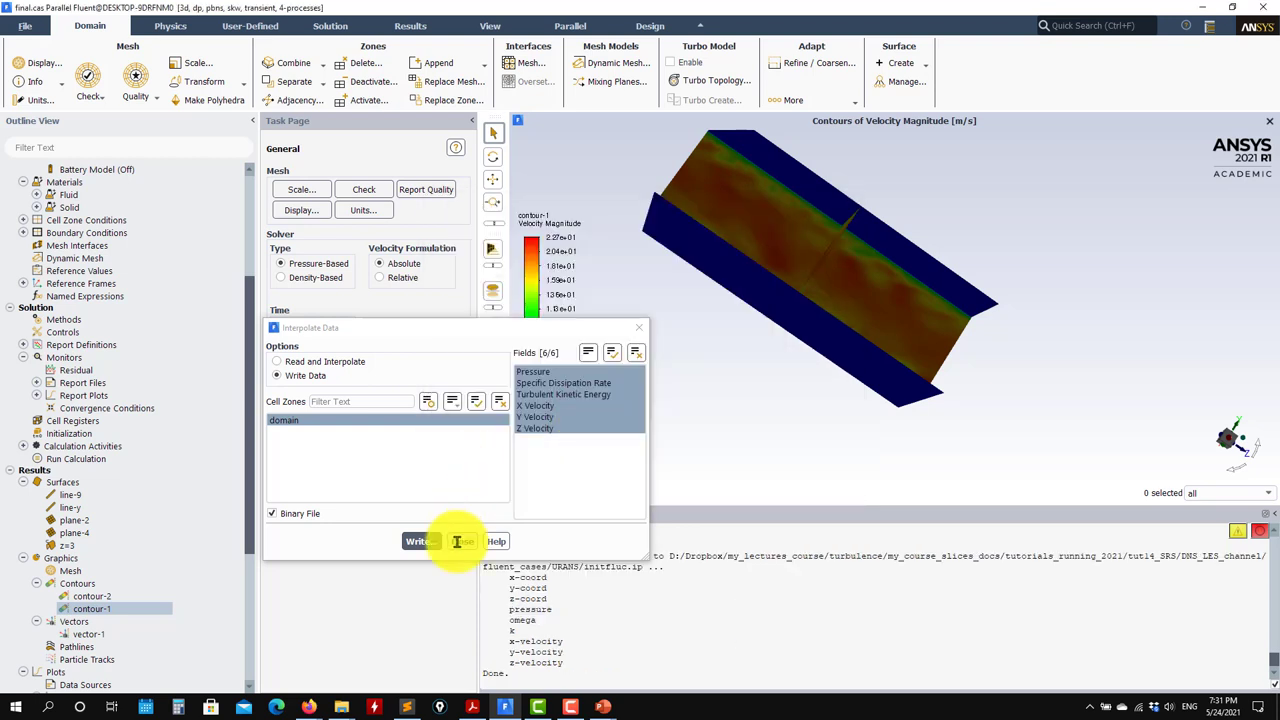
pyautogui.click(460, 541)
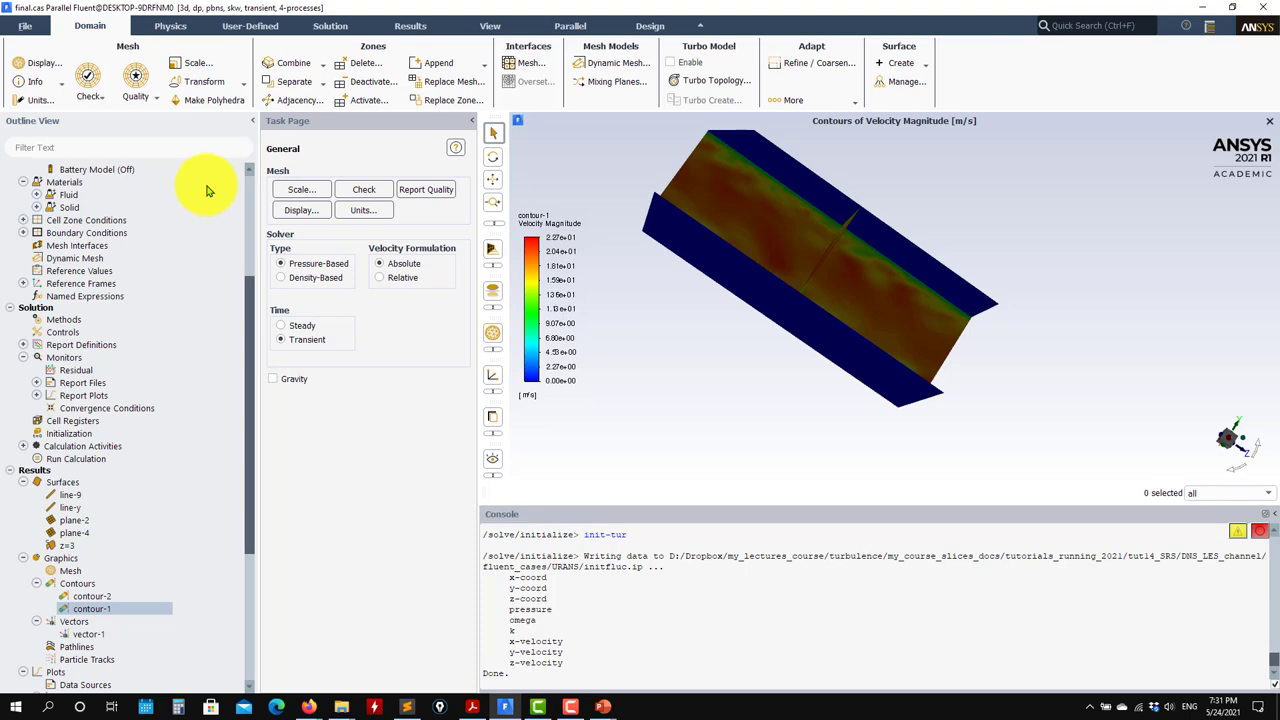
# Open fluent_cases\LES in File Explorer to check its init and final case/data files, then minimize it.
pyautogui.moveTo(337, 700)
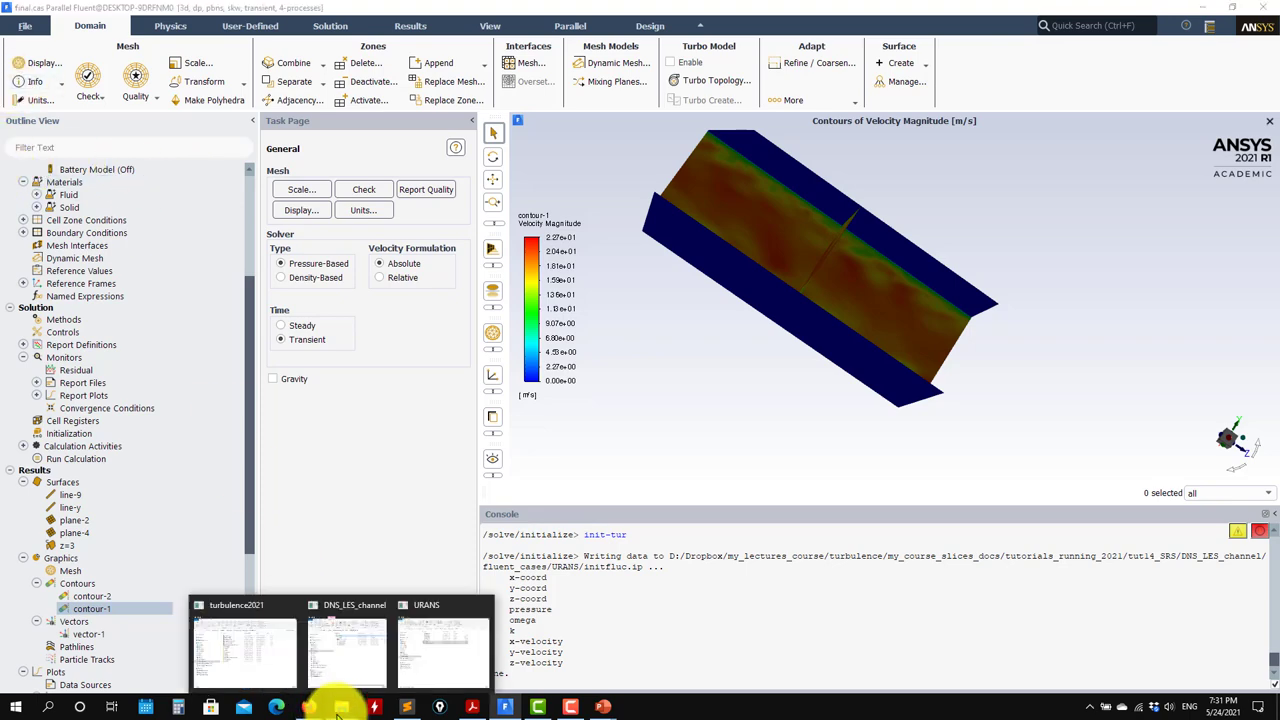
pyautogui.click(440, 672)
pyautogui.click(345, 136)
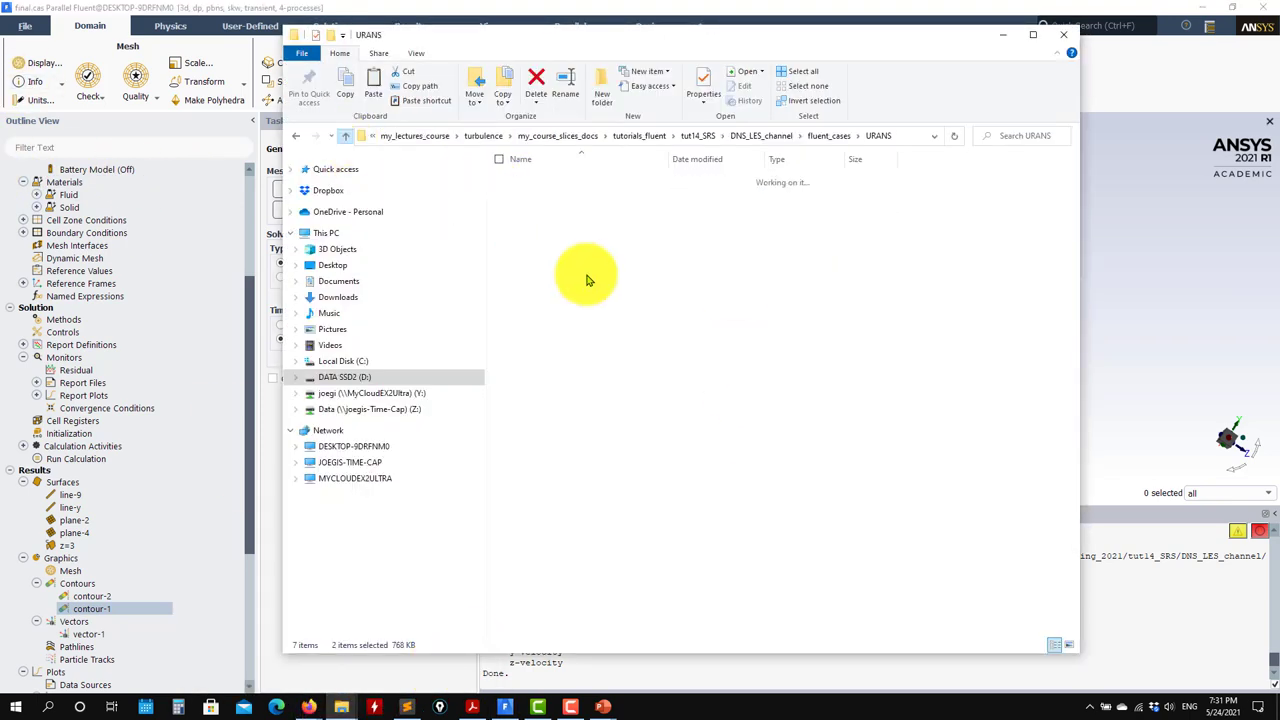
pyautogui.doubleClick(528, 206)
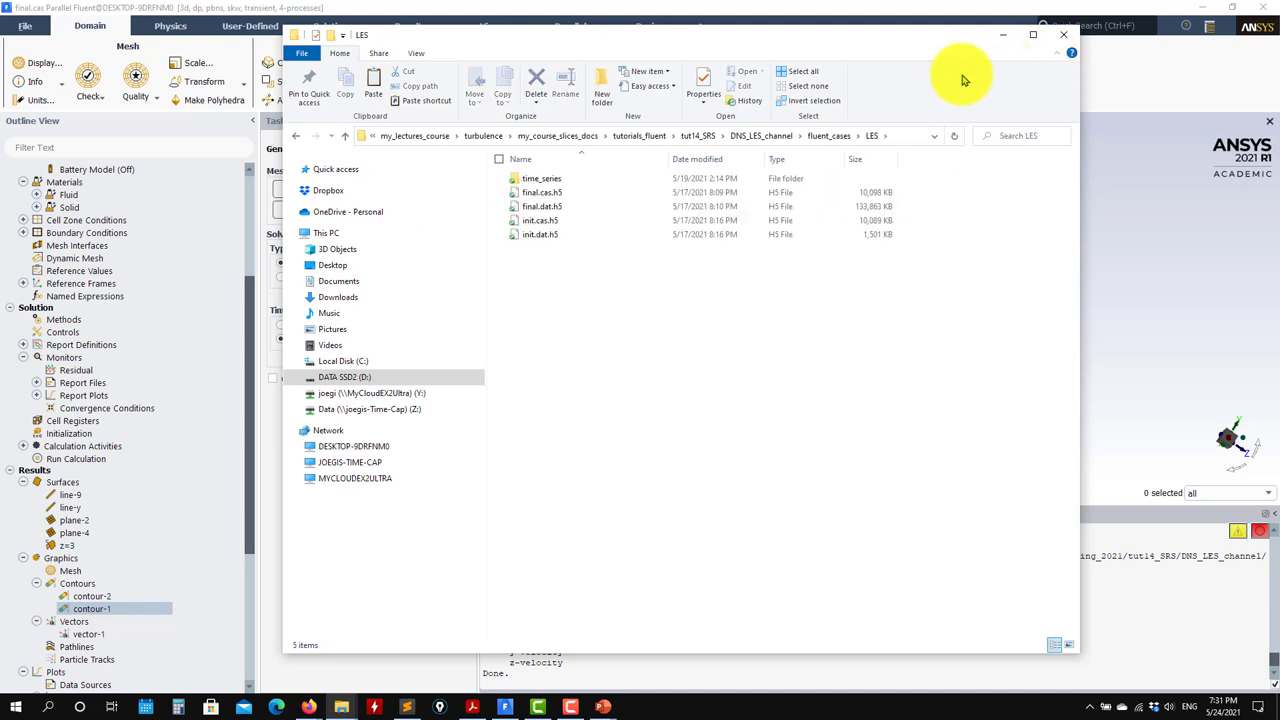
pyautogui.click(1004, 36)
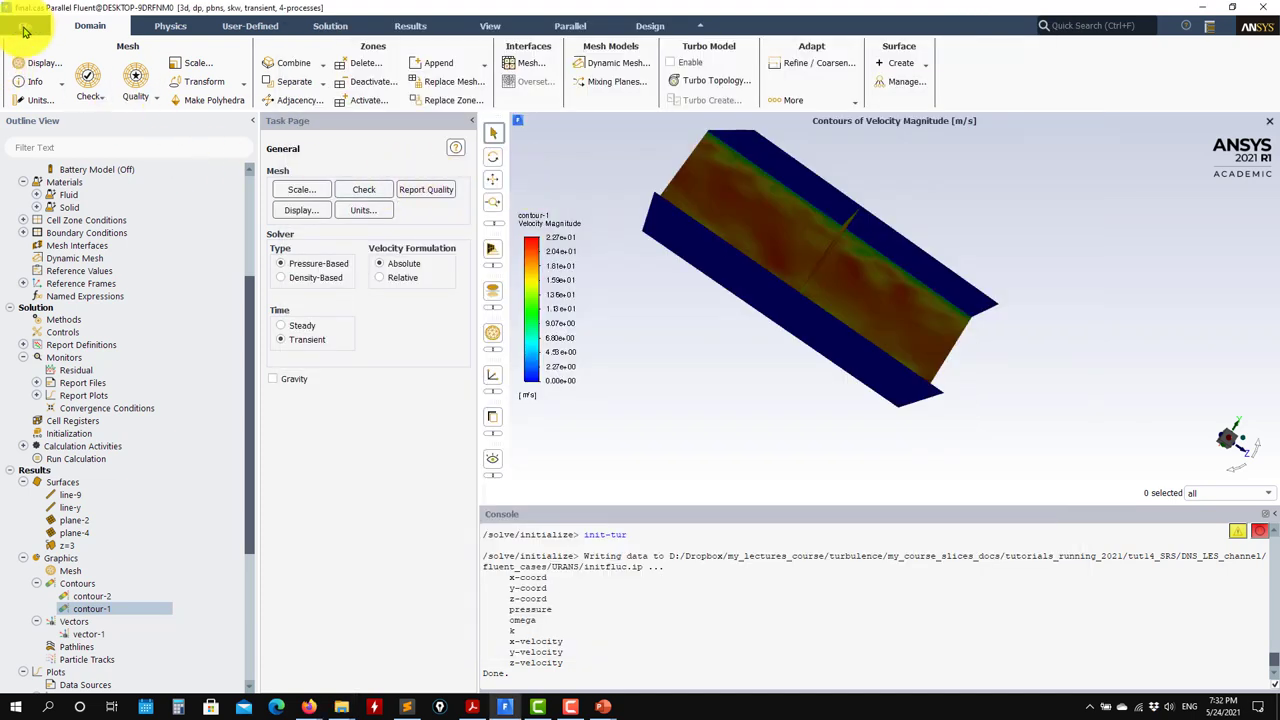
# Read init.cas.h5 with its data from fluent_cases\LES, discarding the unsaved URANS case.
pyautogui.click(25, 28)
pyautogui.moveTo(40, 43)
pyautogui.click(155, 83)
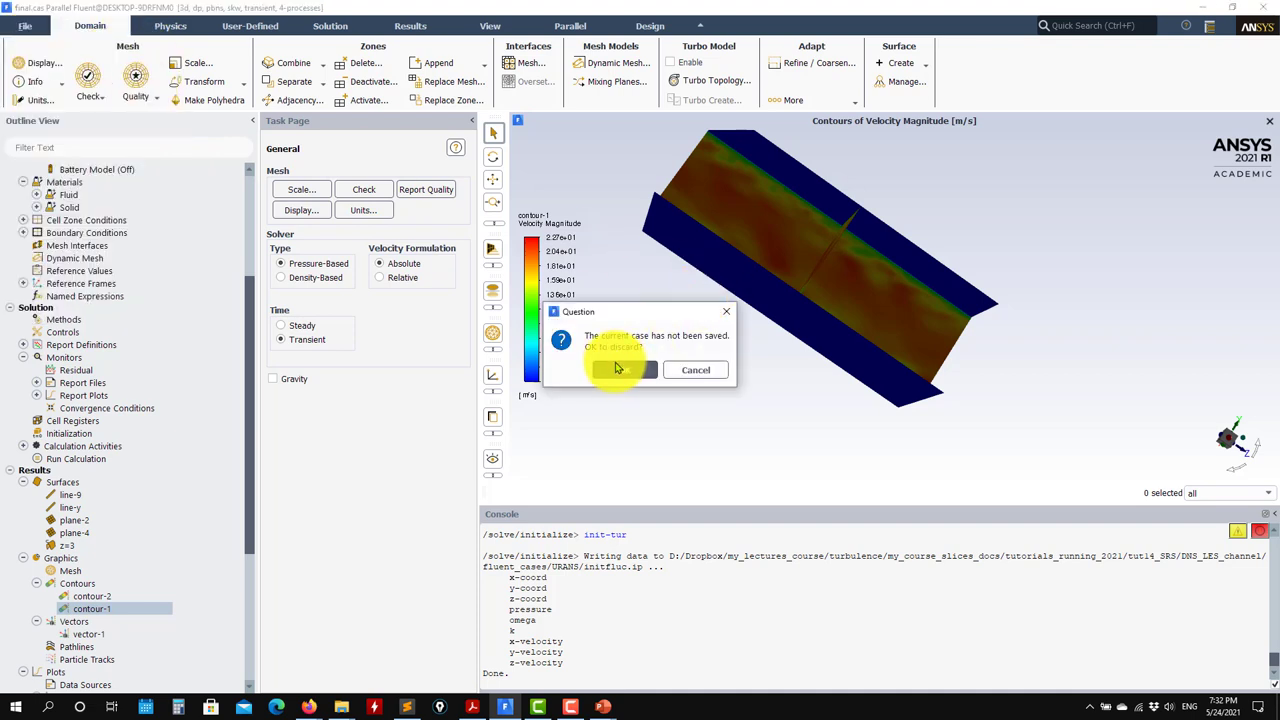
pyautogui.click(618, 369)
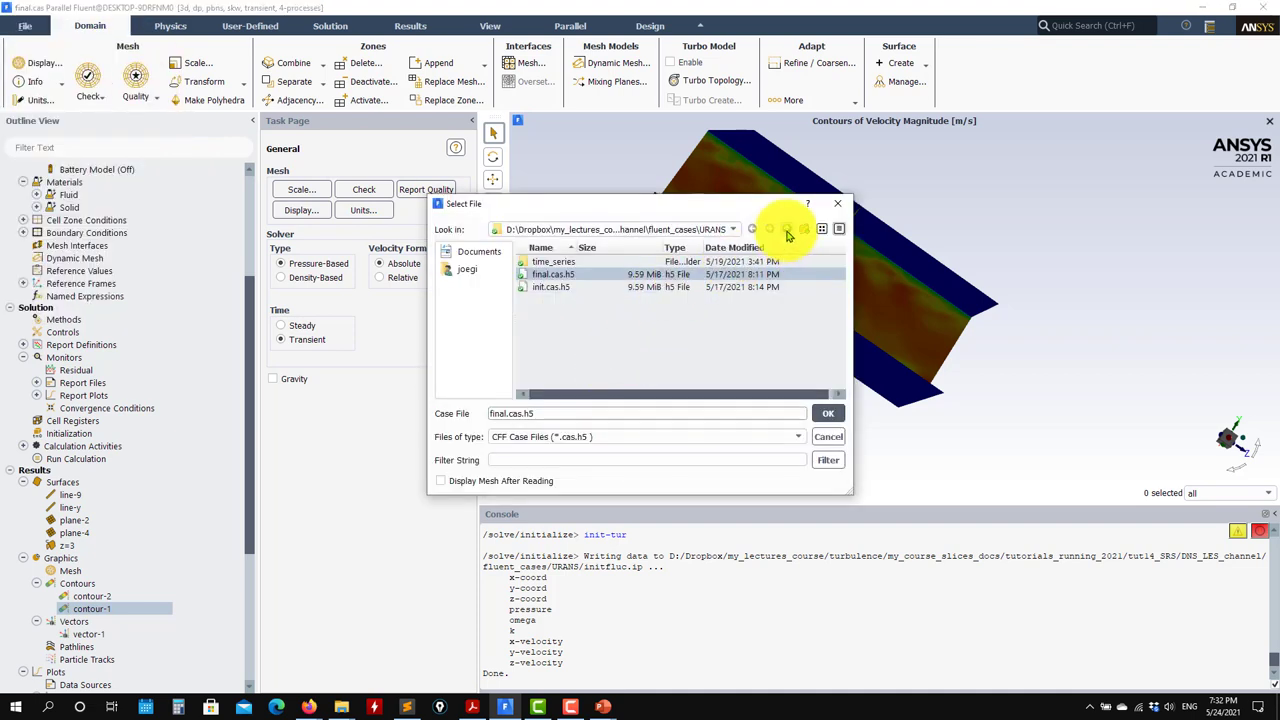
pyautogui.click(788, 235)
pyautogui.doubleClick(545, 284)
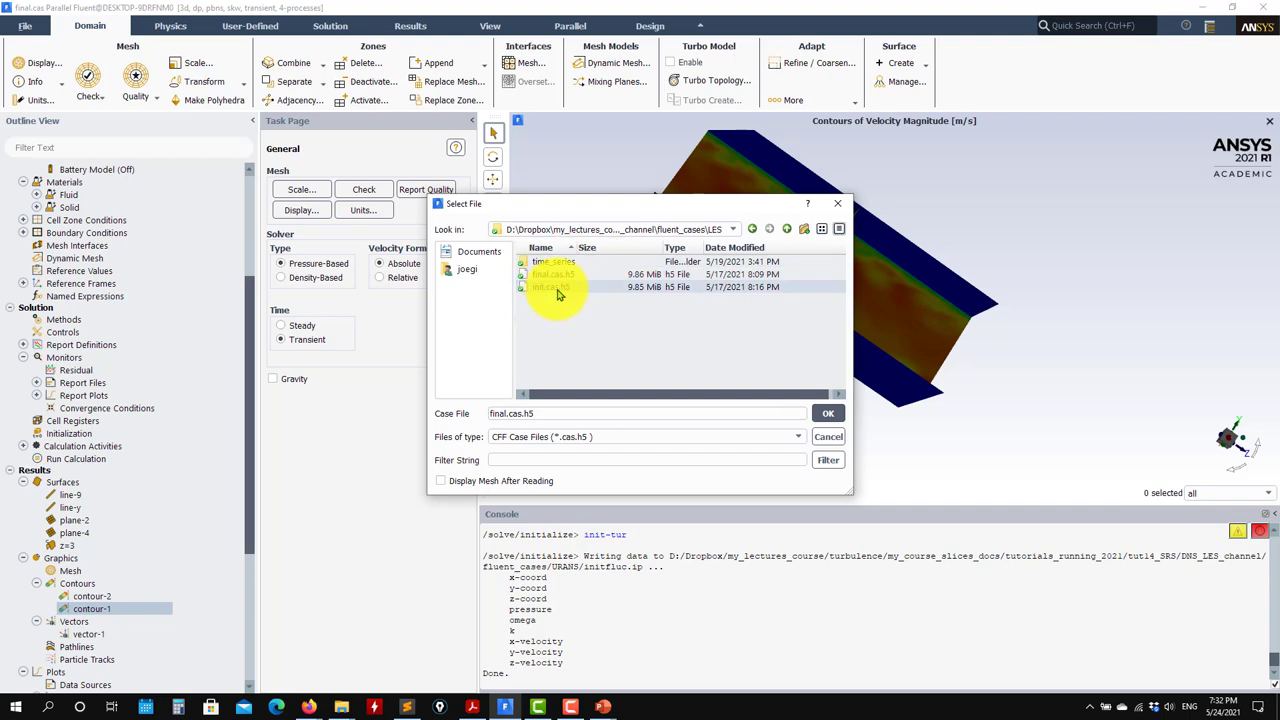
pyautogui.click(556, 287)
pyautogui.click(822, 410)
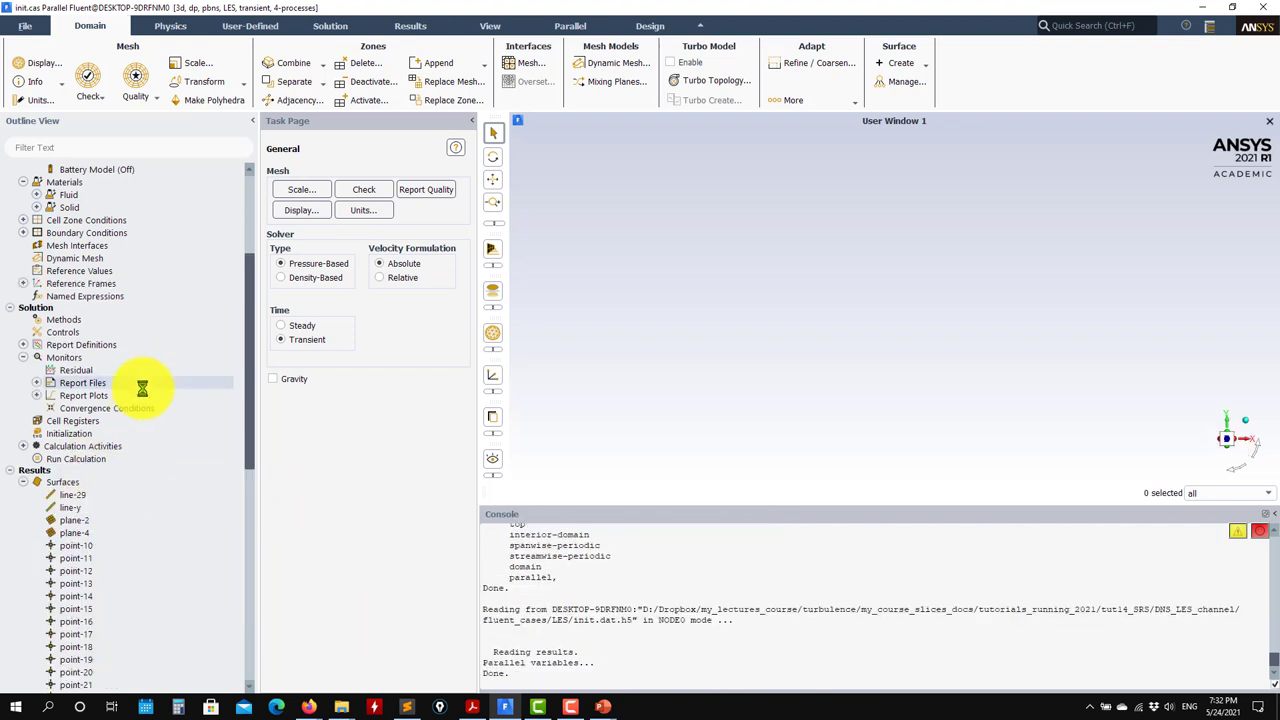
# Keep the WALE subgrid-scale model (Cwale 0.325) in the Viscous settings and collapse Surfaces.
pyautogui.doubleClick(186, 230)
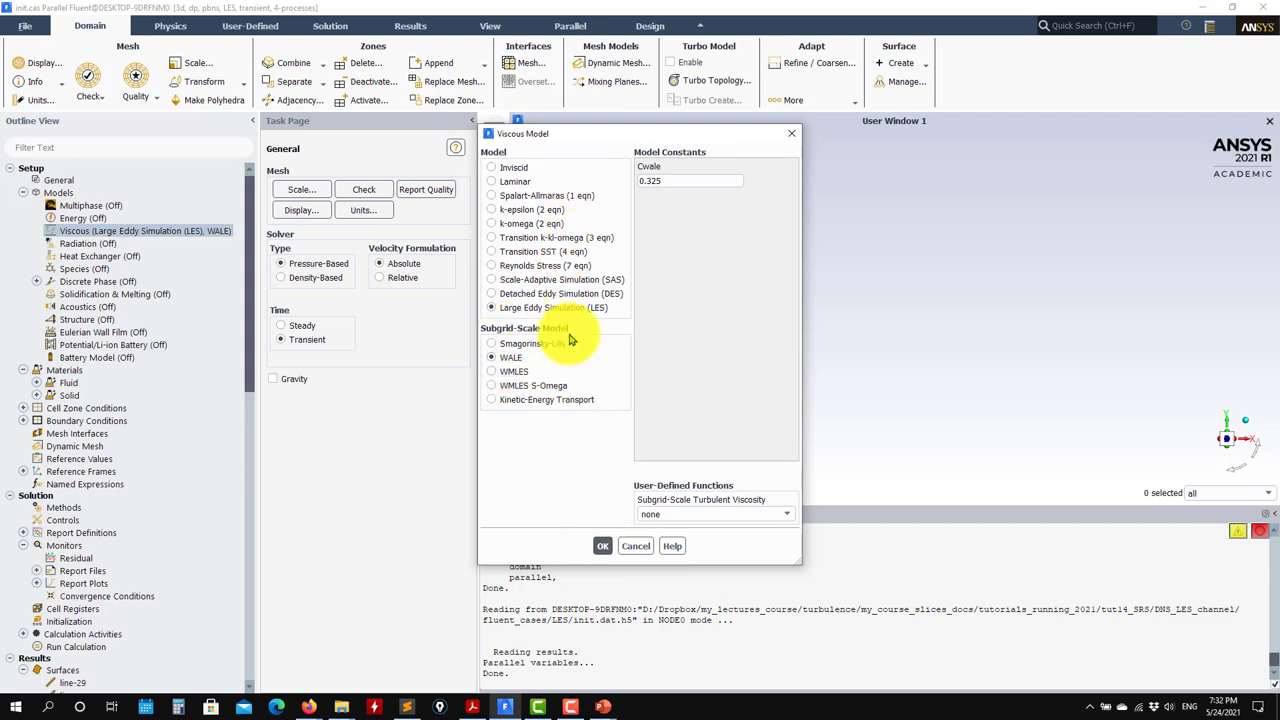
pyautogui.click(533, 401)
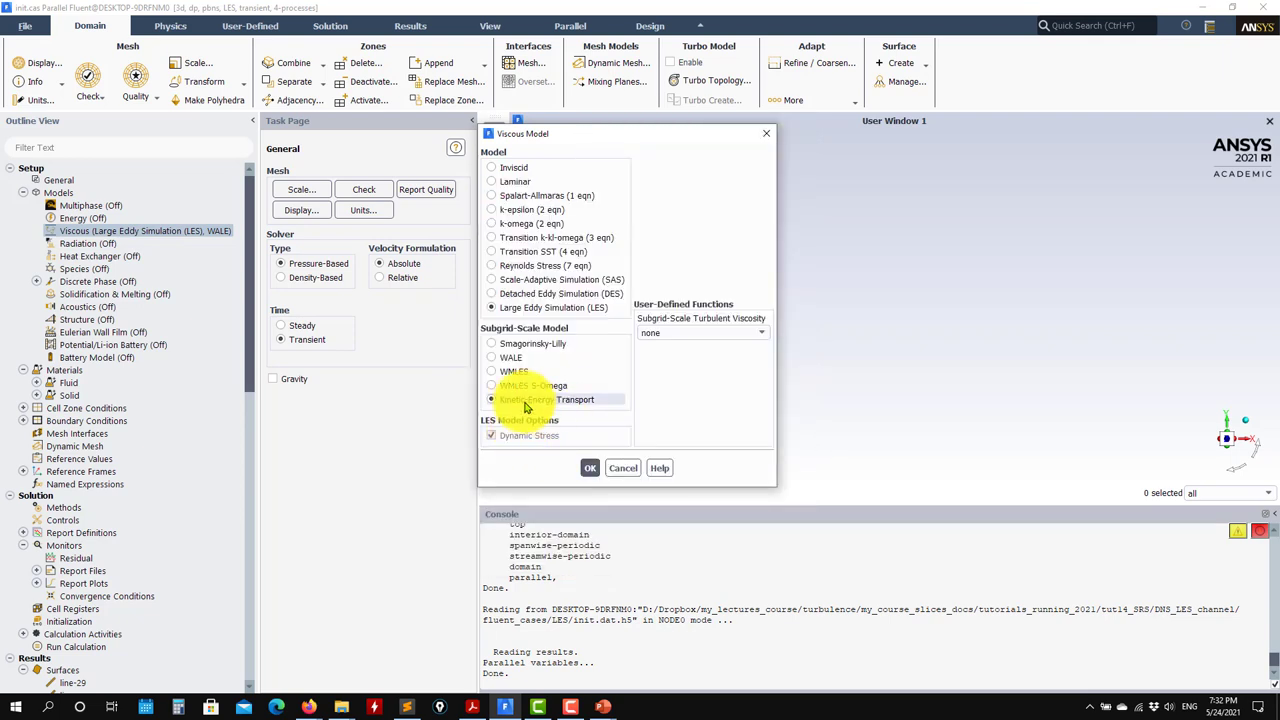
pyautogui.click(510, 361)
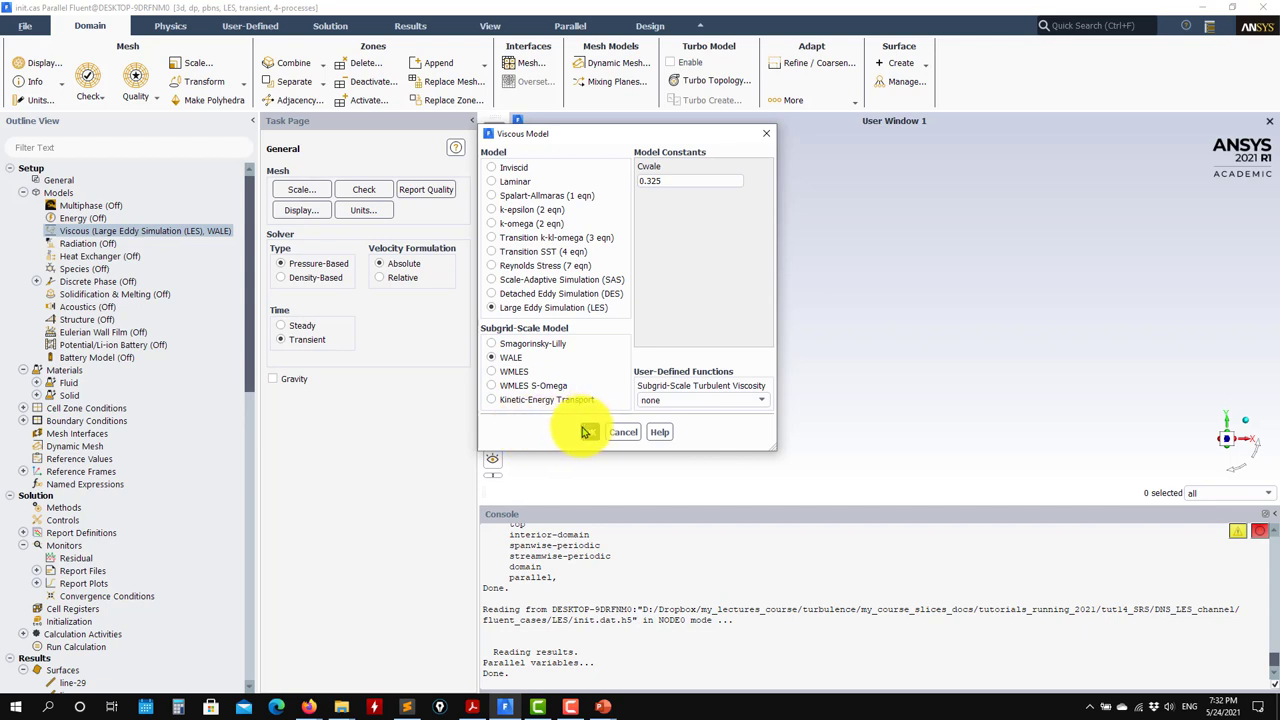
pyautogui.click(588, 431)
pyautogui.scroll(-7, 100, 455)
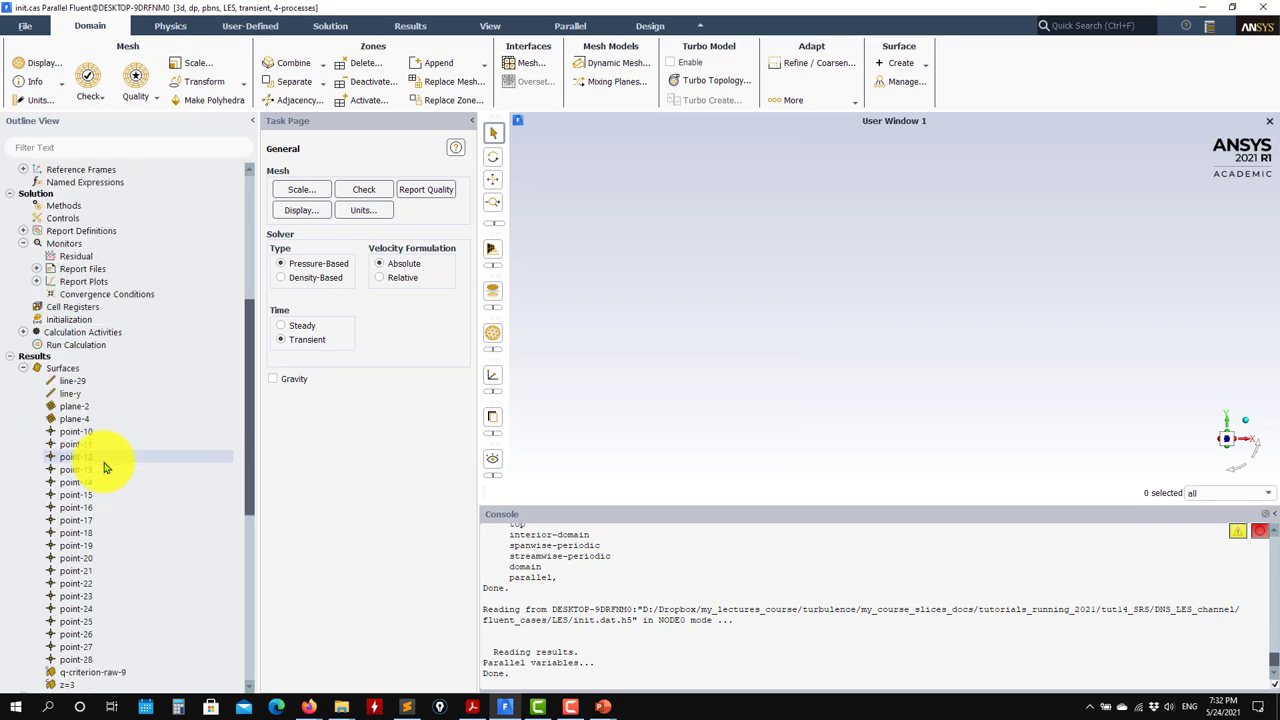
pyautogui.click(34, 408)
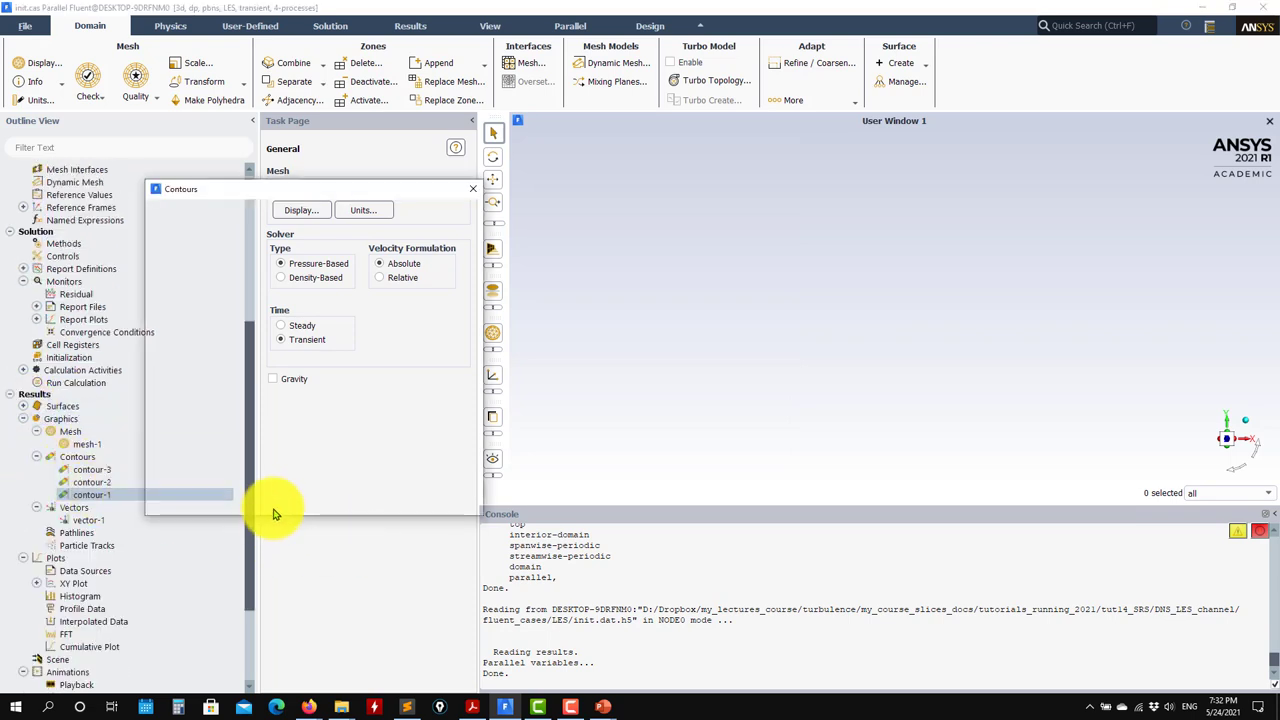
# Display contour-1 for the LES case, then read and interpolate initfluc.ip from the URANS folder.
pyautogui.click(260, 496)
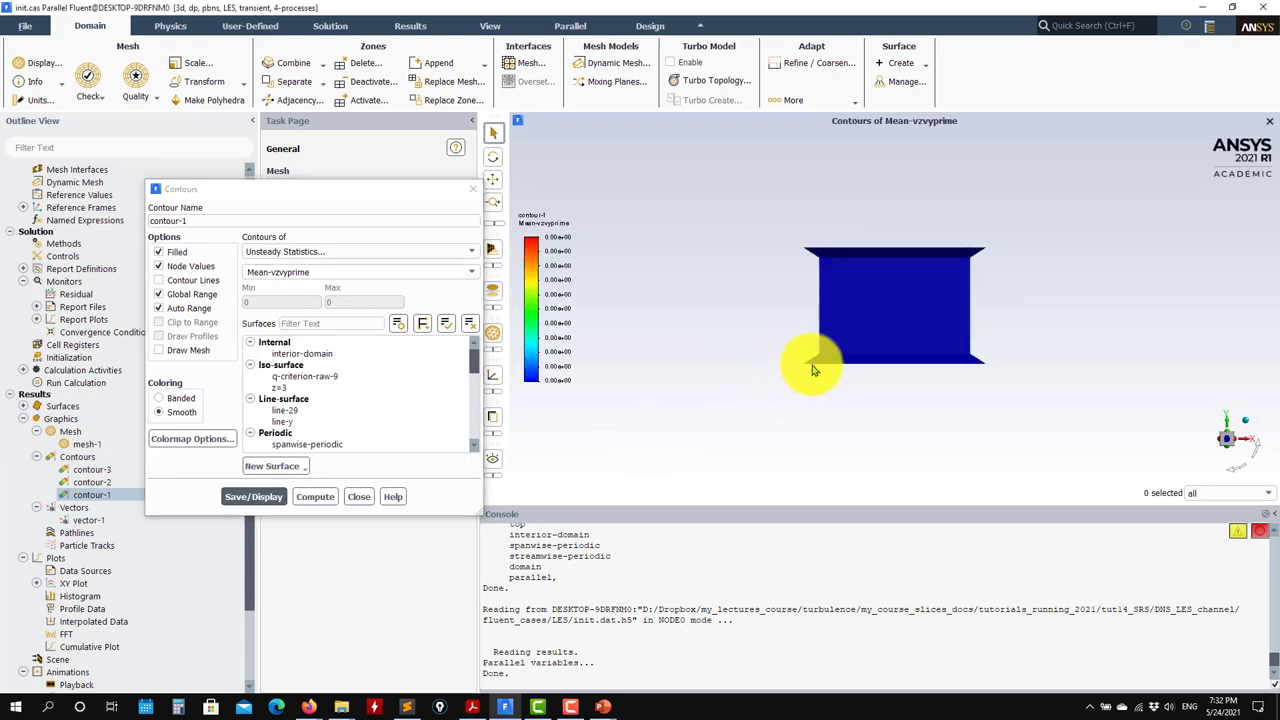
pyautogui.click(352, 500)
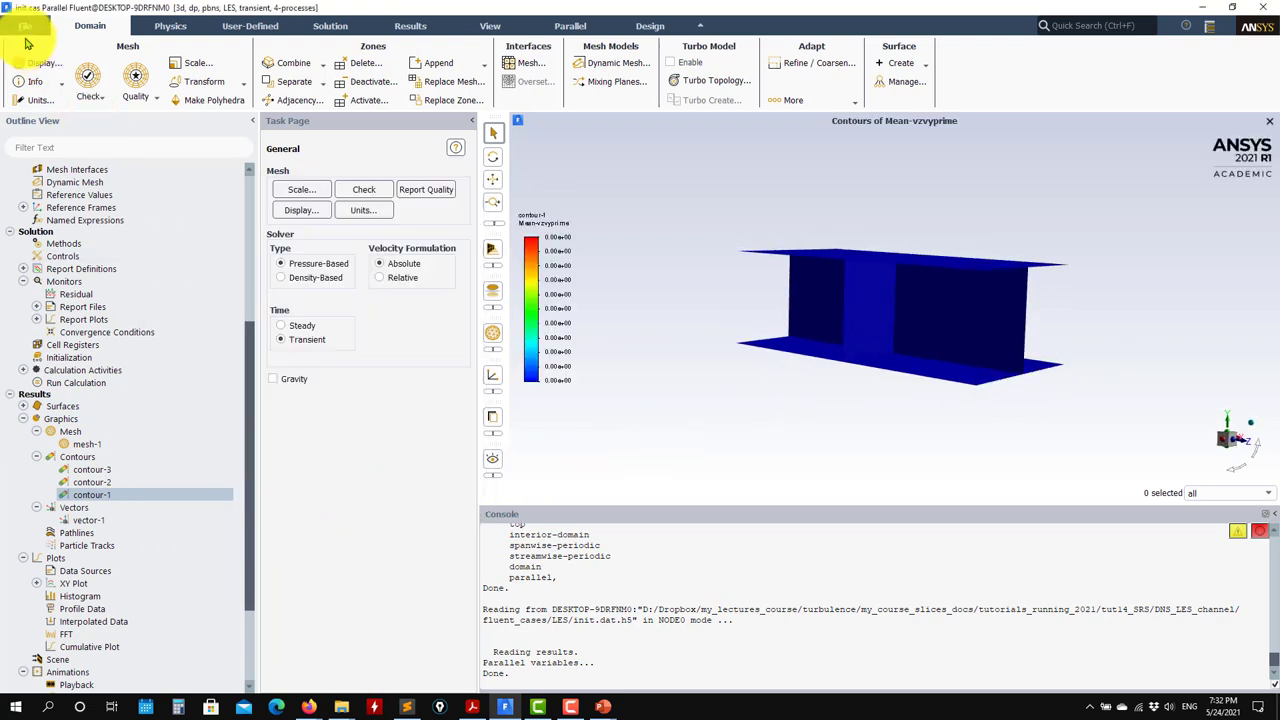
pyautogui.click(25, 25)
pyautogui.click(30, 166)
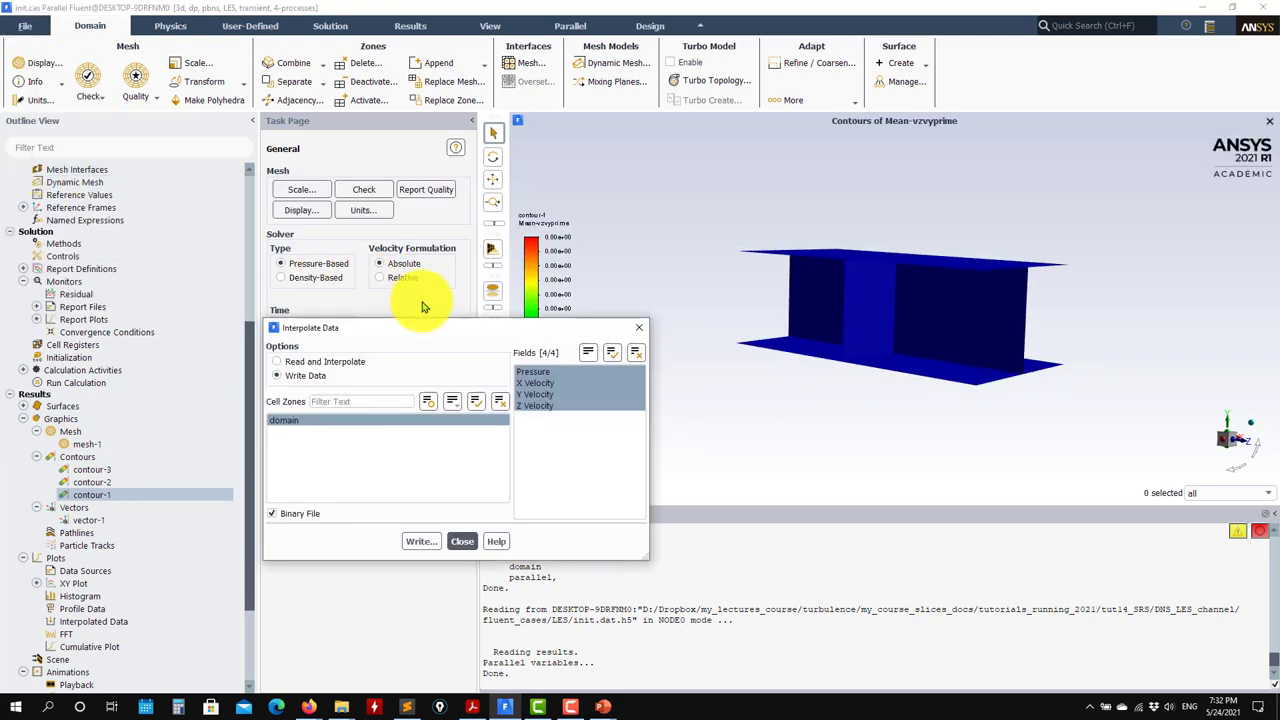
pyautogui.click(326, 362)
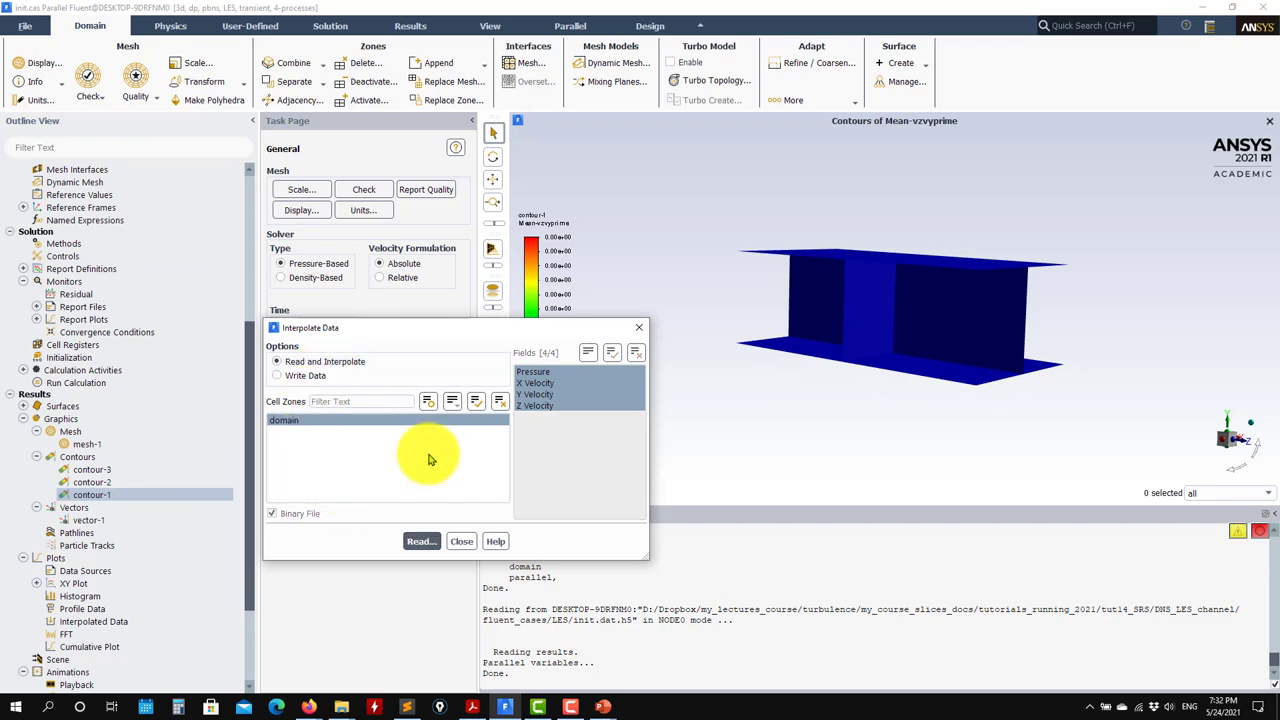
pyautogui.click(421, 541)
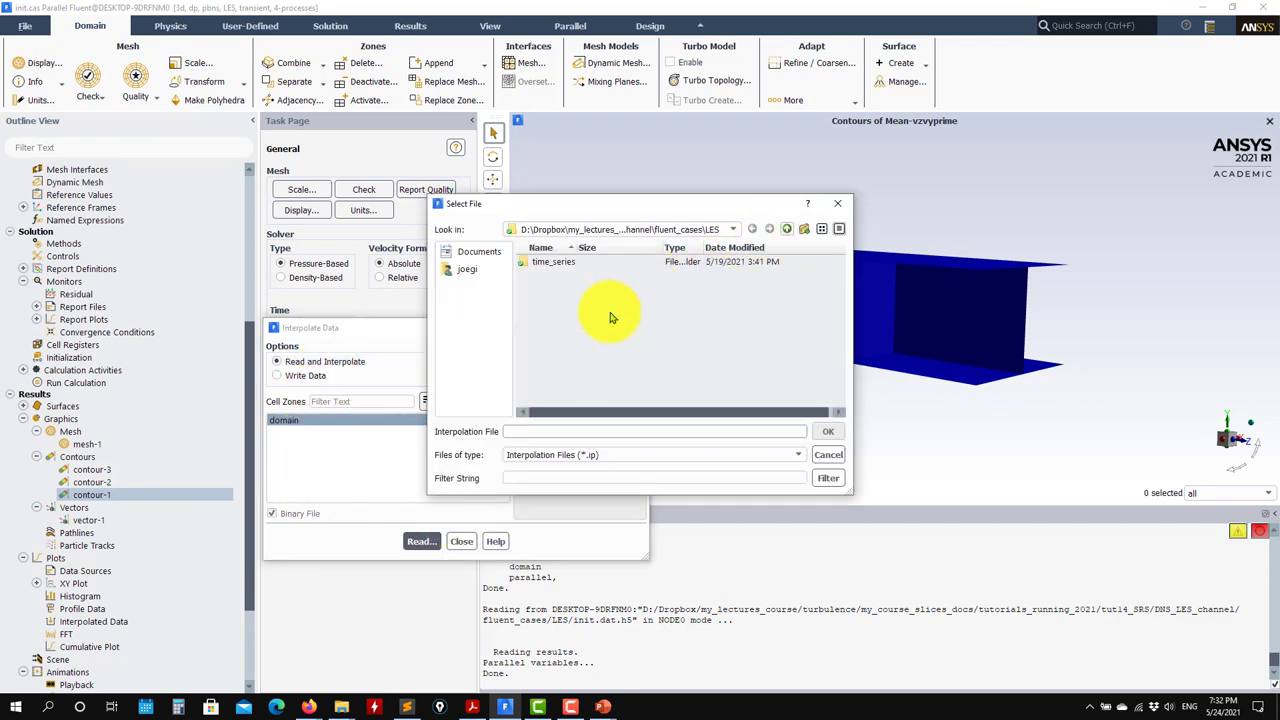
pyautogui.press('BackSpace')
pyautogui.doubleClick(545, 316)
pyautogui.click(560, 274)
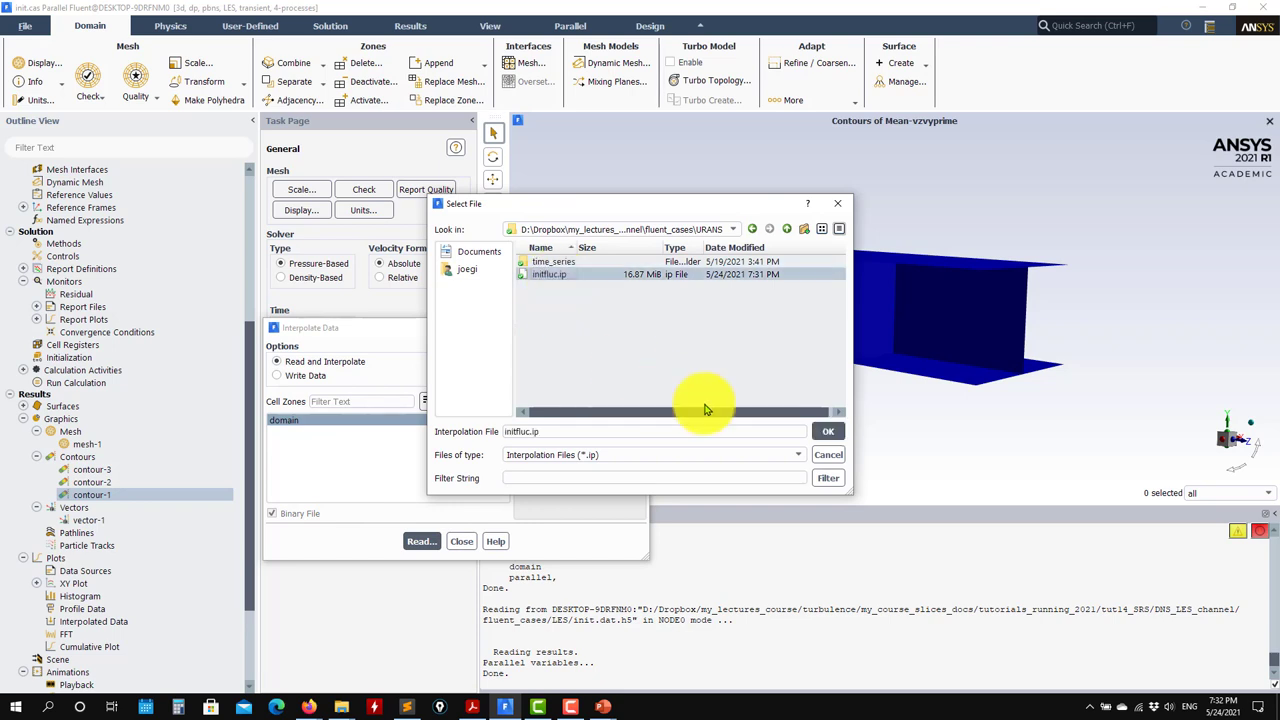
pyautogui.click(827, 431)
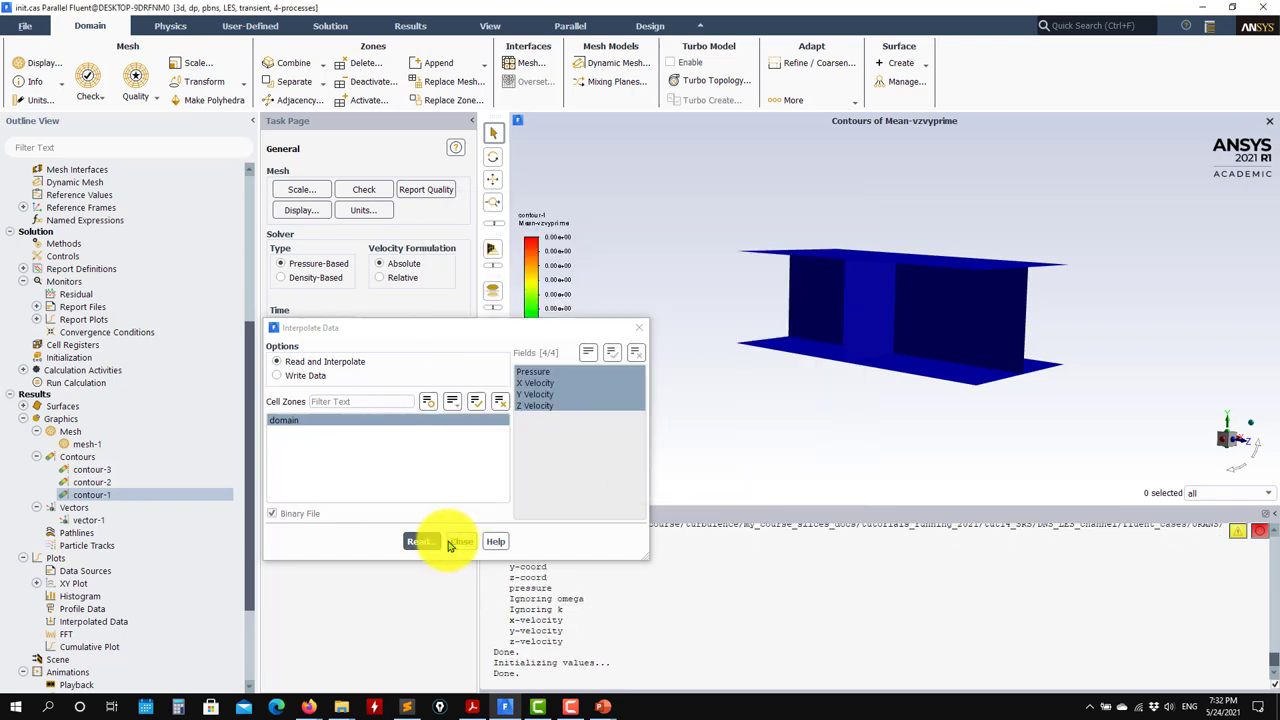
pyautogui.click(459, 541)
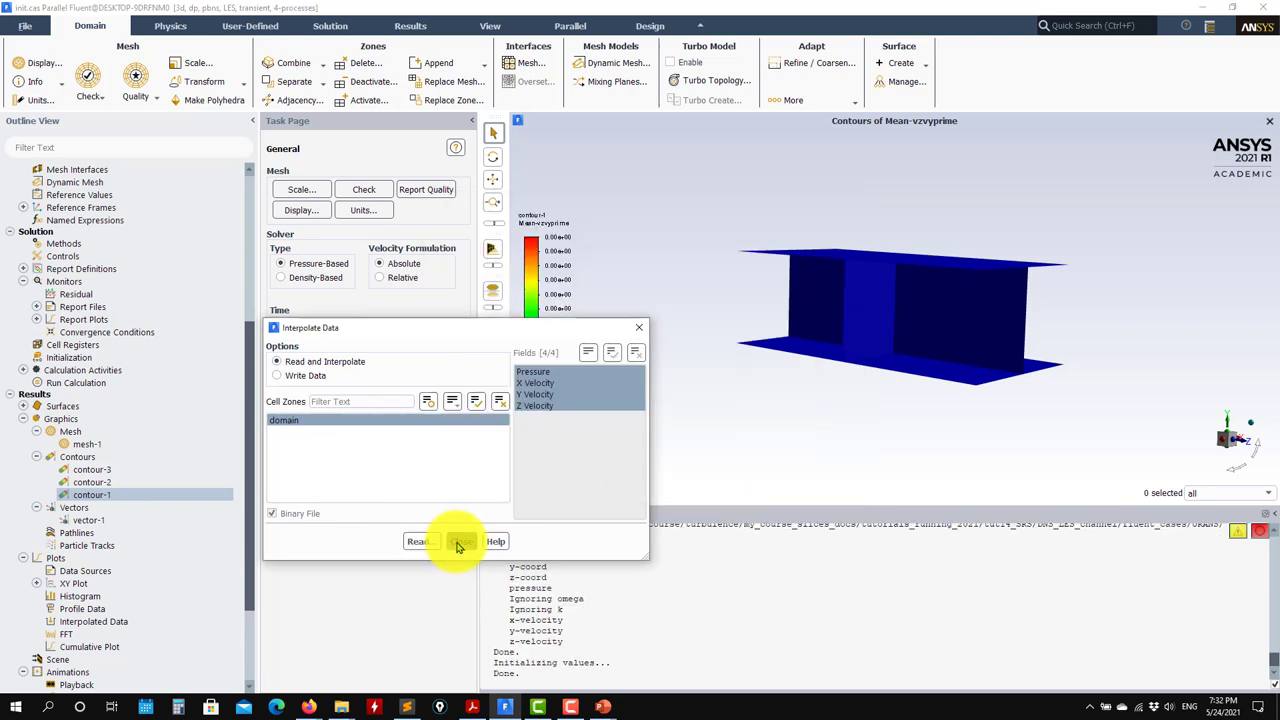
# Set contour-1 to Velocity Magnitude (0–22.67 m/s), display it and rotate the channel to inspect the planes.
pyautogui.doubleClick(90, 495)
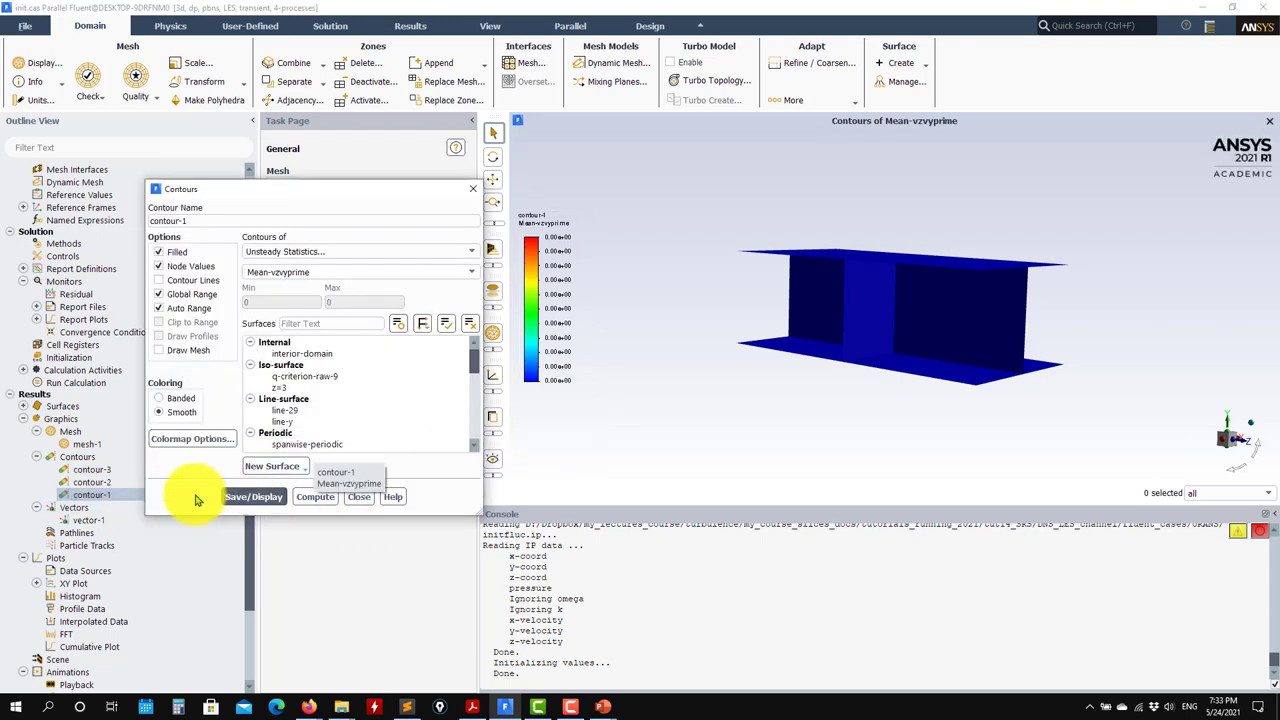
pyautogui.click(456, 251)
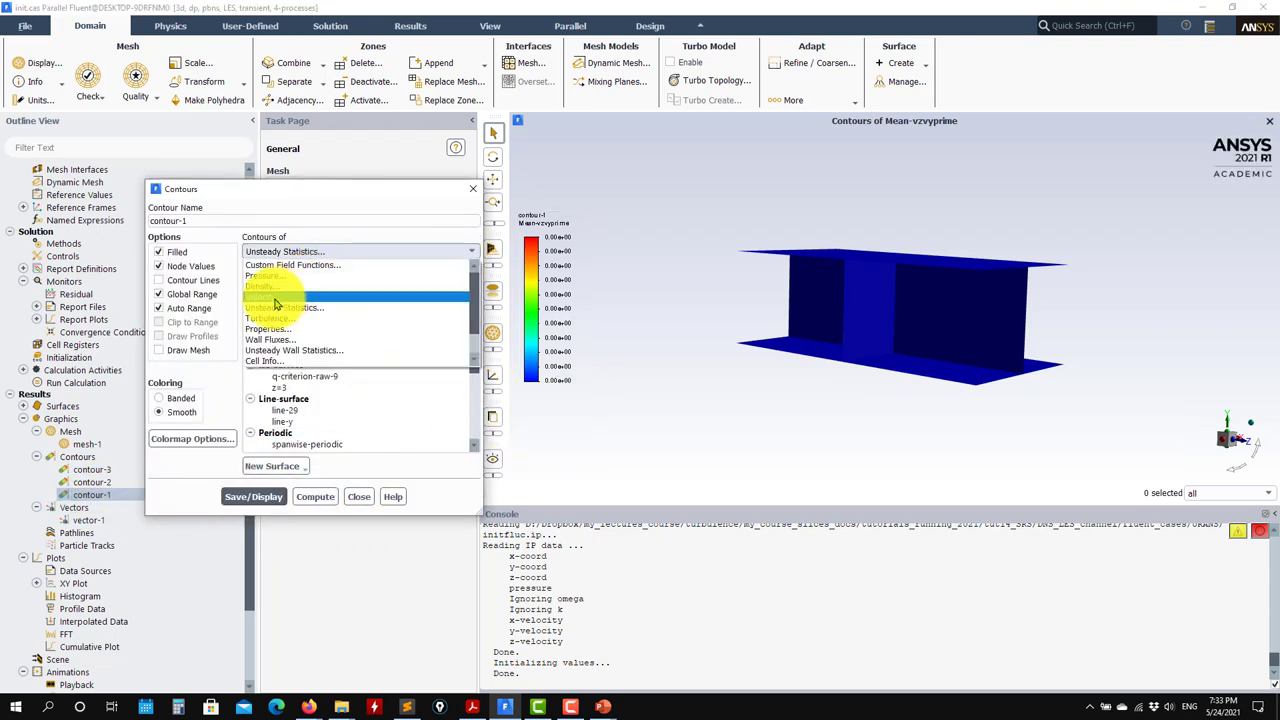
pyautogui.click(276, 297)
pyautogui.click(259, 496)
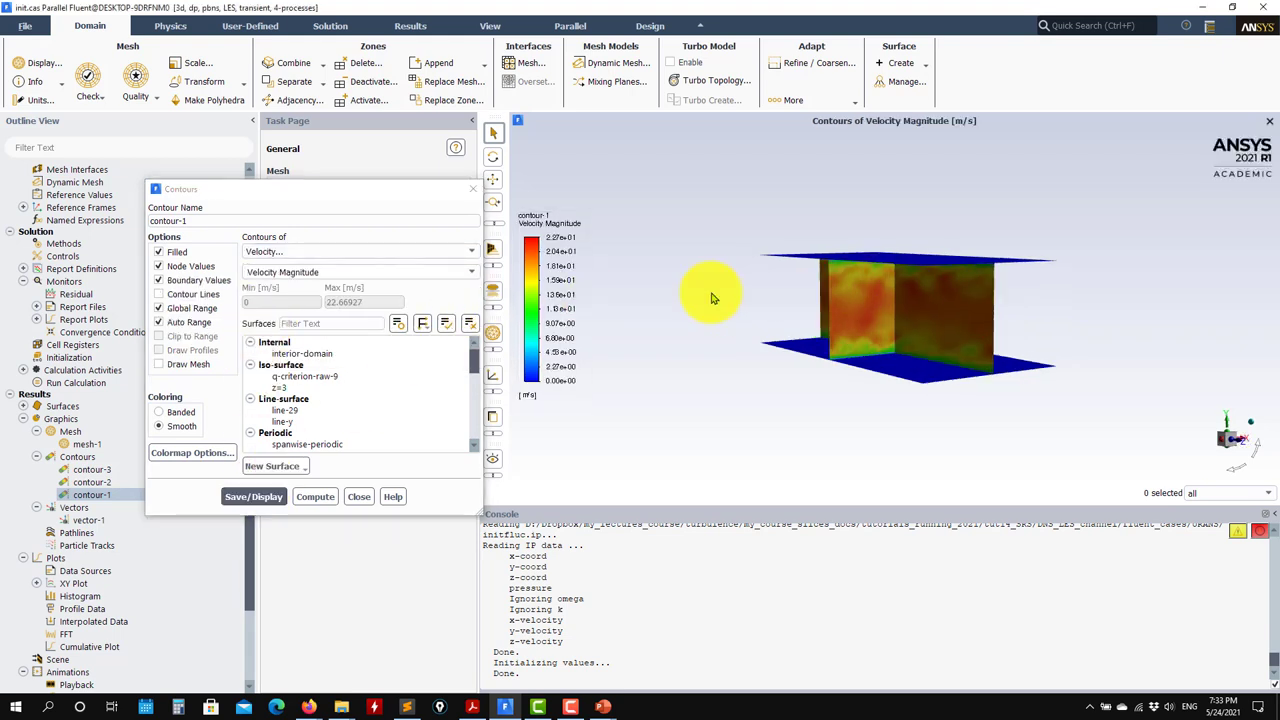
pyautogui.moveTo(714, 286); pyautogui.dragTo(835, 231)
pyautogui.moveTo(797, 307); pyautogui.dragTo(822, 328)
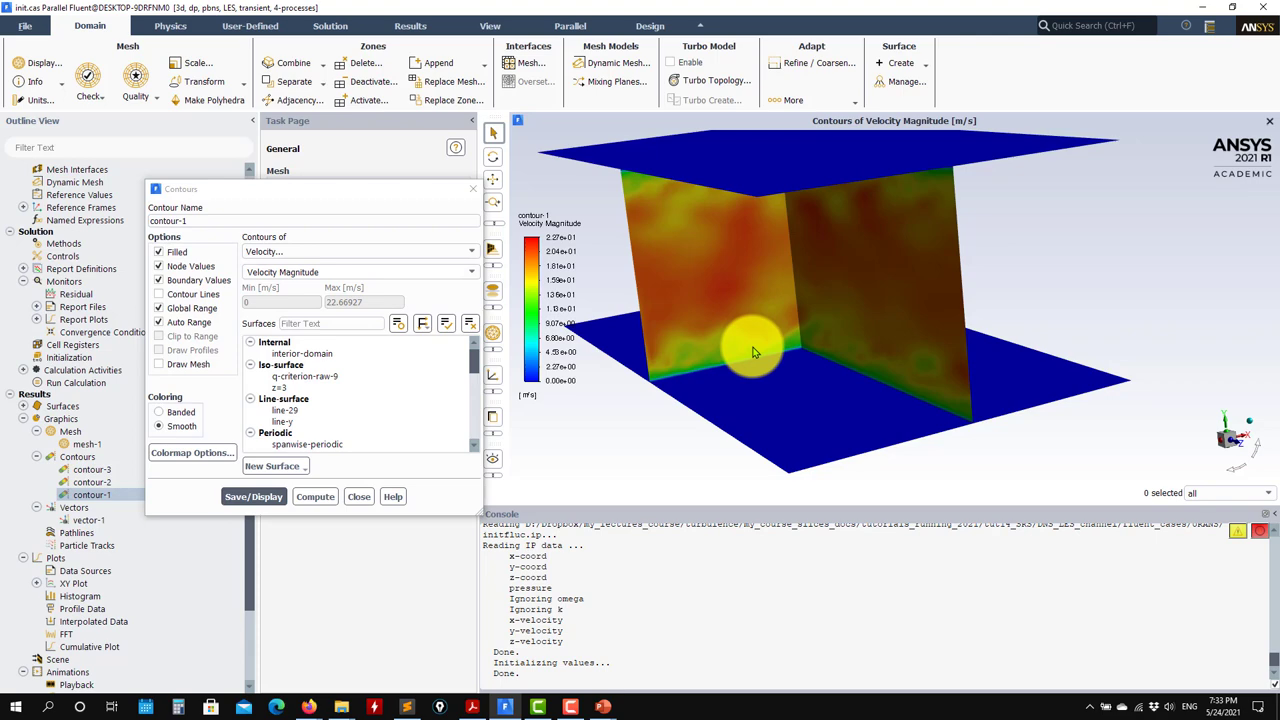
# Copy all .out files in LES\time_series, then back out of pasting them into LES.
pyautogui.moveTo(341, 700)
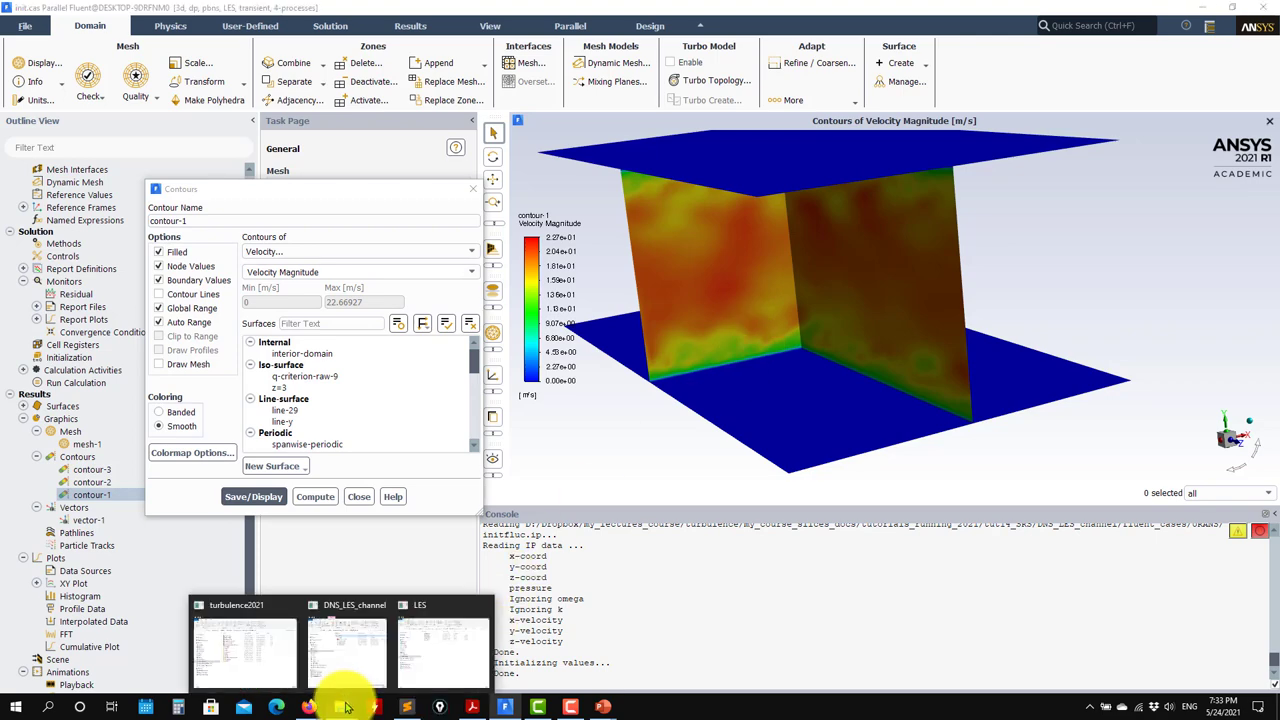
pyautogui.click(437, 650)
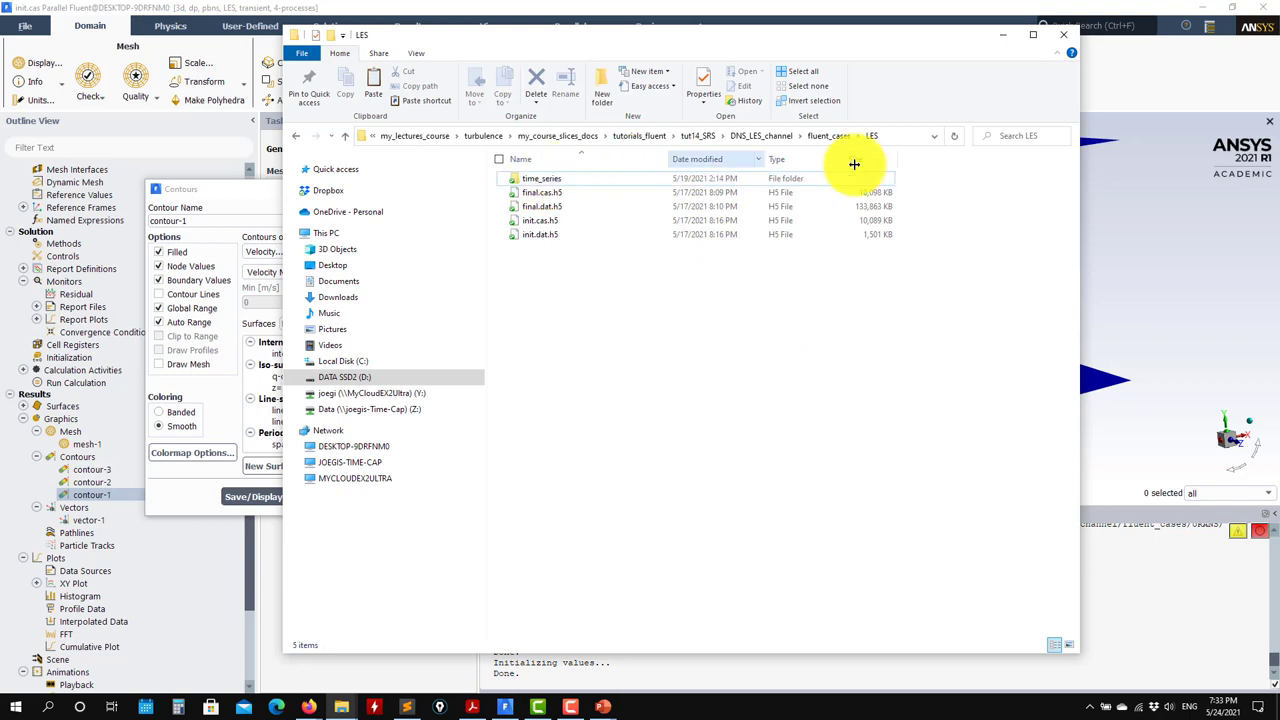
pyautogui.doubleClick(541, 178)
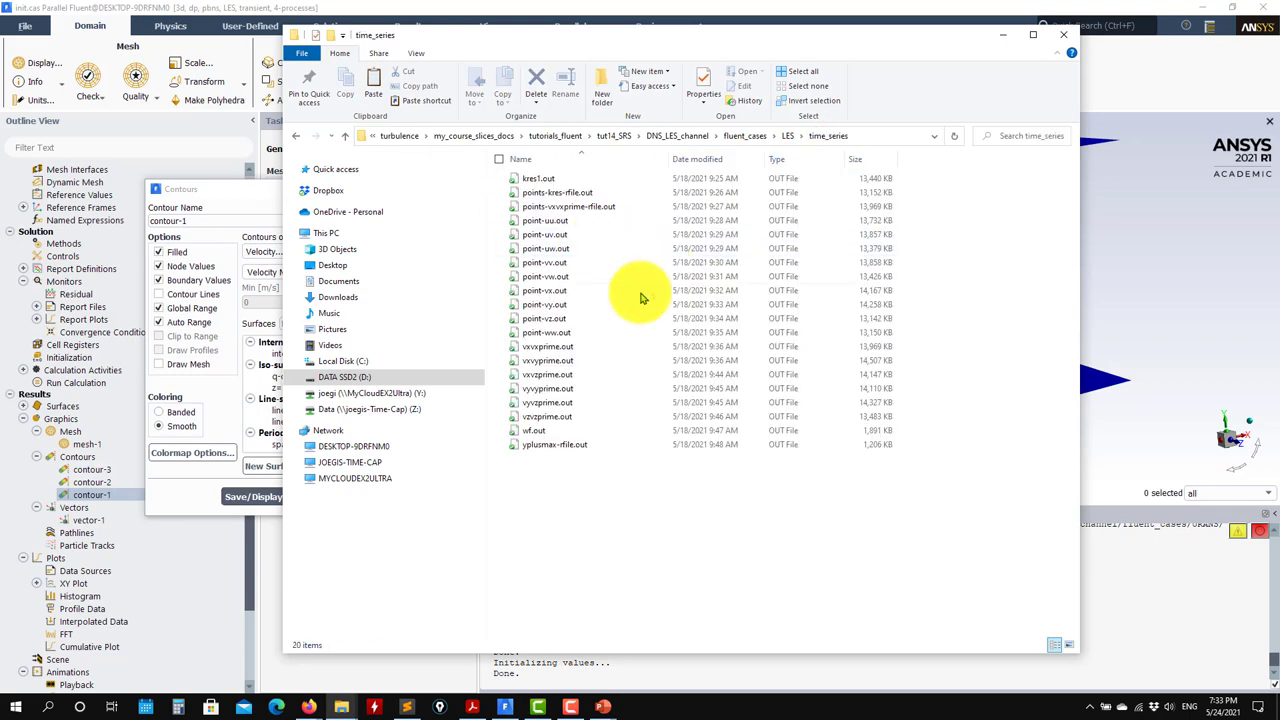
pyautogui.moveTo(645, 537); pyautogui.dragTo(535, 188)
pyautogui.hotkey('shift', 'F10')
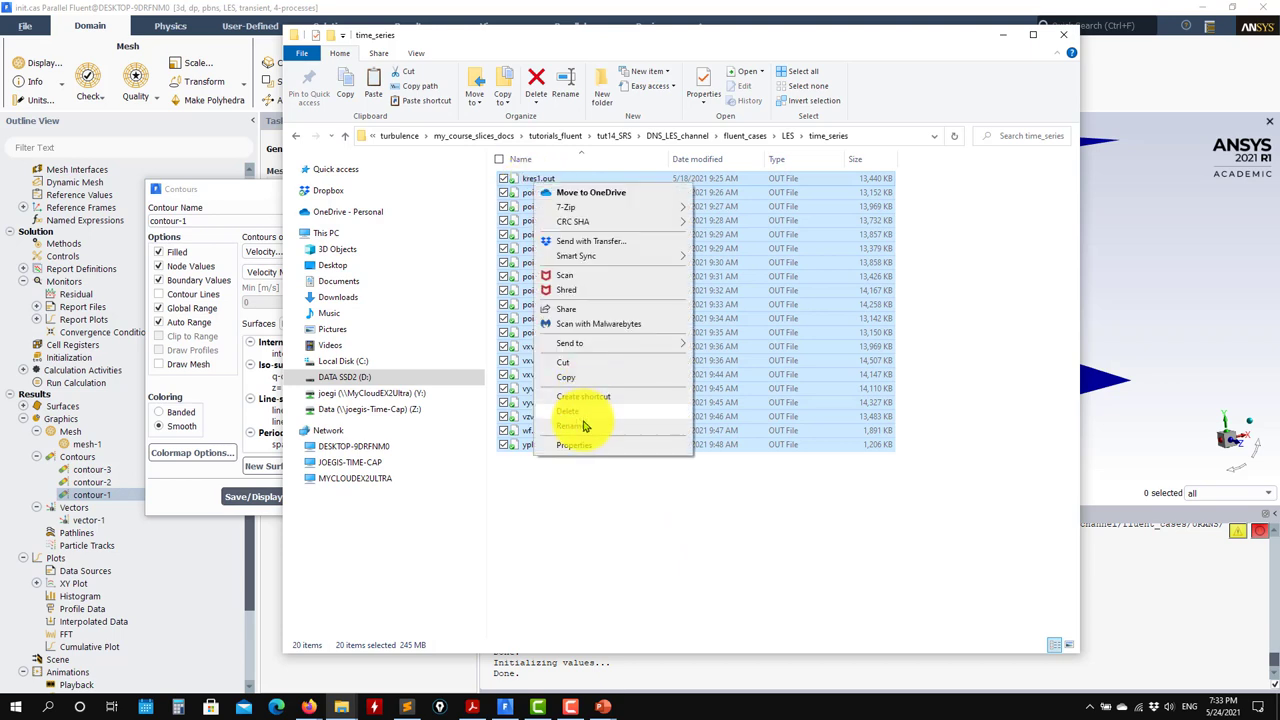
pyautogui.click(583, 380)
pyautogui.click(345, 135)
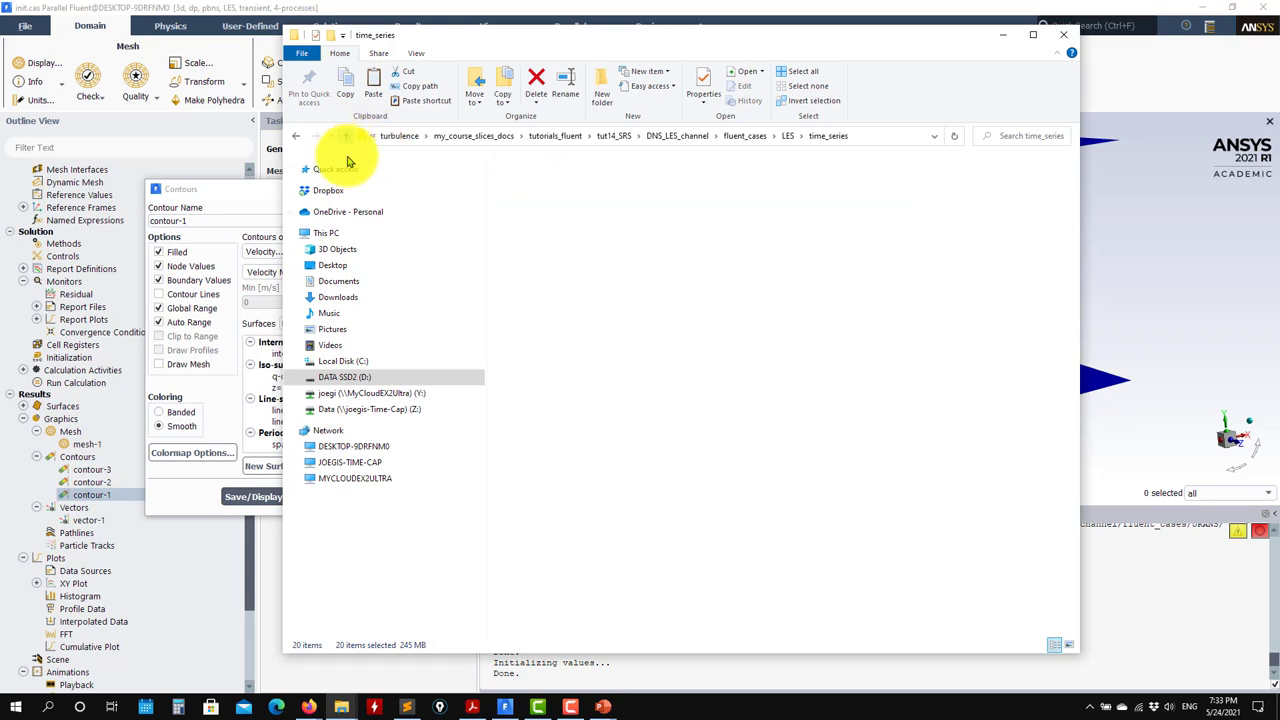
pyautogui.rightClick(617, 341)
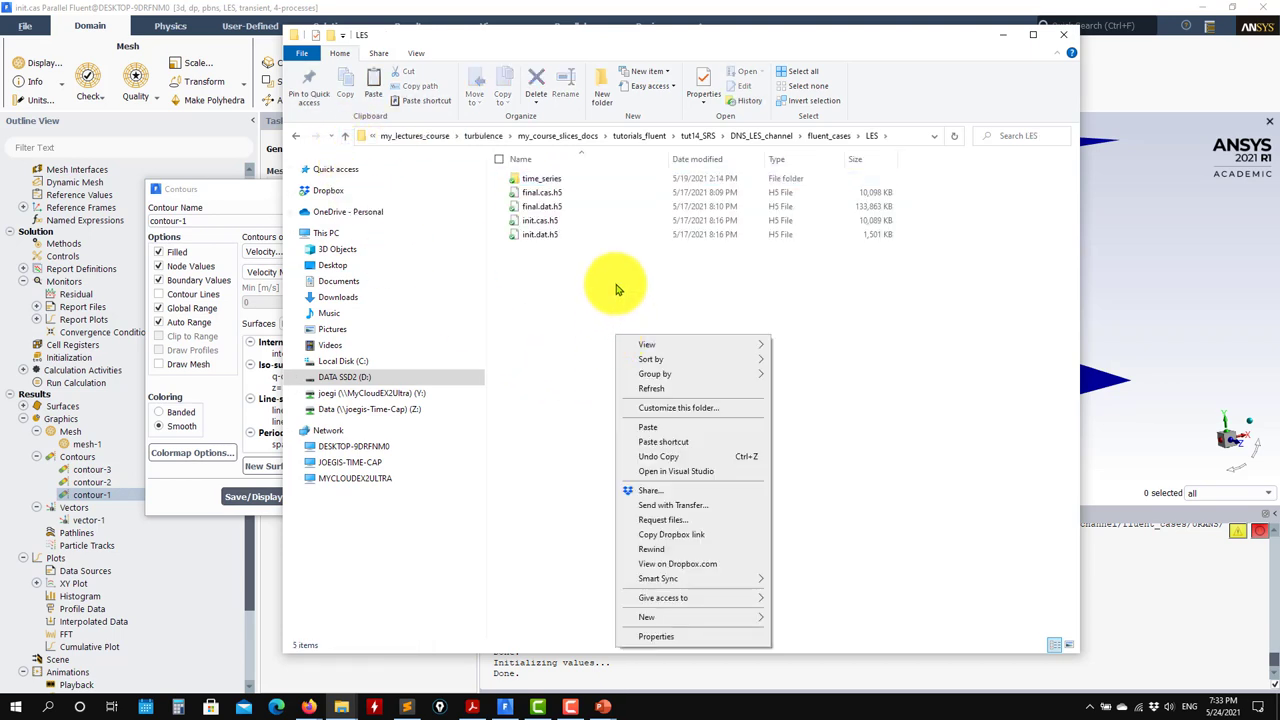
pyautogui.click(617, 289)
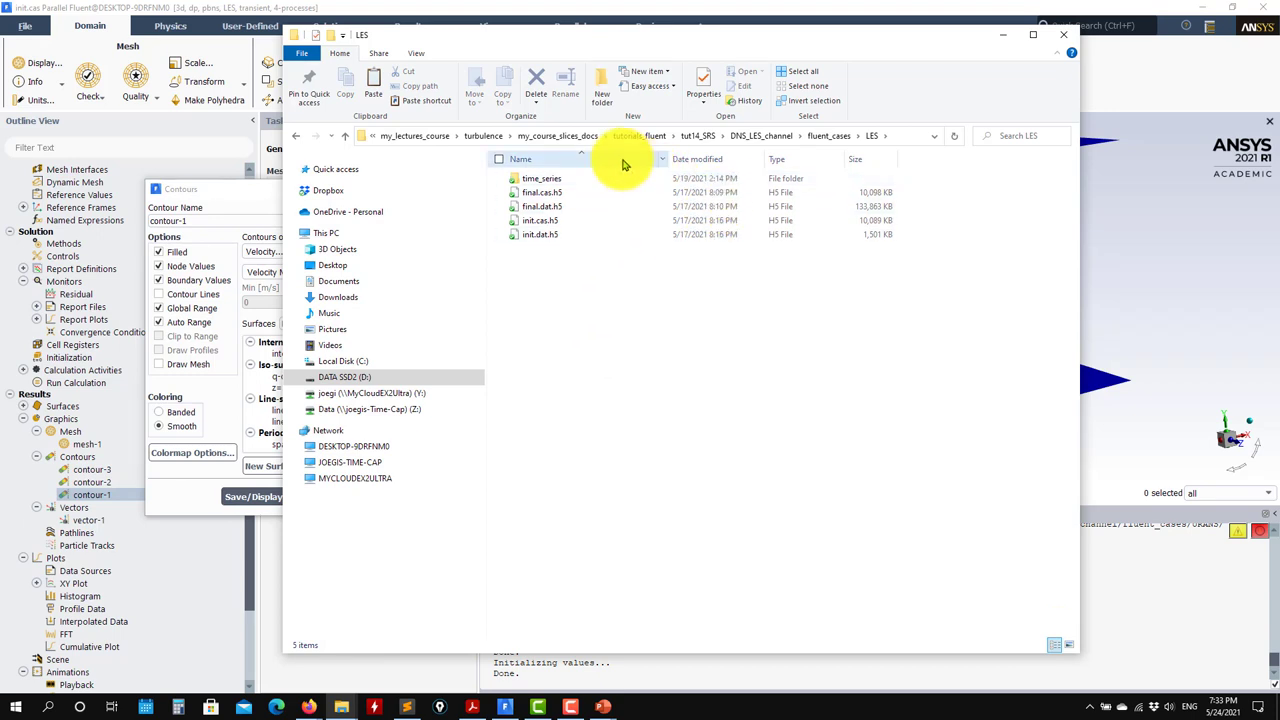
# Navigate via tutorials_running_2021, tut14_SRS, DNS_LES_channel and fluent_cases back to LES\time_series.
pyautogui.click(540, 137)
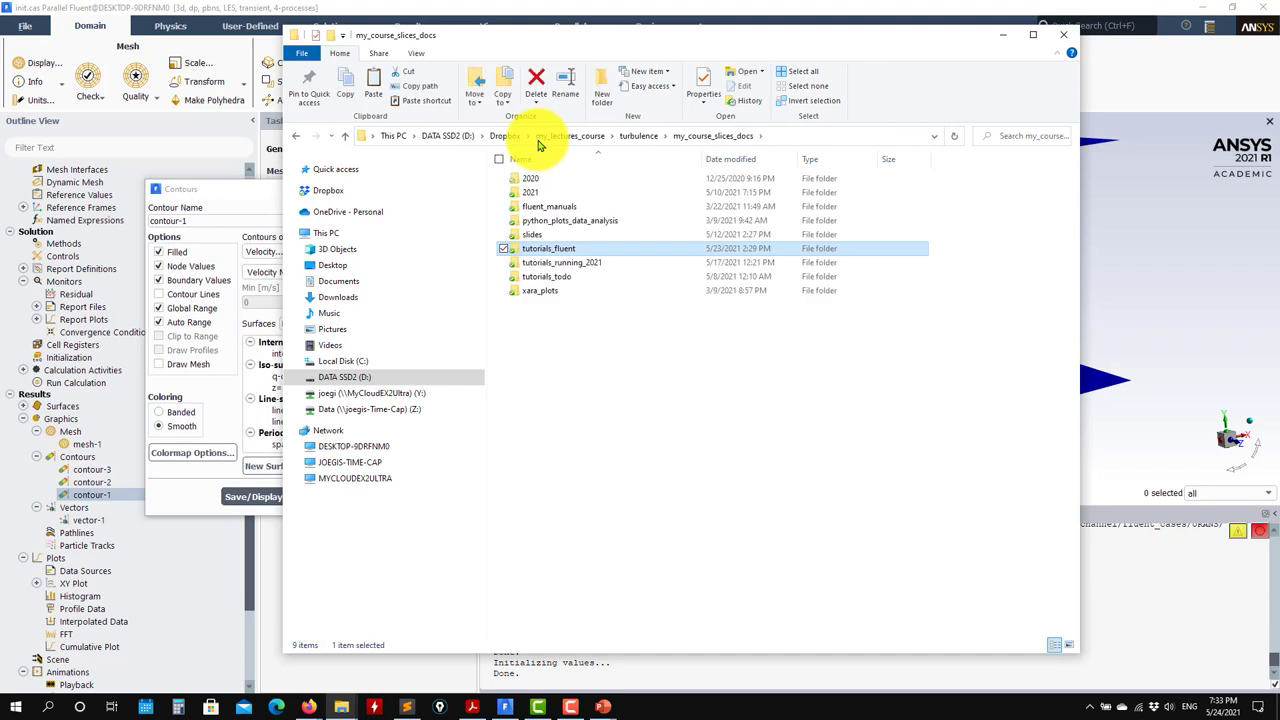
pyautogui.click(568, 262)
pyautogui.doubleClick(568, 262)
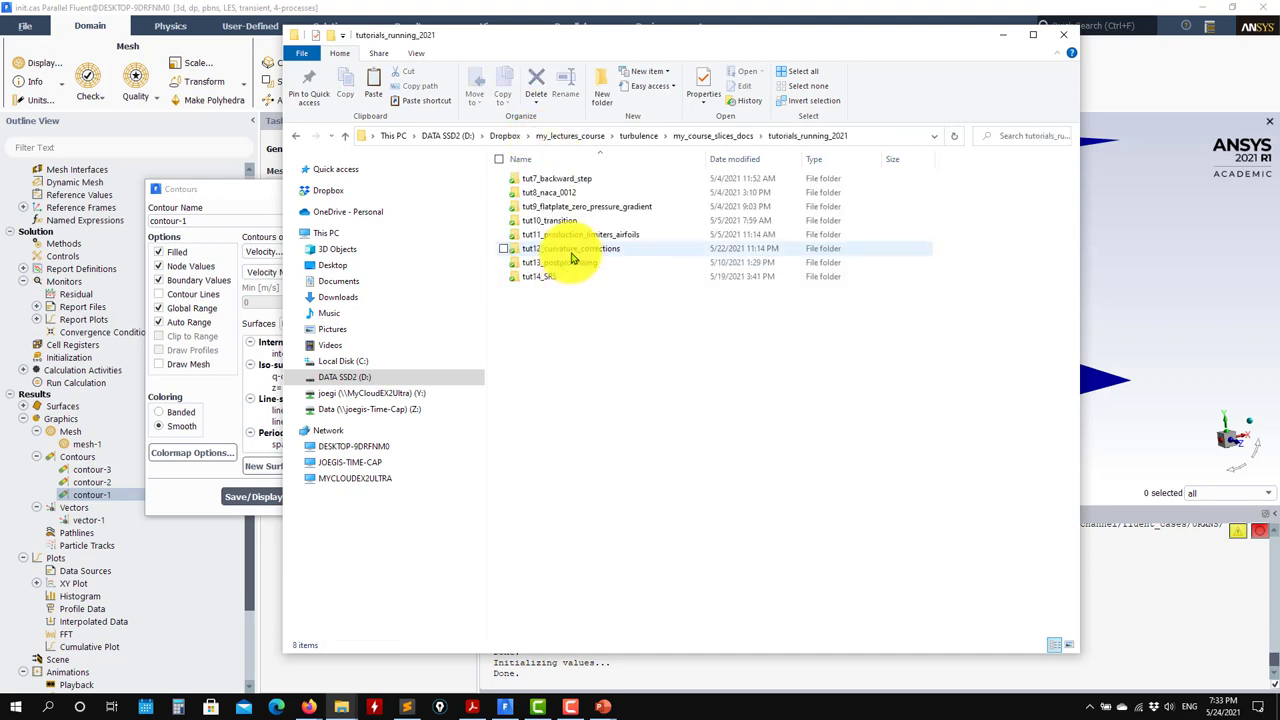
pyautogui.doubleClick(555, 276)
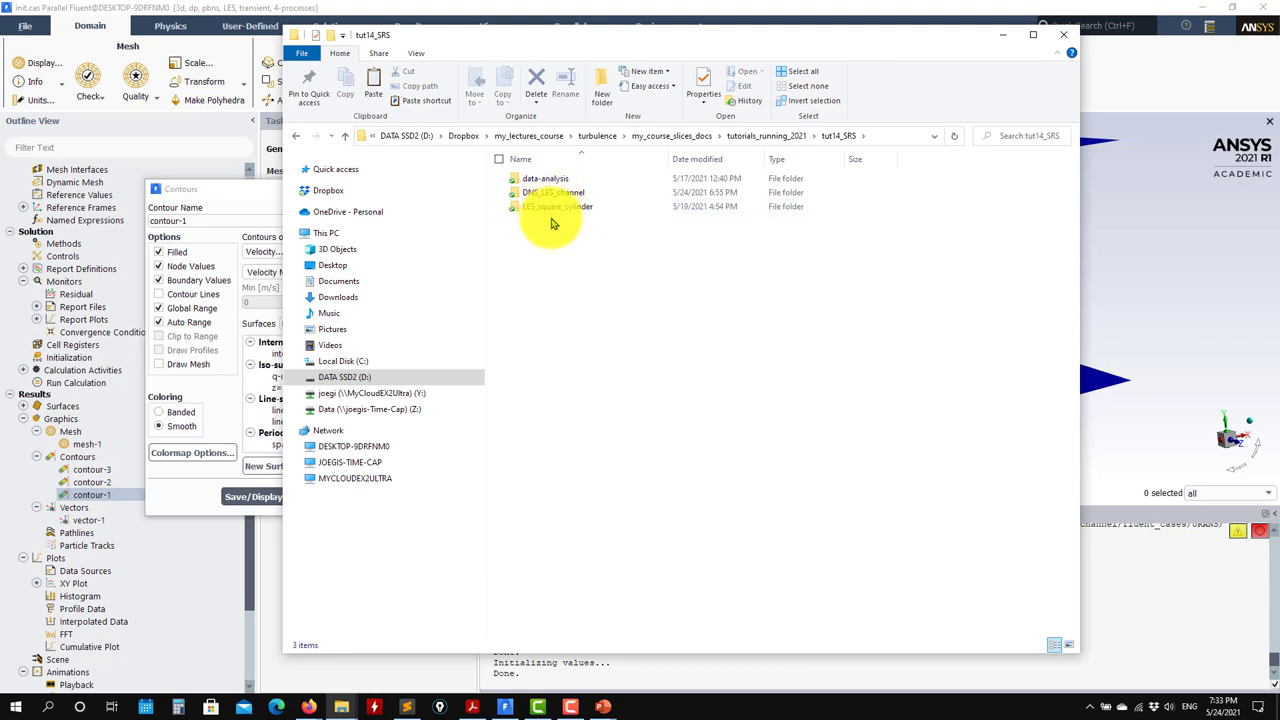
pyautogui.doubleClick(556, 196)
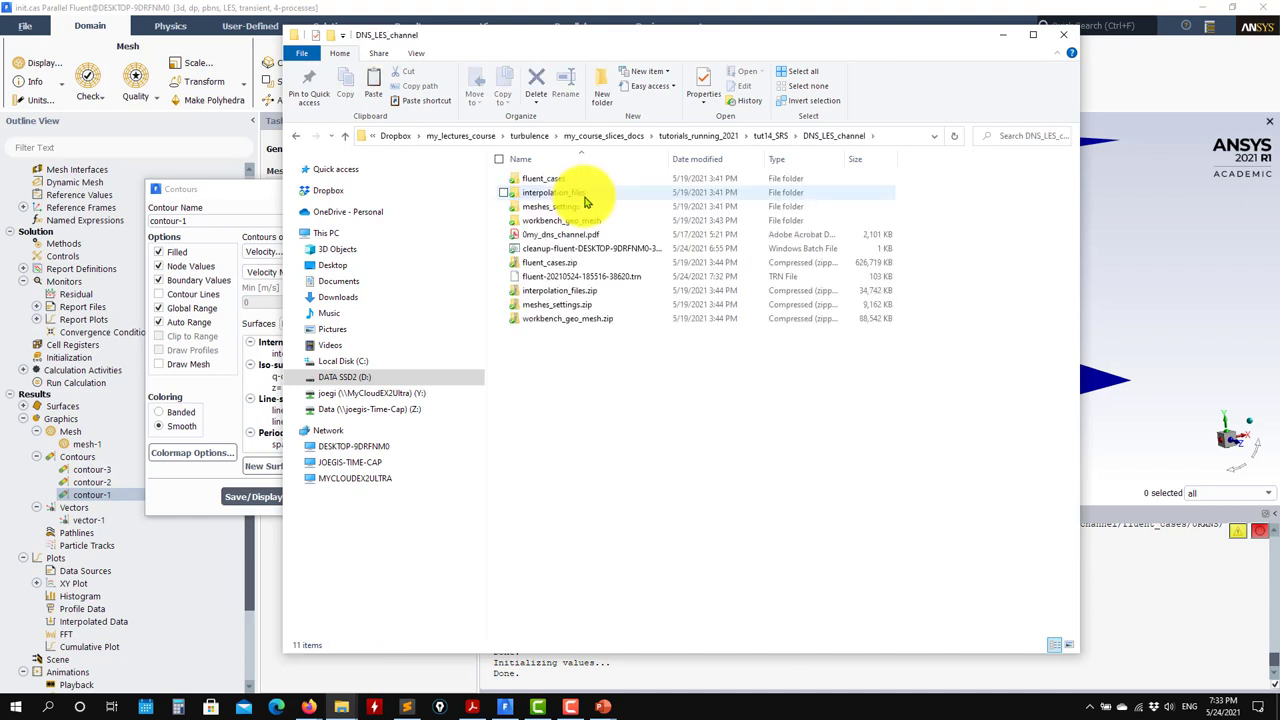
pyautogui.click(553, 180)
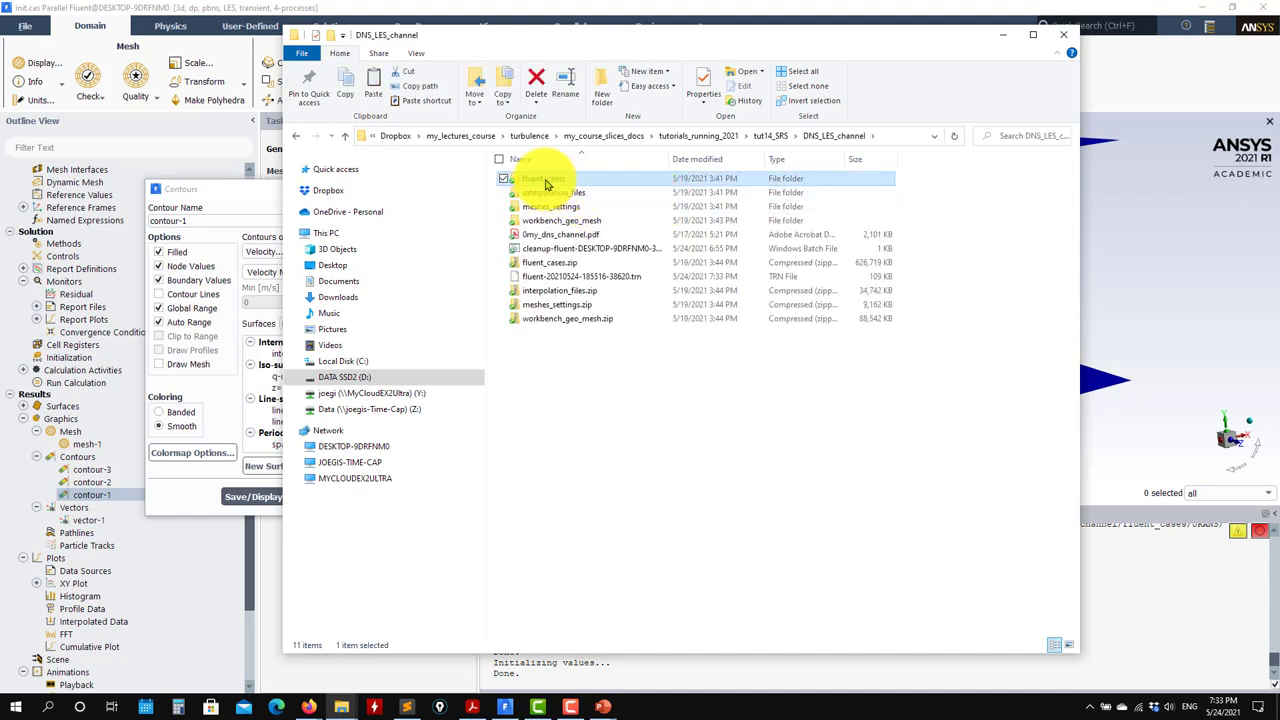
pyautogui.doubleClick(551, 178)
pyautogui.doubleClick(566, 205)
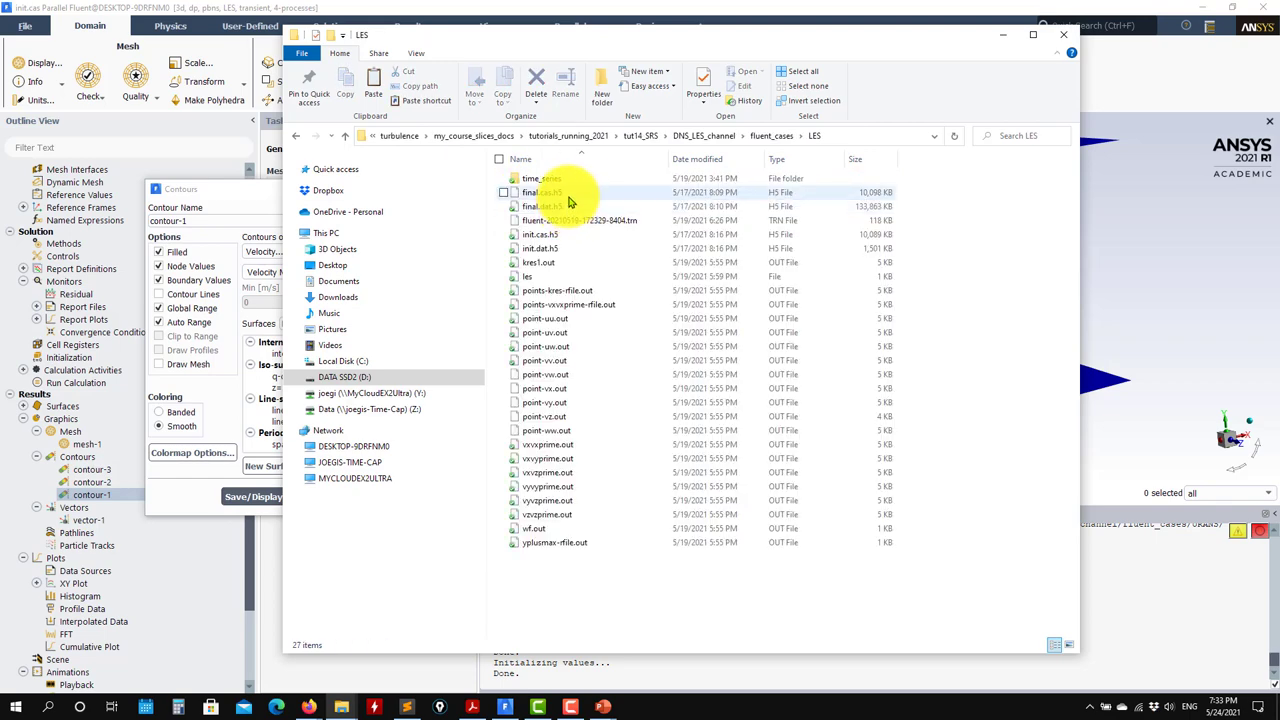
pyautogui.doubleClick(548, 180)
# Copy the 20 .out files into the LES folder, replacing the existing files.
pyautogui.moveTo(780, 508); pyautogui.dragTo(545, 179)
pyautogui.rightClick(548, 180)
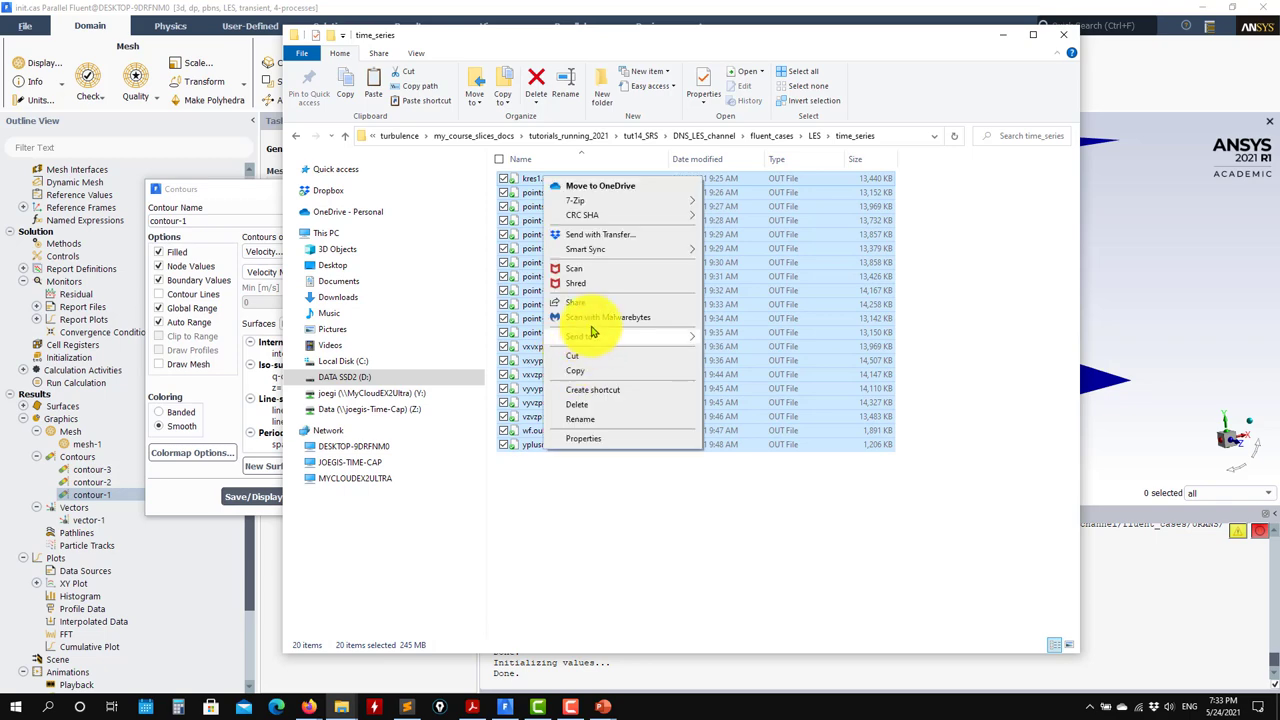
pyautogui.click(598, 371)
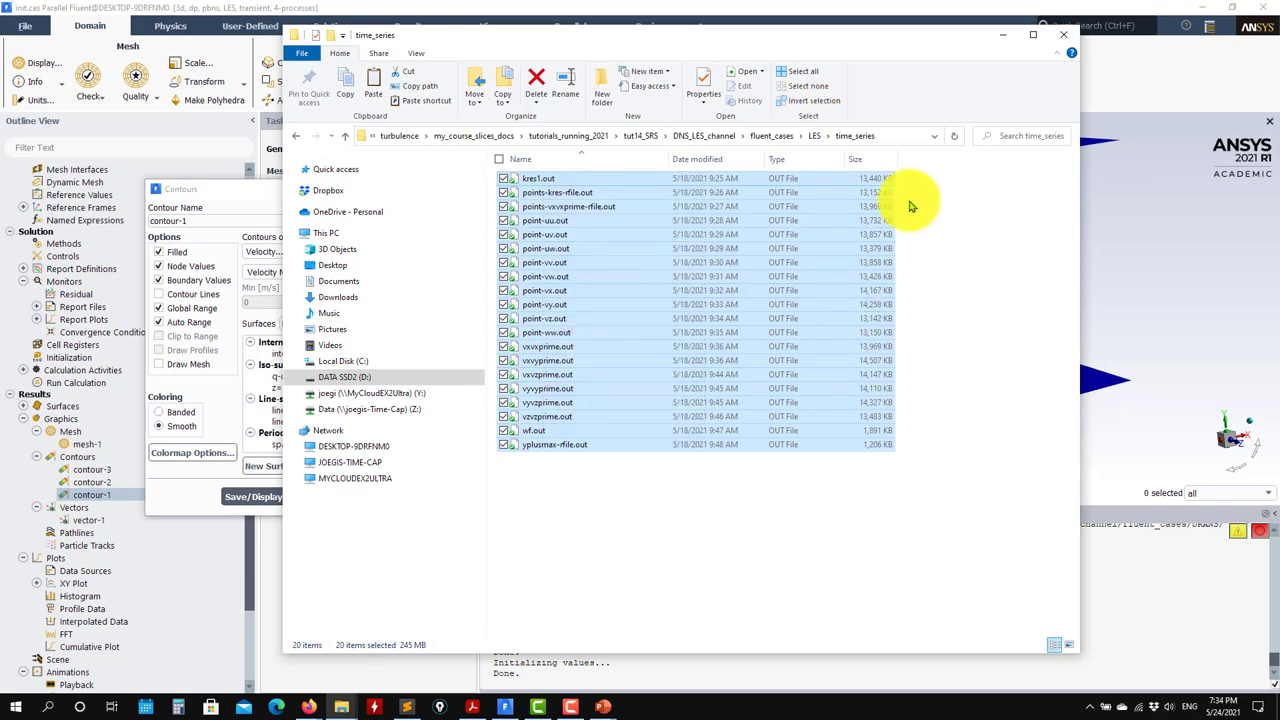
pyautogui.click(344, 136)
pyautogui.rightClick(590, 592)
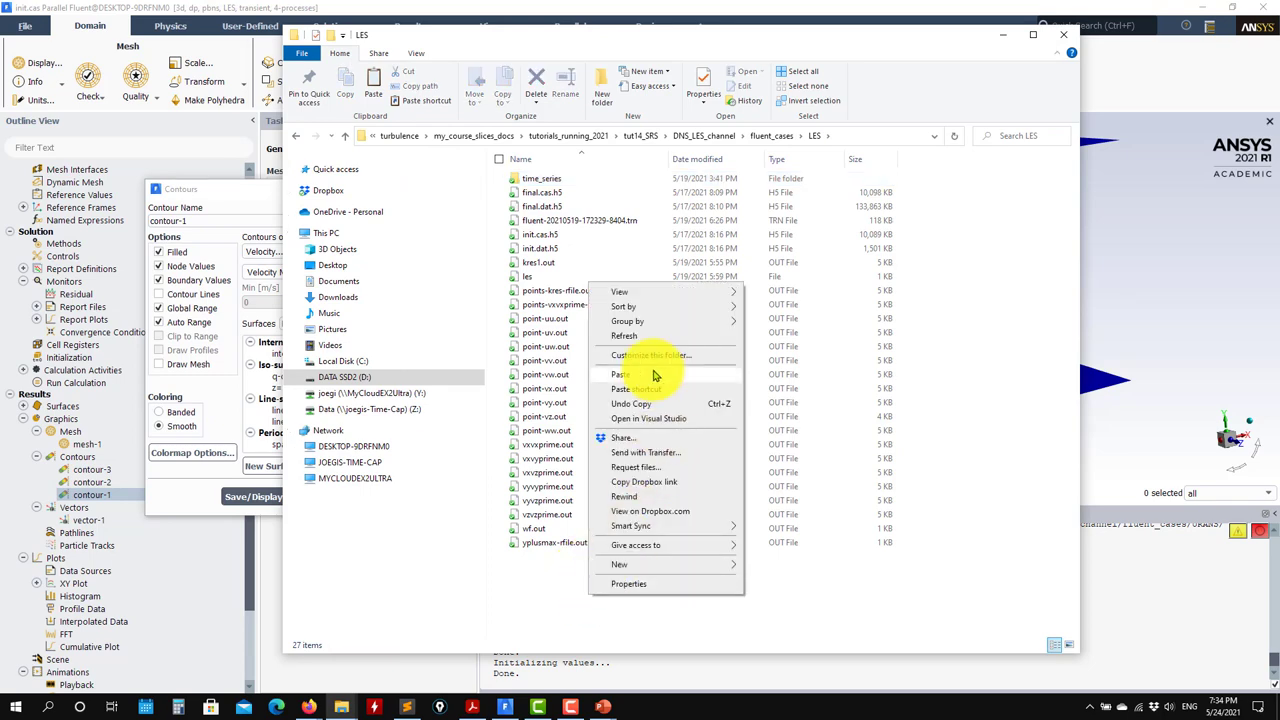
pyautogui.click(610, 371)
pyautogui.click(610, 246)
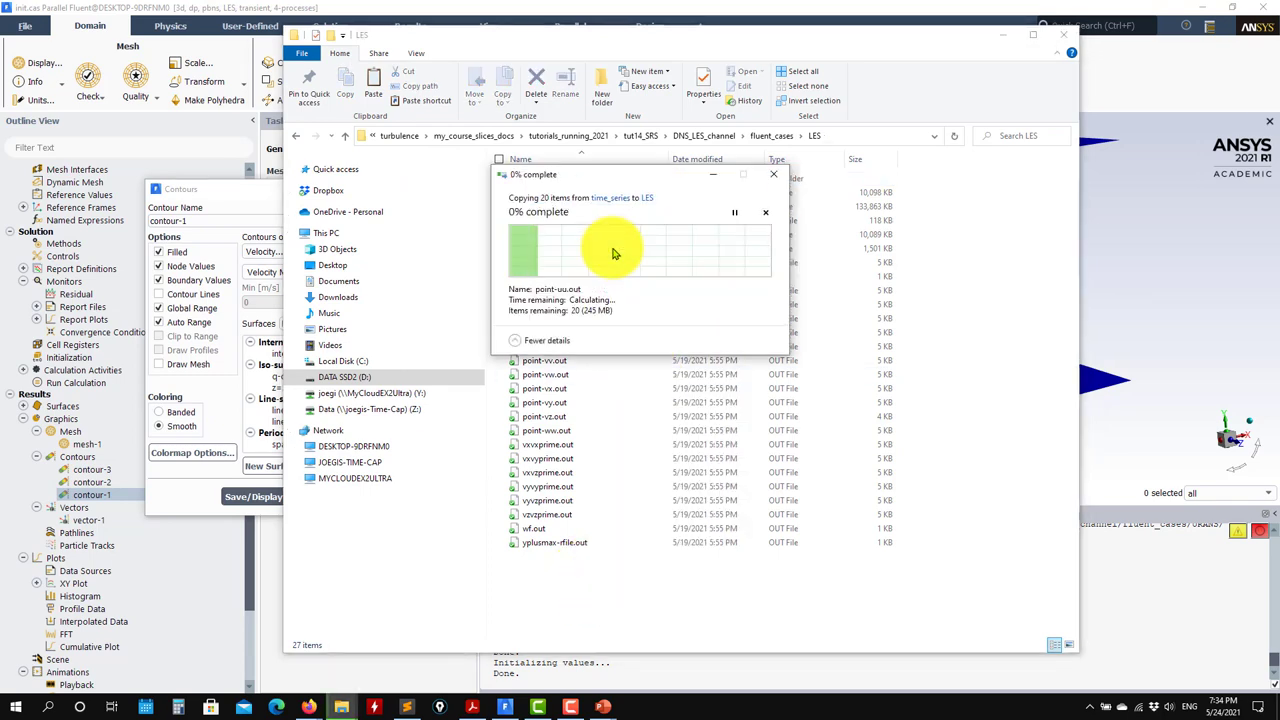
pyautogui.click(1003, 34)
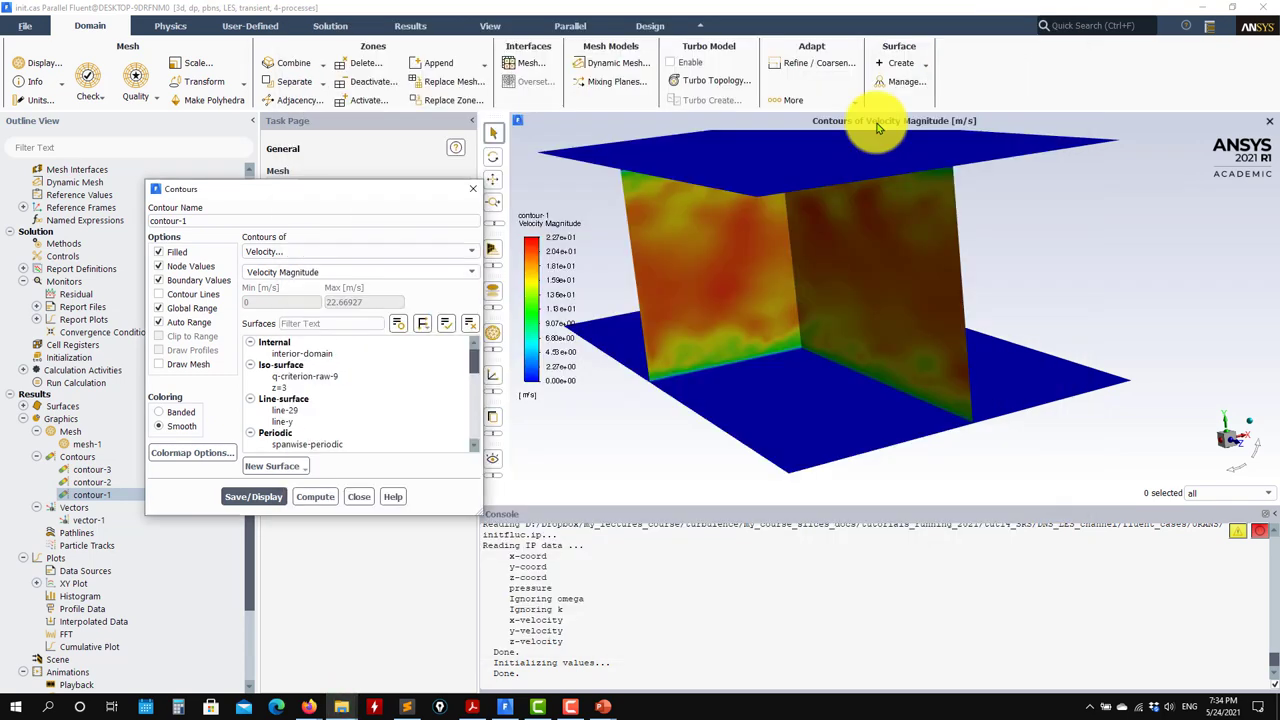
# Close the contour settings and cancel the pending file read.
pyautogui.click(361, 497)
pyautogui.scroll(-3, 157, 500)
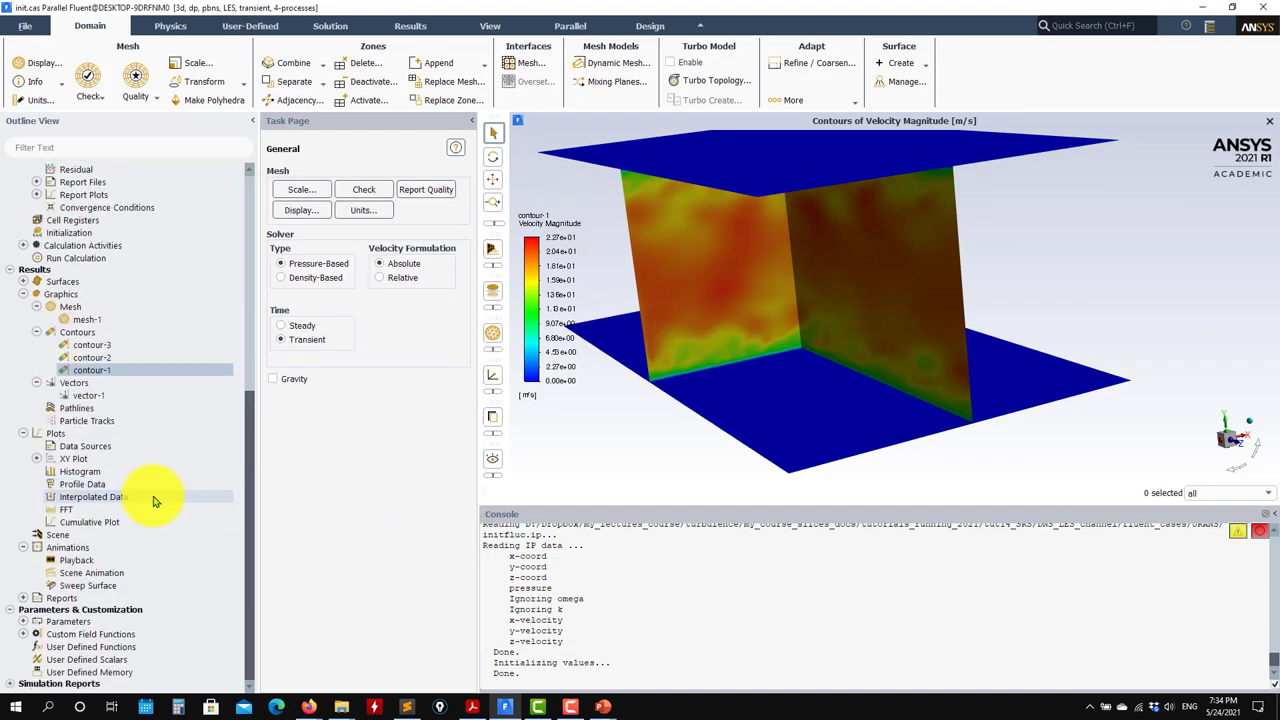
pyautogui.scroll(3, 92, 490)
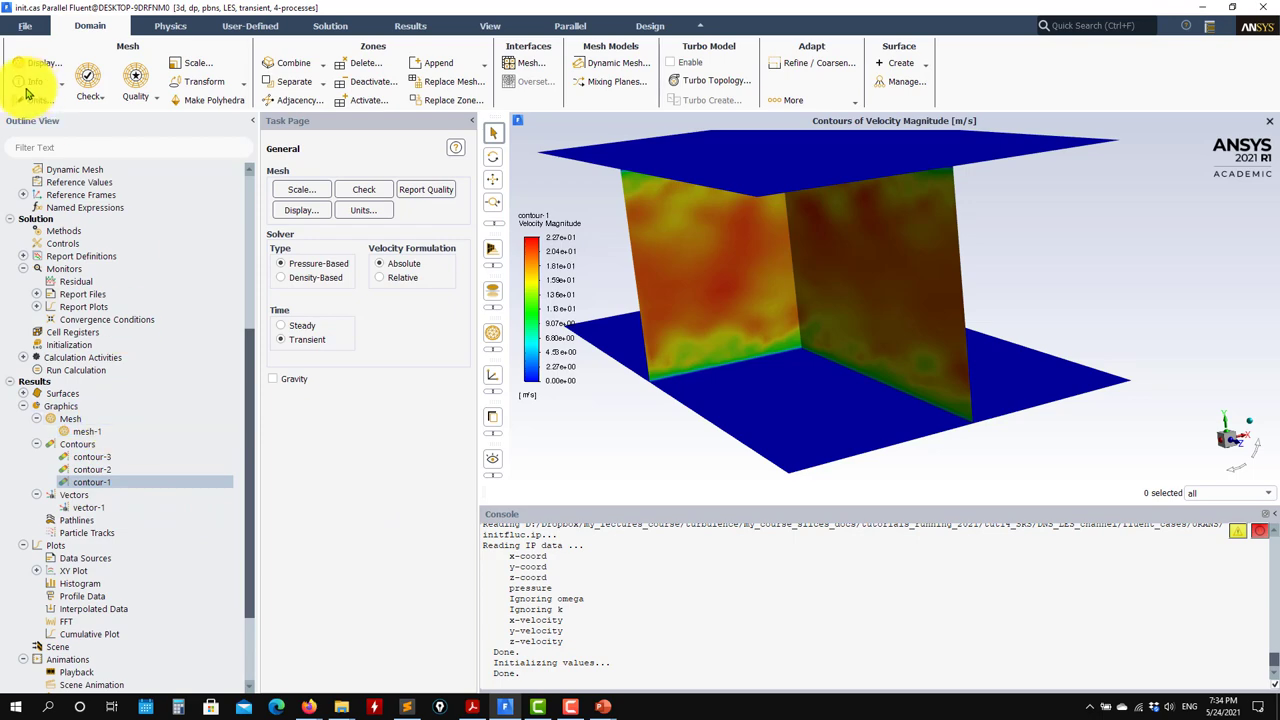
pyautogui.click(24, 26)
pyautogui.moveTo(22, 44)
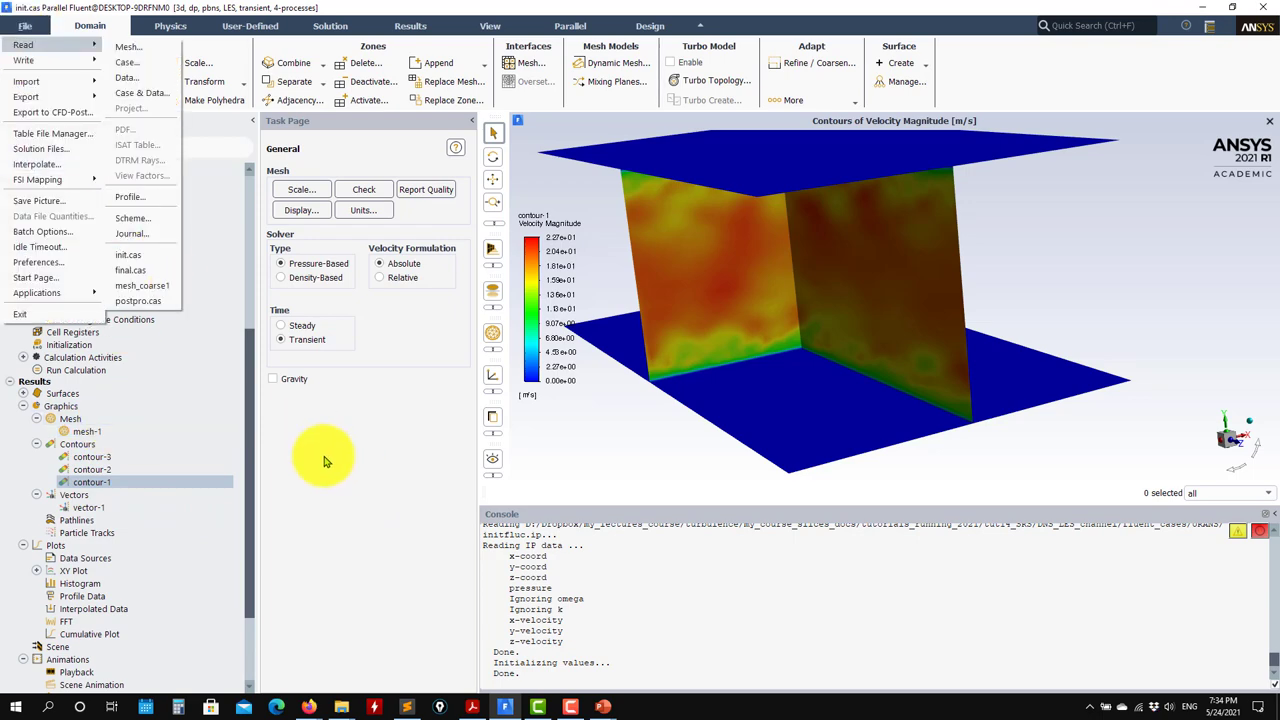
pyautogui.click(103, 420)
pyautogui.scroll(8, 110, 400)
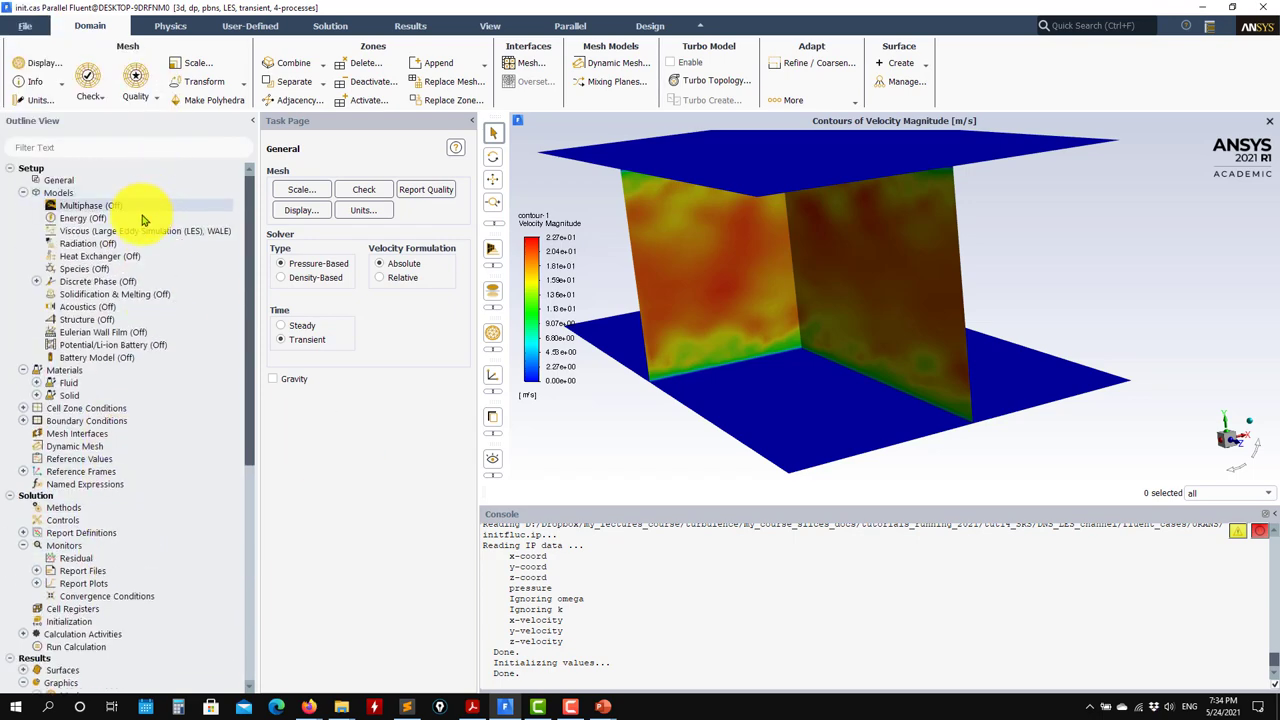
pyautogui.scroll(-4, 86, 290)
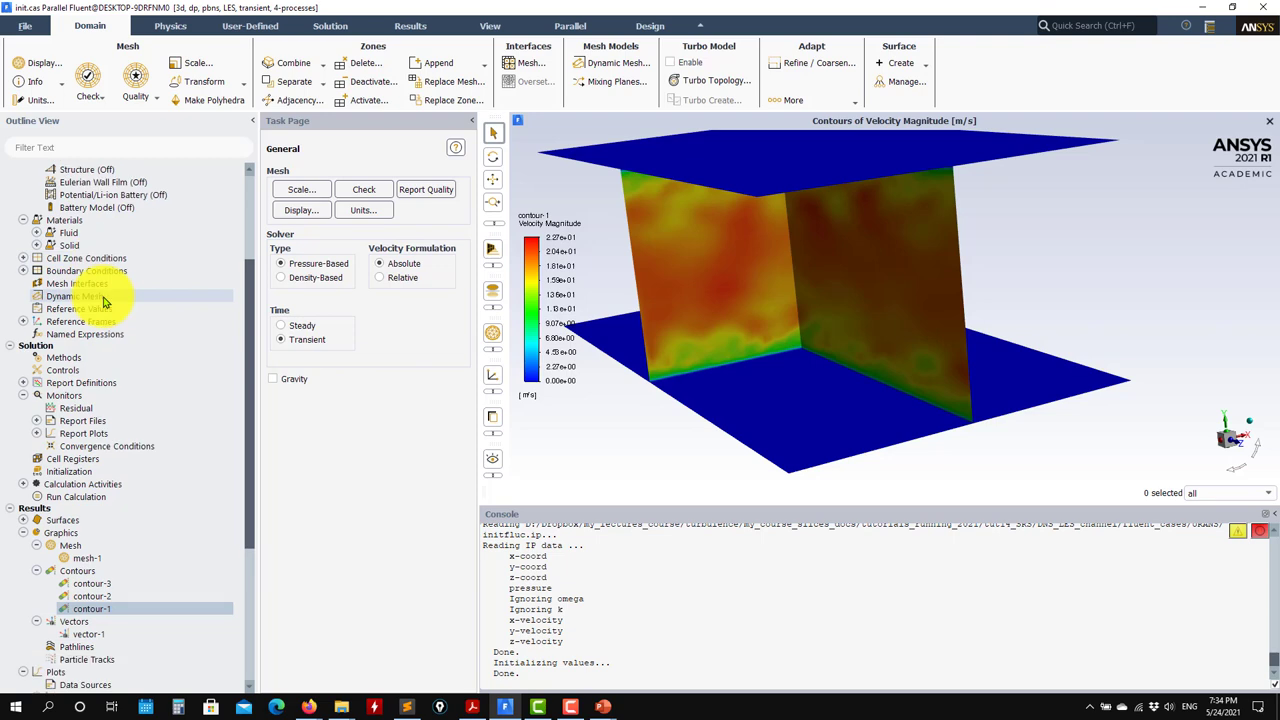
# Review the LES Solution Methods, keeping Bounded Central Differencing for momentum.
pyautogui.click(170, 360)
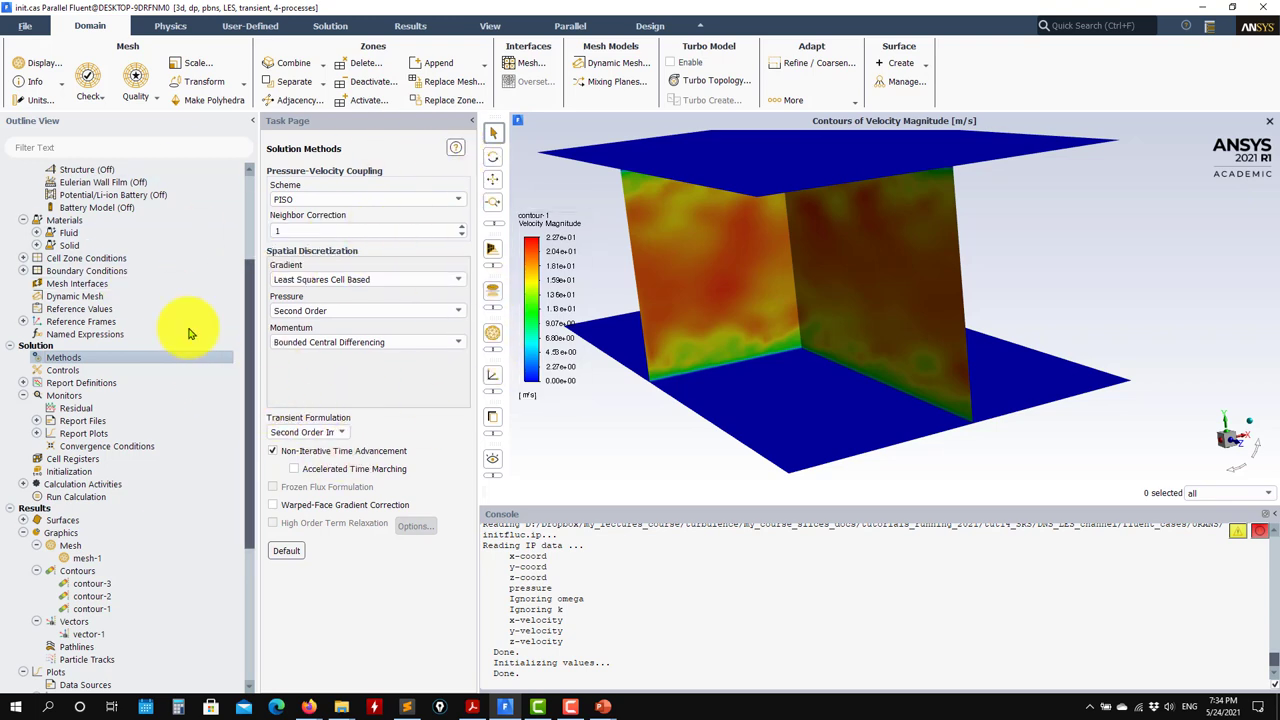
pyautogui.click(449, 344)
pyautogui.click(316, 377)
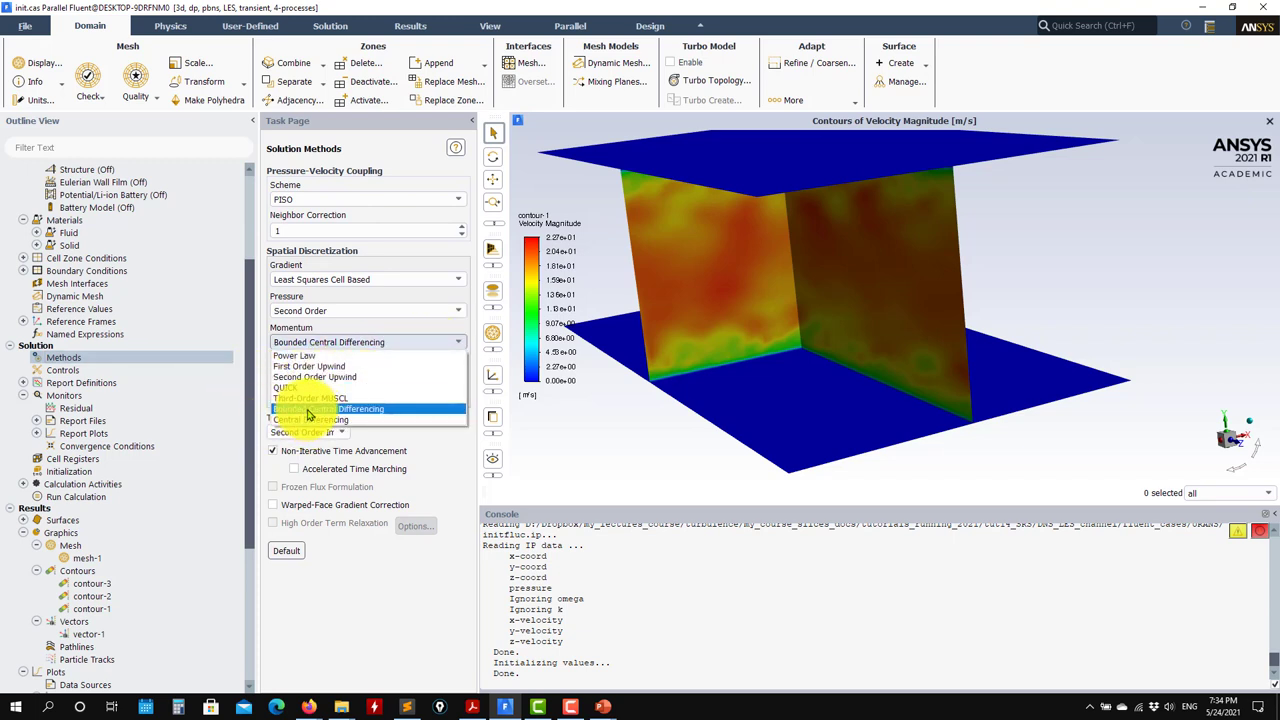
pyautogui.click(290, 416)
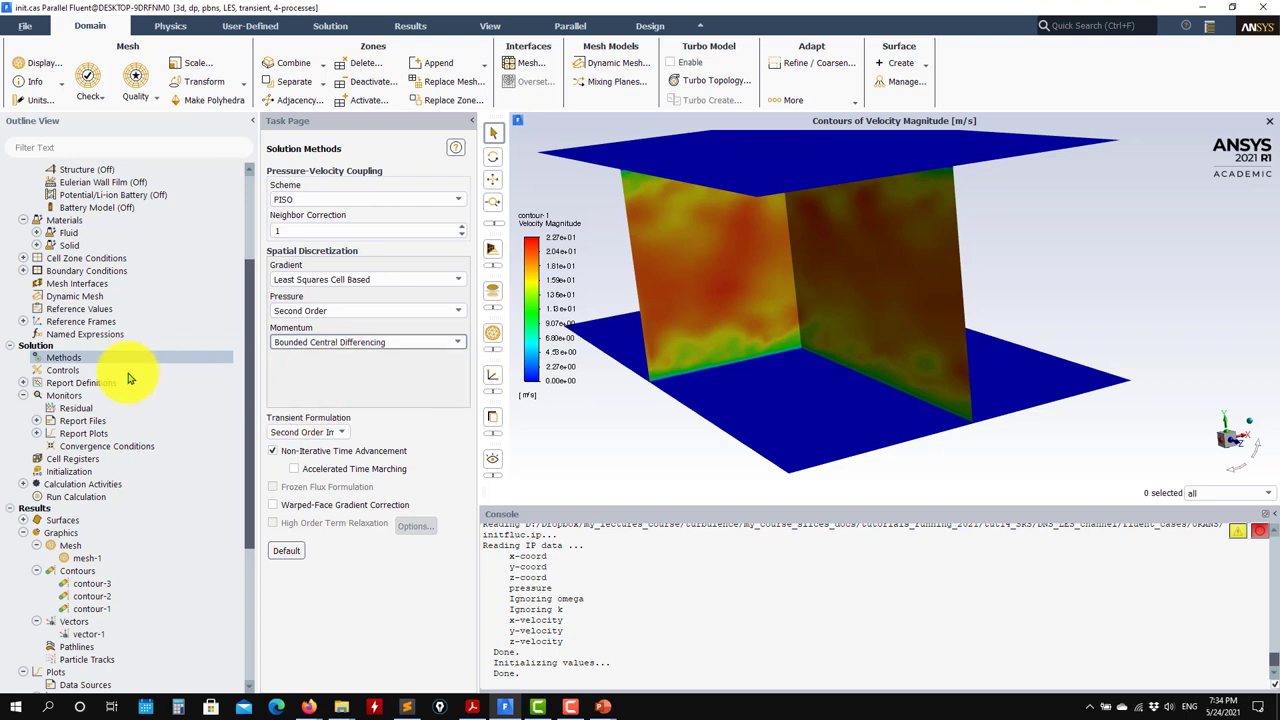
pyautogui.click(55, 370)
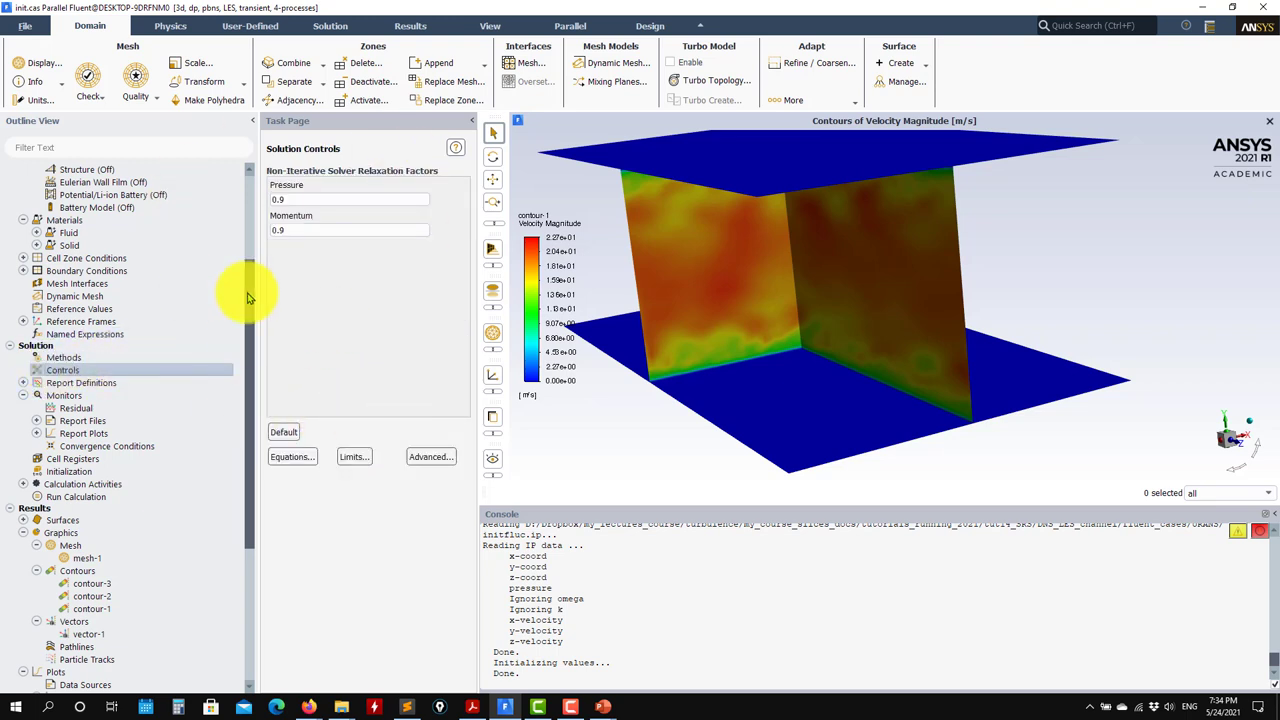
# Look over the report definitions and expand the Custom Field Functions list.
pyautogui.doubleClick(80, 388)
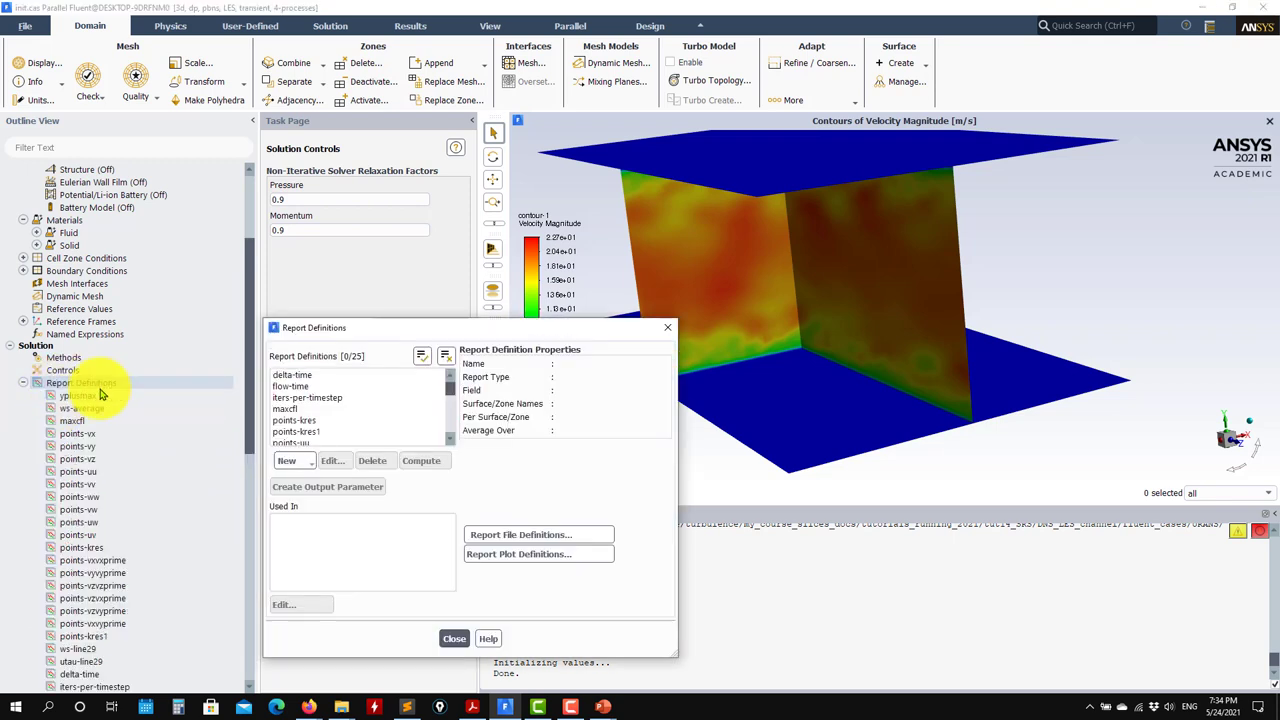
pyautogui.click(451, 641)
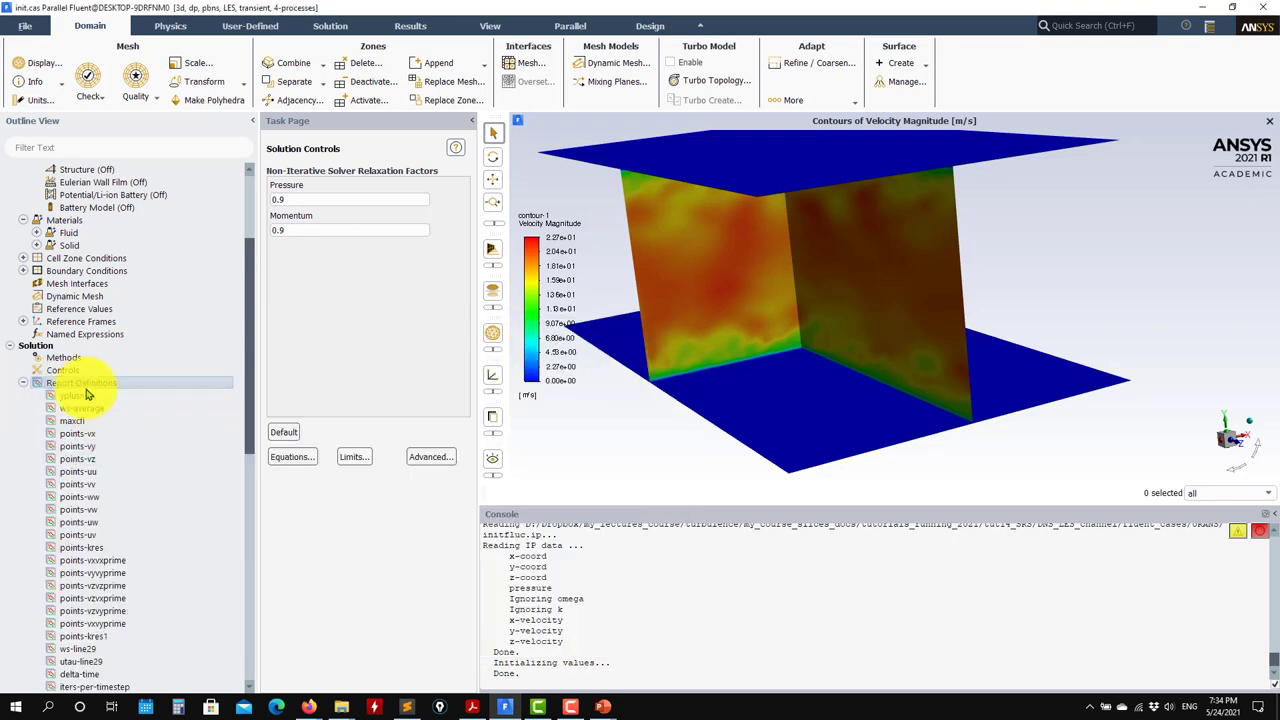
pyautogui.scroll(-1, 86, 395)
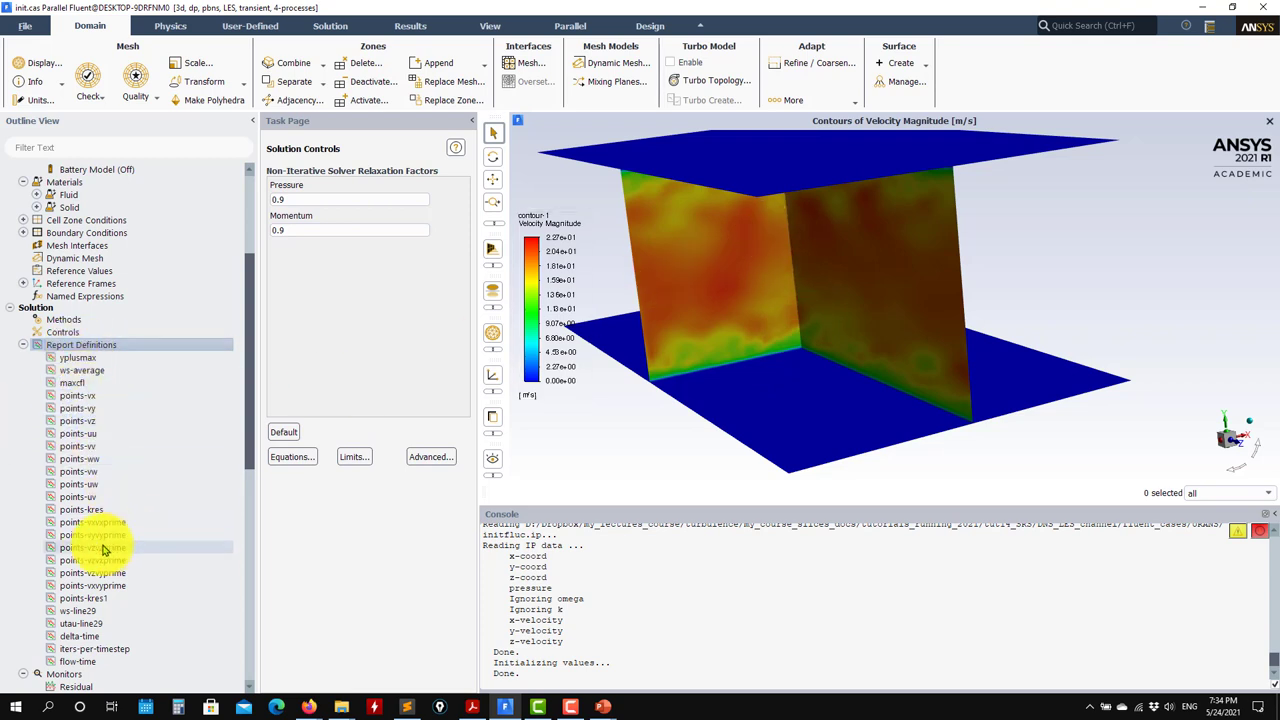
pyautogui.scroll(-5, 93, 541)
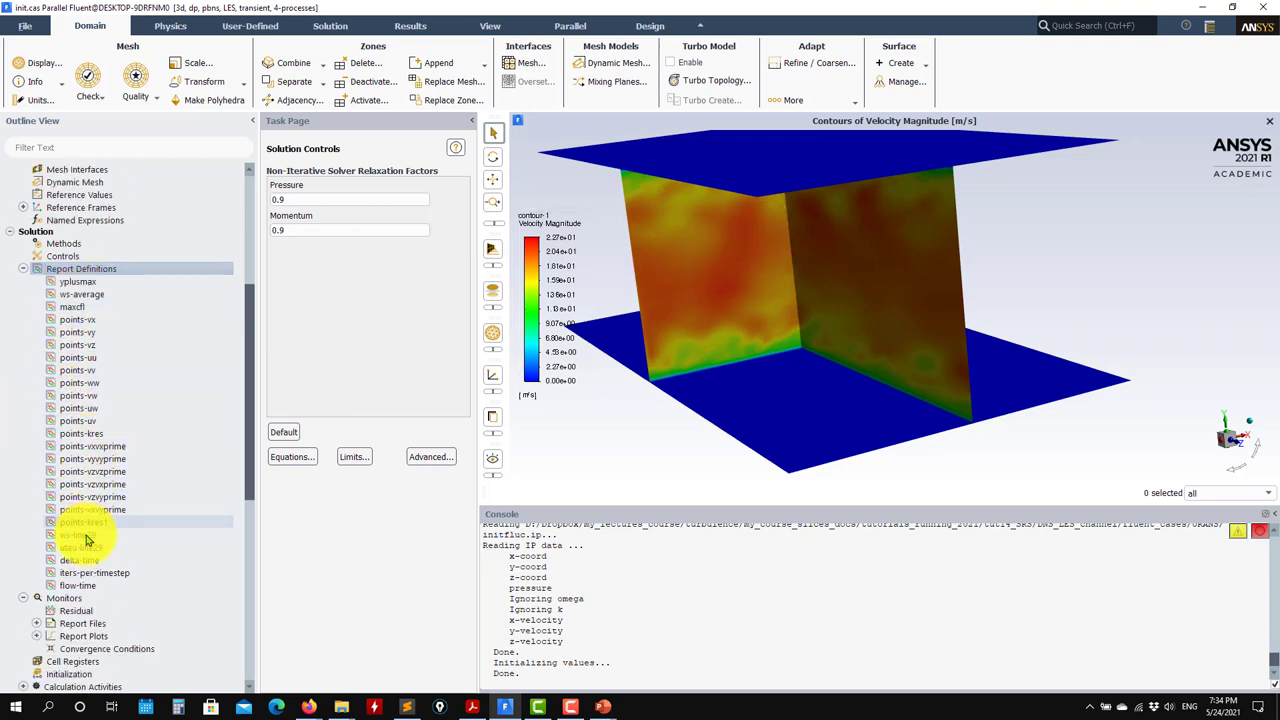
pyautogui.scroll(-9, 87, 545)
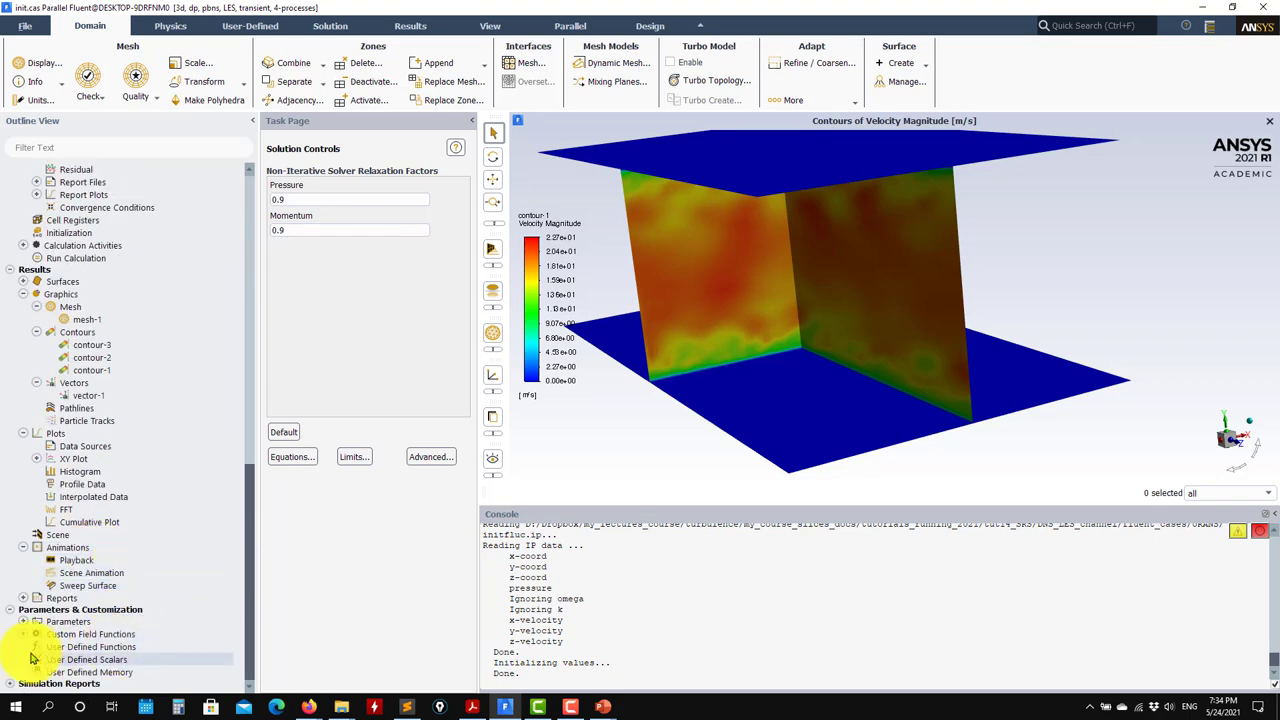
pyautogui.click(25, 636)
pyautogui.scroll(-8, 90, 600)
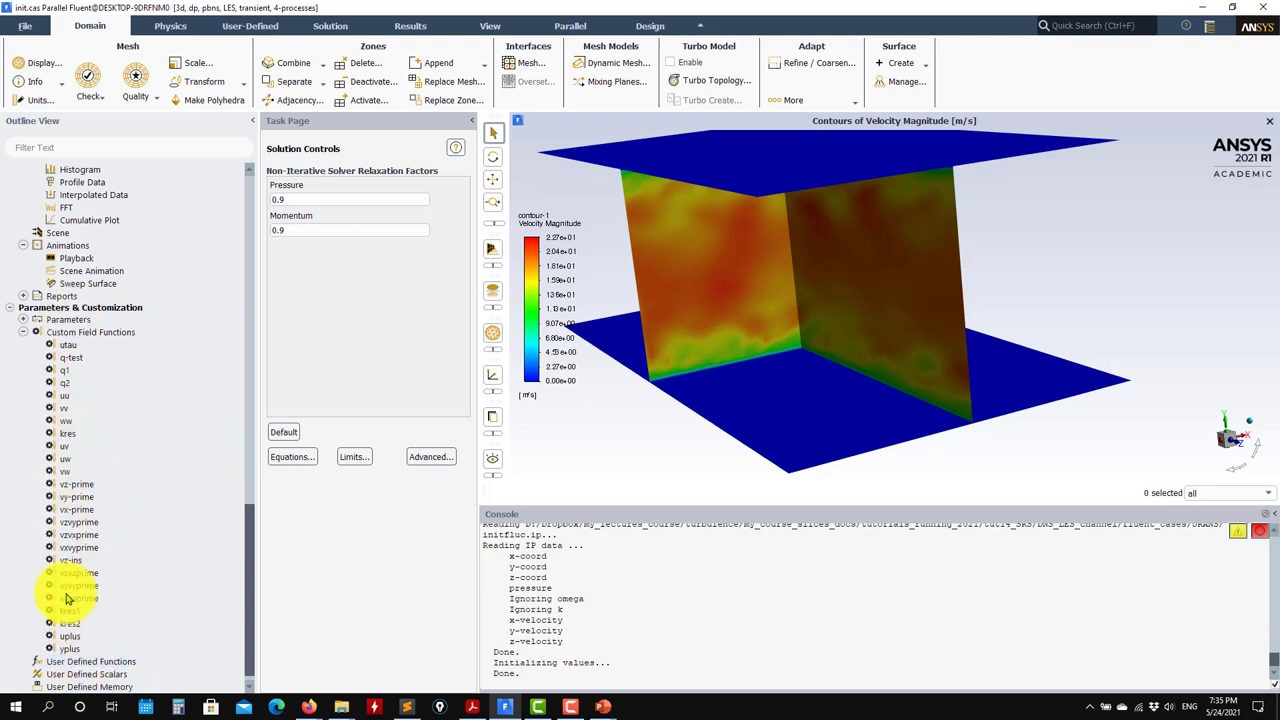
# Expand the existing XY plots and bring up Run Calculation with 0.005 s time steps.
pyautogui.scroll(9, 57, 541)
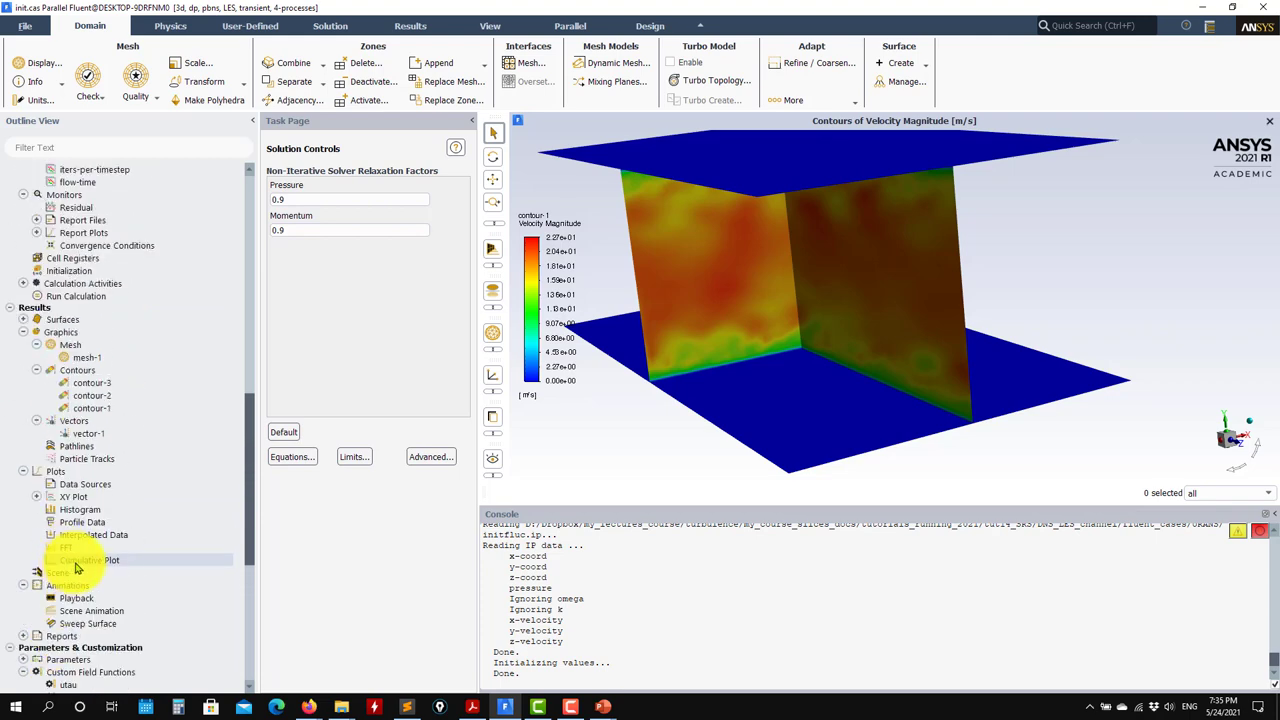
pyautogui.scroll(-9, 77, 569)
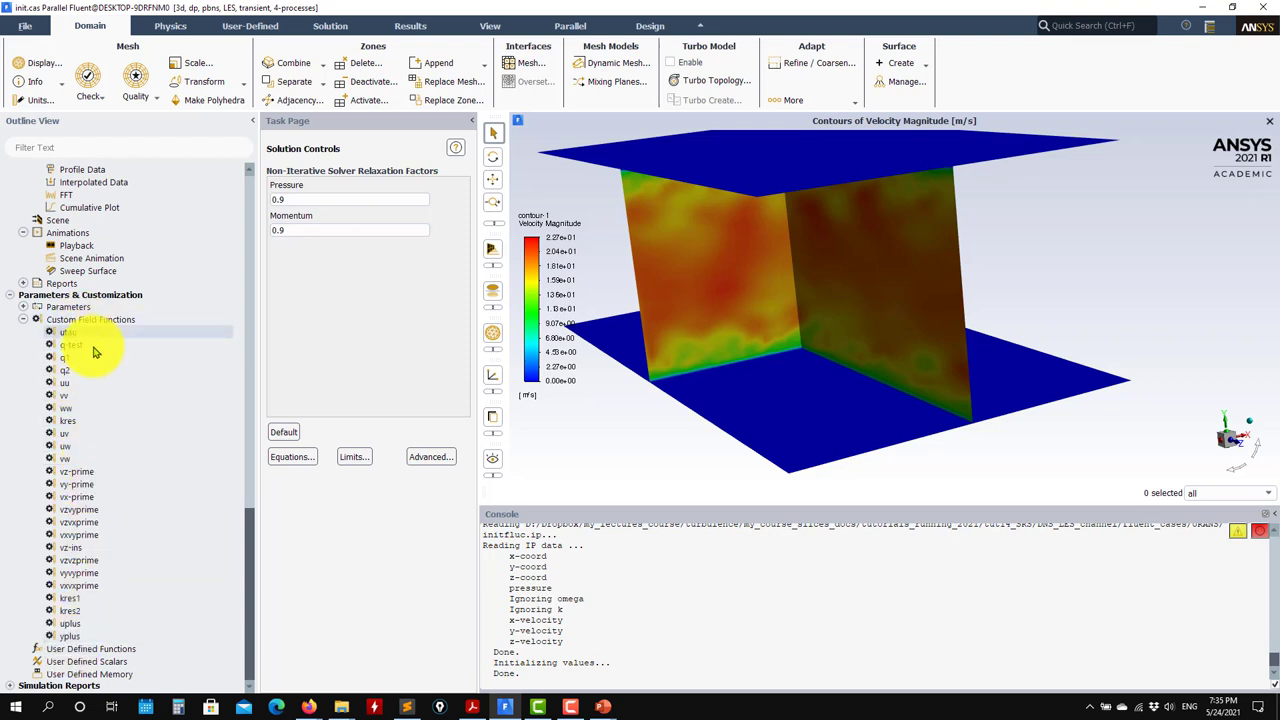
pyautogui.scroll(8, 94, 409)
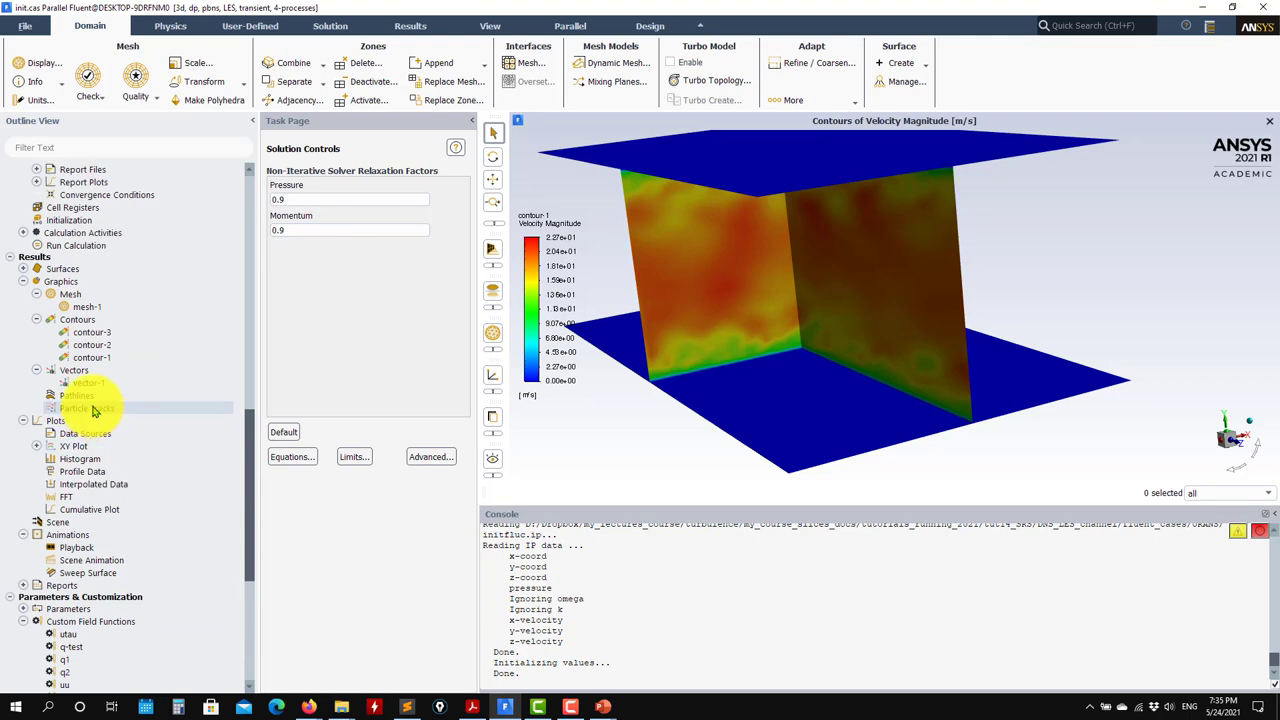
pyautogui.click(37, 447)
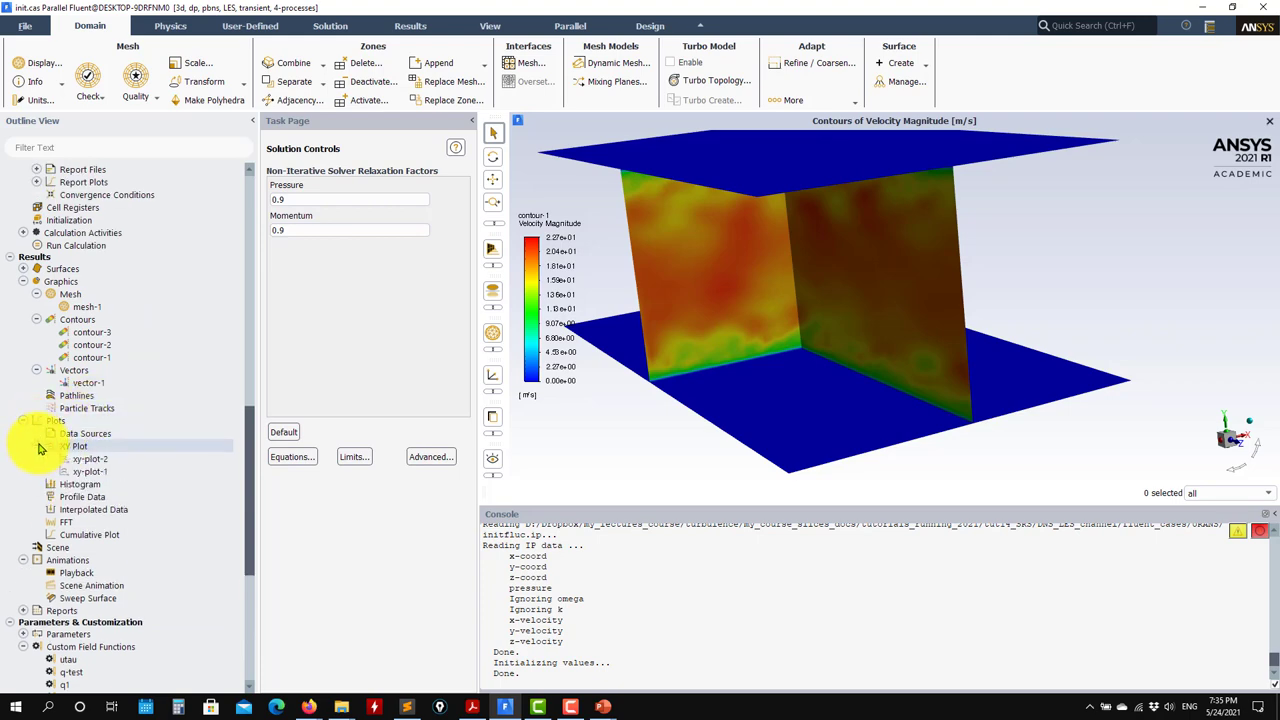
pyautogui.scroll(7, 77, 337)
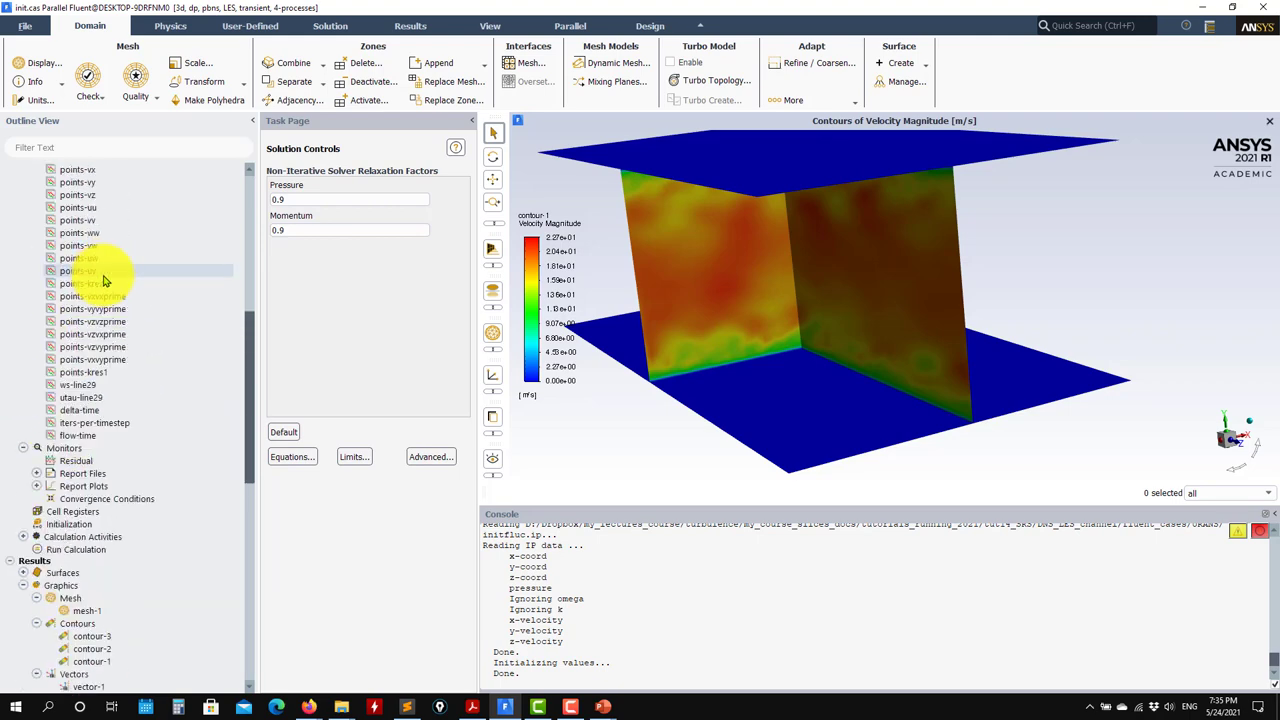
pyautogui.scroll(-4, 23, 340)
pyautogui.click(23, 395)
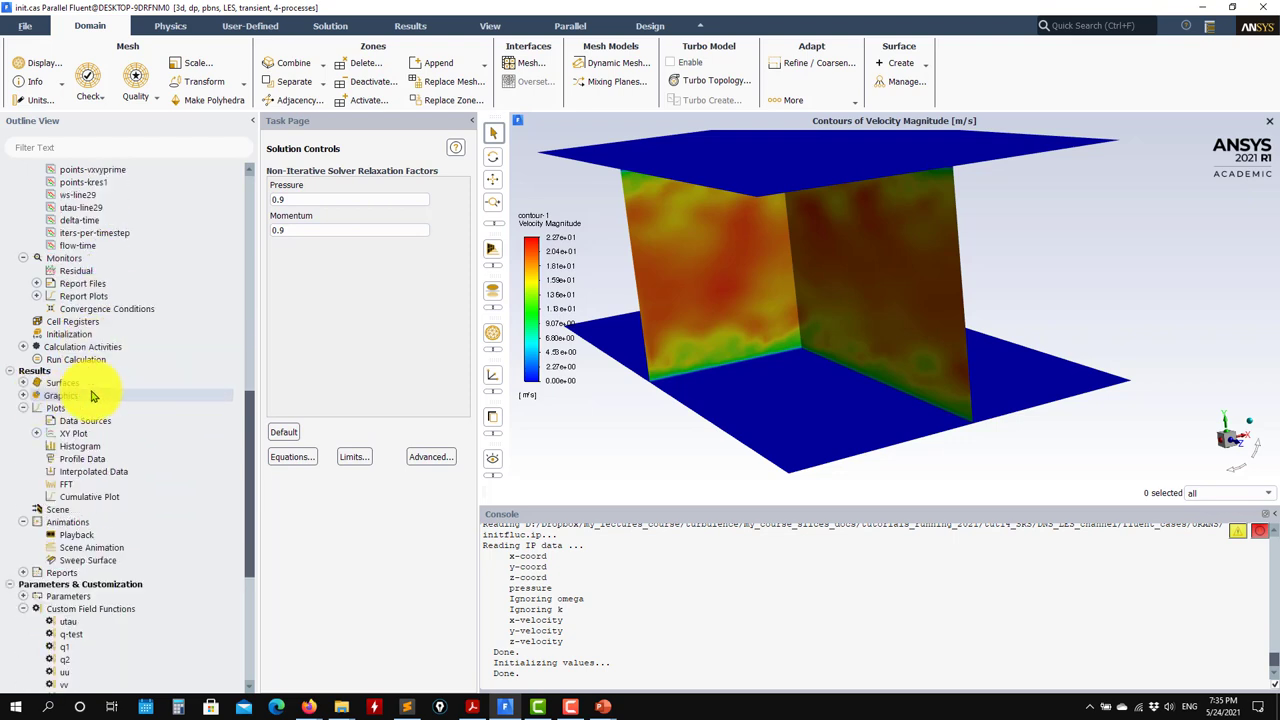
pyautogui.doubleClick(75, 359)
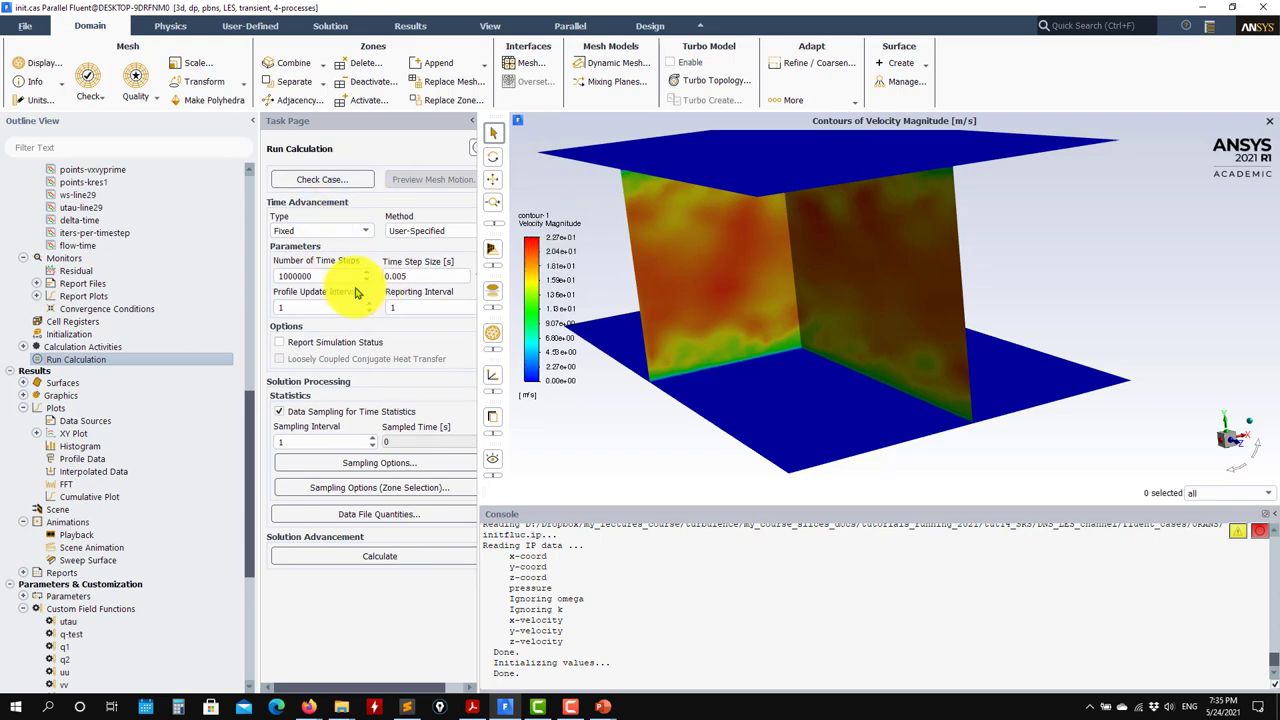
# Start the LES transient run without new report files so the residuals begin plotting.
pyautogui.click(379, 555)
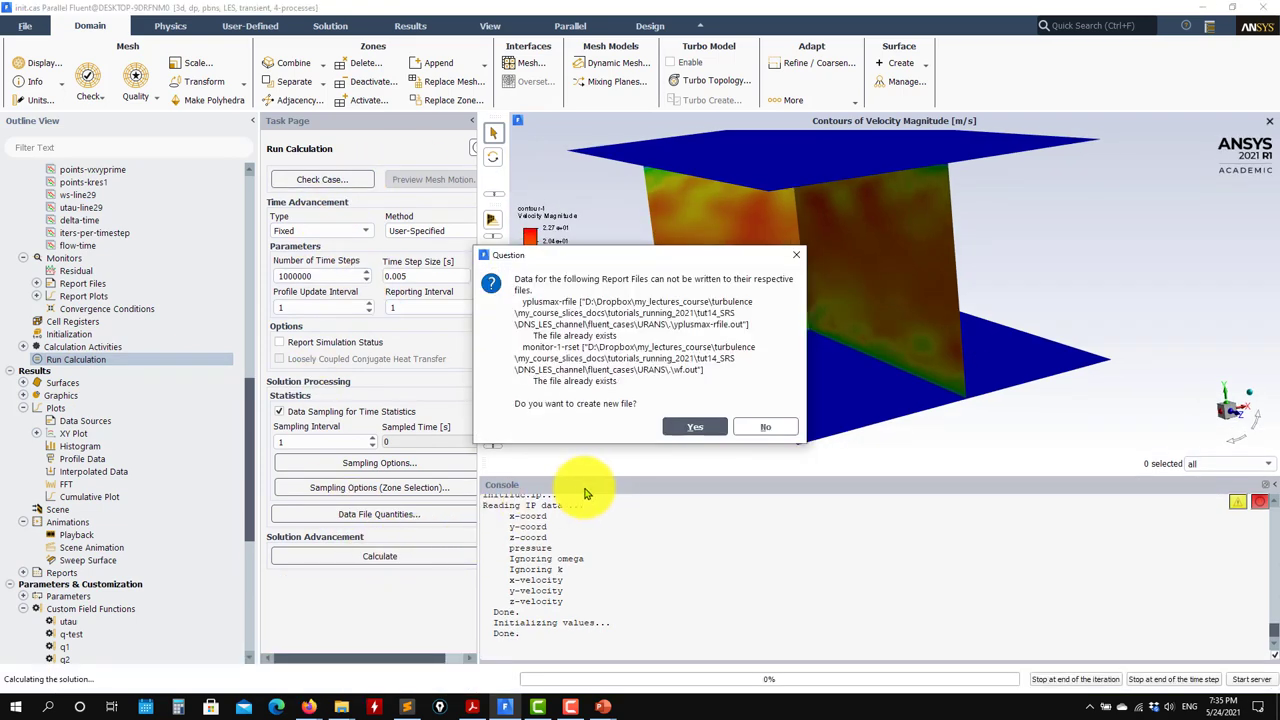
pyautogui.click(740, 428)
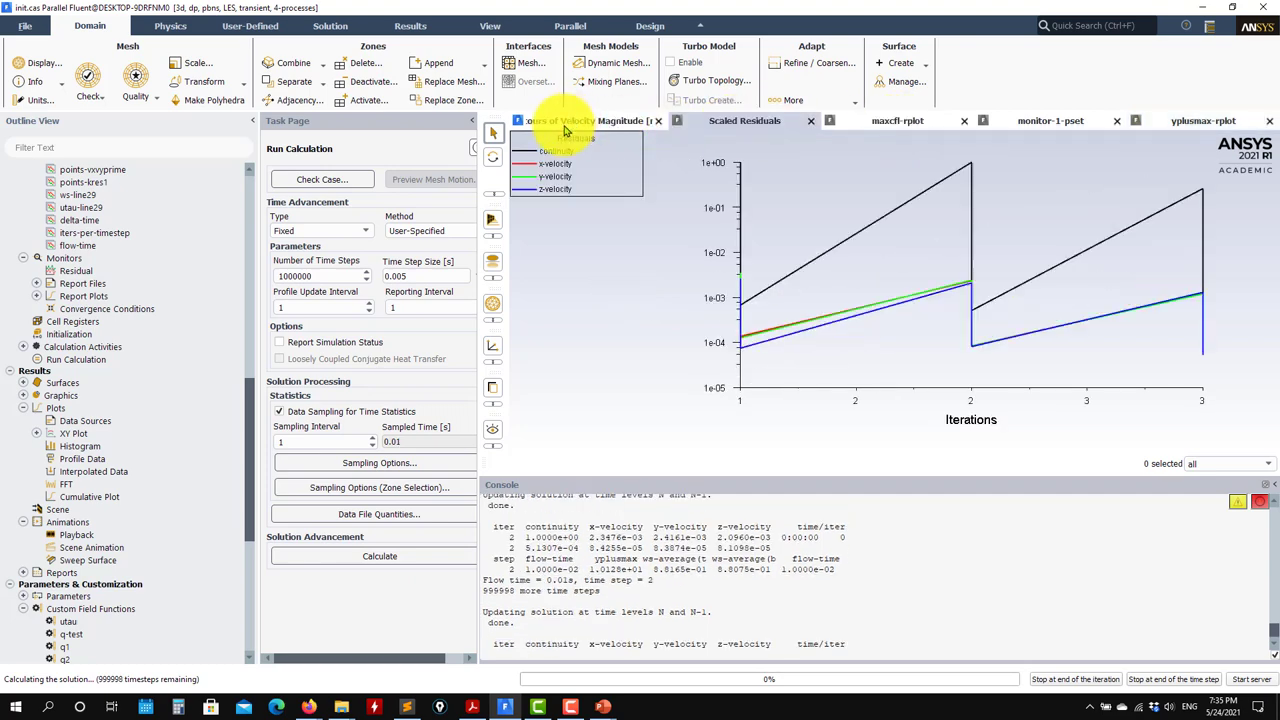
# Compare the maxcfl, wall-shear, y-plus and residual plots, then stop at the end of the time step.
pyautogui.click(901, 131)
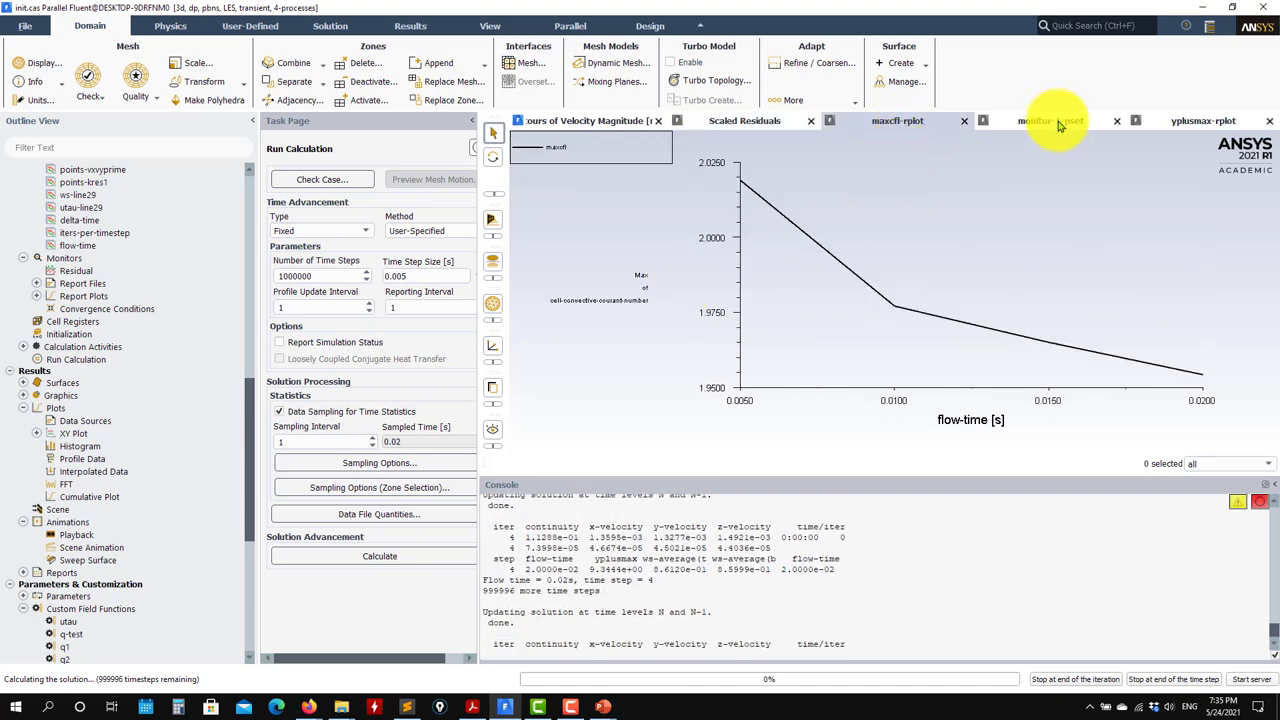
pyautogui.click(1196, 123)
pyautogui.click(1040, 125)
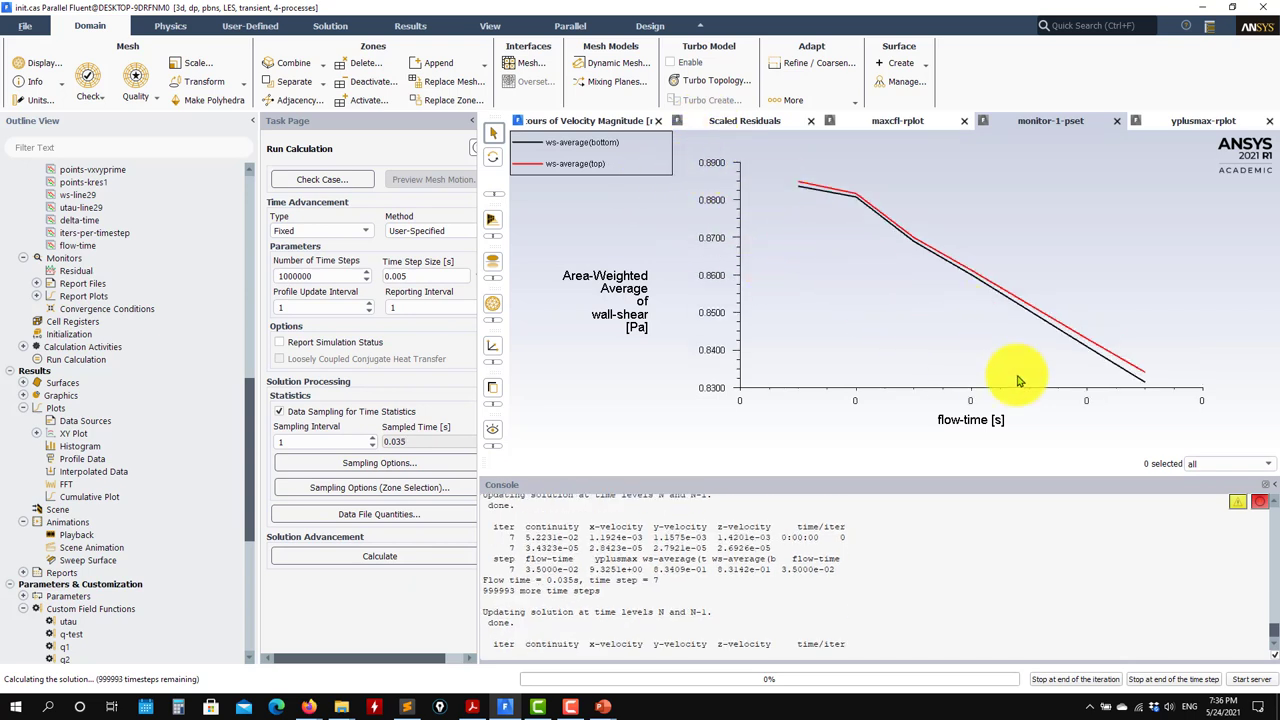
pyautogui.click(1185, 125)
pyautogui.click(915, 122)
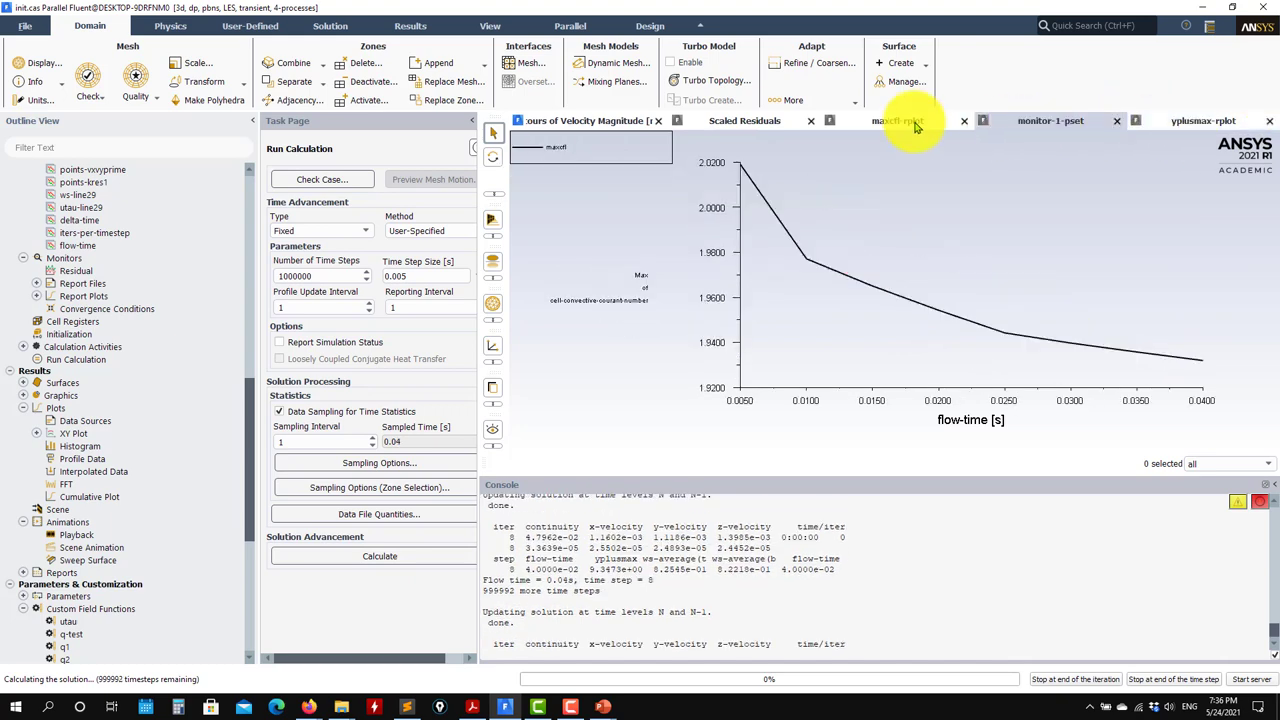
pyautogui.click(742, 124)
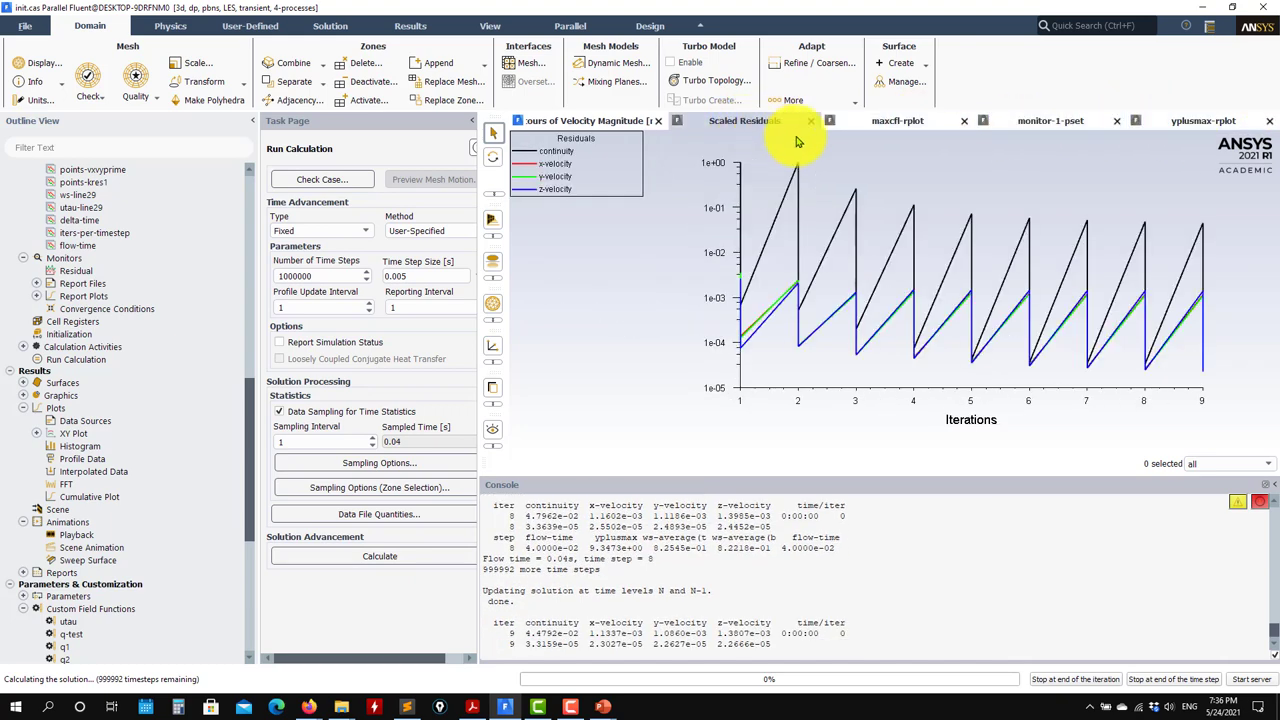
pyautogui.click(893, 121)
pyautogui.click(1052, 127)
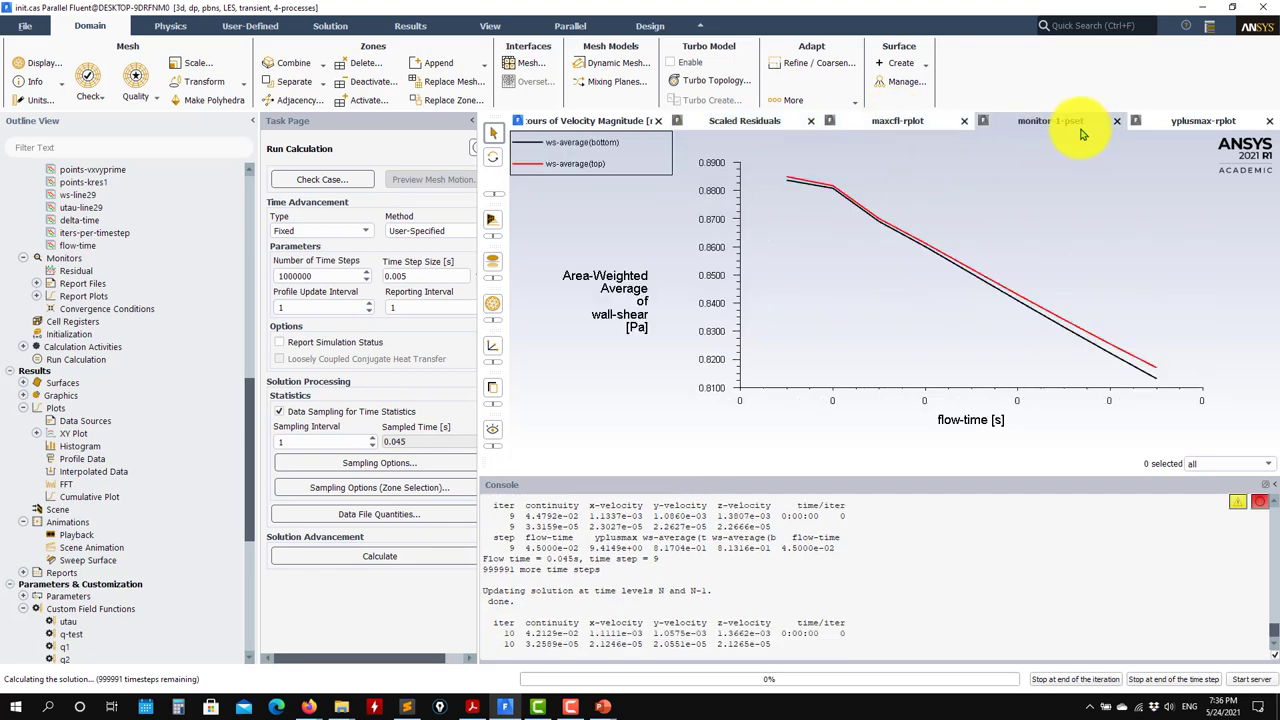
pyautogui.click(1172, 116)
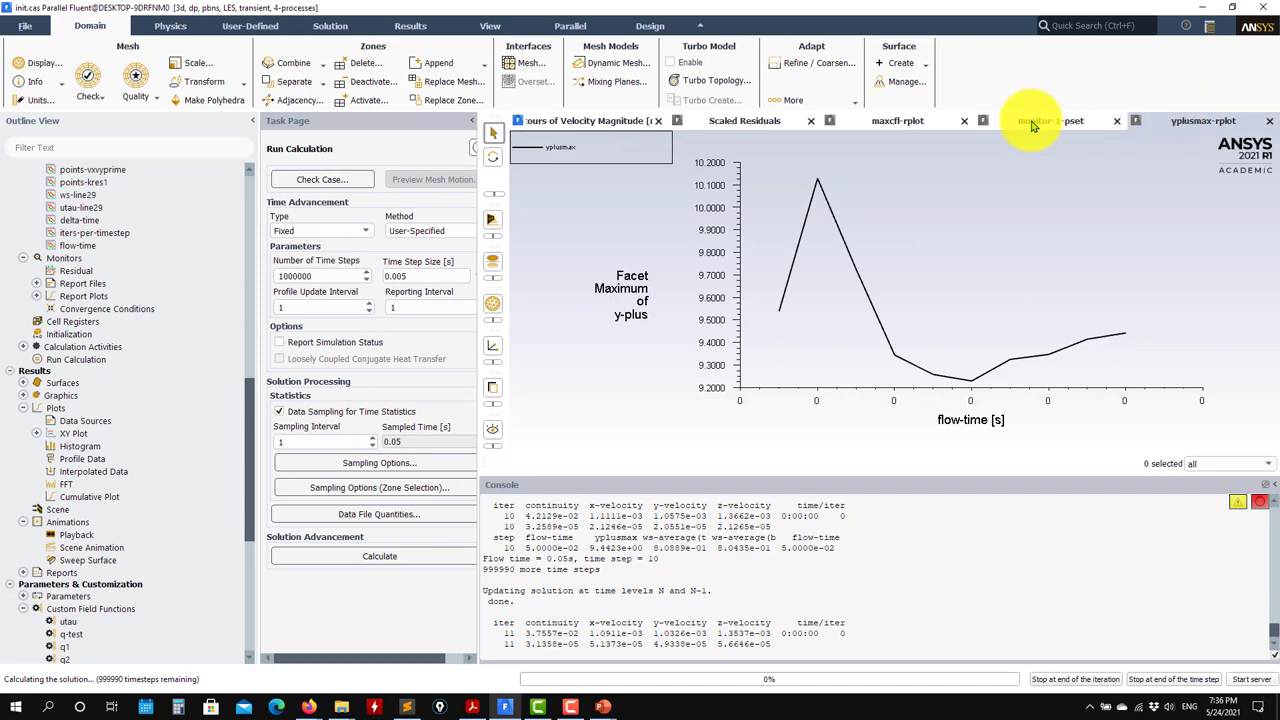
pyautogui.click(1176, 679)
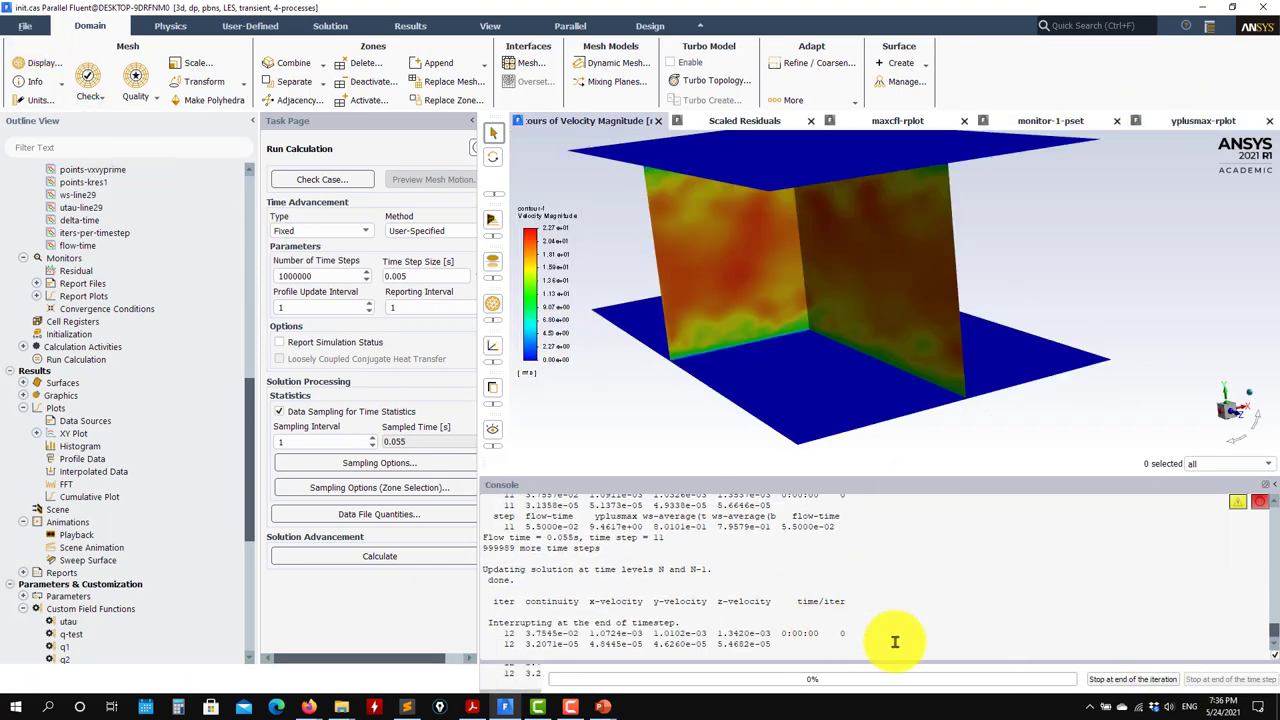
# Read the final.cas.h5 LES channel case, confirming the replace-case prompt.
pyautogui.click(28, 30)
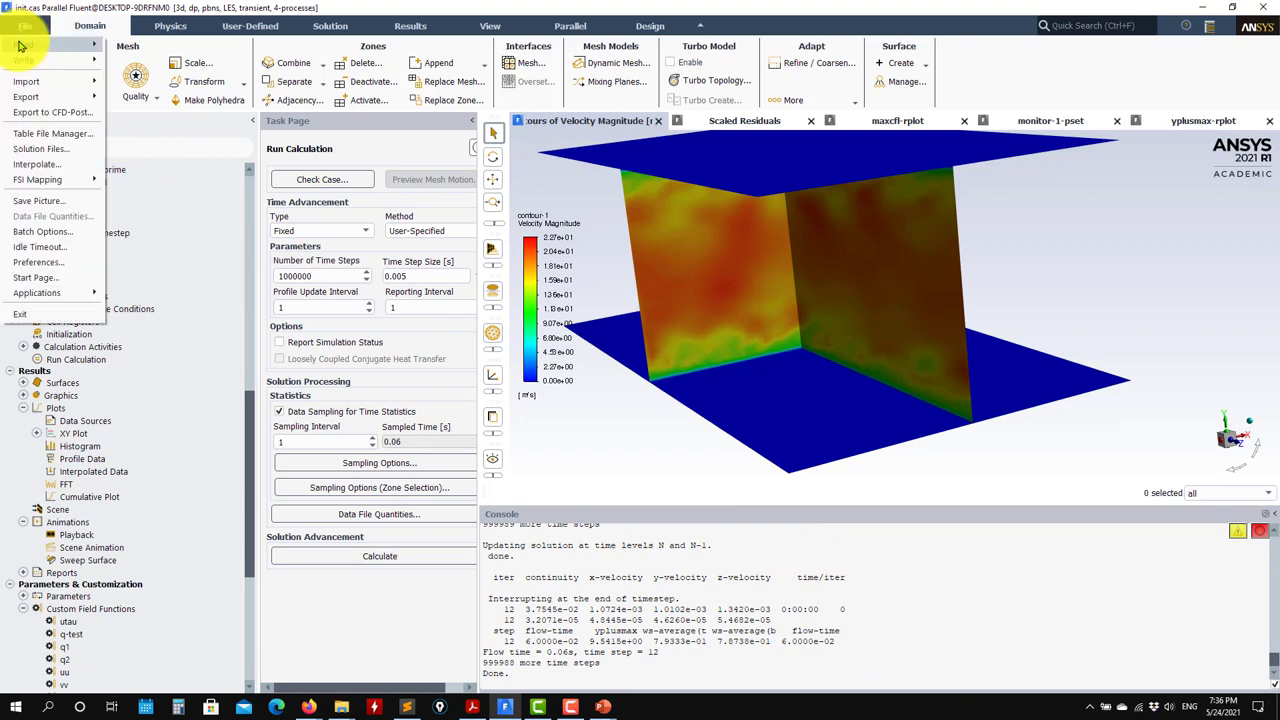
pyautogui.click(150, 96)
pyautogui.click(626, 365)
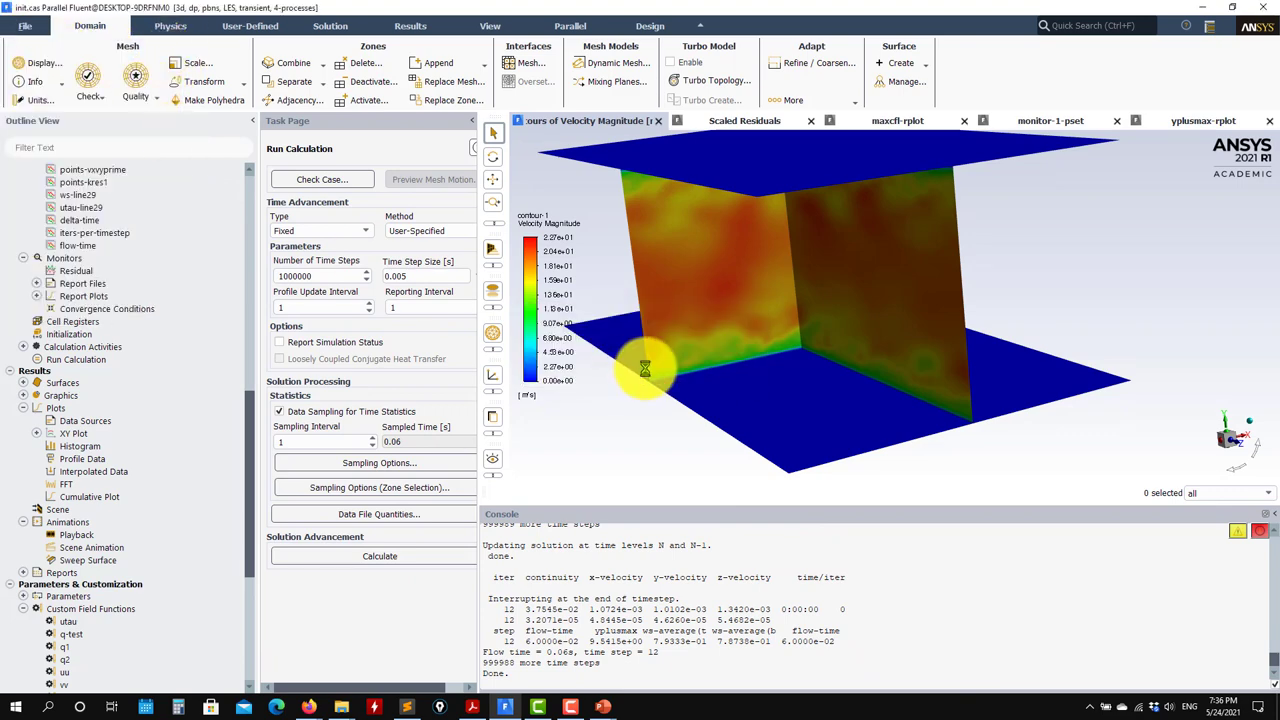
pyautogui.click(560, 275)
pyautogui.click(829, 416)
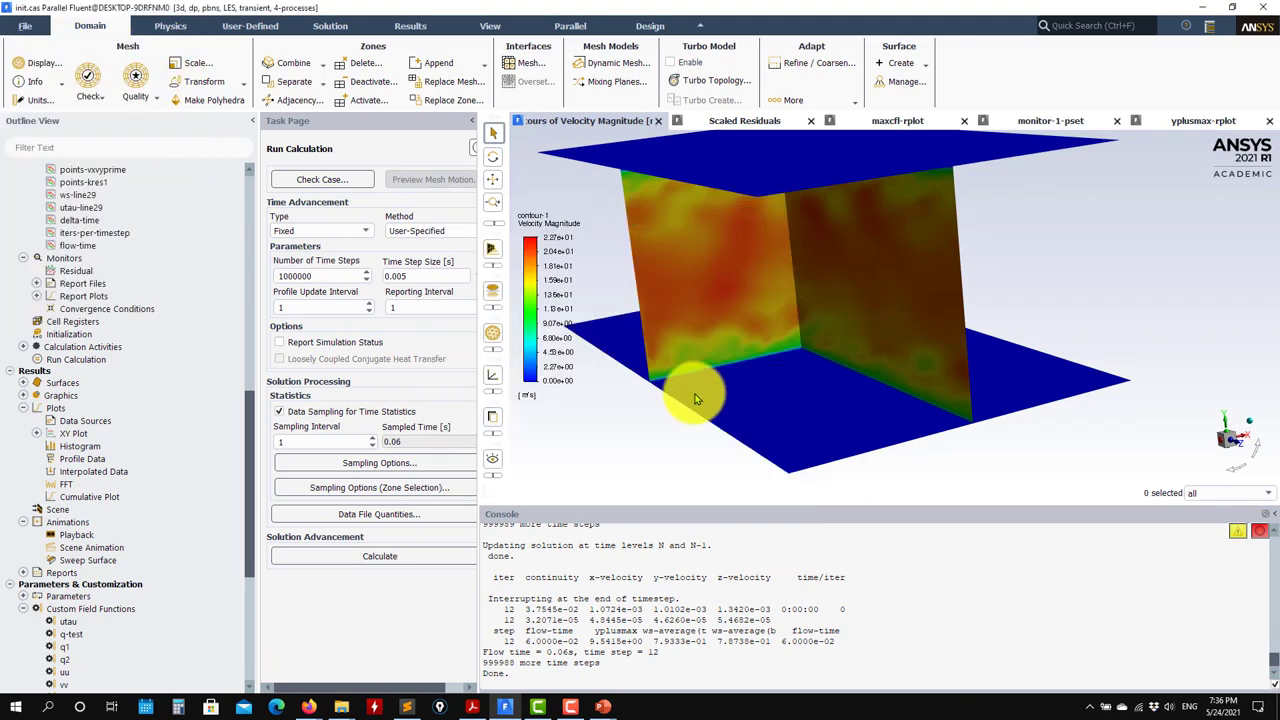
pyautogui.moveTo(343, 705)
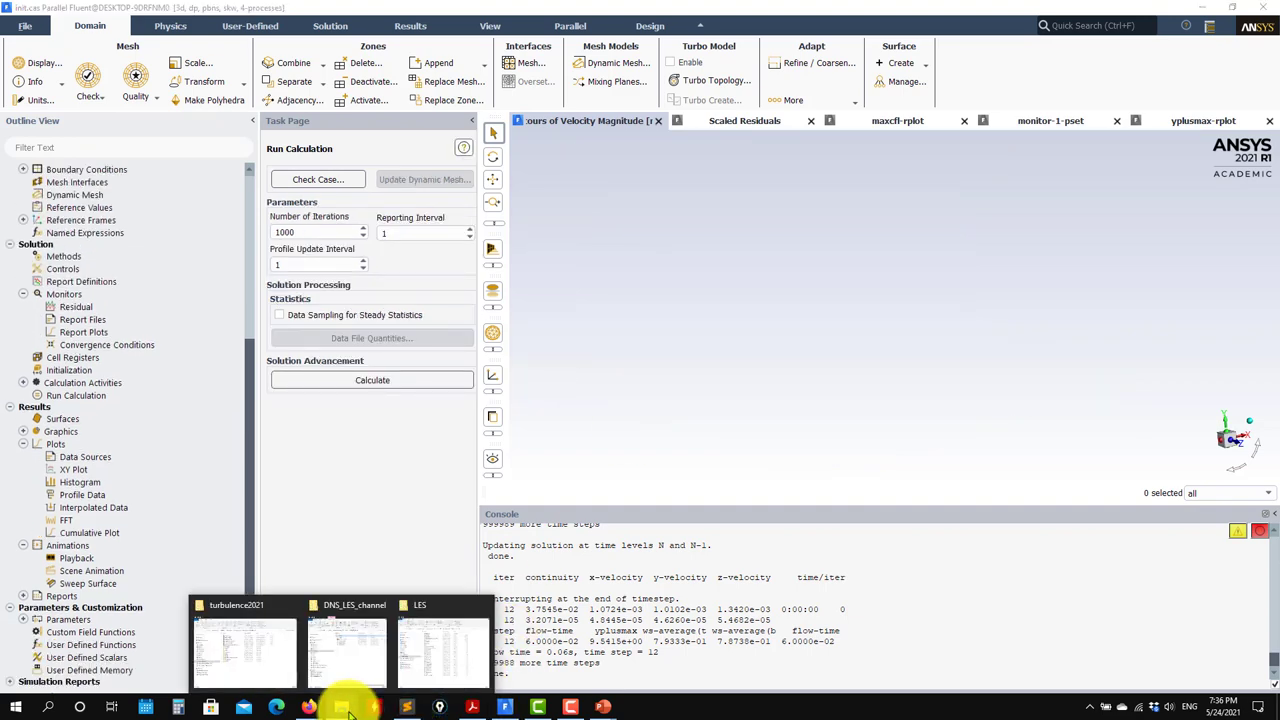
# In the LES folder's time_series subfolder, select all 20 .out files.
pyautogui.click(352, 660)
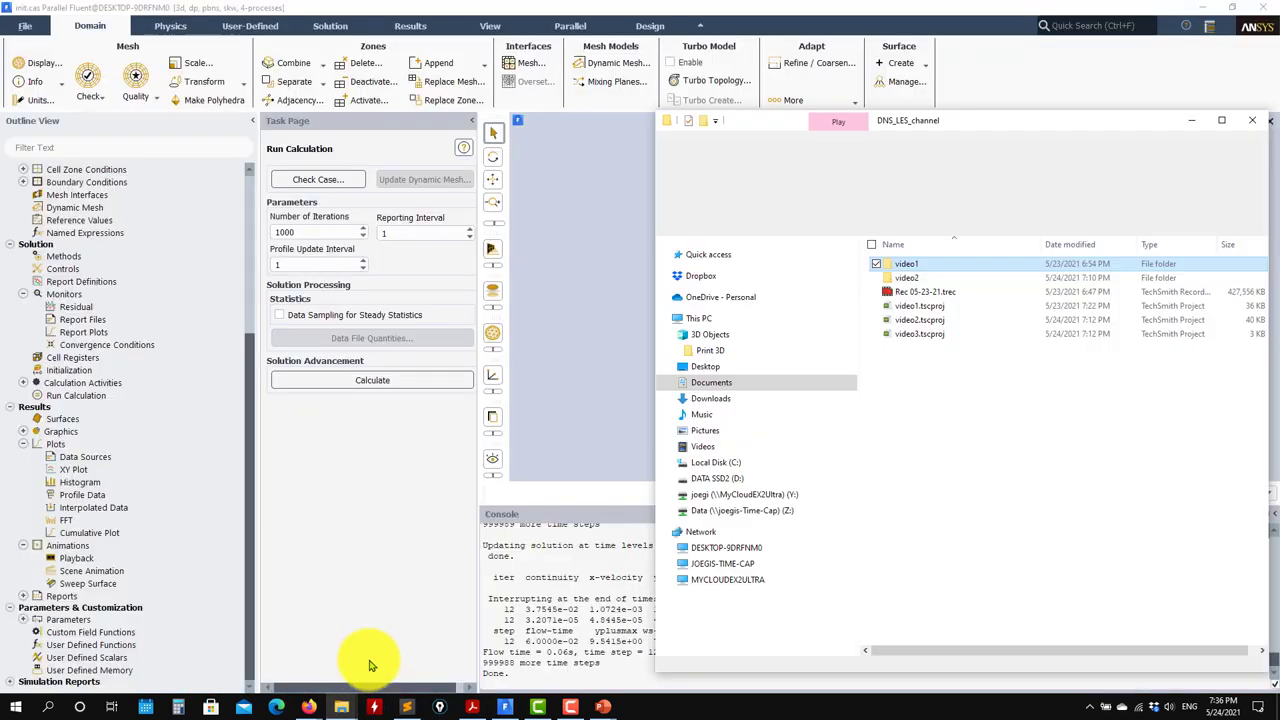
pyautogui.click(1183, 120)
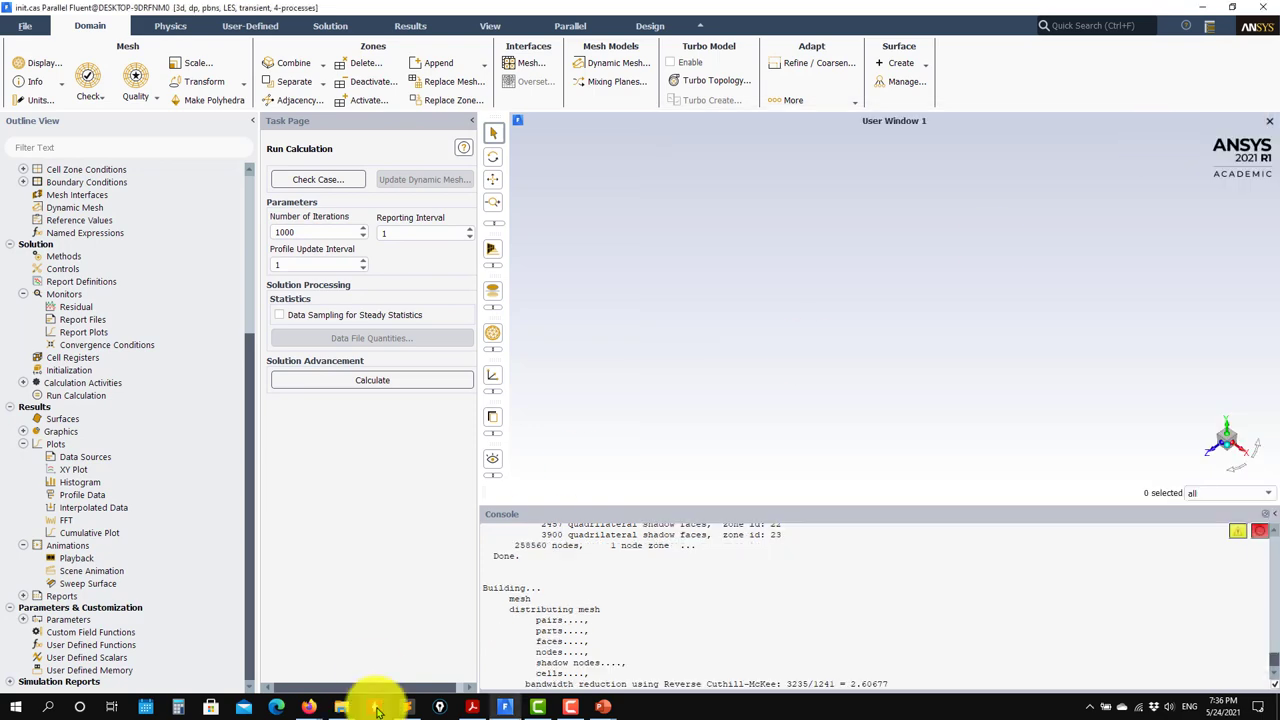
pyautogui.moveTo(341, 706)
pyautogui.click(423, 672)
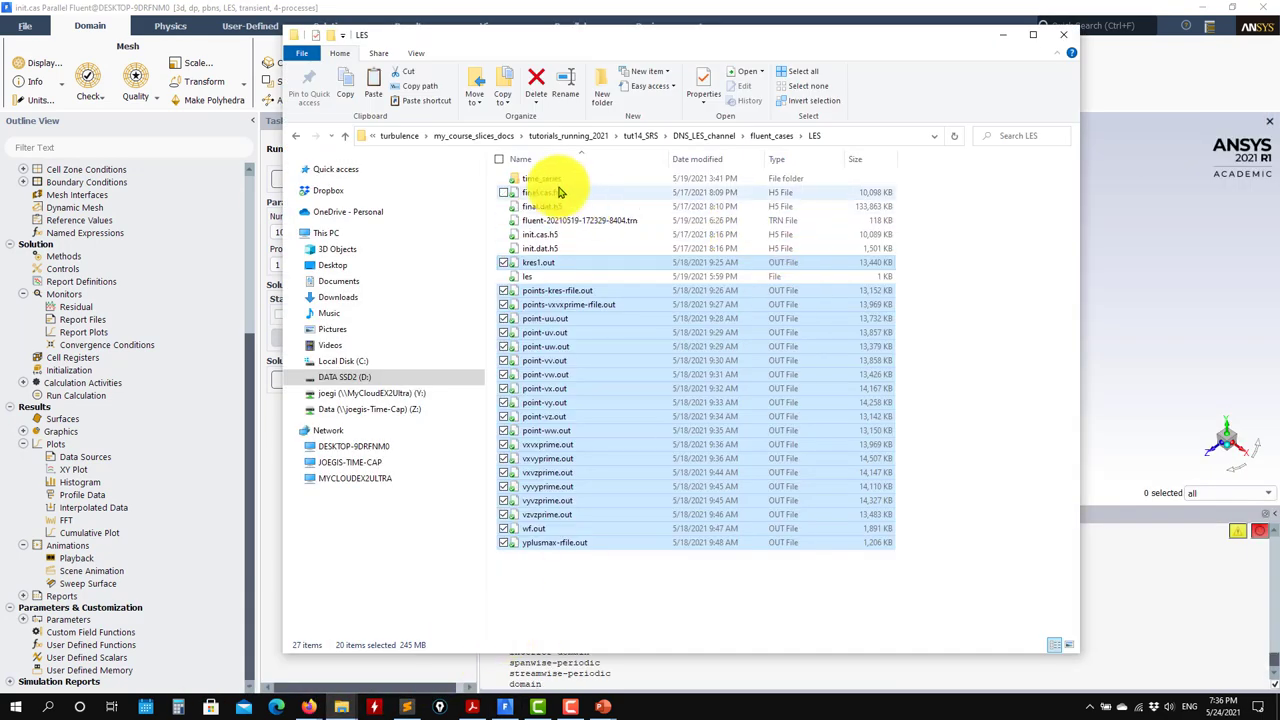
pyautogui.doubleClick(560, 180)
pyautogui.moveTo(805, 490); pyautogui.dragTo(545, 177)
# Paste the .out files into the LES folder, replacing existing copies, and return to Fluent.
pyautogui.click(344, 135)
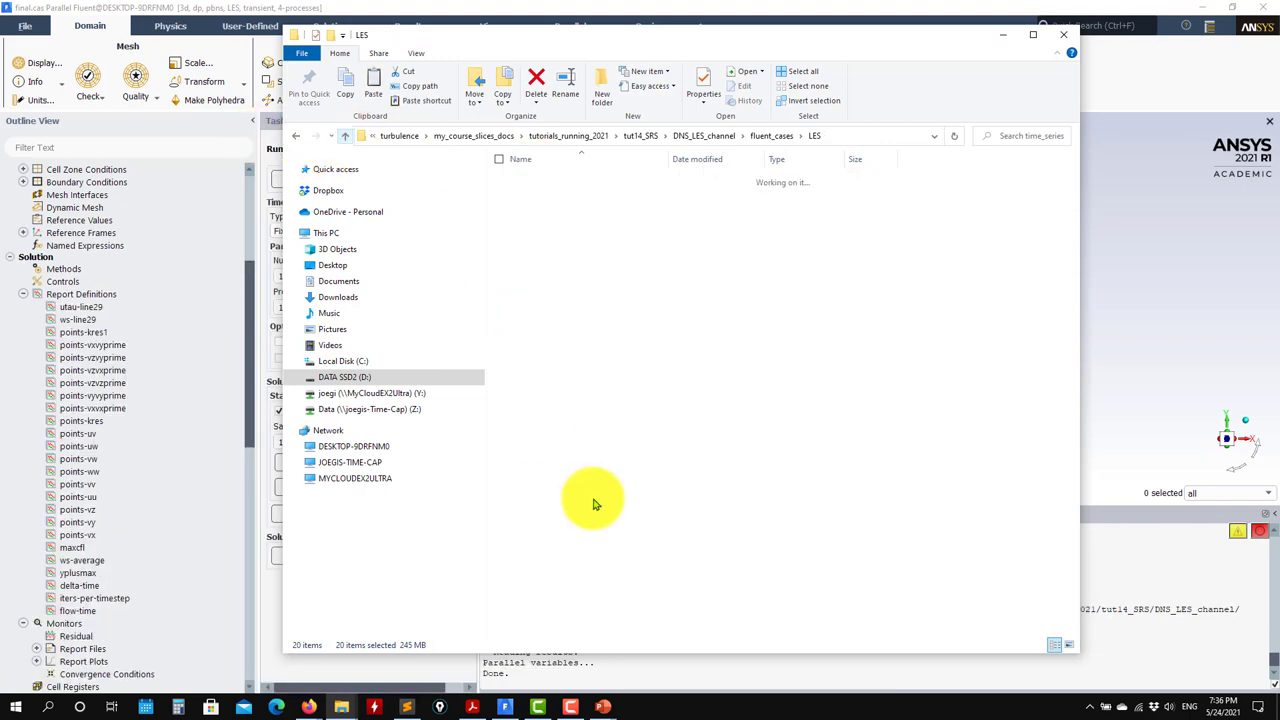
pyautogui.click(560, 542)
pyautogui.click(590, 598)
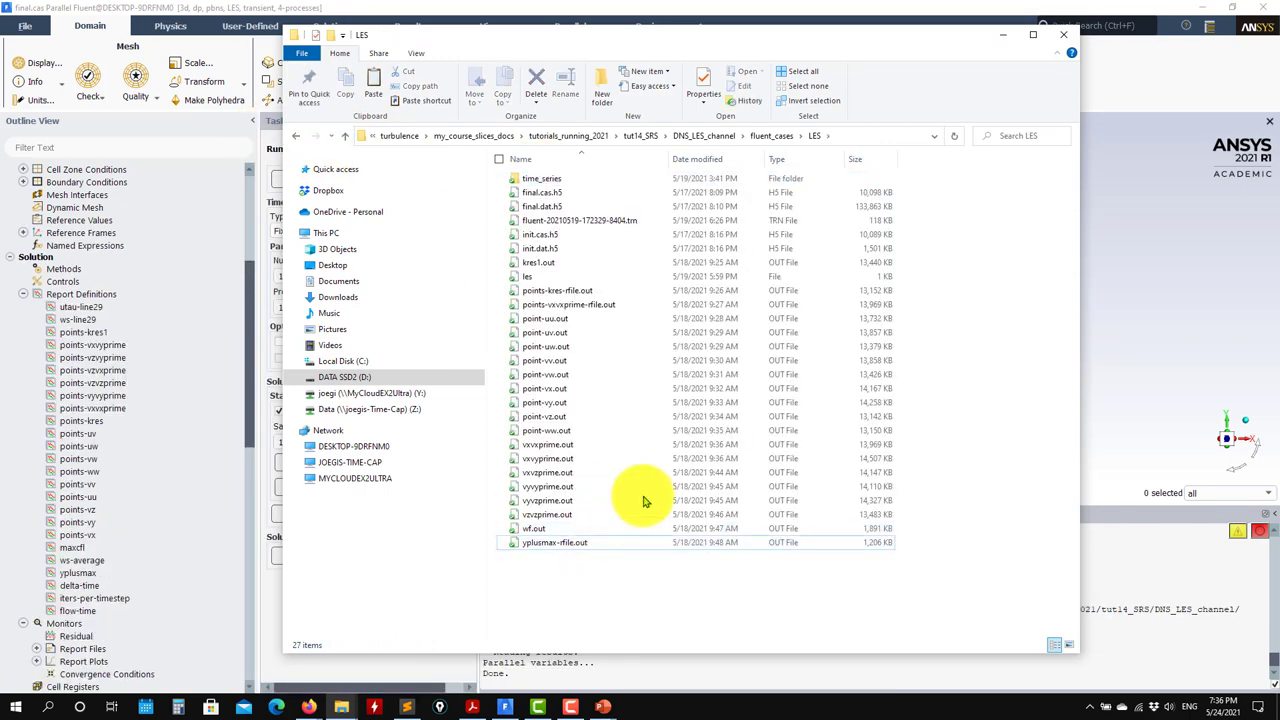
pyautogui.hotkey('ctrl', 'v')
pyautogui.click(630, 249)
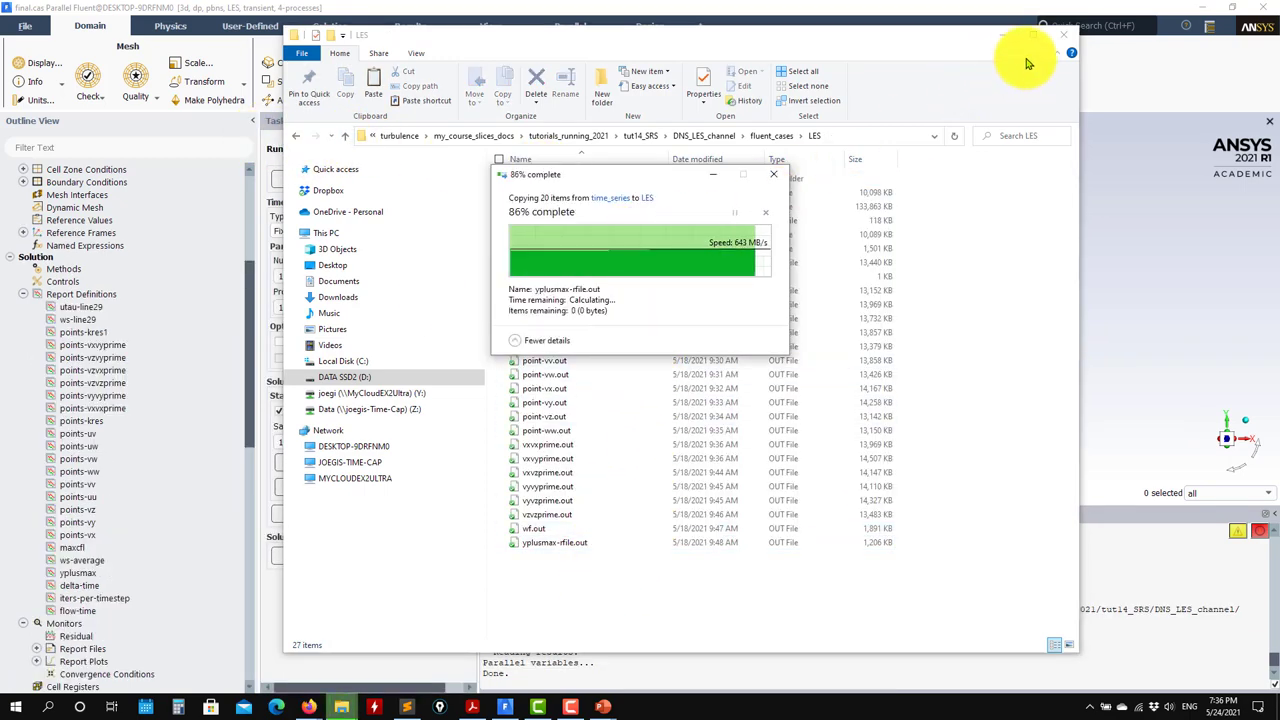
pyautogui.click(1004, 34)
pyautogui.scroll(-5, 147, 518)
pyautogui.scroll(-13, 147, 518)
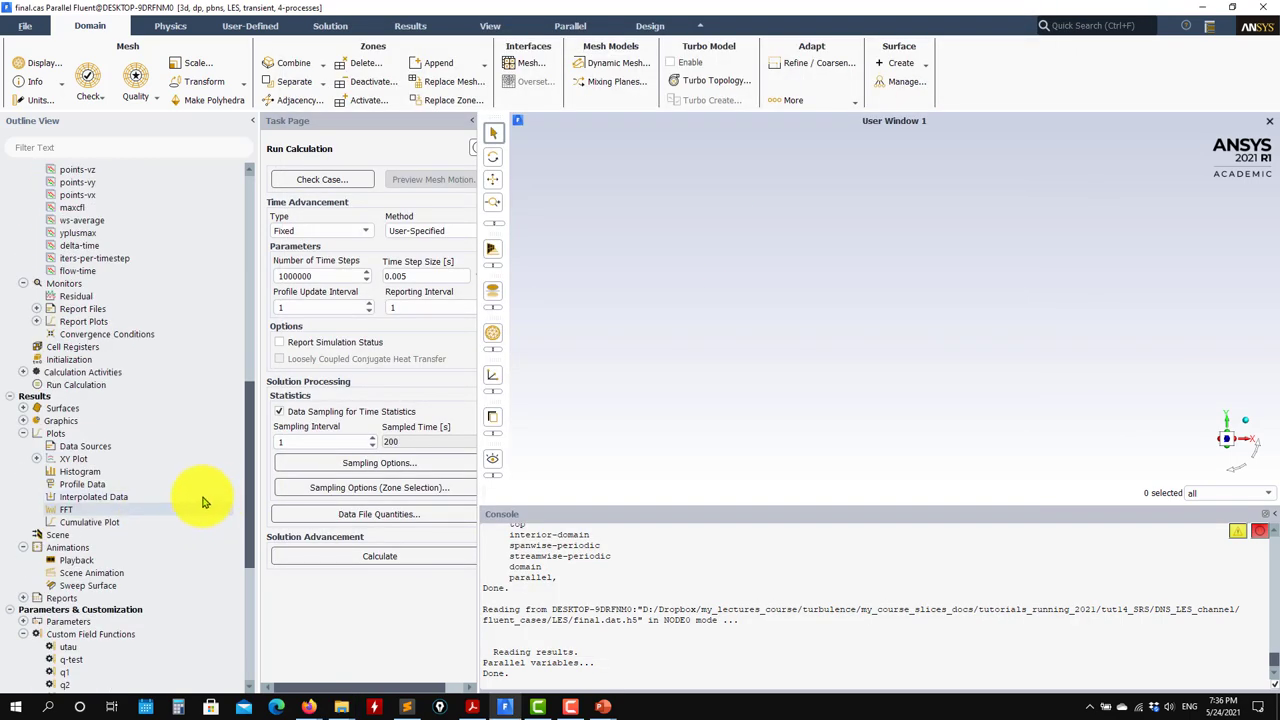
# Display contour-1 as Velocity Magnitude and rotate the channel to view it.
pyautogui.scroll(9, 177, 500)
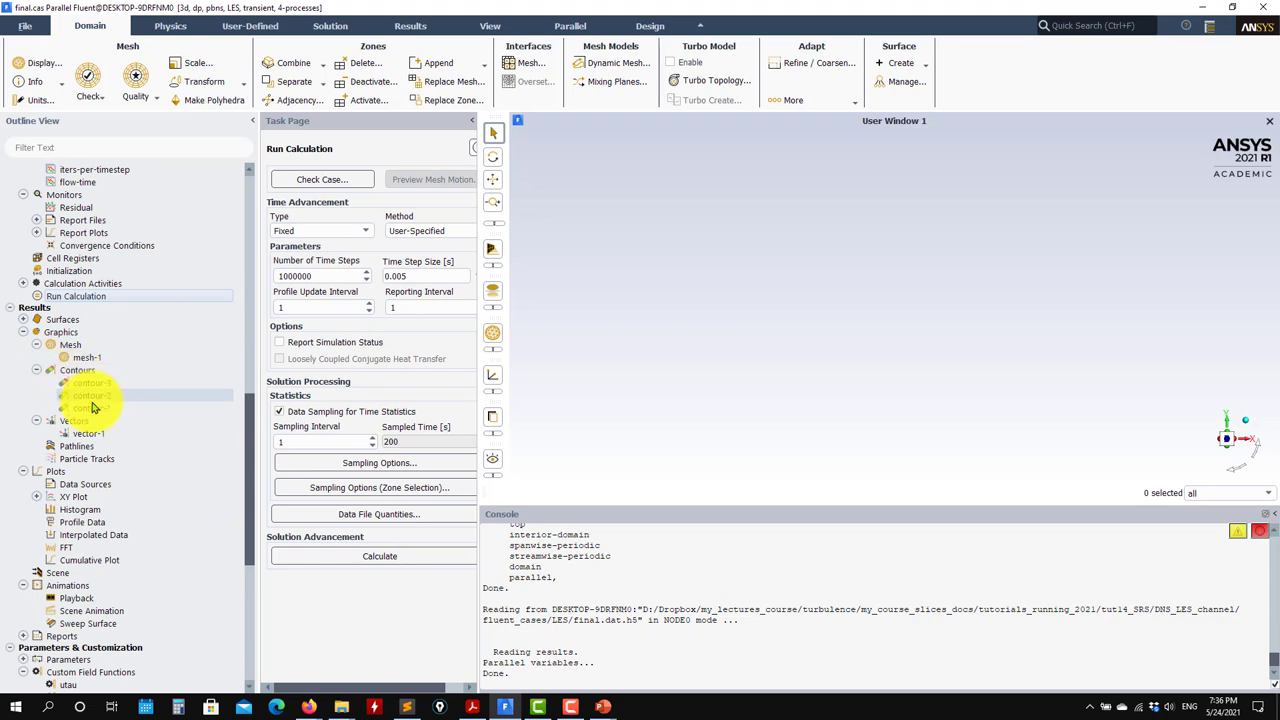
pyautogui.doubleClick(91, 408)
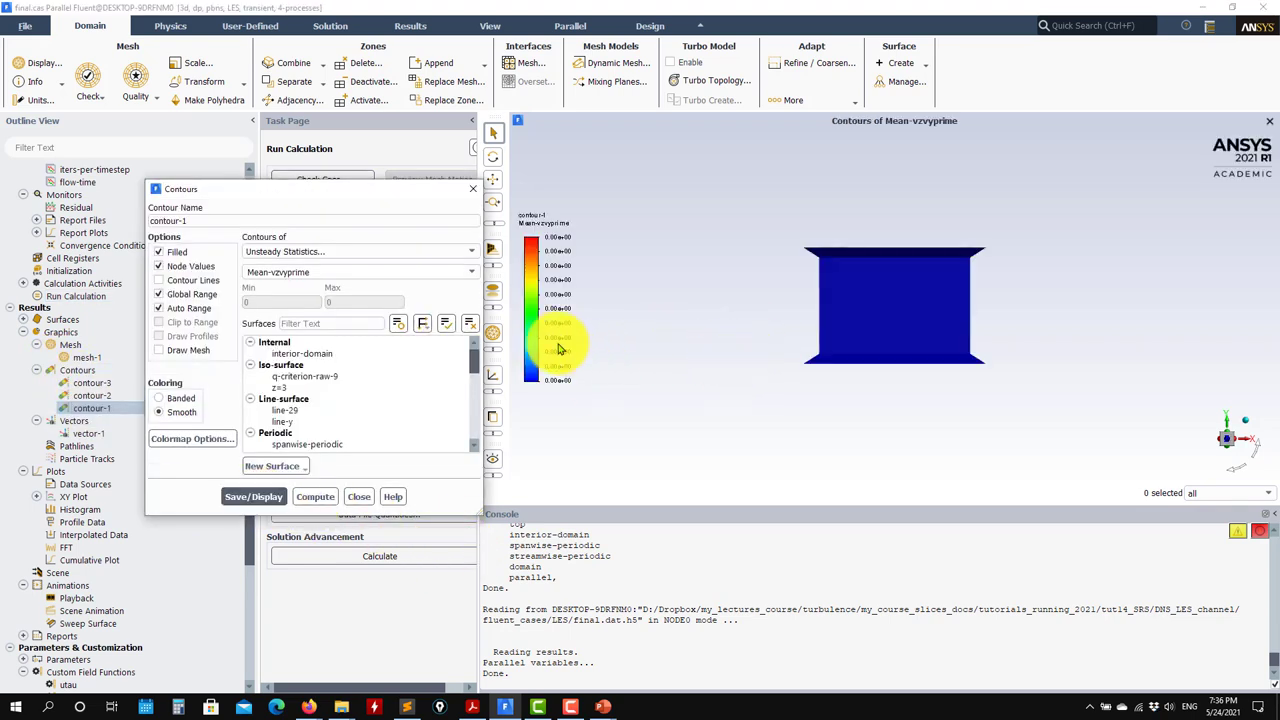
pyautogui.click(471, 252)
pyautogui.click(314, 290)
pyautogui.click(232, 490)
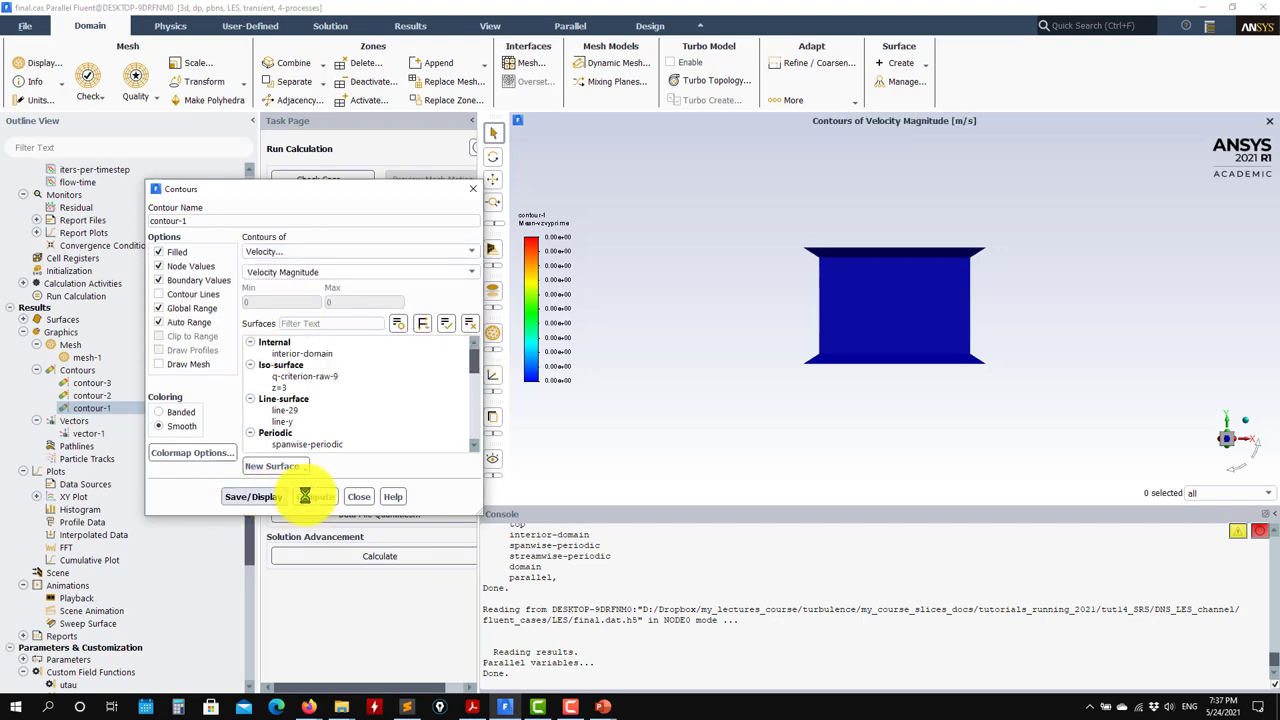
pyautogui.moveTo(800, 380); pyautogui.dragTo(955, 380)
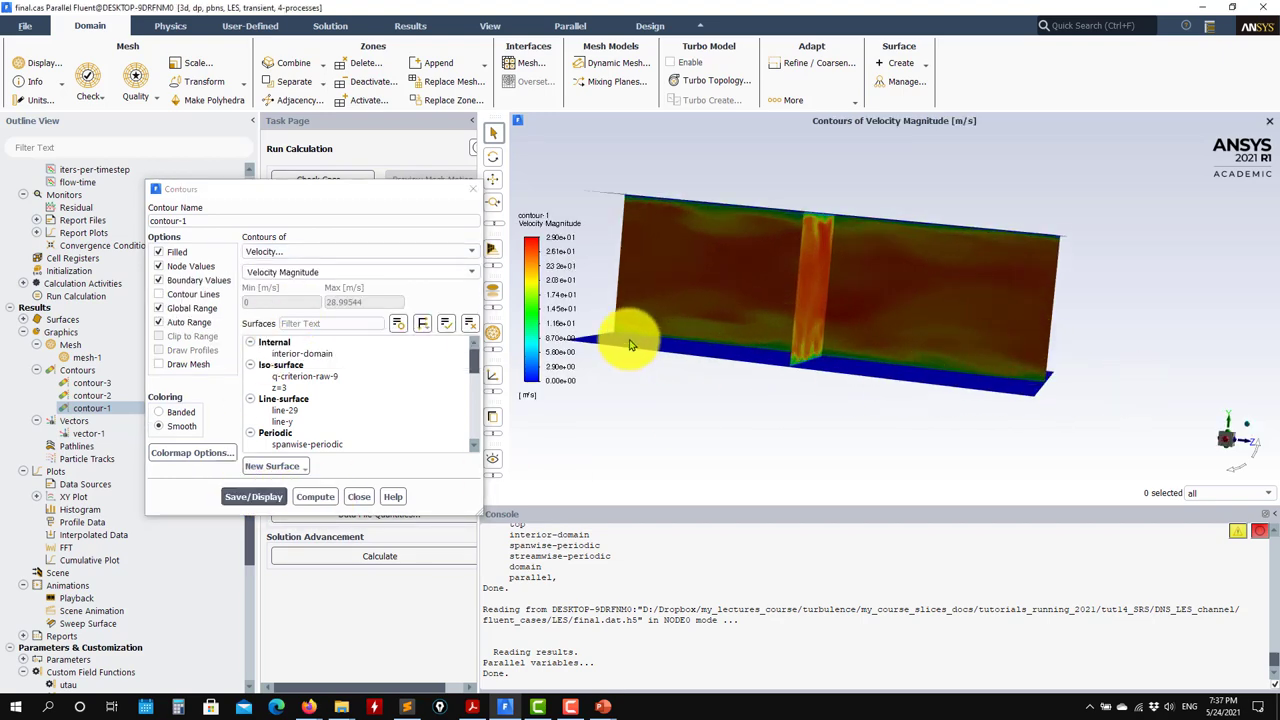
pyautogui.moveTo(343, 187); pyautogui.dragTo(722, 286)
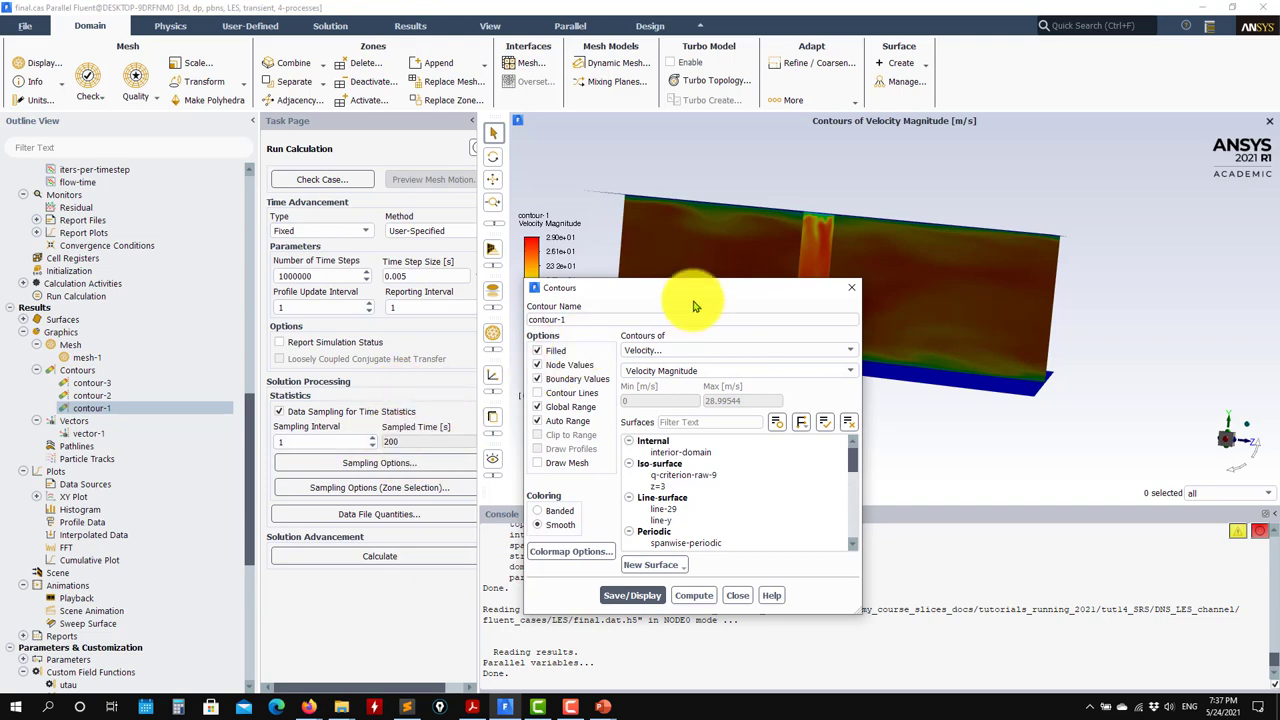
pyautogui.moveTo(720, 287); pyautogui.dragTo(306, 174)
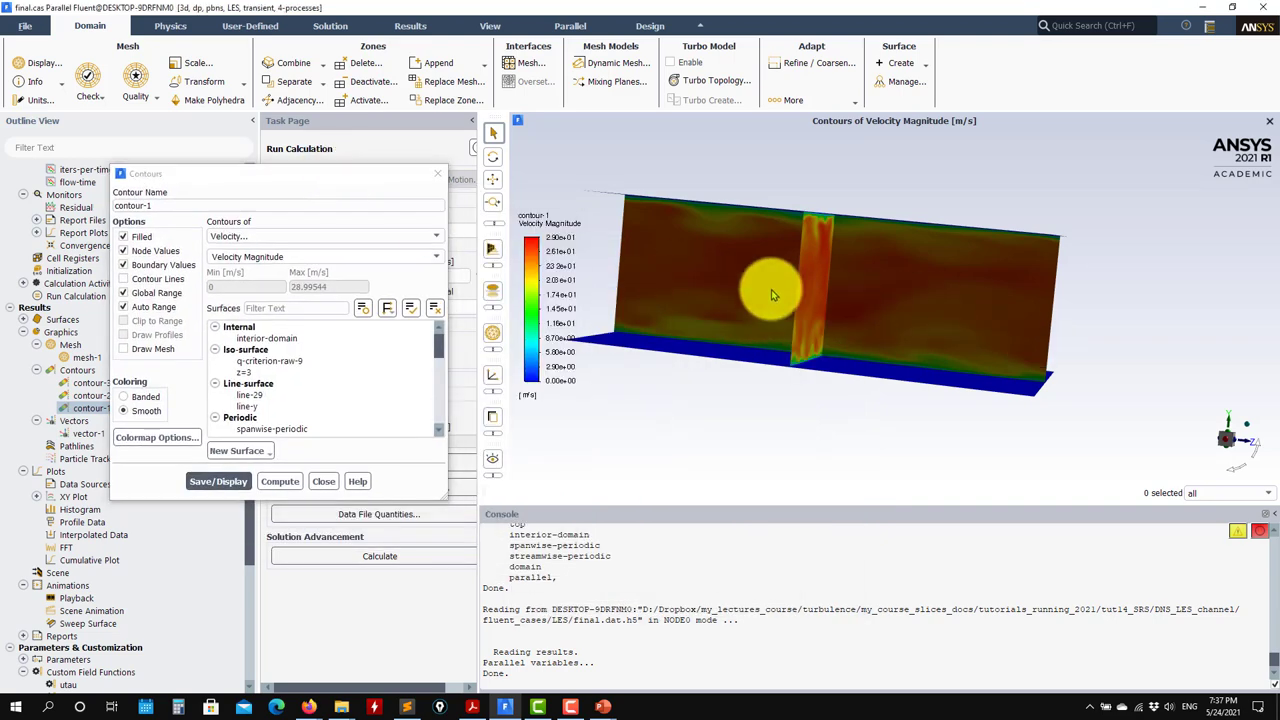
pyautogui.moveTo(766, 286); pyautogui.dragTo(561, 287)
# Show Unsteady Statistics contours of RMSE-kres, then Mean-vx-prime.
pyautogui.click(421, 236)
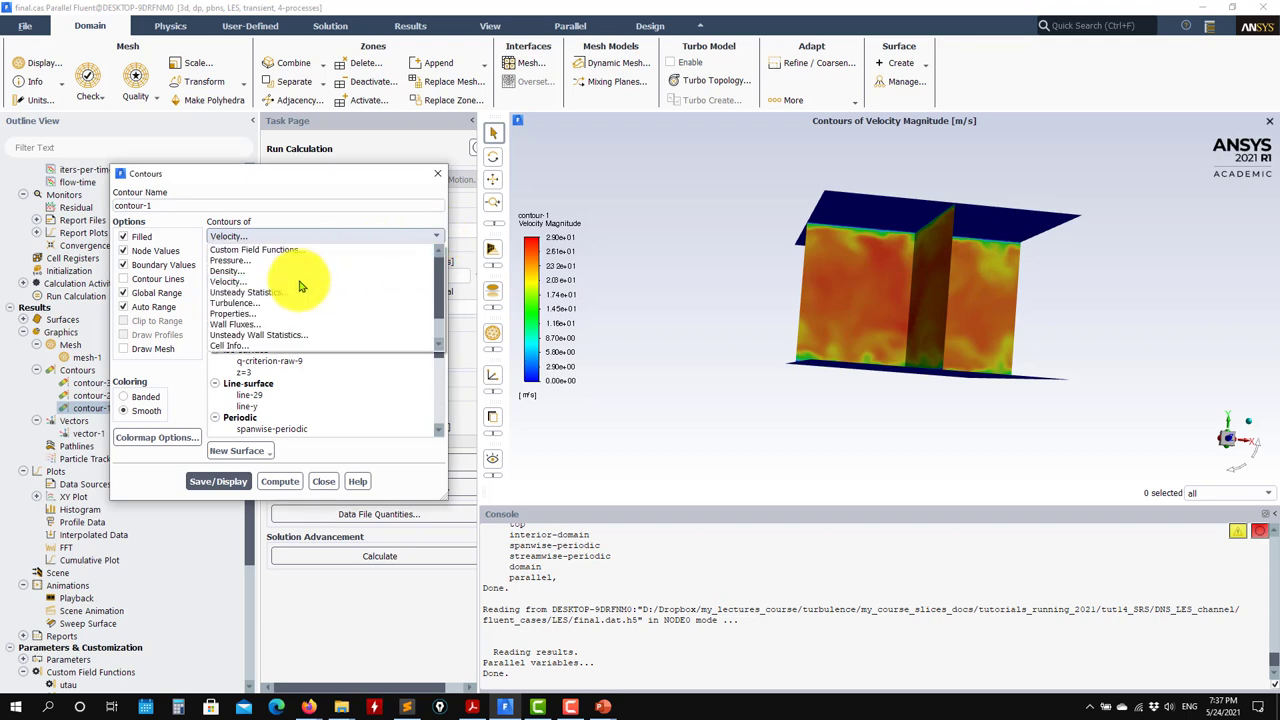
pyautogui.click(294, 292)
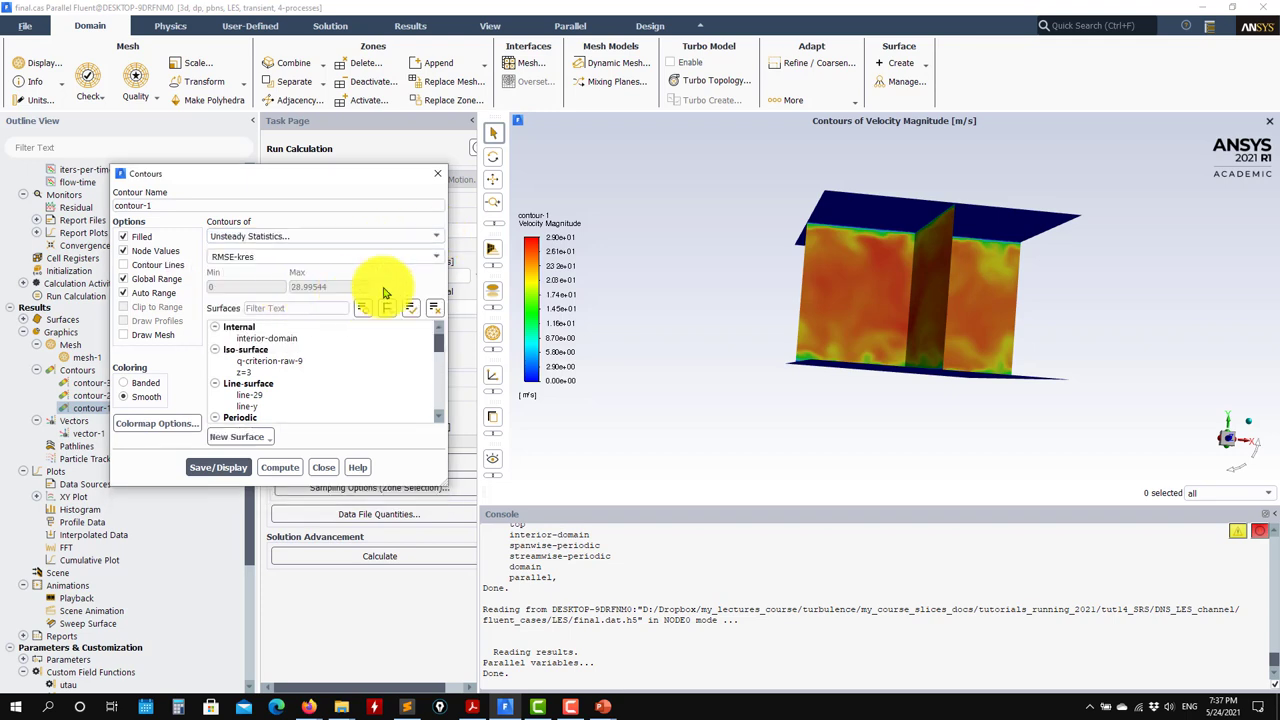
pyautogui.click(218, 467)
pyautogui.click(435, 257)
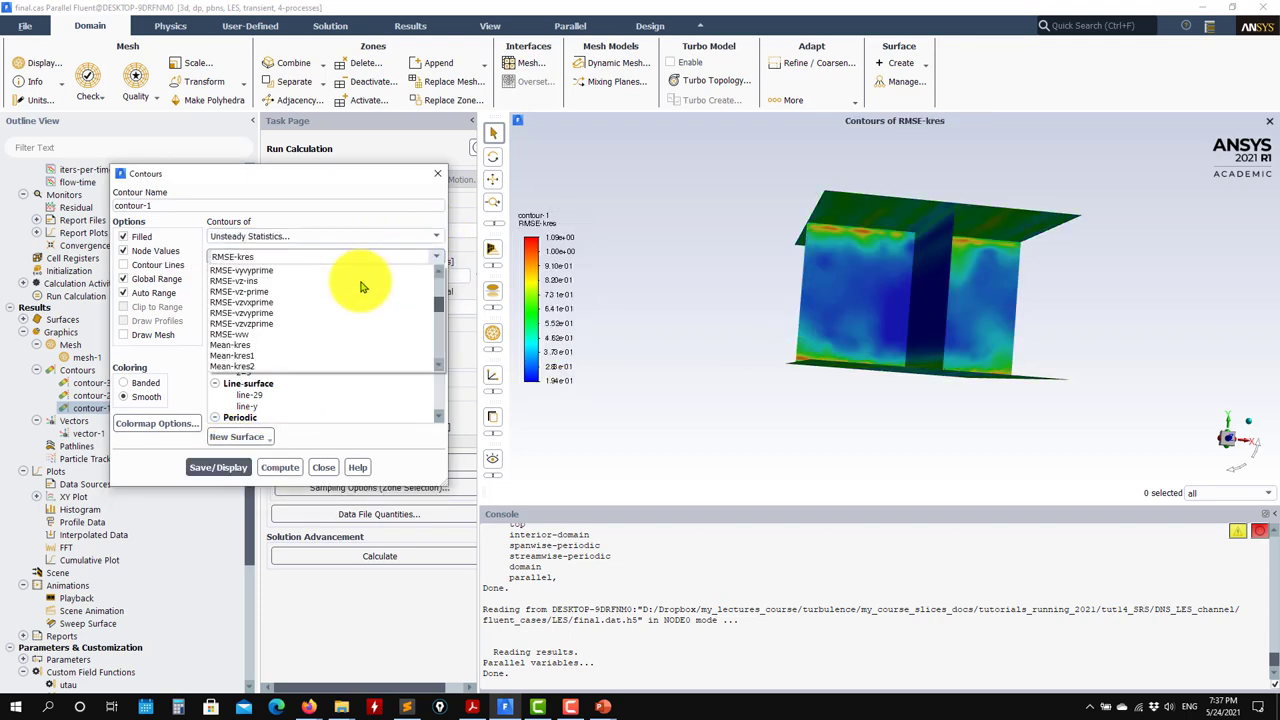
pyautogui.scroll(1, 330, 295)
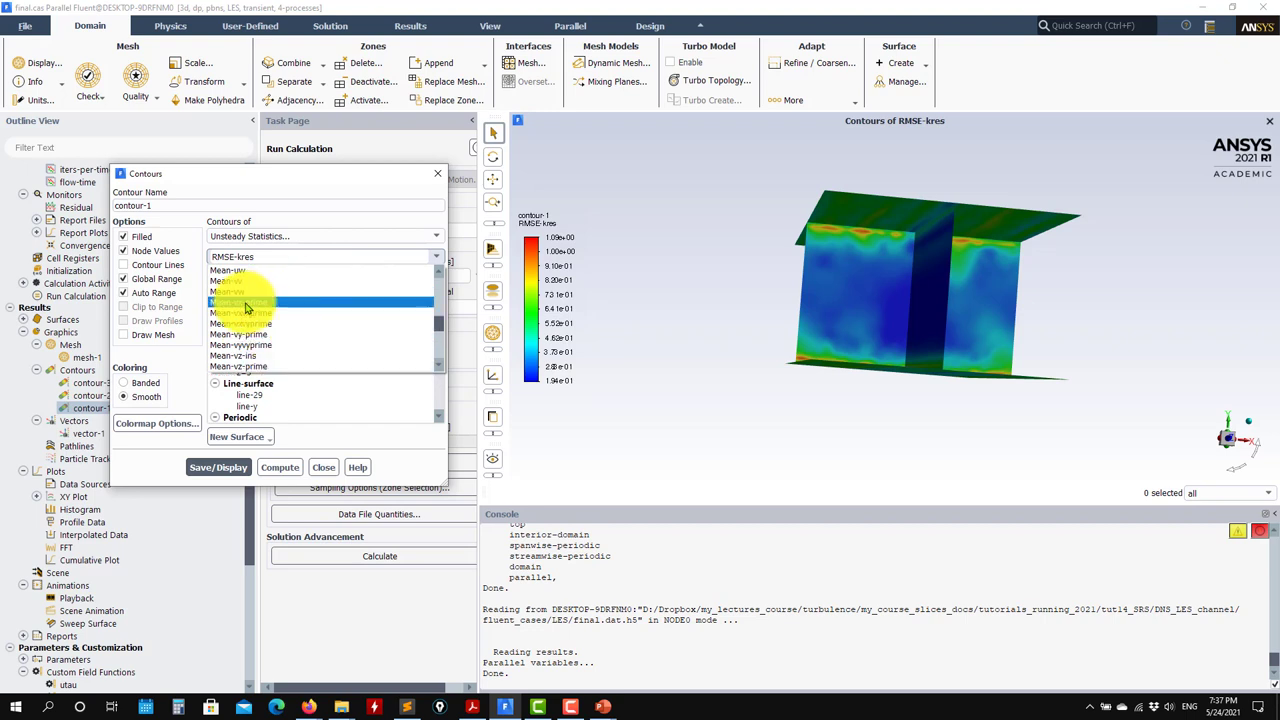
pyautogui.click(245, 295)
pyautogui.click(218, 467)
pyautogui.moveTo(848, 302); pyautogui.dragTo(422, 272)
# Switch the statistics contours to Mean-vxvxprime, then RMSE X Velocity.
pyautogui.click(430, 259)
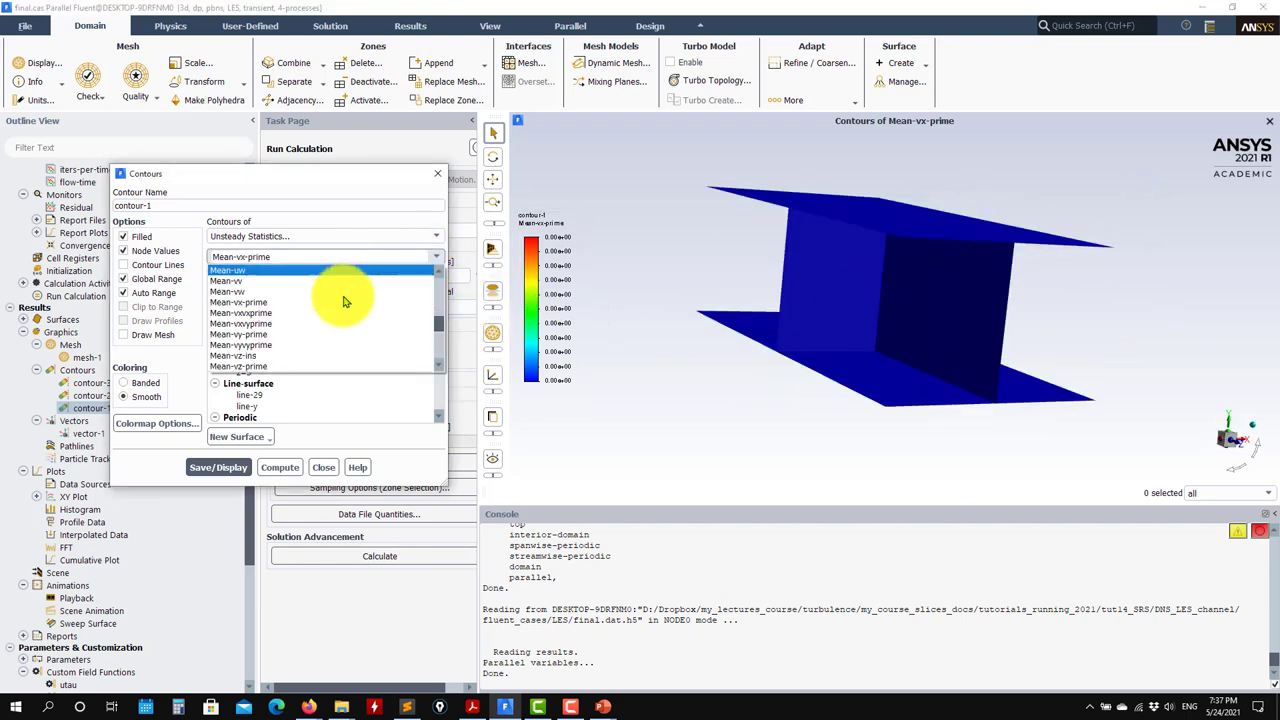
pyautogui.click(265, 318)
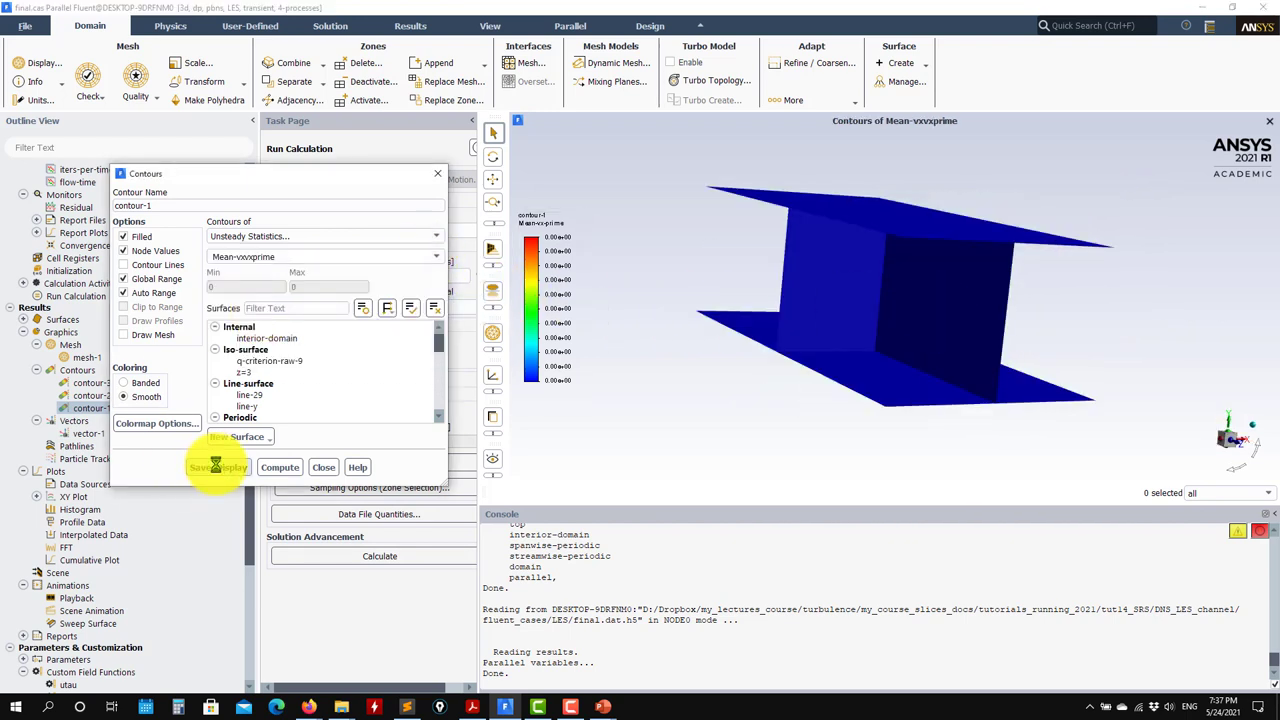
pyautogui.click(430, 257)
pyautogui.scroll(-5, 334, 309)
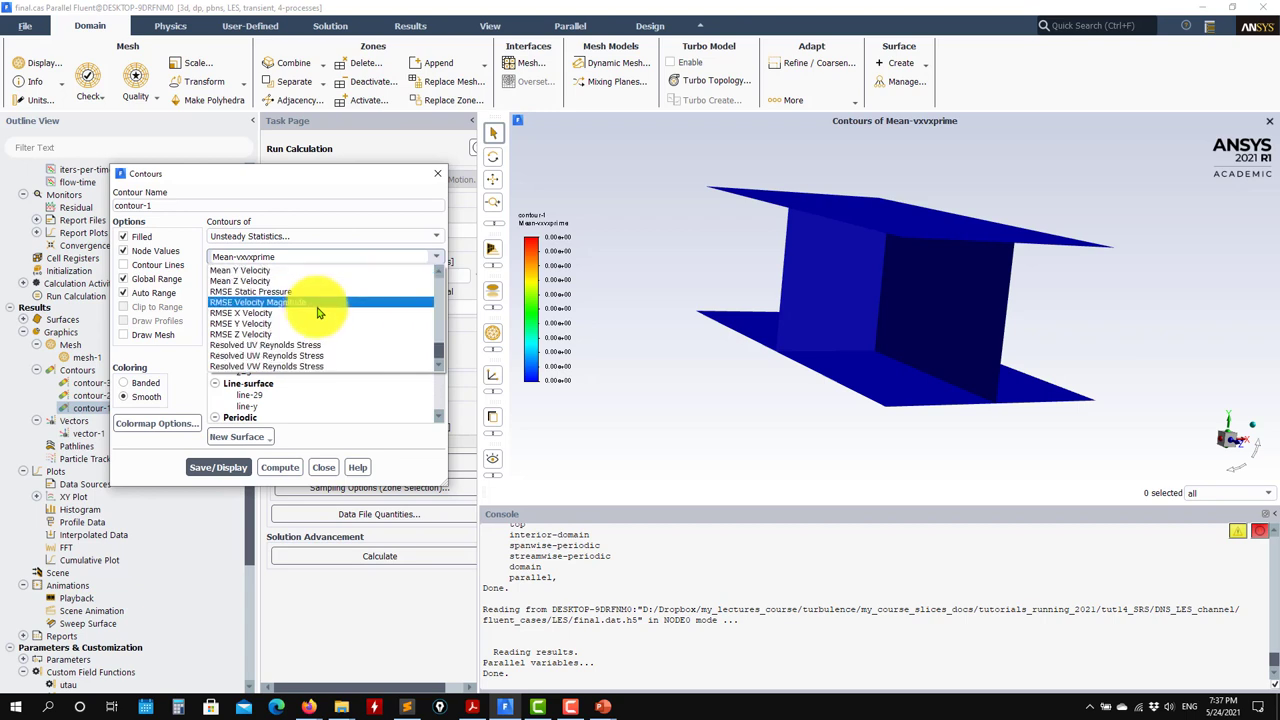
pyautogui.click(245, 313)
pyautogui.click(227, 467)
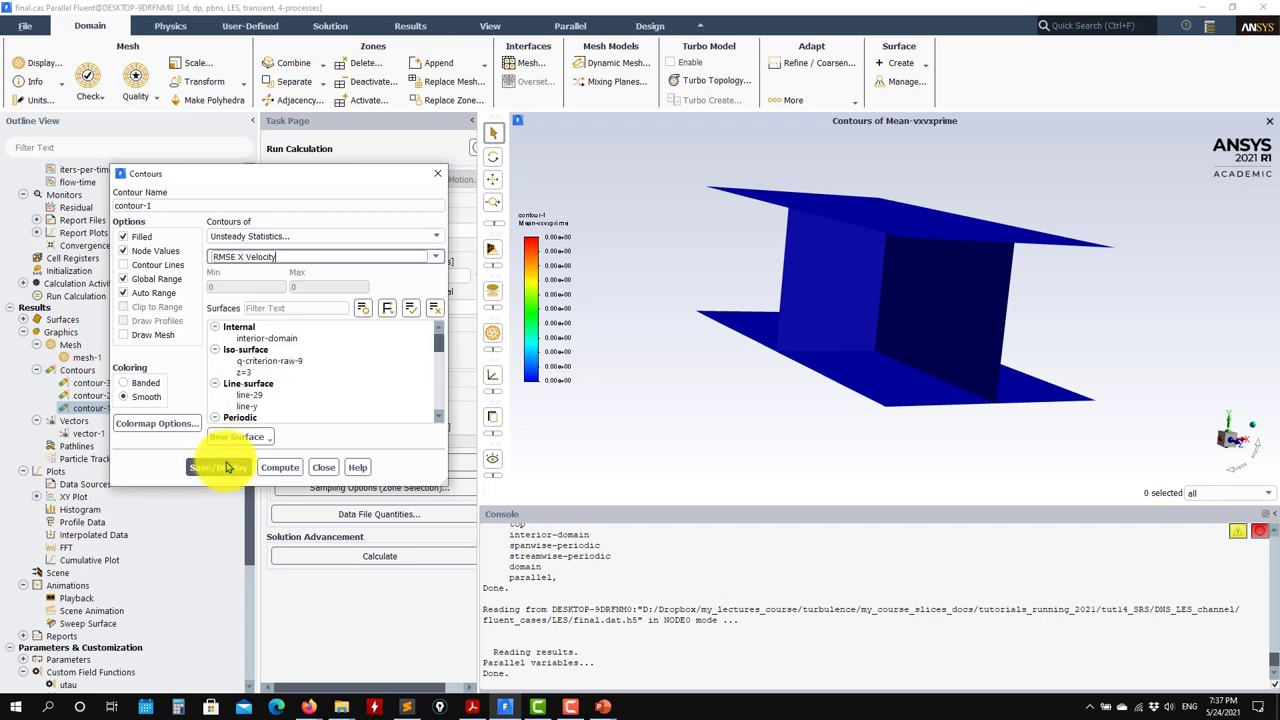
pyautogui.moveTo(871, 314); pyautogui.dragTo(700, 295)
# Plot Mean Y Velocity contours, then Mean X Velocity contours.
pyautogui.click(435, 258)
pyautogui.scroll(5, 314, 286)
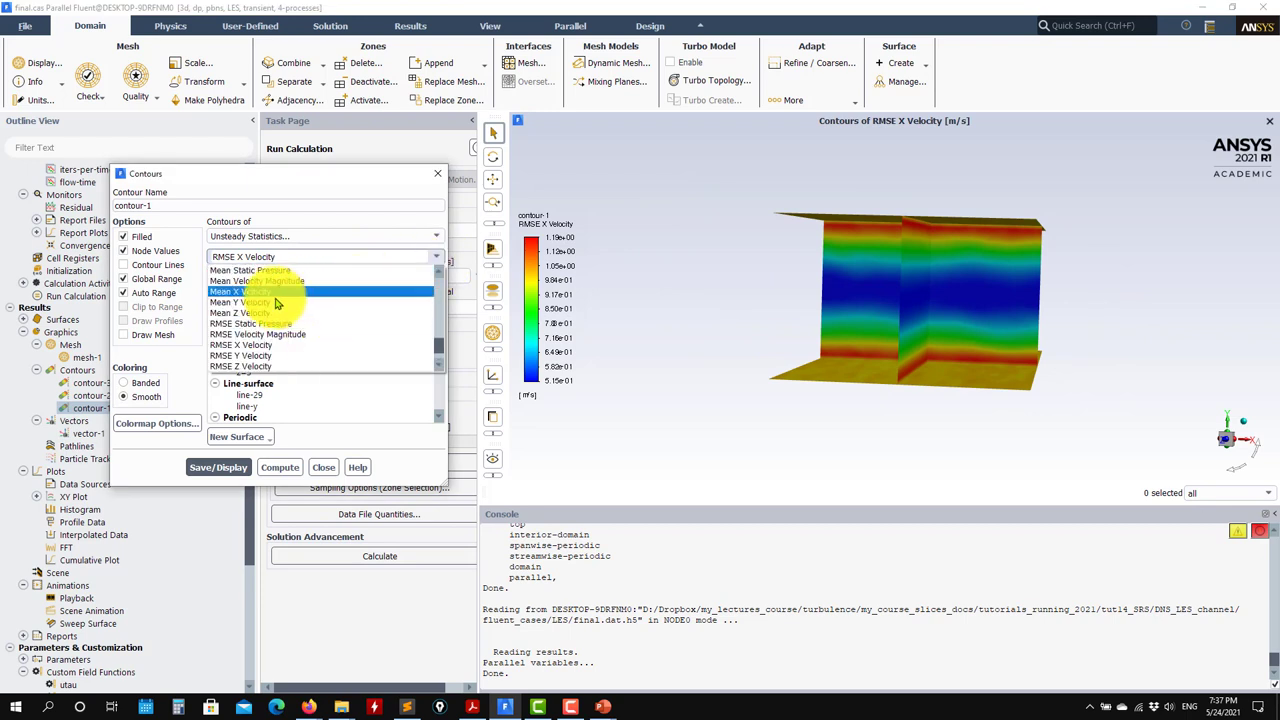
pyautogui.click(277, 295)
pyautogui.click(218, 467)
pyautogui.click(908, 371)
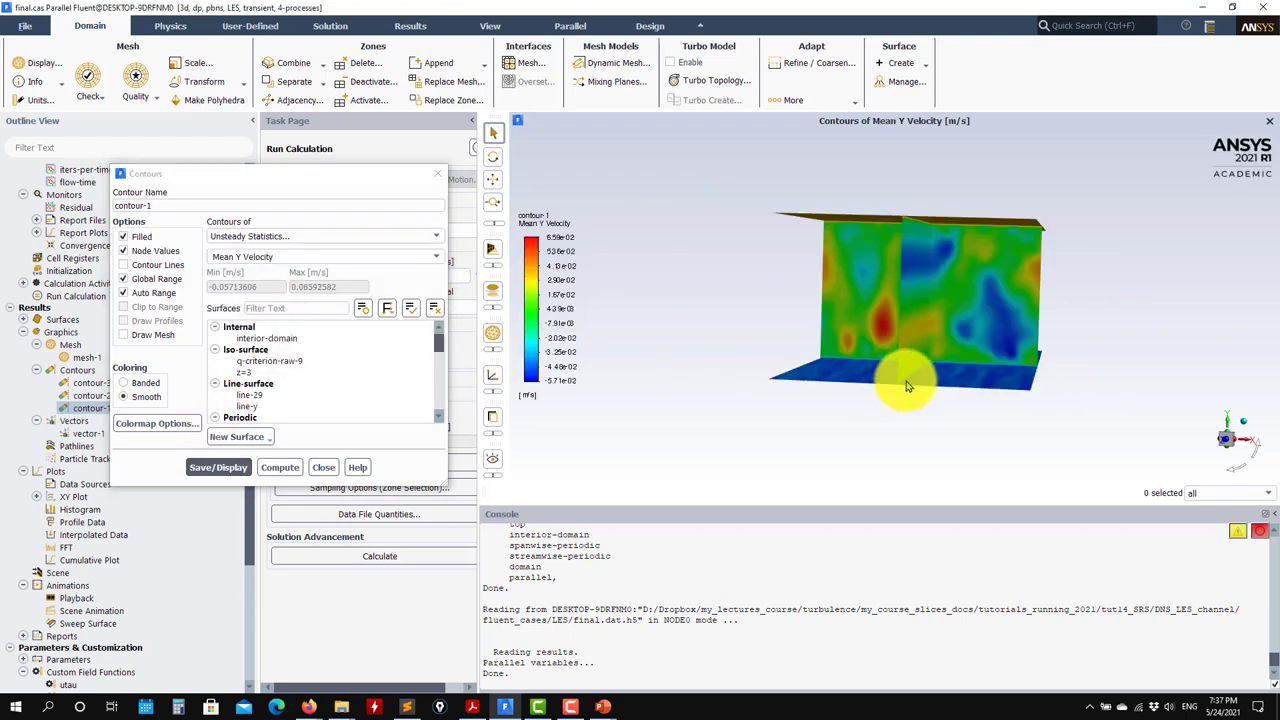
pyautogui.click(410, 261)
pyautogui.click(274, 288)
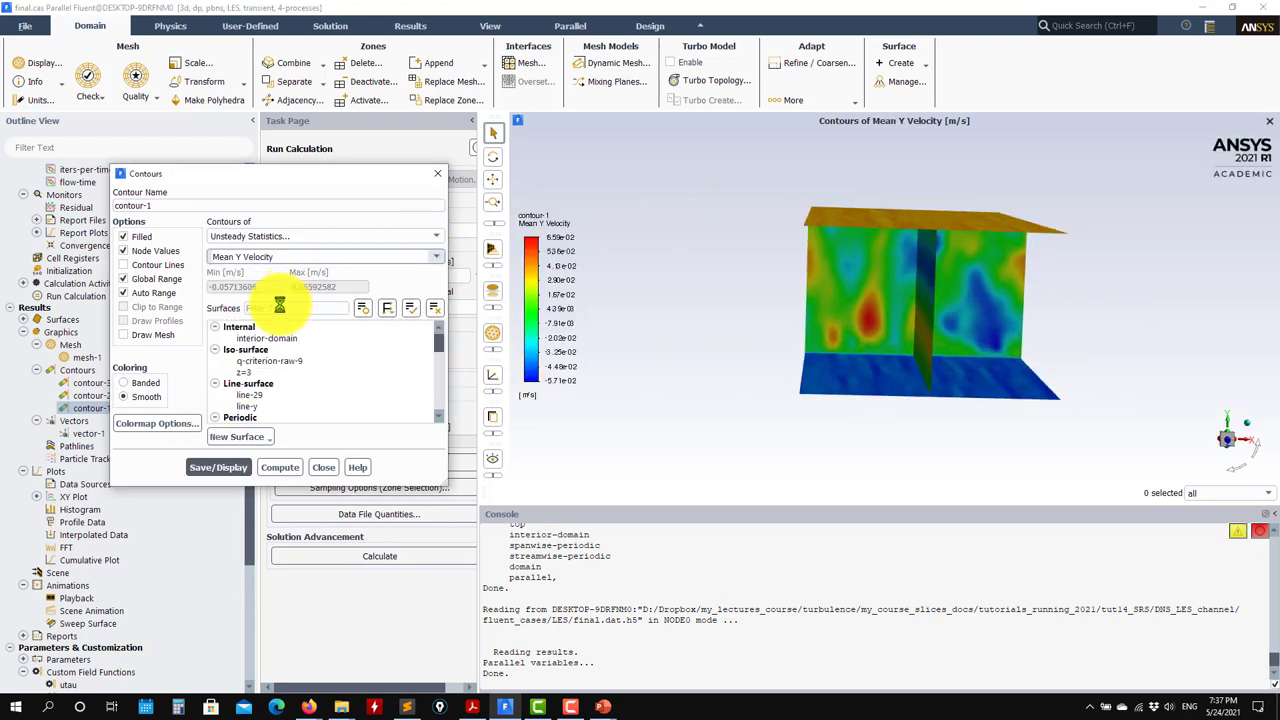
pyautogui.click(224, 470)
pyautogui.moveTo(757, 351); pyautogui.dragTo(723, 320)
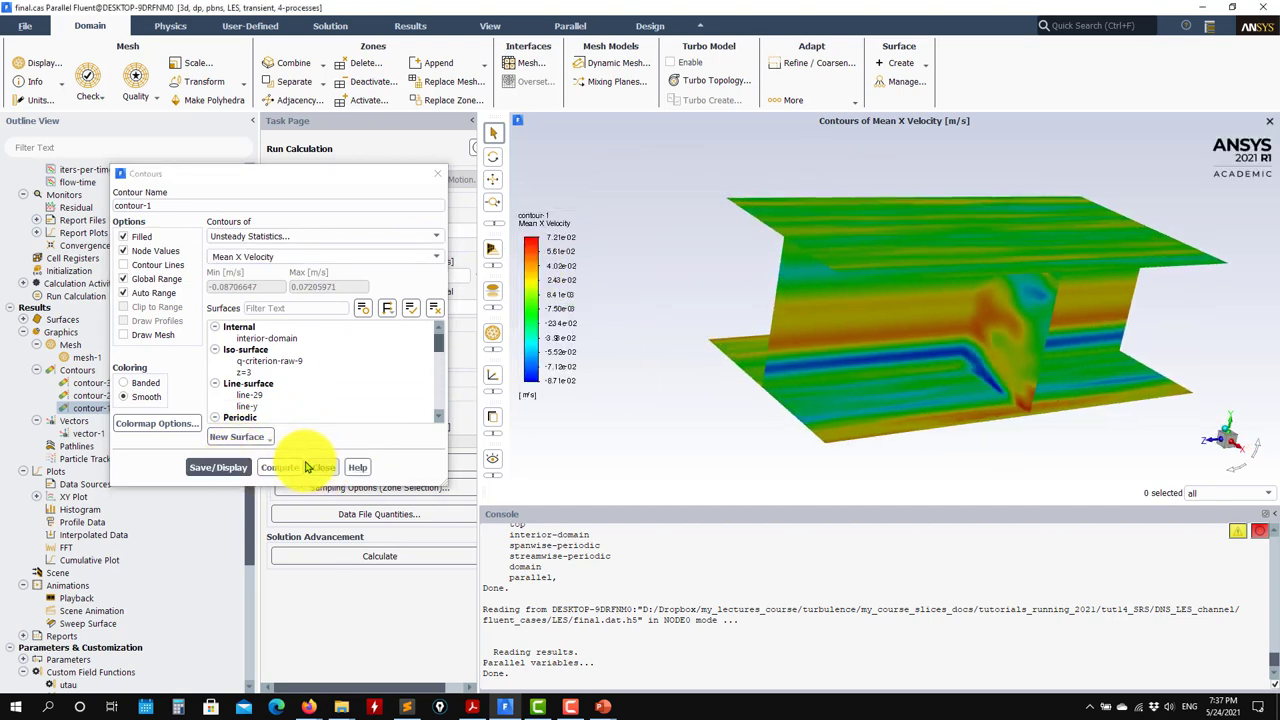
# Return contour-1 to Velocity Magnitude and adjust the channel view.
pyautogui.click(430, 236)
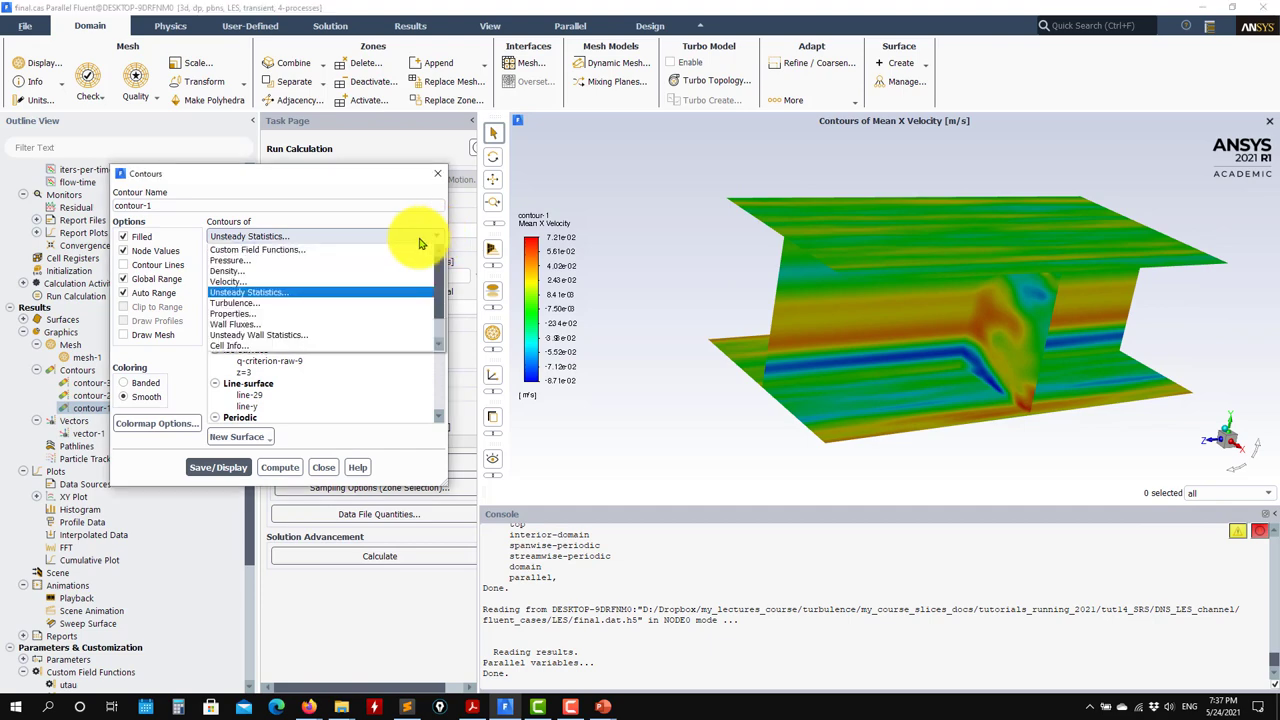
pyautogui.click(255, 287)
pyautogui.click(218, 481)
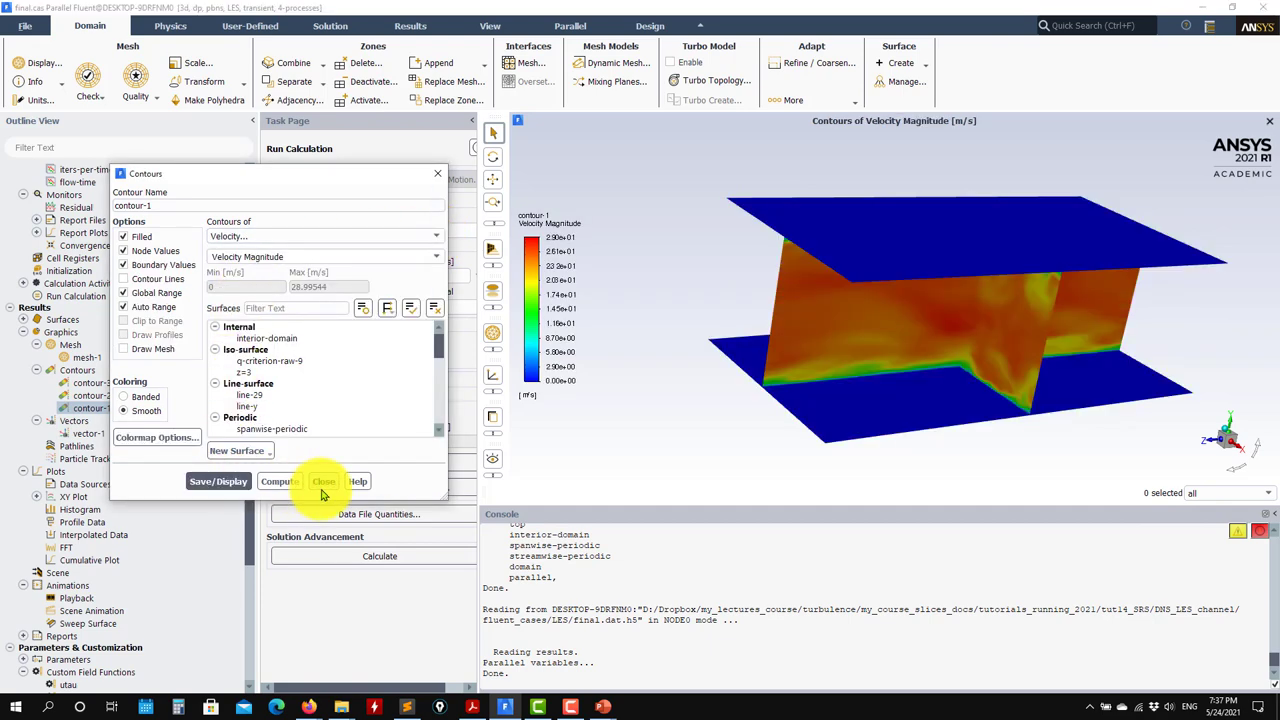
pyautogui.moveTo(775, 328); pyautogui.dragTo(760, 370)
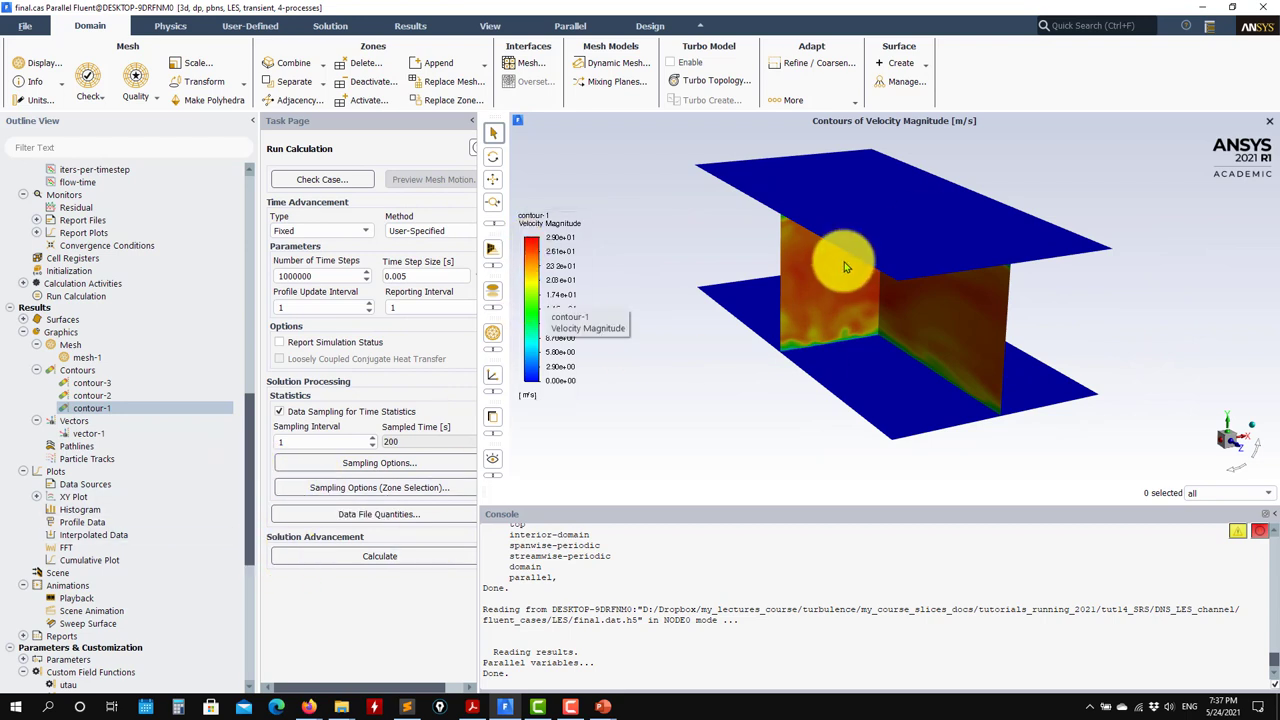
pyautogui.scroll(2, 913, 270)
pyautogui.scroll(-3, 829, 343)
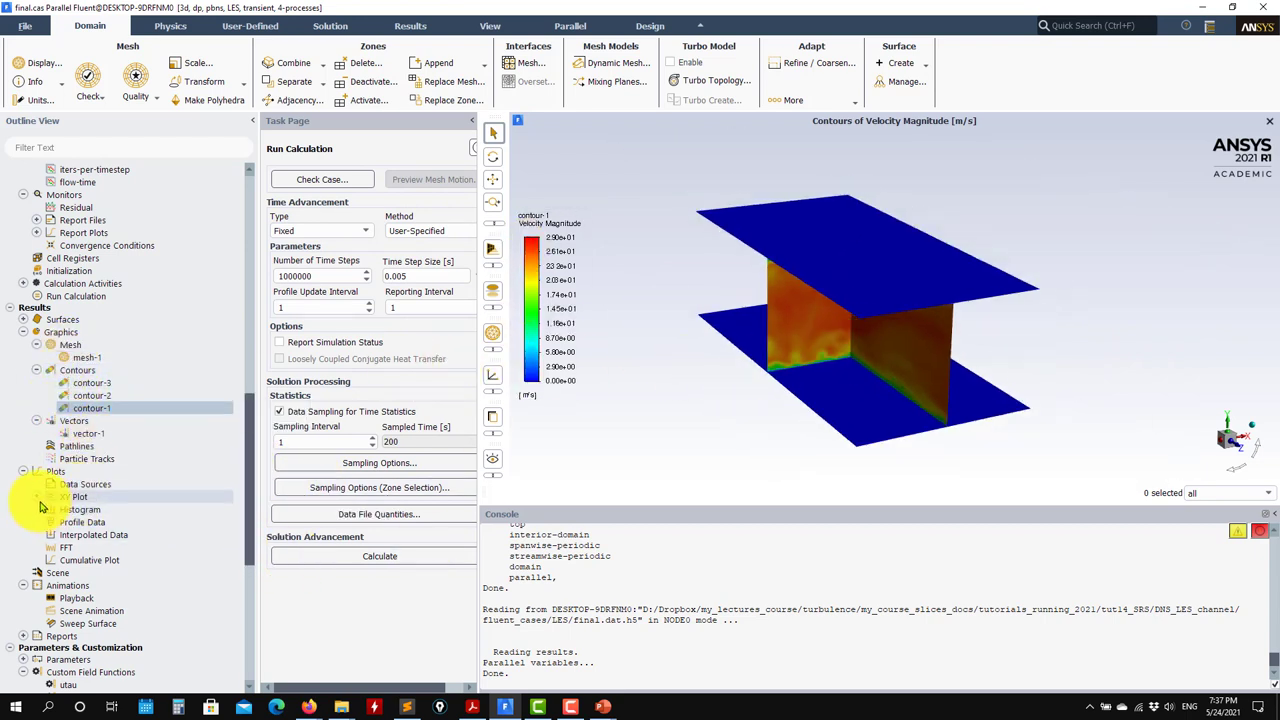
pyautogui.scroll(3, 57, 400)
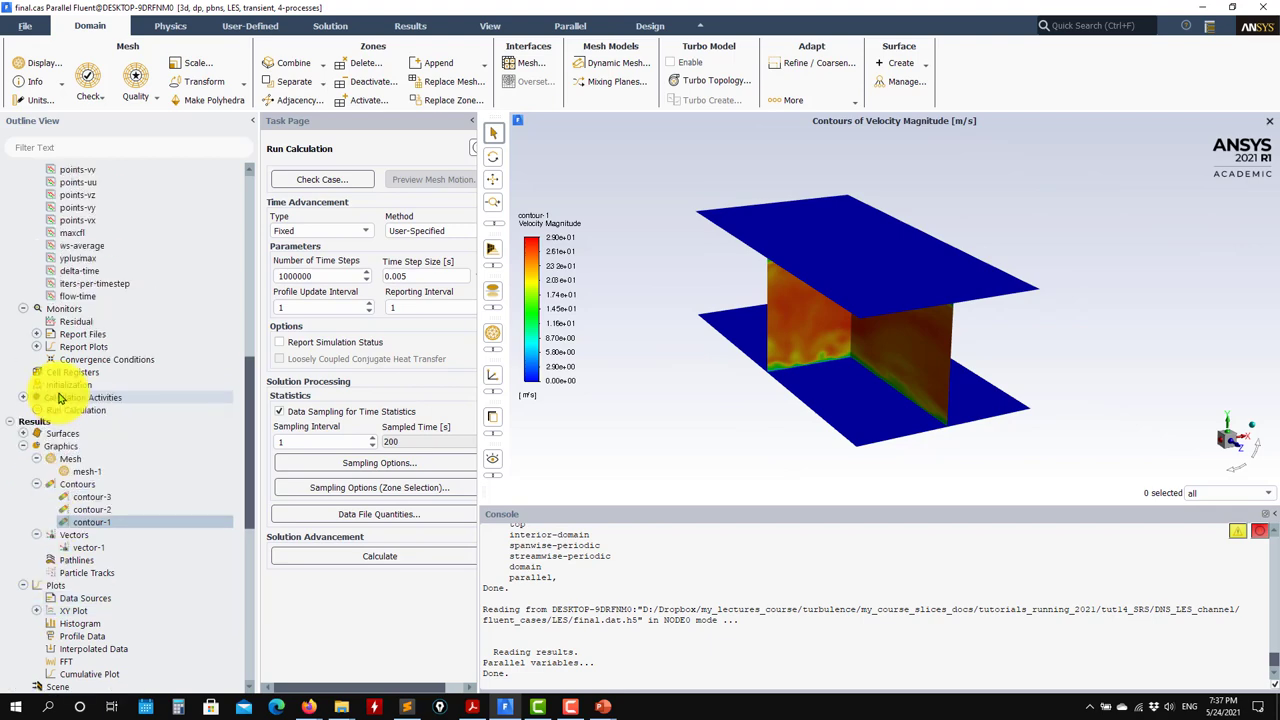
# Plot the scaled residual history from the Residual monitor settings.
pyautogui.doubleClick(80, 322)
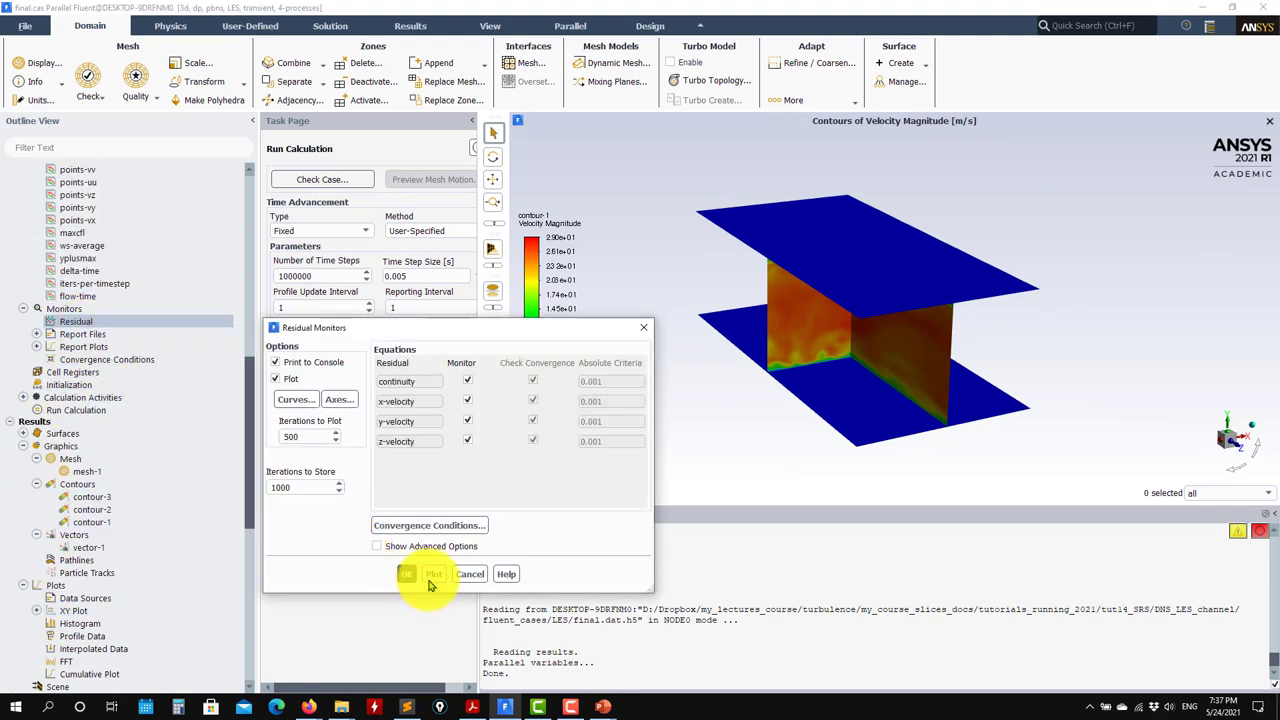
pyautogui.click(433, 575)
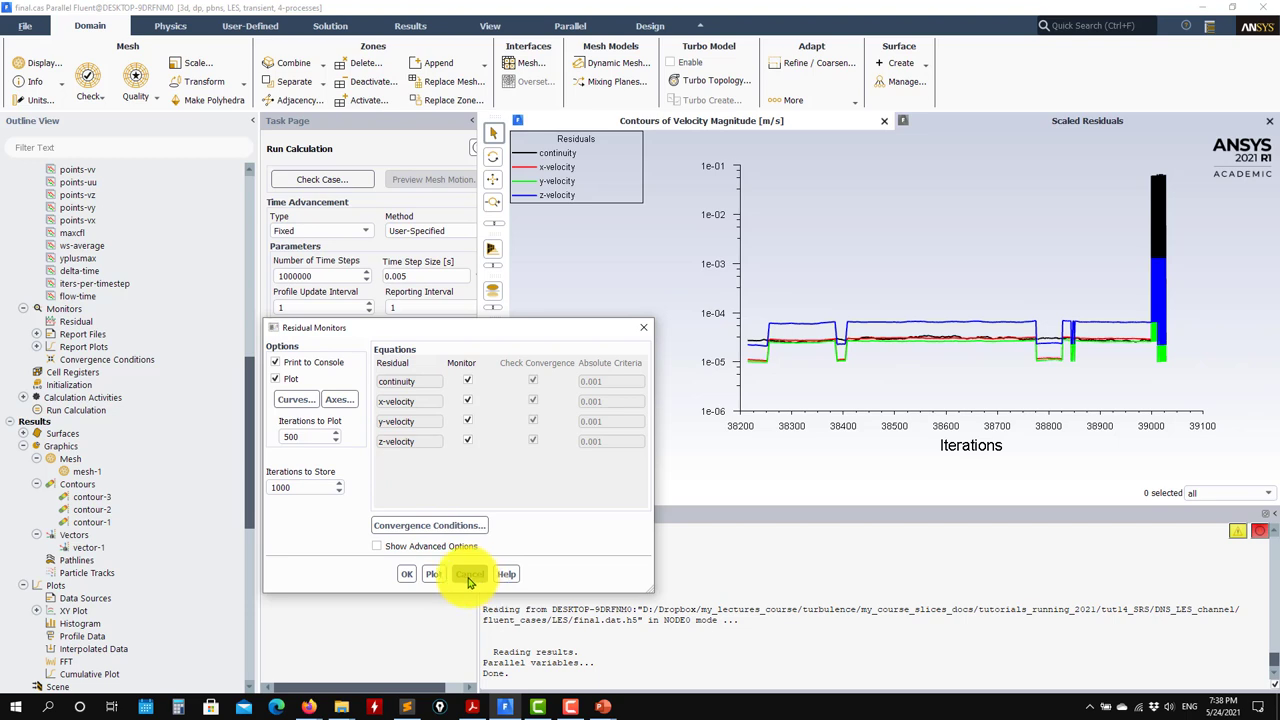
pyautogui.click(468, 578)
# Try plotting yplusmax-rplot and monitor-1-pset, dismissing the 'no data available' messages.
pyautogui.click(36, 346)
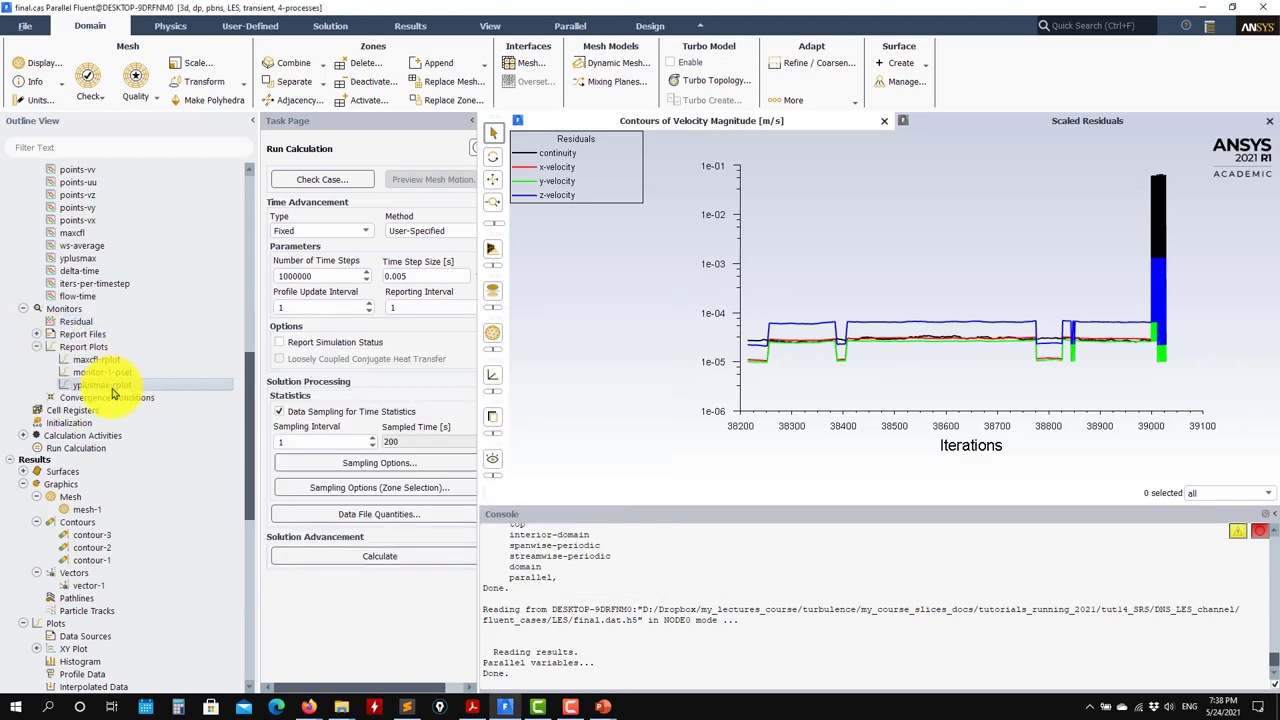
pyautogui.rightClick(104, 386)
pyautogui.click(146, 456)
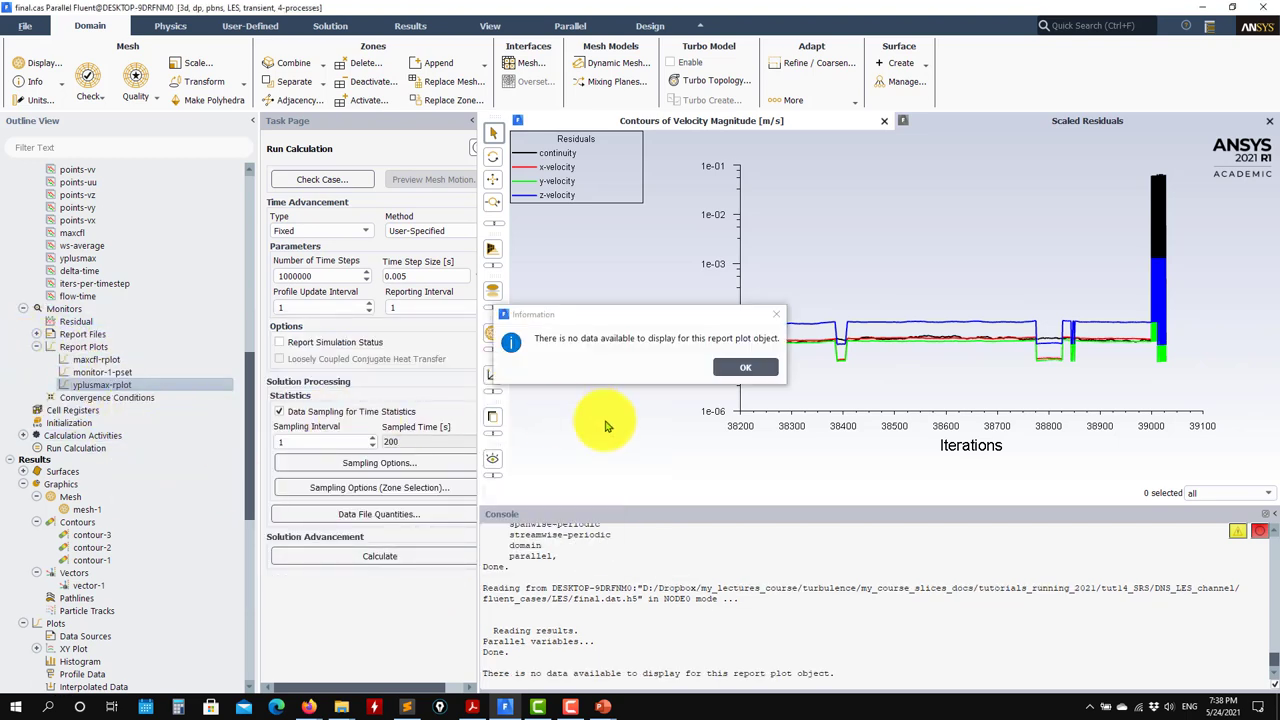
pyautogui.click(745, 368)
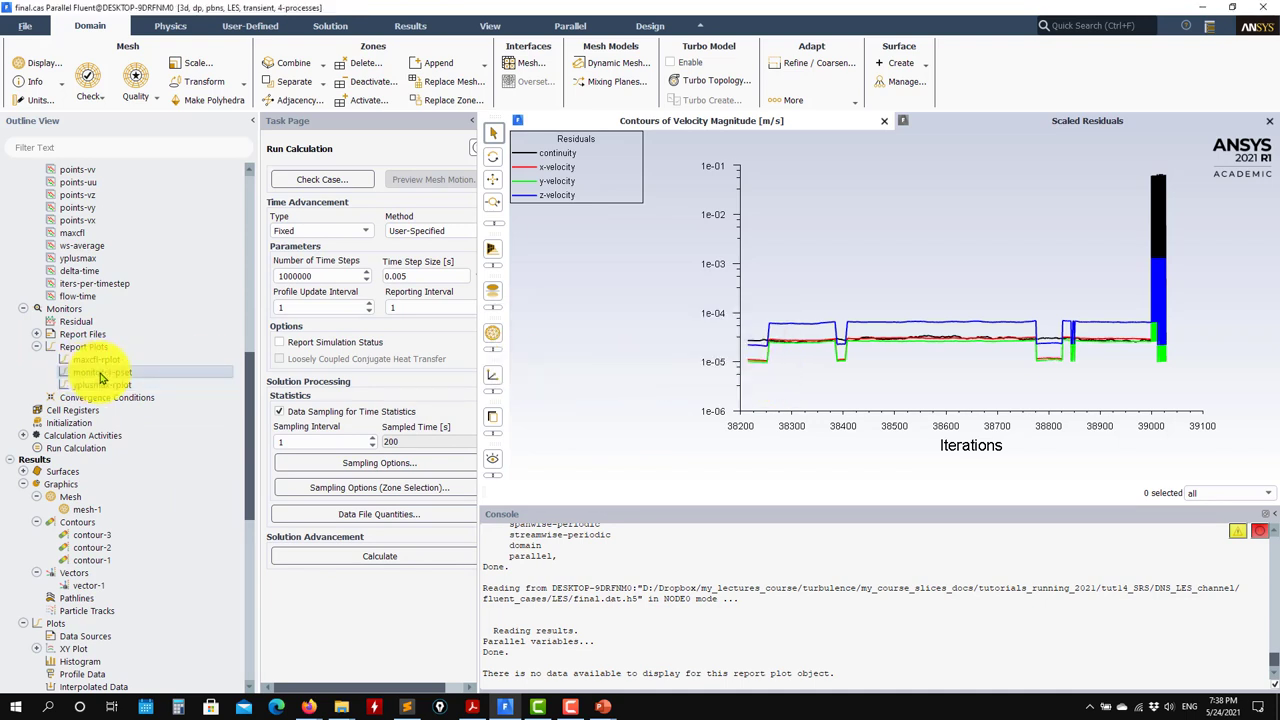
pyautogui.doubleClick(100, 377)
pyautogui.click(237, 614)
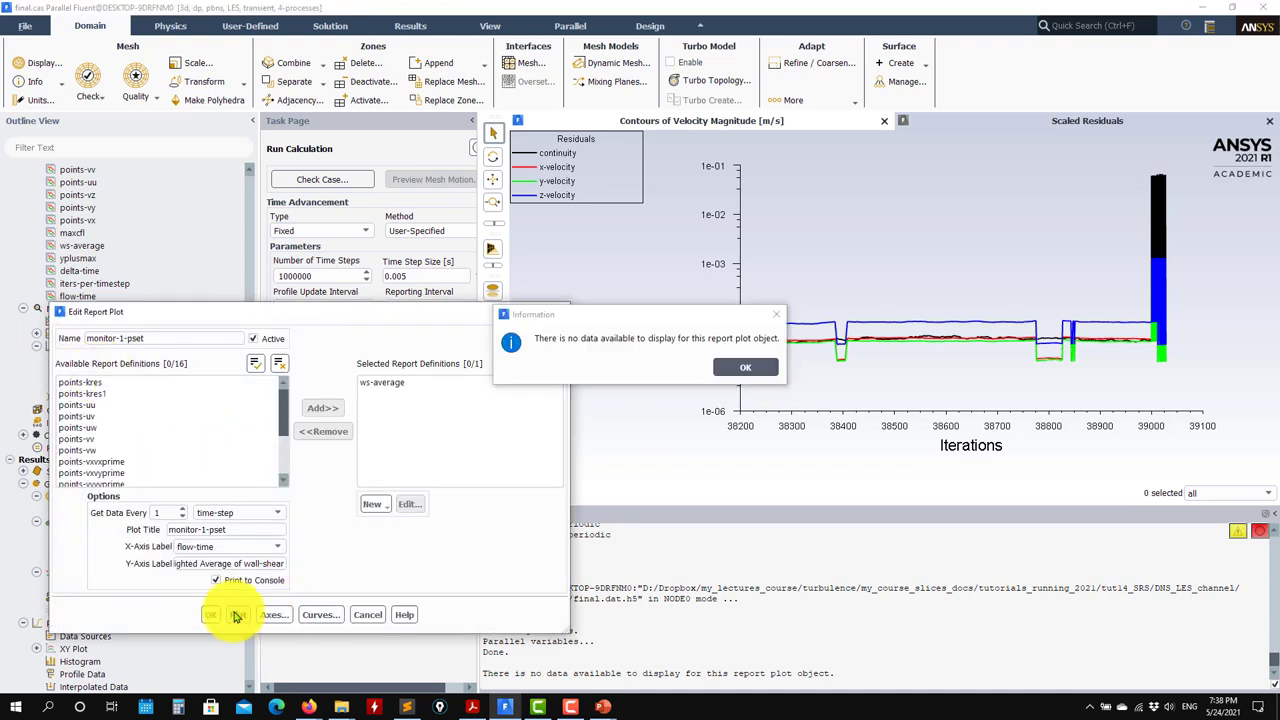
pyautogui.click(745, 368)
pyautogui.click(367, 614)
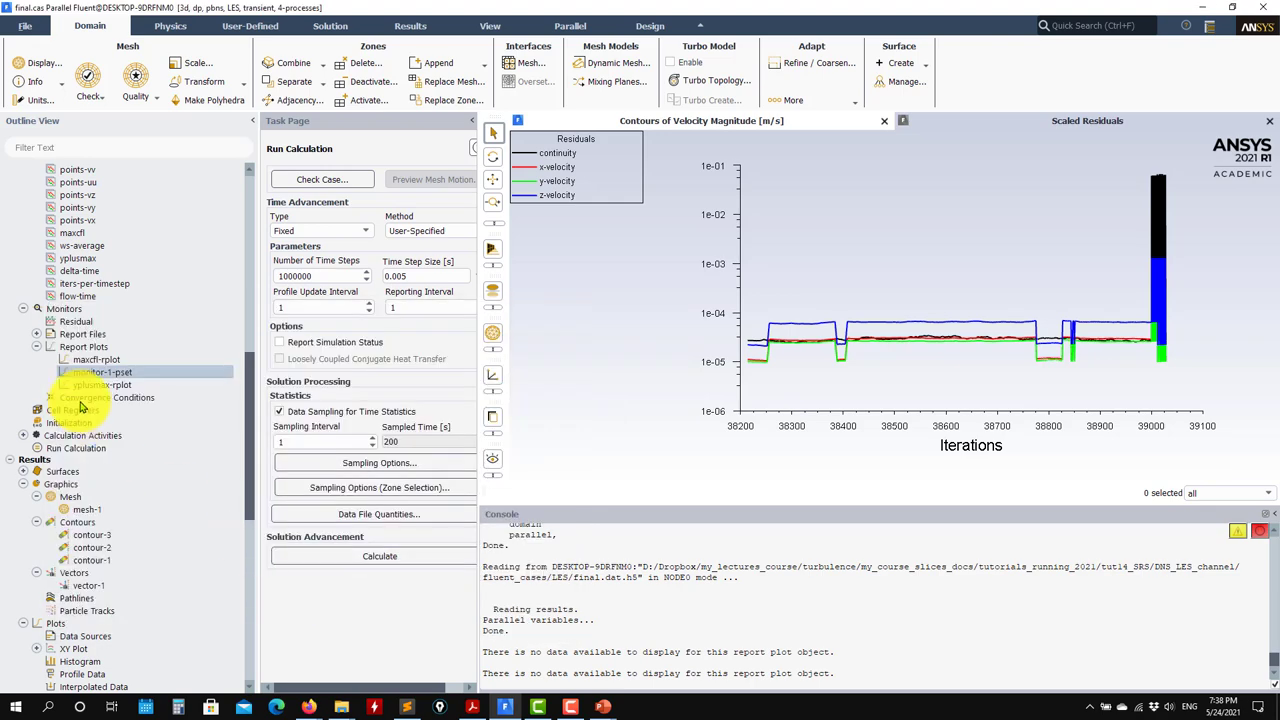
pyautogui.doubleClick(102, 372)
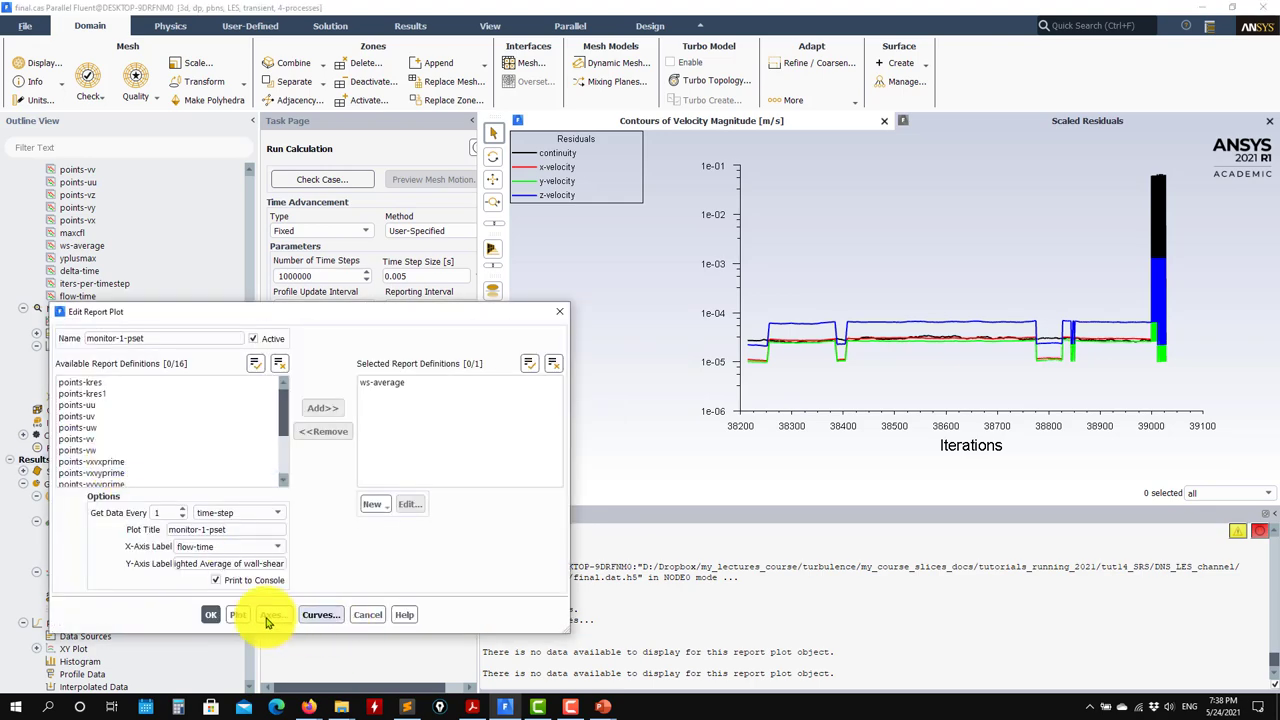
pyautogui.click(365, 614)
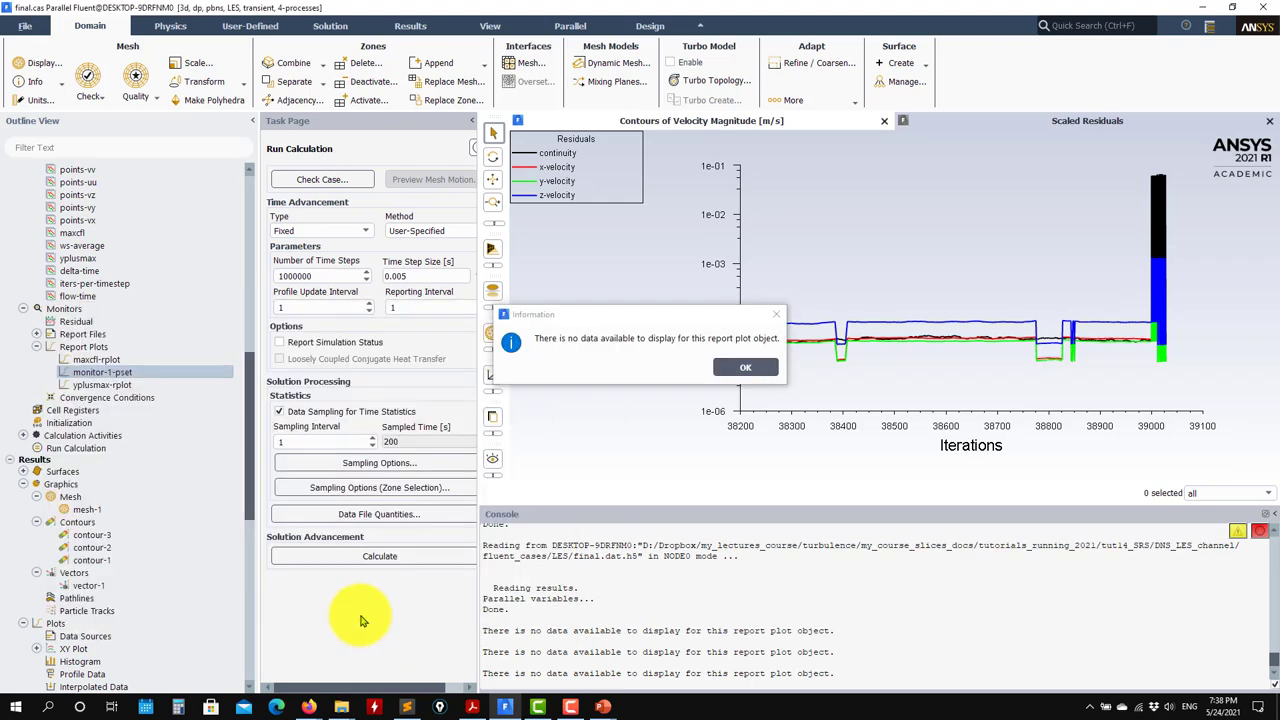
pyautogui.click(745, 367)
# Load wf.out into the FFT tool and plot ws-average(bottom) against flow-time.
pyautogui.scroll(-4, 170, 474)
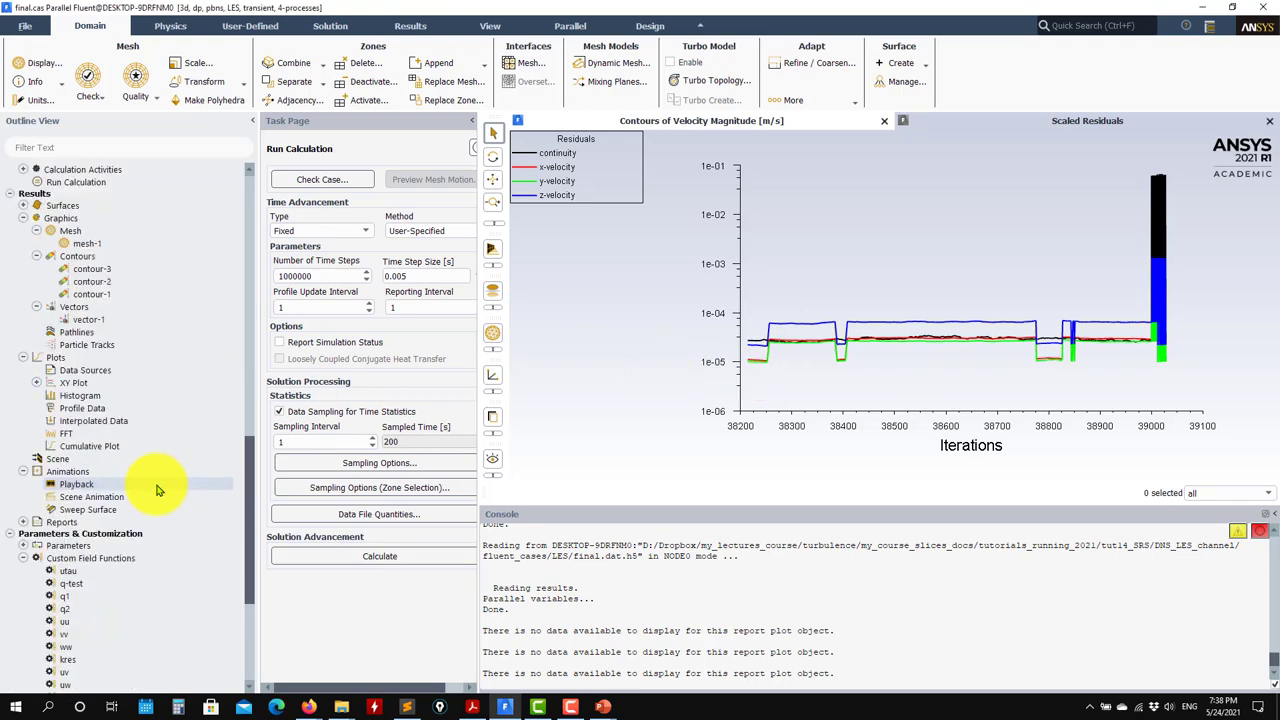
pyautogui.doubleClick(200, 434)
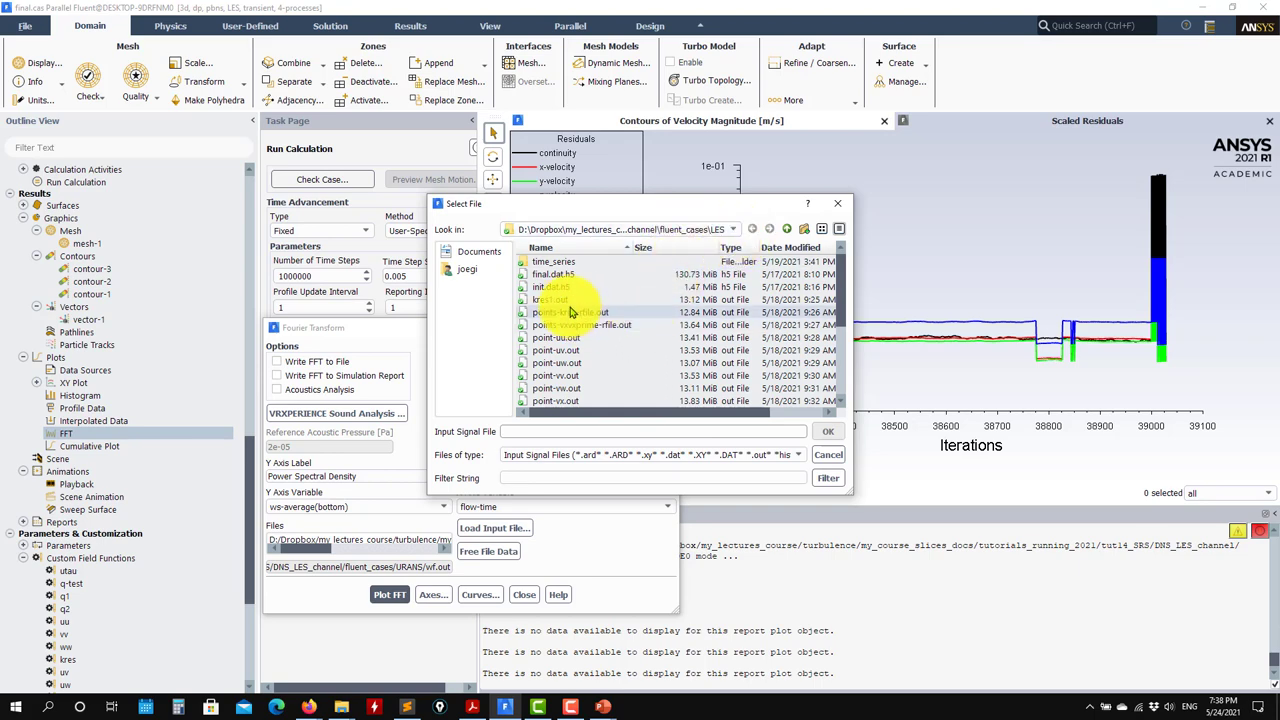
pyautogui.scroll(-4, 563, 303)
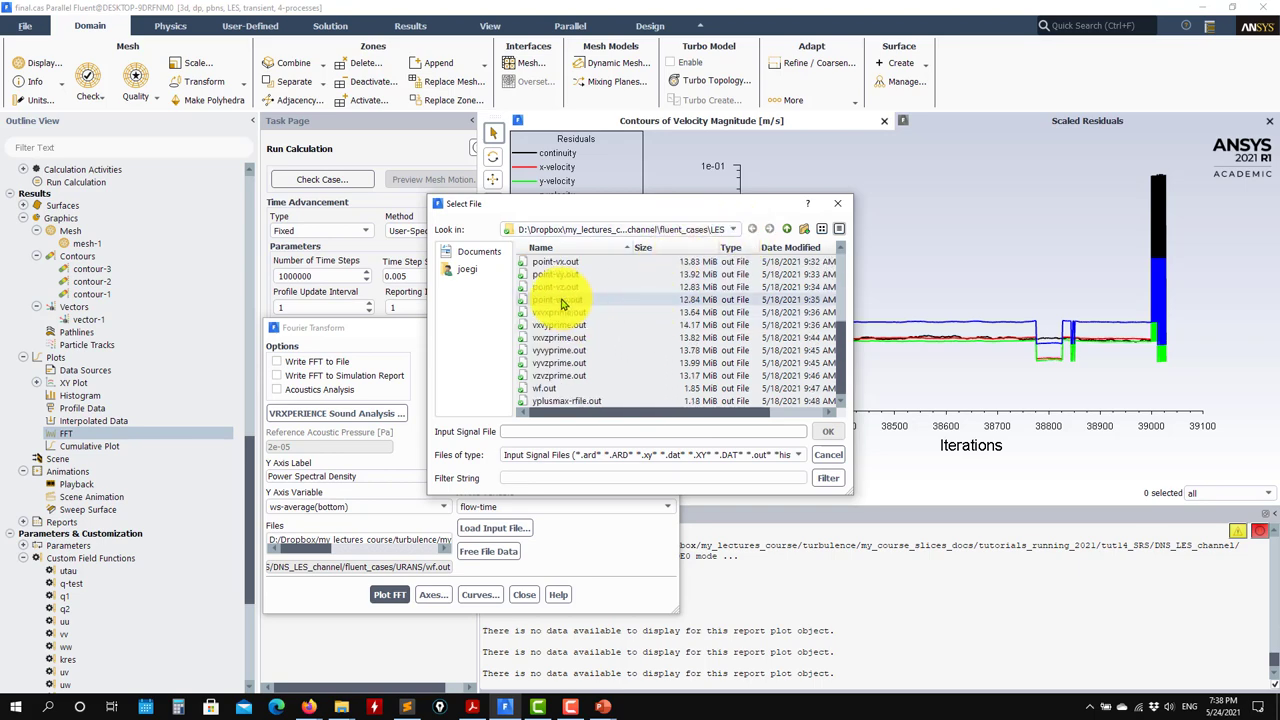
pyautogui.click(545, 388)
pyautogui.click(828, 431)
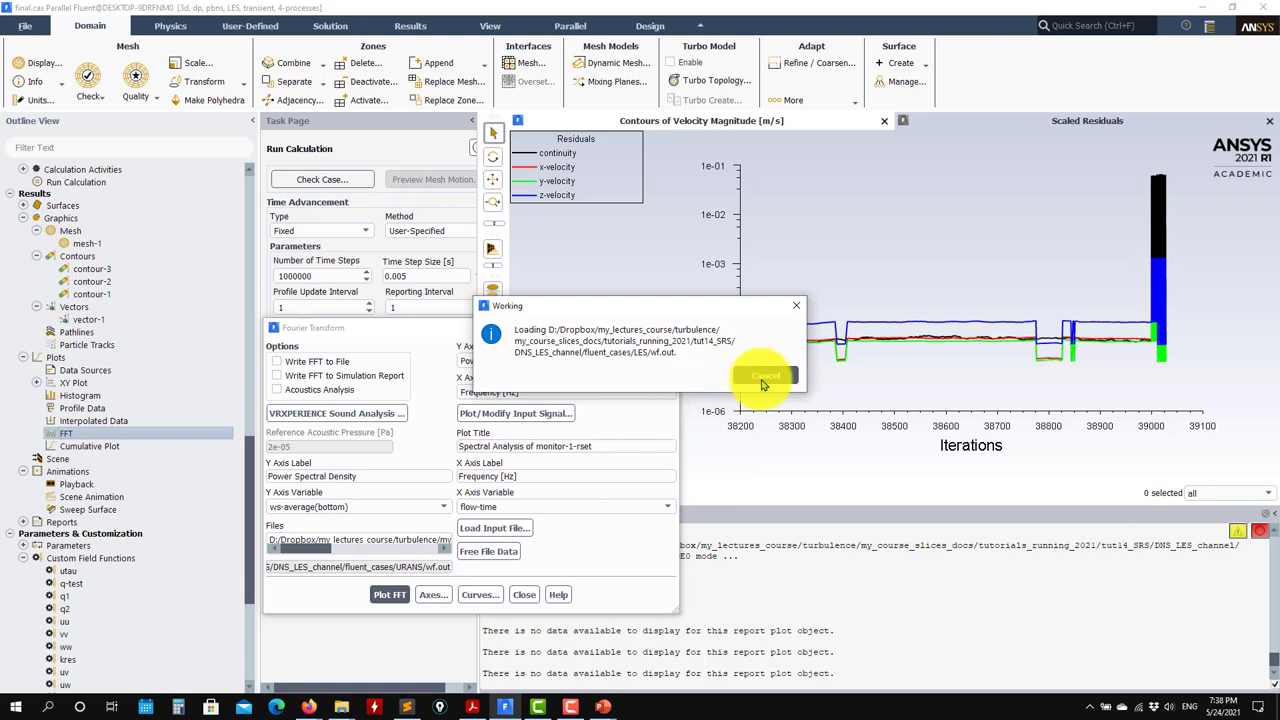
pyautogui.click(500, 413)
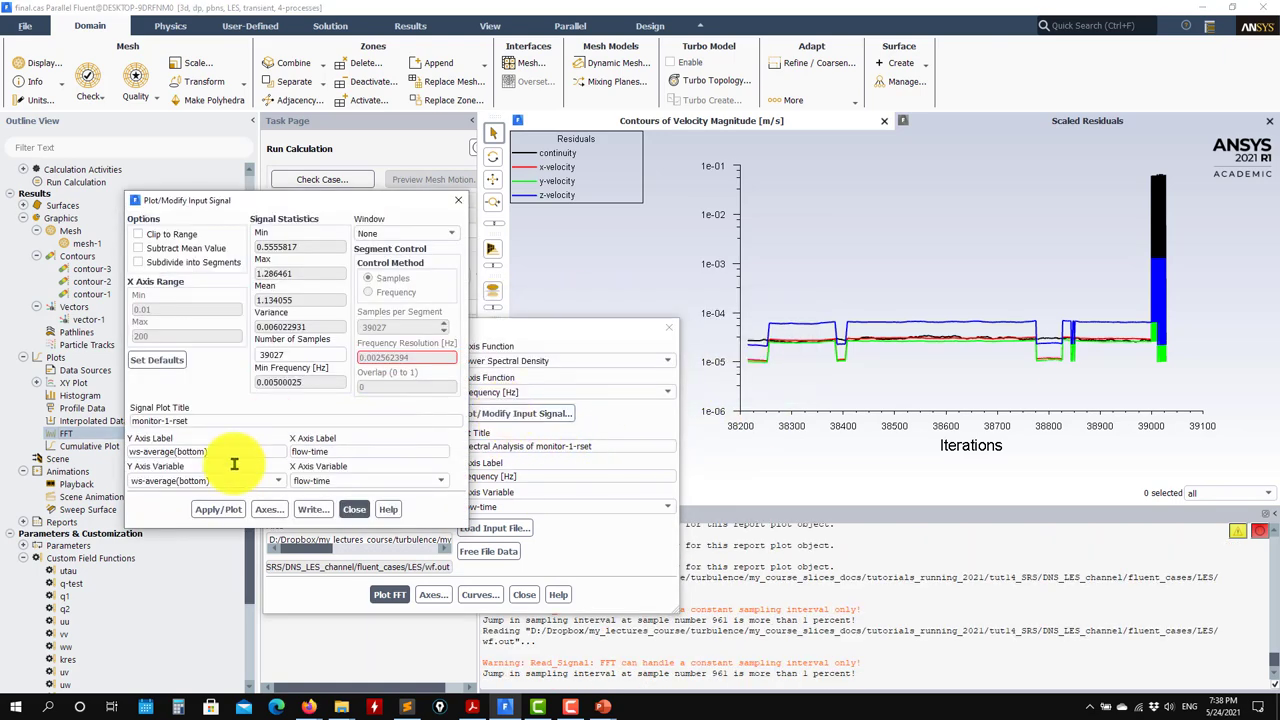
pyautogui.click(213, 510)
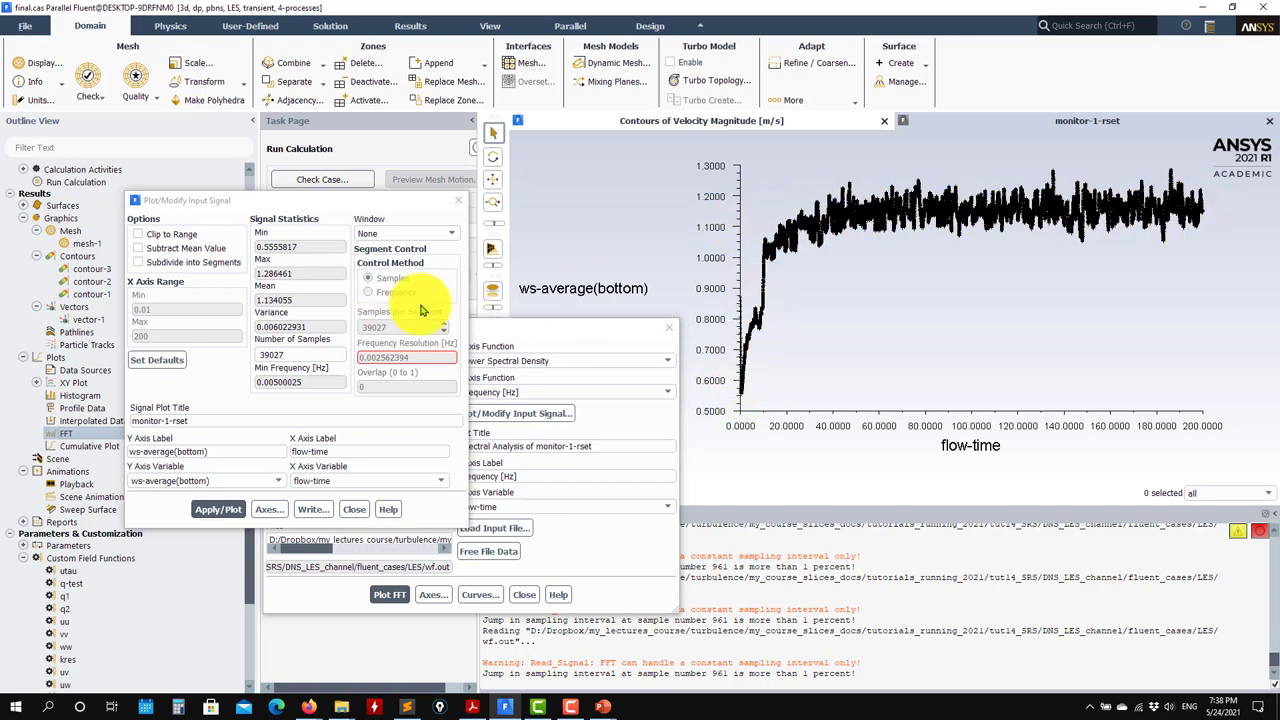
# Clip the signal to flow-time 100–200 and replot it.
pyautogui.click(172, 236)
pyautogui.click(162, 310)
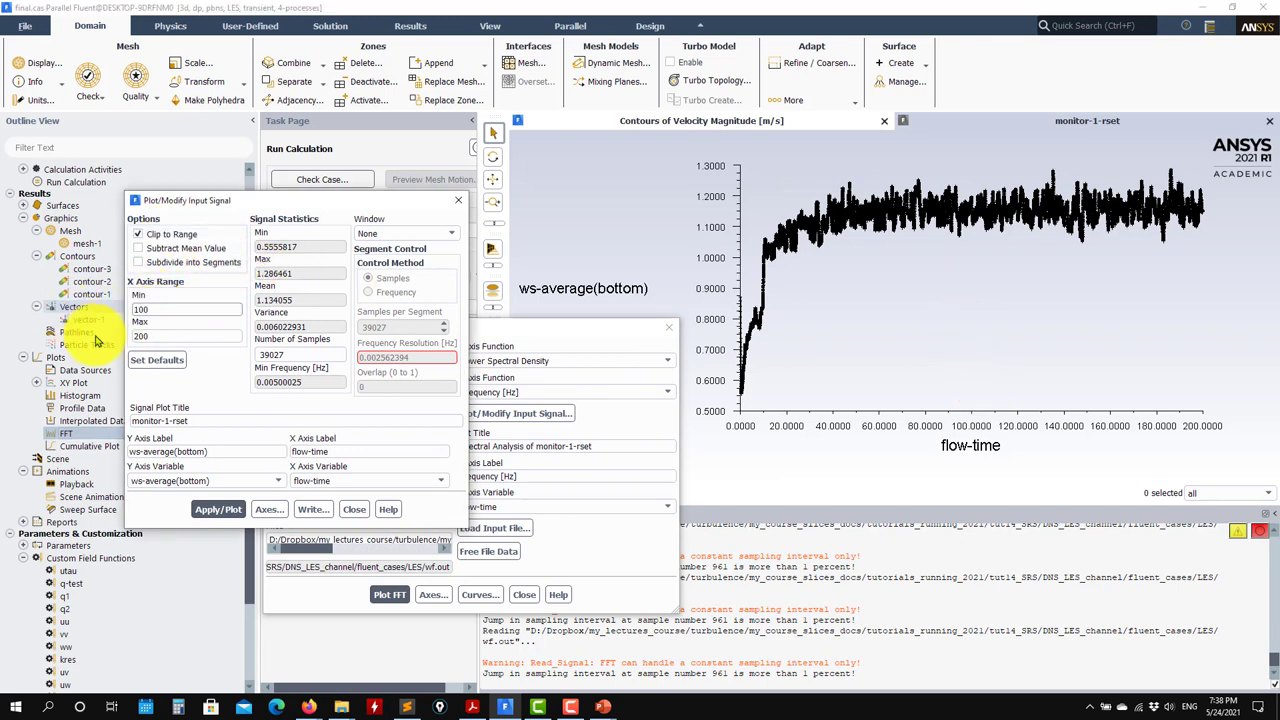
pyautogui.click(200, 505)
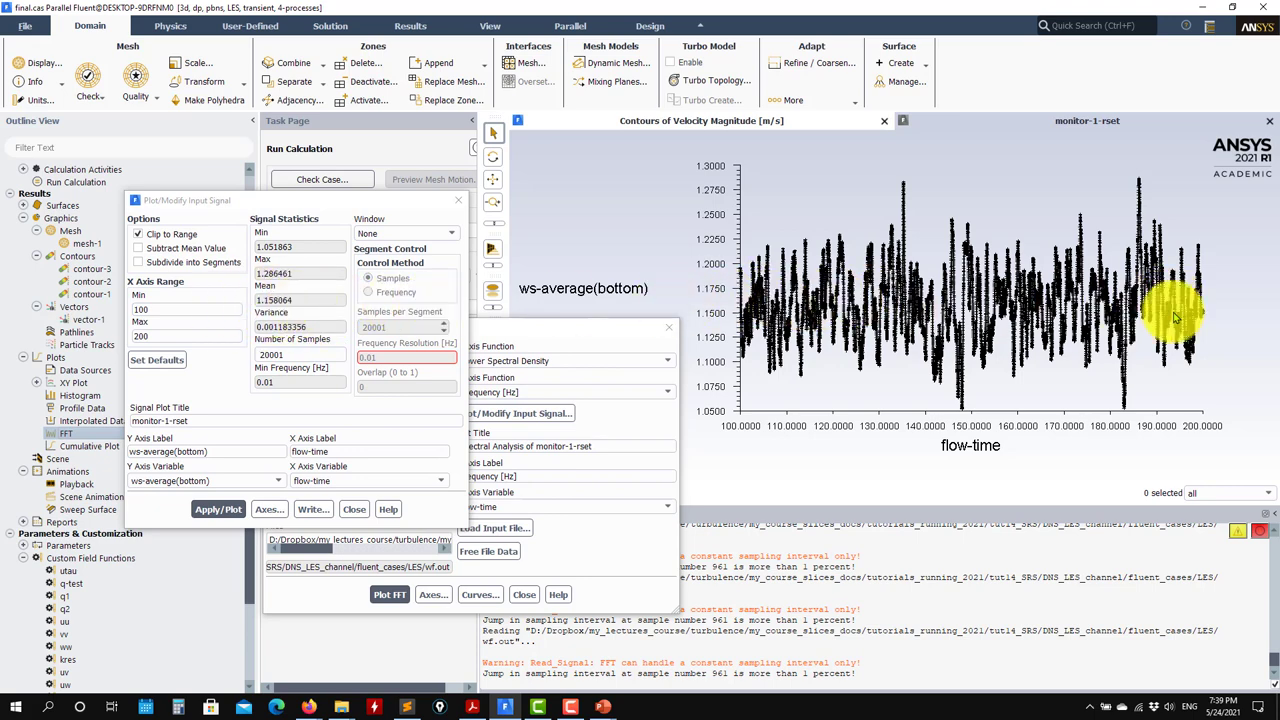
pyautogui.click(354, 509)
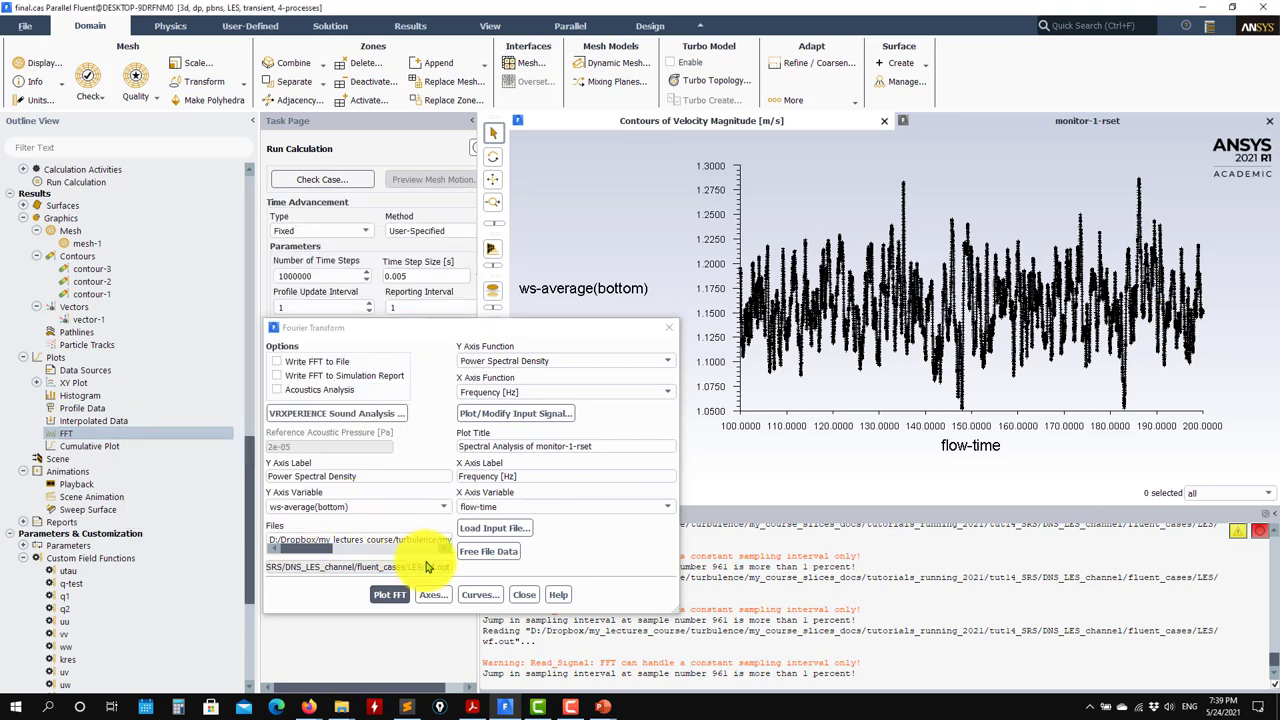
# Close the FFT tool and display mesh-1 in the graphics window.
pyautogui.click(524, 594)
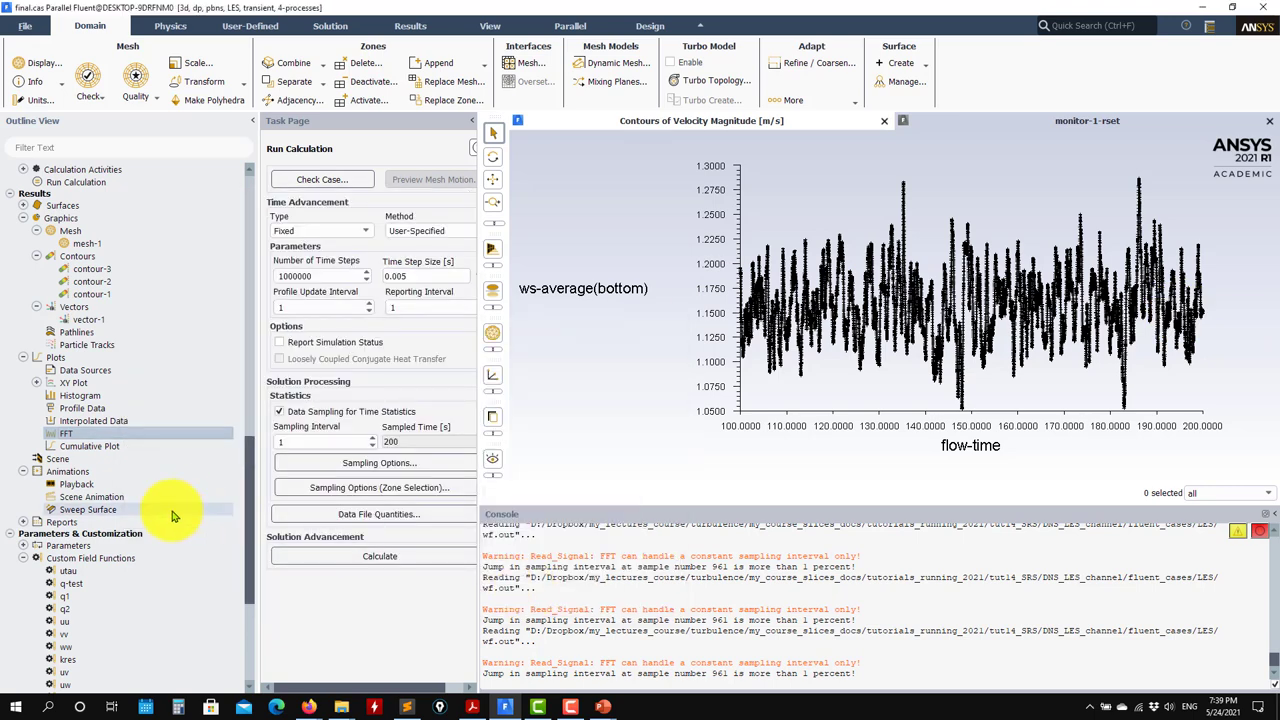
pyautogui.scroll(-3, 65, 500)
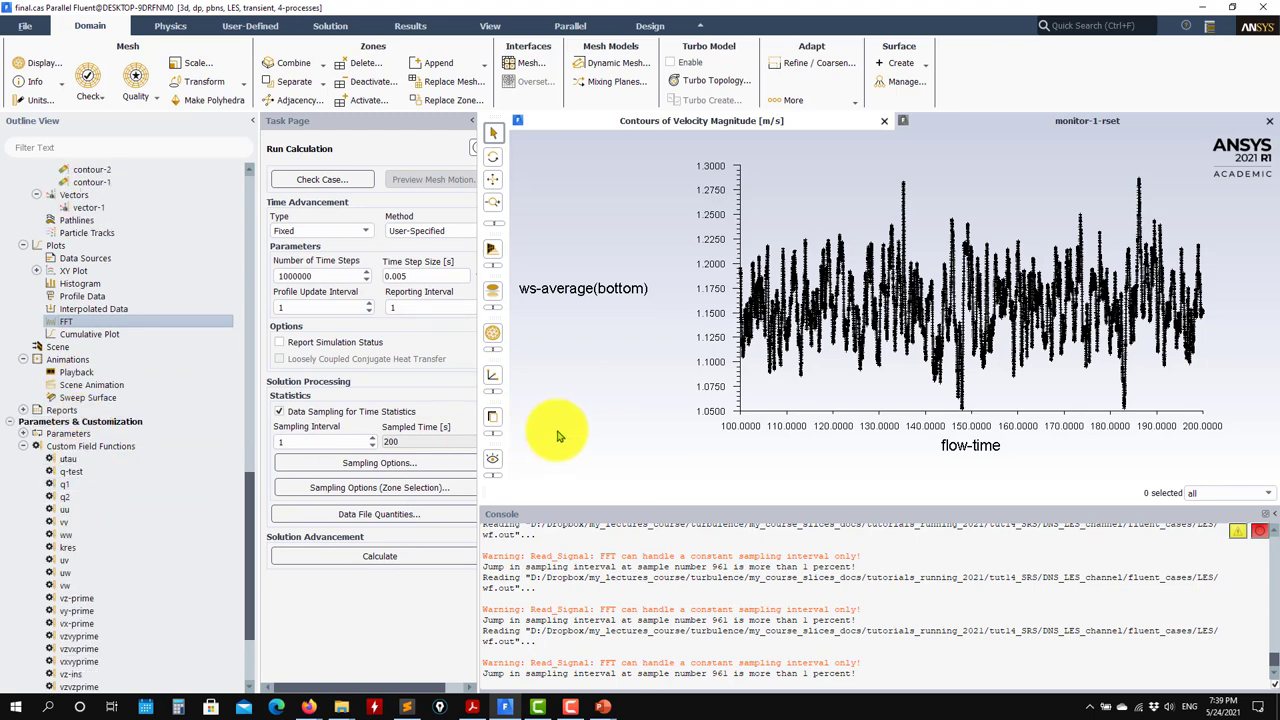
pyautogui.click(23, 446)
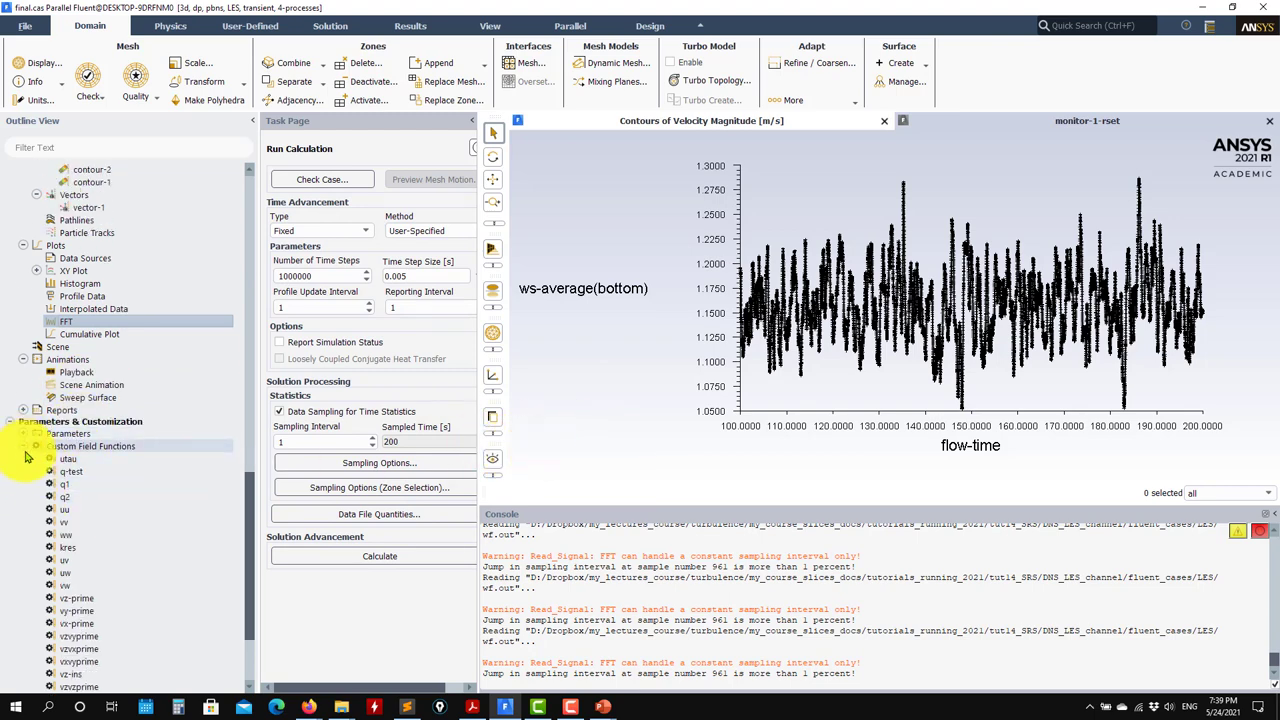
pyautogui.doubleClick(87, 319)
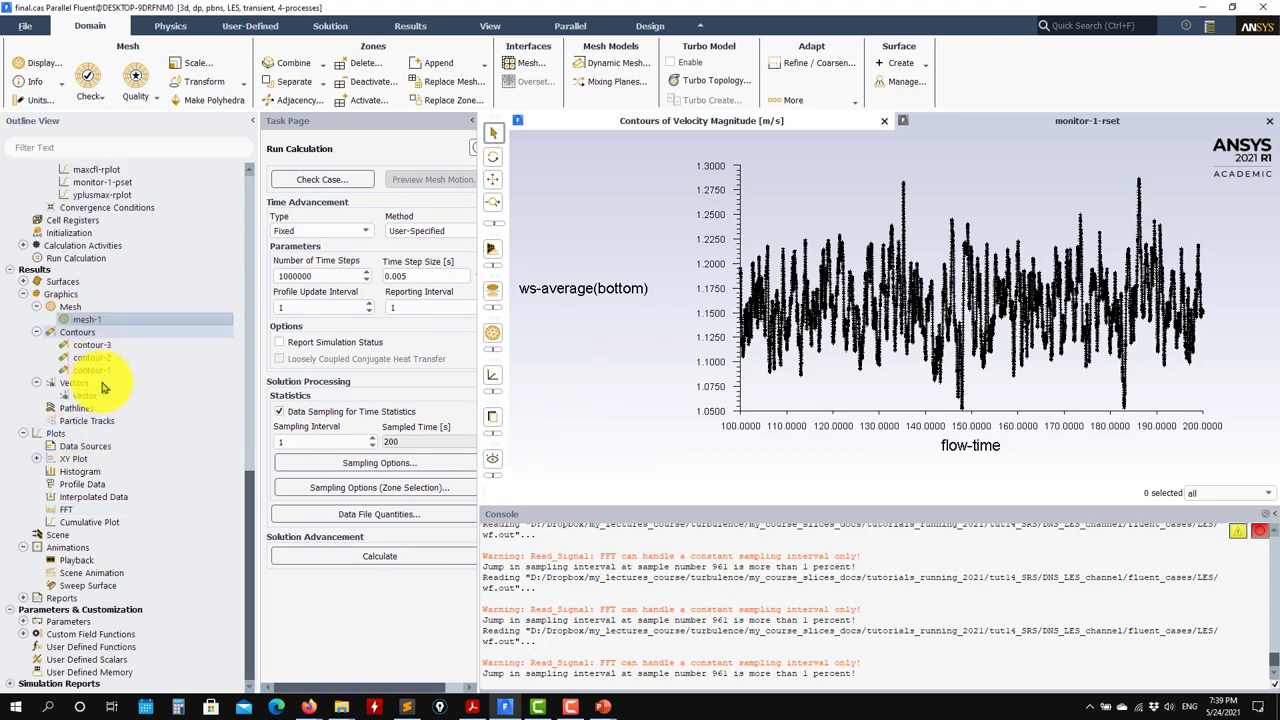
pyautogui.click(521, 547)
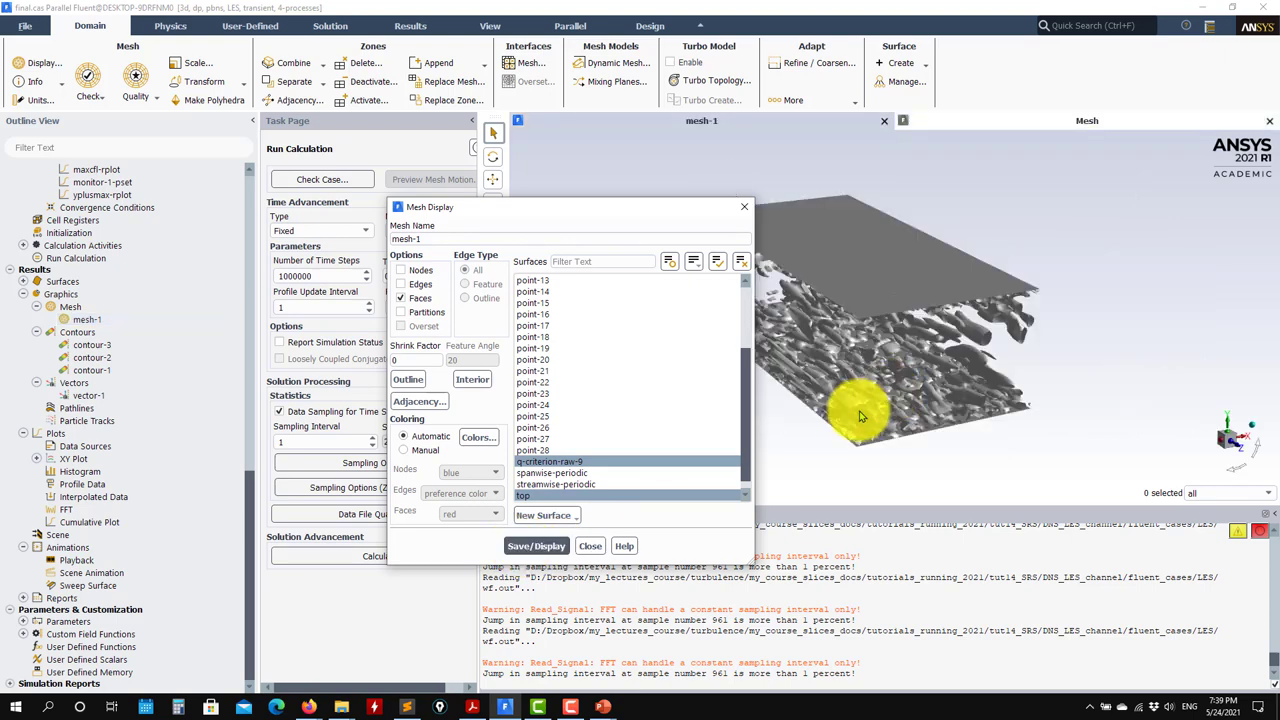
# Redisplay mesh-1 and rotate and zoom until the whole channel box is visible.
pyautogui.moveTo(860, 415); pyautogui.dragTo(809, 400)
pyautogui.scroll(-1, 614, 420)
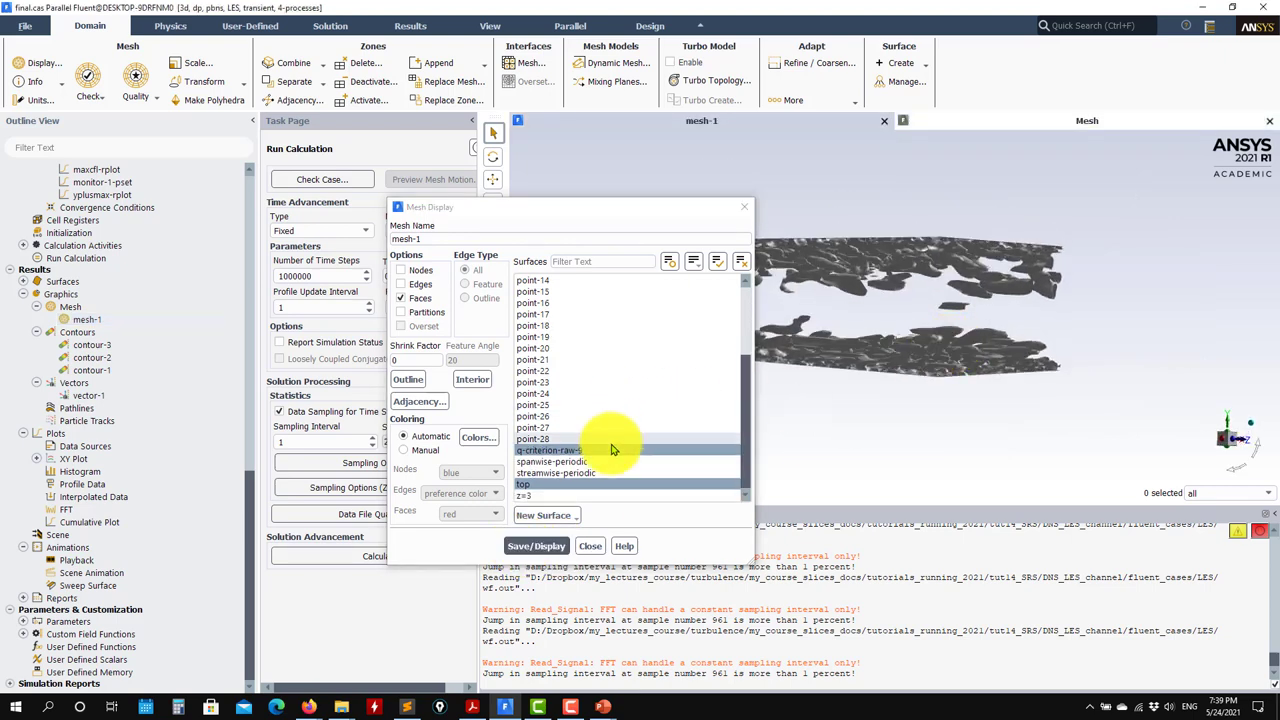
pyautogui.scroll(4, 614, 450)
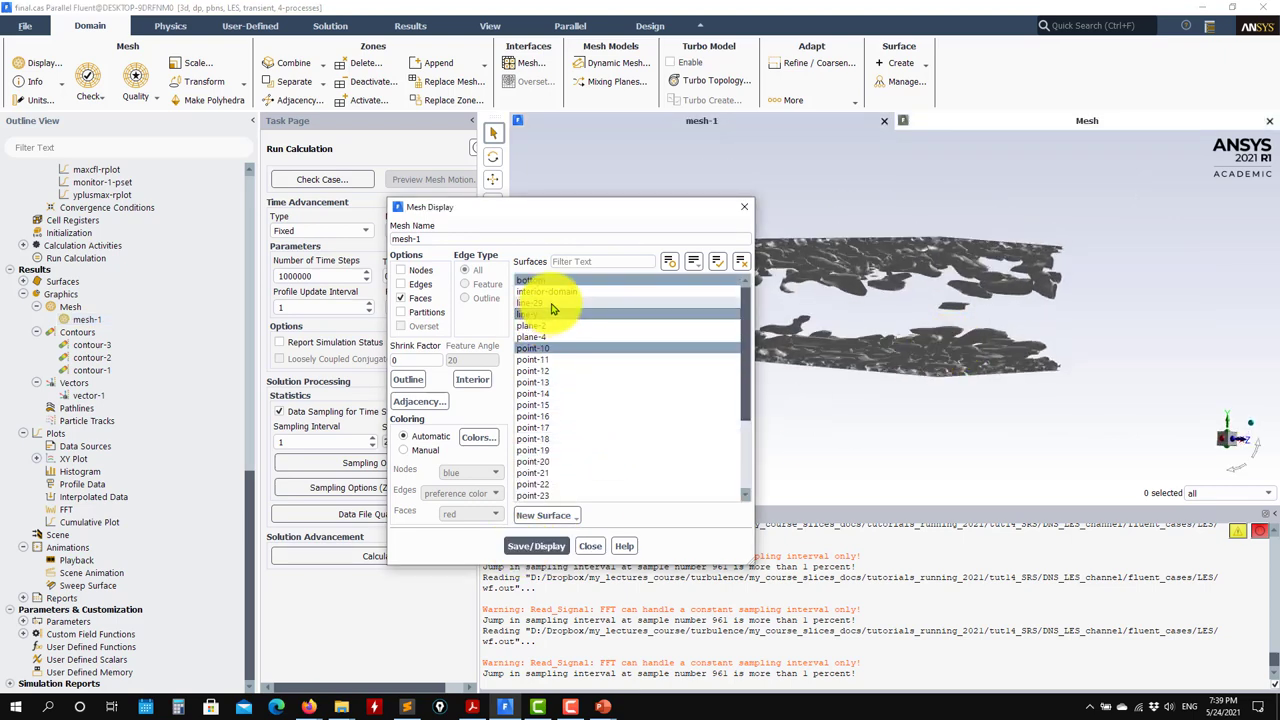
pyautogui.click(526, 550)
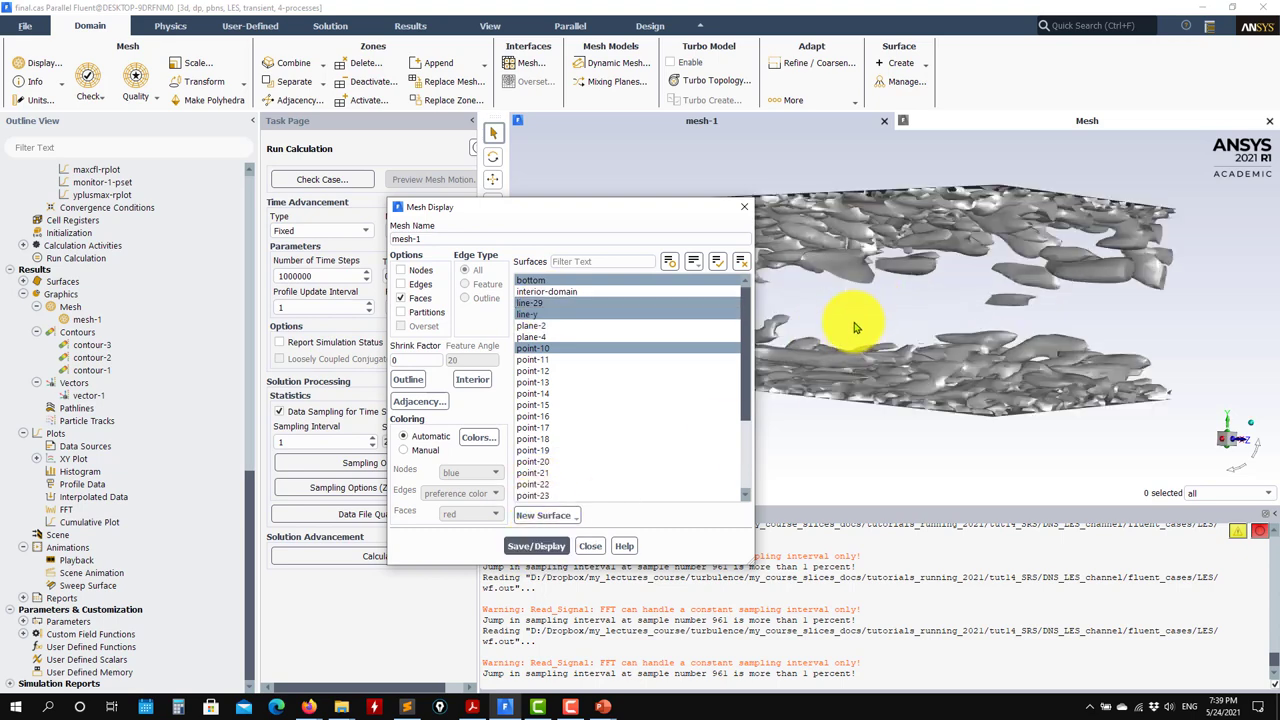
pyautogui.moveTo(855, 327); pyautogui.dragTo(875, 362)
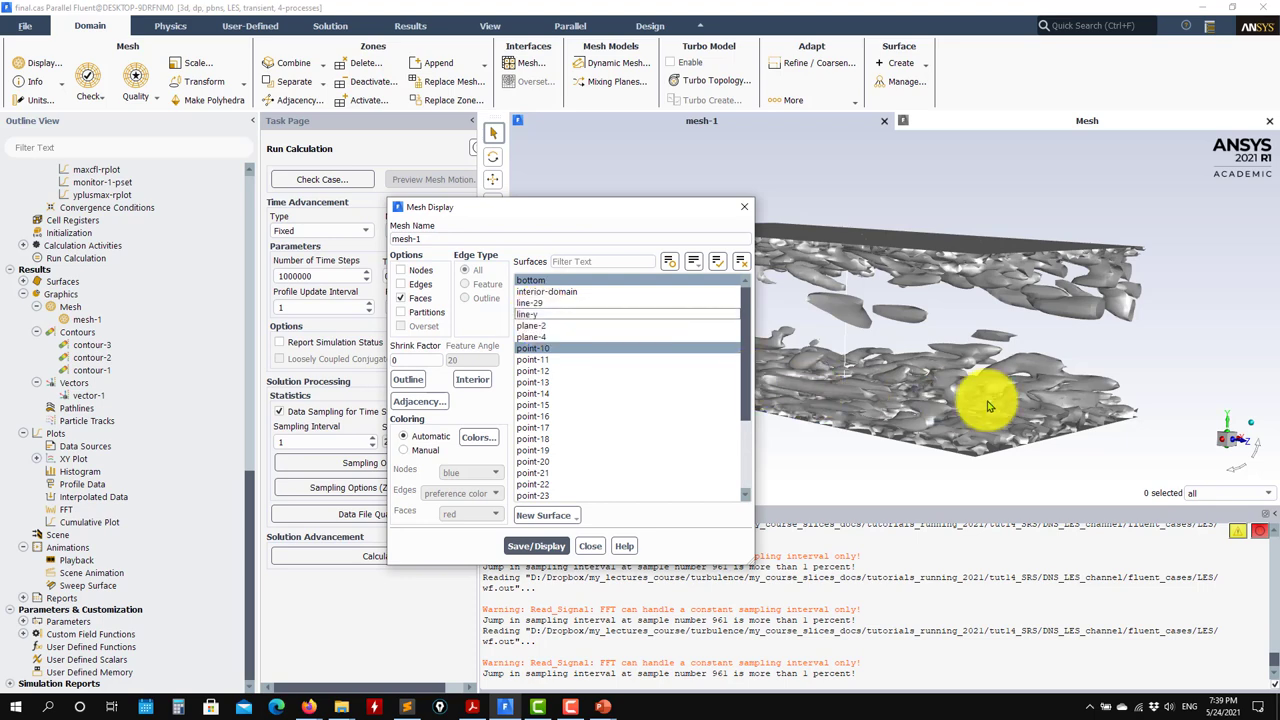
pyautogui.click(536, 545)
pyautogui.moveTo(1008, 404); pyautogui.dragTo(973, 400)
pyautogui.scroll(3, 973, 400)
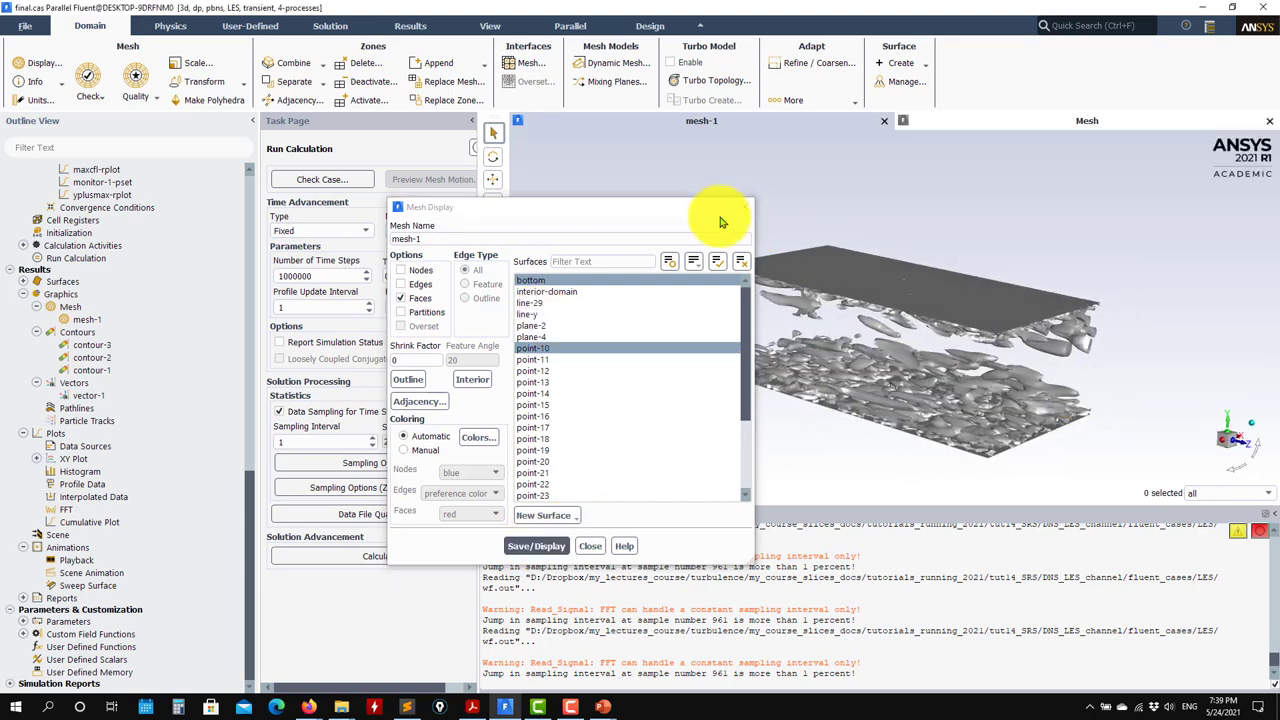
pyautogui.moveTo(697, 211); pyautogui.dragTo(525, 218)
pyautogui.scroll(5, 846, 409)
pyautogui.moveTo(771, 380); pyautogui.dragTo(686, 586)
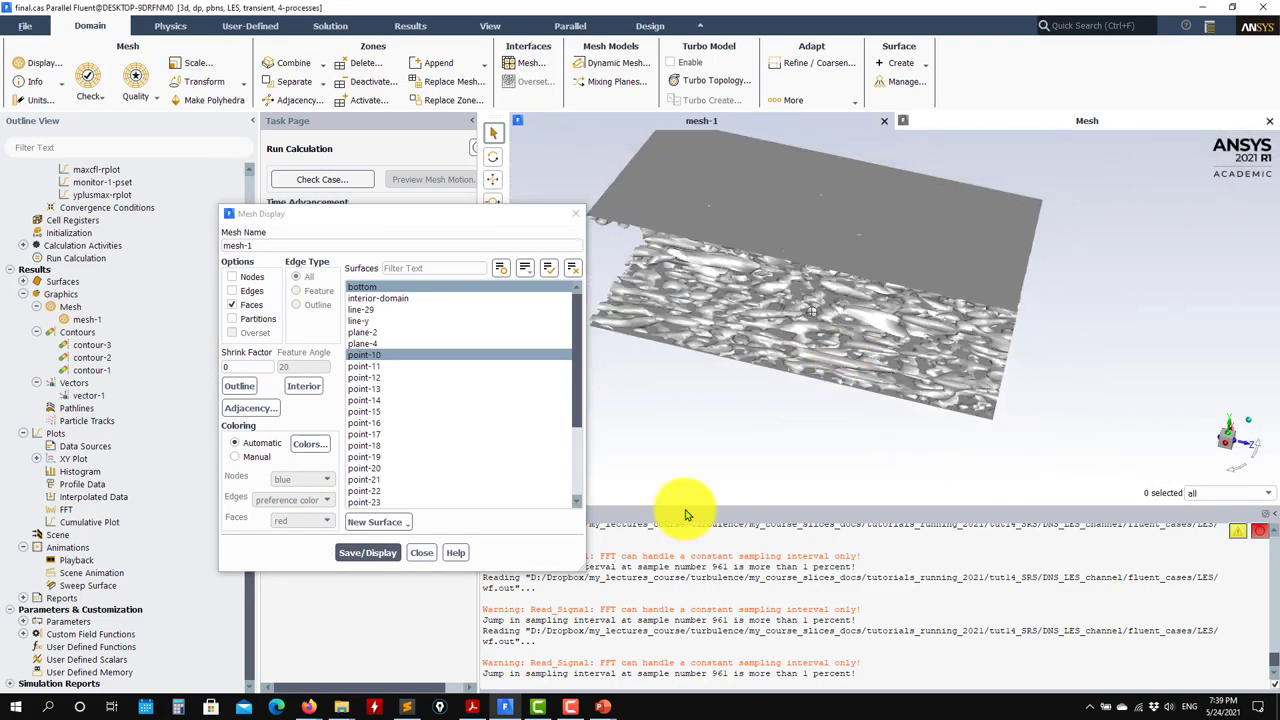
# Play the DNS channel video on PowerPoint slide 1 for a few seconds, then pause it.
pyautogui.moveTo(603, 707)
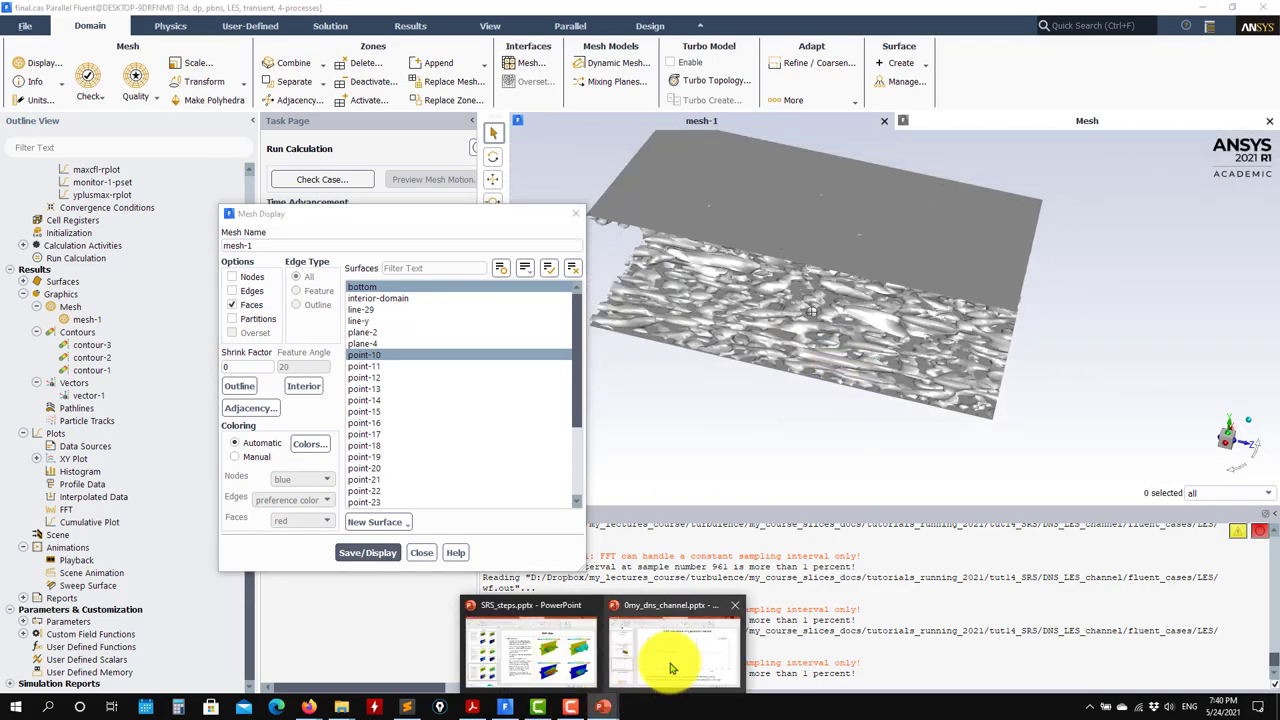
pyautogui.click(654, 666)
pyautogui.scroll(2, 580, 543)
pyautogui.scroll(10, 194, 460)
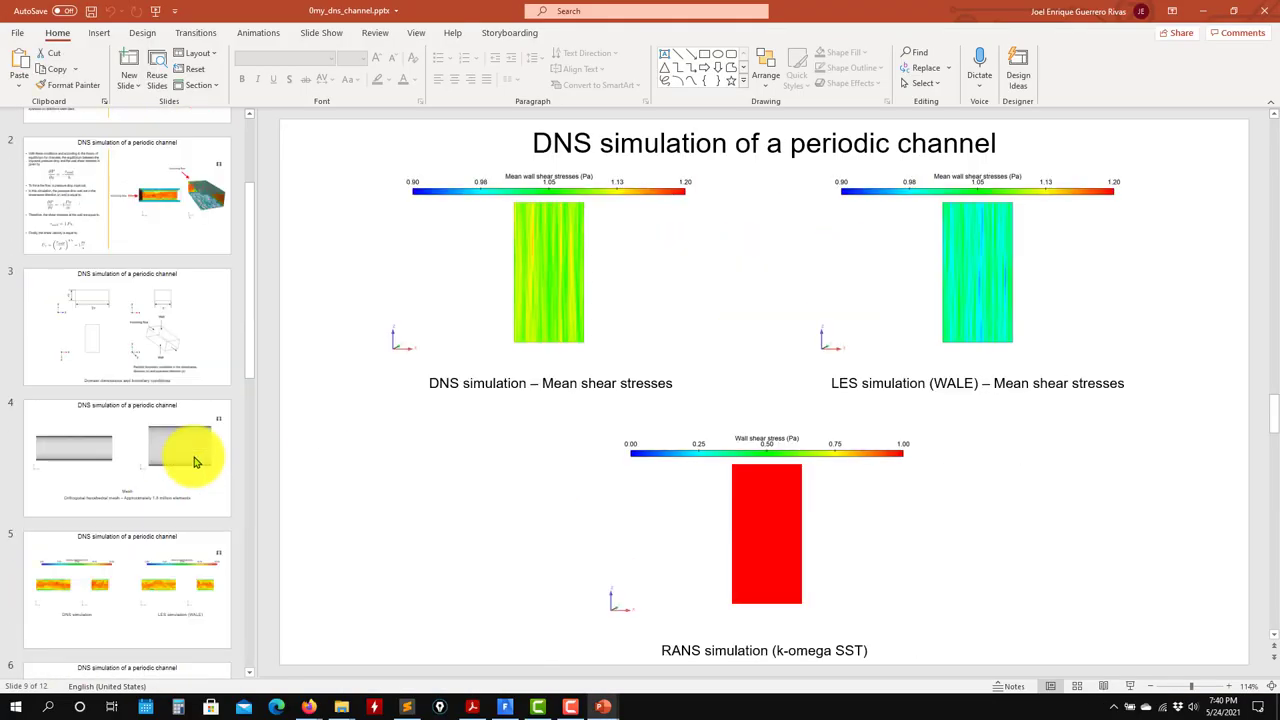
pyautogui.click(194, 186)
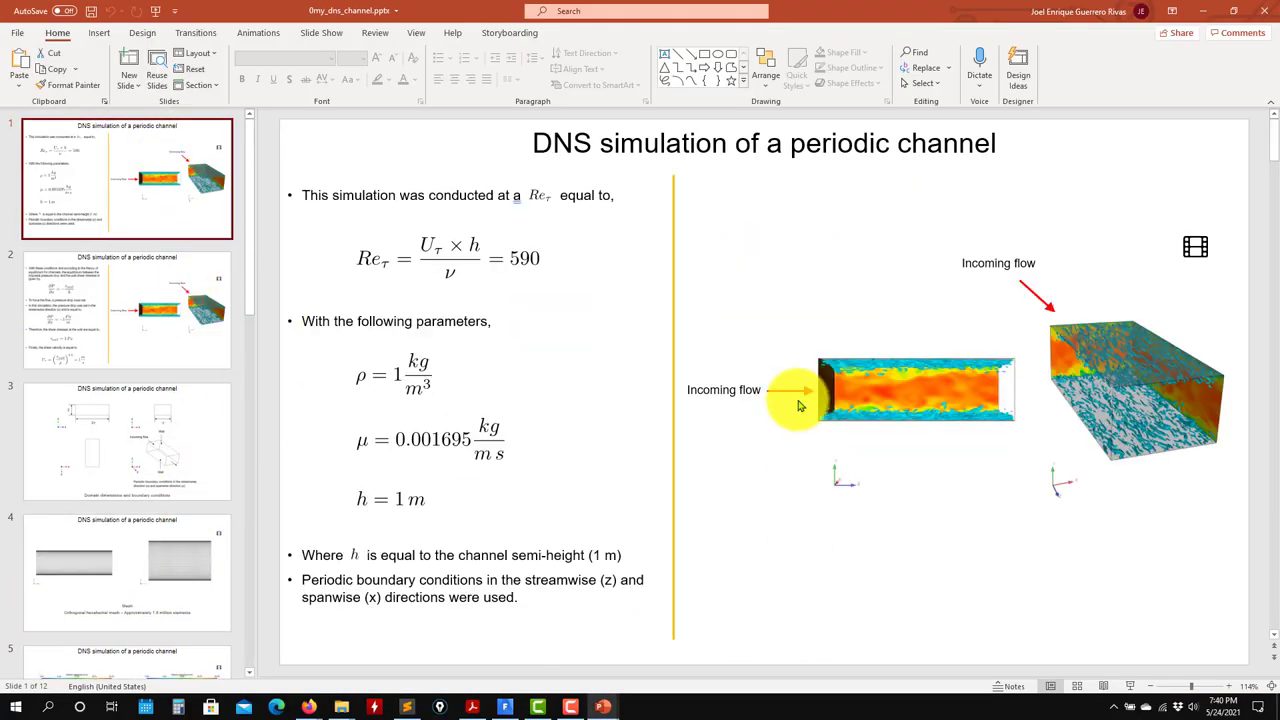
pyautogui.click(889, 428)
pyautogui.click(829, 529)
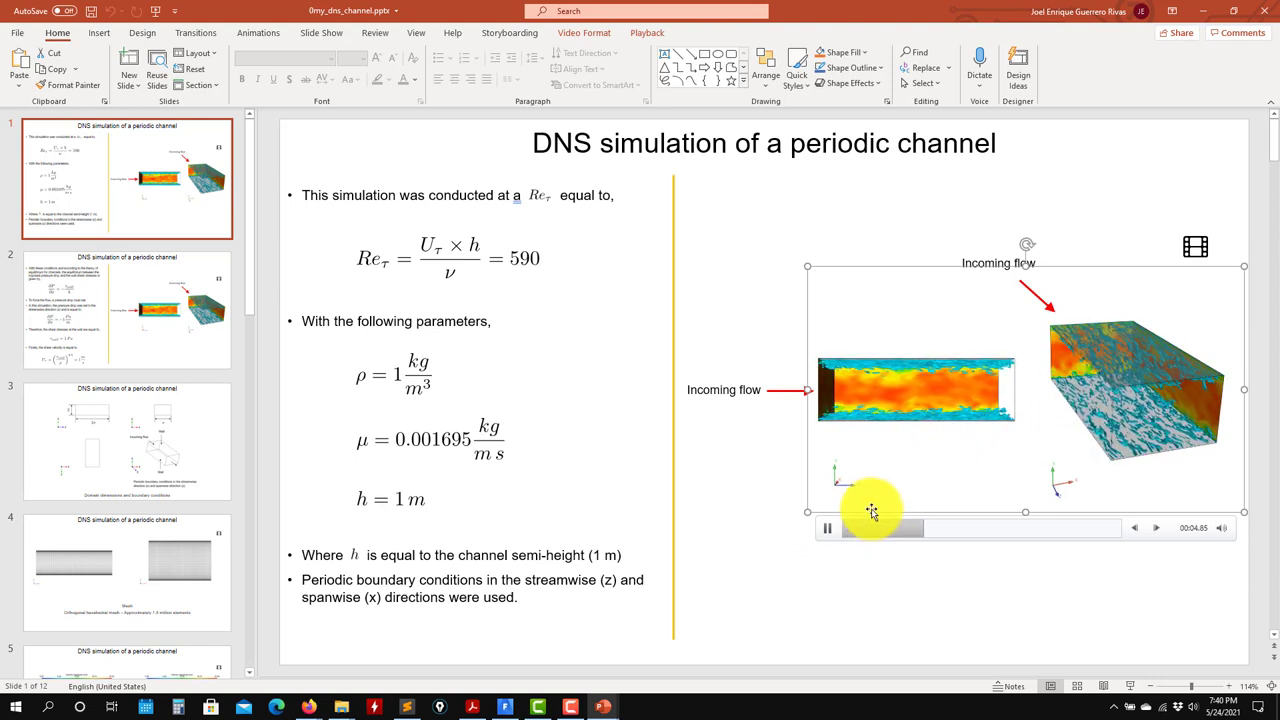
pyautogui.click(828, 529)
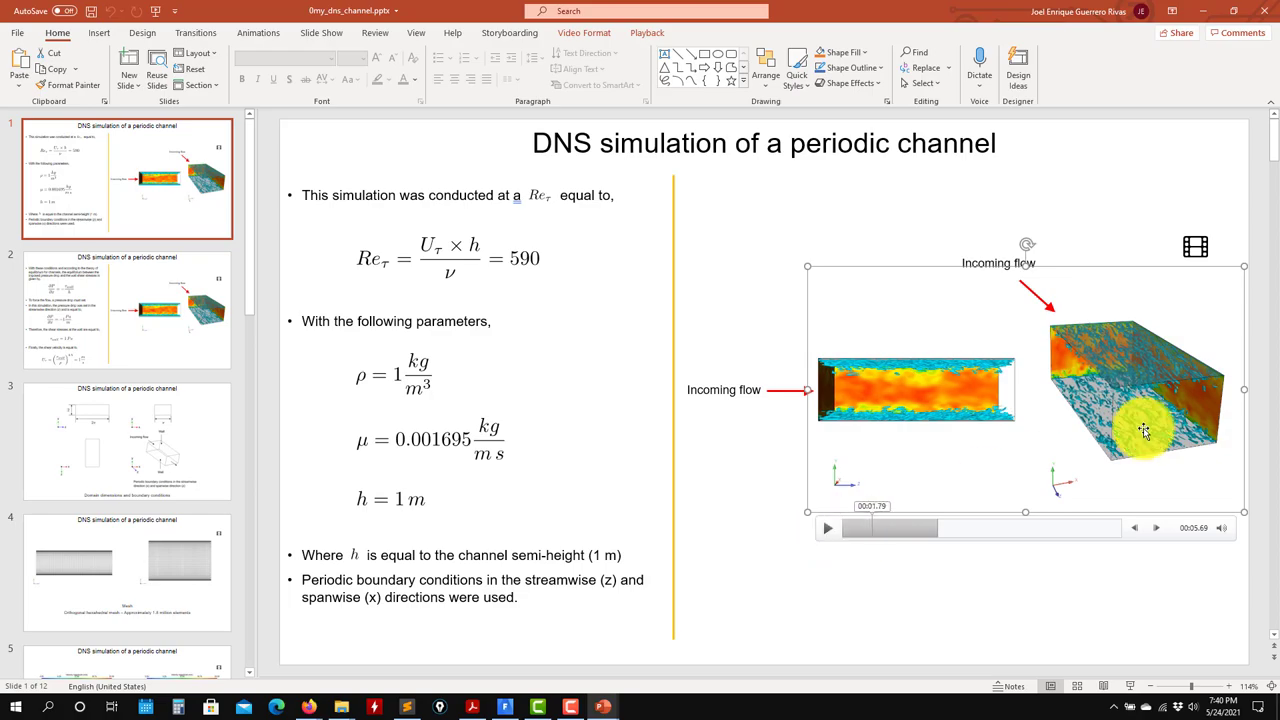
# Back in Fluent, rotate the channel to show vortex structures along both walls.
pyautogui.click(1208, 16)
pyautogui.moveTo(986, 371); pyautogui.dragTo(996, 247)
pyautogui.moveTo(855, 307); pyautogui.dragTo(760, 390)
# Close the mesh display, look over the histogram and xy-plot-2 settings, and reopen xy-plot-1.
pyautogui.click(421, 552)
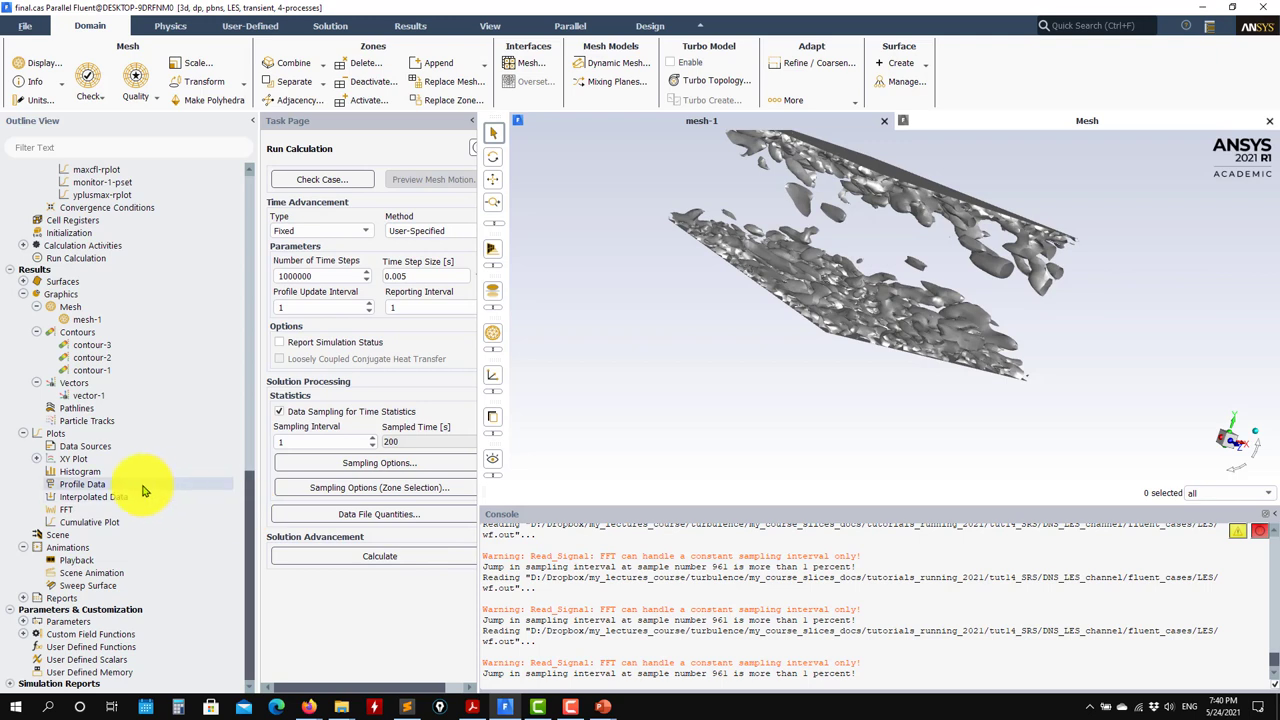
pyautogui.click(38, 460)
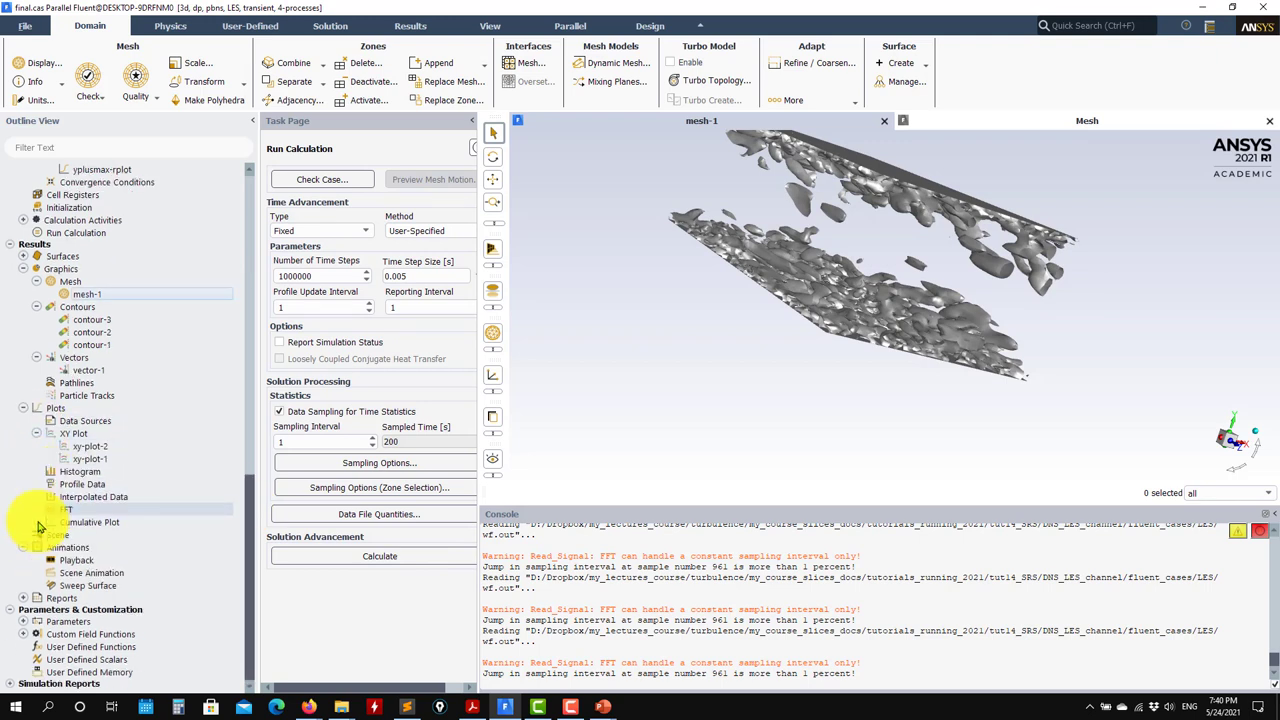
pyautogui.click(23, 635)
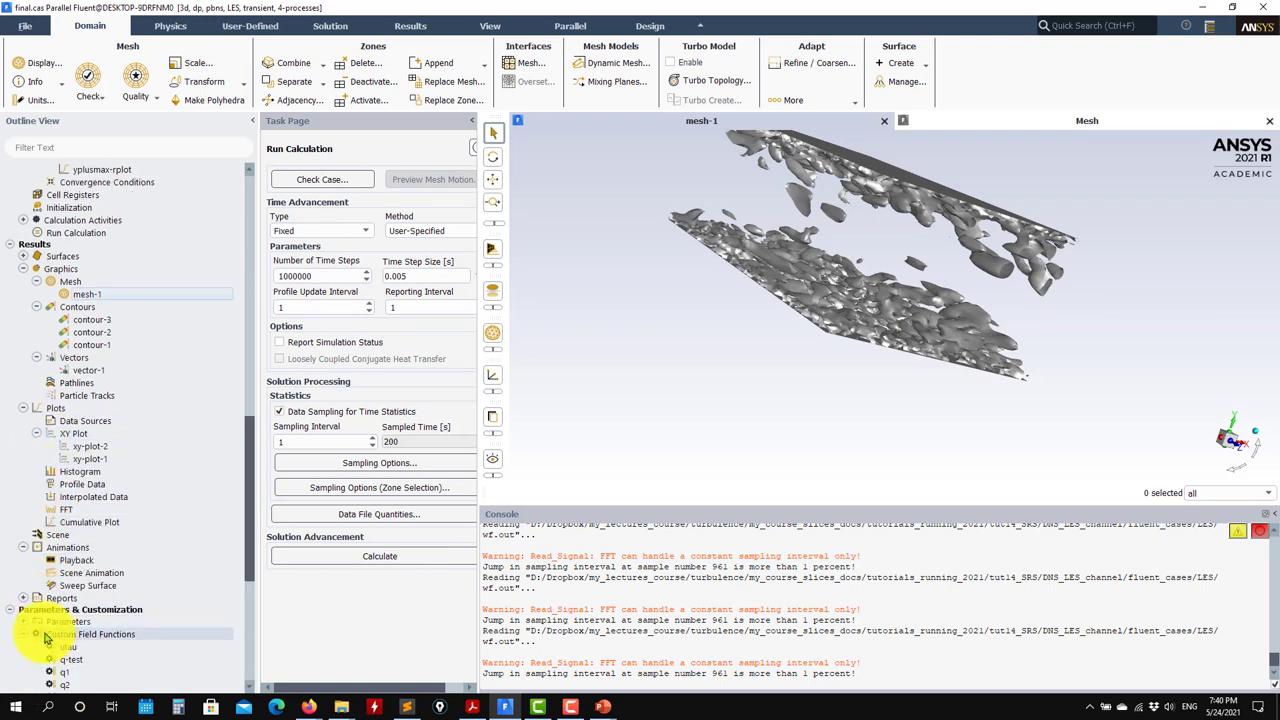
pyautogui.doubleClick(90, 460)
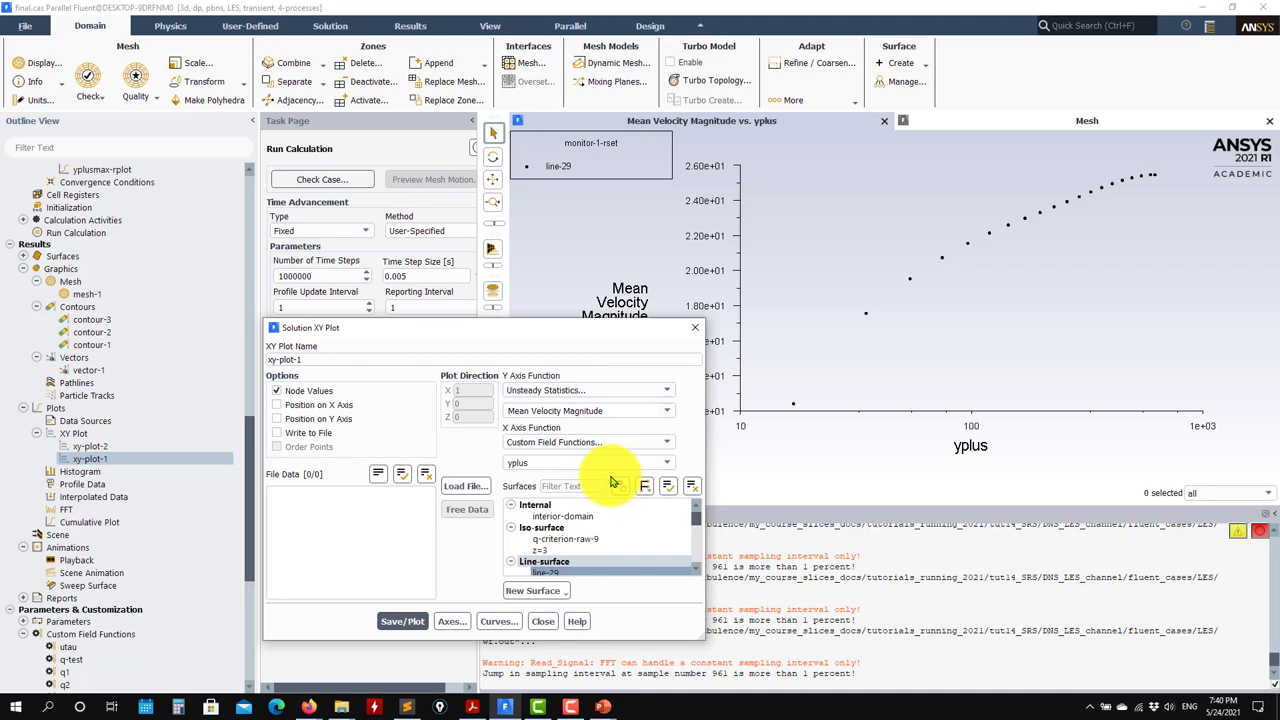
pyautogui.click(94, 451)
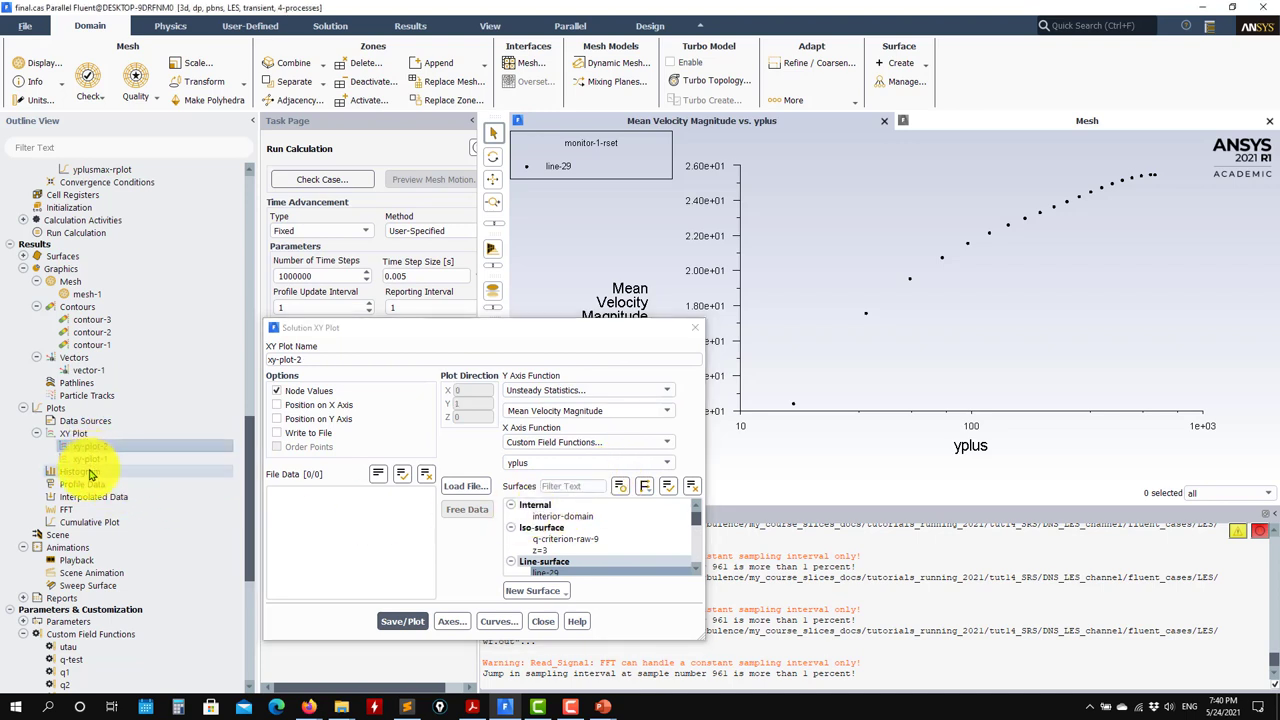
pyautogui.doubleClick(90, 472)
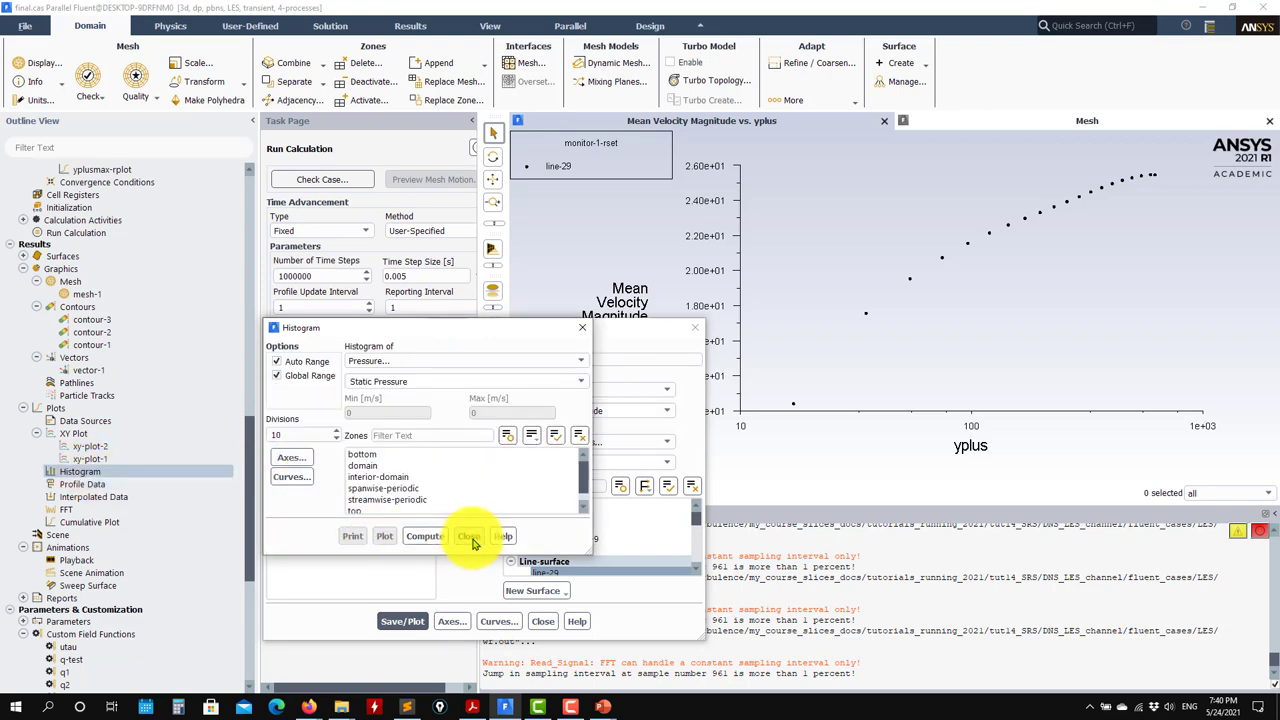
pyautogui.click(541, 621)
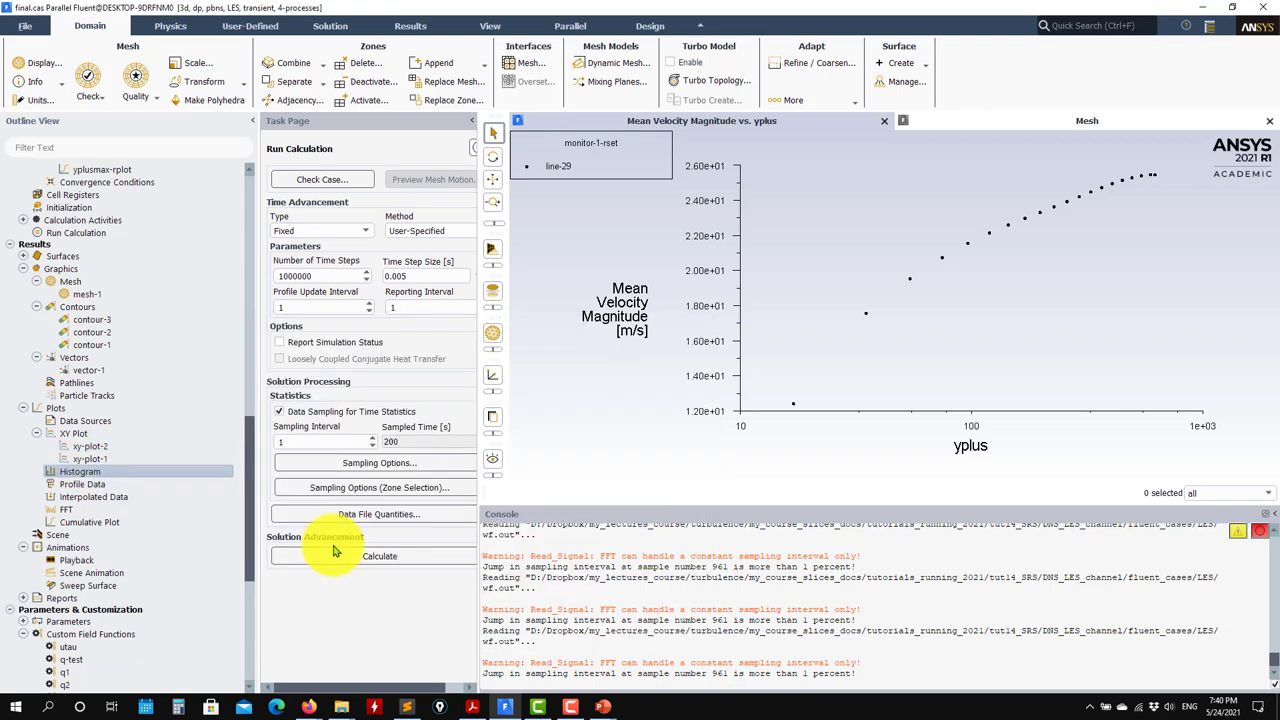
pyautogui.doubleClick(103, 448)
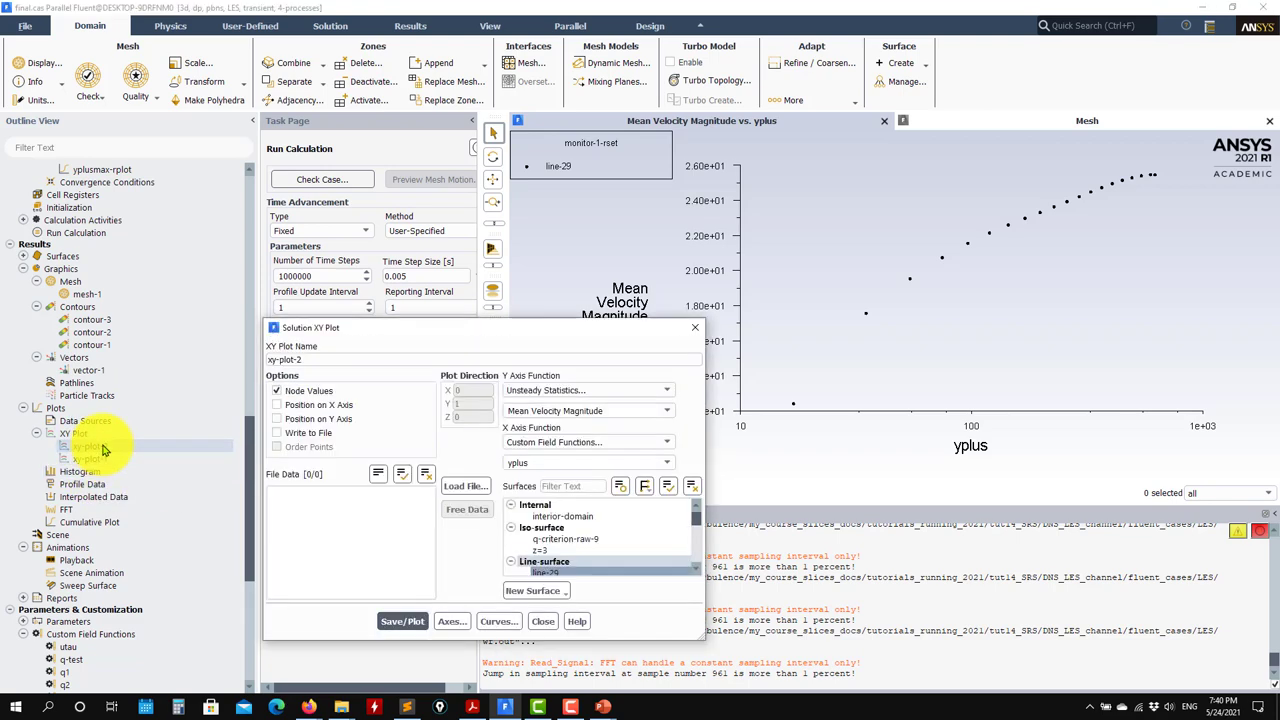
pyautogui.click(541, 621)
pyautogui.doubleClick(88, 460)
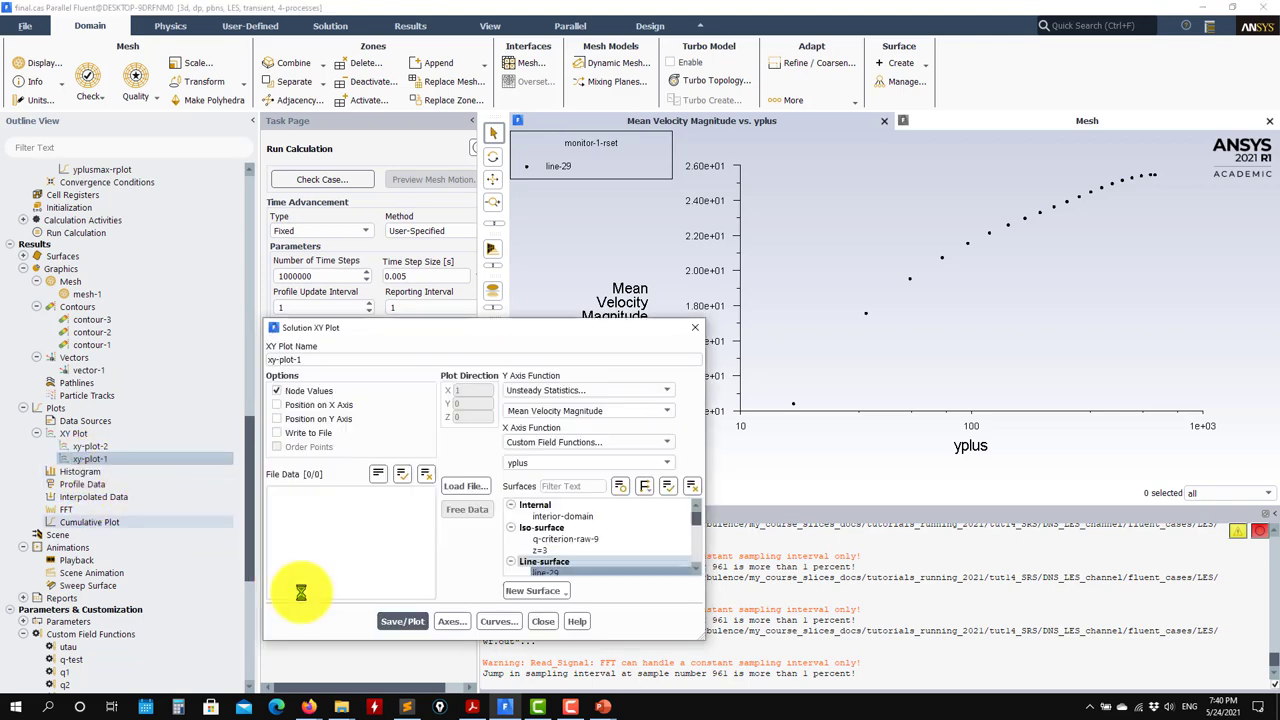
# Set xy-plot-1's Y axis to Custom Field Functions > utau and plot it against yplus.
pyautogui.click(668, 413)
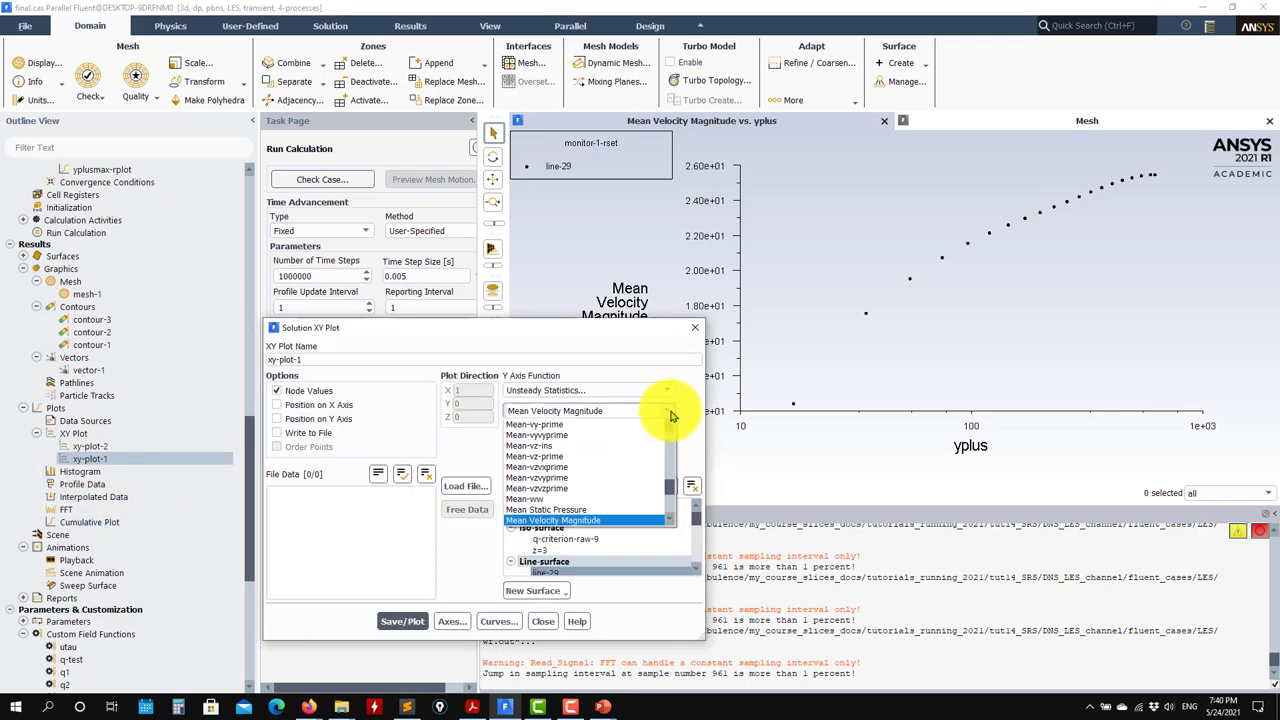
pyautogui.click(660, 392)
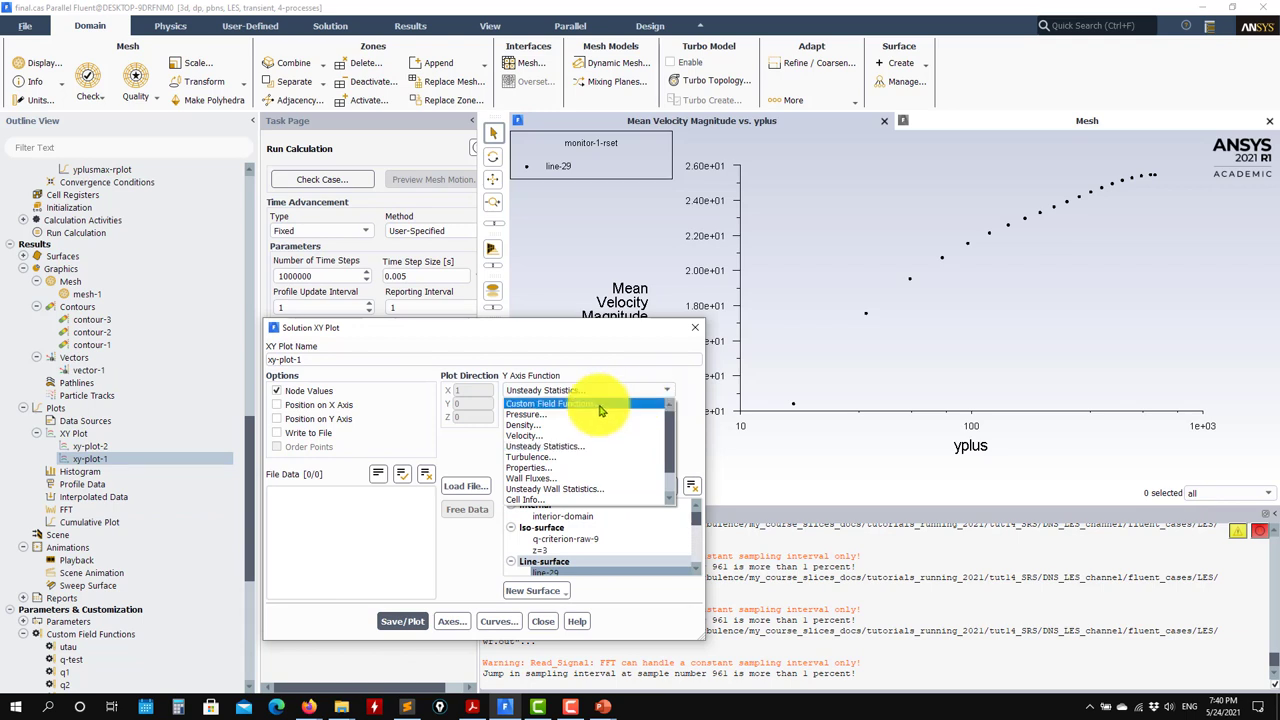
pyautogui.click(553, 403)
pyautogui.click(396, 626)
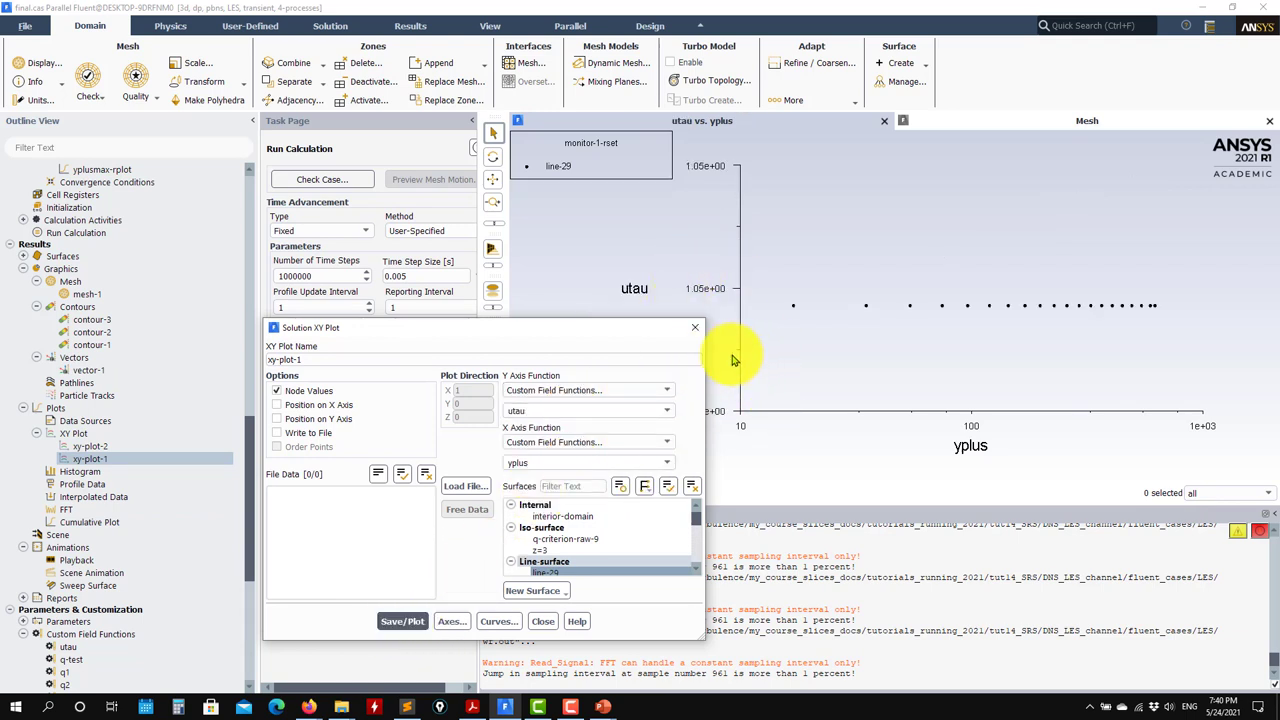
# Check the plot's axis settings, redraw the utau plot, and close the XY plot settings.
pyautogui.click(447, 623)
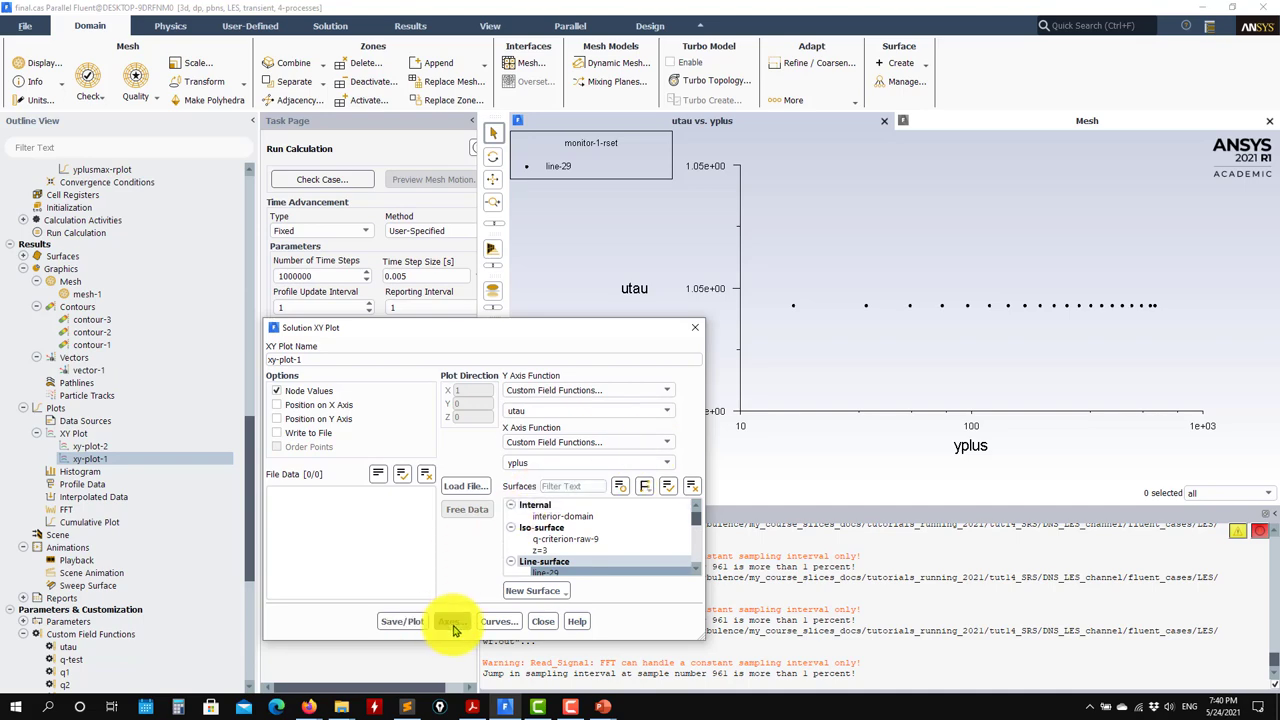
pyautogui.moveTo(598, 332); pyautogui.dragTo(450, 157)
pyautogui.click(300, 441)
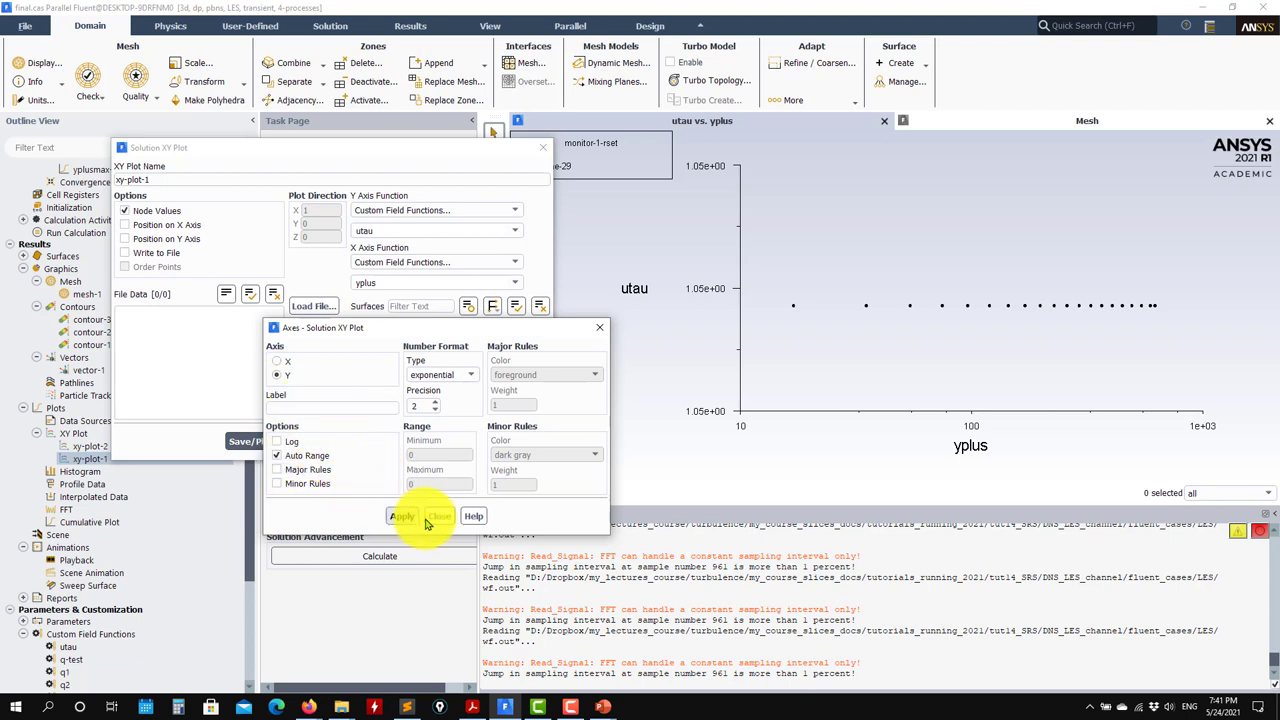
pyautogui.click(439, 515)
pyautogui.click(268, 441)
pyautogui.click(383, 444)
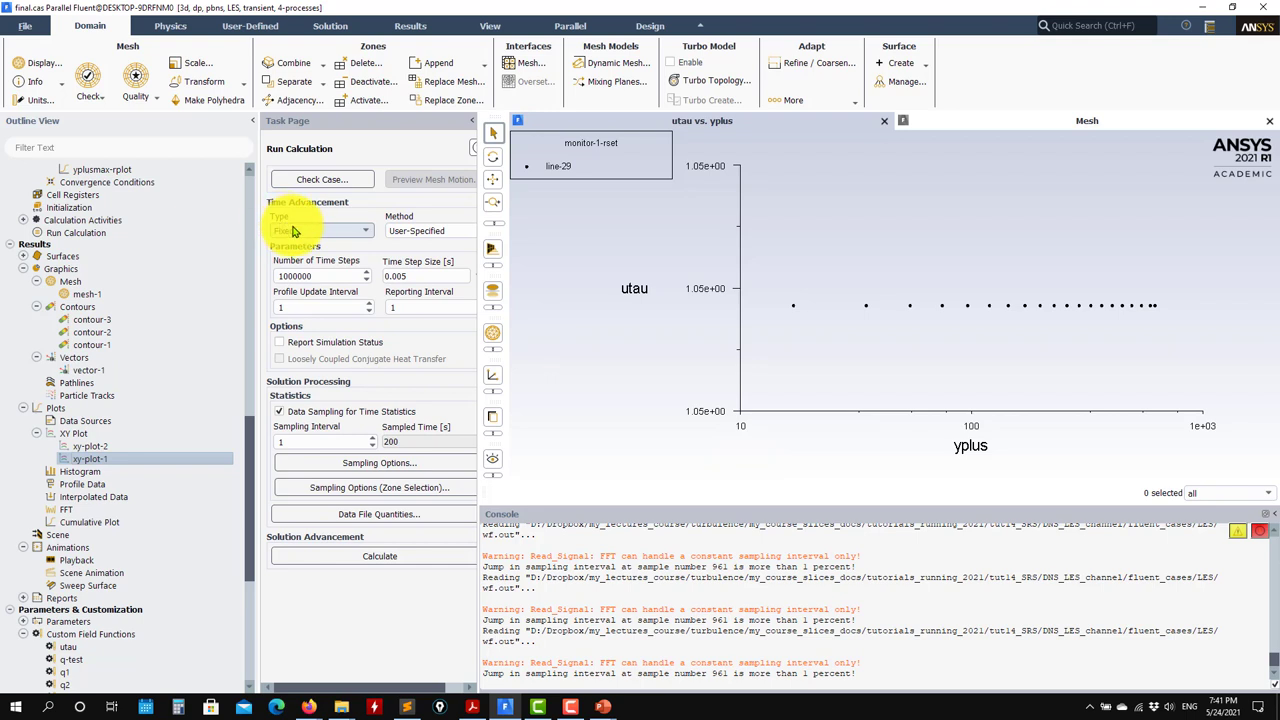
# Read the DNS channel final.cas.h5 case and data, then collapse the report definitions and graphics tree branches.
pyautogui.click(30, 34)
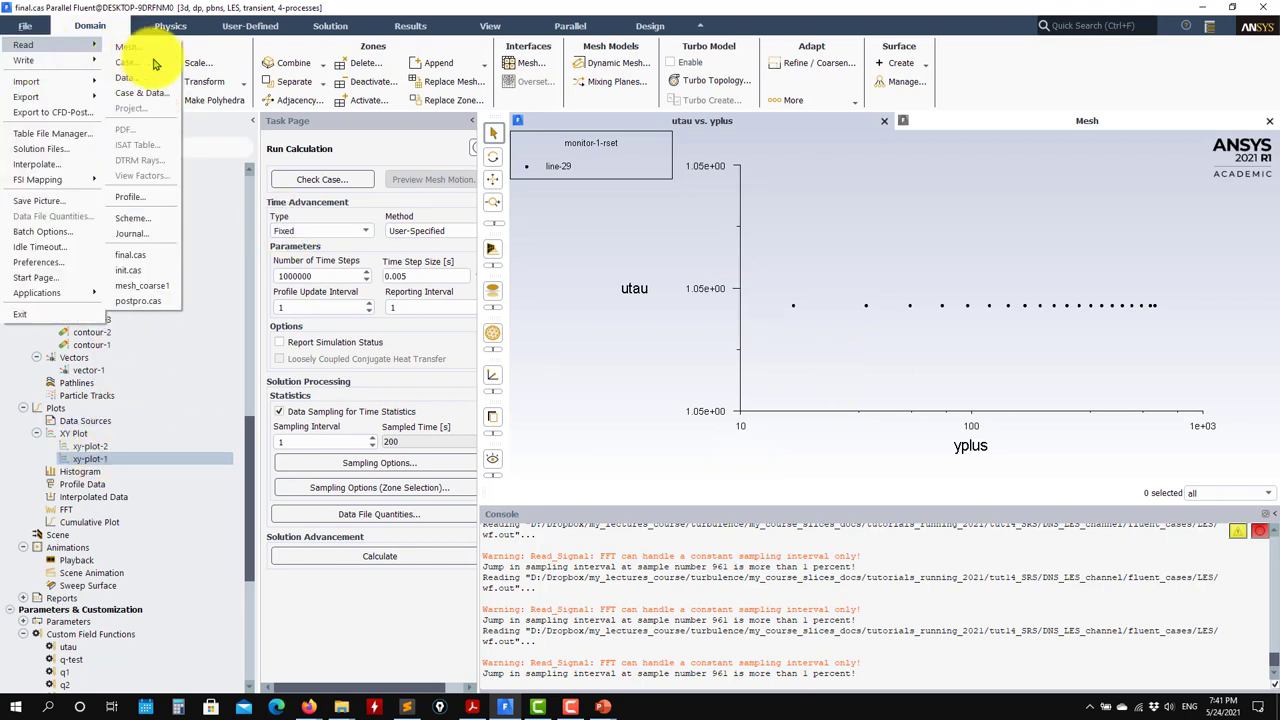
pyautogui.click(612, 368)
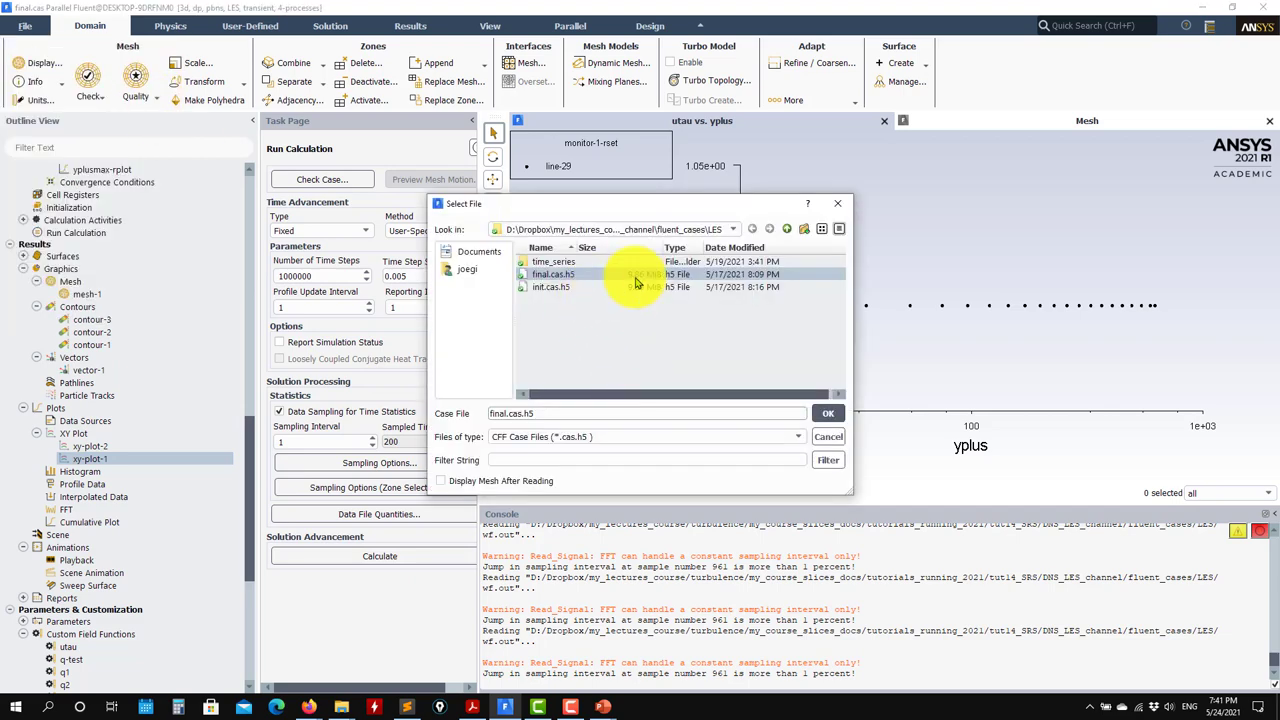
pyautogui.click(786, 229)
pyautogui.doubleClick(545, 262)
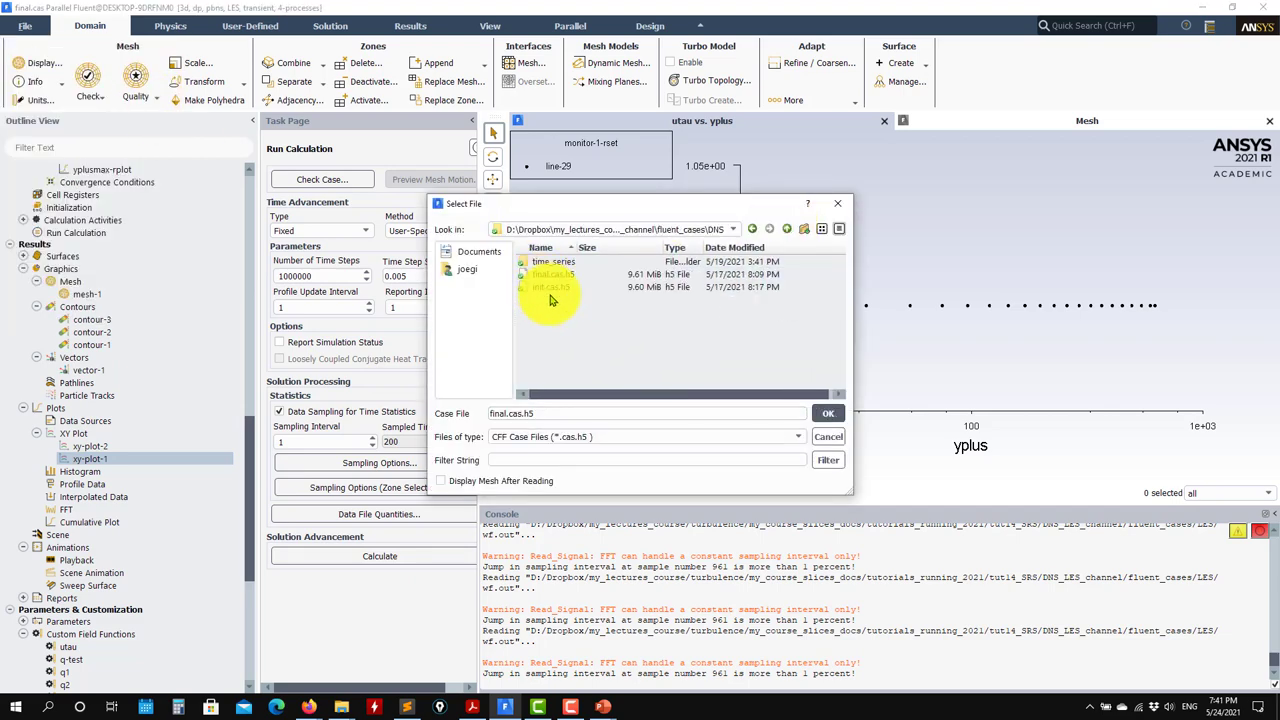
pyautogui.click(828, 414)
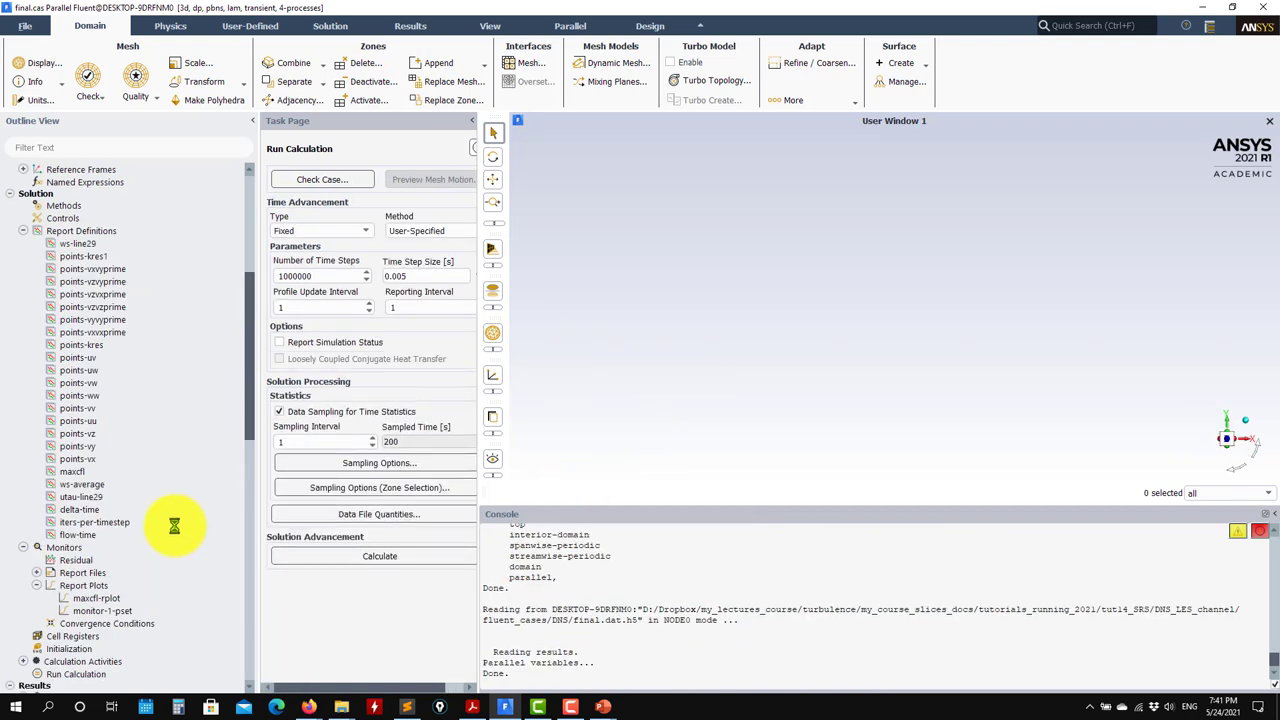
pyautogui.click(23, 230)
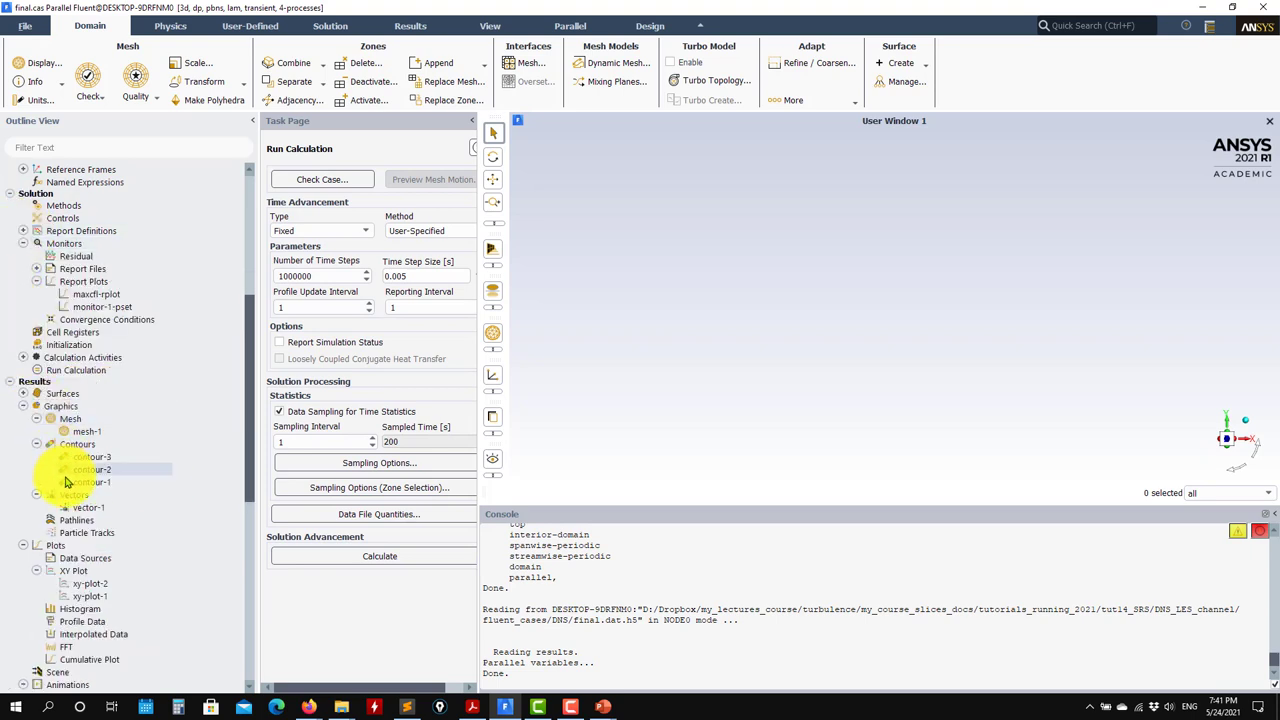
pyautogui.click(23, 406)
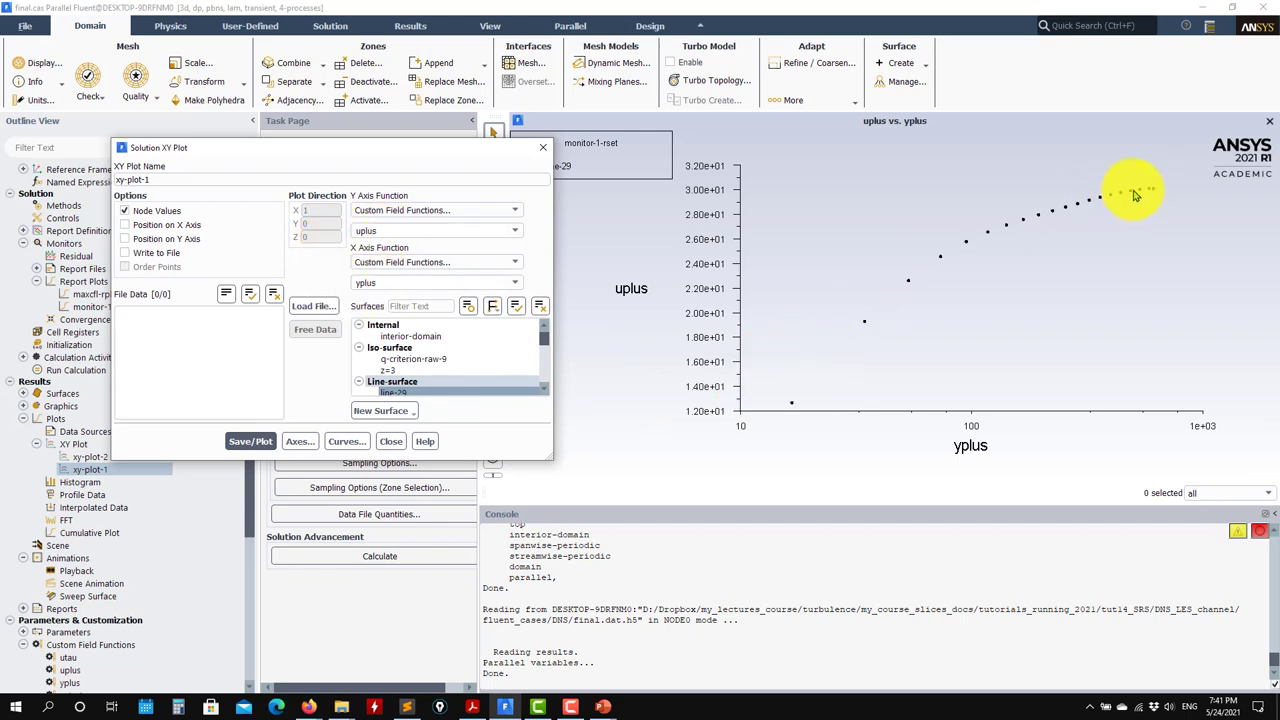
# Load the flatplate, log-law, Spalding and viscous sublayer reference files from interpolation_files, showing all file types.
pyautogui.click(312, 305)
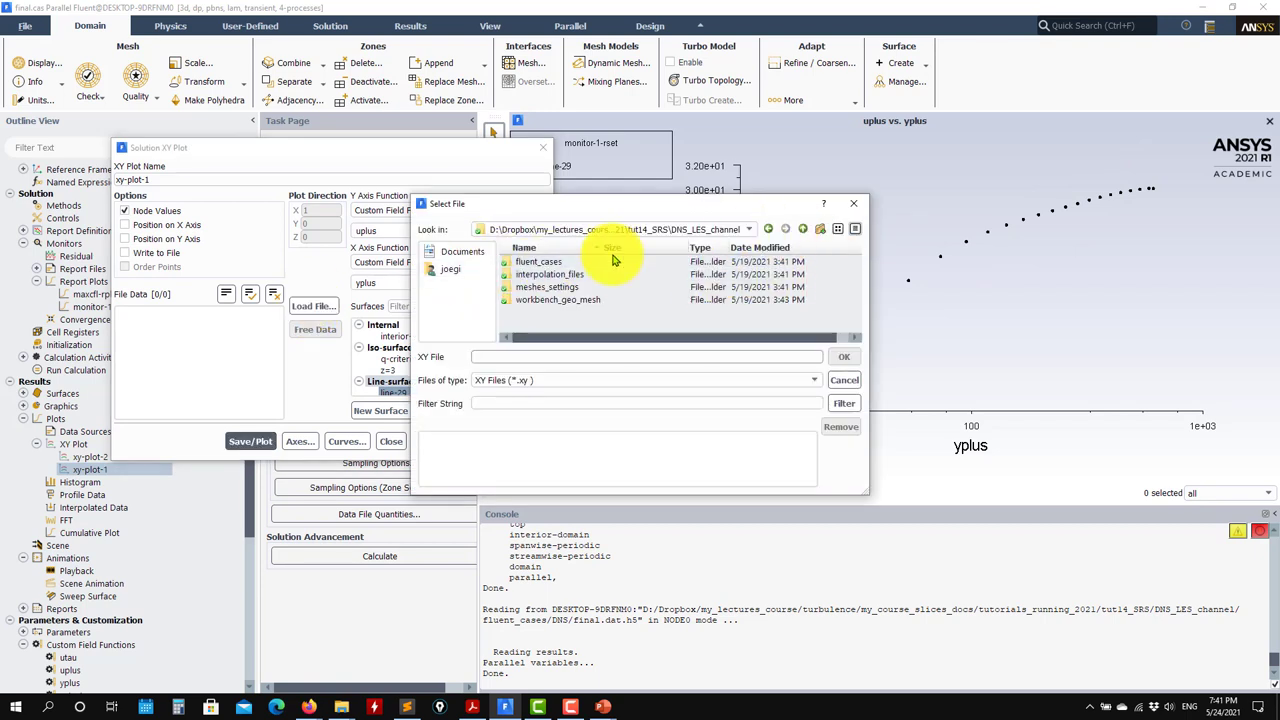
pyautogui.doubleClick(555, 274)
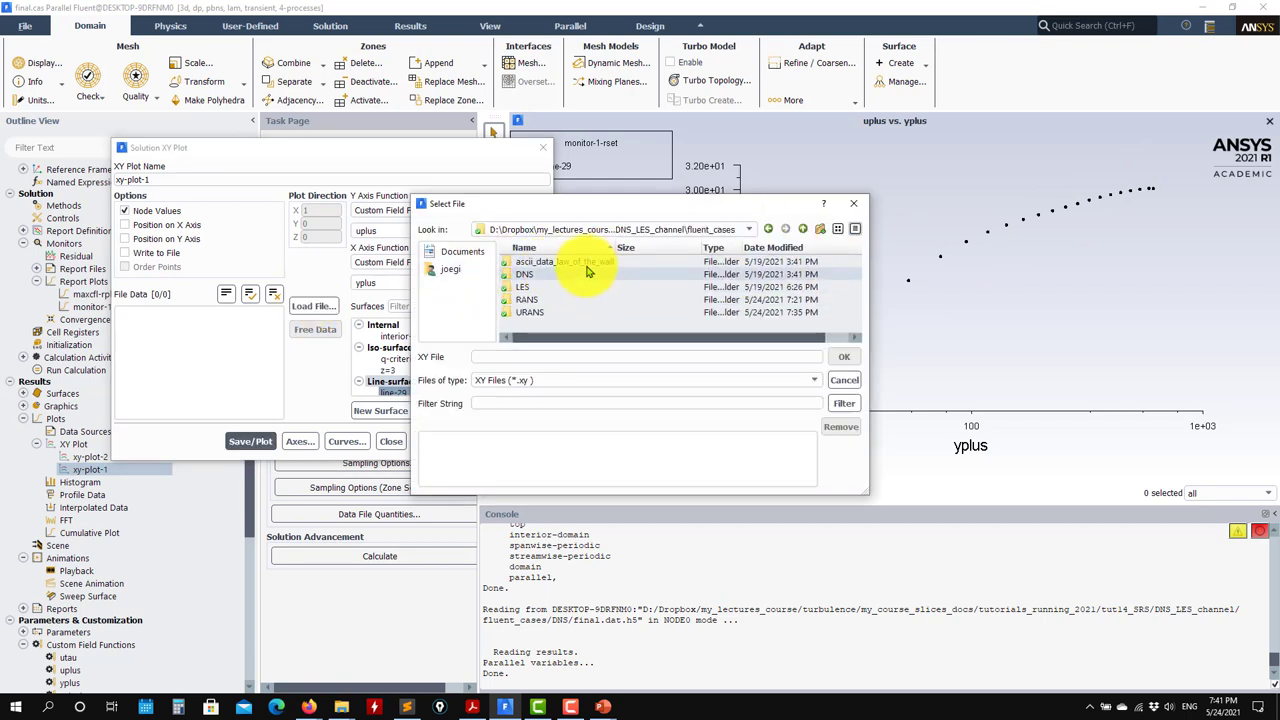
pyautogui.doubleClick(586, 273)
pyautogui.click(780, 380)
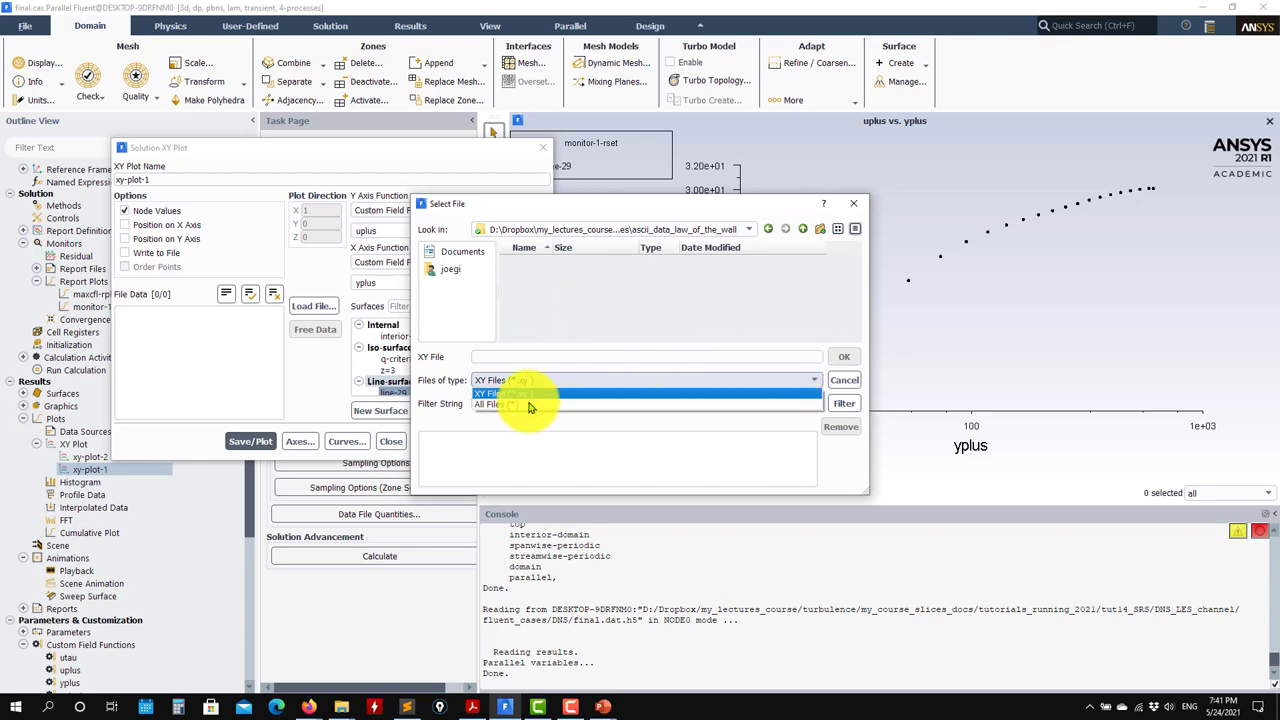
pyautogui.click(529, 400)
pyautogui.doubleClick(565, 262)
pyautogui.doubleClick(550, 274)
pyautogui.doubleClick(555, 287)
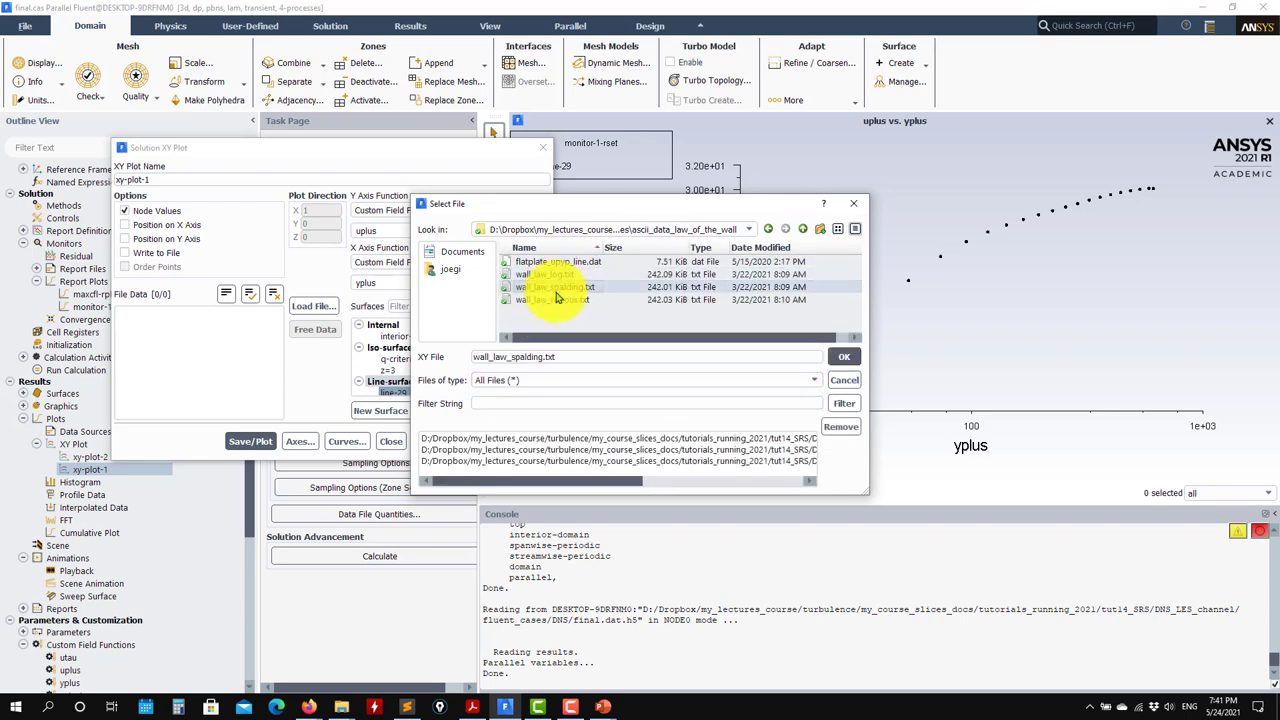
pyautogui.doubleClick(555, 299)
pyautogui.click(841, 357)
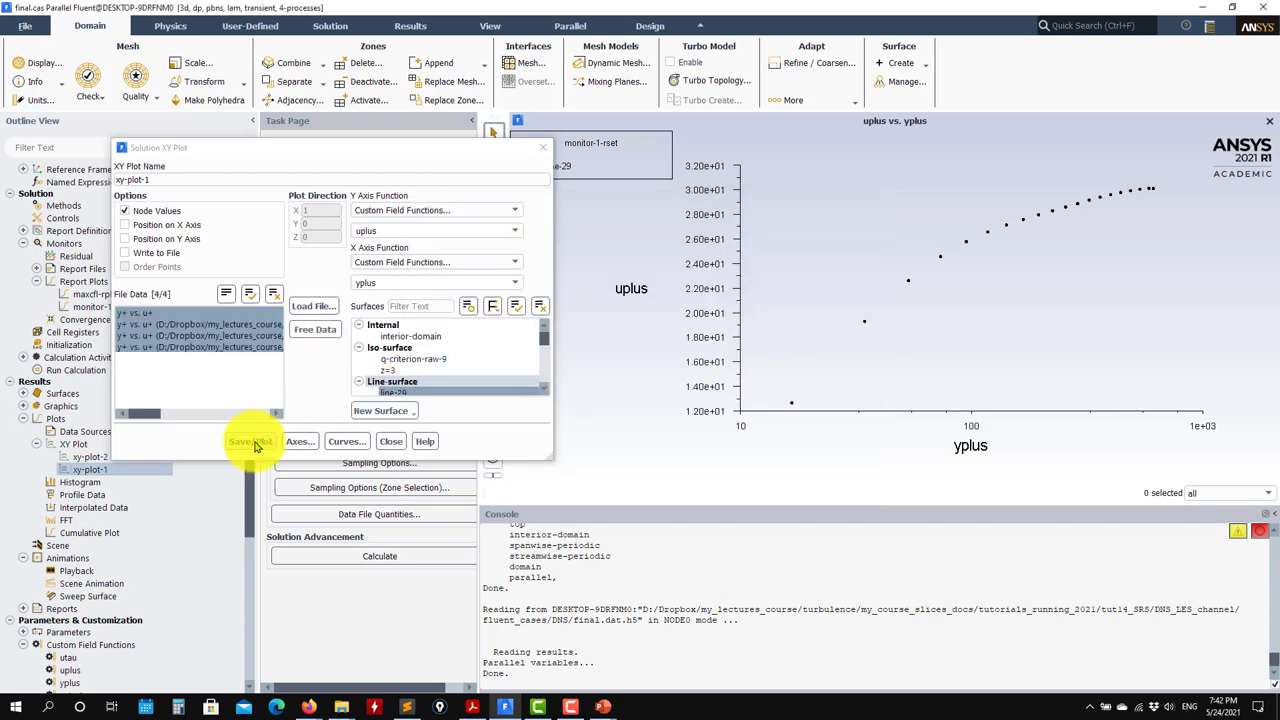
# Redraw the uplus plot with the reference curves overlaid and close the plot settings.
pyautogui.click(250, 441)
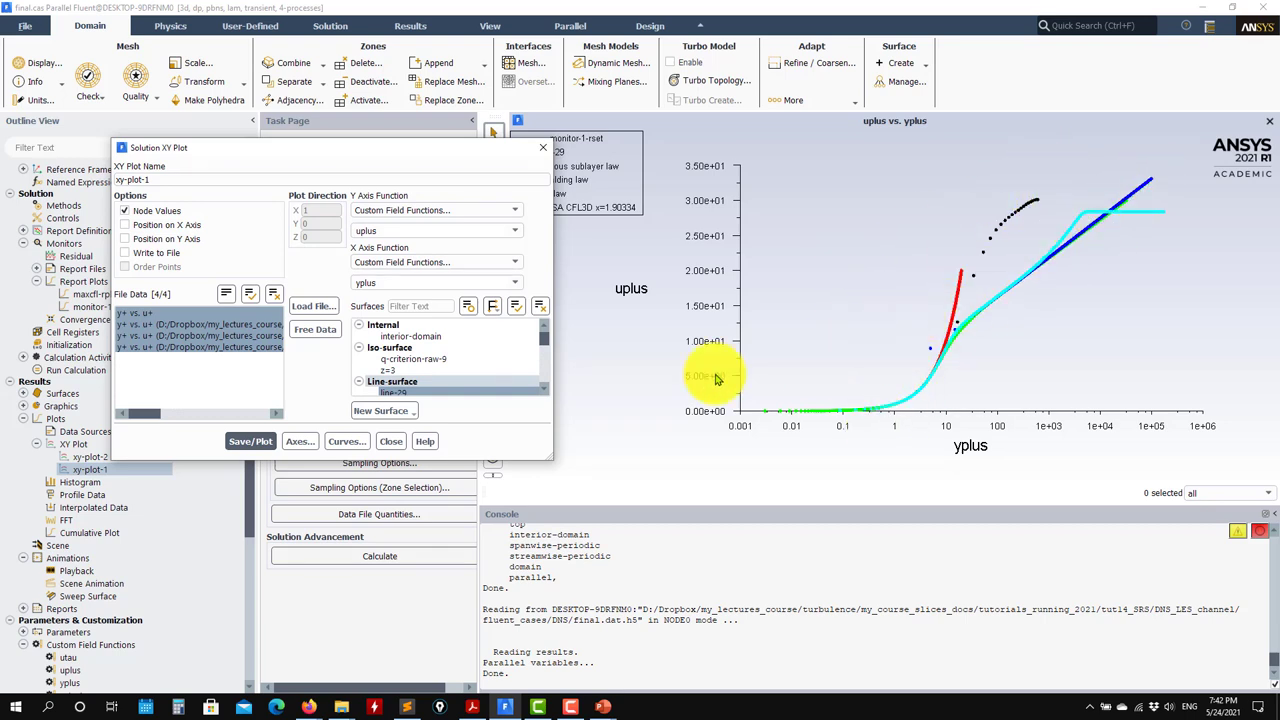
pyautogui.click(390, 441)
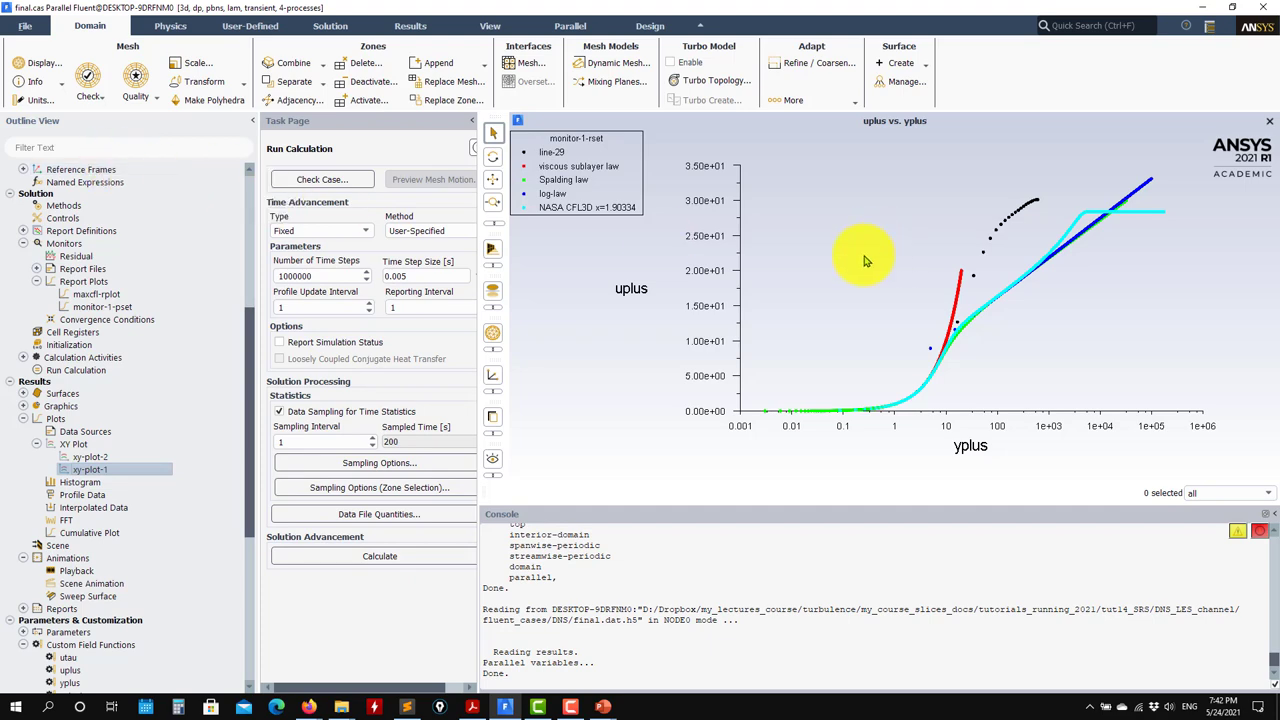
pyautogui.click(22, 26)
# Read the LES final.cas.h5 case from the fluent_cases/LES folder.
pyautogui.moveTo(40, 46)
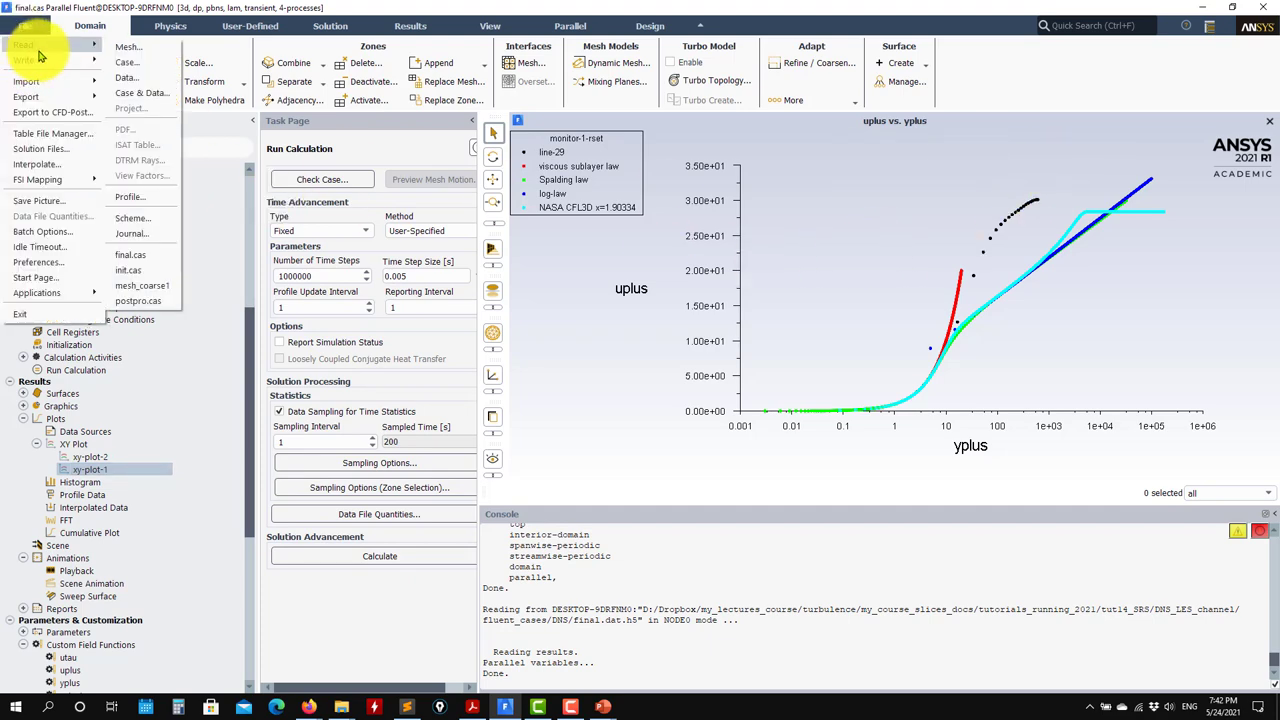
pyautogui.click(149, 91)
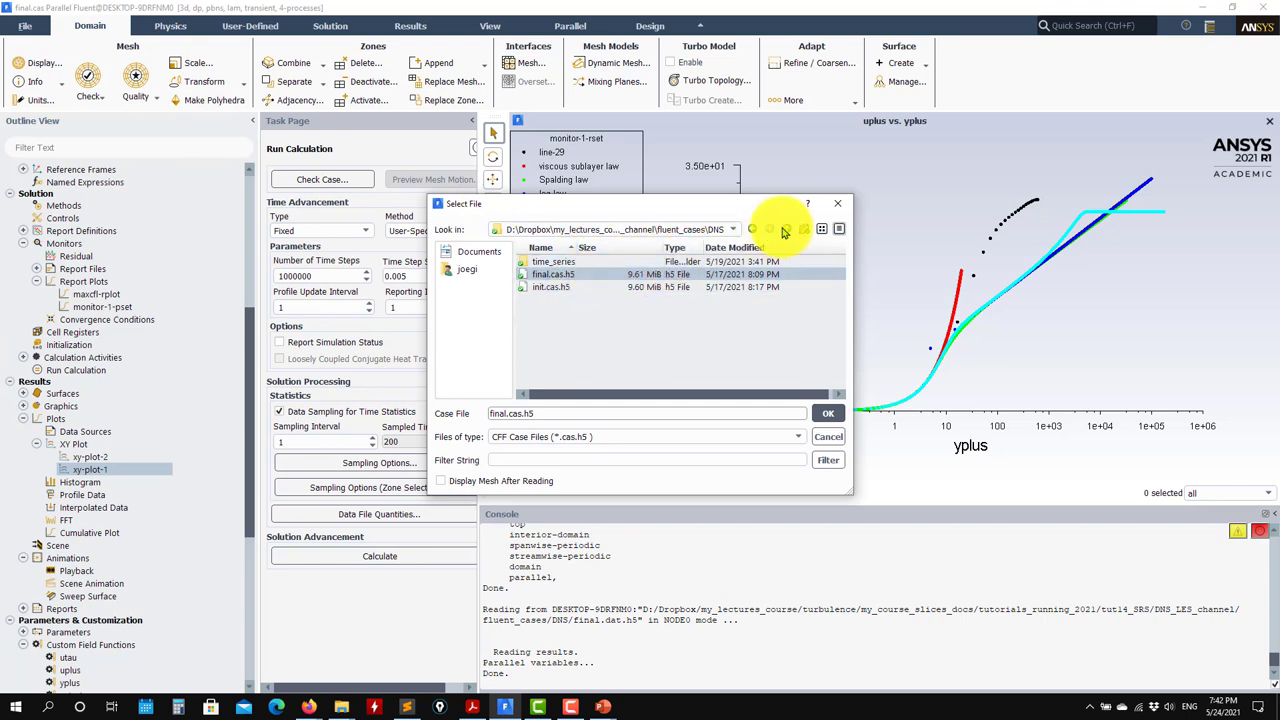
pyautogui.click(752, 229)
pyautogui.doubleClick(550, 274)
pyautogui.click(565, 274)
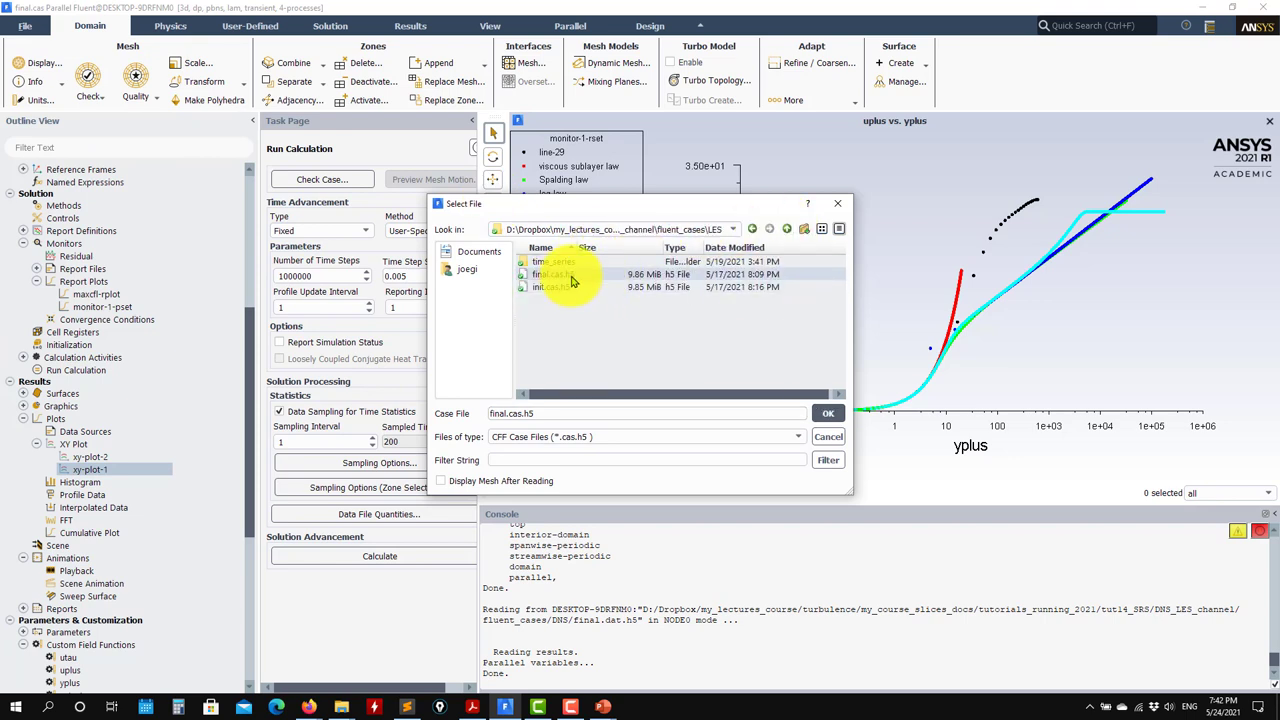
pyautogui.click(827, 415)
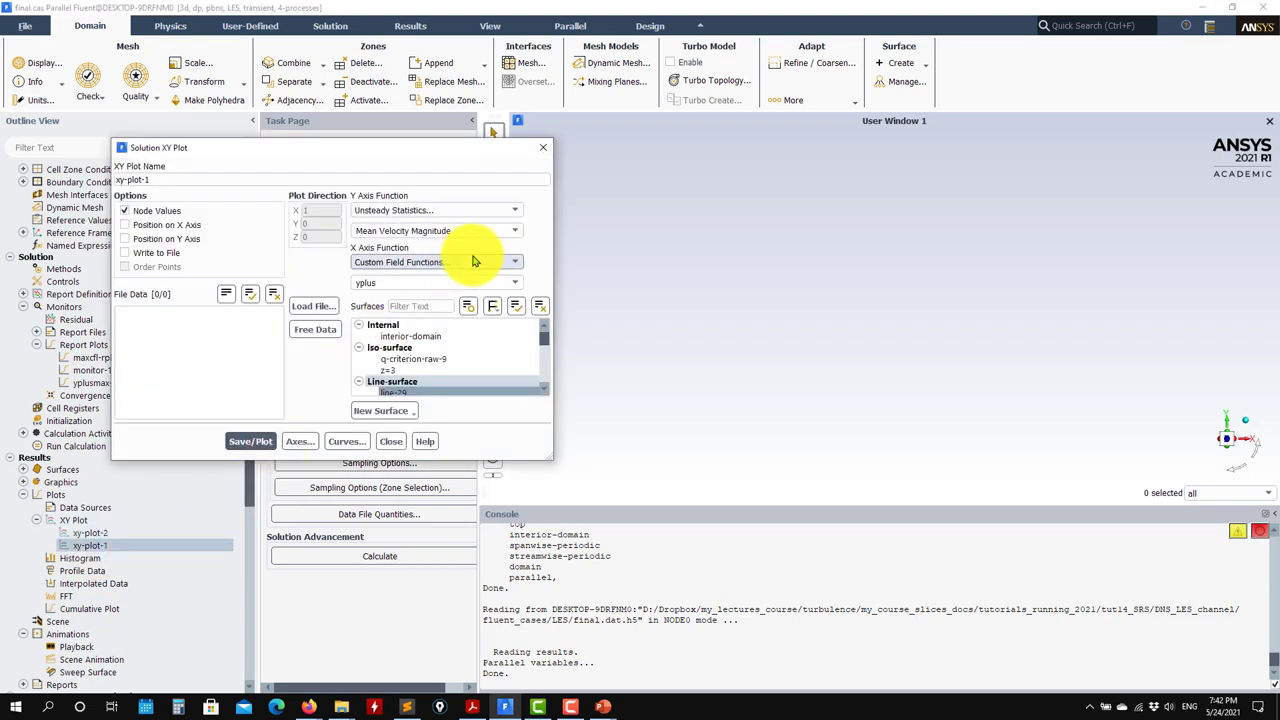
# Switch the Y axis to Custom Field Functions > utau, plot it against yplus, and close.
pyautogui.click(515, 231)
pyautogui.click(515, 211)
pyautogui.click(423, 229)
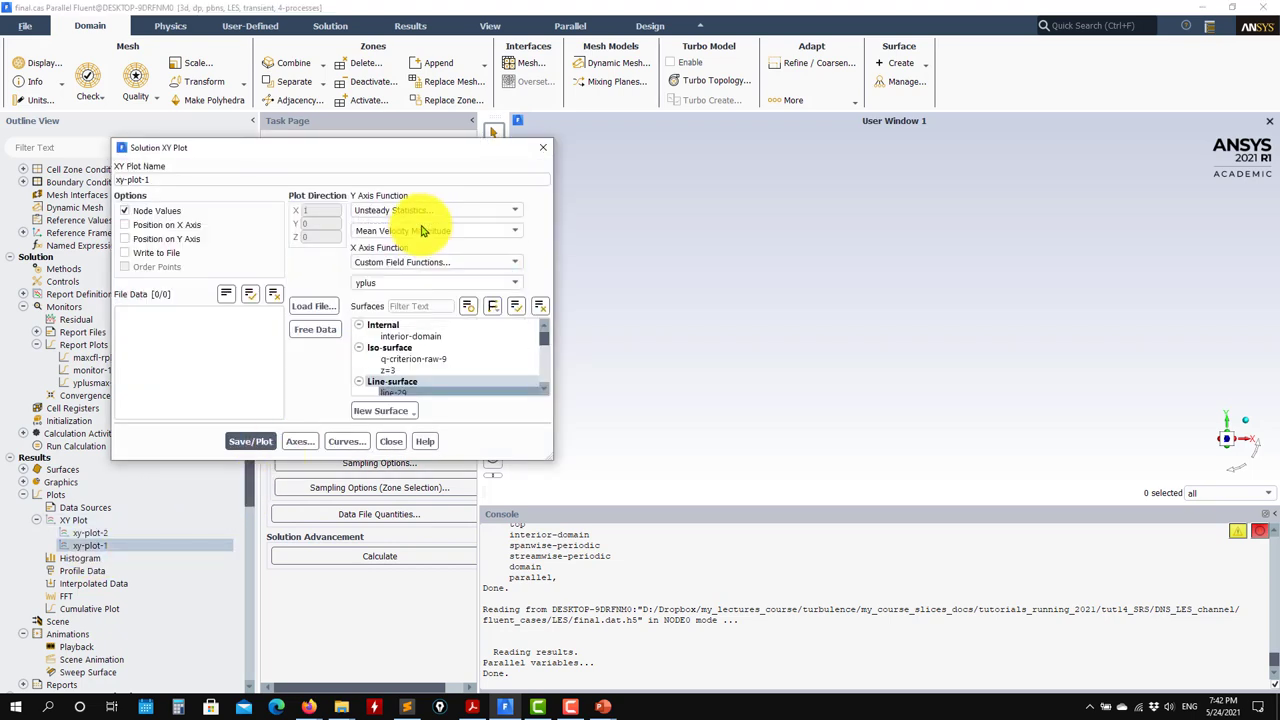
pyautogui.click(250, 441)
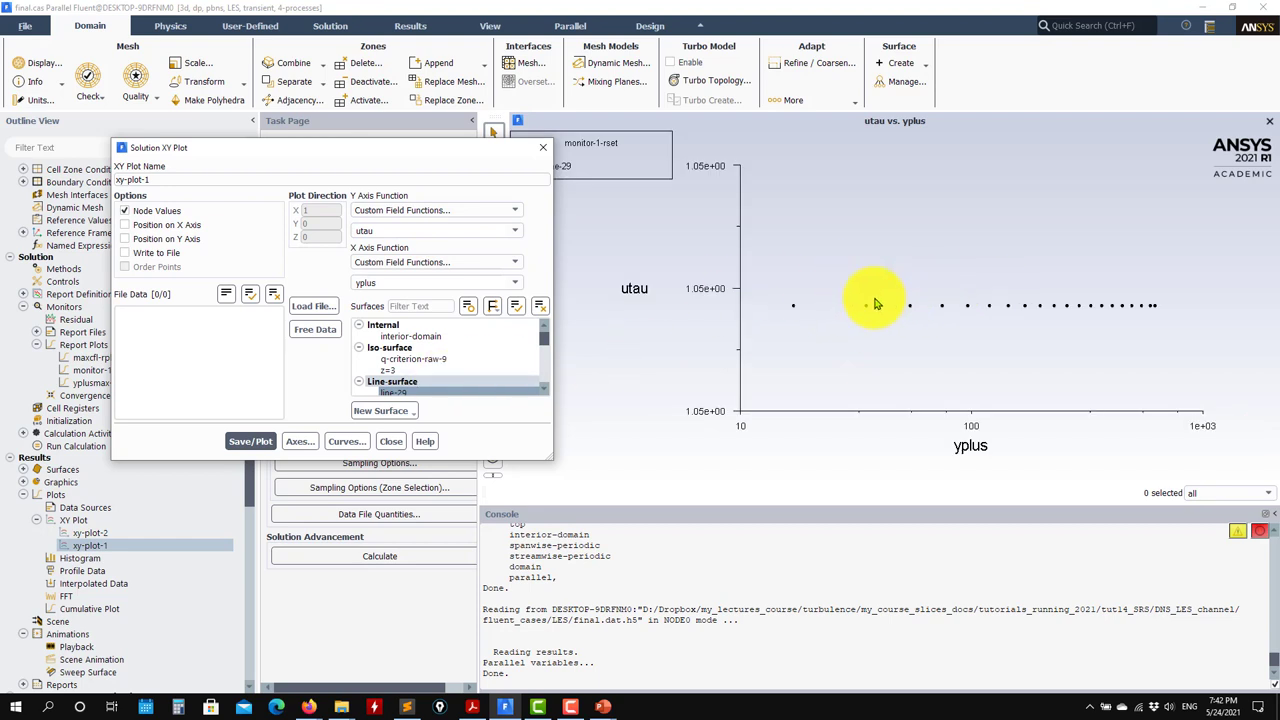
pyautogui.click(391, 441)
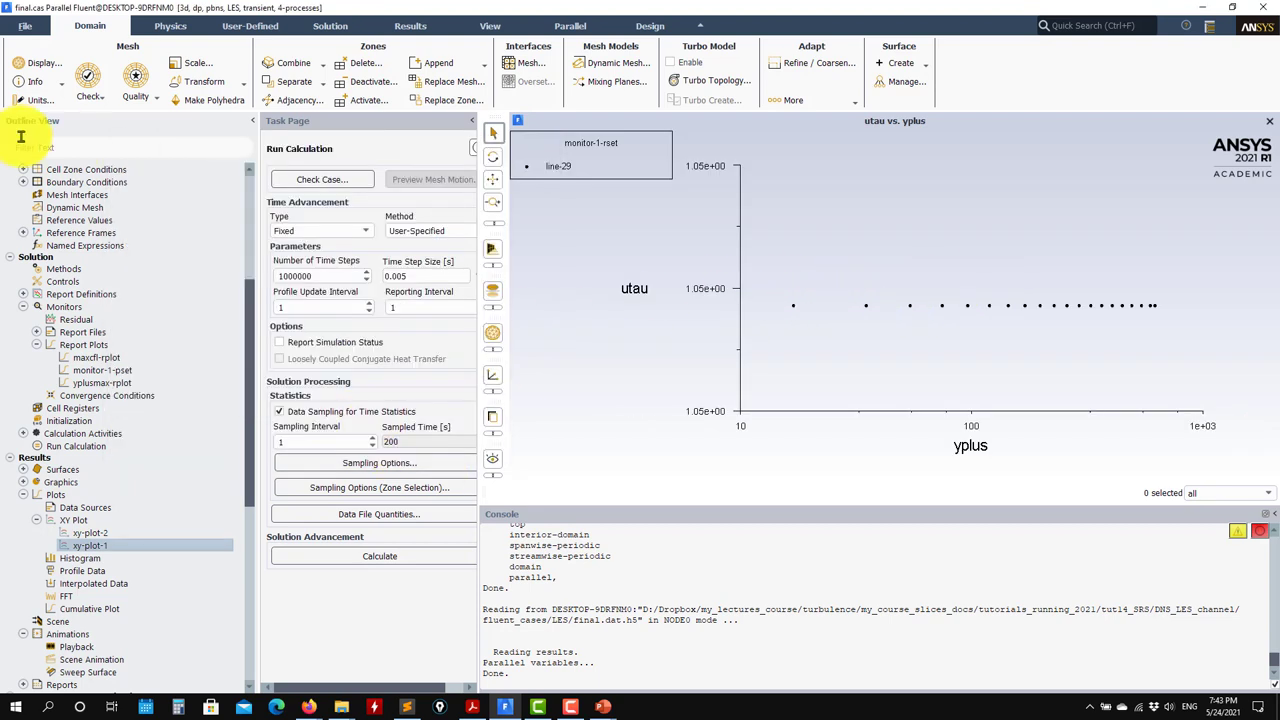
pyautogui.click(22, 26)
# Discard the unsaved LES changes and read URANS final.cas.h5 with its data from fluent_cases/URANS.
pyautogui.moveTo(20, 45)
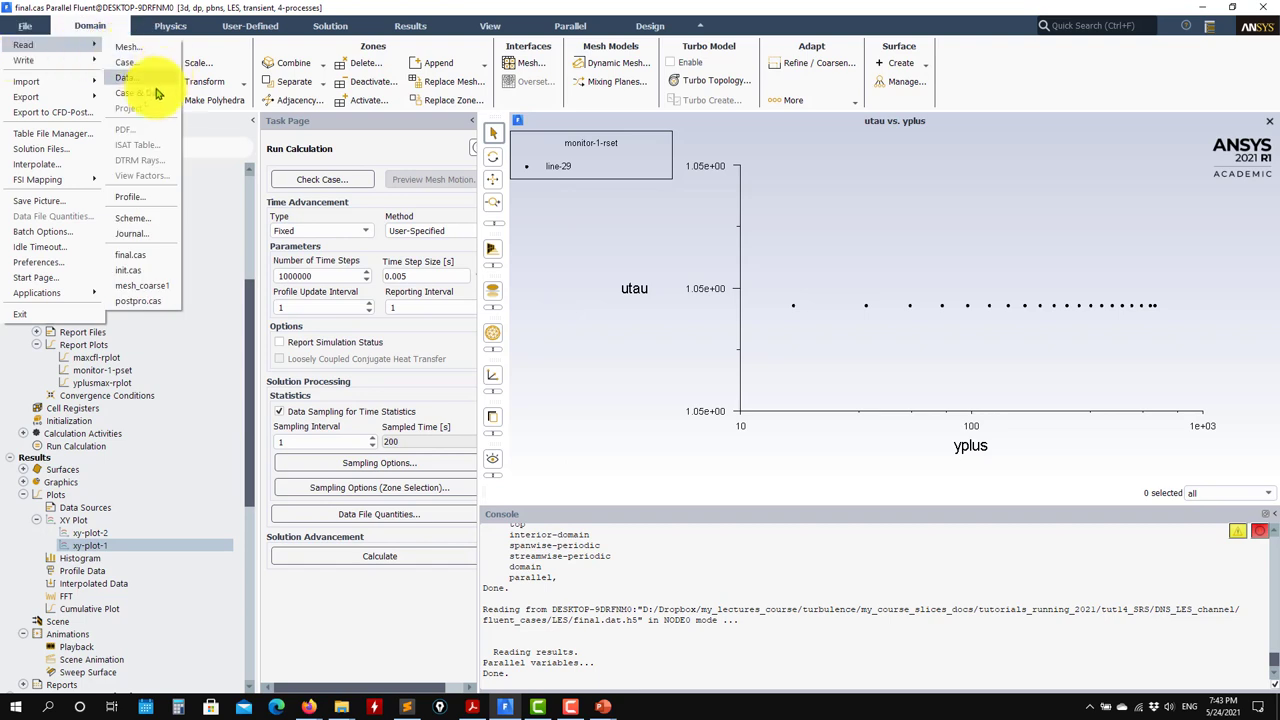
pyautogui.click(152, 97)
pyautogui.click(620, 370)
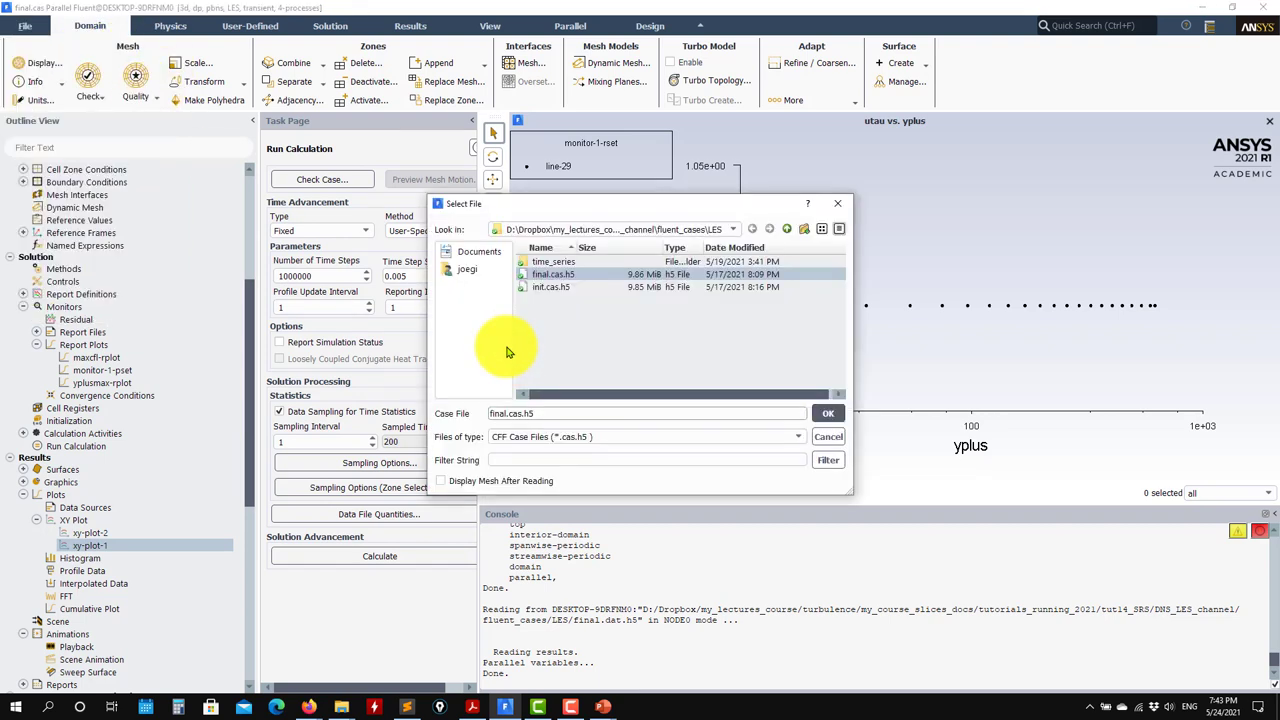
pyautogui.click(786, 229)
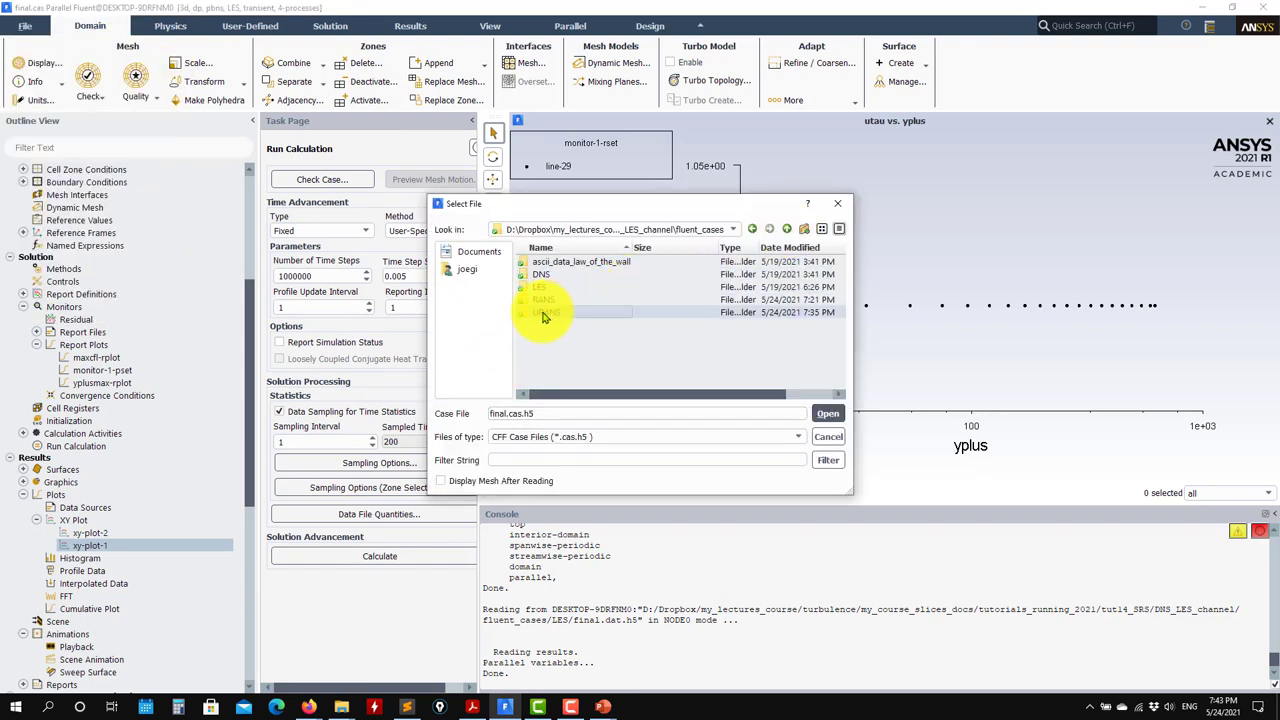
pyautogui.doubleClick(544, 312)
pyautogui.click(570, 262)
pyautogui.click(828, 413)
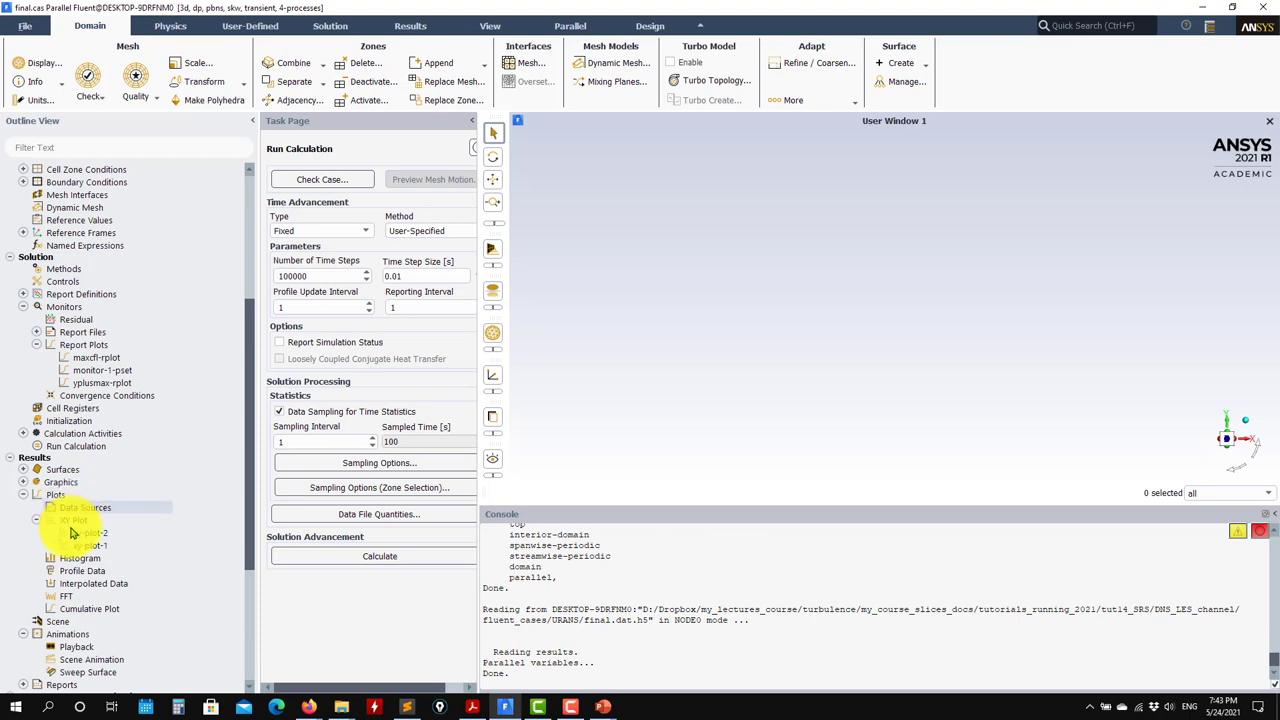
# Plot mean velocity magnitude along line-9 and make the x-axis logarithmic.
pyautogui.click(262, 441)
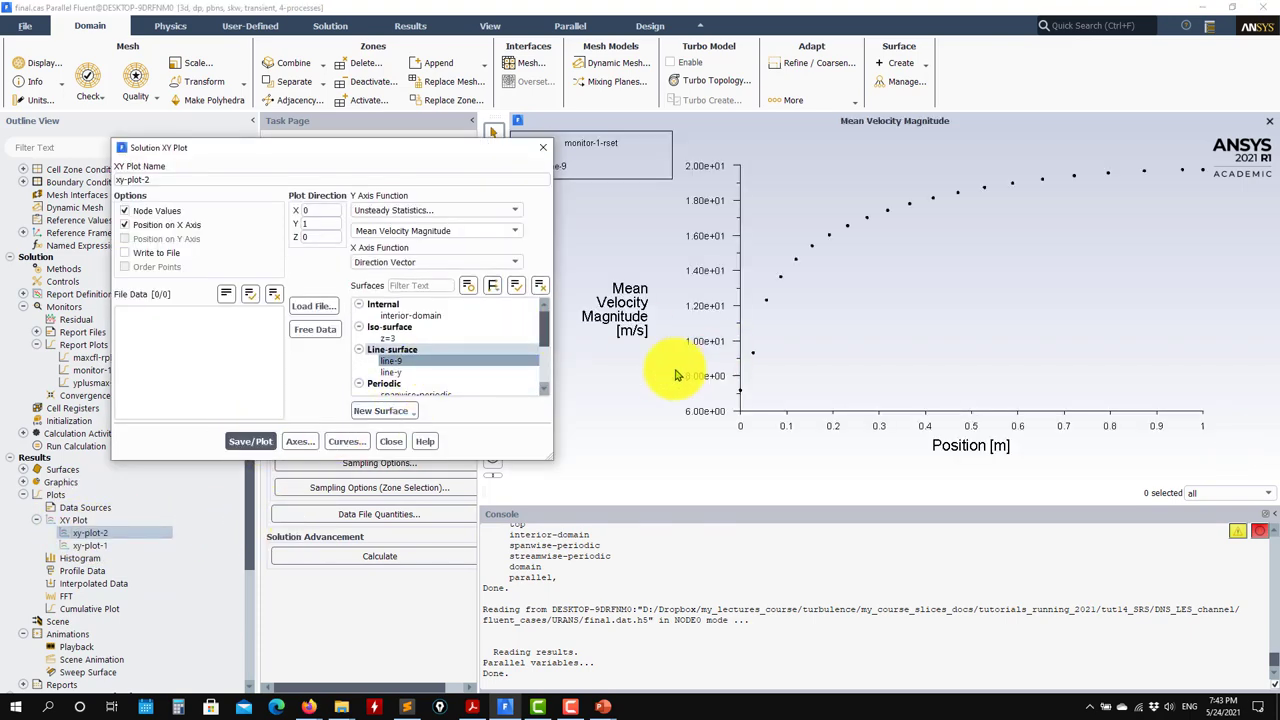
pyautogui.click(299, 441)
pyautogui.click(278, 442)
pyautogui.click(402, 516)
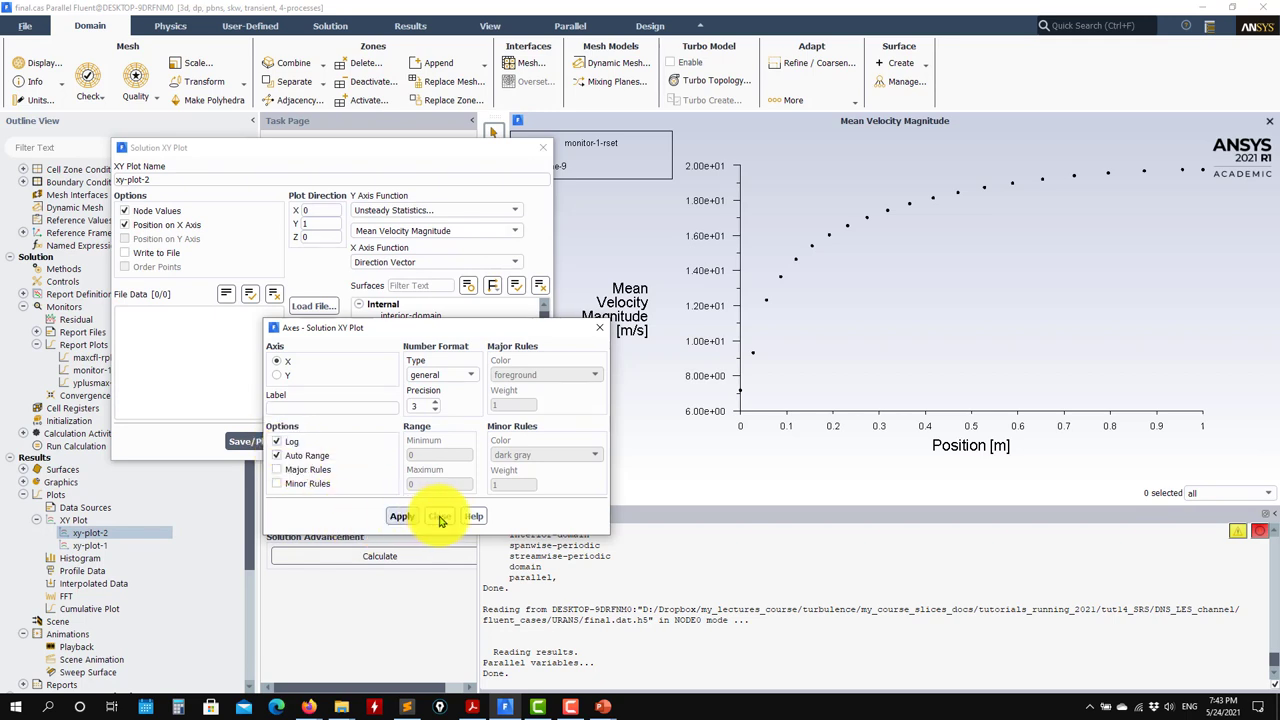
pyautogui.click(439, 516)
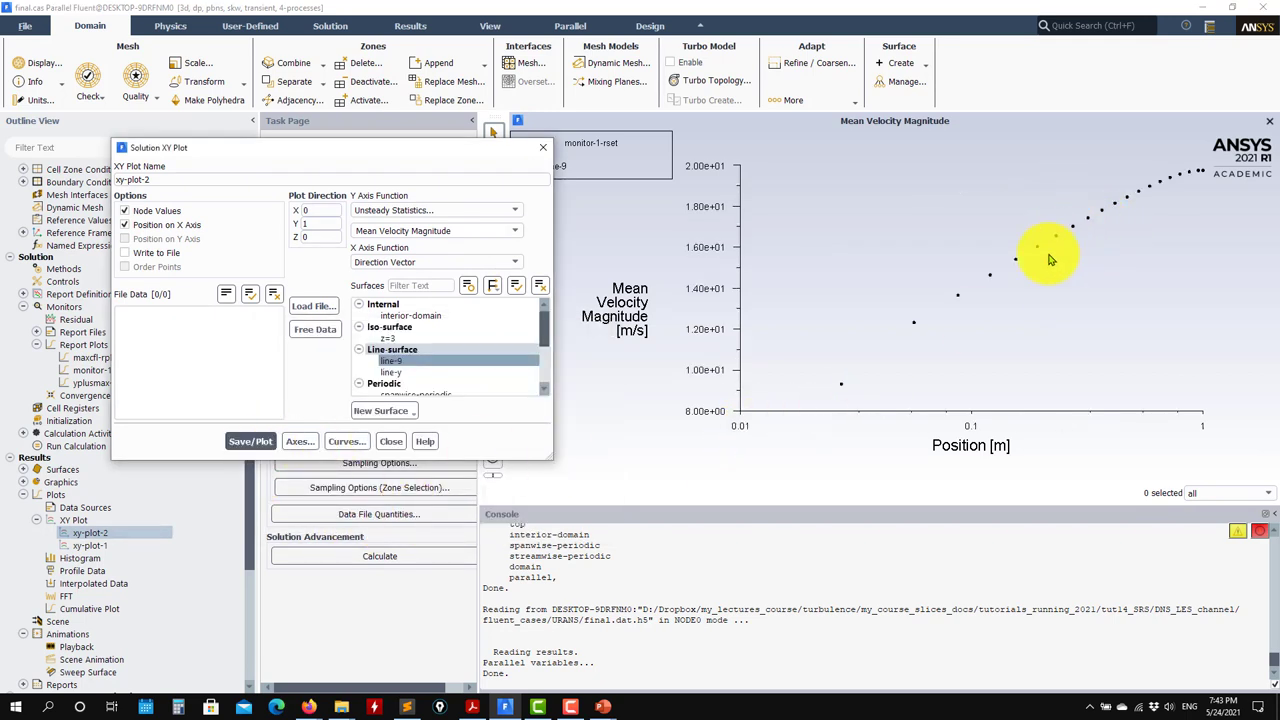
# Load all four law-of-the-wall reference files, redraw the plot with them overlaid, and close.
pyautogui.click(310, 305)
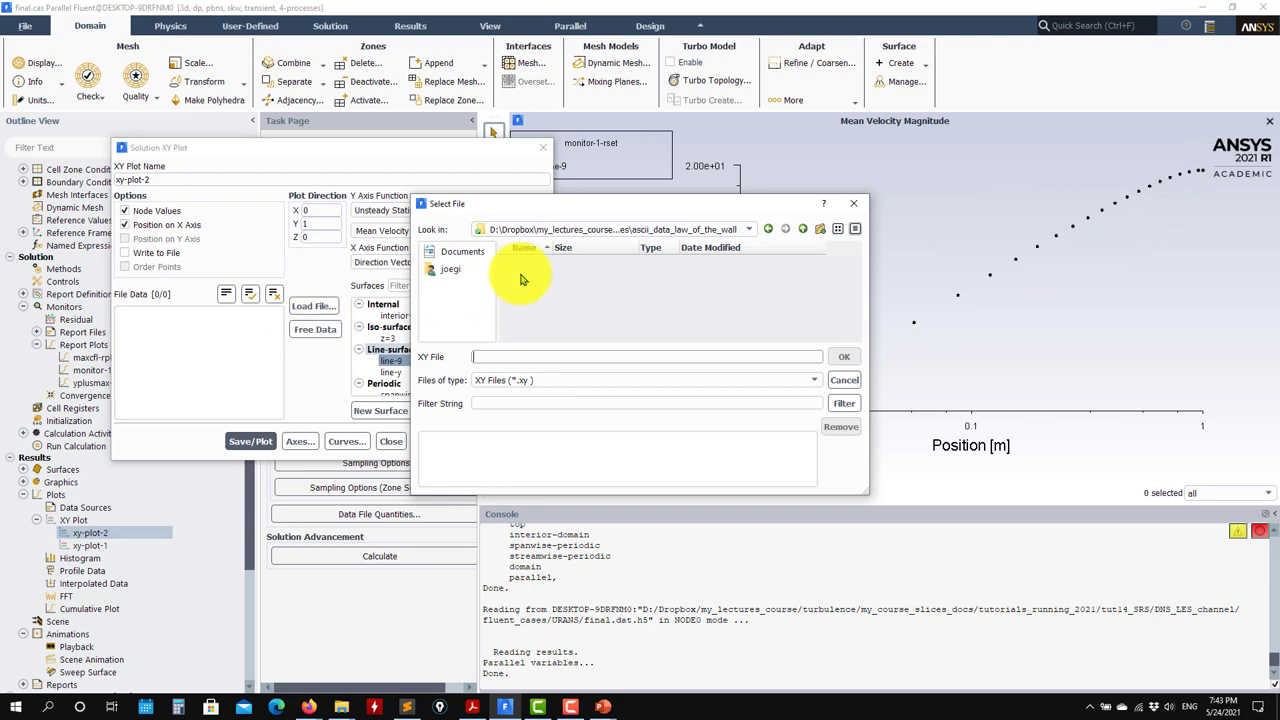
pyautogui.click(800, 381)
pyautogui.click(533, 404)
pyautogui.moveTo(531, 262); pyautogui.dragTo(549, 303)
pyautogui.click(844, 356)
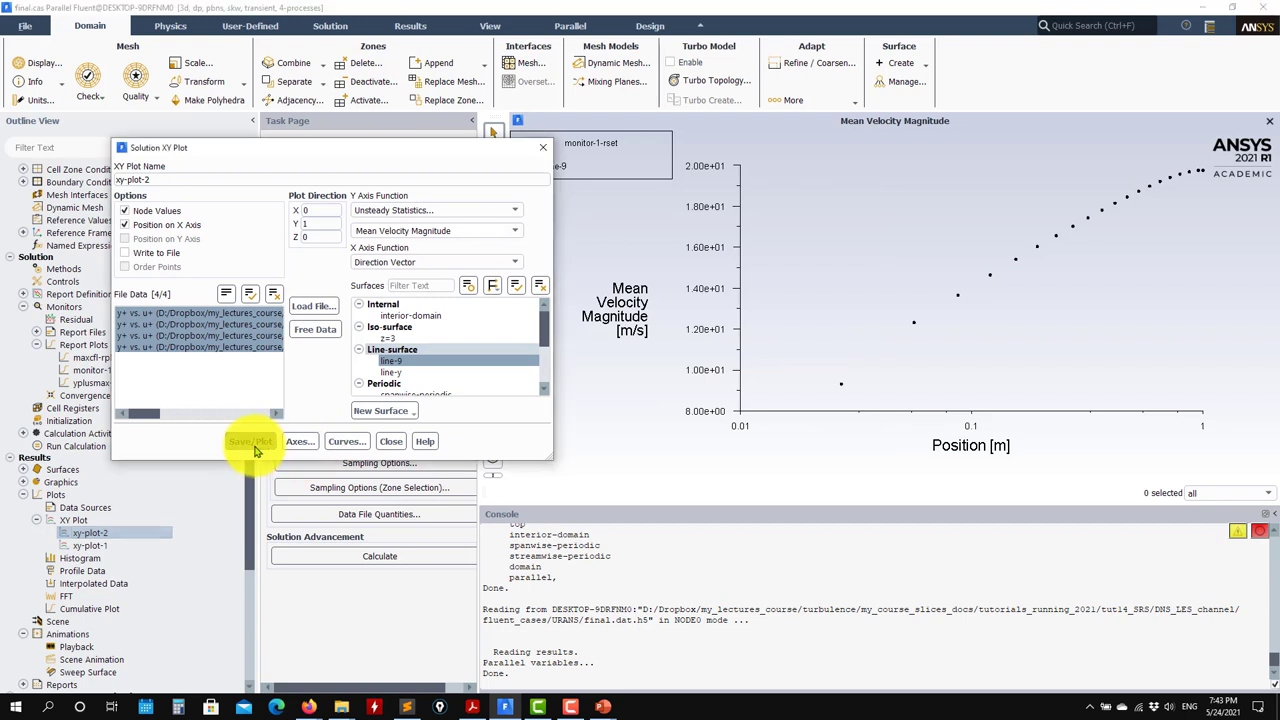
pyautogui.click(252, 441)
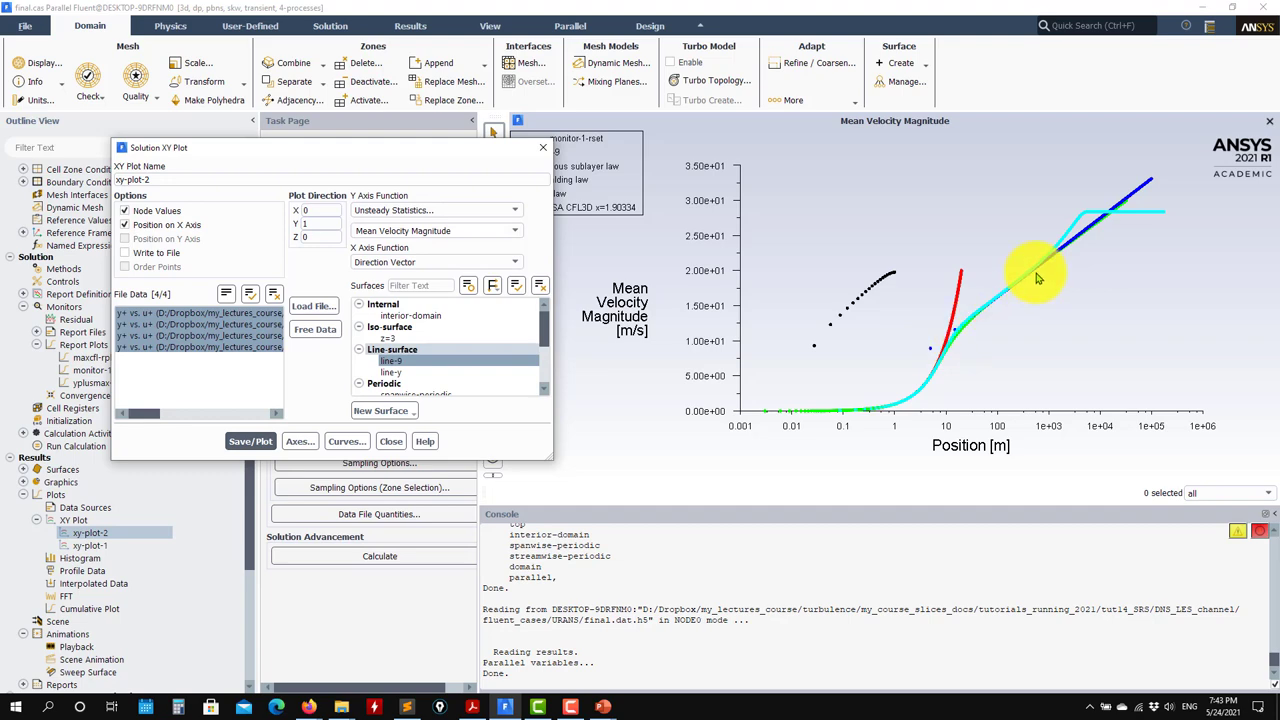
pyautogui.click(390, 441)
pyautogui.click(35, 28)
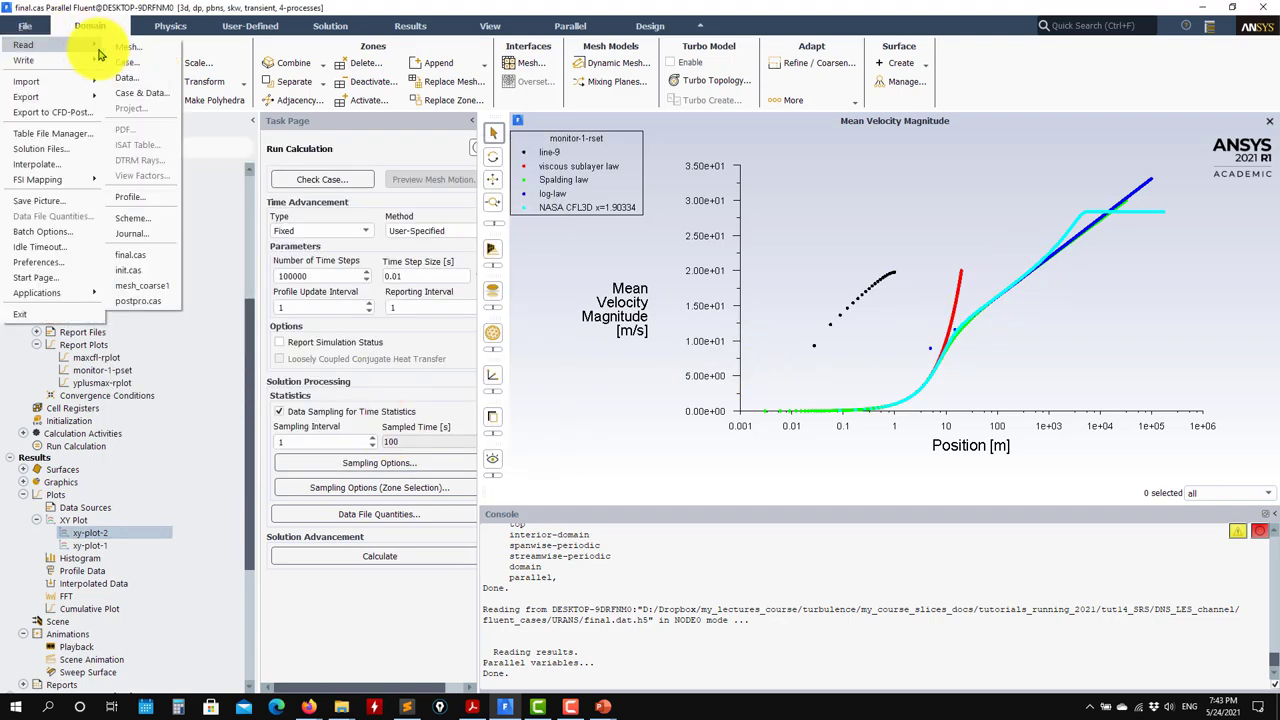
# Read the RANS final.cas.h5 case from the fluent_cases/RANS folder.
pyautogui.click(155, 92)
pyautogui.click(786, 229)
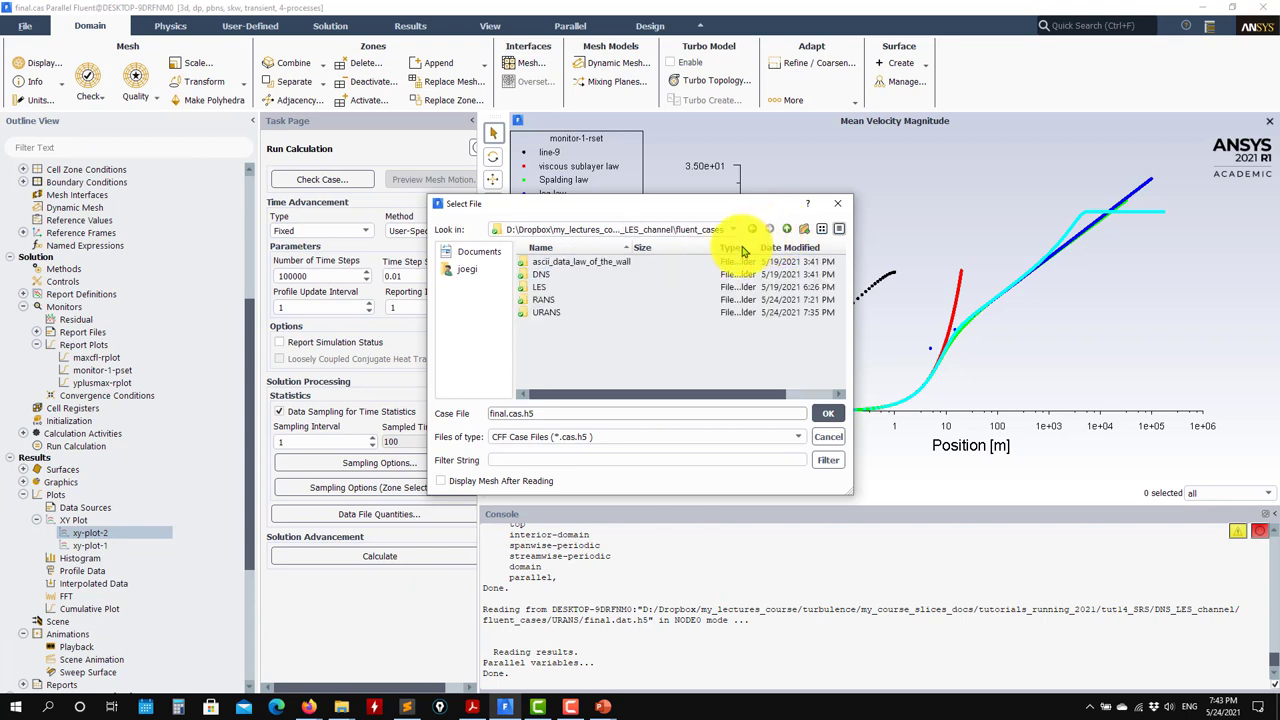
pyautogui.click(548, 303)
pyautogui.doubleClick(548, 303)
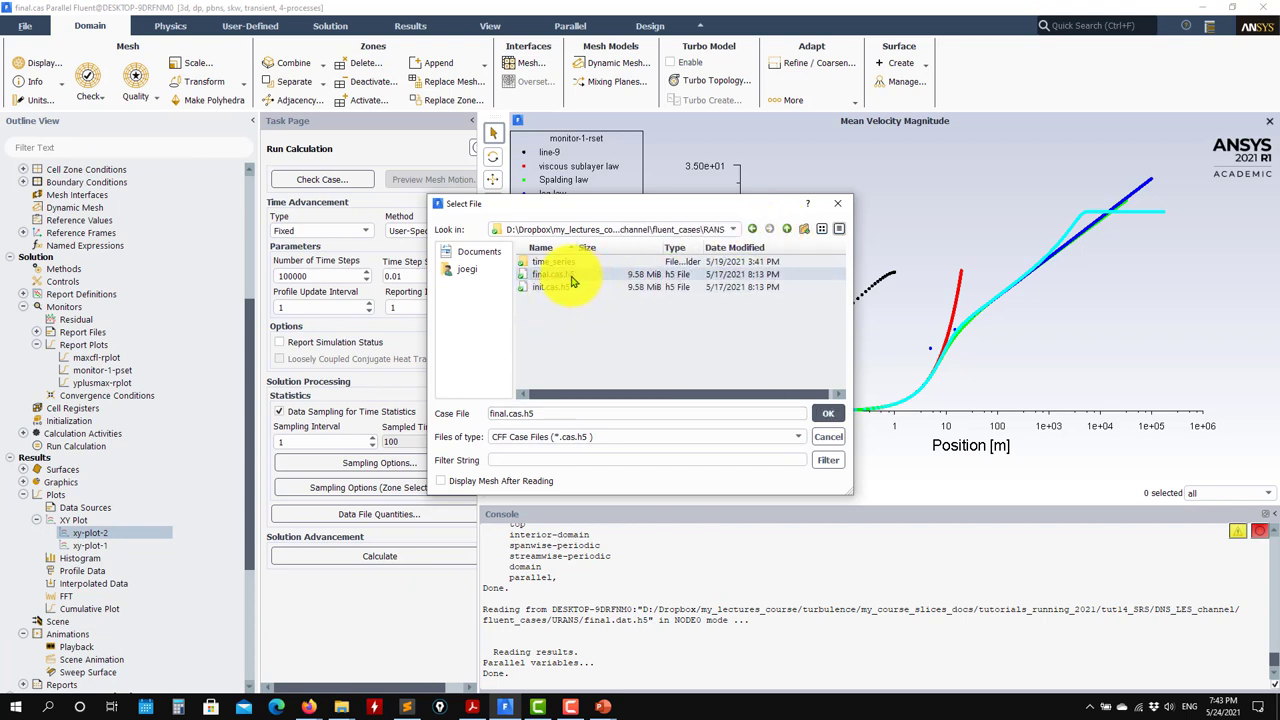
pyautogui.click(828, 413)
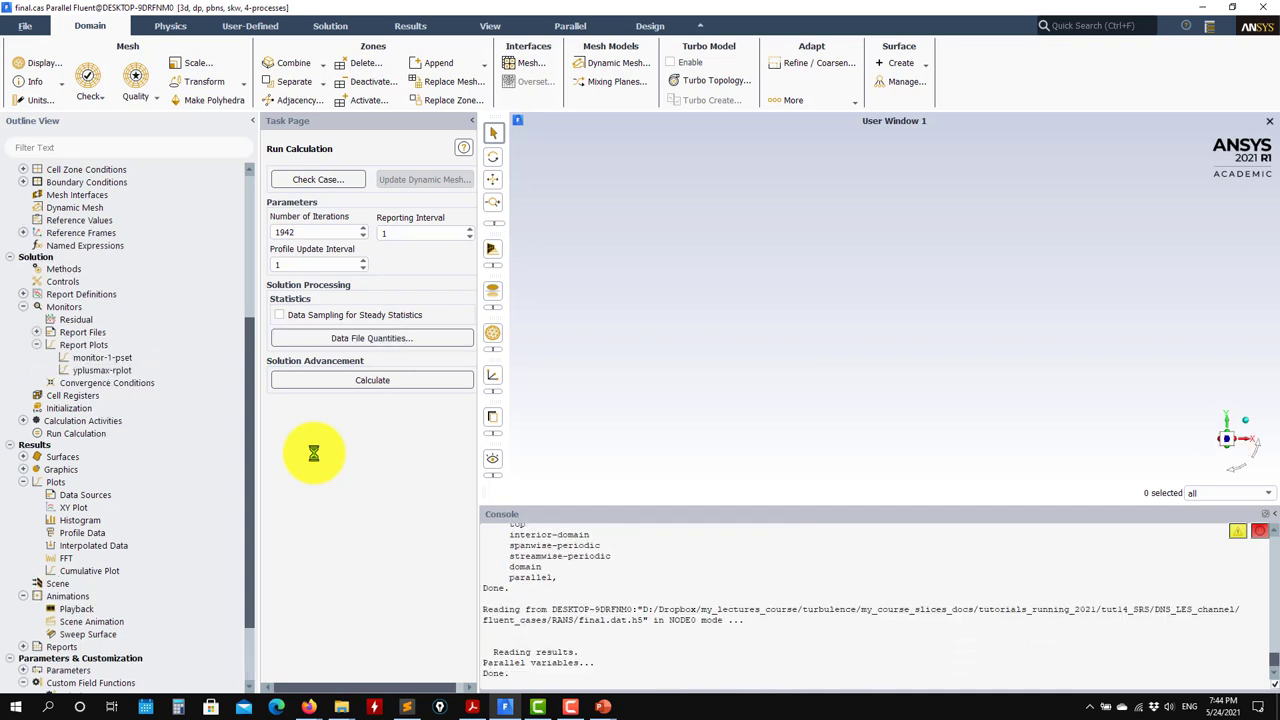
# Briefly open and close the XY plot settings, then collapse the Plots group in the tree.
pyautogui.scroll(-2, 95, 466)
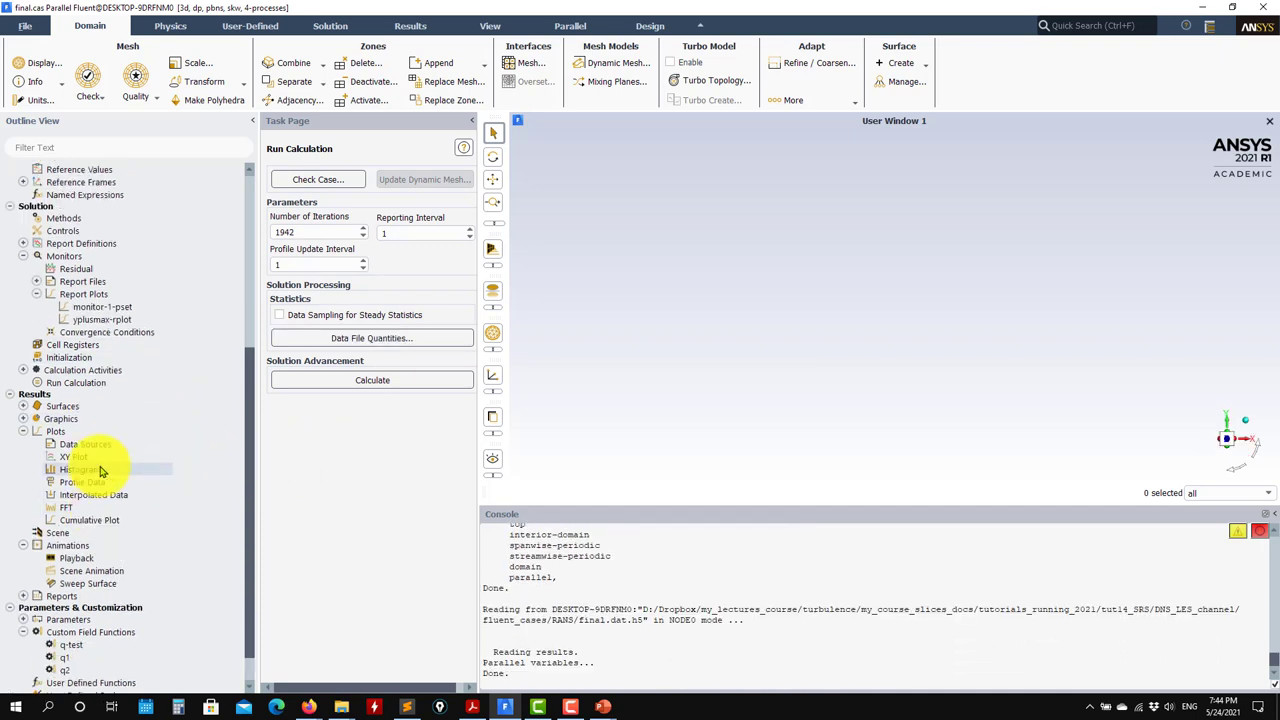
pyautogui.scroll(-2, 98, 466)
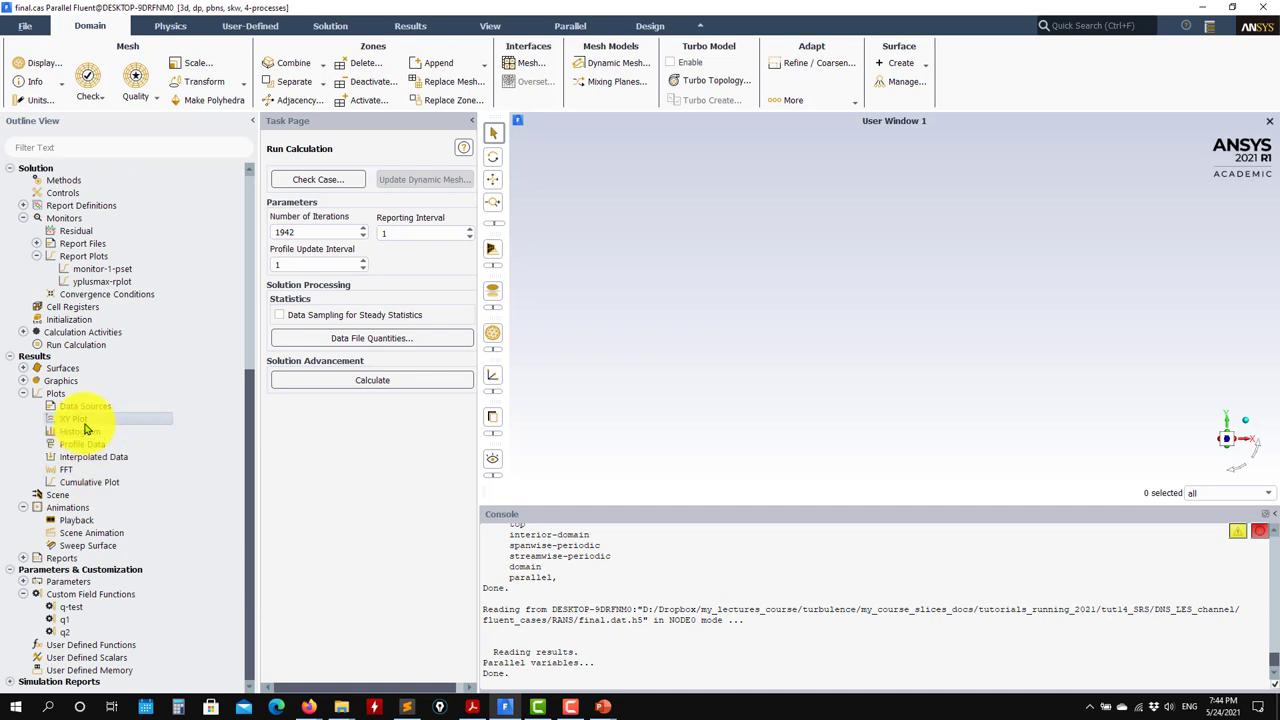
pyautogui.doubleClick(80, 420)
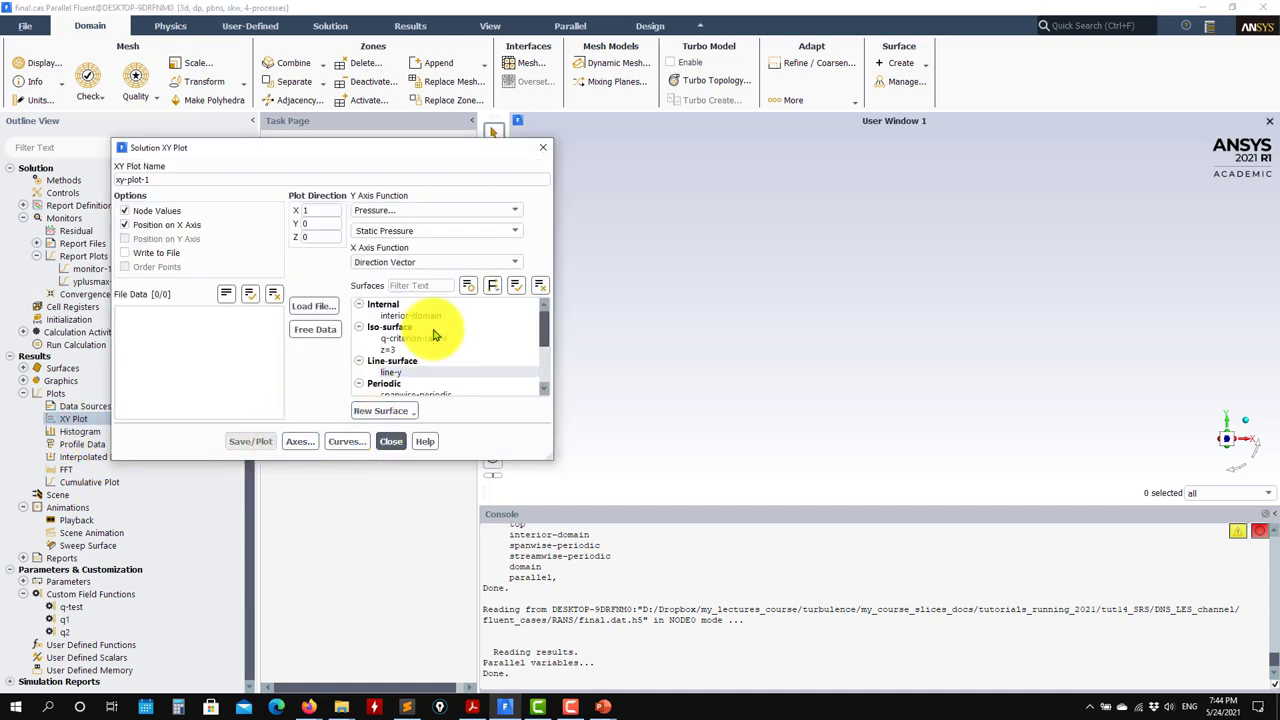
pyautogui.click(390, 441)
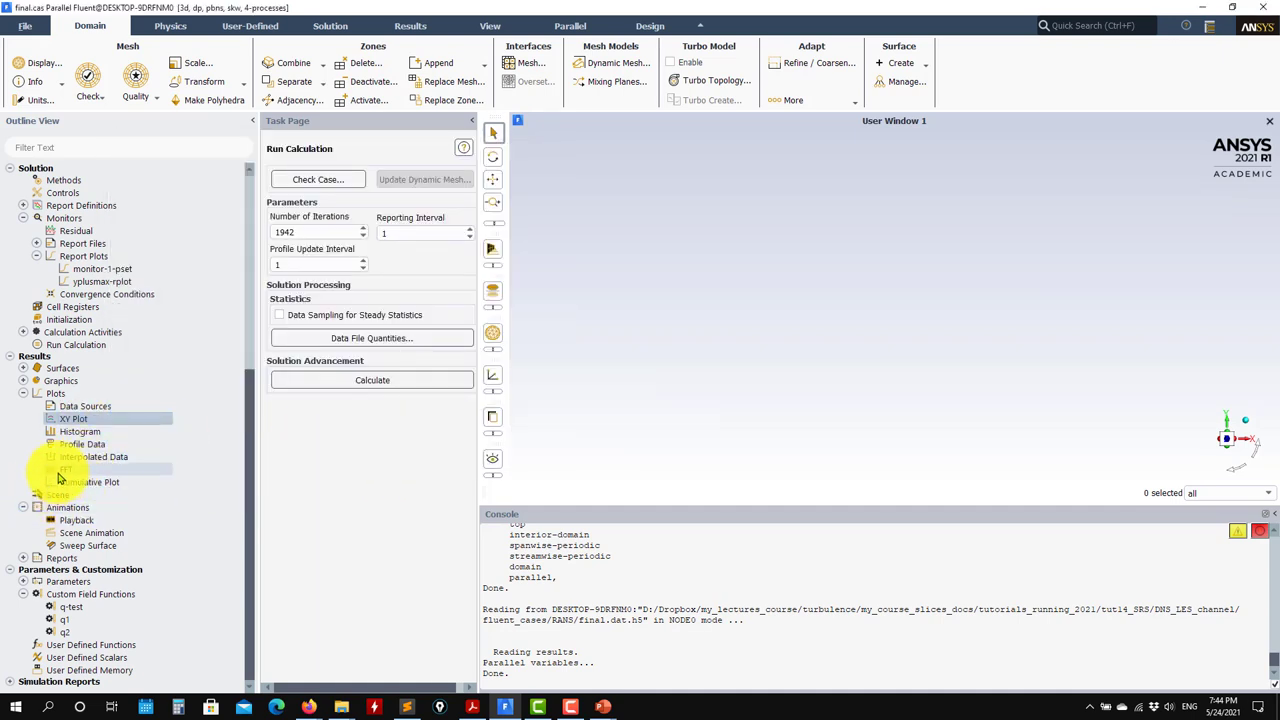
pyautogui.click(23, 393)
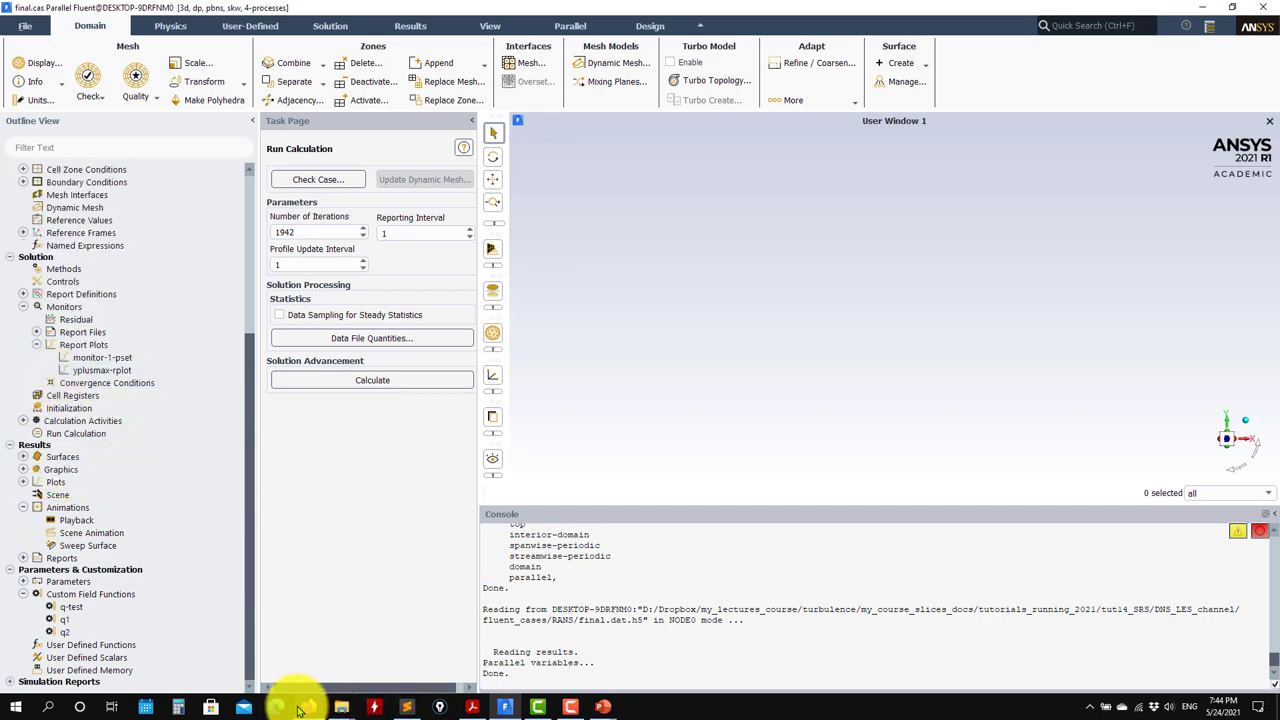
# In File Explorer, browse from Dropbox down to tutorials_fluent/tut14_SRS, then return to Fluent.
pyautogui.moveTo(341, 706)
pyautogui.click(432, 657)
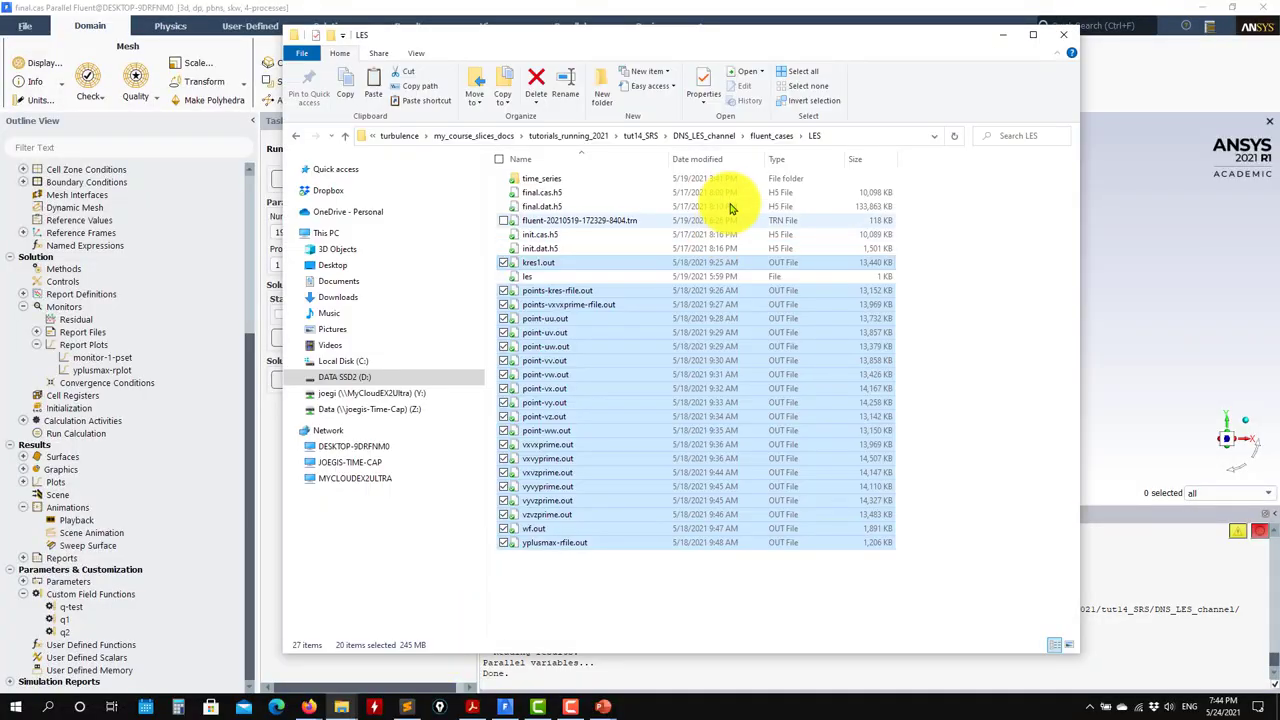
pyautogui.click(548, 137)
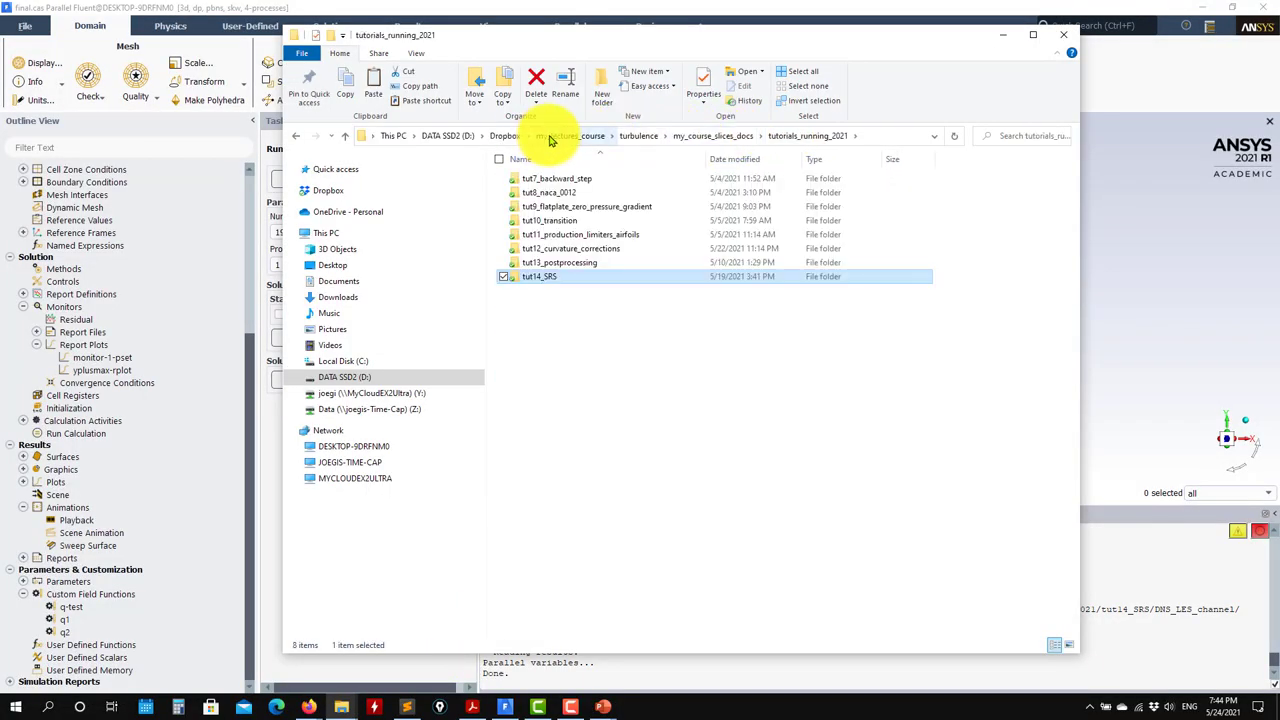
pyautogui.click(505, 137)
pyautogui.doubleClick(583, 250)
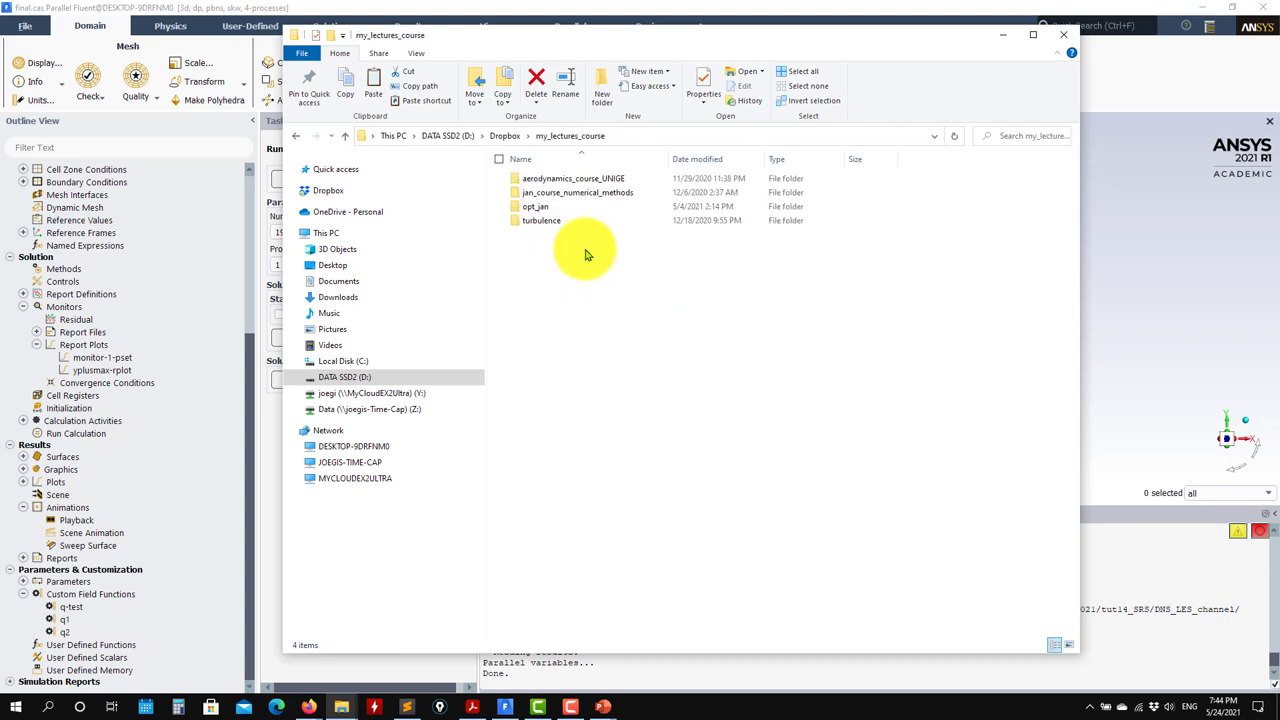
pyautogui.click(547, 220)
pyautogui.doubleClick(547, 220)
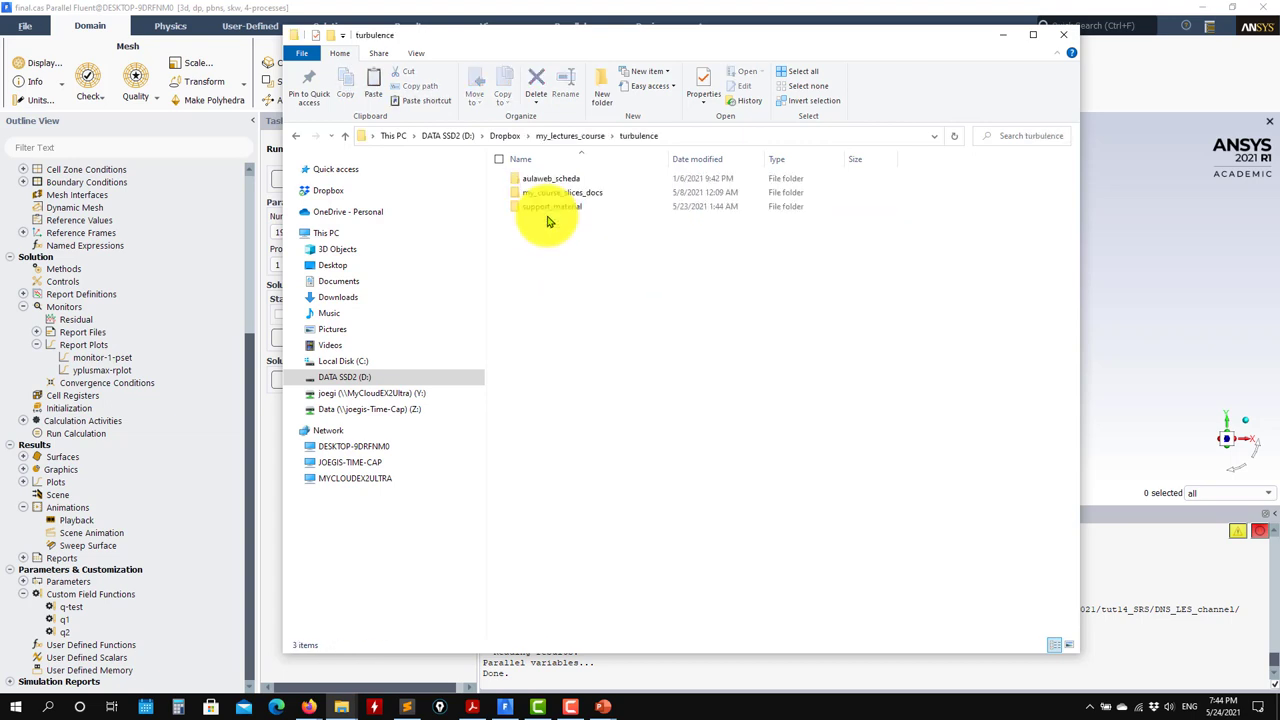
pyautogui.doubleClick(571, 193)
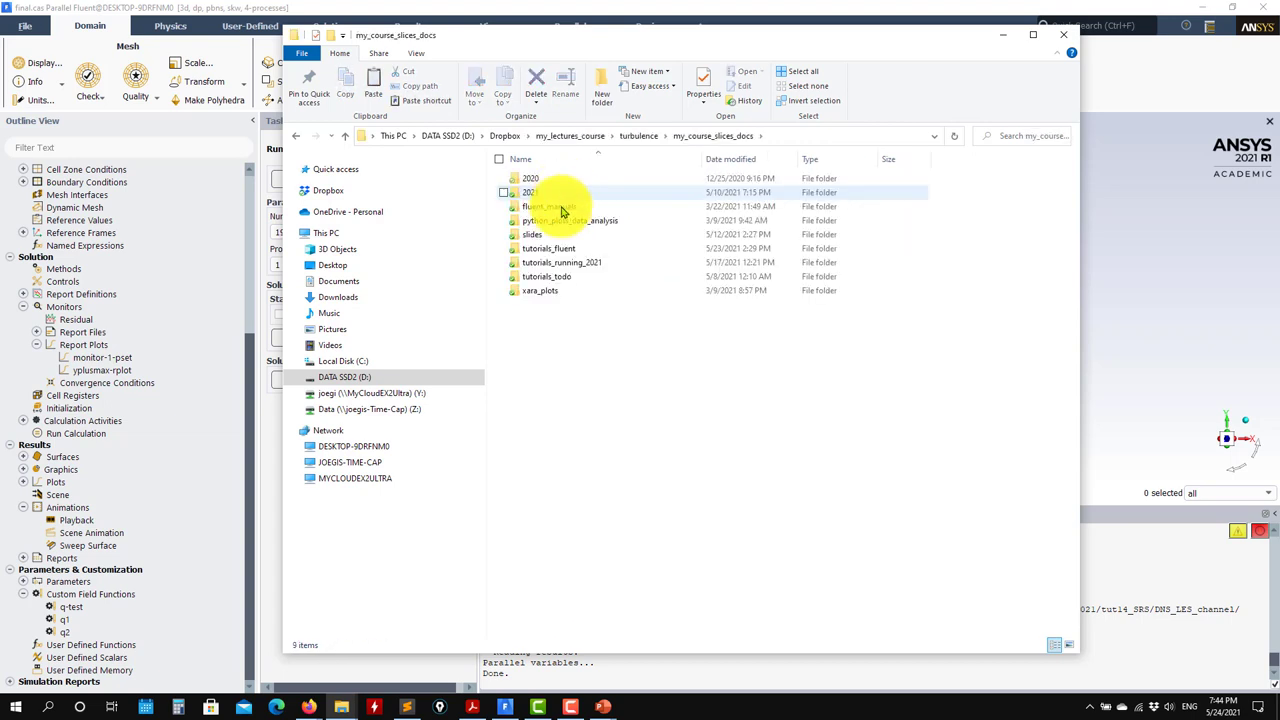
pyautogui.doubleClick(571, 249)
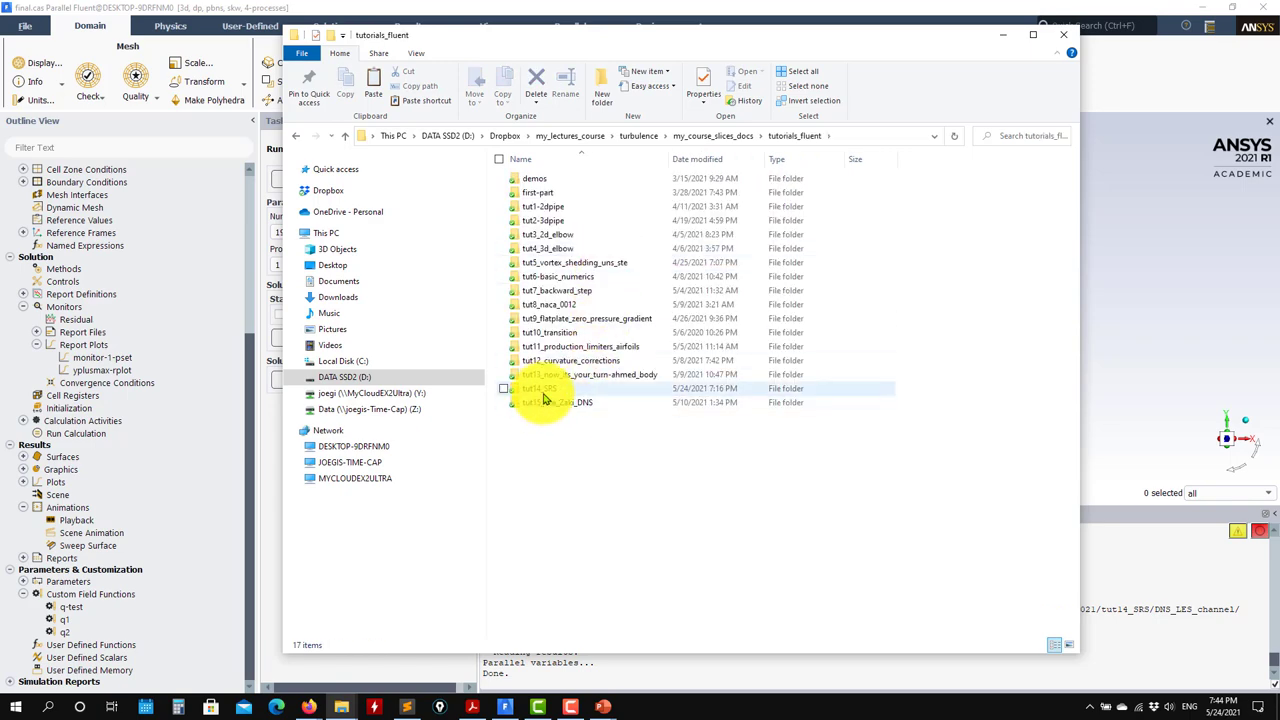
pyautogui.doubleClick(545, 392)
pyautogui.click(1136, 276)
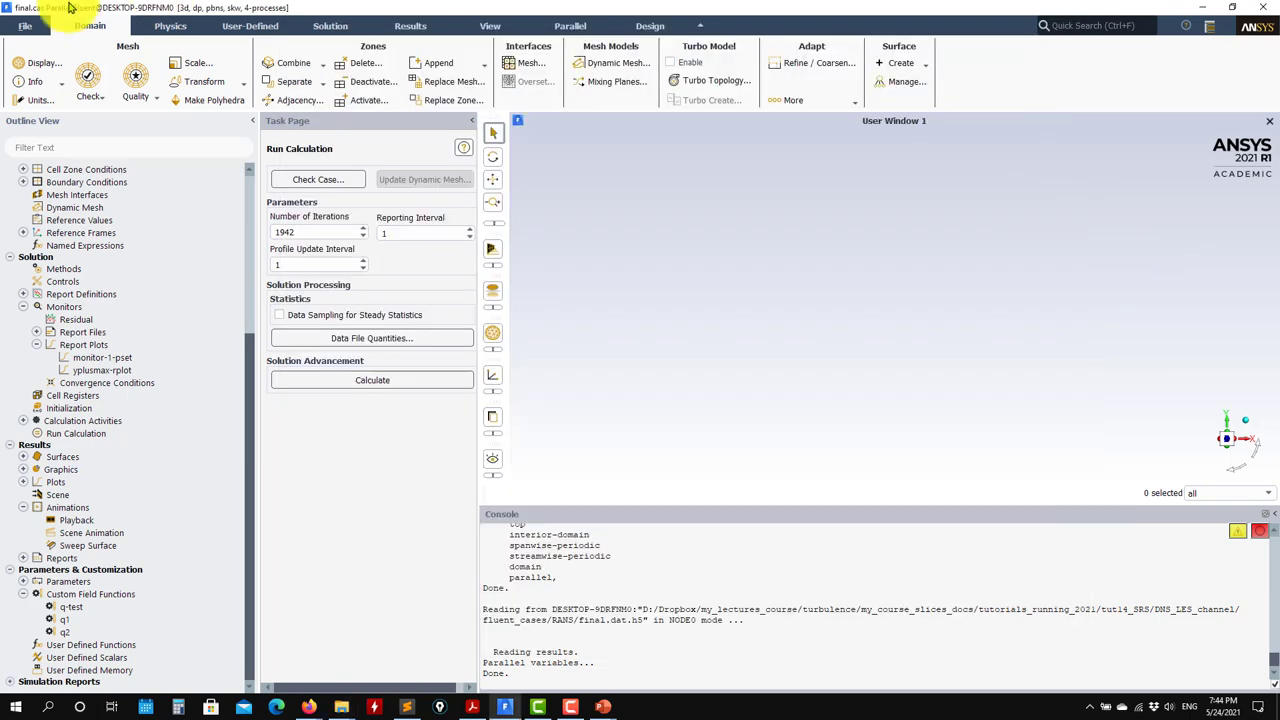
# Start reading a case with data, navigating up to my_course_slices_docs and into tutorials_fluent.
pyautogui.click(25, 25)
pyautogui.moveTo(40, 40)
pyautogui.click(153, 97)
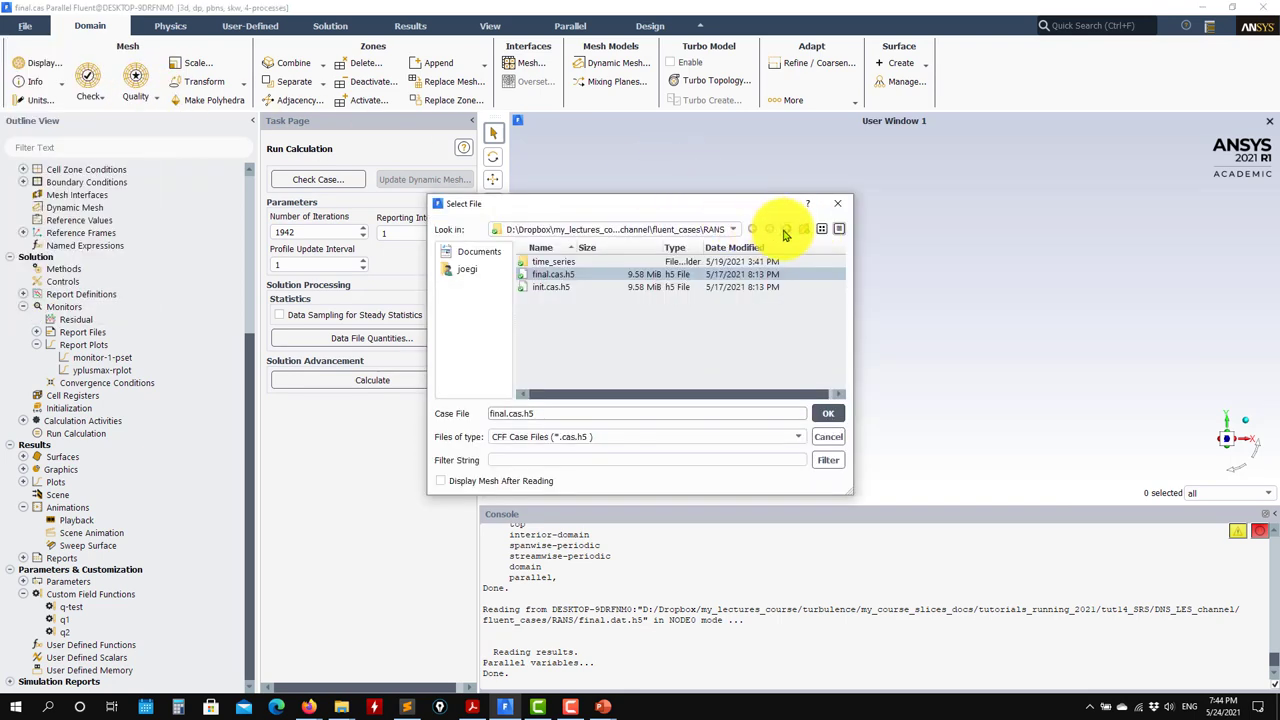
pyautogui.click(785, 230)
pyautogui.click(785, 230)
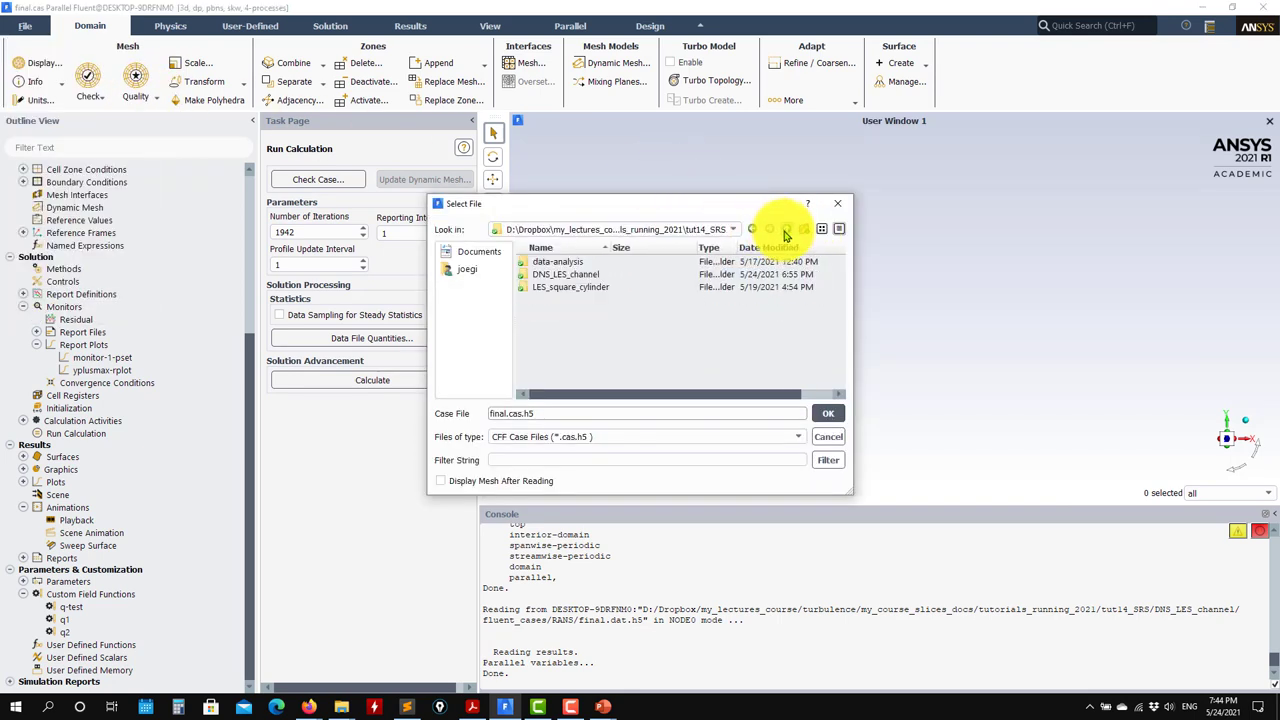
pyautogui.click(785, 230)
pyautogui.click(785, 231)
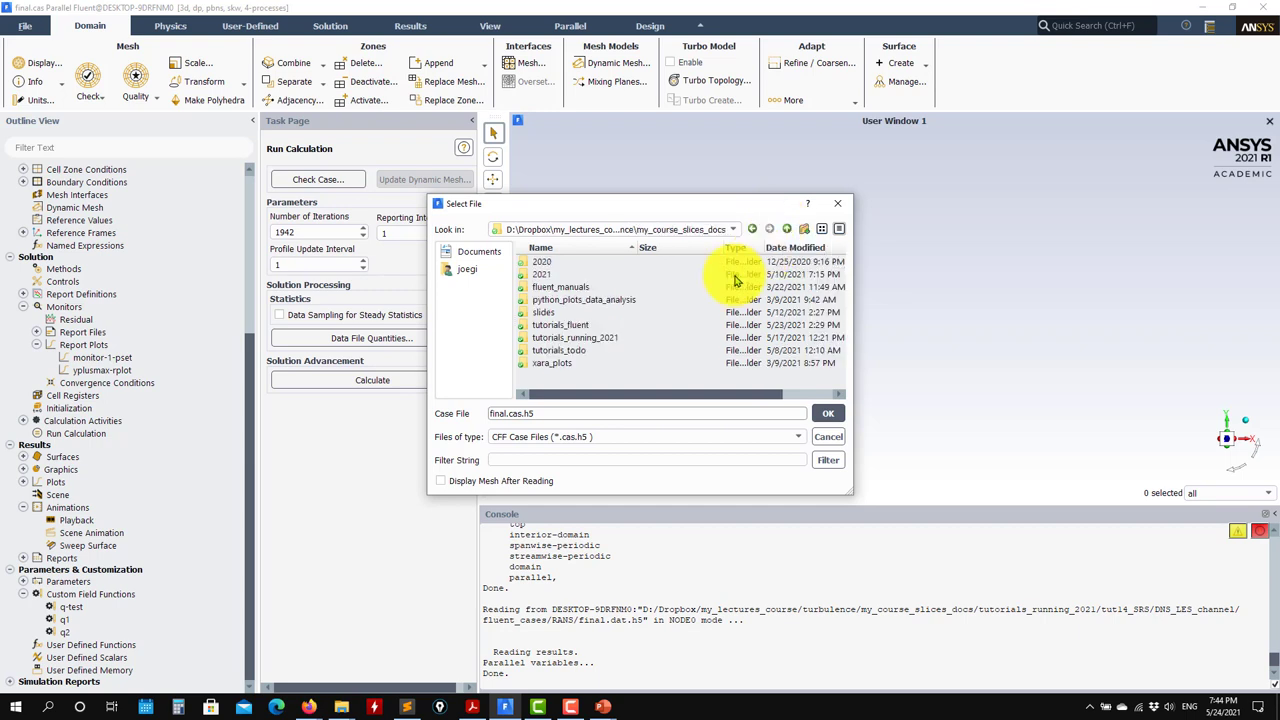
pyautogui.click(579, 327)
pyautogui.doubleClick(579, 327)
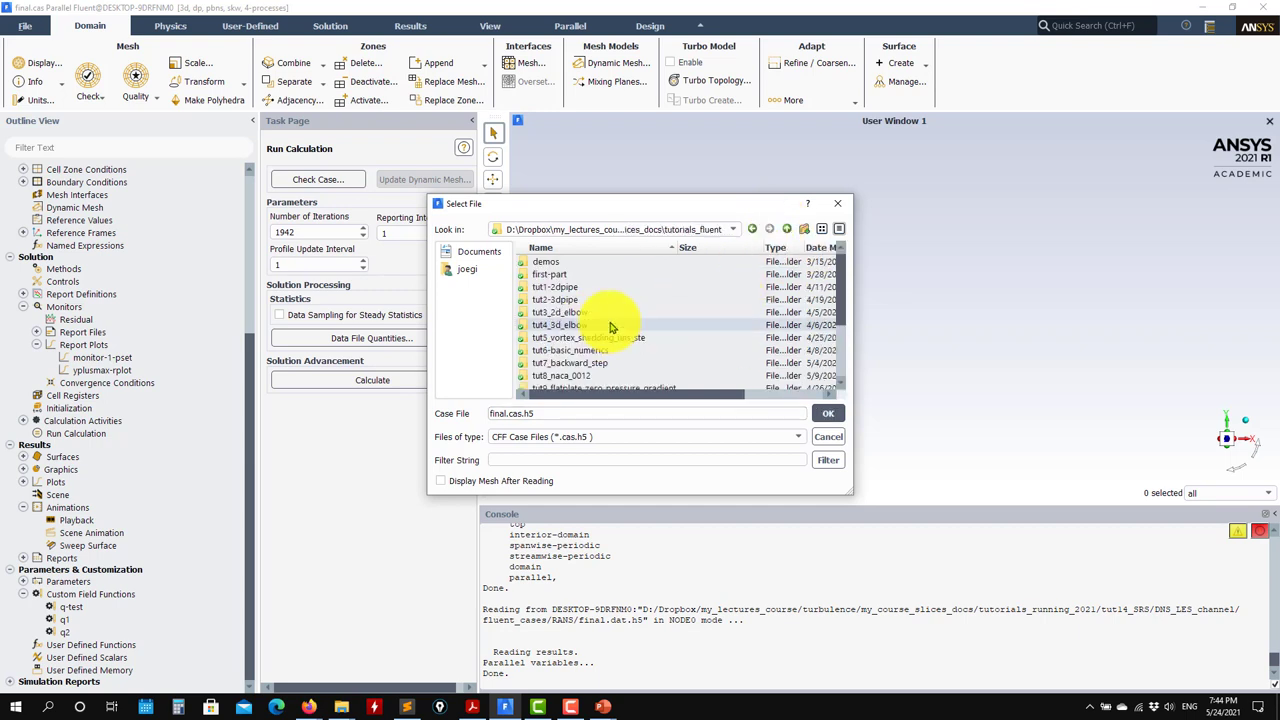
# Read URANS final.cas.h5 and its data from tut14_SRS/DNS_LES_channel/fluent_cases/URANS.
pyautogui.scroll(-2, 580, 338)
pyautogui.doubleClick(560, 364)
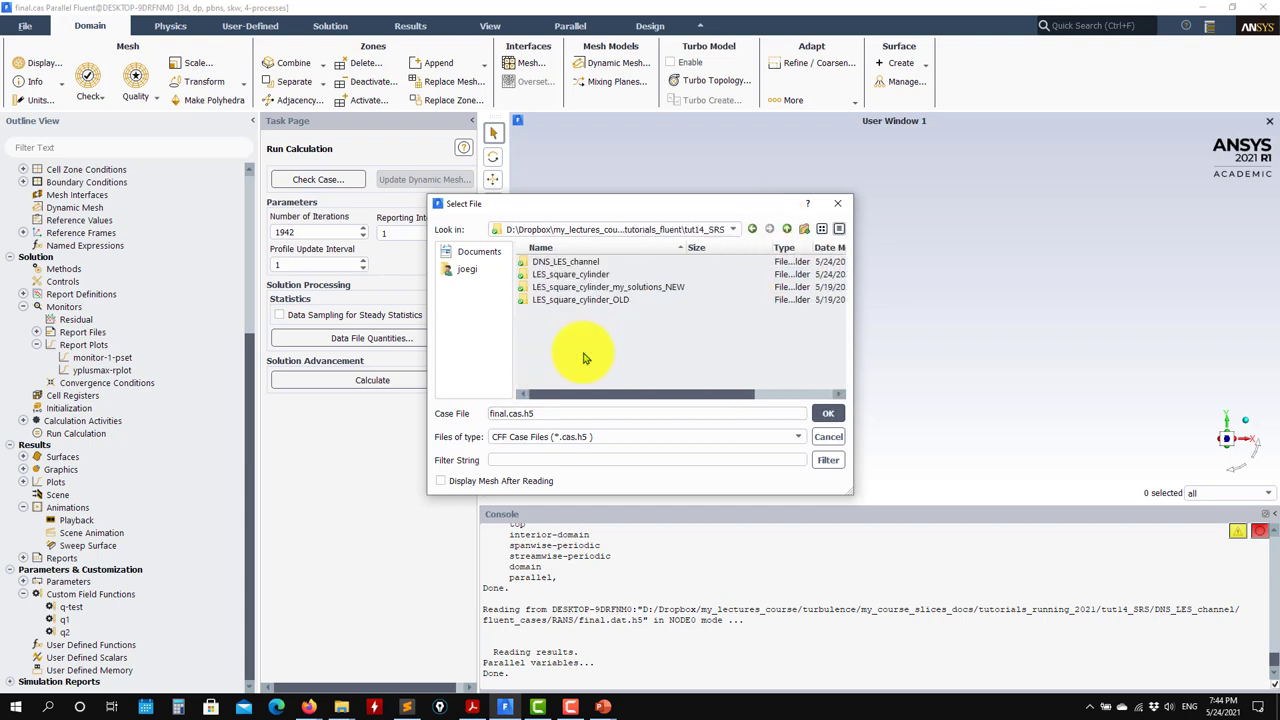
pyautogui.doubleClick(570, 262)
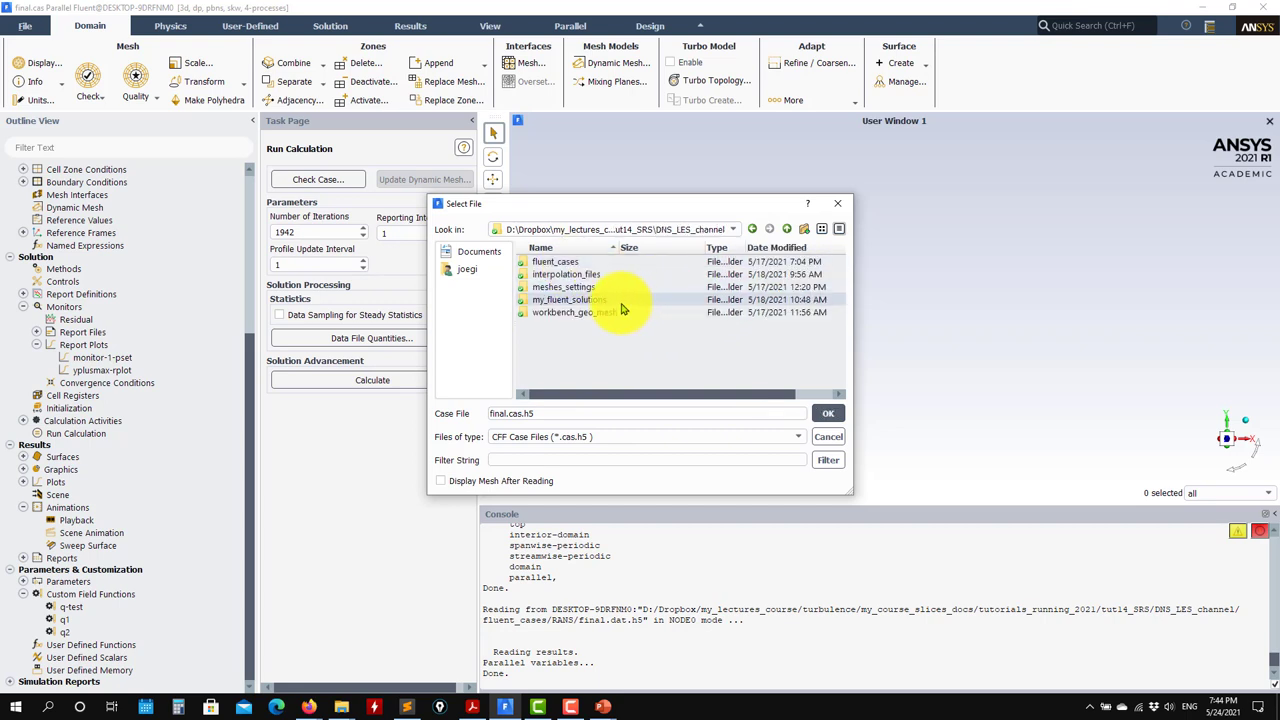
pyautogui.click(563, 274)
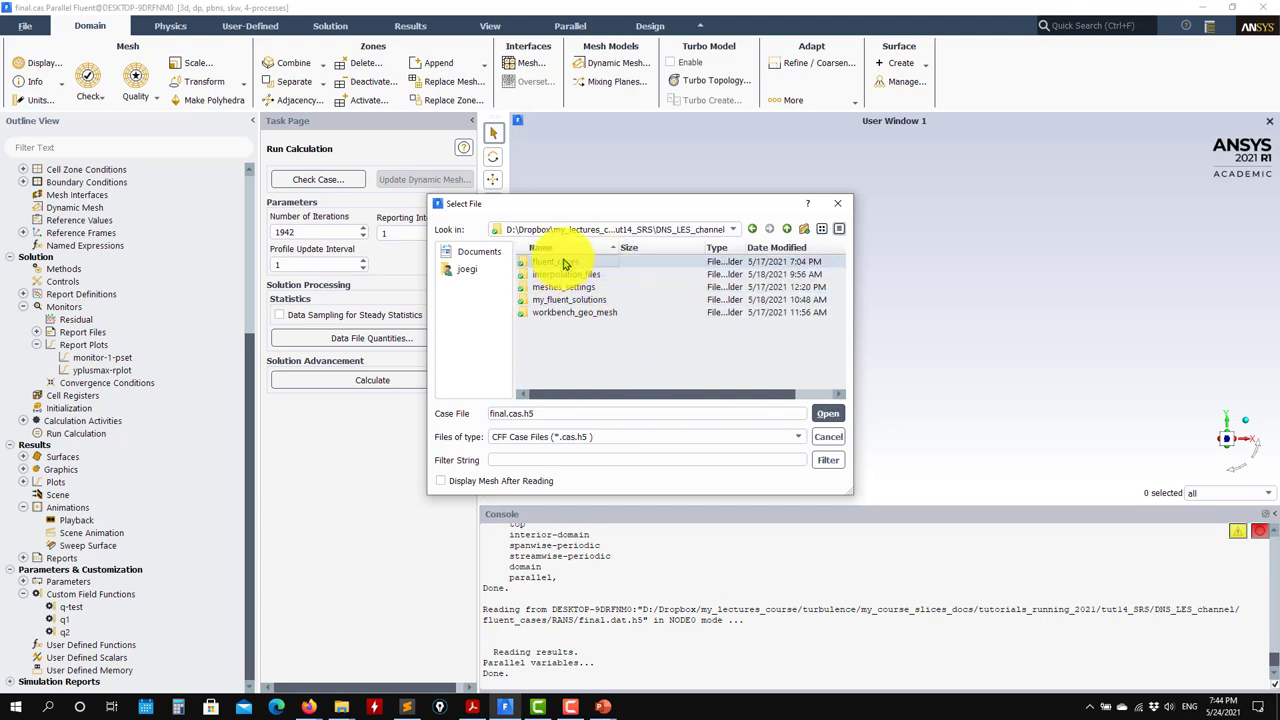
pyautogui.doubleClick(557, 261)
pyautogui.doubleClick(545, 311)
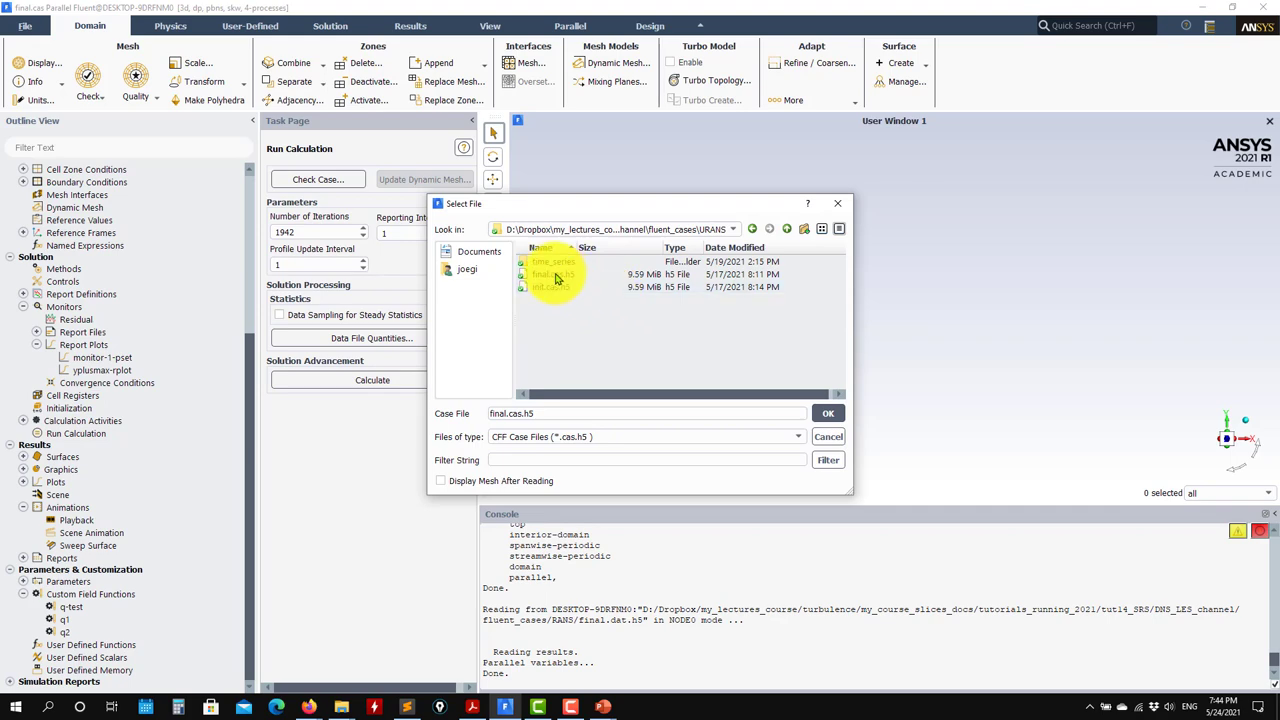
pyautogui.click(553, 275)
pyautogui.click(812, 415)
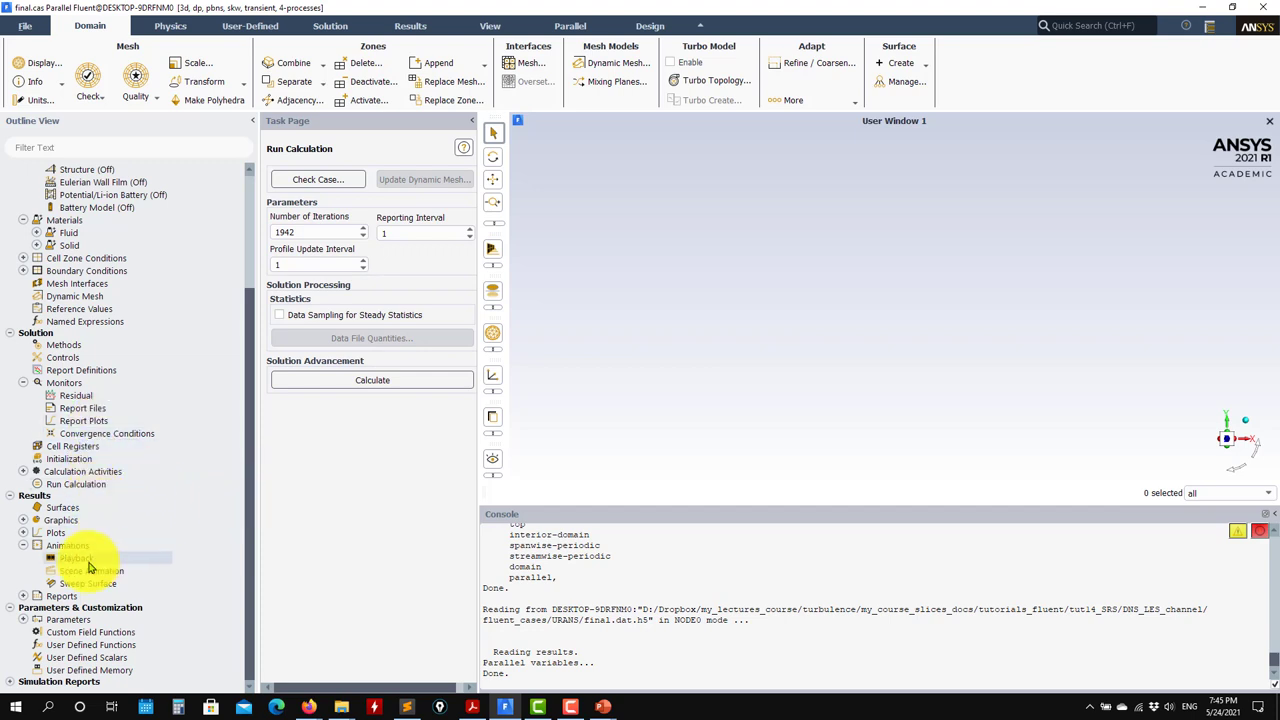
# Plot the URANS uplus versus yplus profile using the saved xy-plot-1.
pyautogui.click(25, 545)
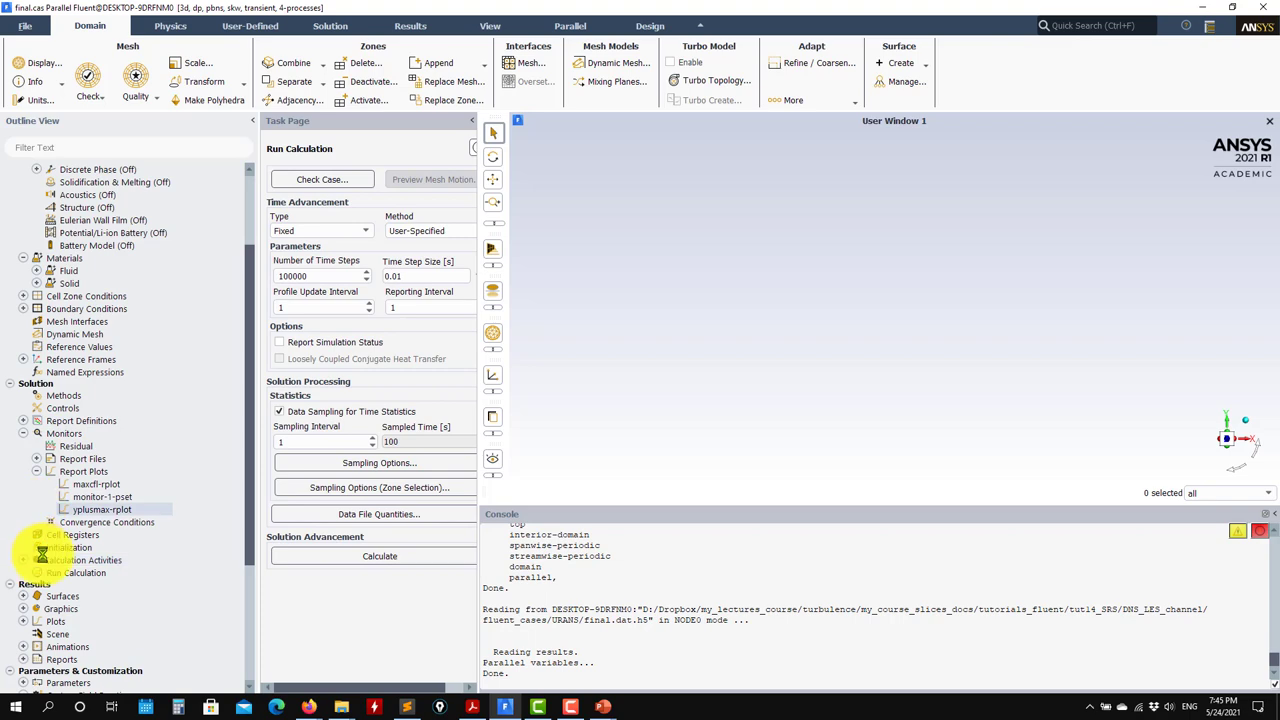
pyautogui.click(23, 621)
pyautogui.scroll(-4, 90, 580)
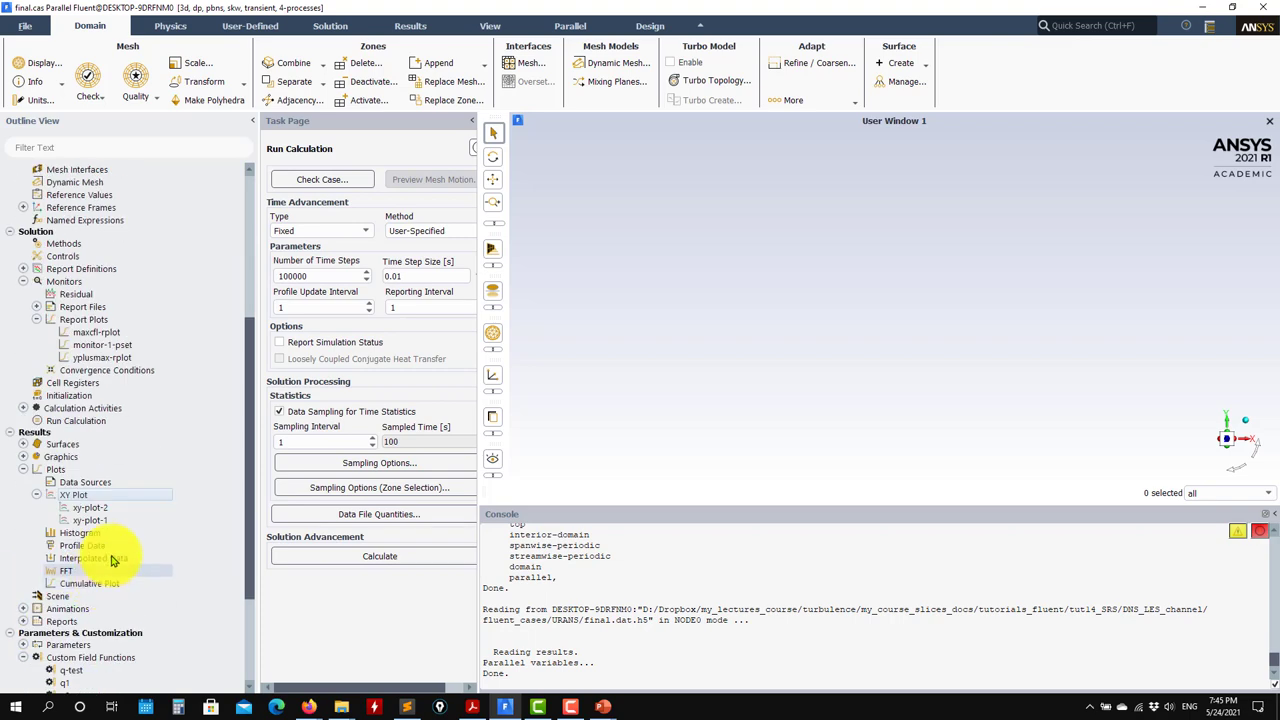
pyautogui.click(36, 495)
pyautogui.doubleClick(100, 520)
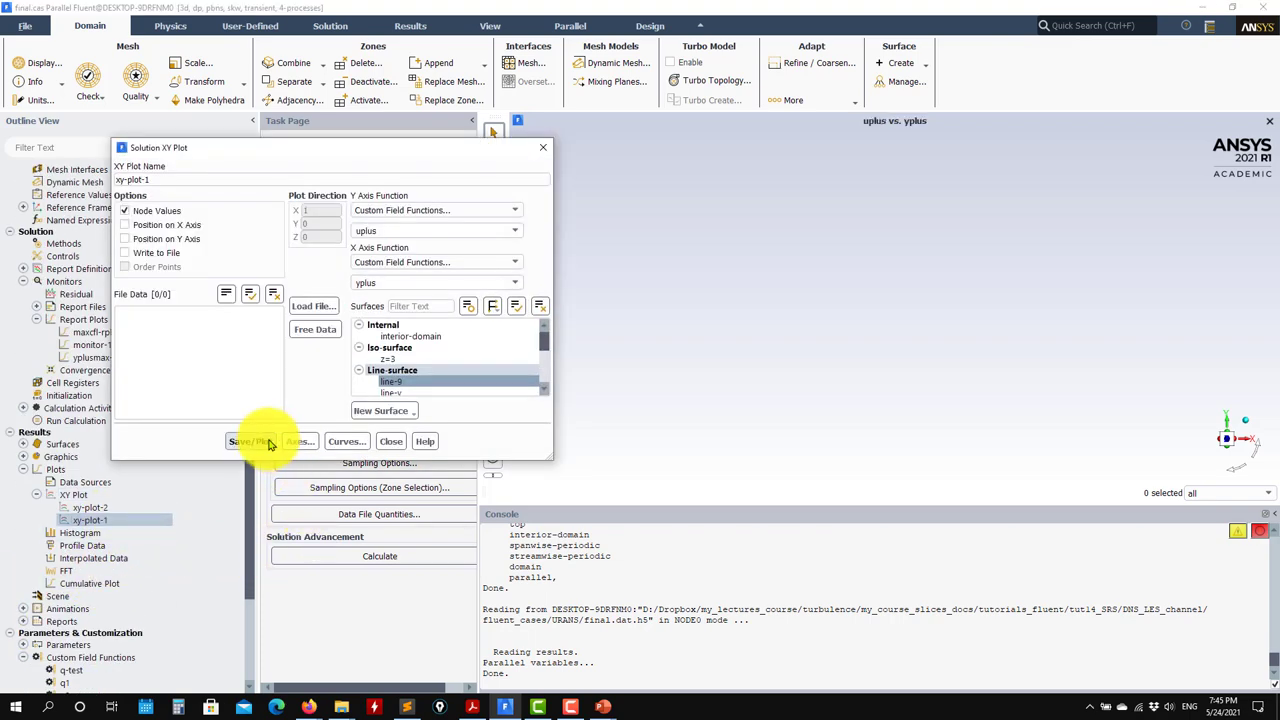
pyautogui.click(281, 440)
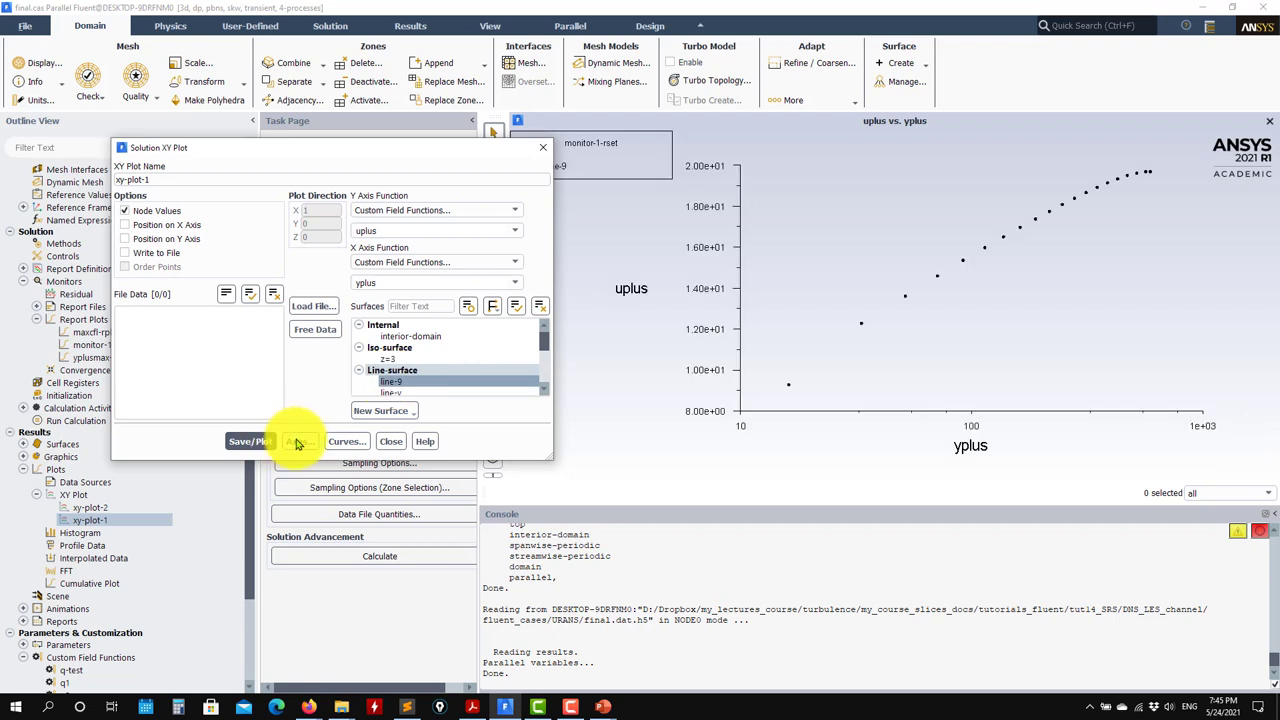
# Overlay flatplate_upyp_line.dat, wall_law_log.txt, wall_law_spalding.txt and wall_law_viscous.txt, then replot.
pyautogui.click(300, 306)
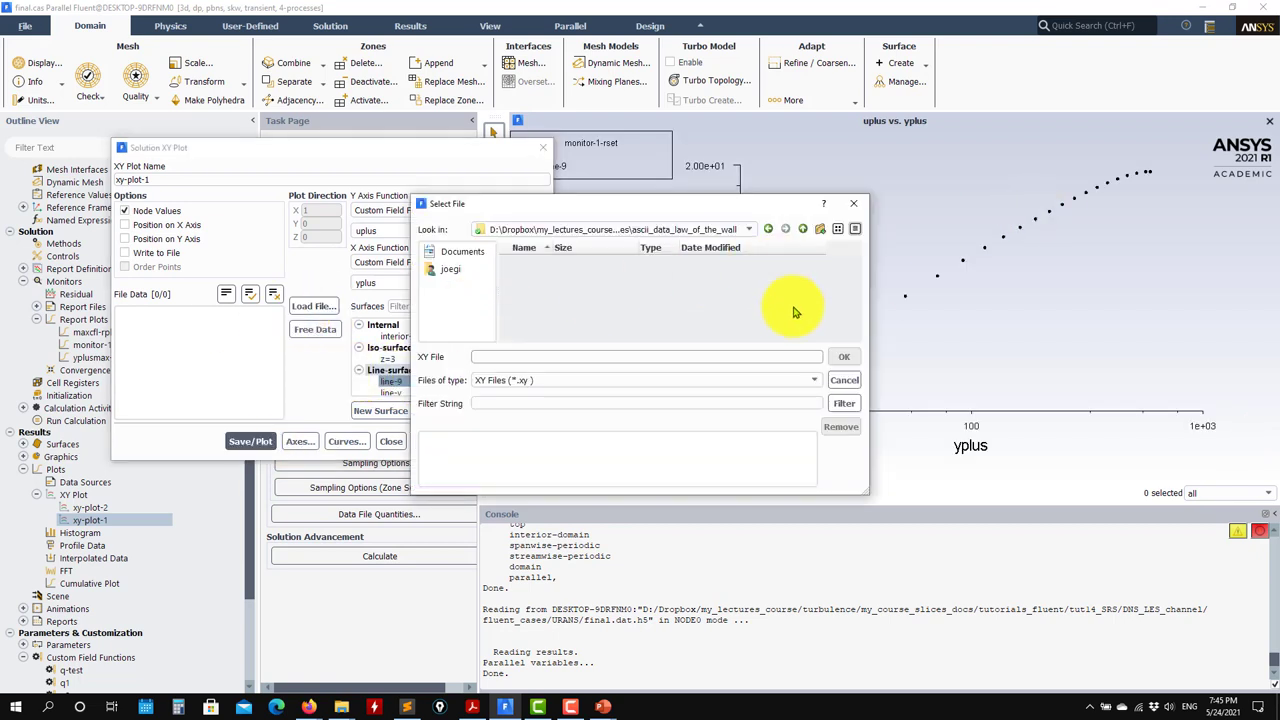
pyautogui.click(813, 380)
pyautogui.click(586, 394)
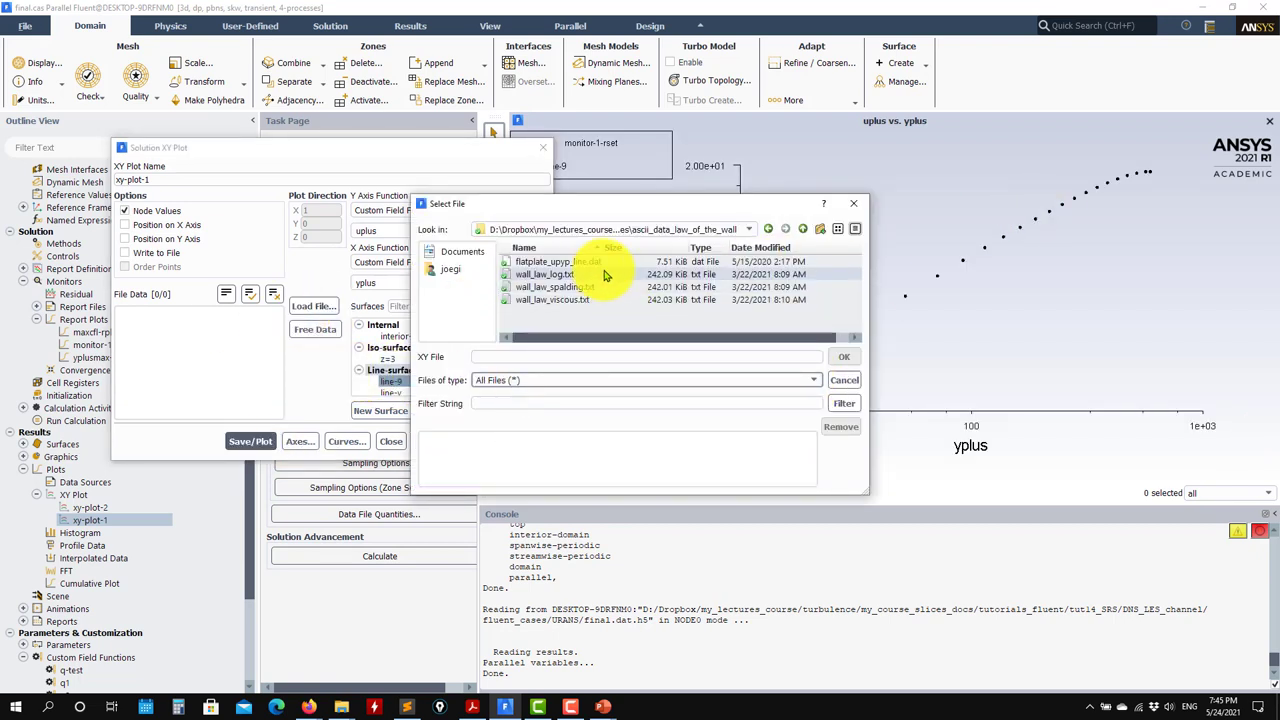
pyautogui.click(575, 262)
pyautogui.click(570, 274)
pyautogui.click(570, 287)
pyautogui.click(565, 299)
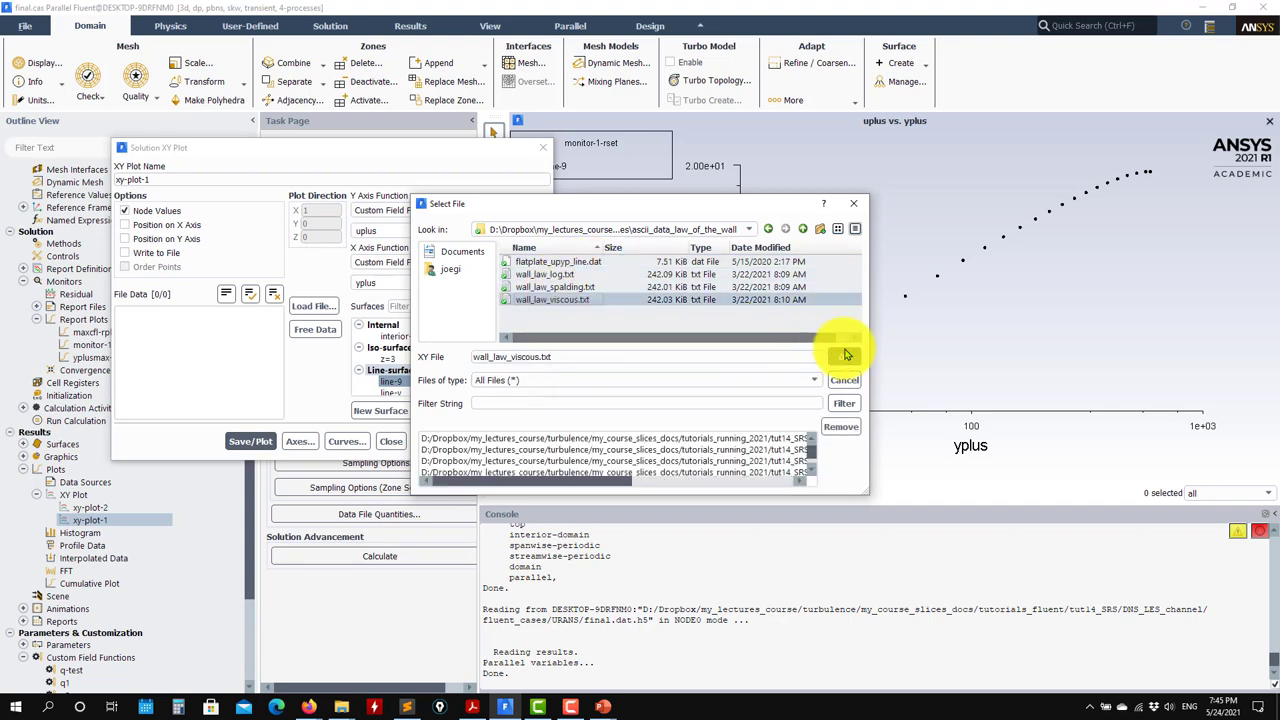
pyautogui.click(845, 355)
pyautogui.click(258, 441)
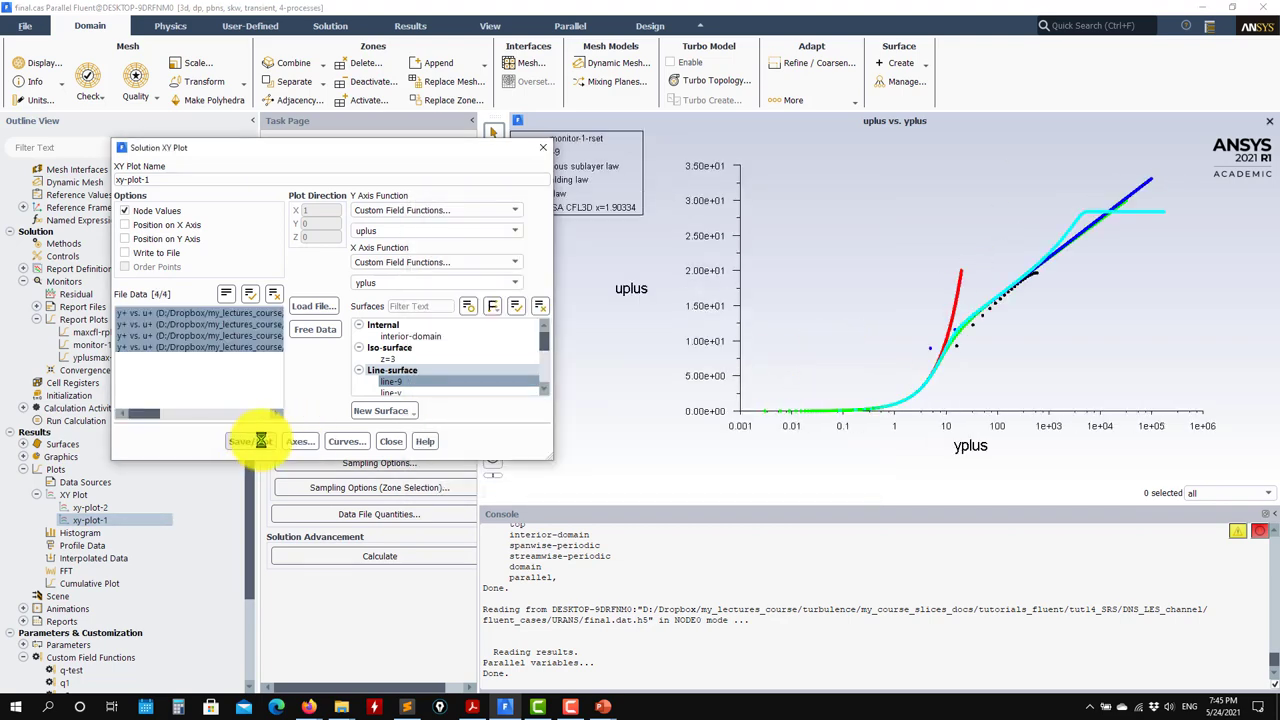
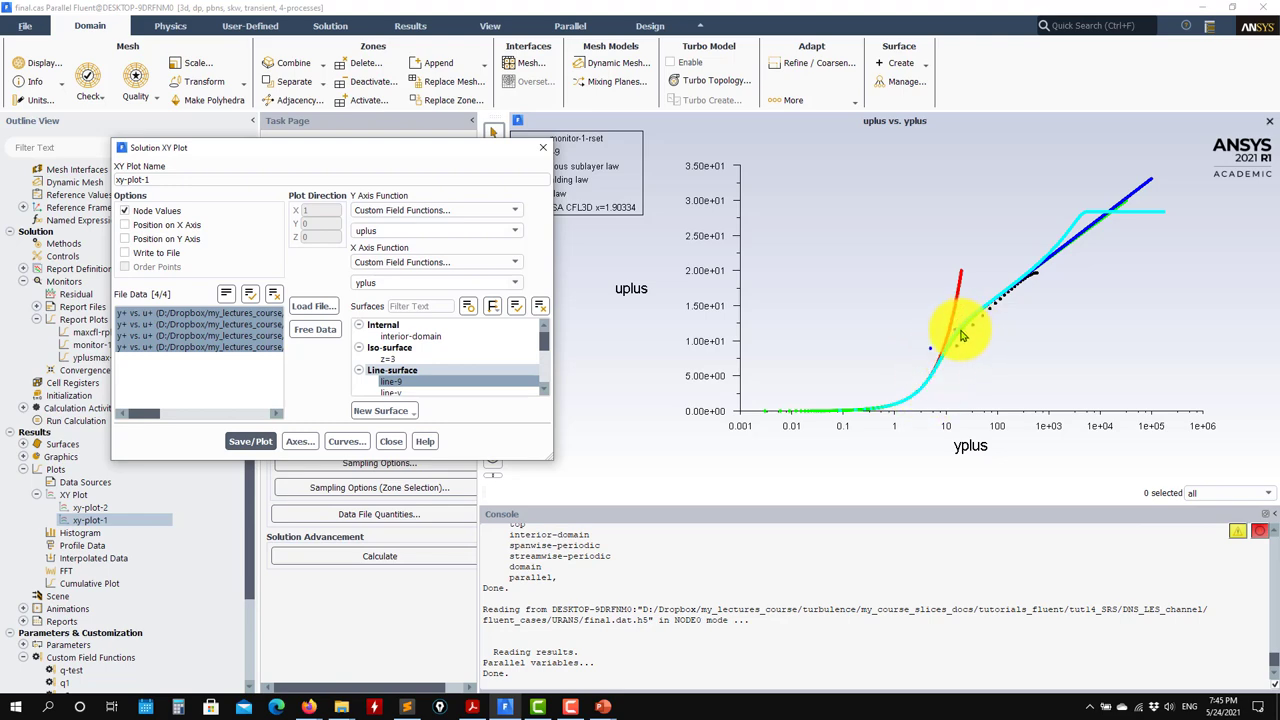
# Close the uplus vs. yplus XY plot settings and open the saved contour-1 under Results > Graphics.
pyautogui.click(390, 441)
pyautogui.scroll(-1, 33, 435)
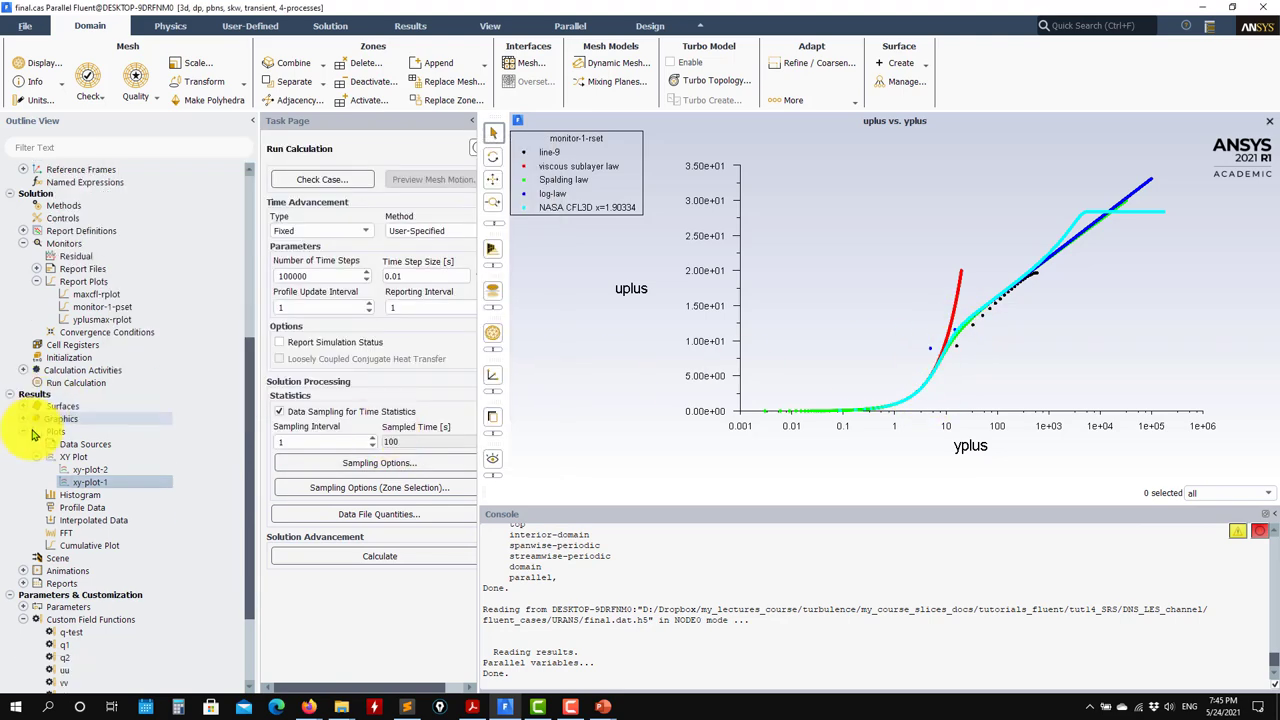
pyautogui.scroll(-3, 33, 435)
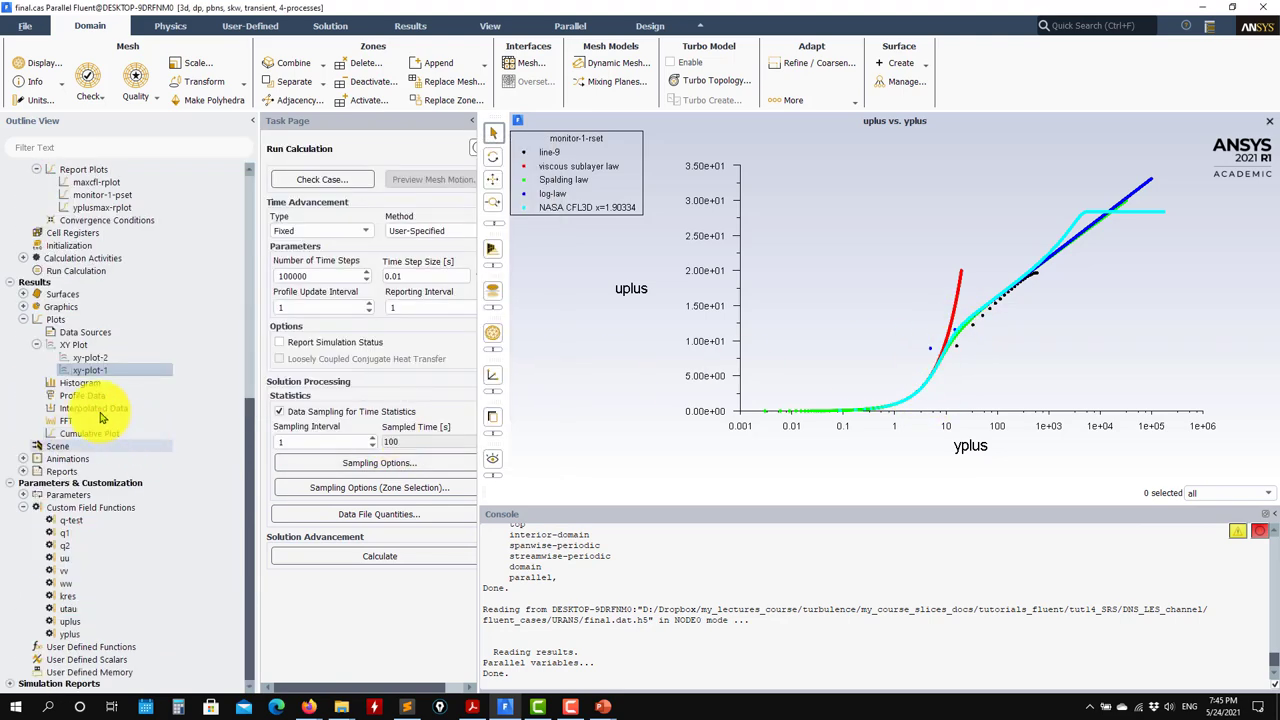
pyautogui.click(23, 306)
pyautogui.doubleClick(90, 358)
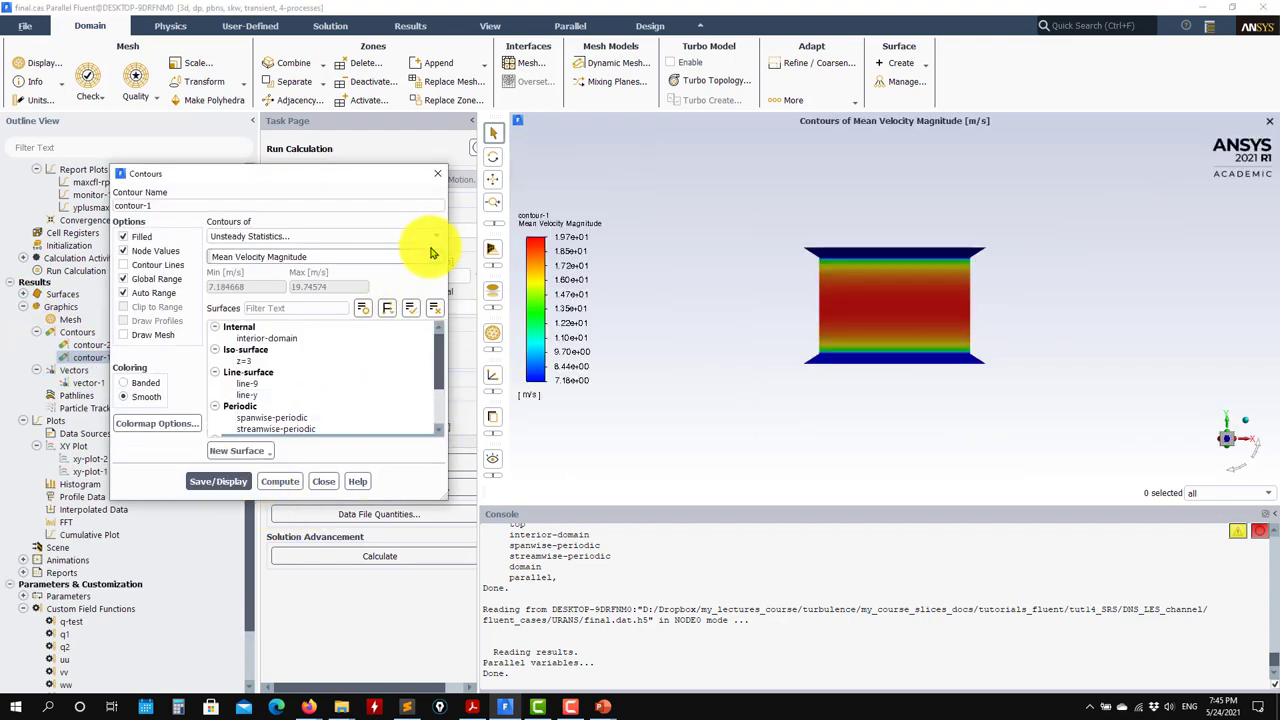
# Switch contour-1 to Wall Fluxes > Wall Shear Stress on the wall surfaces, display it, and rotate the channel.
pyautogui.click(340, 238)
pyautogui.click(267, 325)
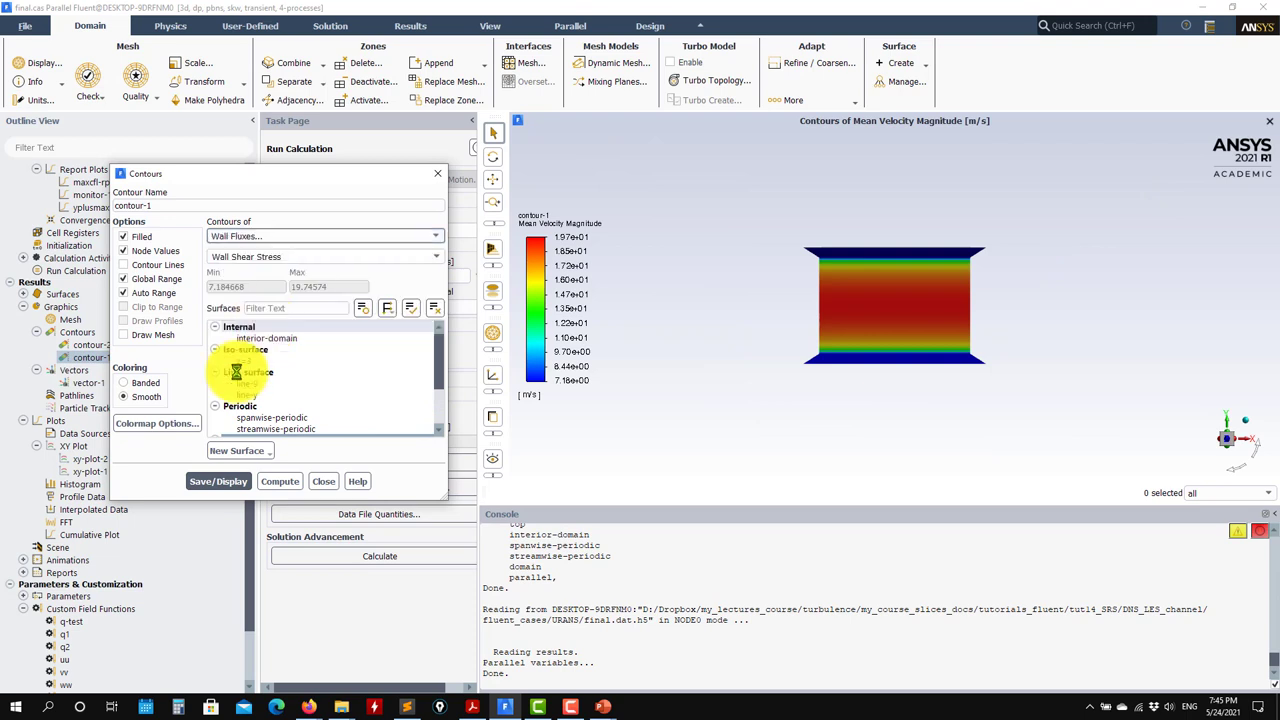
pyautogui.click(220, 481)
pyautogui.scroll(-1, 358, 391)
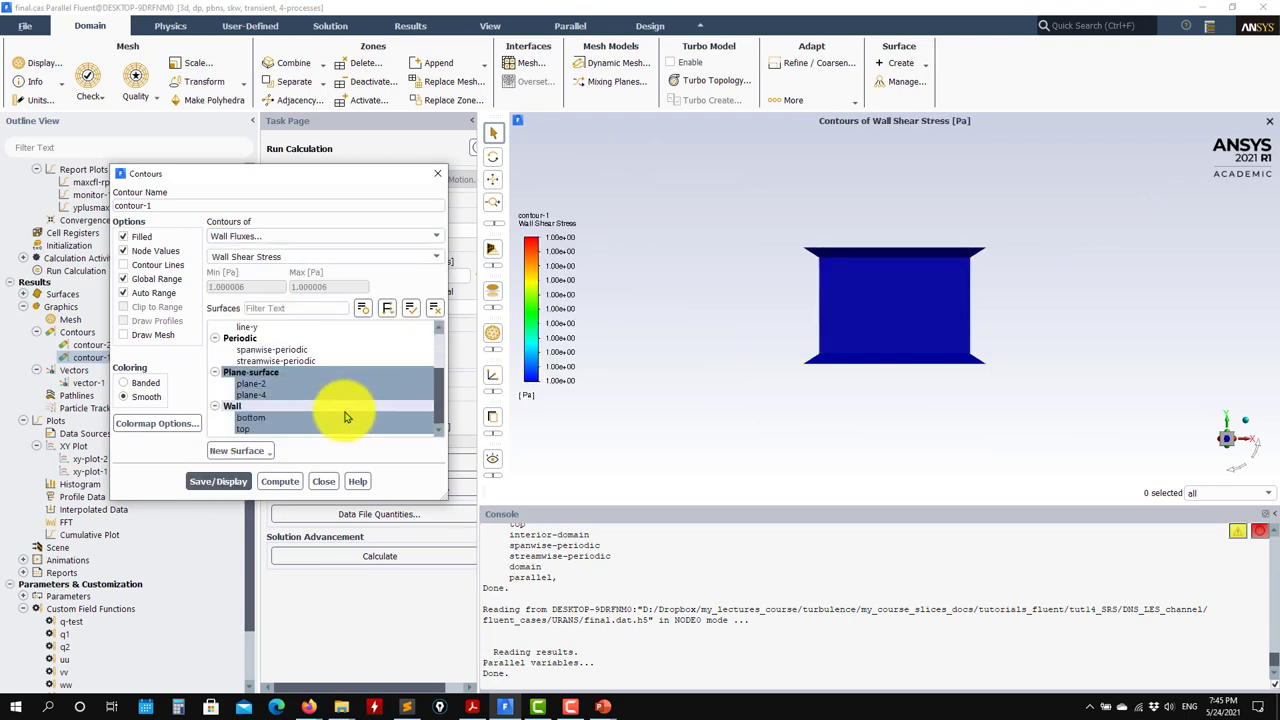
pyautogui.click(345, 405)
pyautogui.moveTo(760, 330); pyautogui.dragTo(870, 300)
pyautogui.click(323, 481)
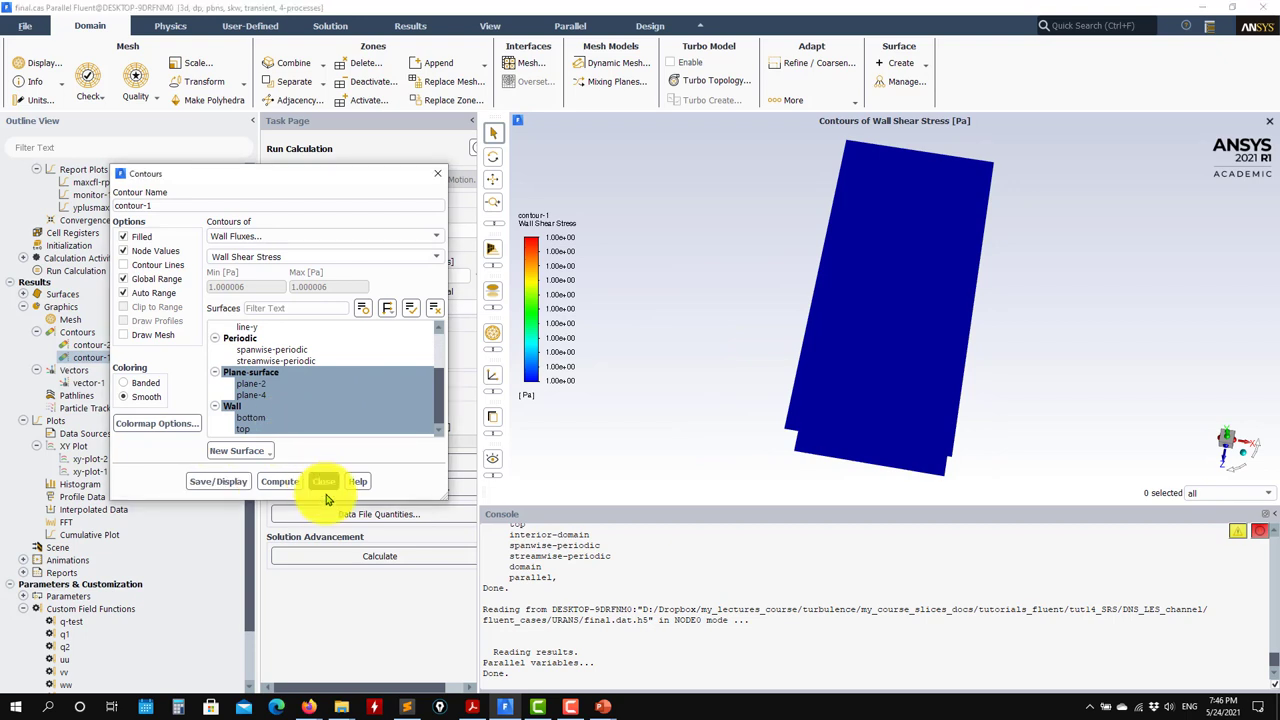
pyautogui.moveTo(894, 275); pyautogui.dragTo(840, 297)
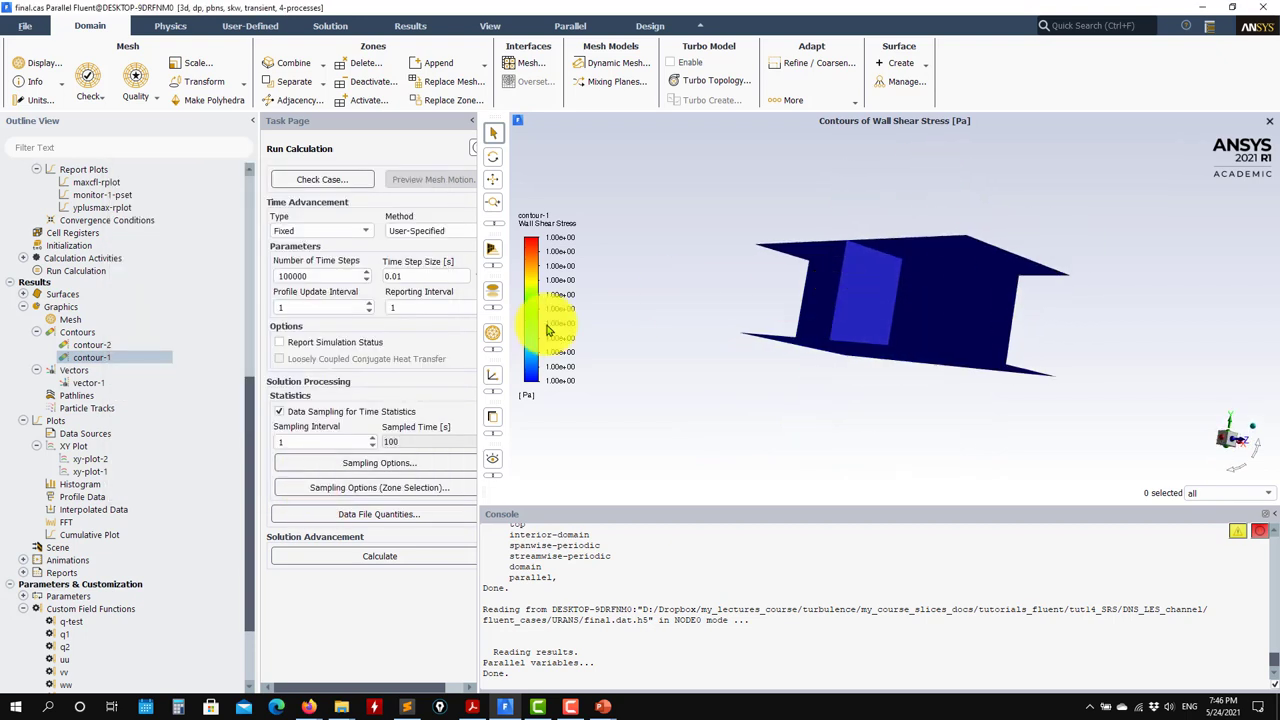
pyautogui.click(258, 396)
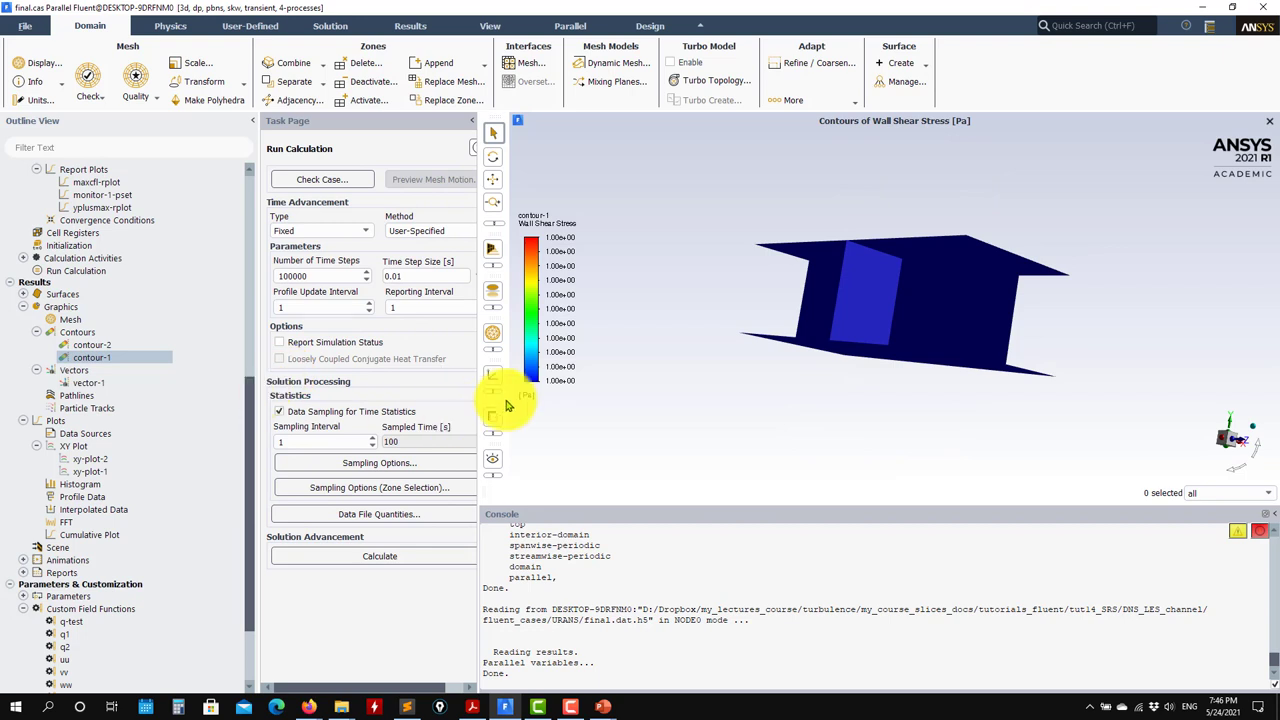
# Read case and data final.cas.h5 from fluent_cases/LES, discarding the current case's changes.
pyautogui.click(40, 27)
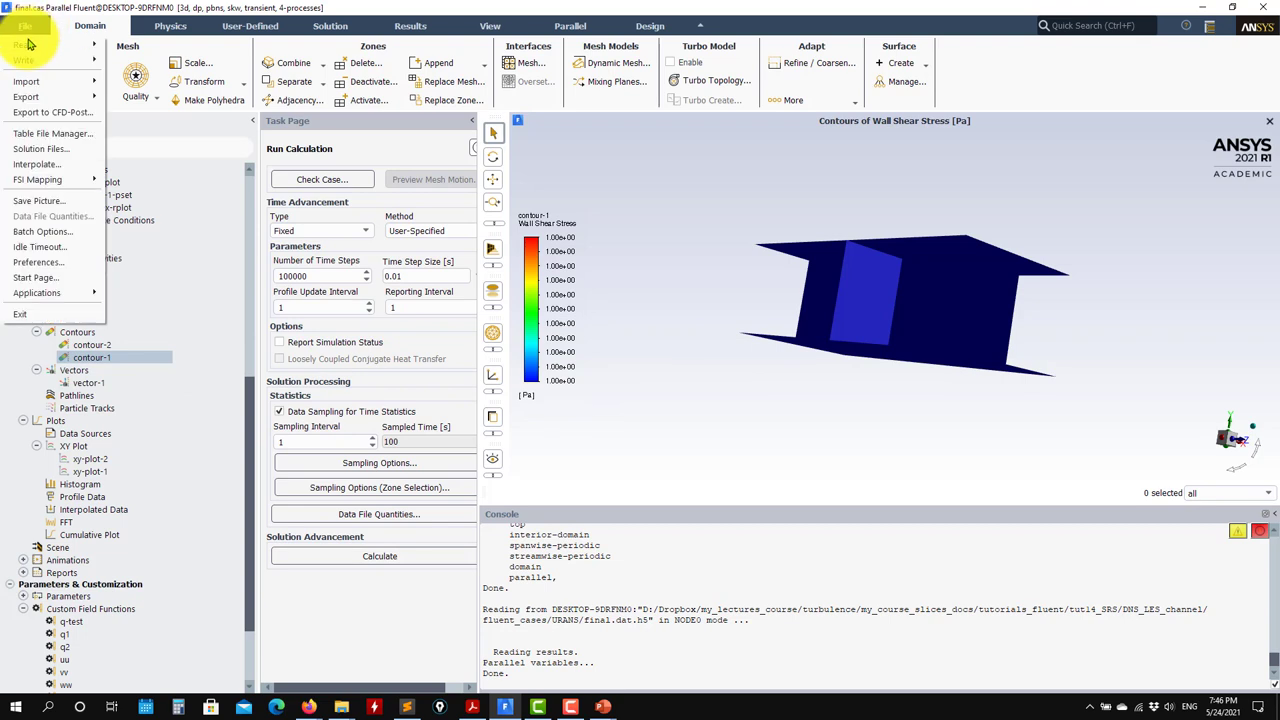
pyautogui.moveTo(40, 43)
pyautogui.click(175, 72)
pyautogui.click(622, 370)
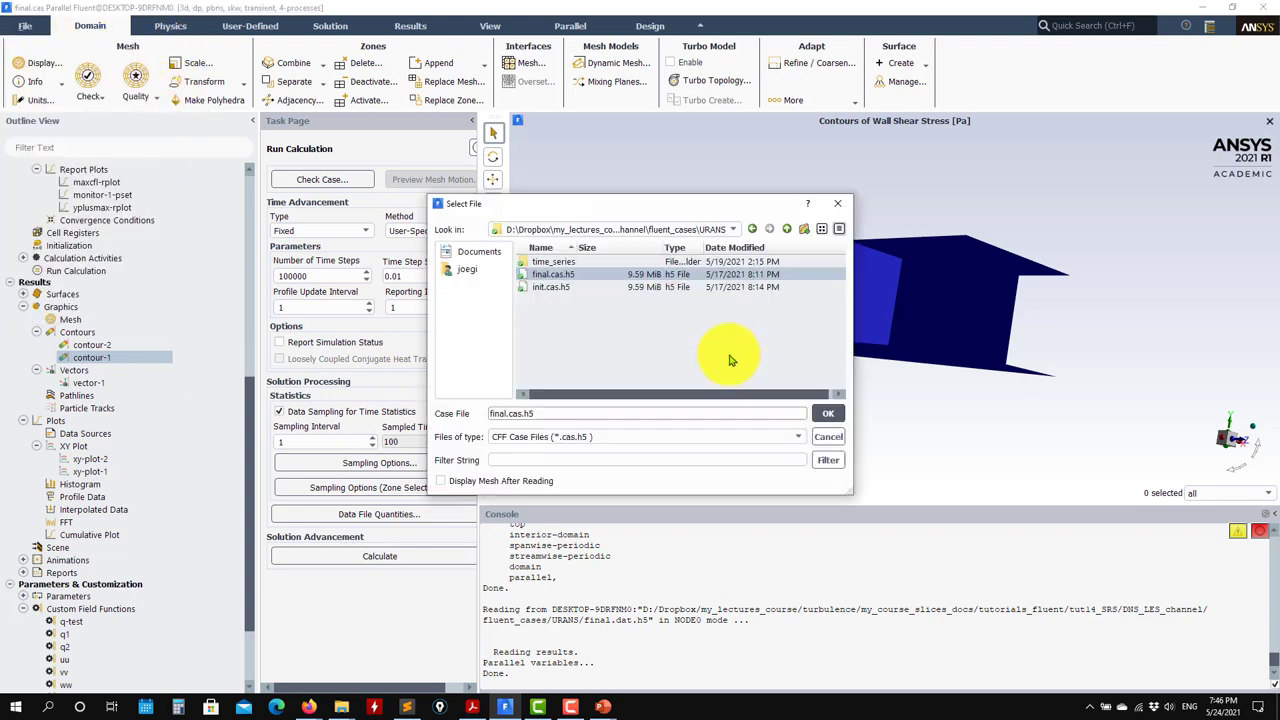
pyautogui.click(787, 230)
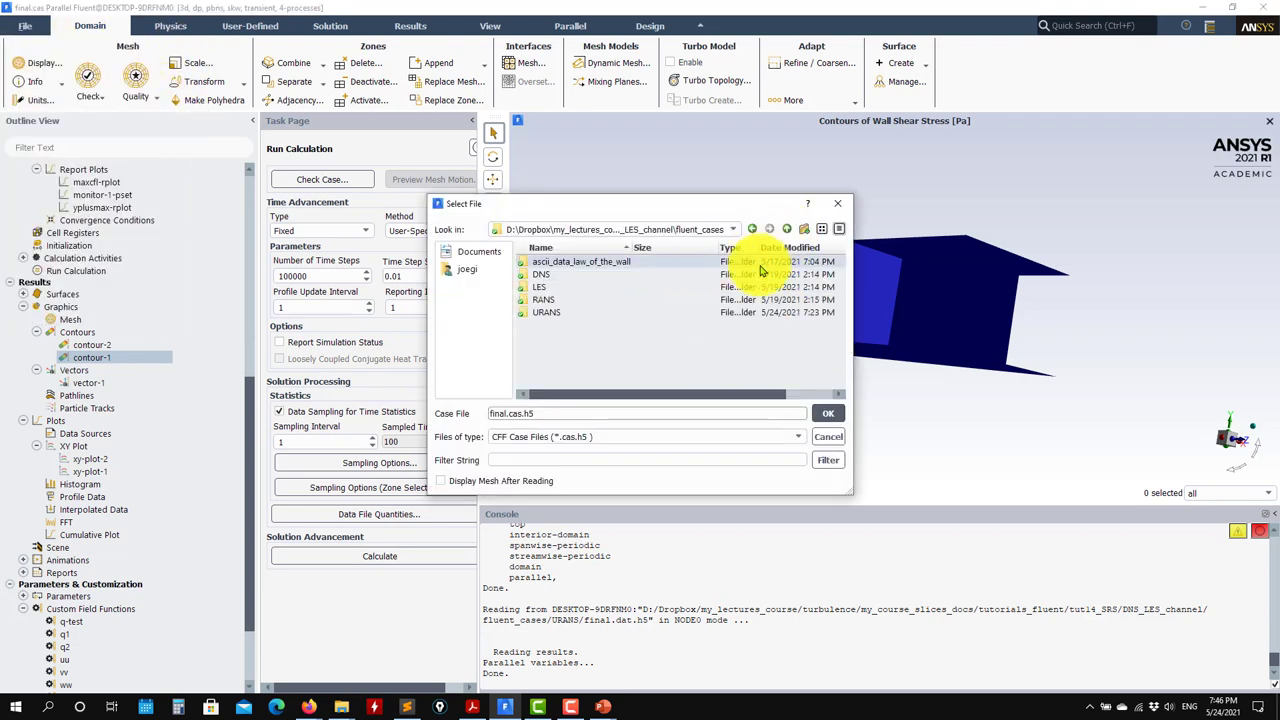
pyautogui.doubleClick(540, 289)
pyautogui.click(542, 288)
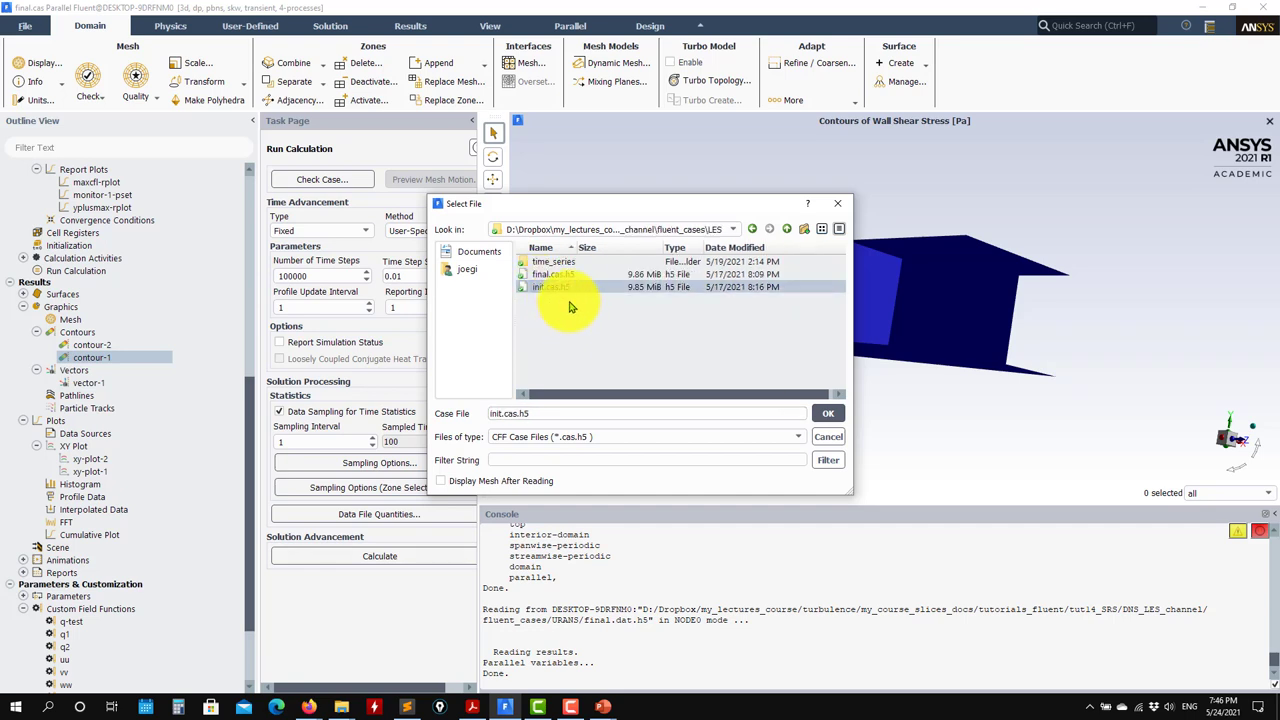
pyautogui.click(545, 274)
pyautogui.click(827, 413)
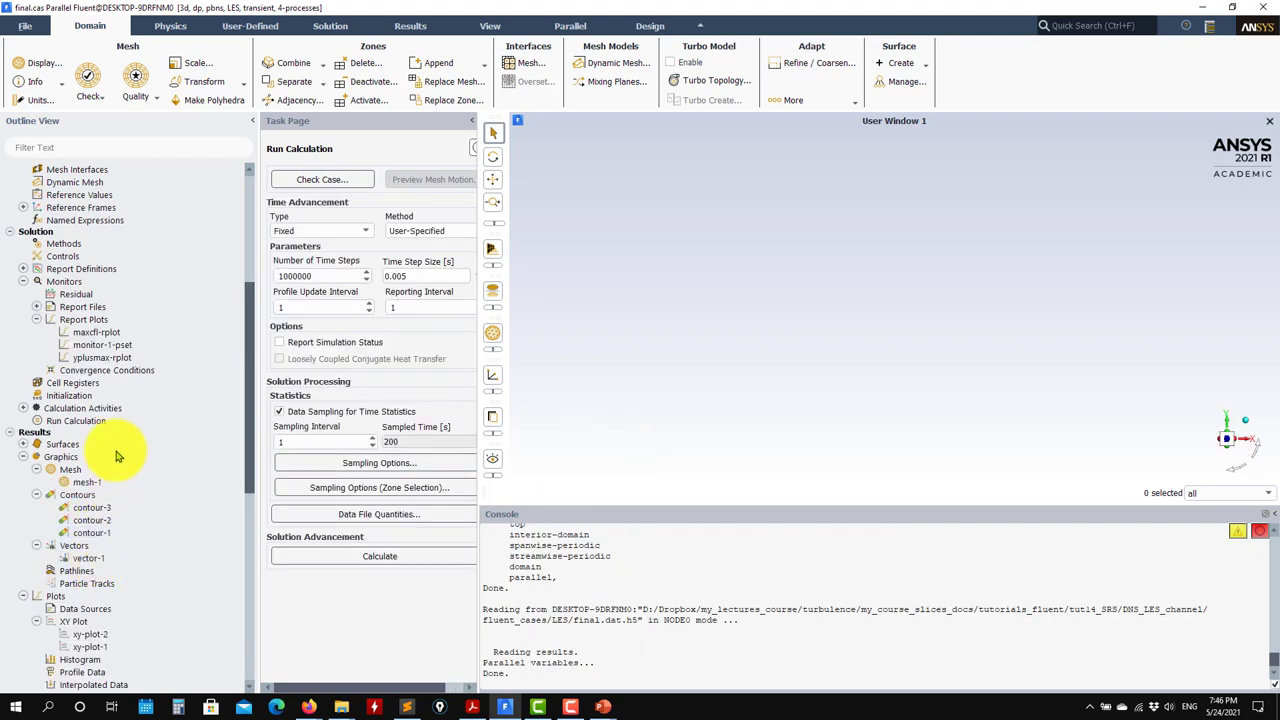
# Open xy-plot-1 and plot Mean Velocity Magnitude, then utau, against yplus.
pyautogui.scroll(-4, 117, 456)
pyautogui.doubleClick(95, 497)
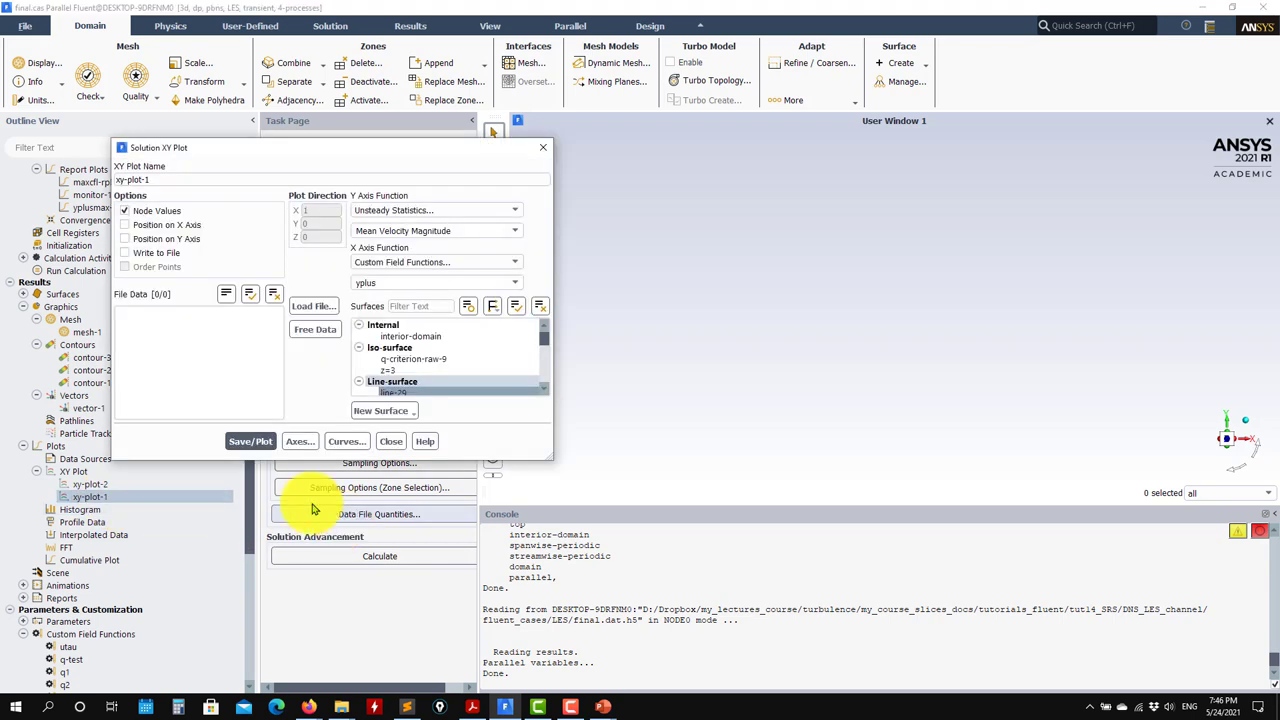
pyautogui.click(252, 447)
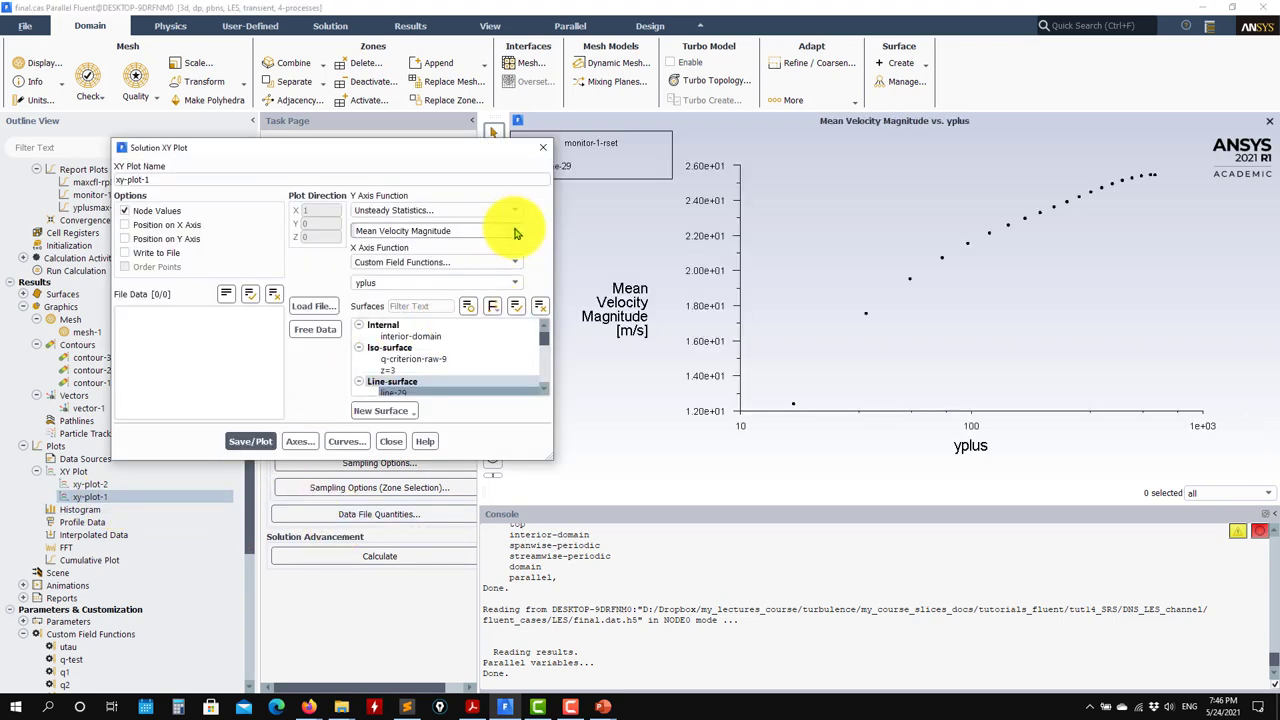
pyautogui.click(510, 212)
pyautogui.click(420, 243)
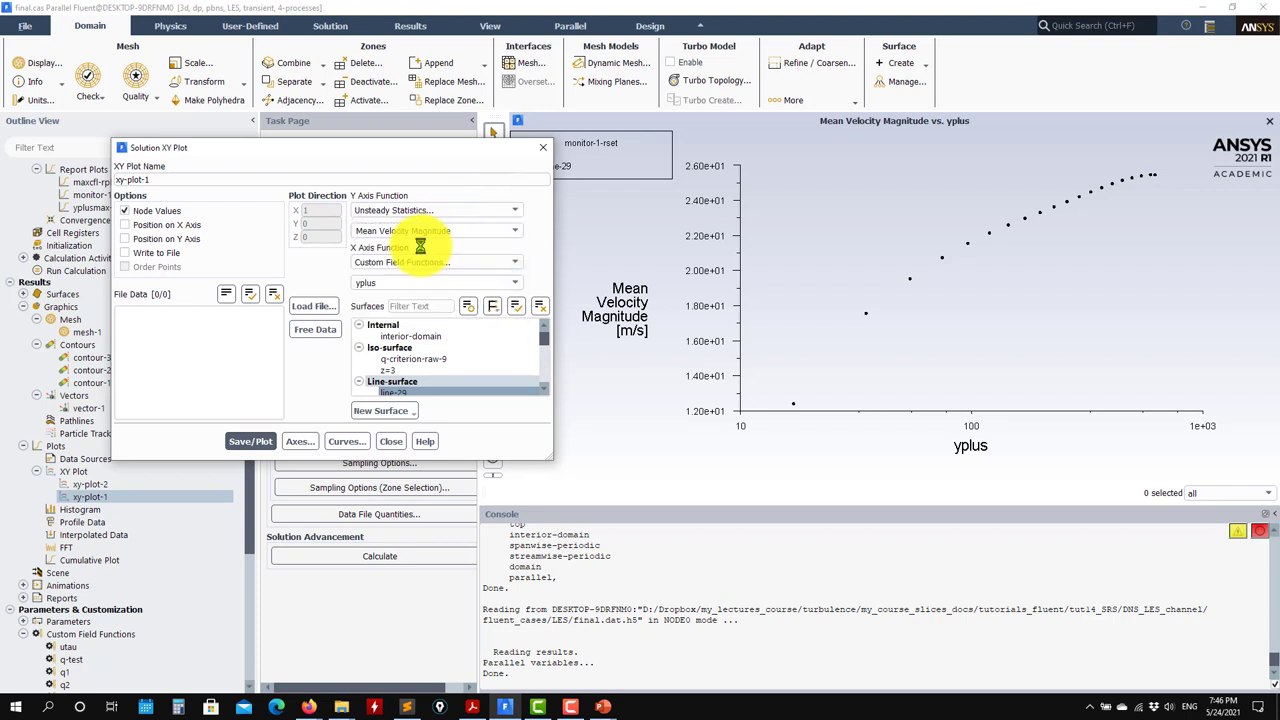
pyautogui.click(262, 448)
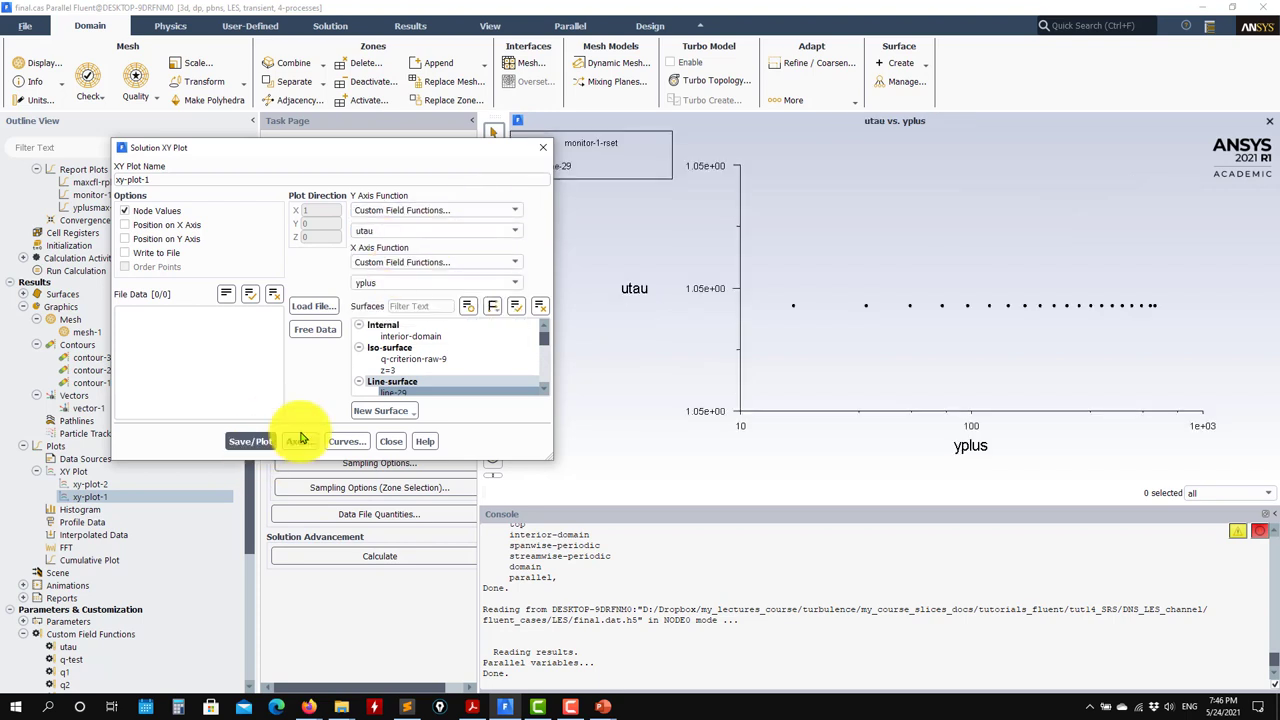
# Set the y-axis function to Custom Field Functions > uplus.
pyautogui.click(512, 212)
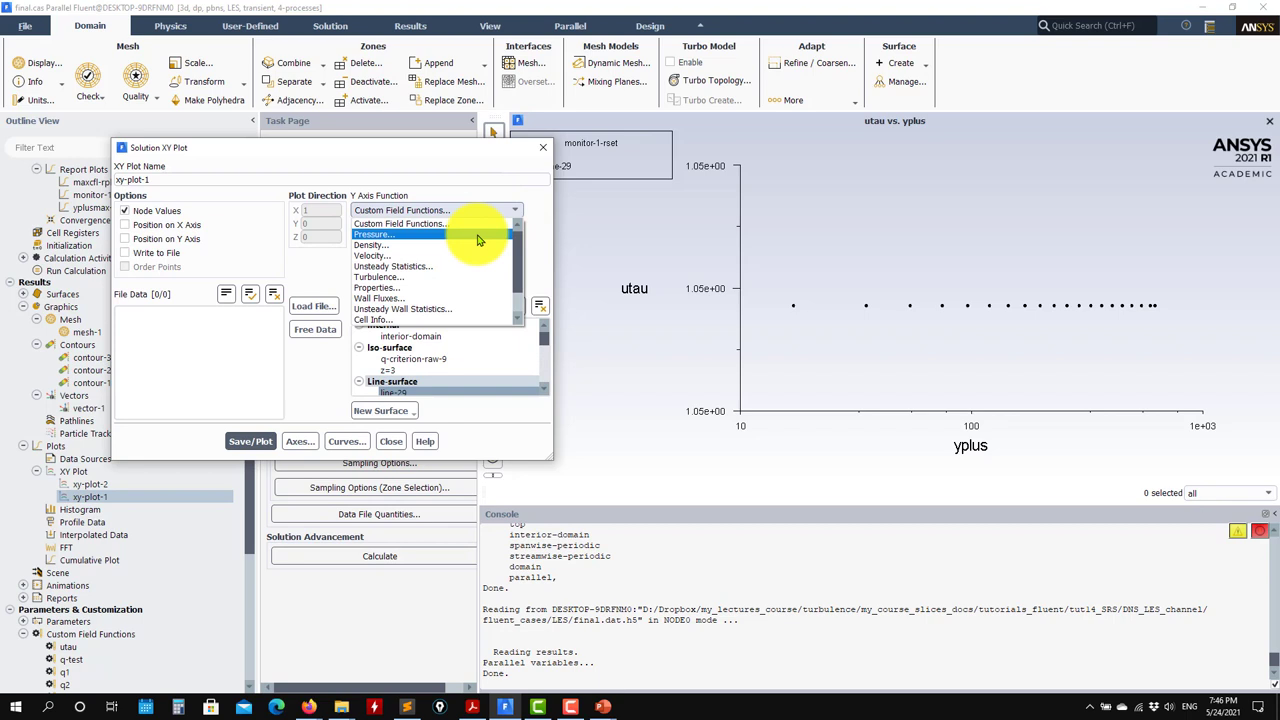
pyautogui.click(510, 223)
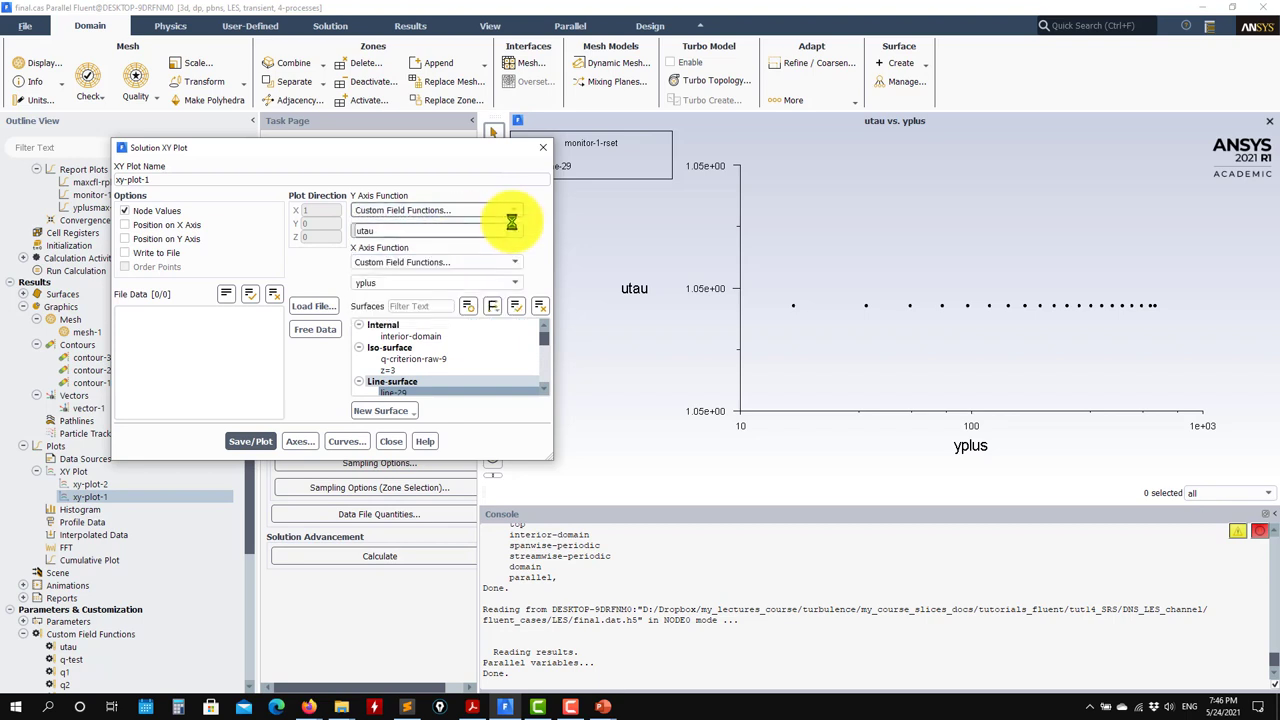
pyautogui.click(514, 233)
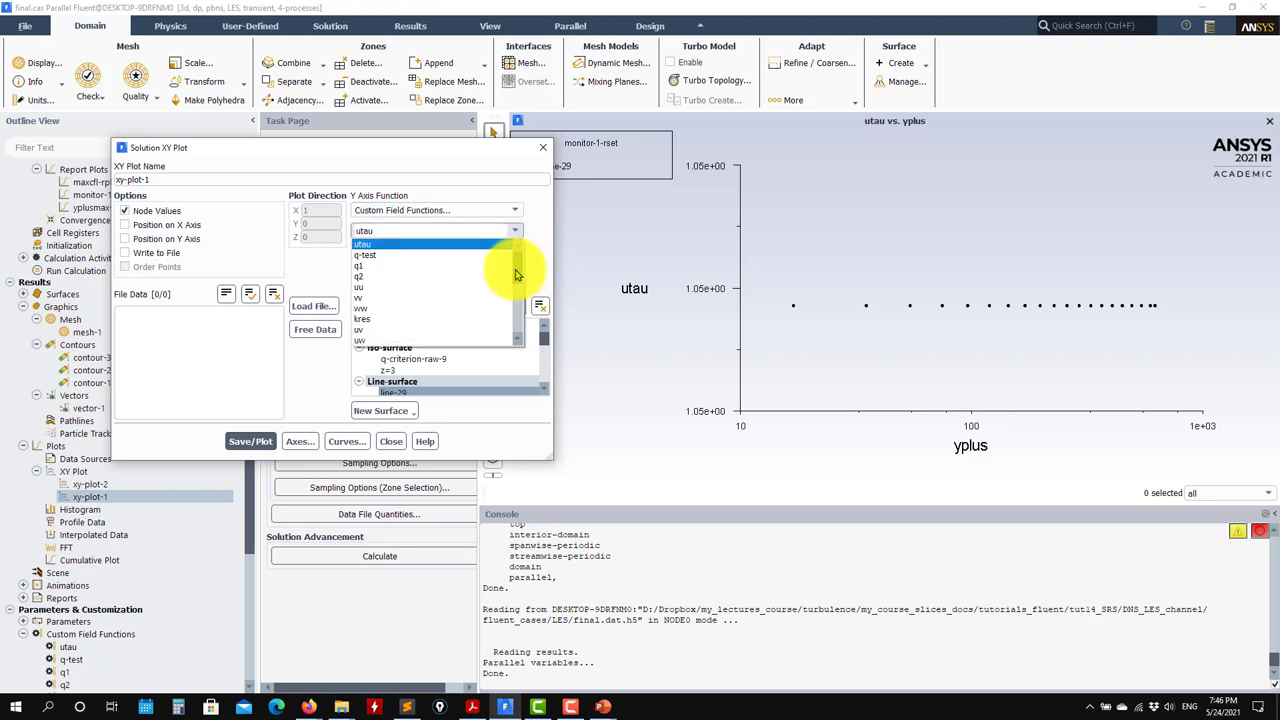
pyautogui.moveTo(516, 275)
pyautogui.mouseDown()
pyautogui.moveTo(514, 357)
pyautogui.moveTo(509, 257)
pyautogui.mouseUp()
pyautogui.click(512, 218)
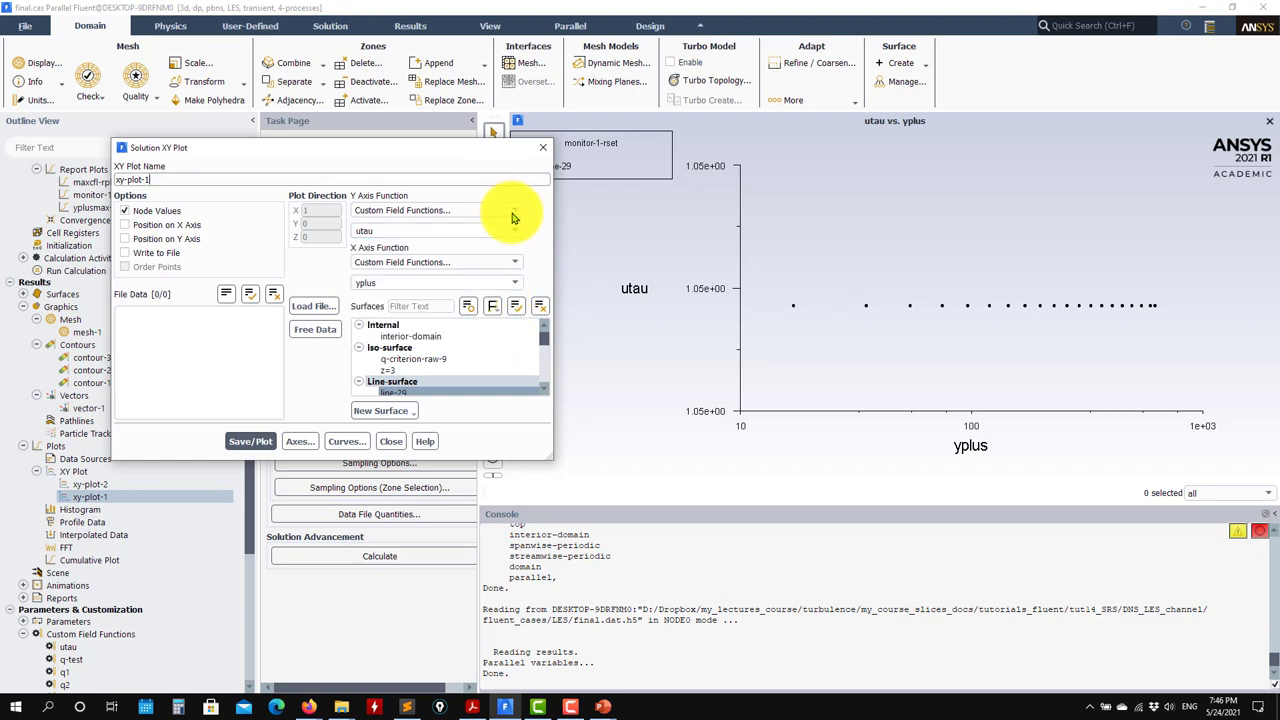
pyautogui.click(514, 233)
pyautogui.click(512, 212)
pyautogui.click(512, 212)
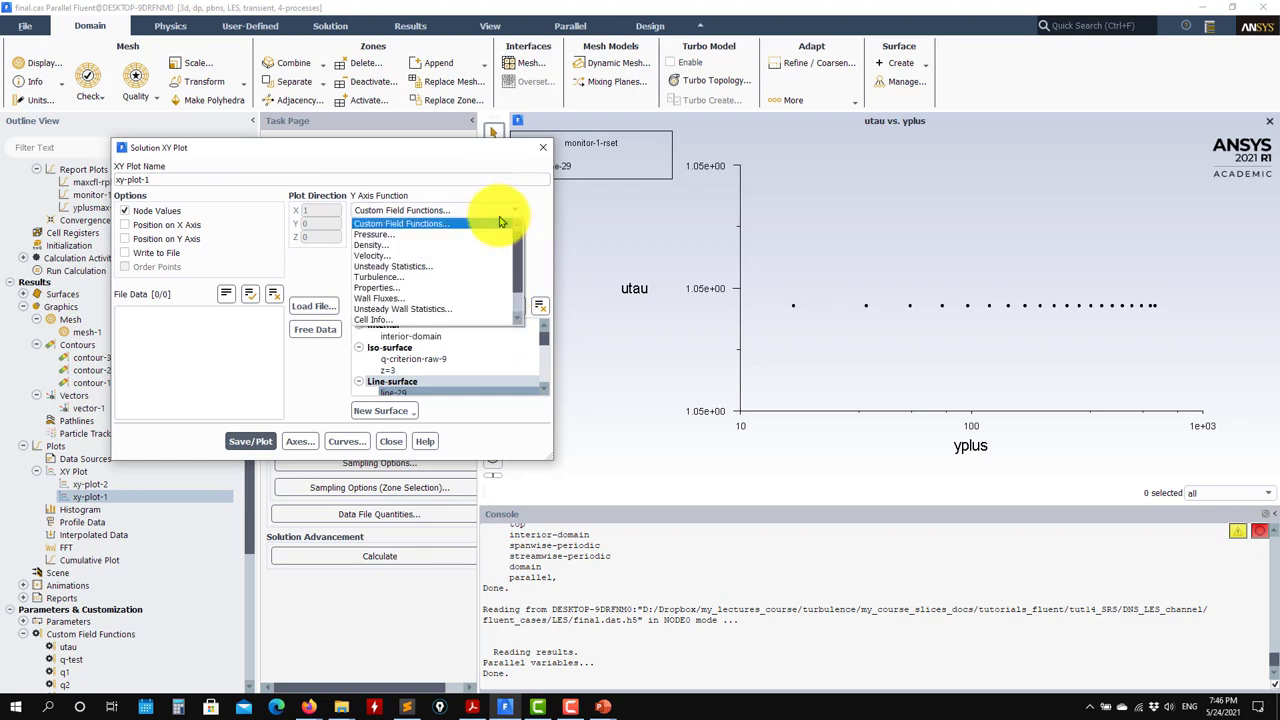
pyautogui.click(468, 266)
pyautogui.click(517, 232)
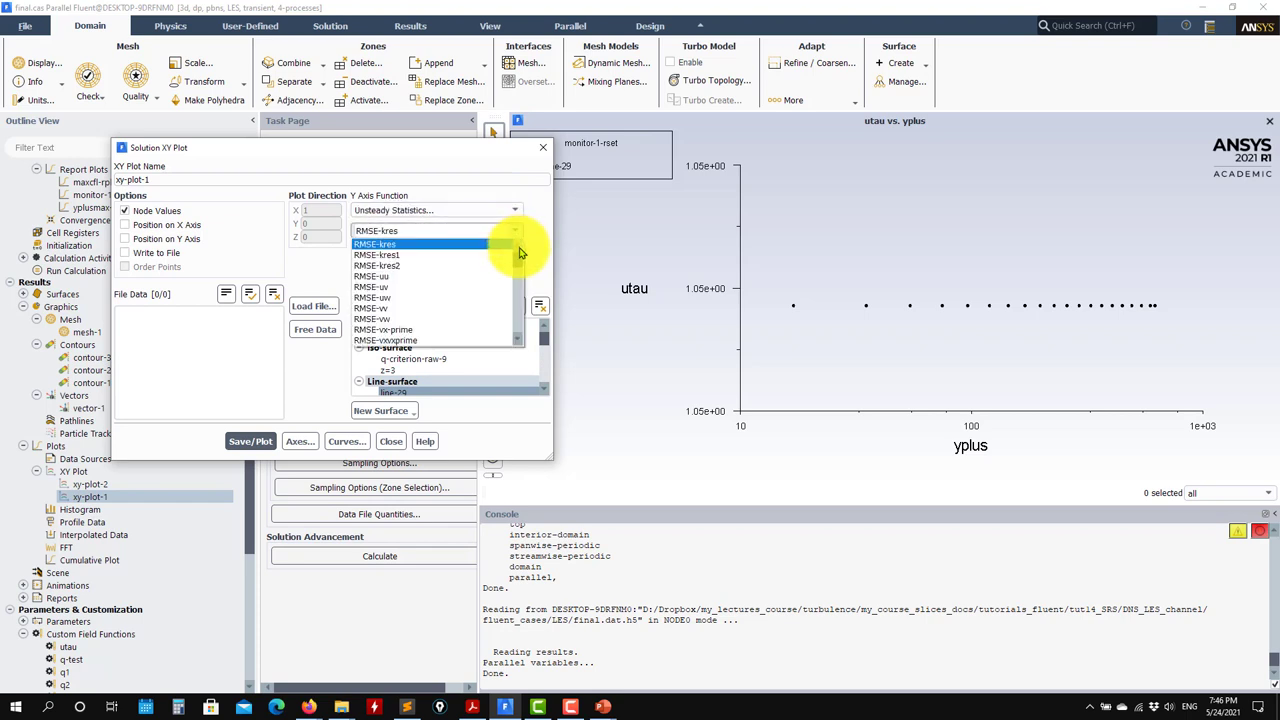
pyautogui.click(513, 214)
pyautogui.click(500, 222)
pyautogui.click(515, 232)
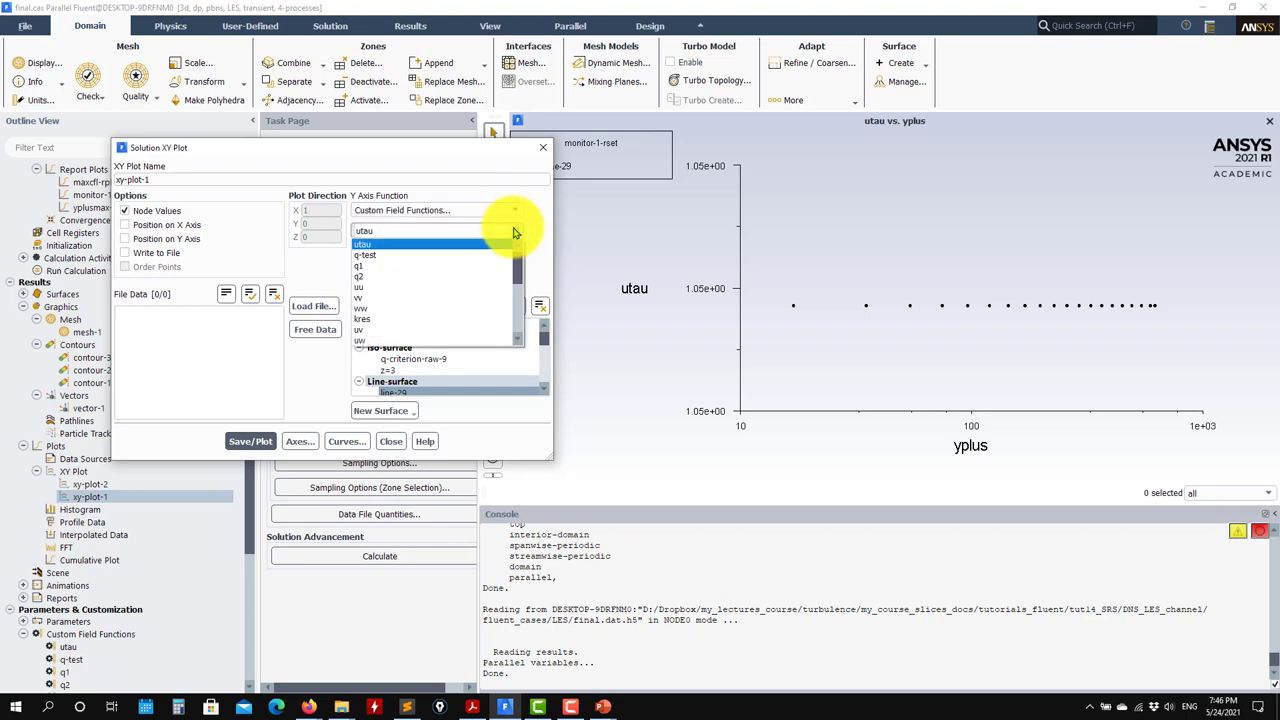
pyautogui.moveTo(516, 257); pyautogui.dragTo(527, 360)
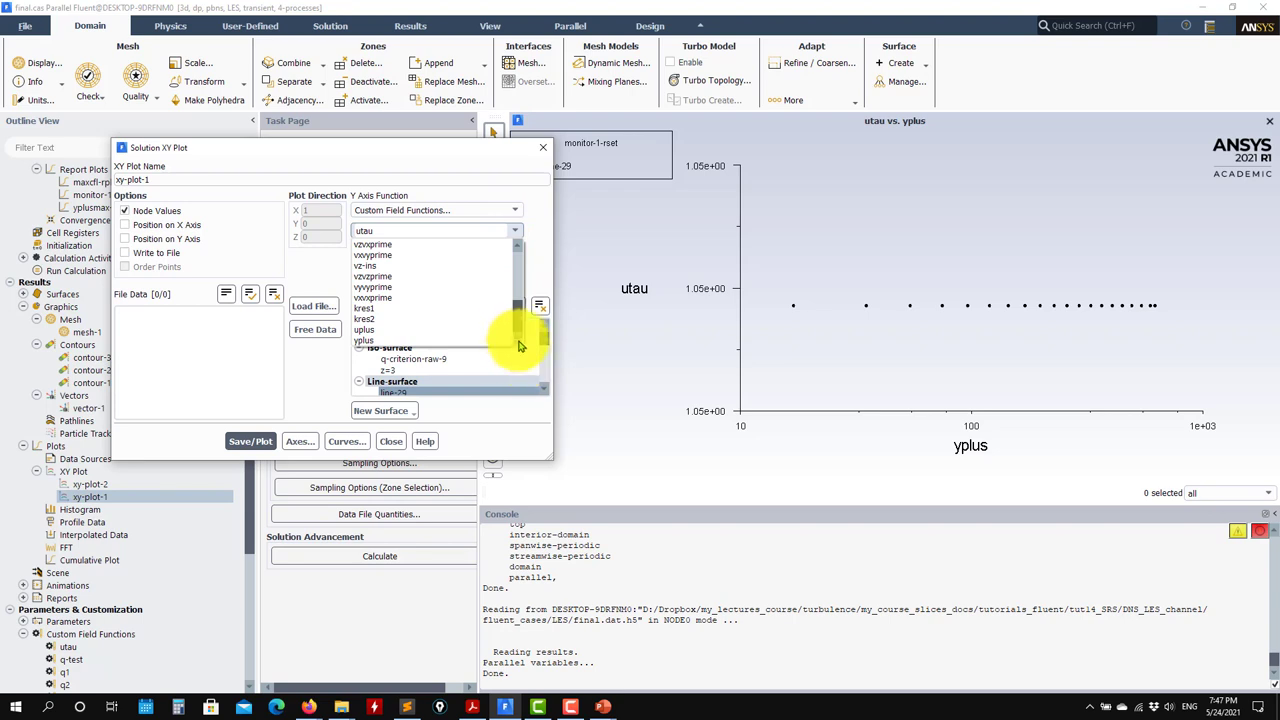
pyautogui.click(498, 337)
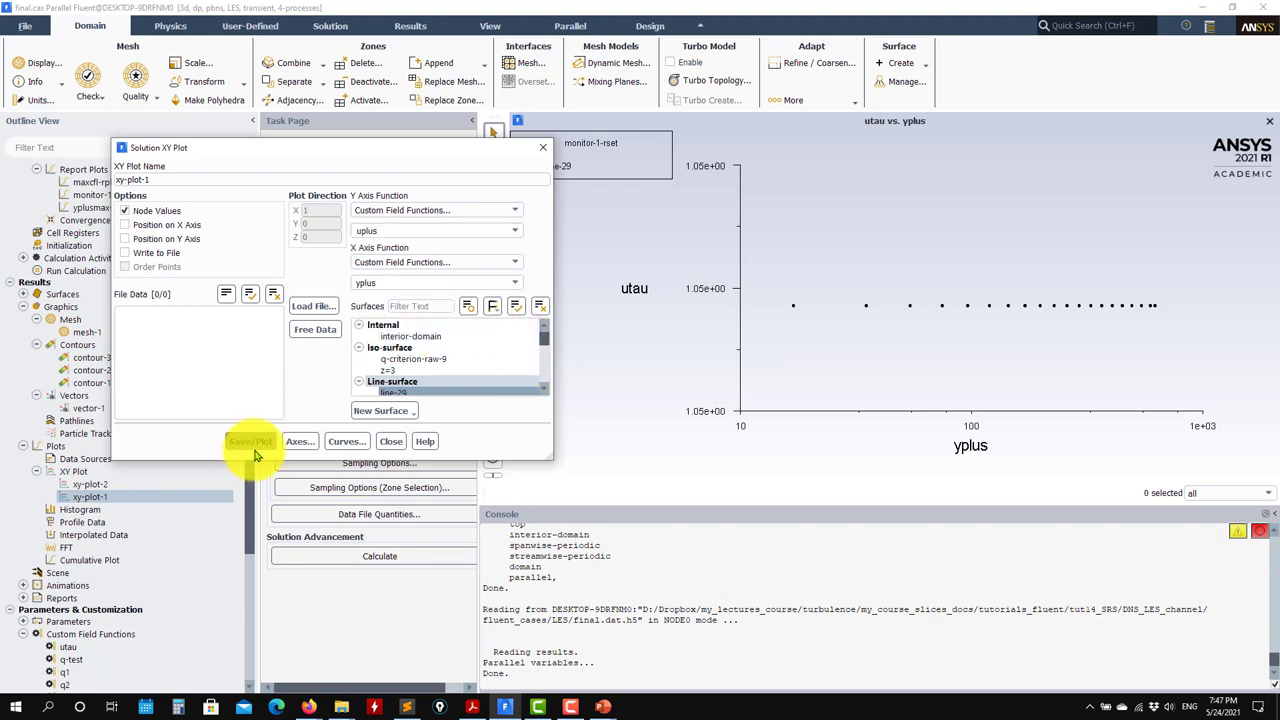
# Replot xy-plot-1 as uplus versus yplus and close the plot settings.
pyautogui.click(252, 445)
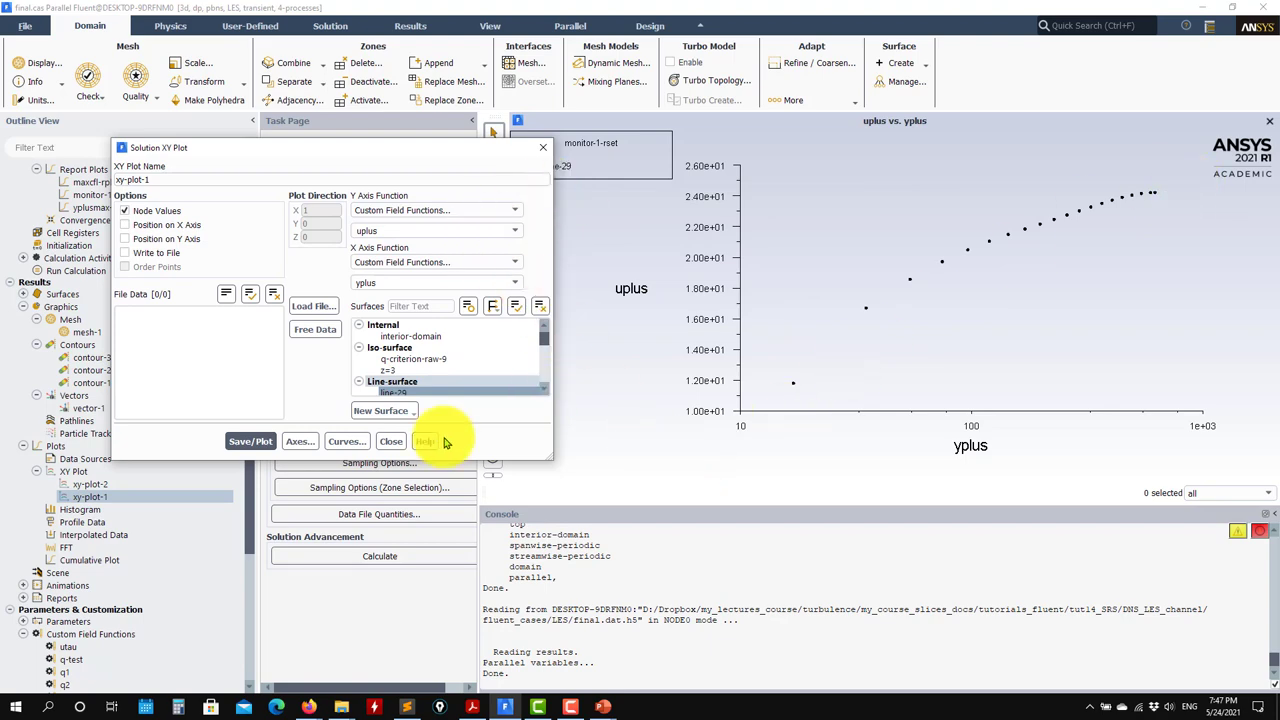
pyautogui.click(398, 443)
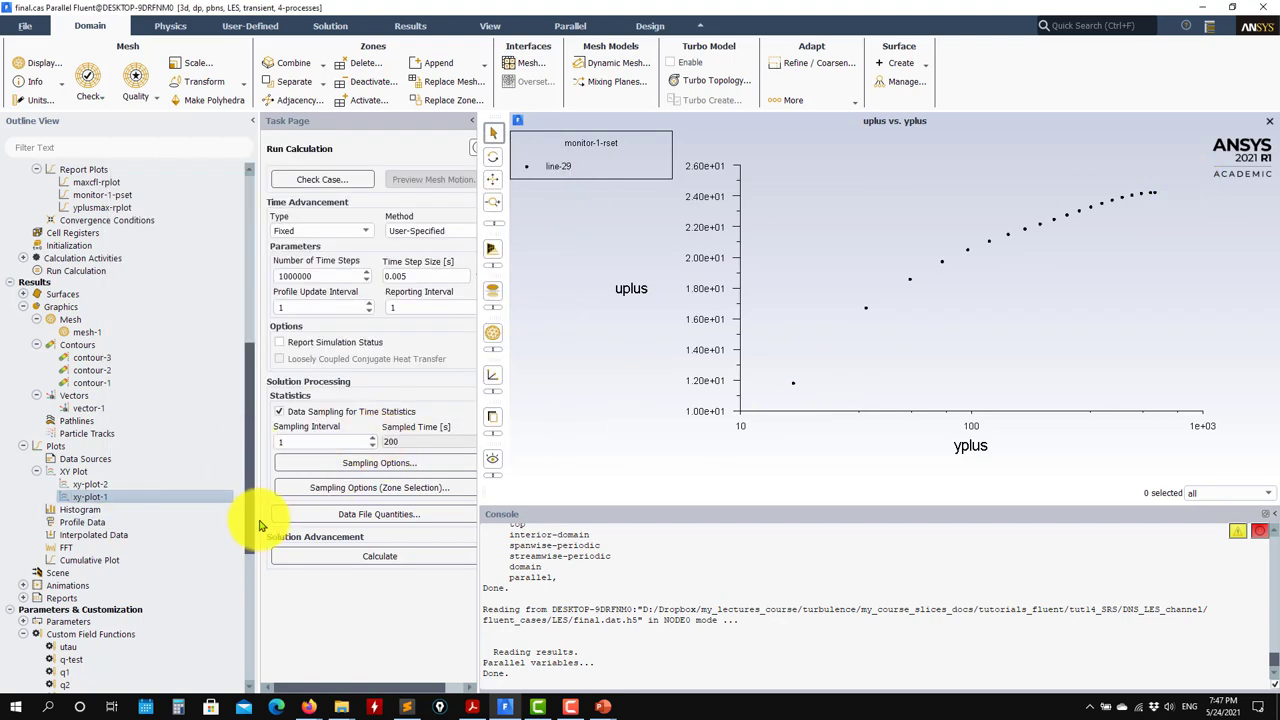
pyautogui.doubleClick(90, 497)
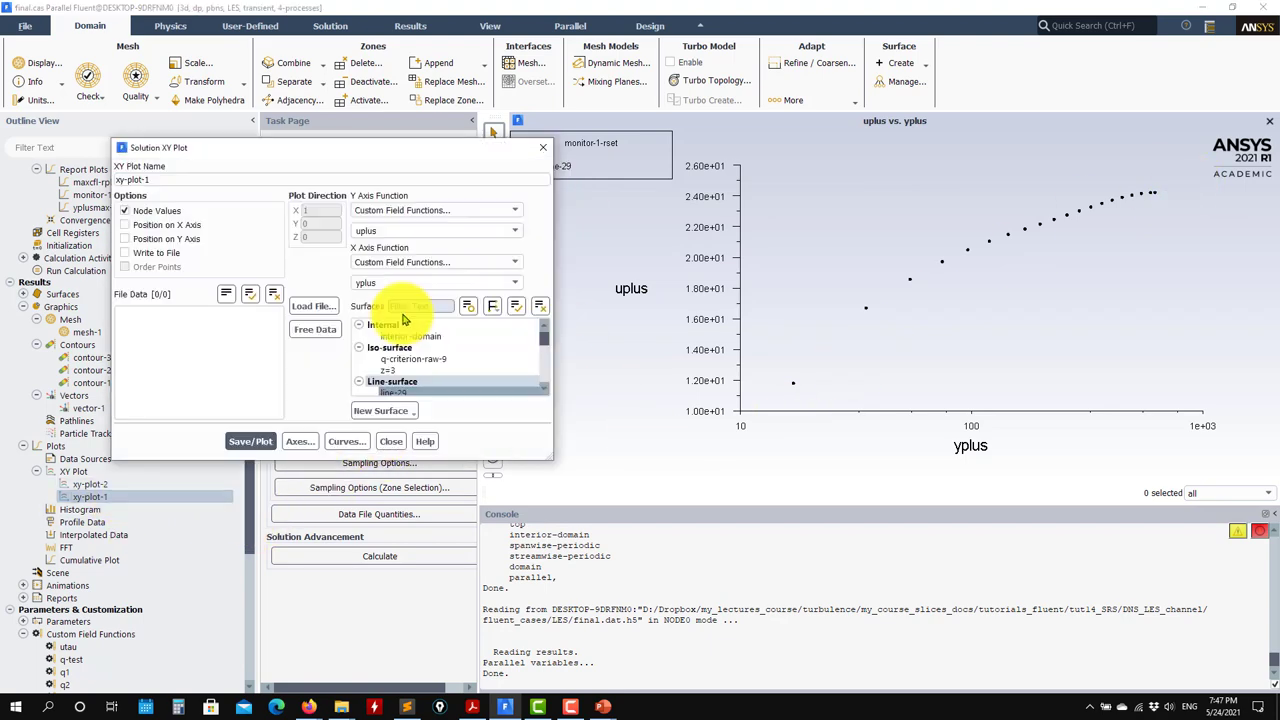
# Load the flat plate, wall_law_log, wall_law_spalding and wall_law_viscous files as reference curves and replot.
pyautogui.click(315, 308)
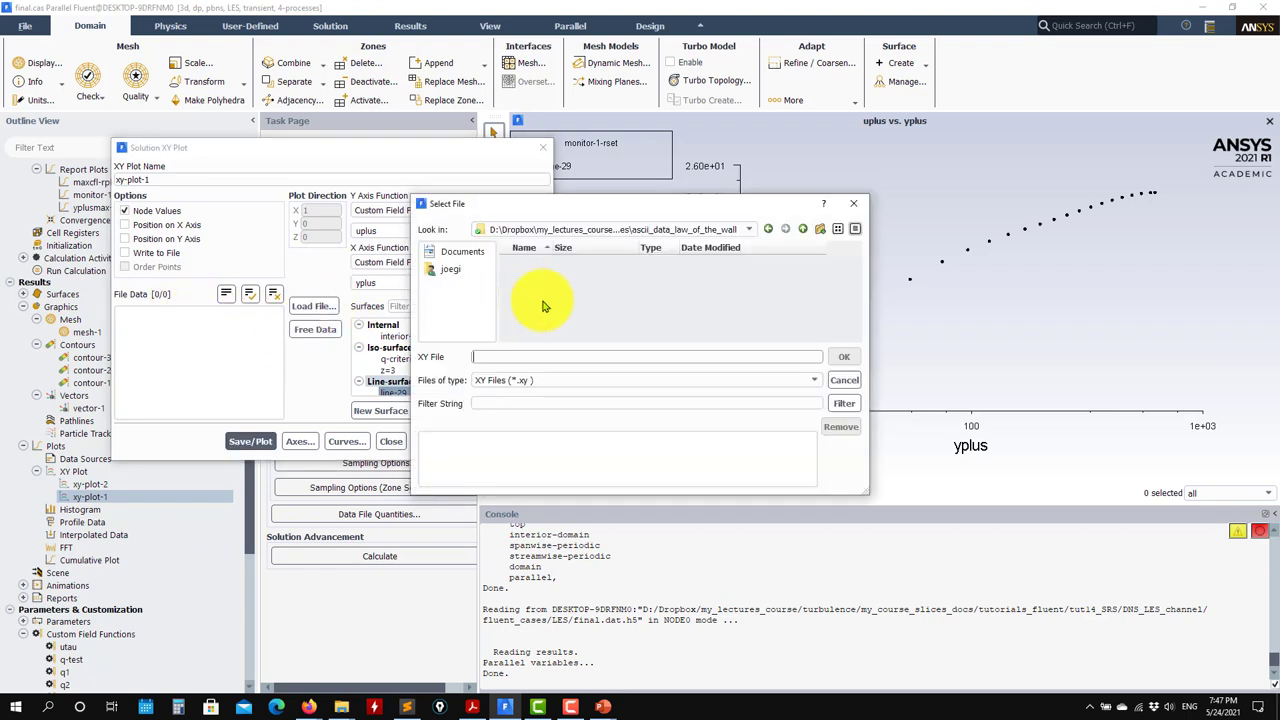
pyautogui.click(810, 380)
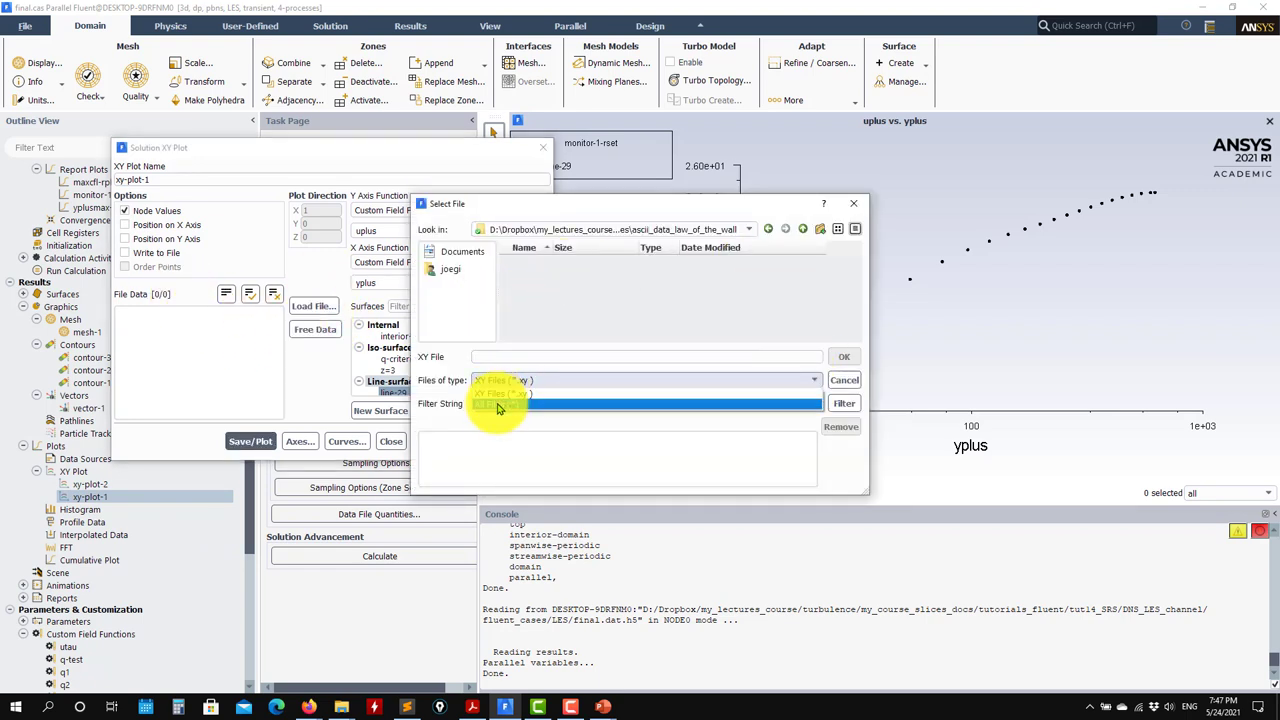
pyautogui.click(500, 401)
pyautogui.click(563, 261)
pyautogui.click(551, 276)
pyautogui.keyDown('ctrl'); pyautogui.click(549, 287); pyautogui.keyUp('ctrl')
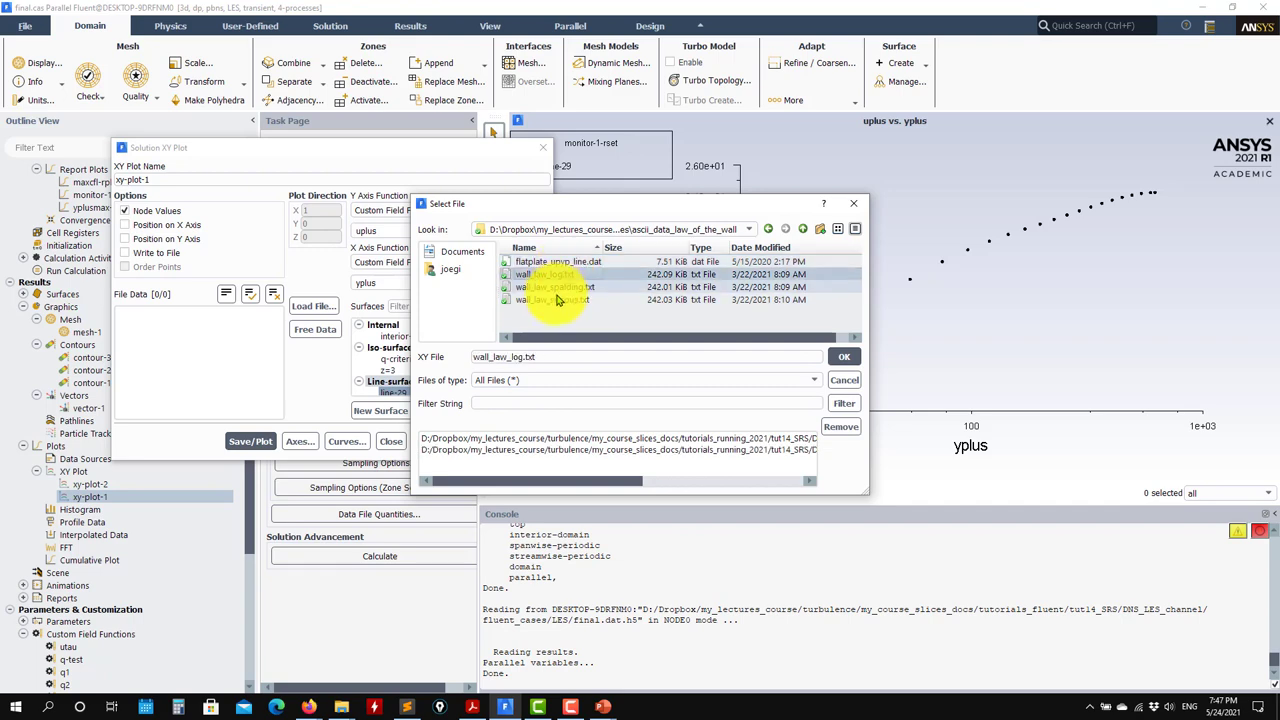
pyautogui.keyDown('ctrl'); pyautogui.click(563, 296); pyautogui.keyUp('ctrl')
pyautogui.click(844, 357)
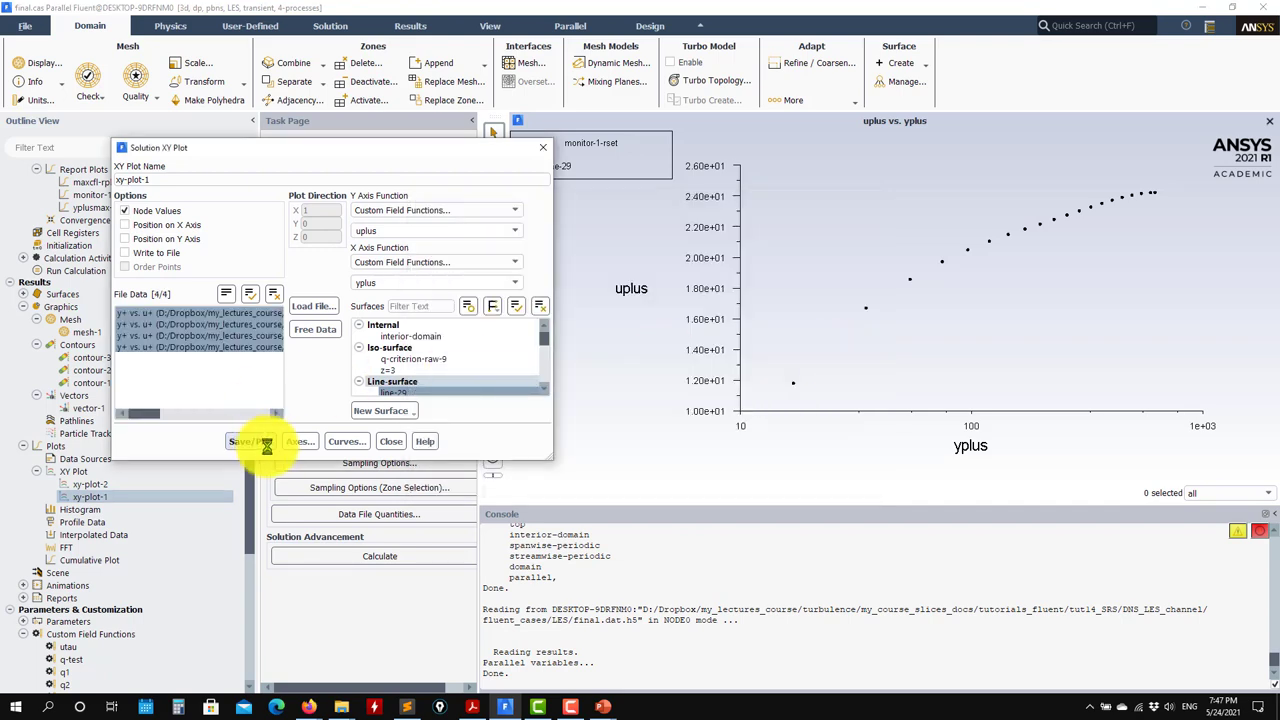
pyautogui.click(250, 441)
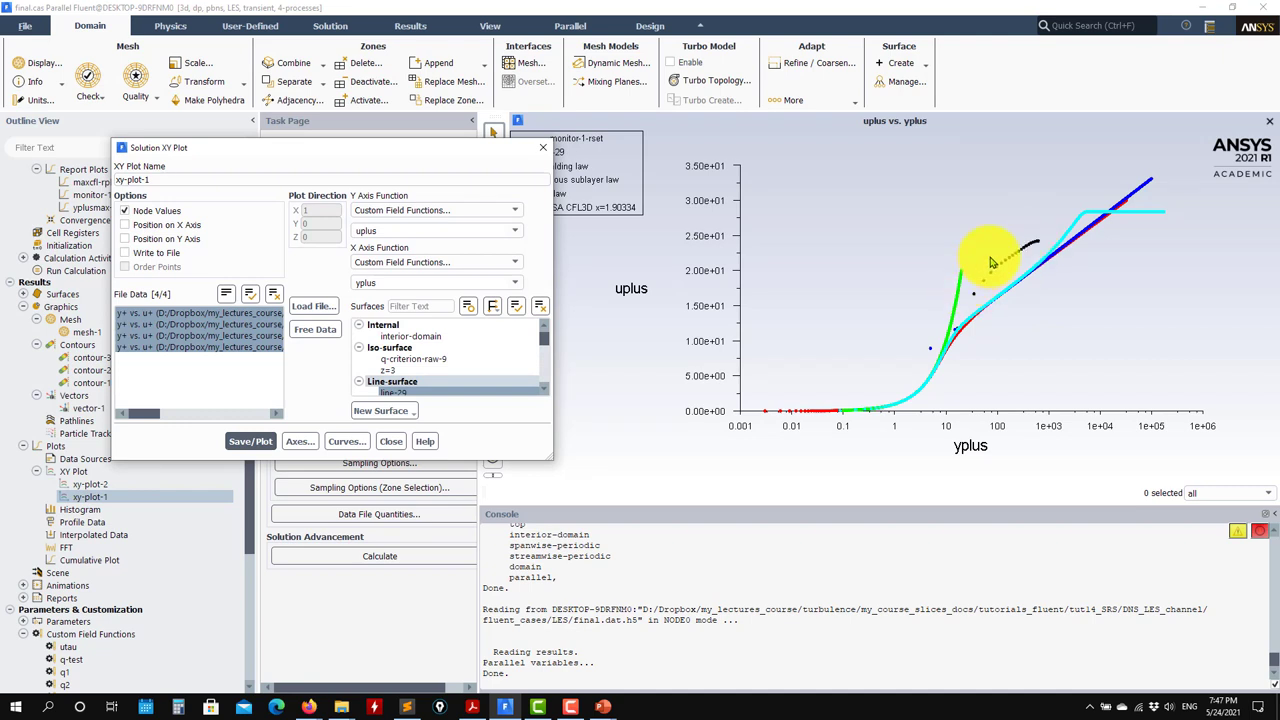
pyautogui.click(390, 441)
# Display contour-3 Wall Yplus contours and rotate to see both walls.
pyautogui.doubleClick(100, 360)
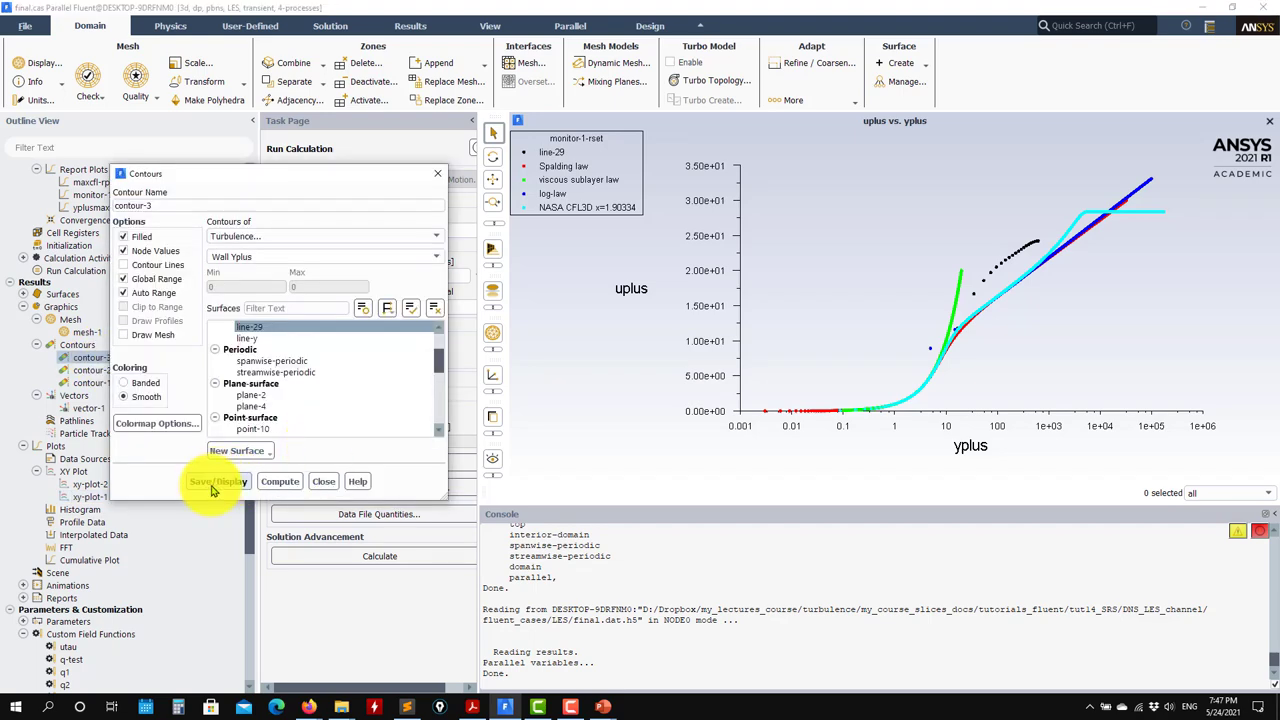
pyautogui.click(213, 482)
pyautogui.moveTo(823, 337); pyautogui.dragTo(888, 335)
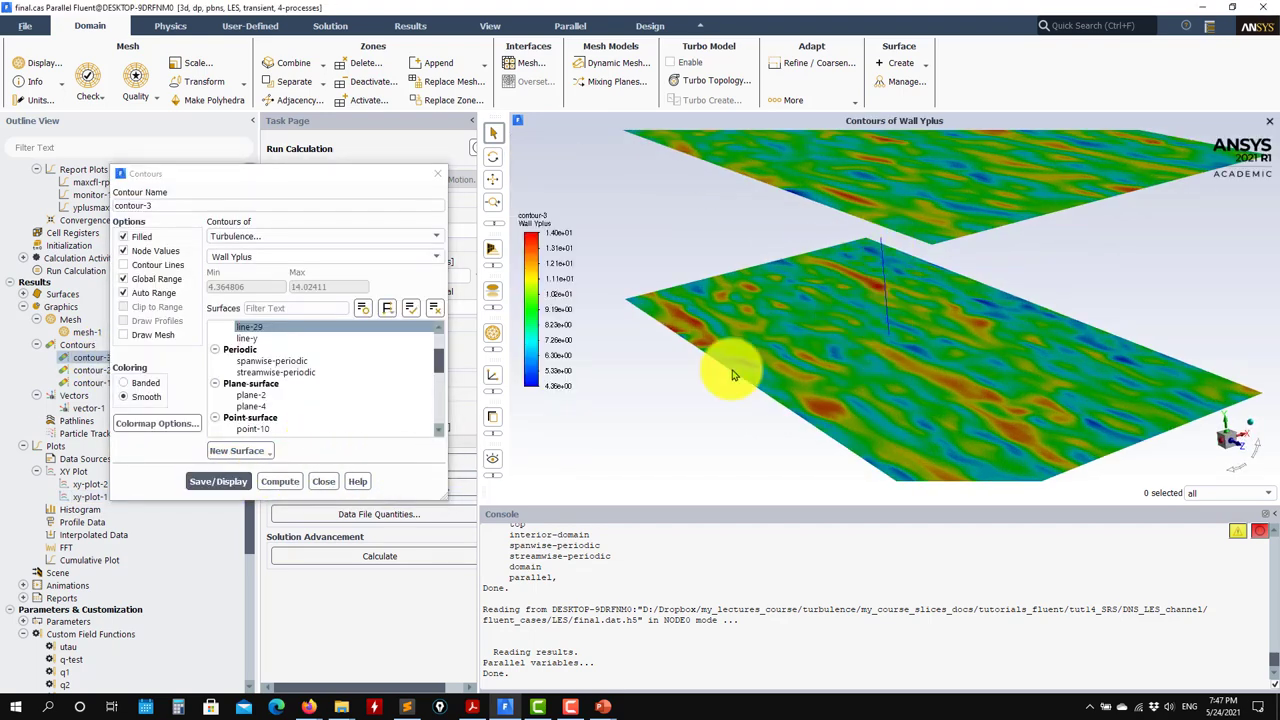
pyautogui.click(323, 481)
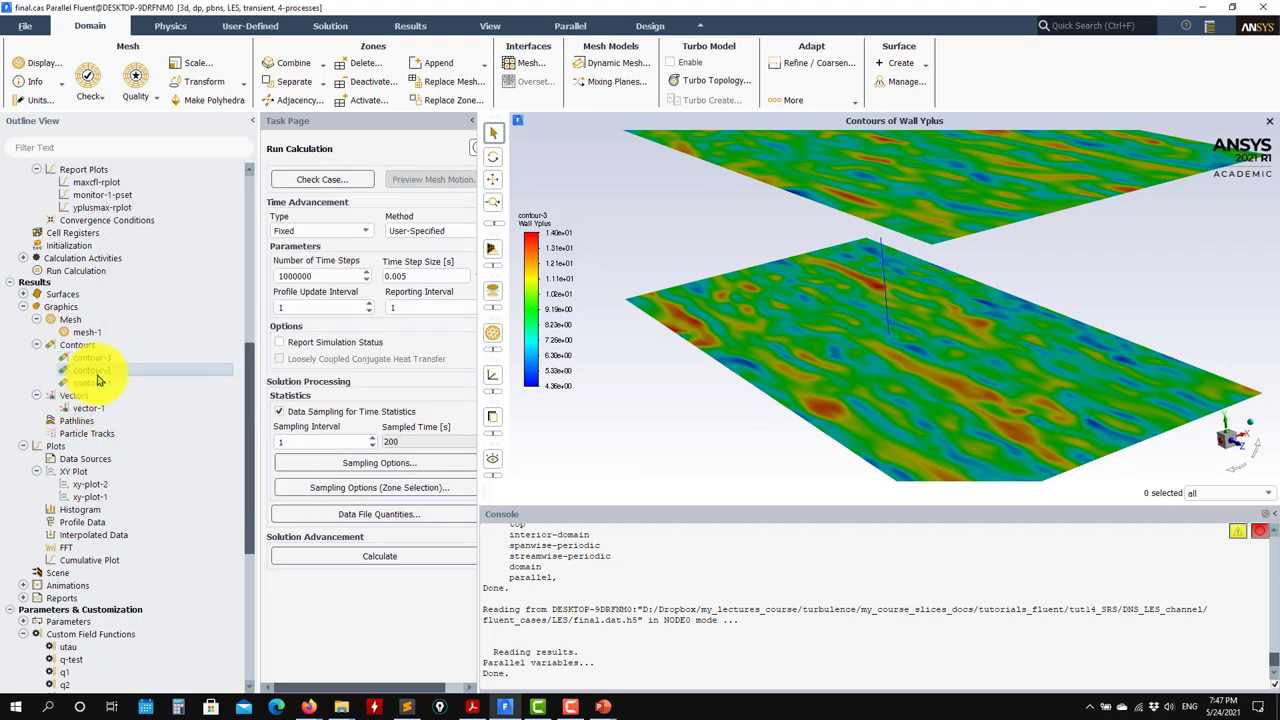
# Display contour-2 Velocity Magnitude contours (0 to 29 m/s) and rotate the channel side-on.
pyautogui.doubleClick(97, 372)
pyautogui.click(218, 481)
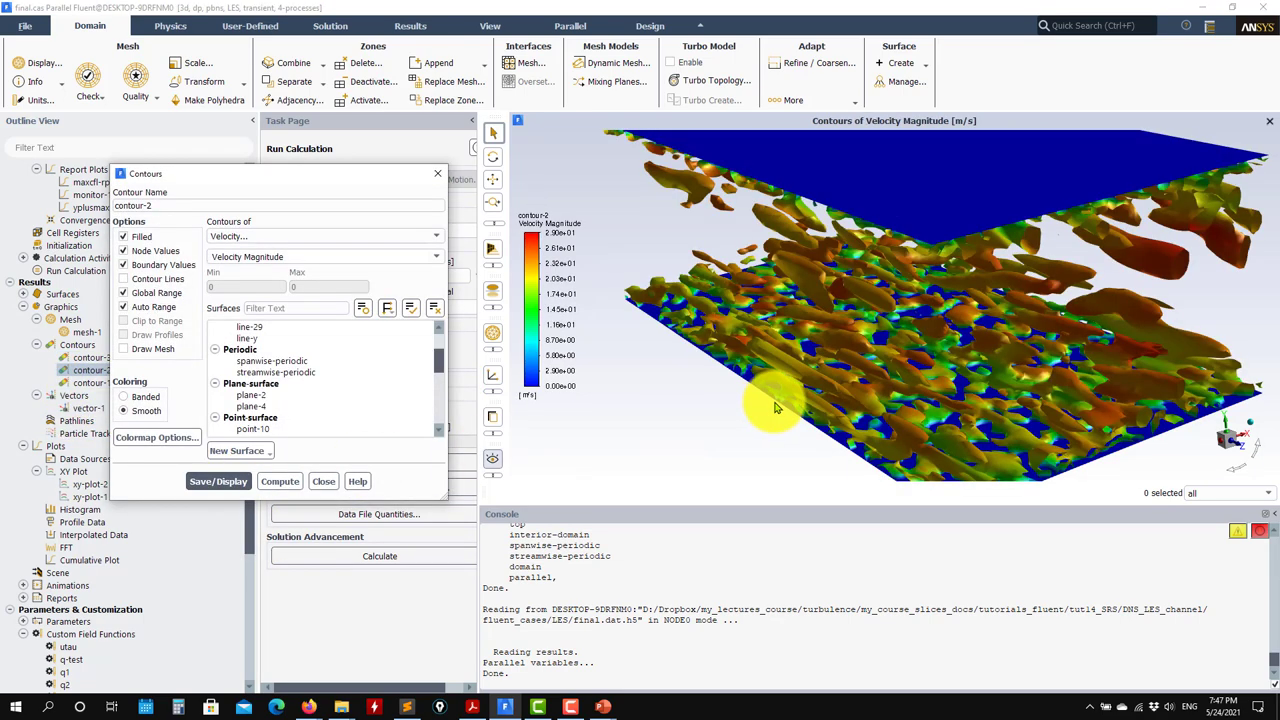
pyautogui.moveTo(893, 361); pyautogui.dragTo(1015, 290)
pyautogui.click(324, 482)
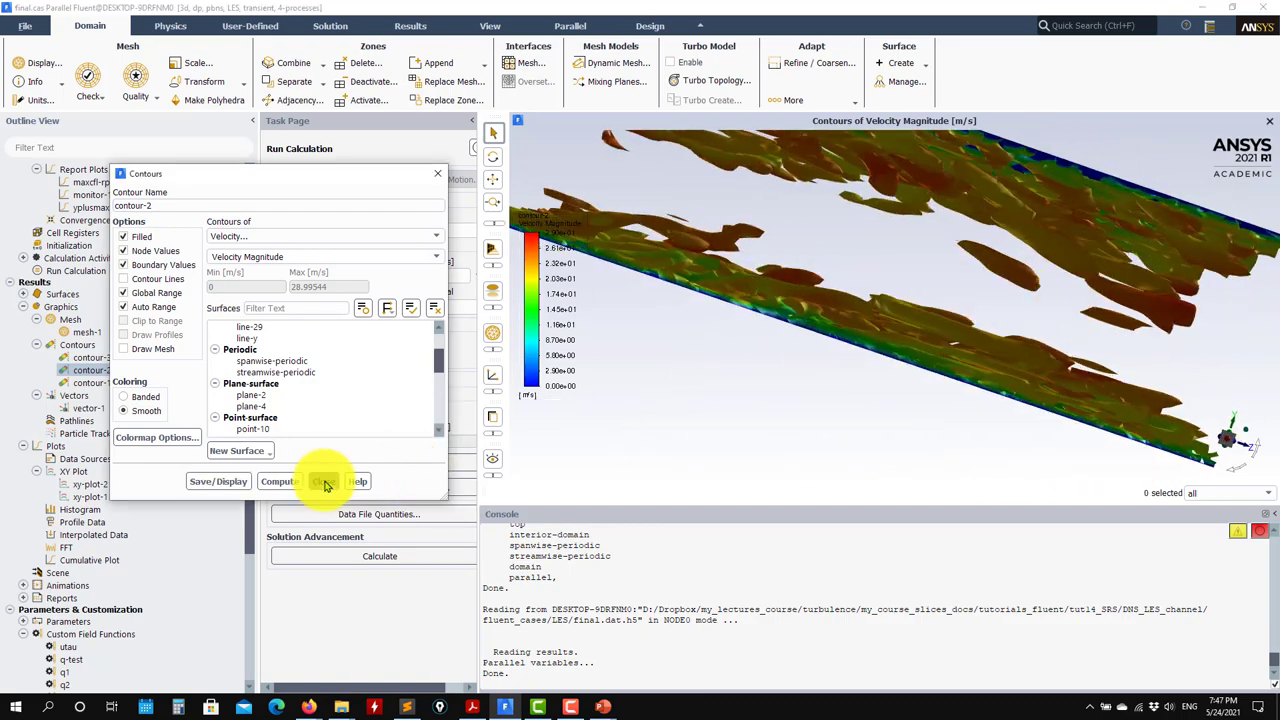
pyautogui.moveTo(820, 360); pyautogui.dragTo(760, 372)
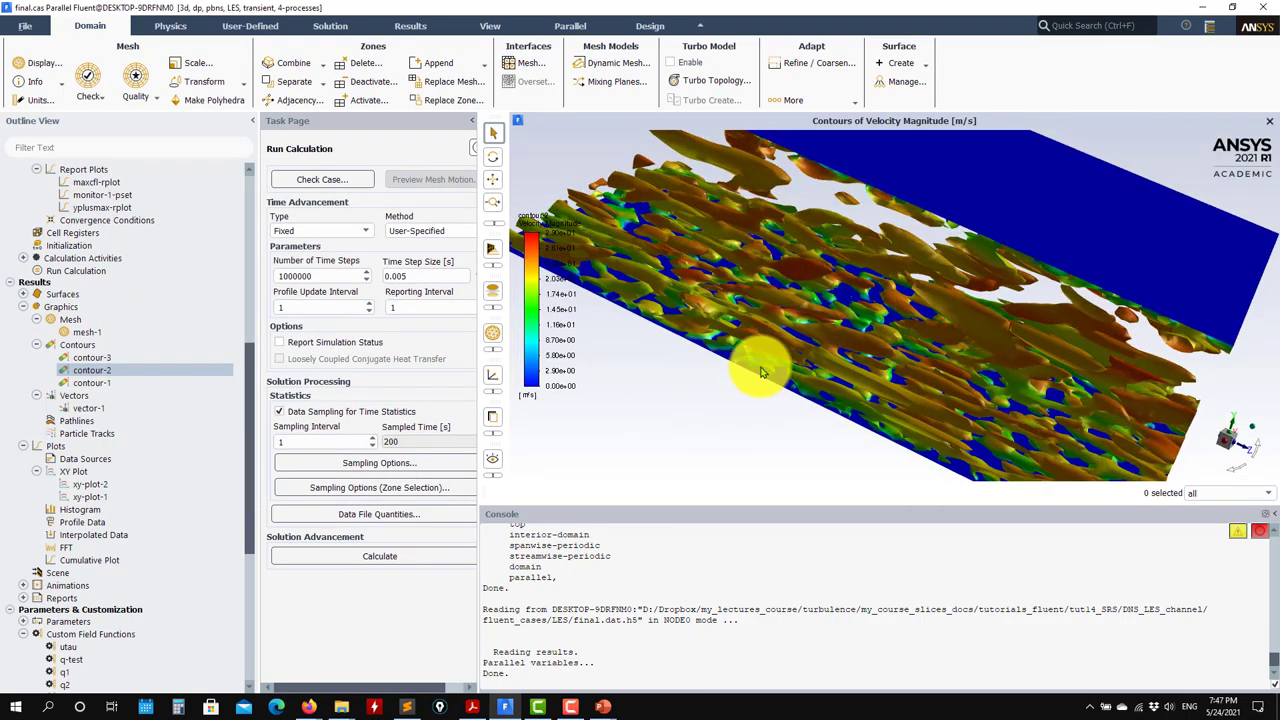
pyautogui.click(91, 335)
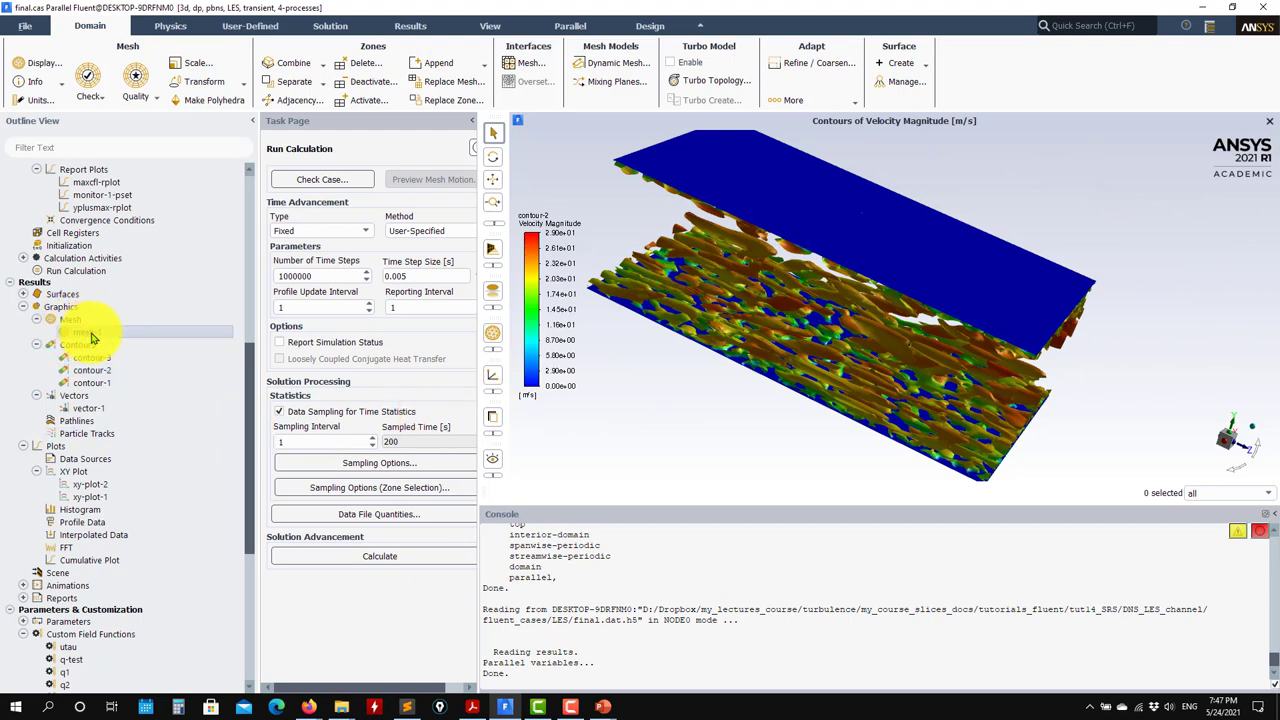
# Display mesh-1 on the top, spanwise-periodic and streamwise-periodic surfaces with edges shown.
pyautogui.doubleClick(91, 335)
pyautogui.click(420, 502)
pyautogui.click(367, 552)
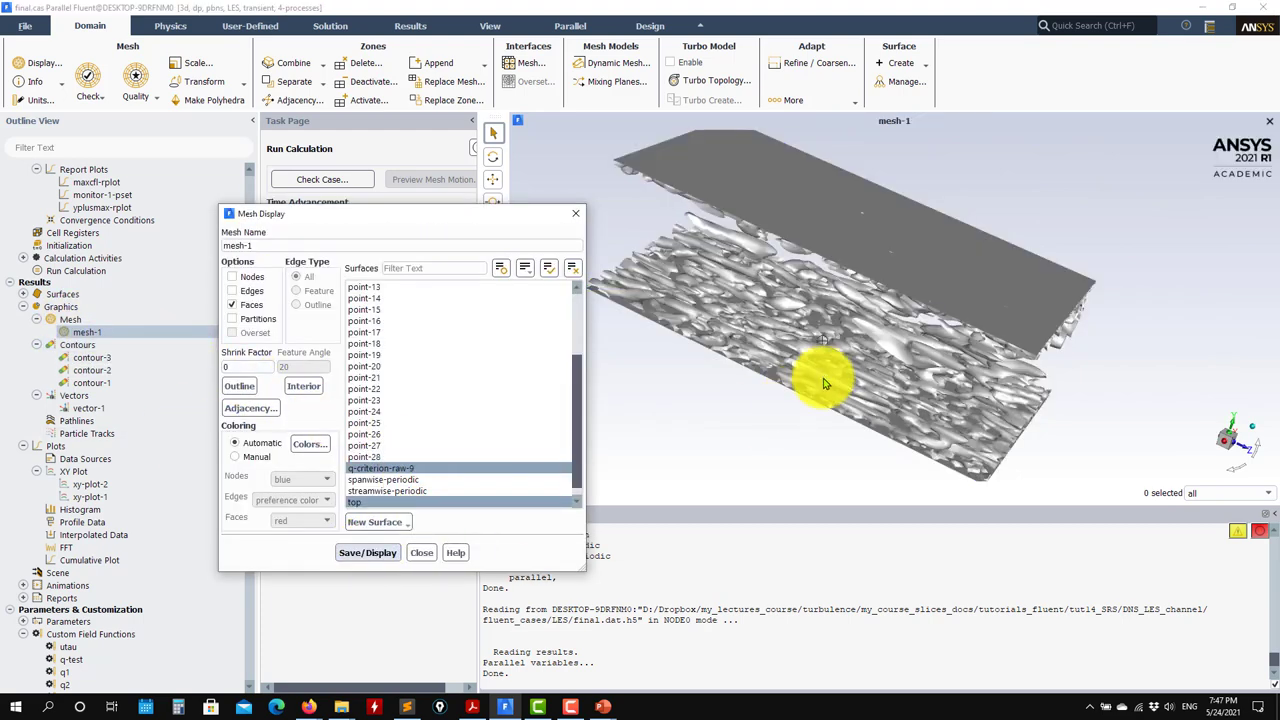
pyautogui.scroll(-1, 445, 467)
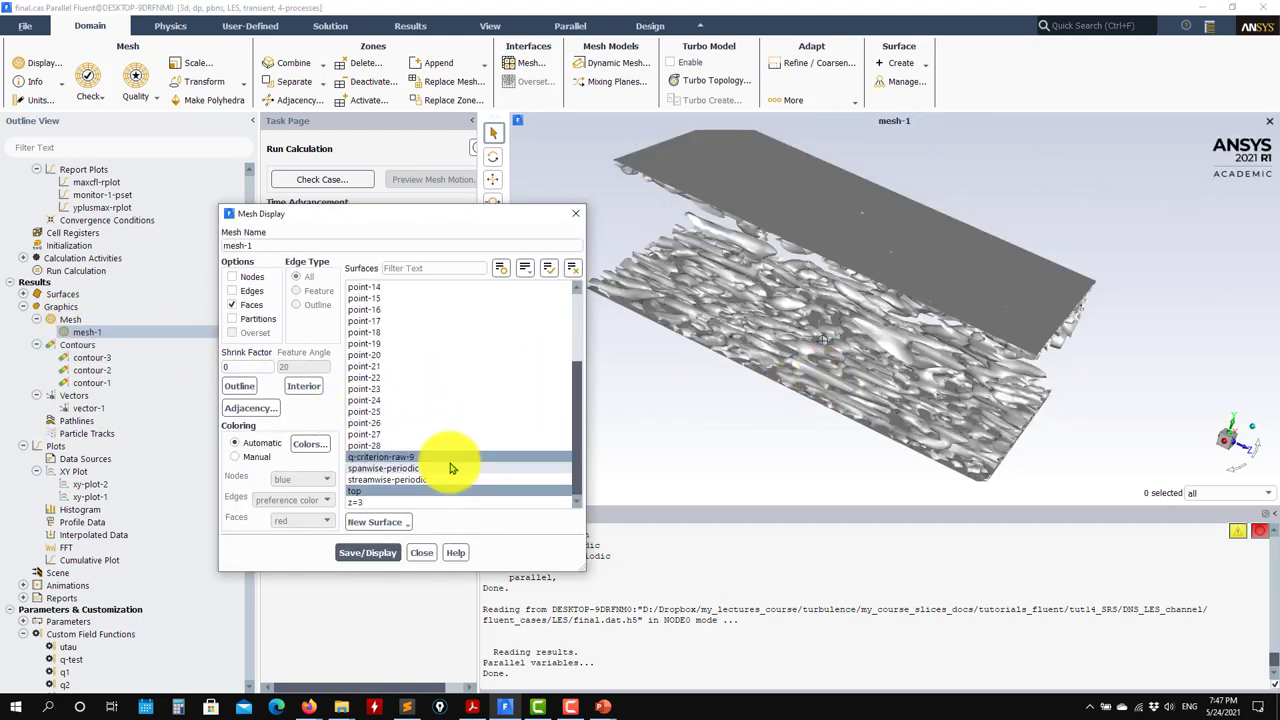
pyautogui.keyDown('ctrl'); pyautogui.click(395, 480); pyautogui.keyUp('ctrl')
pyautogui.click(367, 552)
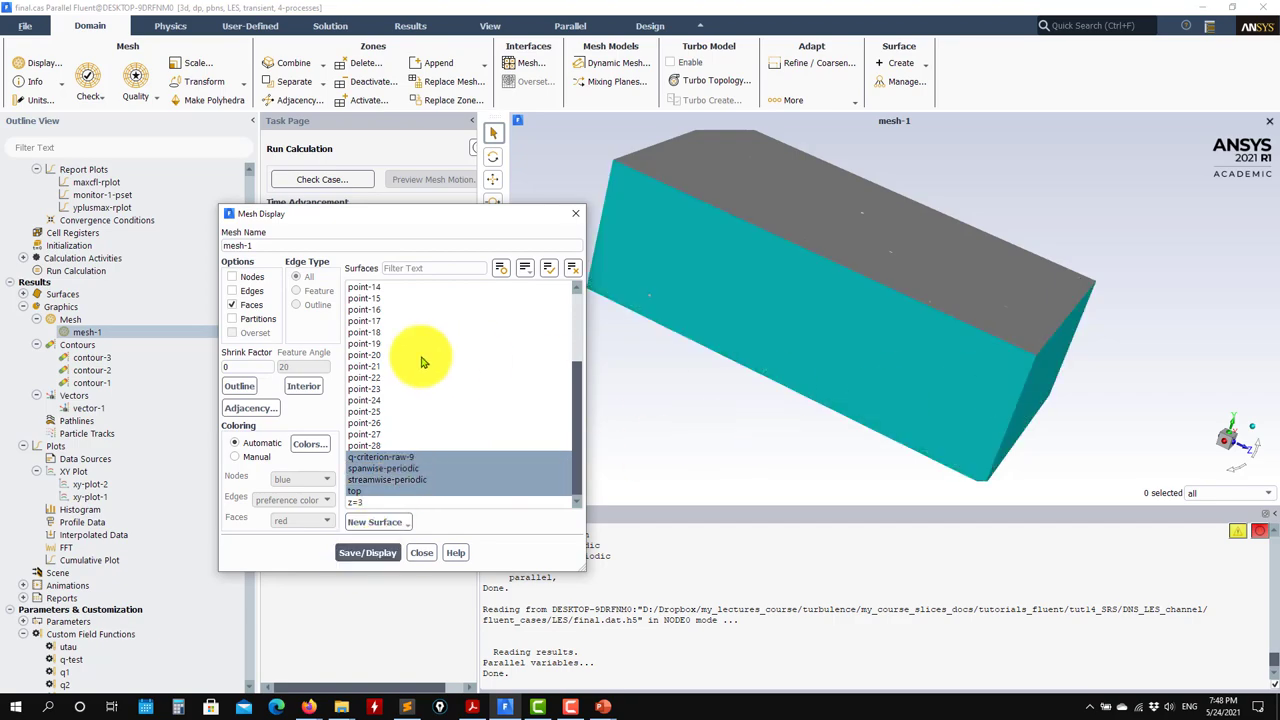
pyautogui.click(232, 290)
pyautogui.click(362, 553)
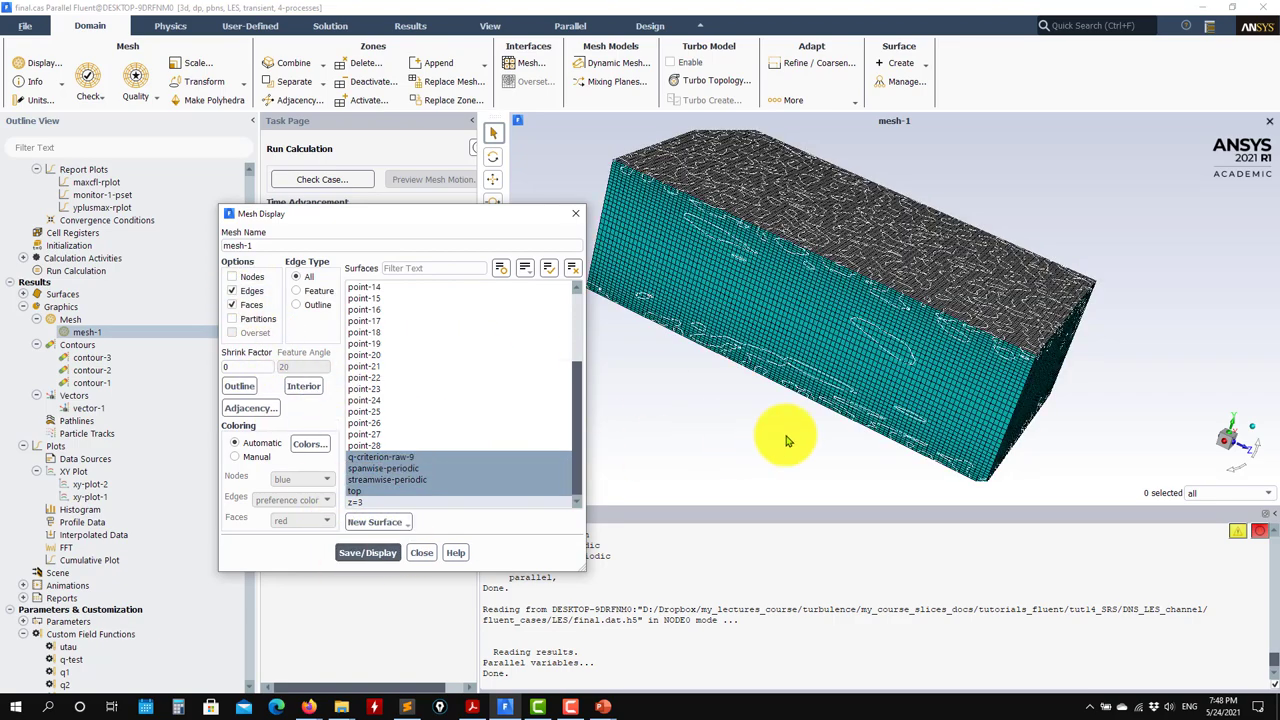
pyautogui.moveTo(786, 440); pyautogui.dragTo(931, 331)
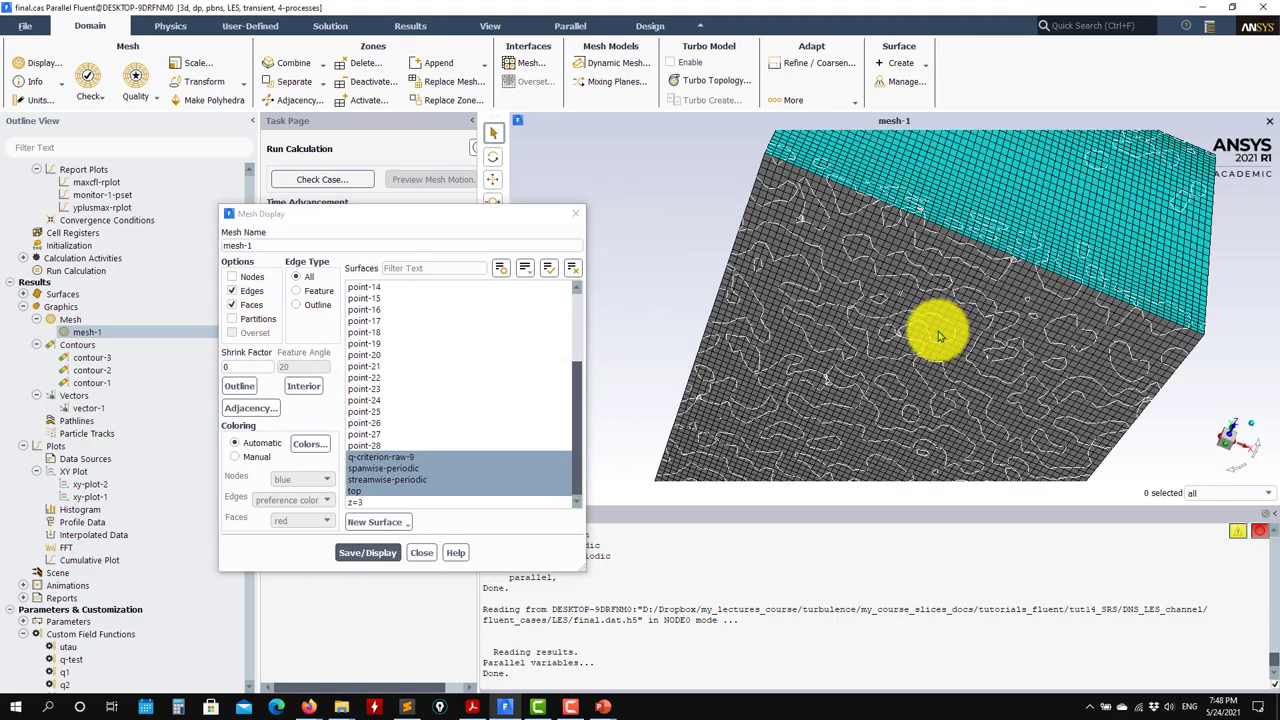
# Remove q-criterion-raw-9 from mesh-1, redraw, and rotate the mesh box to its cyan faces.
pyautogui.keyDown('ctrl'); pyautogui.click(405, 457); pyautogui.keyUp('ctrl')
pyautogui.click(350, 552)
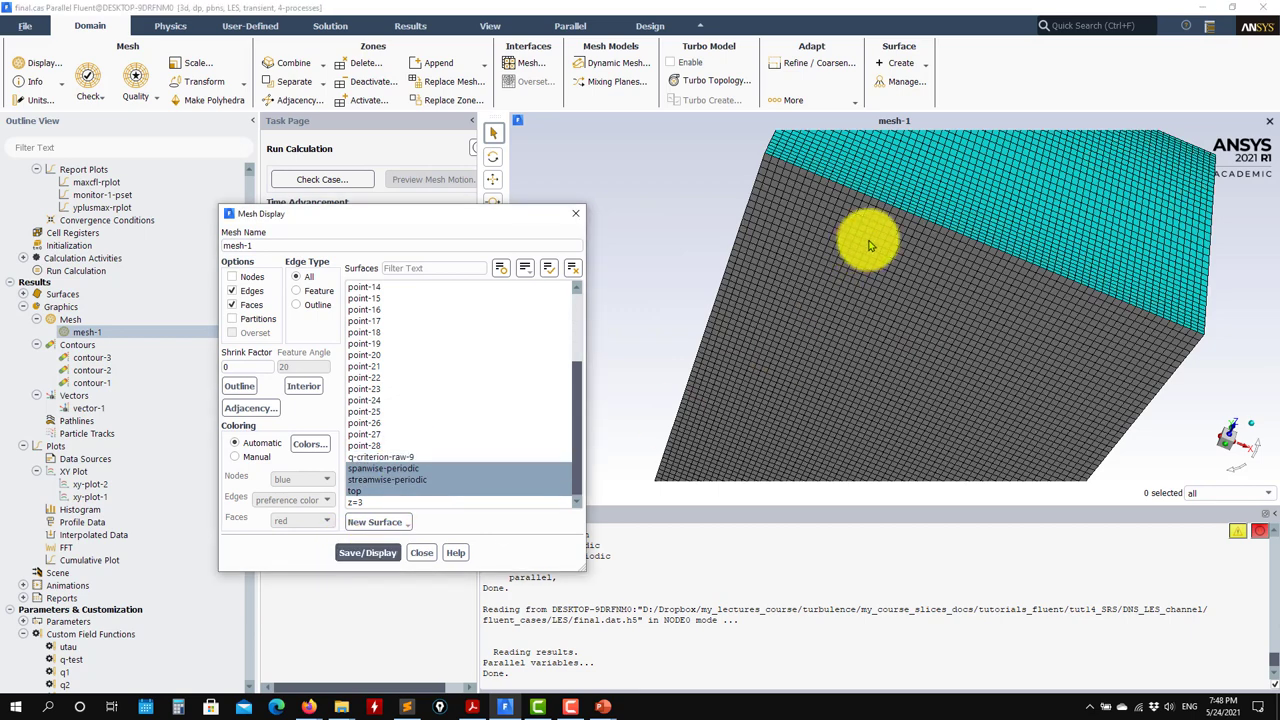
pyautogui.scroll(2, 862, 232)
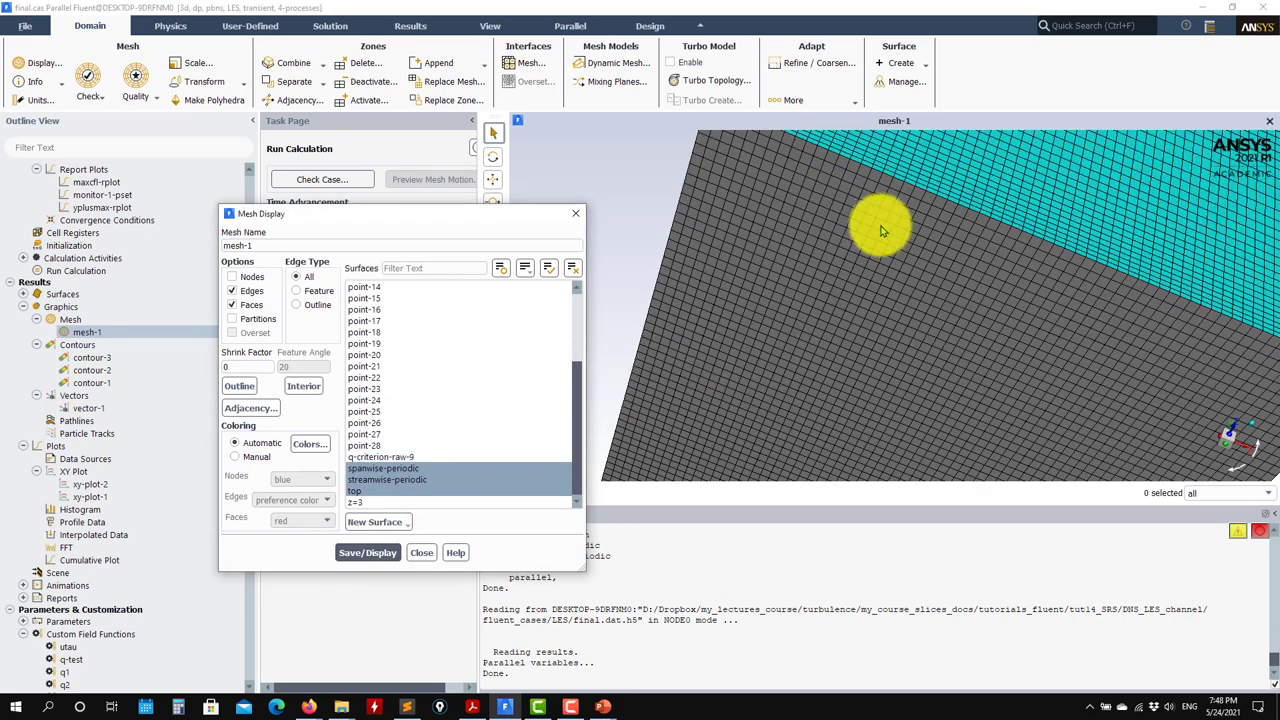
pyautogui.scroll(1, 856, 242)
pyautogui.scroll(-3, 856, 242)
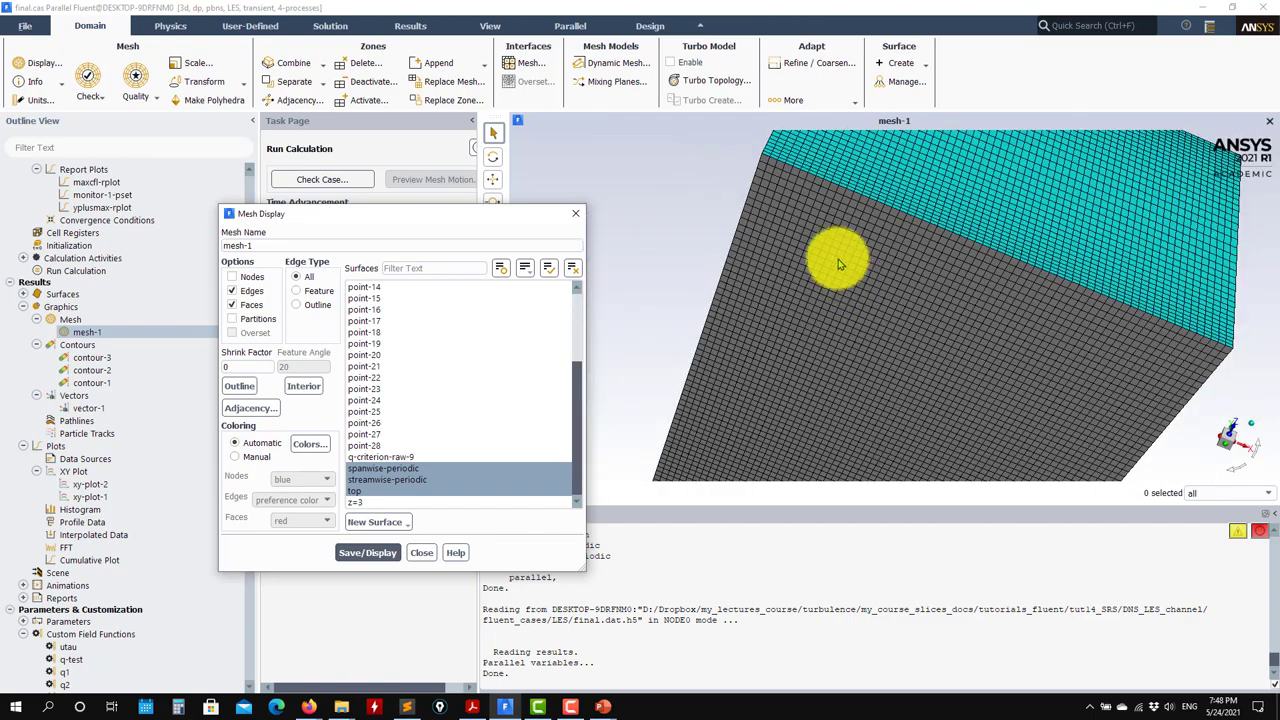
pyautogui.moveTo(871, 274); pyautogui.dragTo(800, 352)
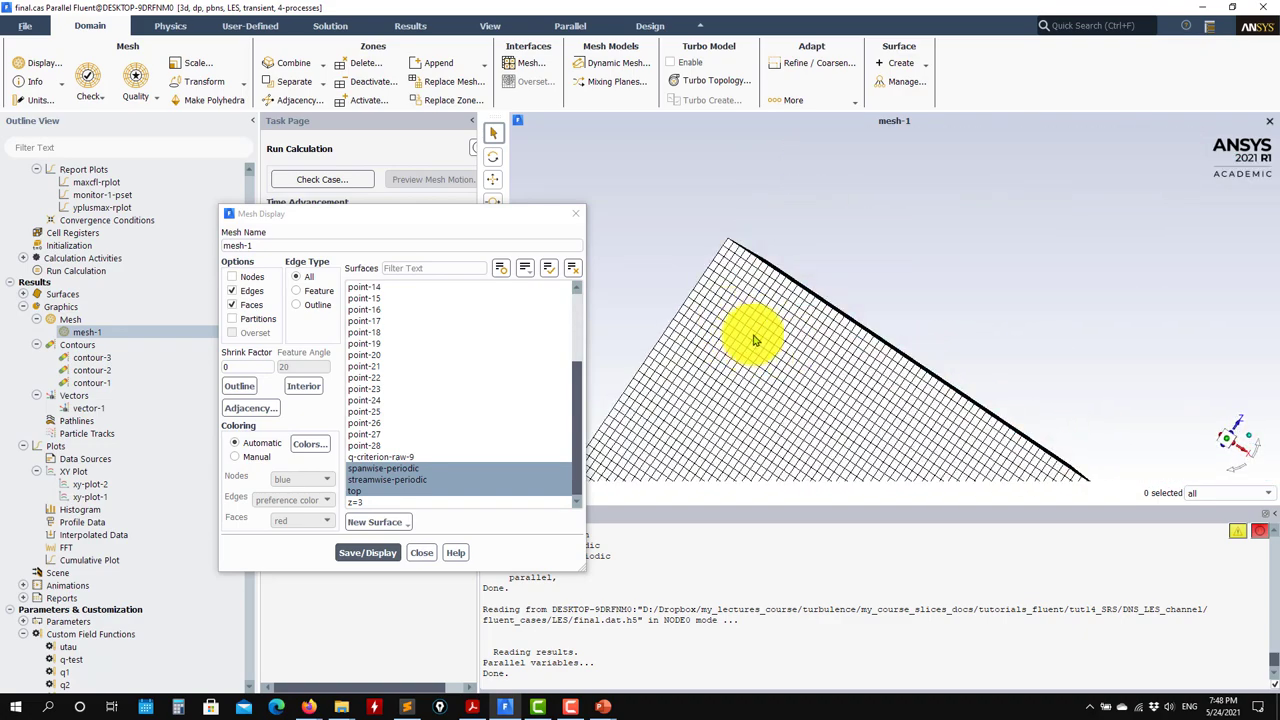
pyautogui.scroll(5, 755, 340)
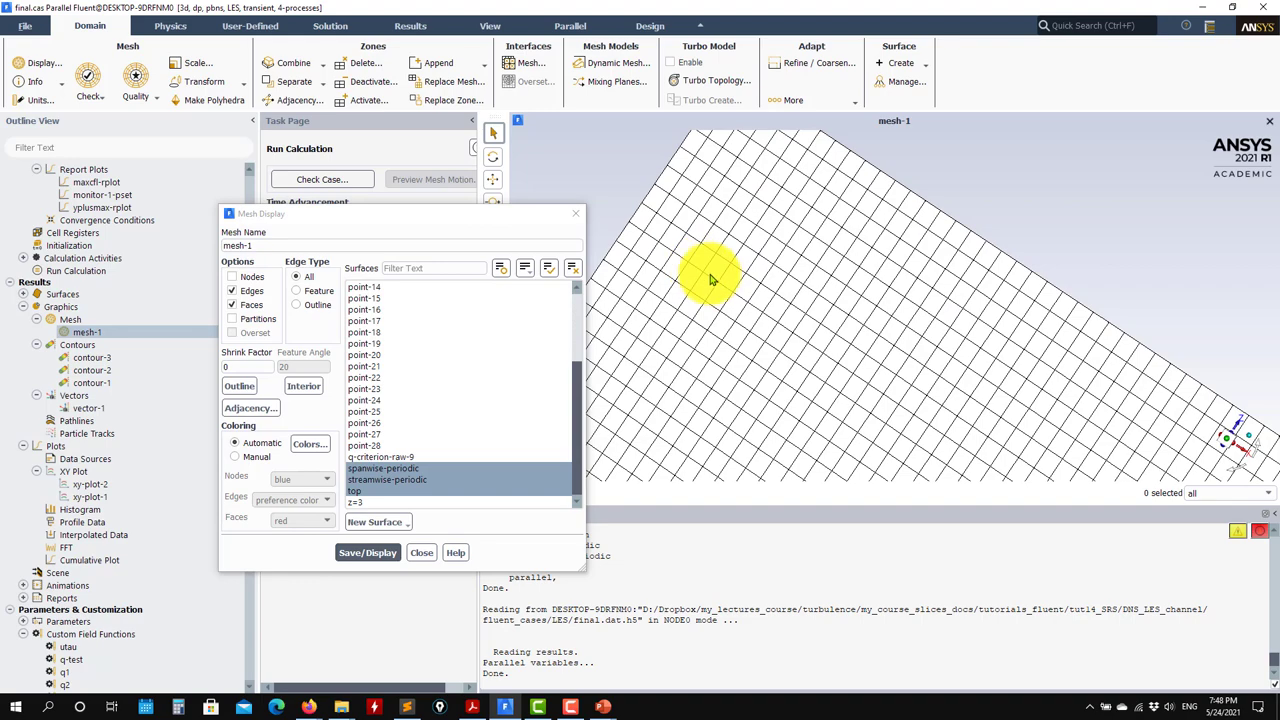
pyautogui.scroll(-5, 728, 288)
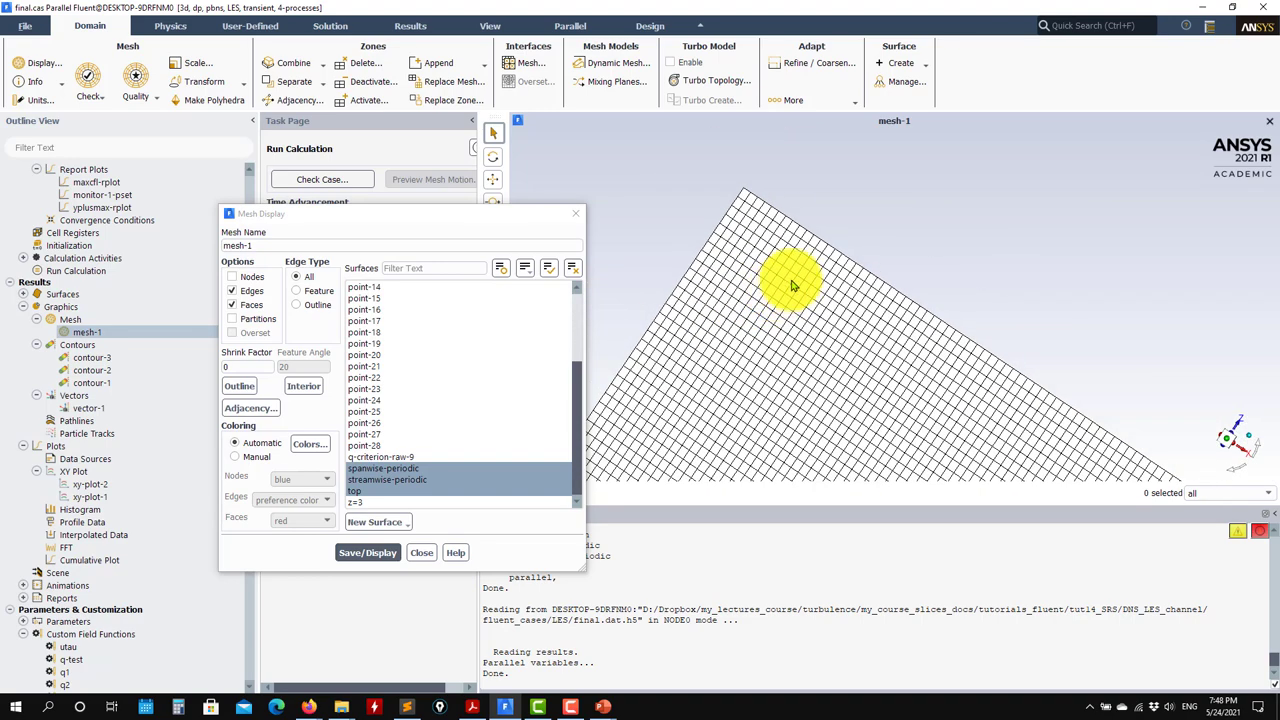
pyautogui.moveTo(794, 337); pyautogui.dragTo(762, 441)
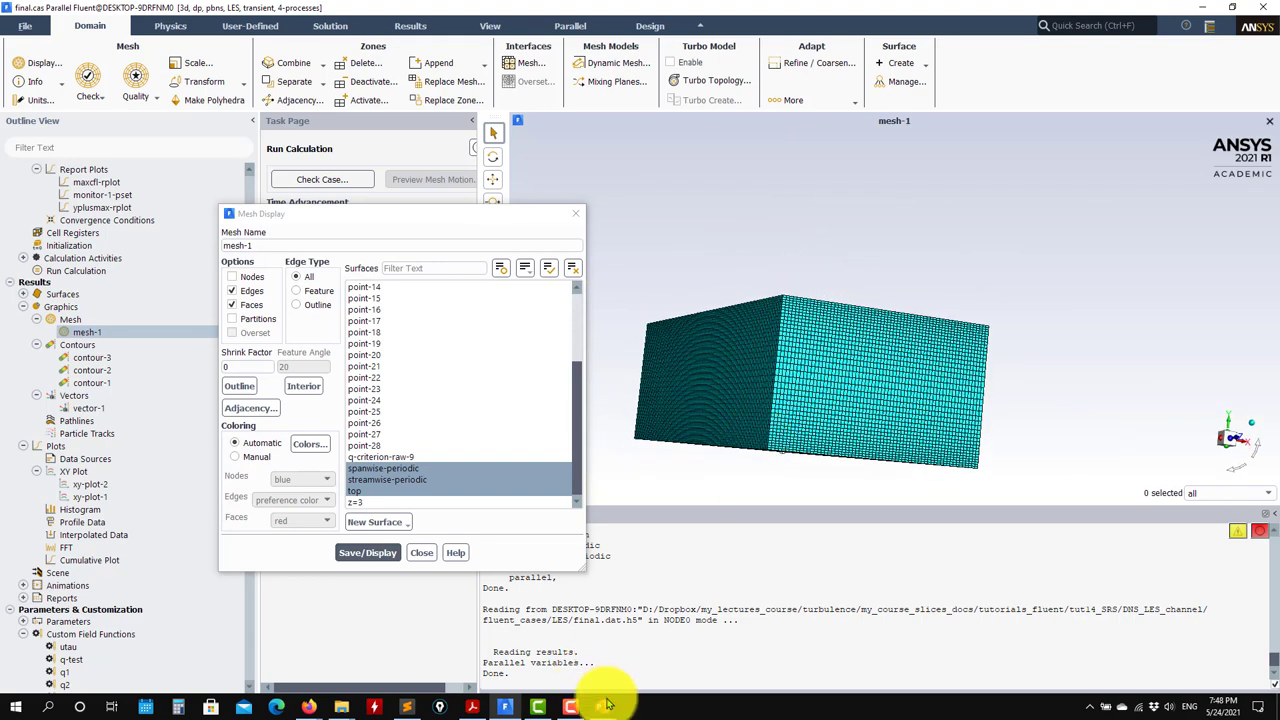
# Present 0my_dns_channel.pptx through the domain and mesh slides, then exit and minimise it.
pyautogui.moveTo(610, 706)
pyautogui.click(678, 695)
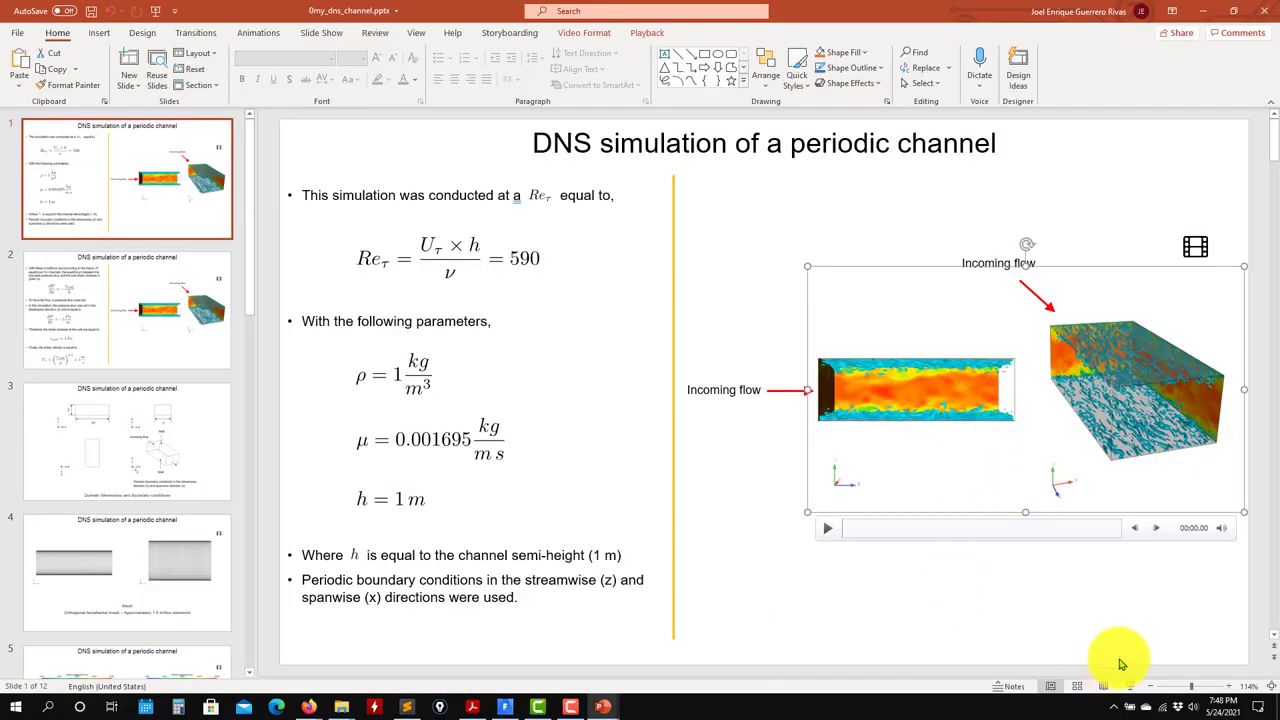
pyautogui.click(1130, 687)
pyautogui.press('Right')
pyautogui.press('Right')
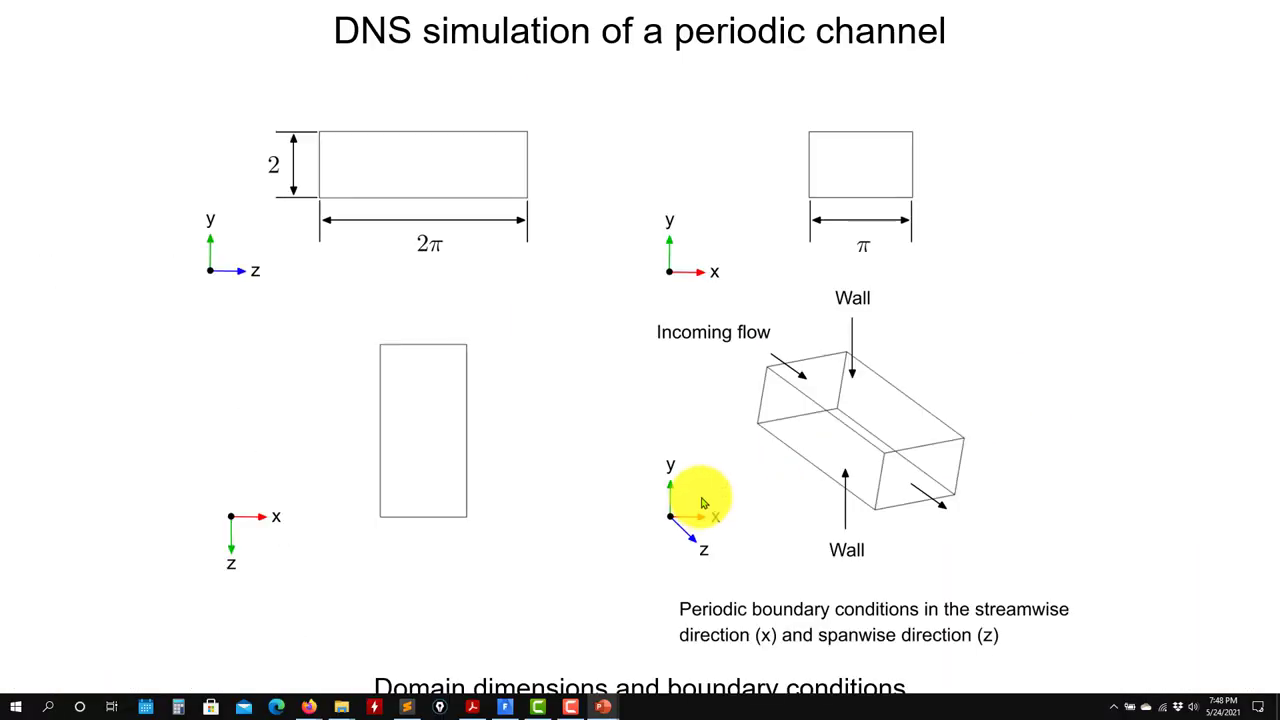
pyautogui.press('Right')
pyautogui.press('Right')
pyautogui.press('Right')
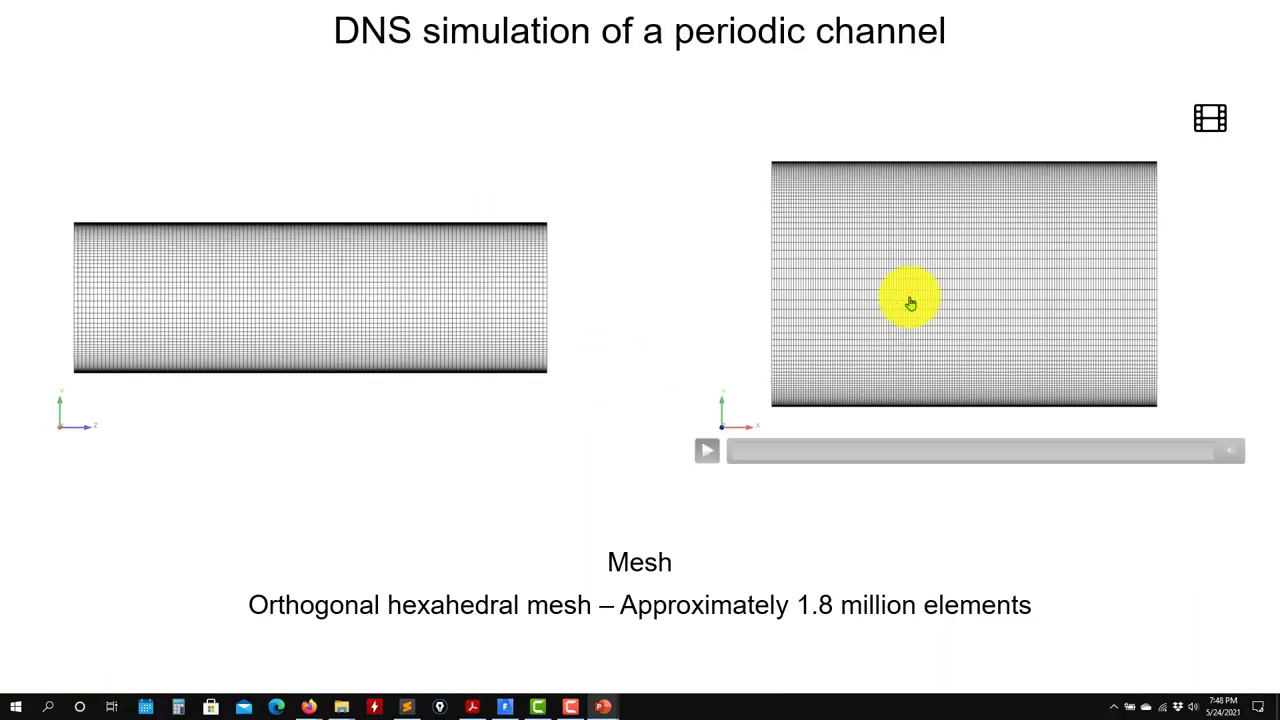
pyautogui.moveTo(565, 433)
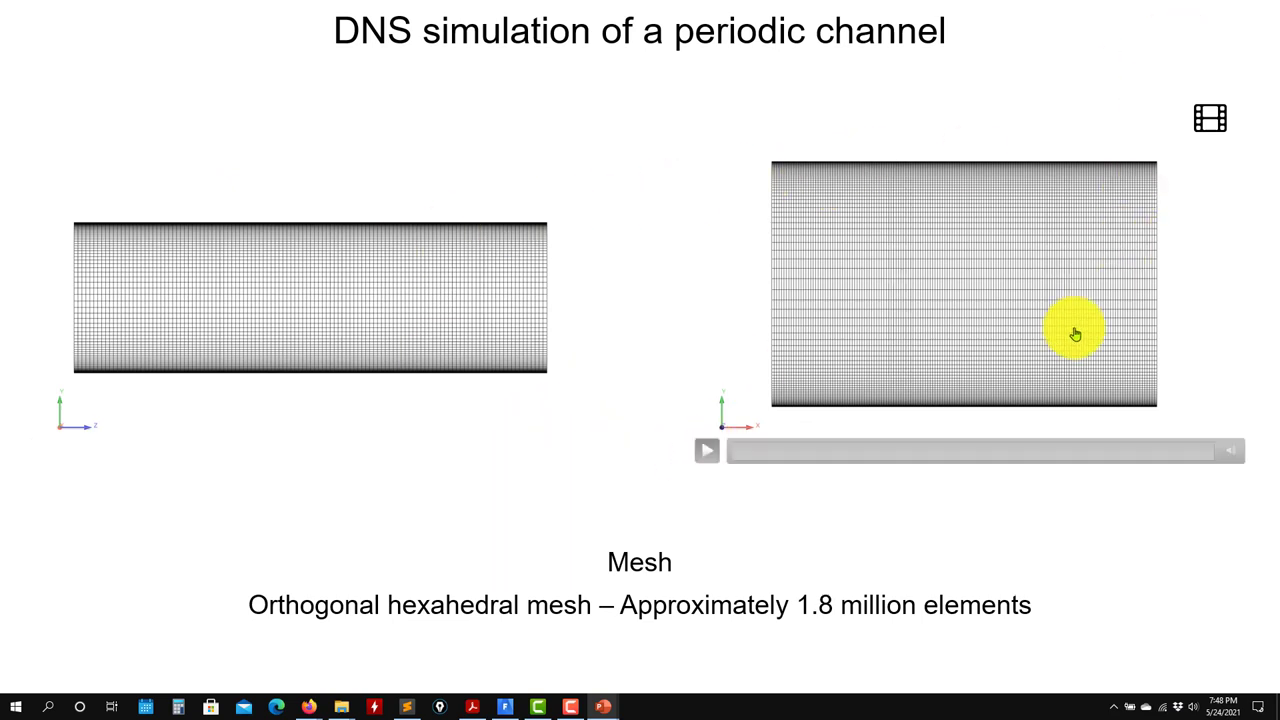
pyautogui.press('Escape')
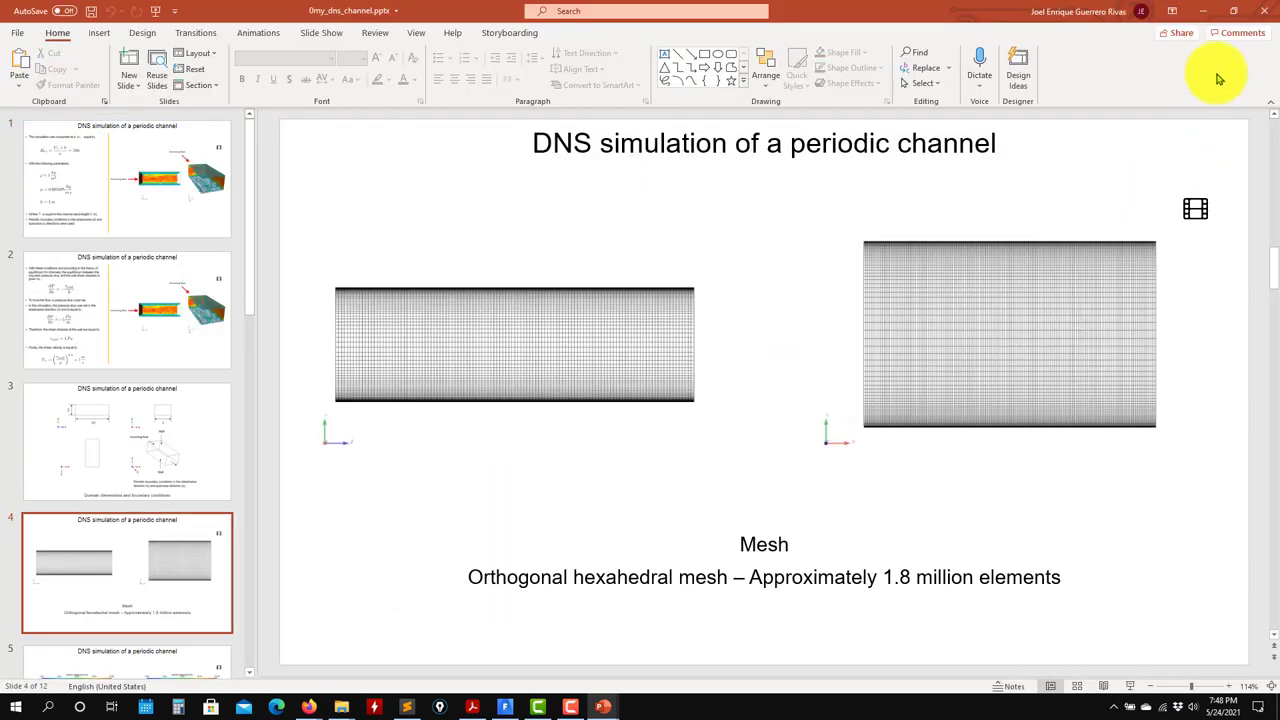
pyautogui.click(1180, 20)
# Close the Mesh Display settings and rotate the mesh box to show its dark end face.
pyautogui.click(576, 213)
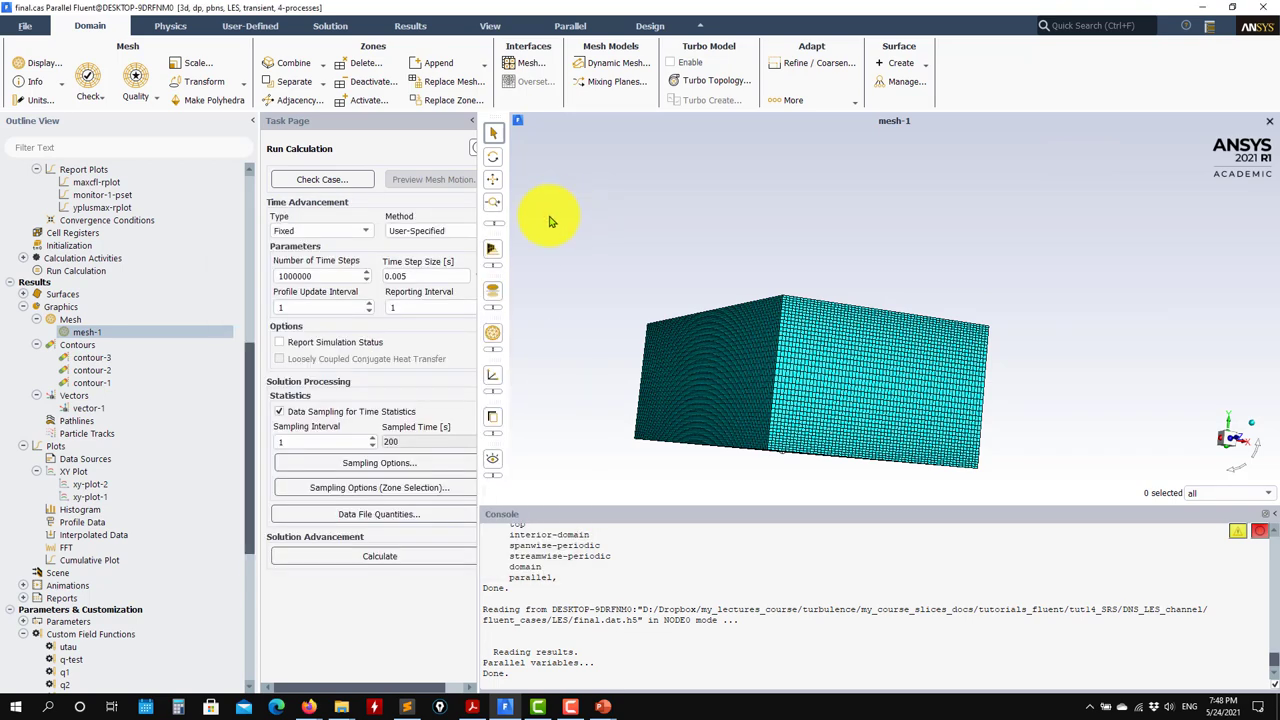
pyautogui.scroll(5, 177, 349)
pyautogui.scroll(-5, 752, 348)
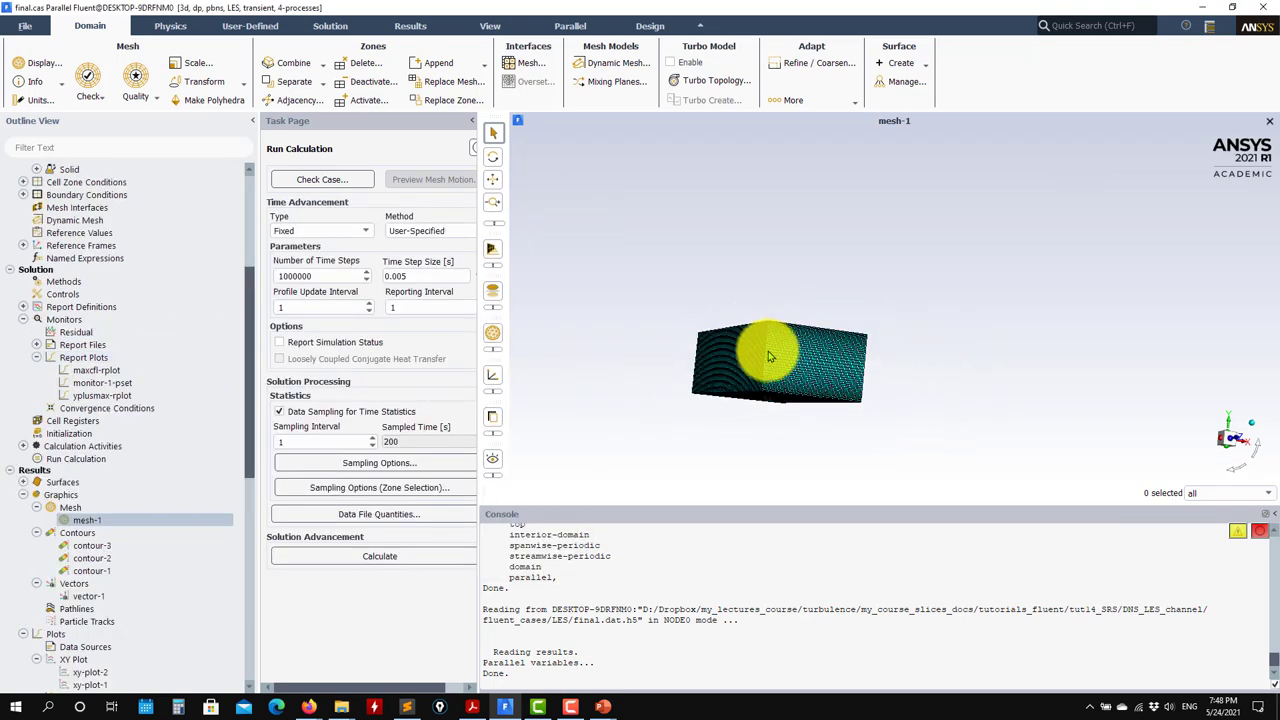
pyautogui.moveTo(930, 295); pyautogui.dragTo(828, 423)
pyautogui.moveTo(820, 380); pyautogui.dragTo(837, 391)
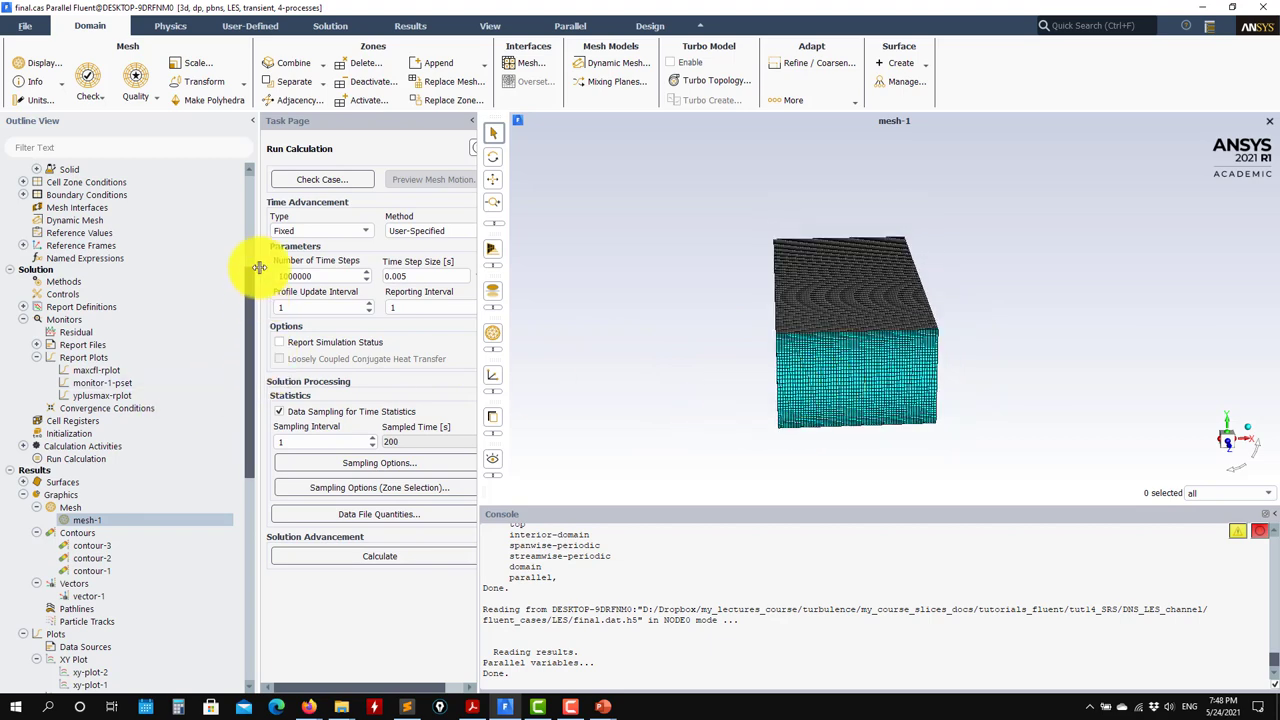
pyautogui.scroll(6, 249, 203)
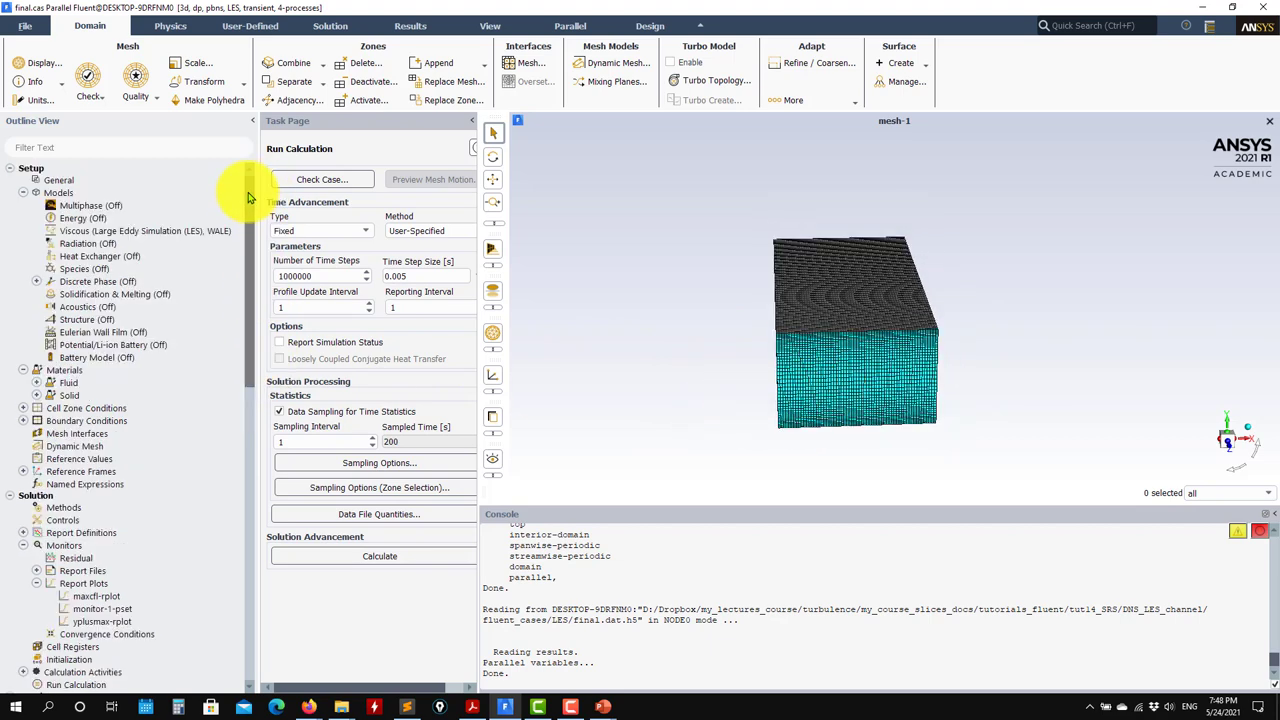
# Check the viscous model is LES with WALE (Cwale 0.325), cancel, and rotate the mesh.
pyautogui.doubleClick(150, 234)
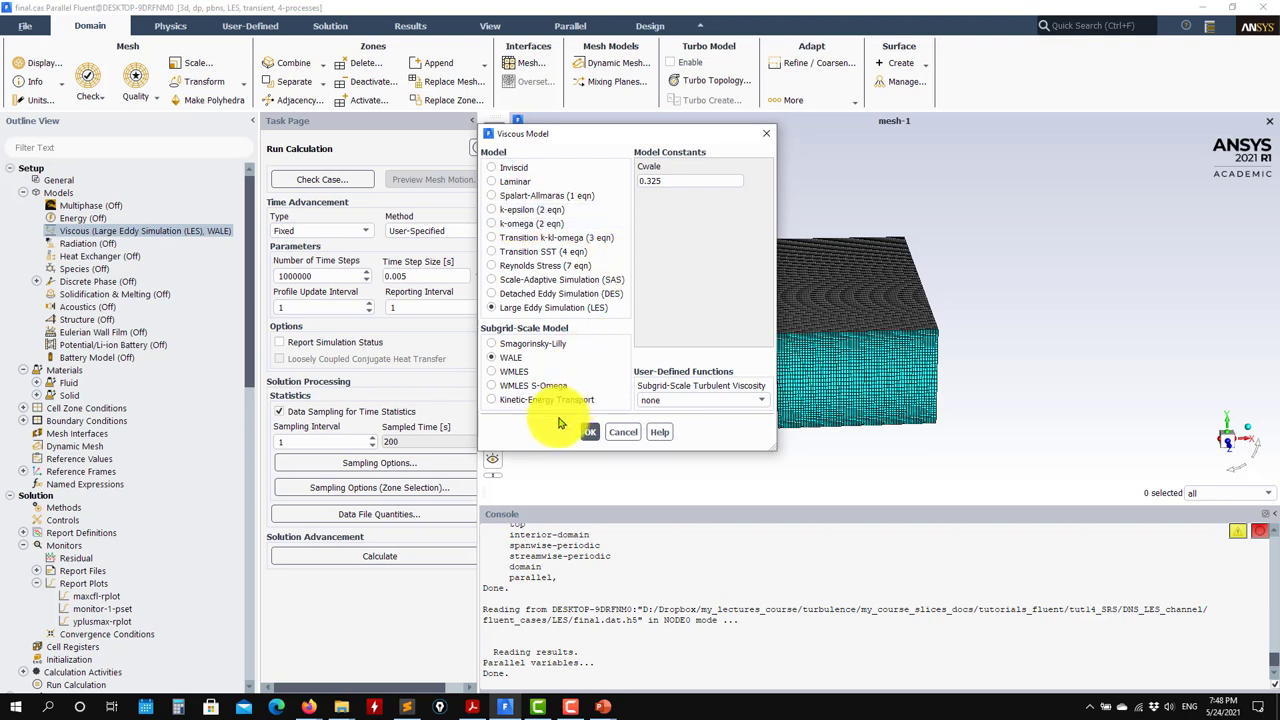
pyautogui.click(622, 431)
pyautogui.scroll(-4, 135, 435)
pyautogui.scroll(-5, 91, 445)
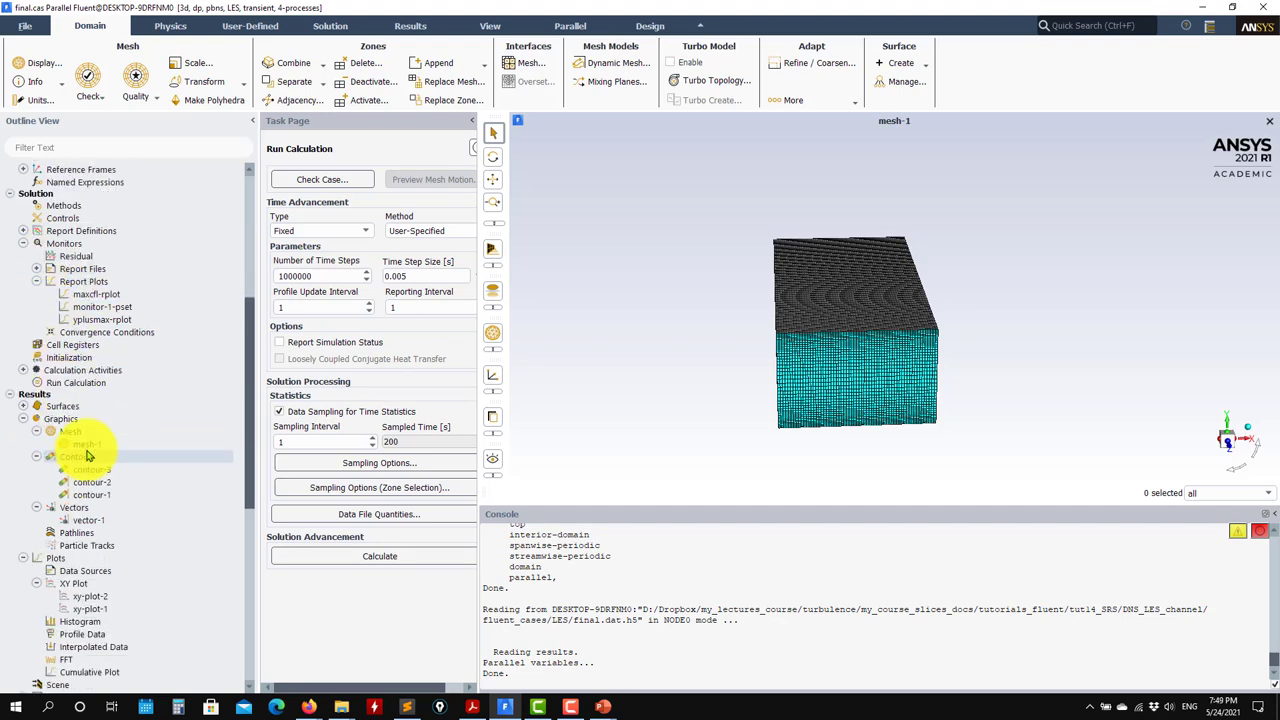
pyautogui.scroll(2, 97, 427)
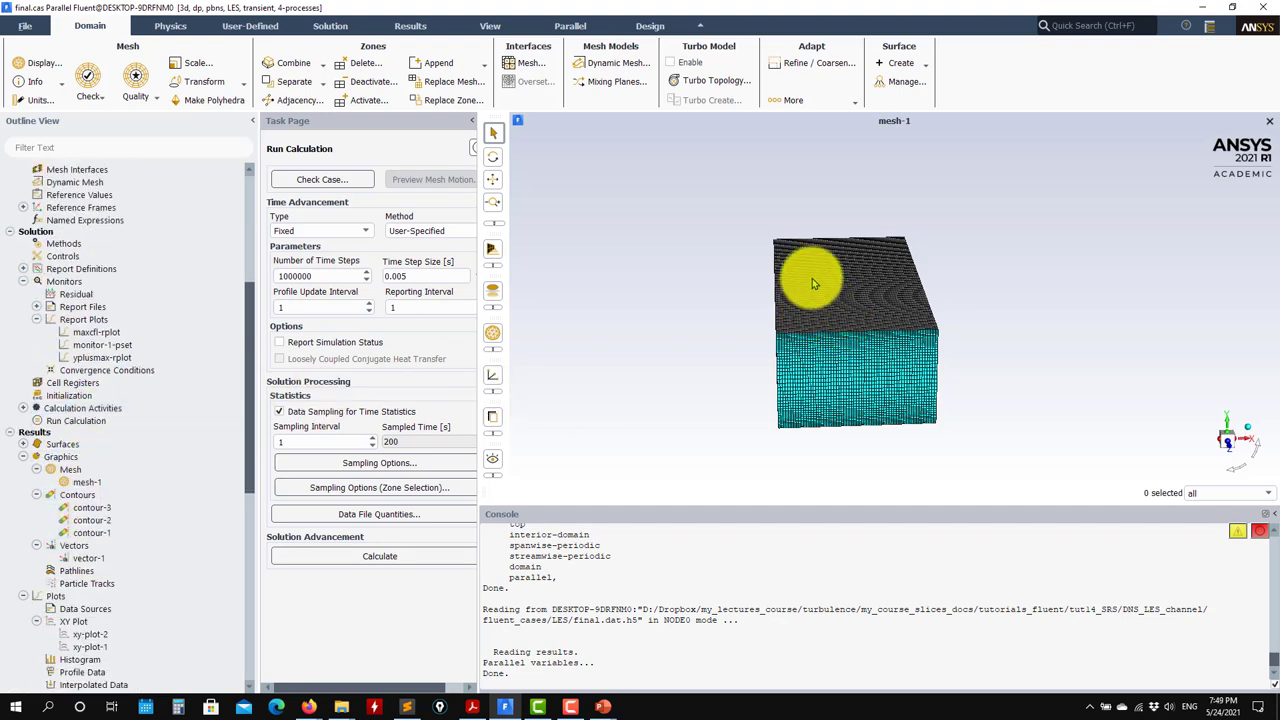
pyautogui.moveTo(868, 366); pyautogui.dragTo(794, 357)
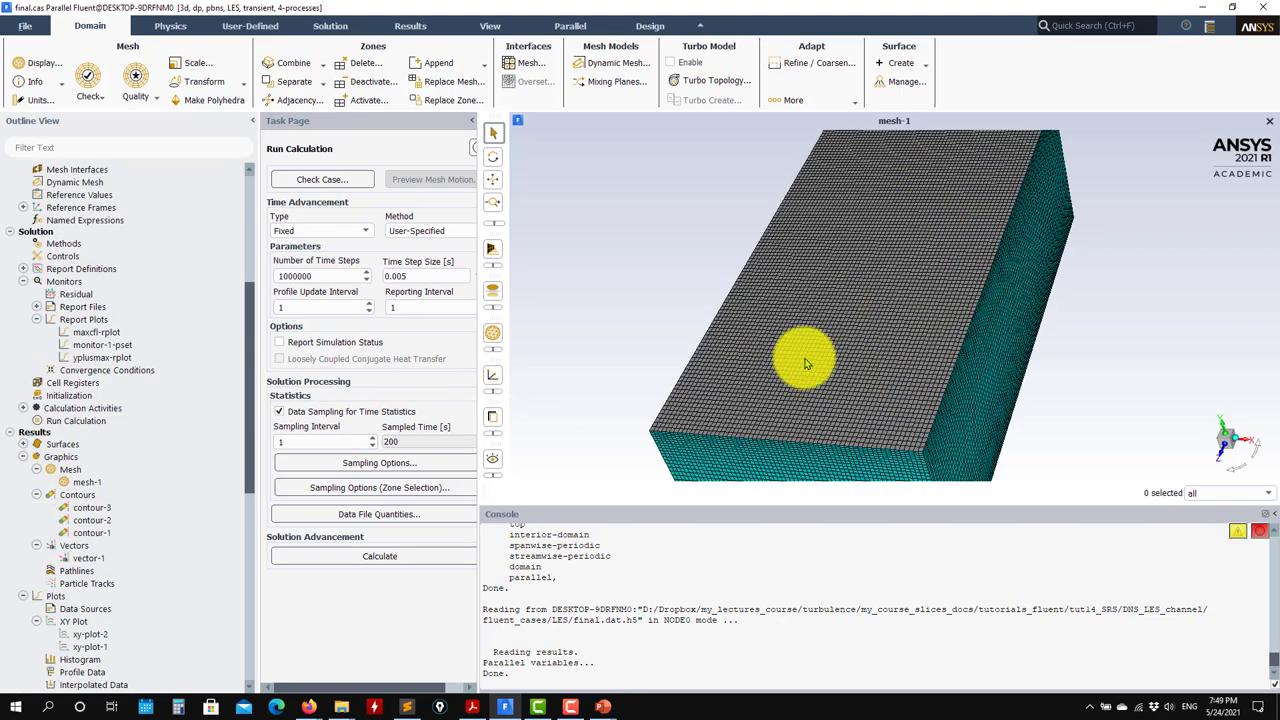